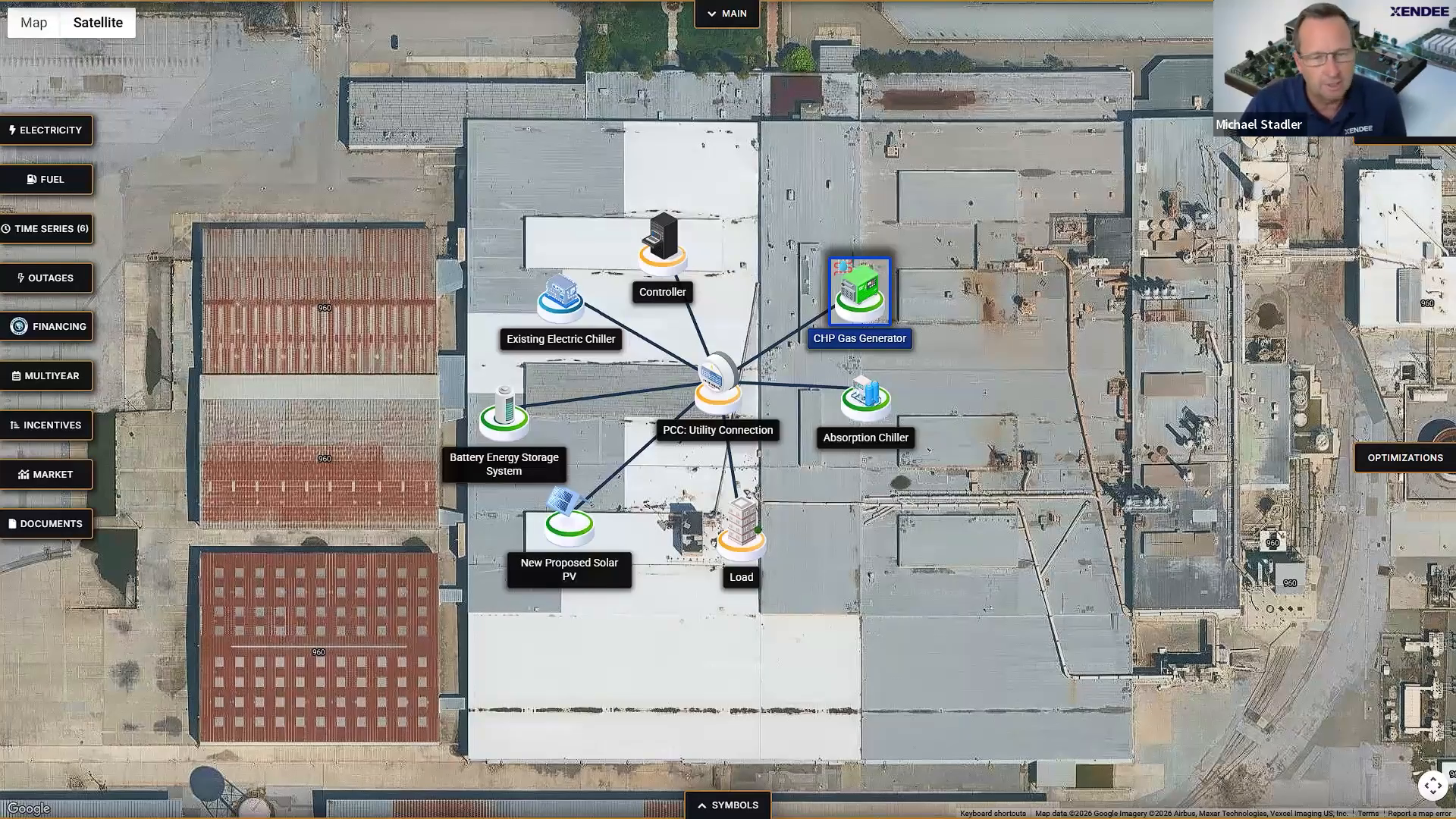
Step: Spread the chillers, battery, CHP generator, solar PV and load symbols farther apart around the utility connection on the map
{"action": "mouse_move", "coordinate": [98, 22]}
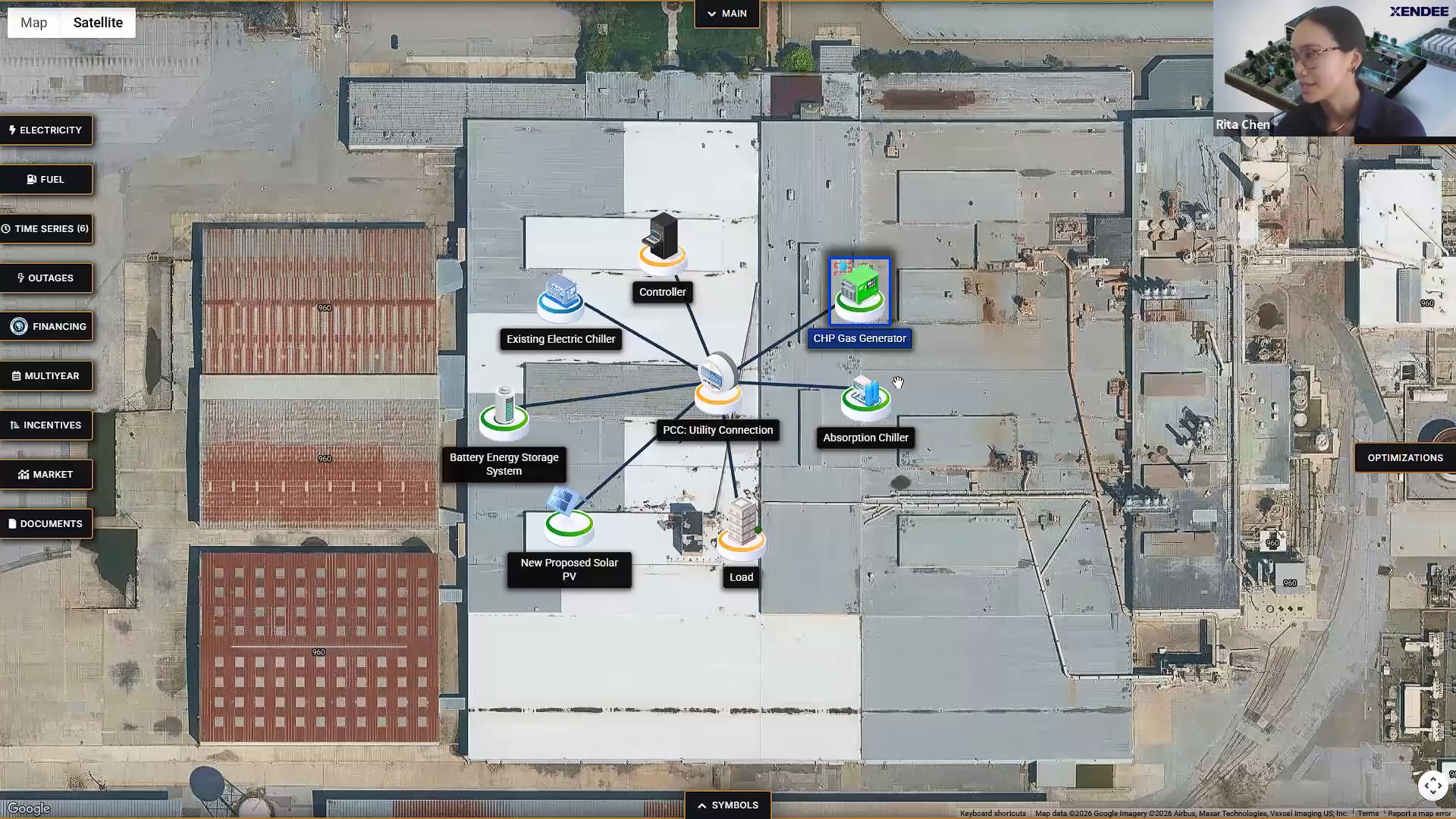
{"action": "left_click", "coordinate": [1432, 786]}
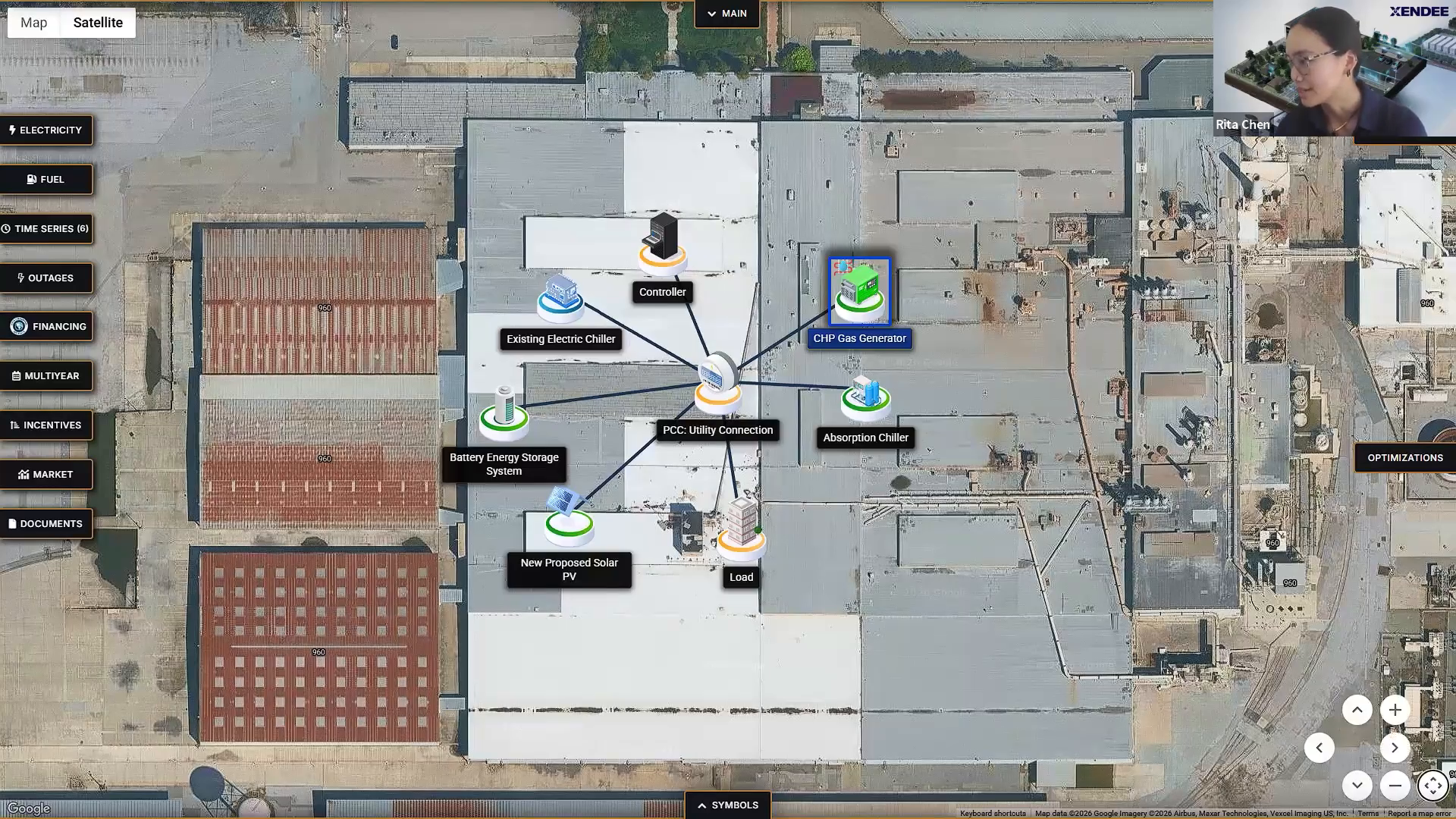
{"action": "left_click", "coordinate": [1394, 786]}
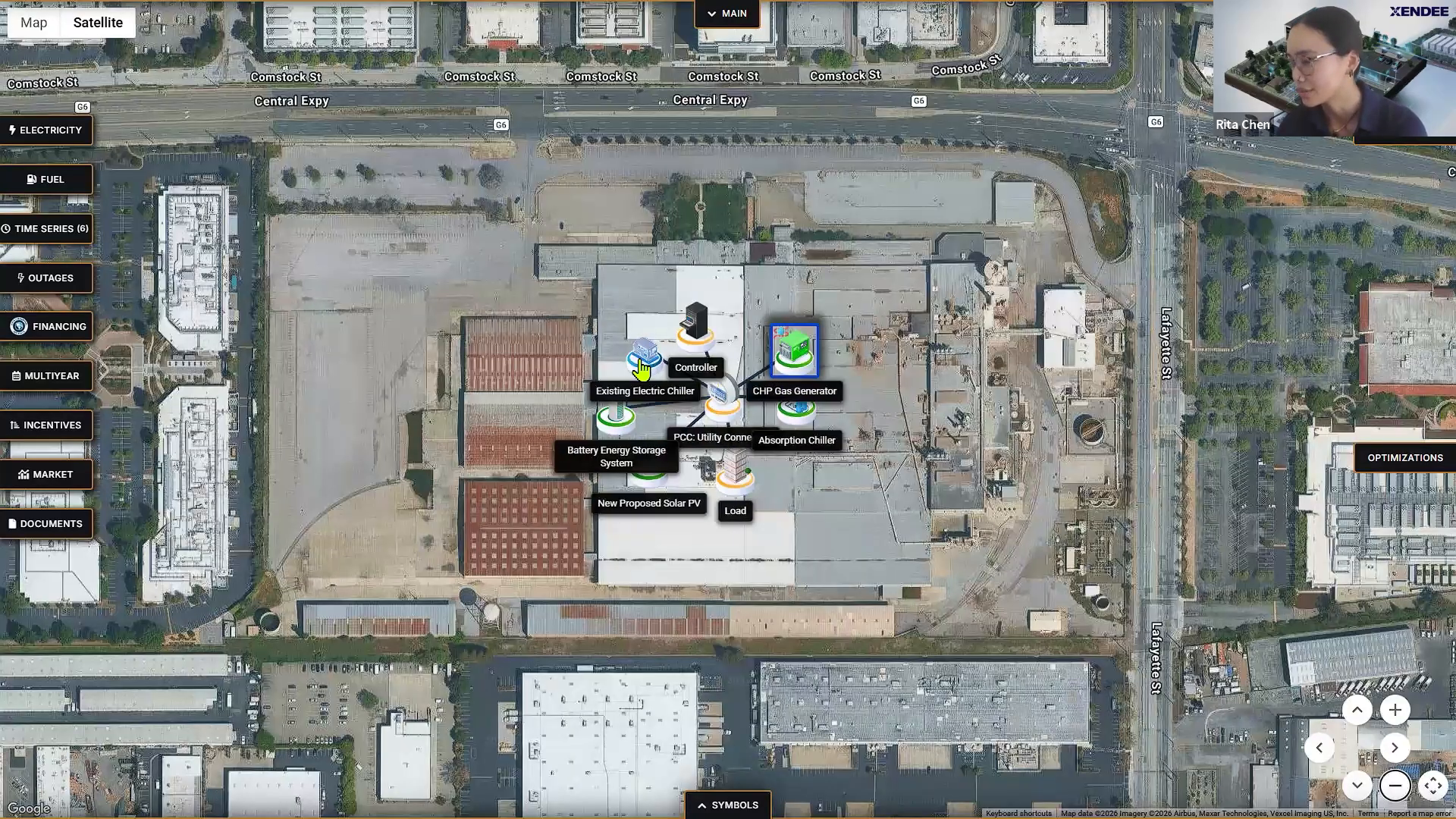
{"action": "left_click", "coordinate": [615, 404]}
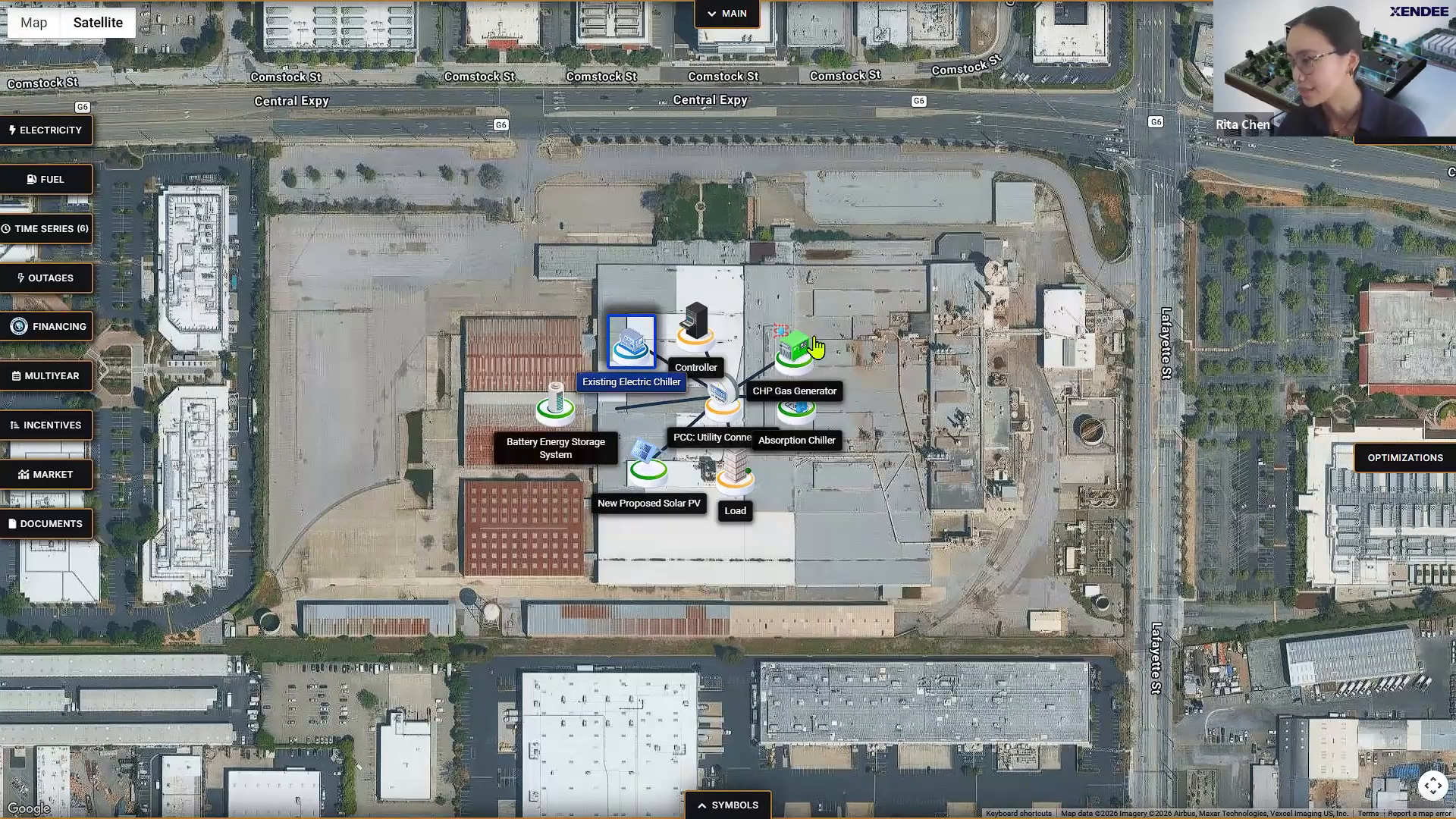
{"action": "left_click", "coordinate": [734, 472]}
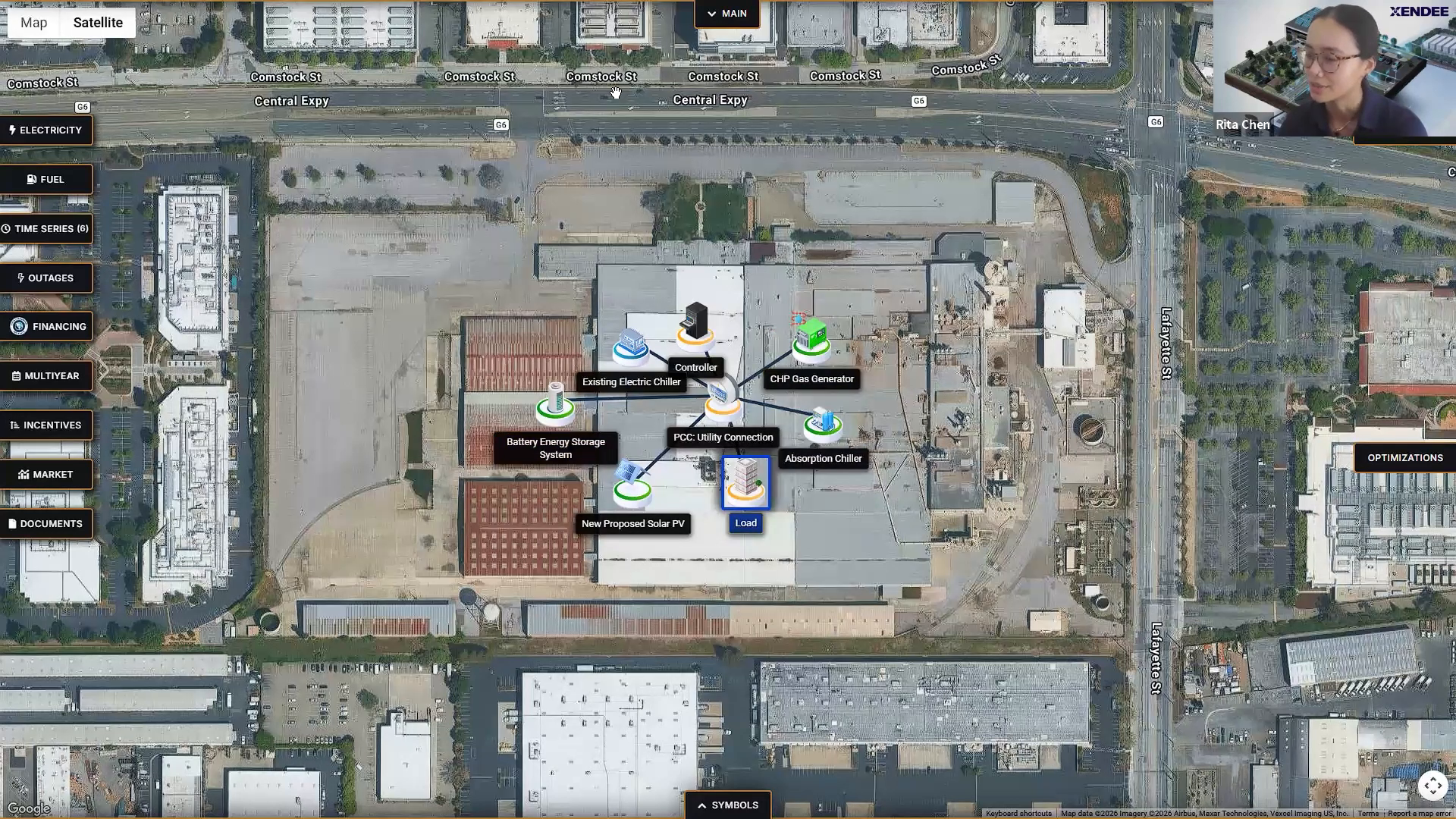
Step: Enable the Multi-Node option in the project settings and save them
{"action": "left_click", "coordinate": [736, 16]}
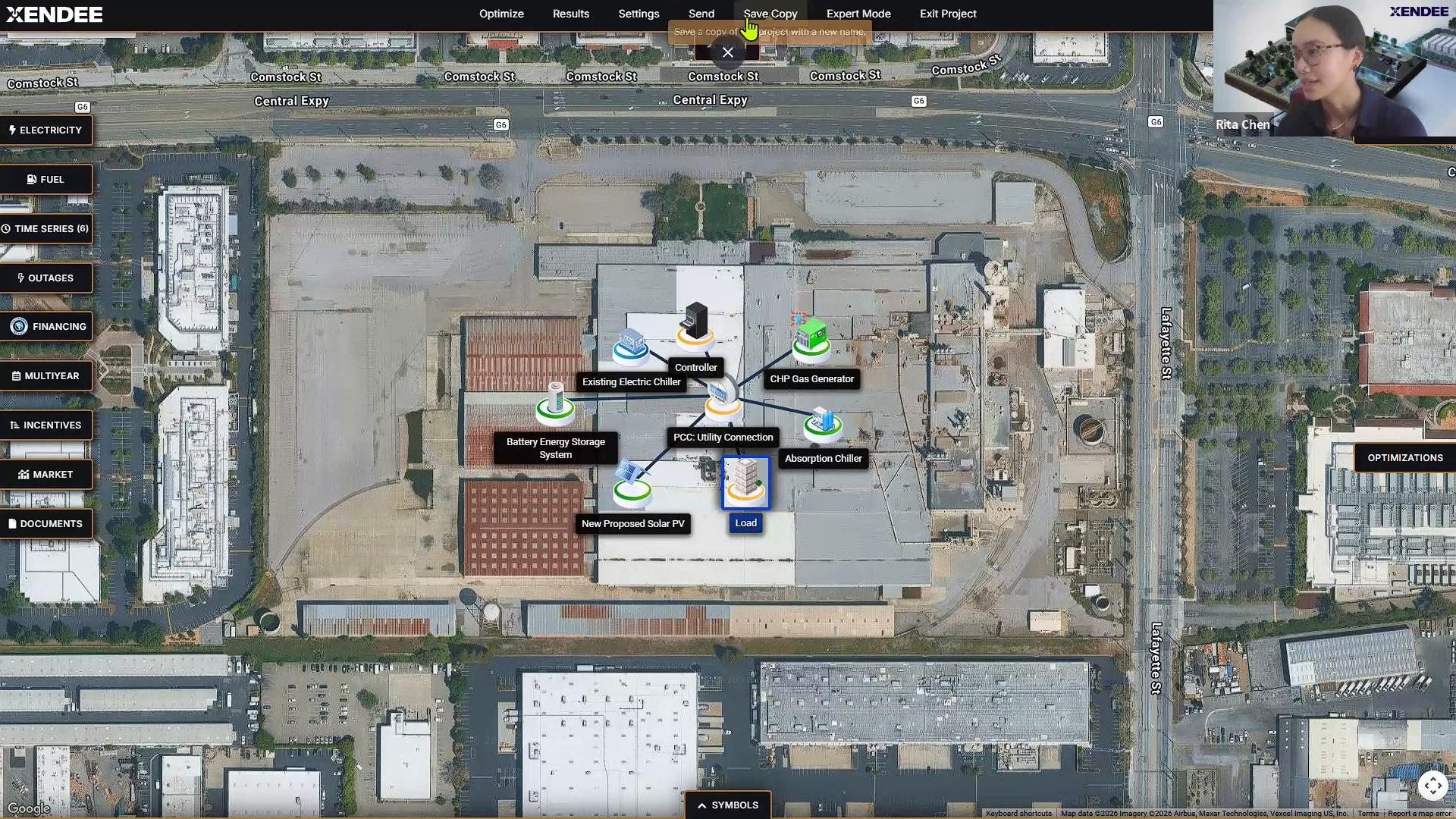
{"action": "left_click", "coordinate": [639, 17]}
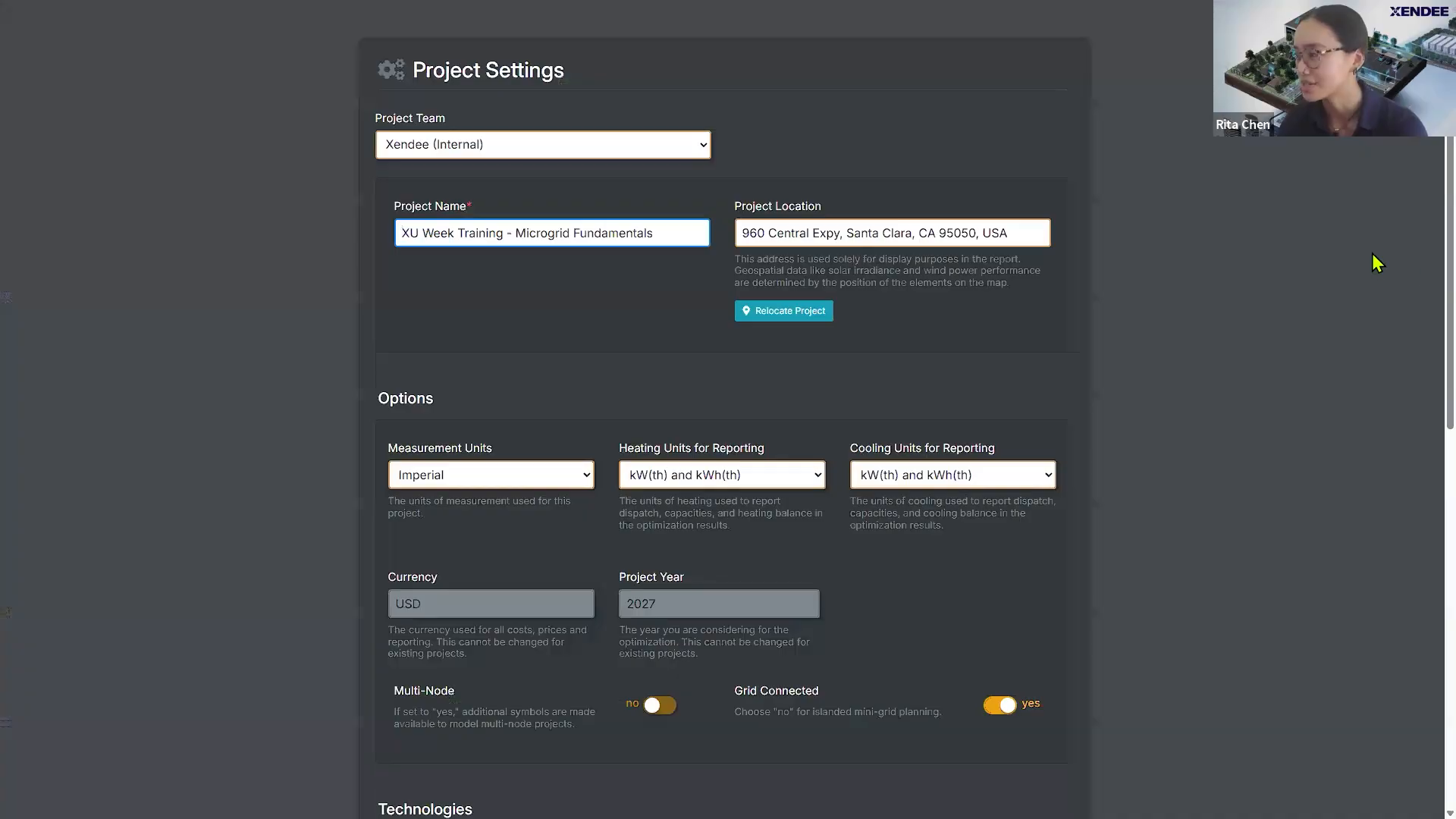
{"action": "scroll", "coordinate": [1424, 312], "scroll_direction": "down", "scroll_amount": 3}
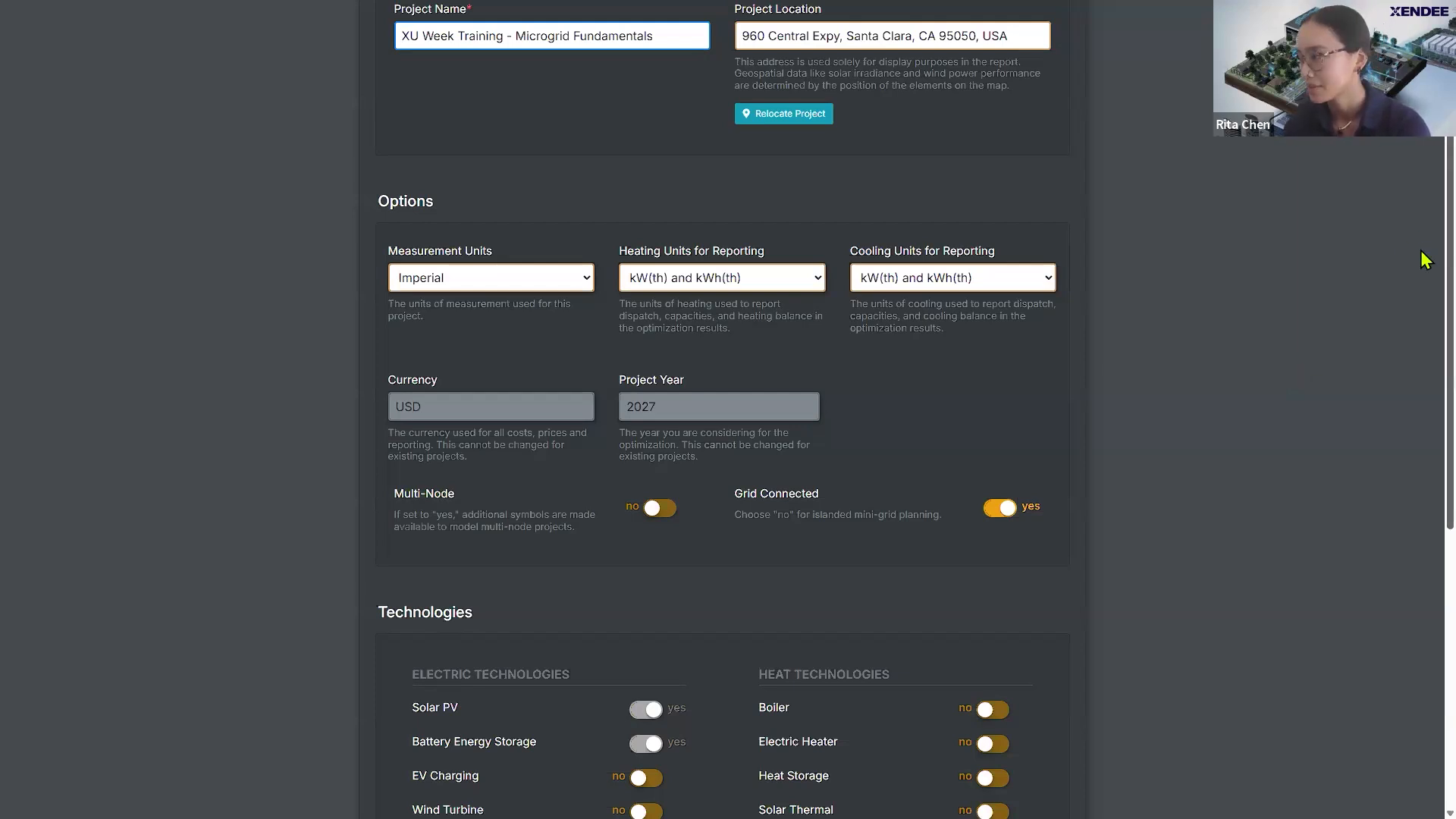
{"action": "scroll", "coordinate": [1423, 303], "scroll_direction": "down", "scroll_amount": 2}
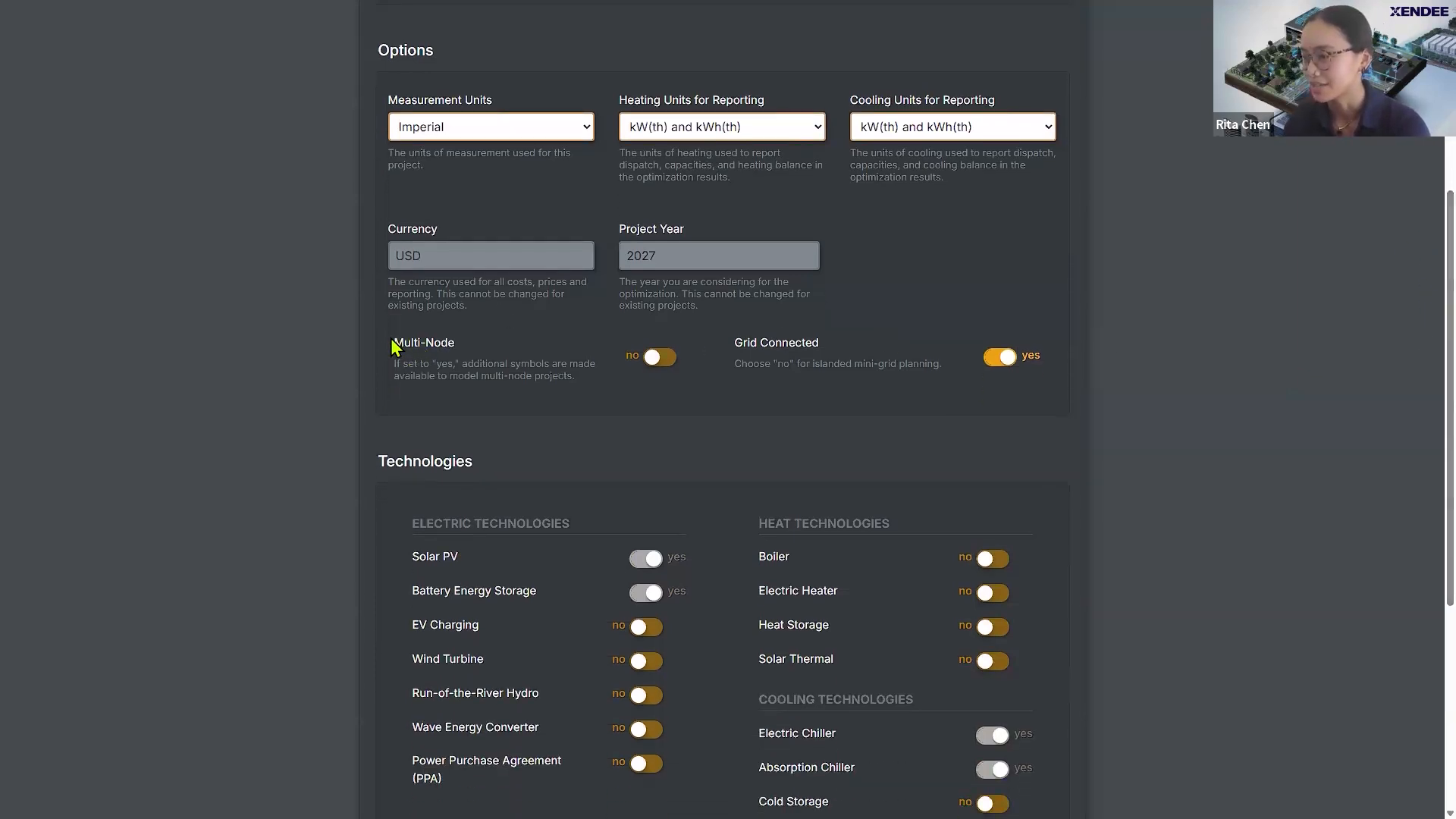
{"action": "left_click", "coordinate": [667, 364]}
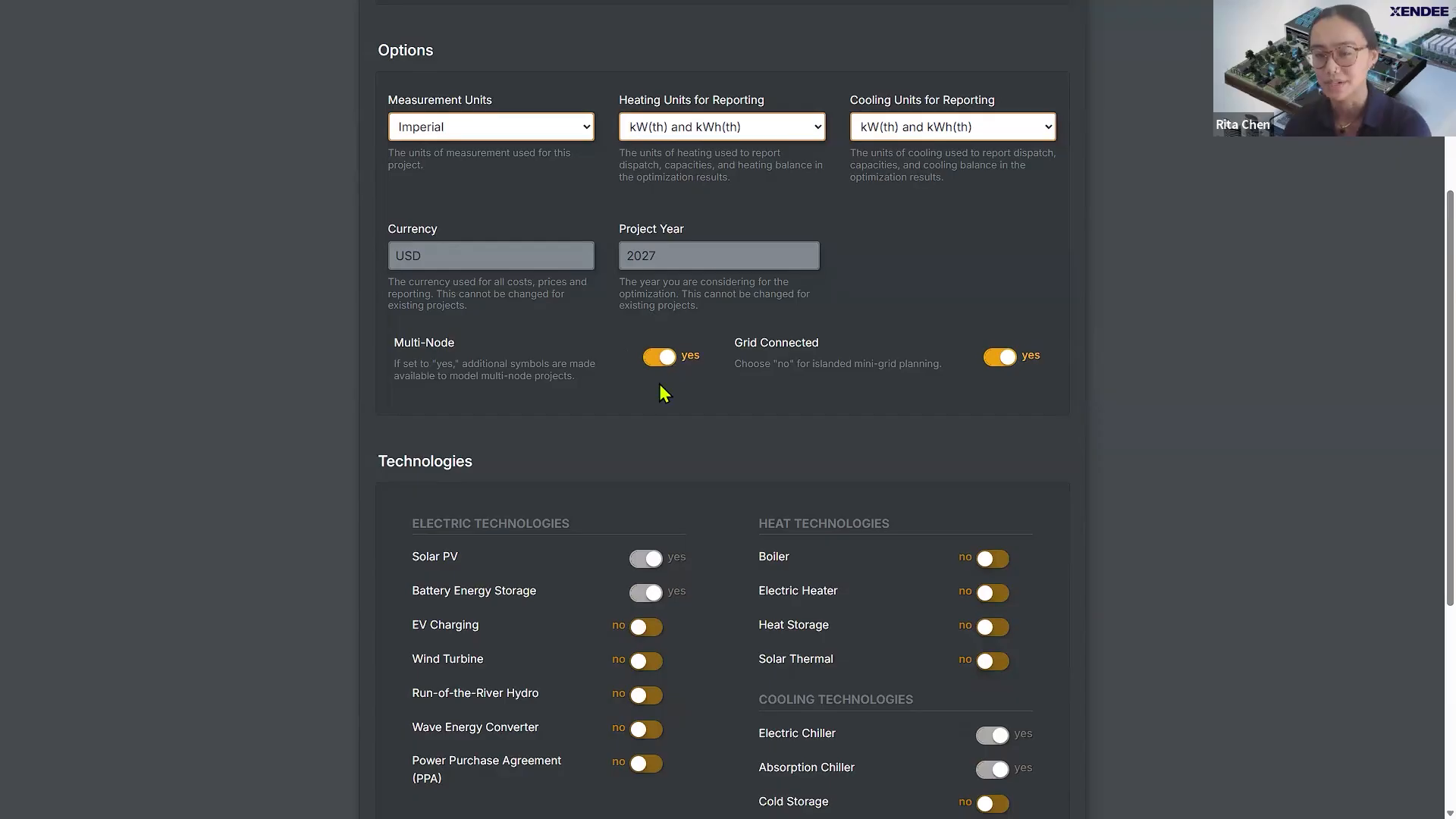
{"action": "scroll", "coordinate": [1424, 356], "scroll_direction": "down", "scroll_amount": 1}
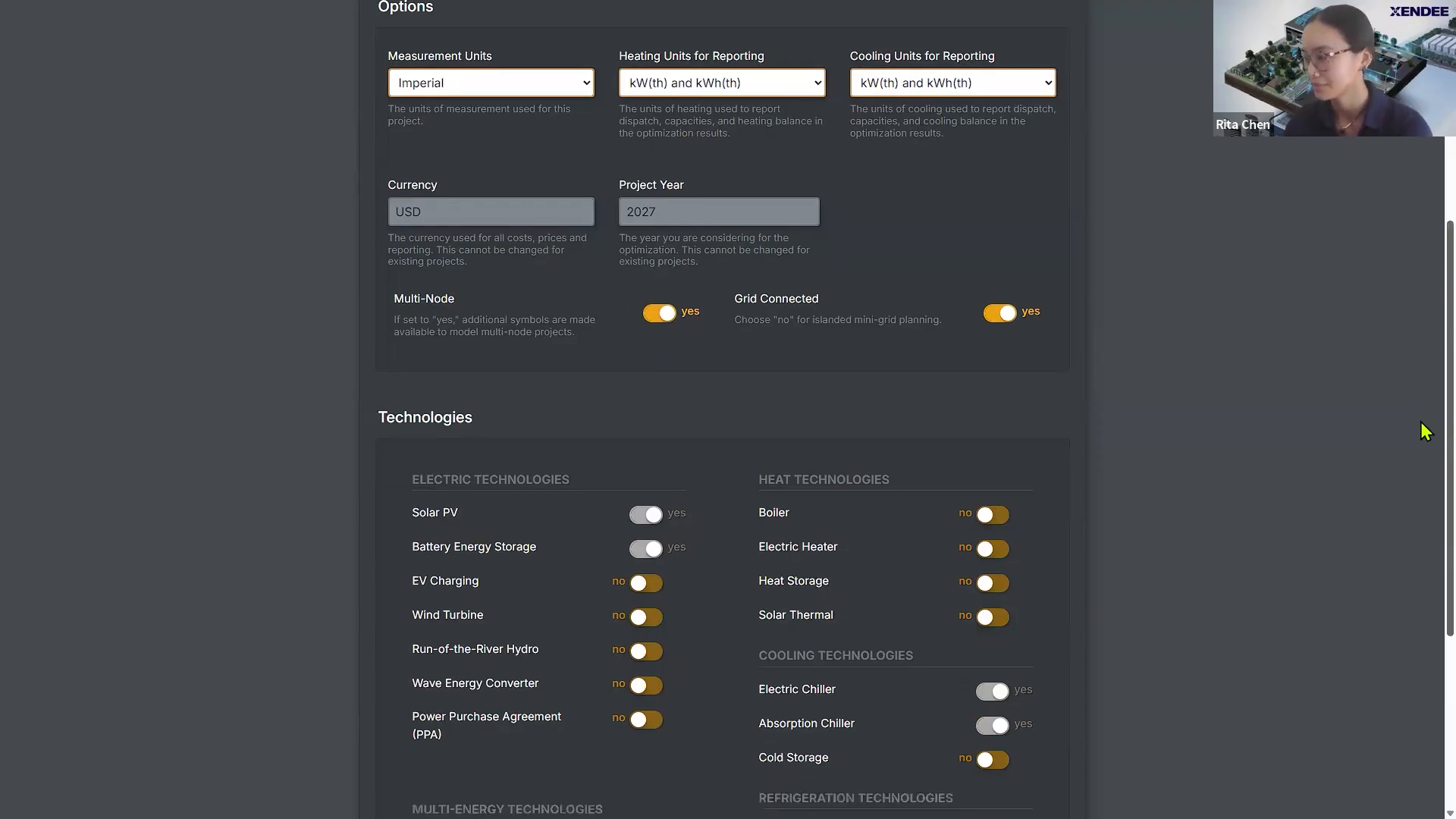
{"action": "scroll", "coordinate": [1419, 445], "scroll_direction": "down", "scroll_amount": 3}
{"action": "scroll", "coordinate": [1421, 531], "scroll_direction": "down", "scroll_amount": 1}
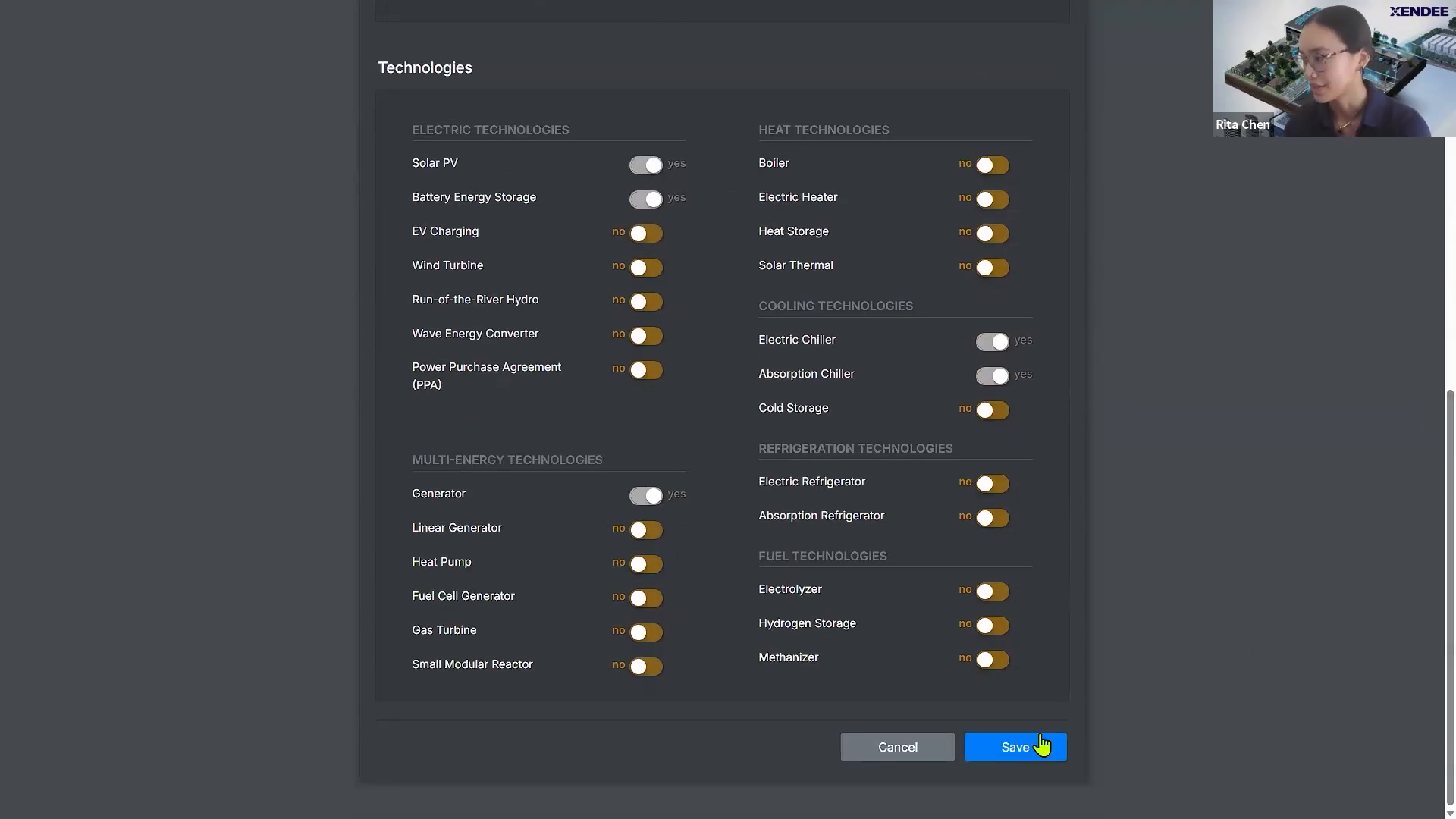
{"action": "left_click", "coordinate": [1043, 746]}
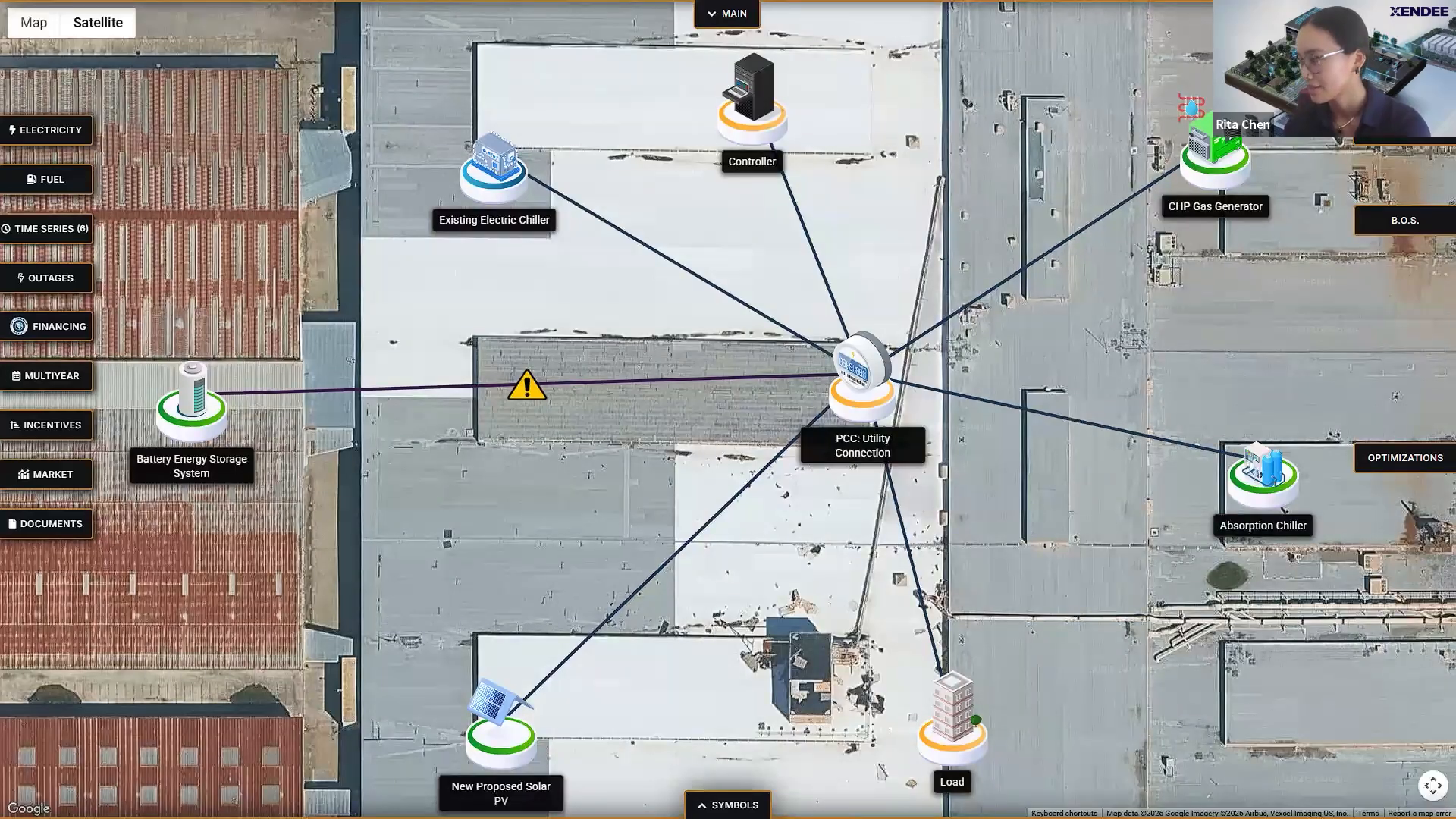
Step: Examine the symbols available for multi-node modelling and move the Battery Energy Storage System closer to the utility connection
{"action": "left_click", "coordinate": [1433, 785]}
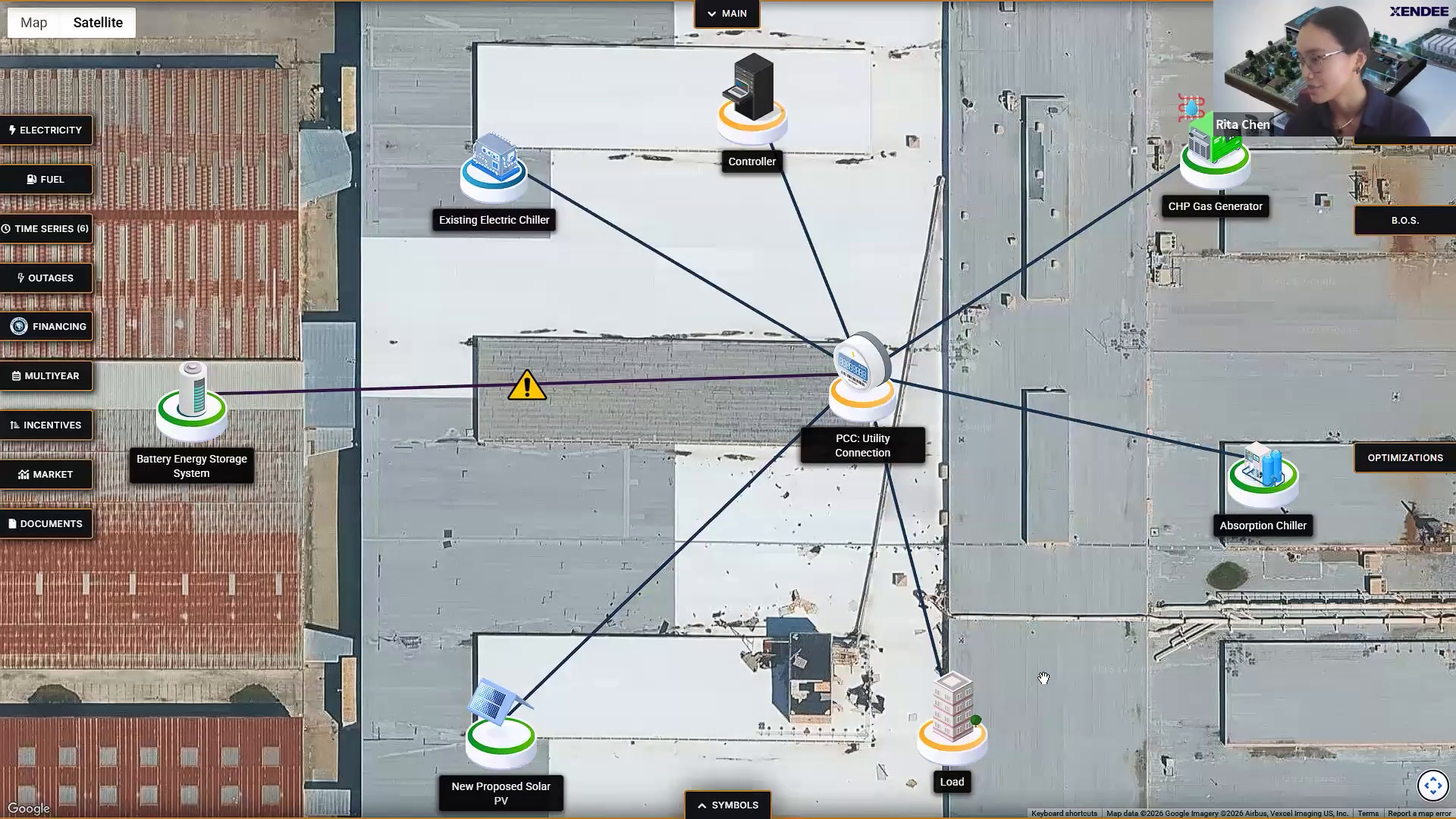
{"action": "left_click", "coordinate": [1396, 786]}
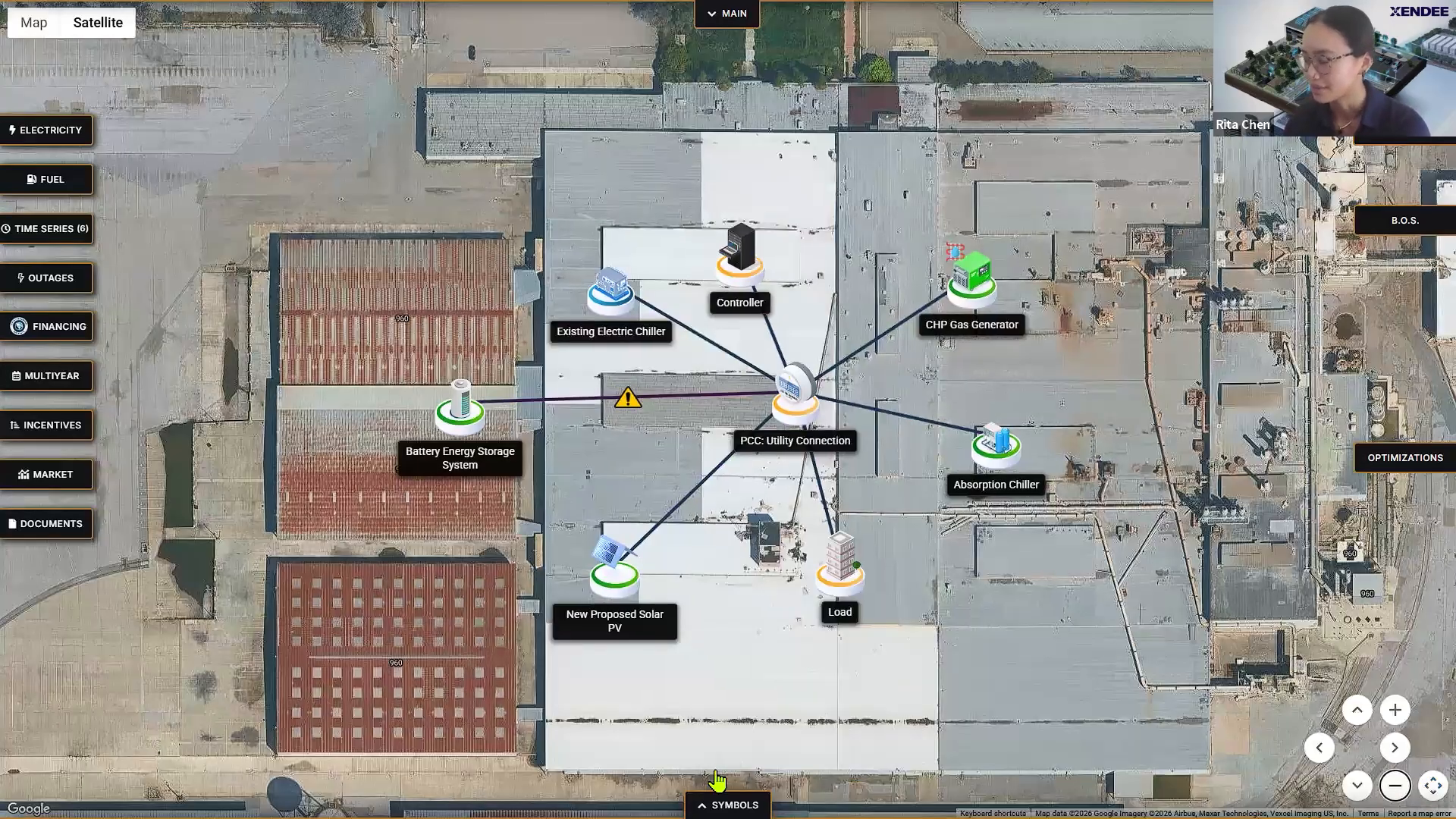
{"action": "left_click", "coordinate": [699, 730]}
{"action": "left_click", "coordinate": [727, 805]}
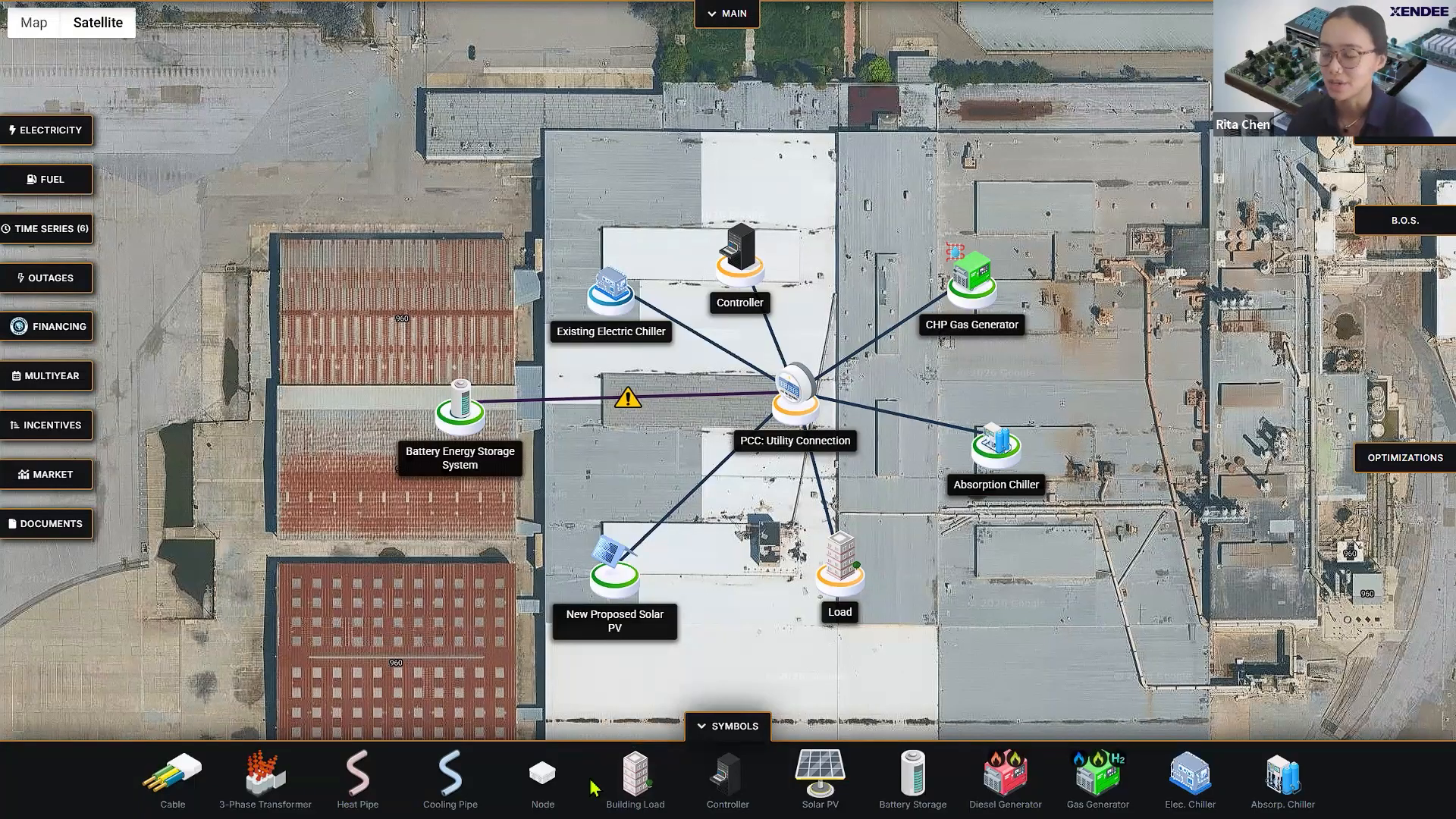
{"action": "left_click", "coordinate": [711, 732]}
{"action": "left_click_drag", "start_coordinate": [761, 526], "coordinate": [729, 501]}
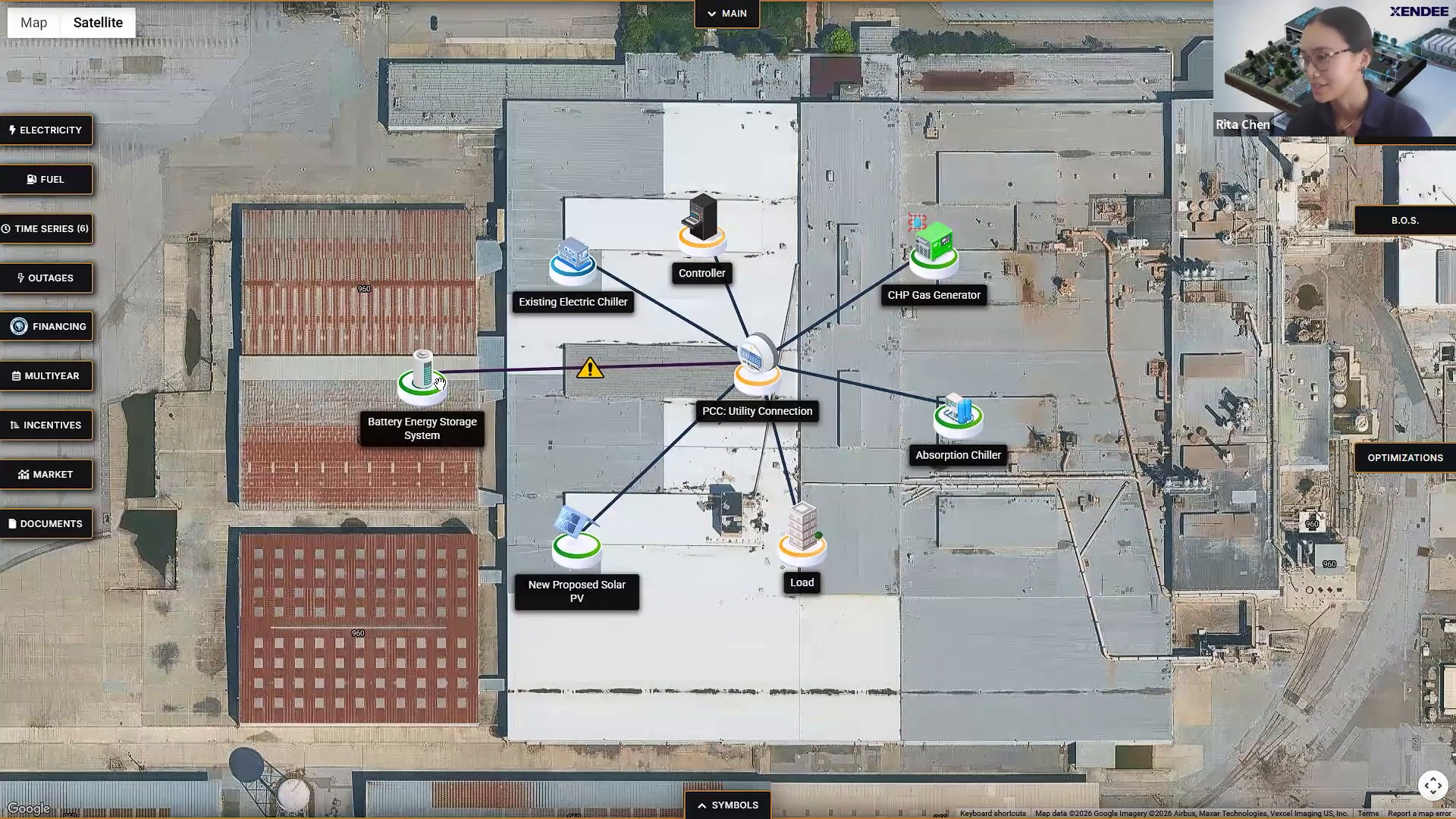
{"action": "left_click_drag", "start_coordinate": [419, 389], "coordinate": [948, 514]}
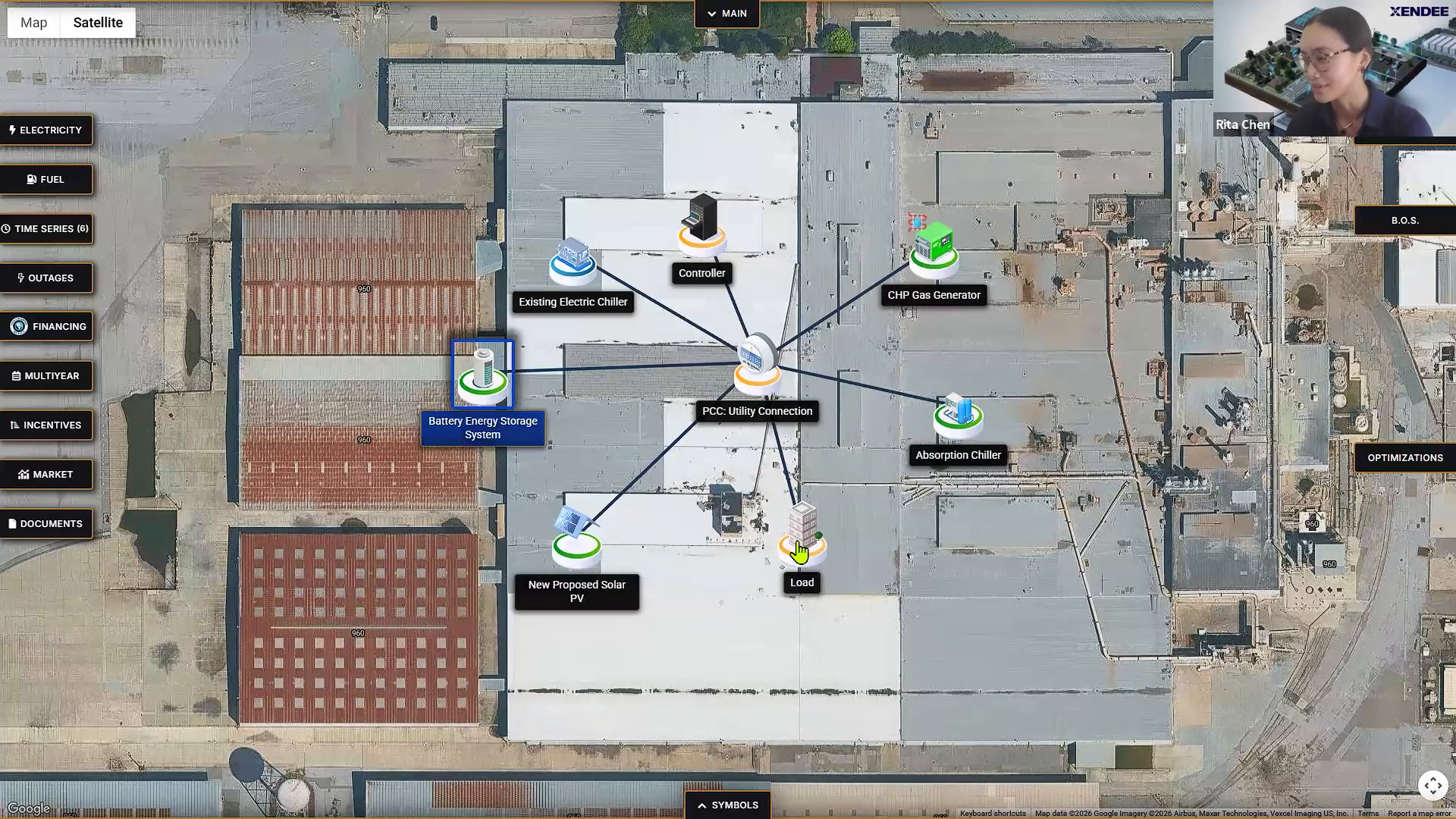
Step: Delete the Load and New Proposed Solar PV technologies from the project
{"action": "left_click", "coordinate": [787, 569]}
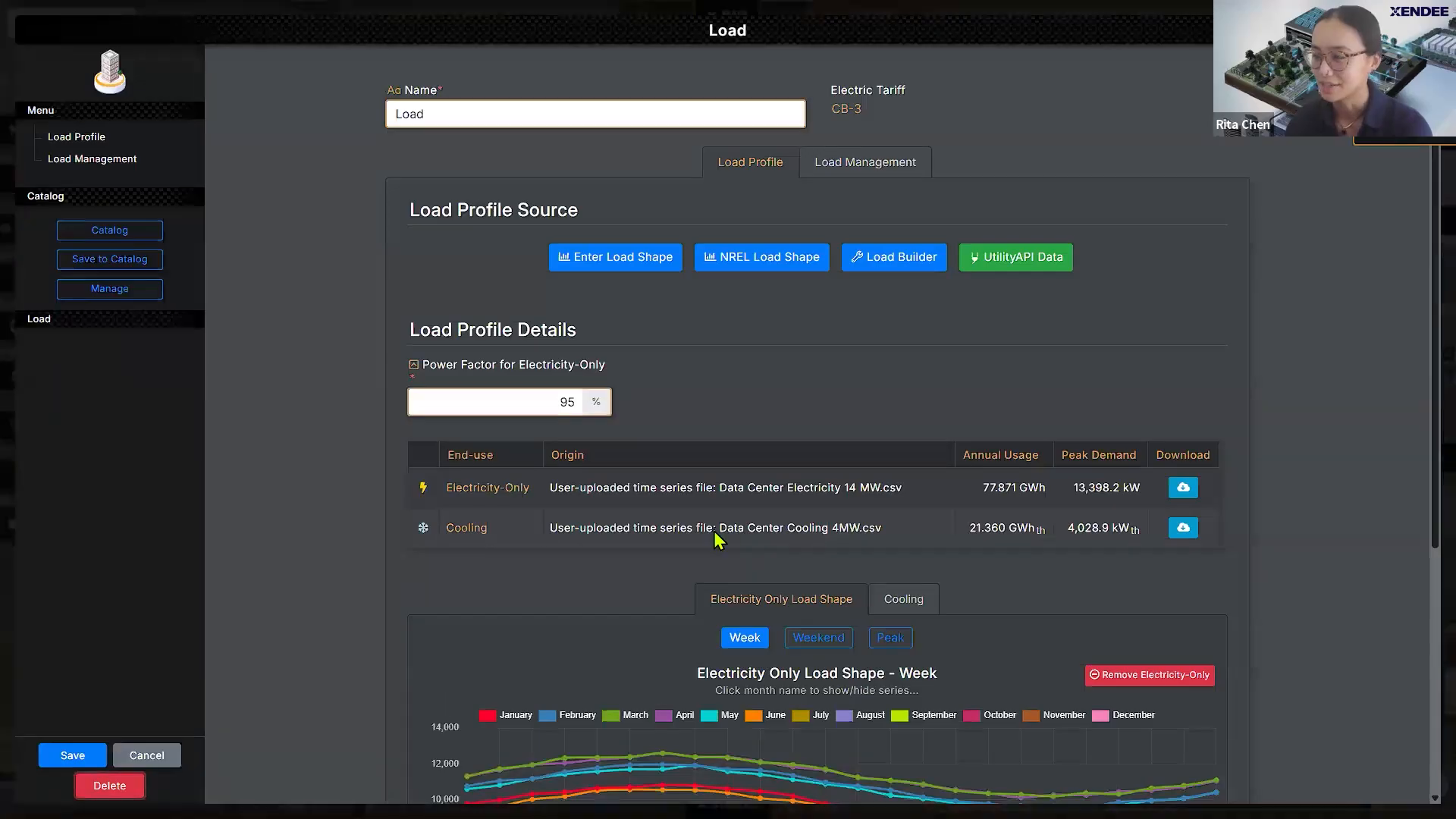
{"action": "key", "text": "Delete"}
{"action": "left_click", "coordinate": [689, 484]}
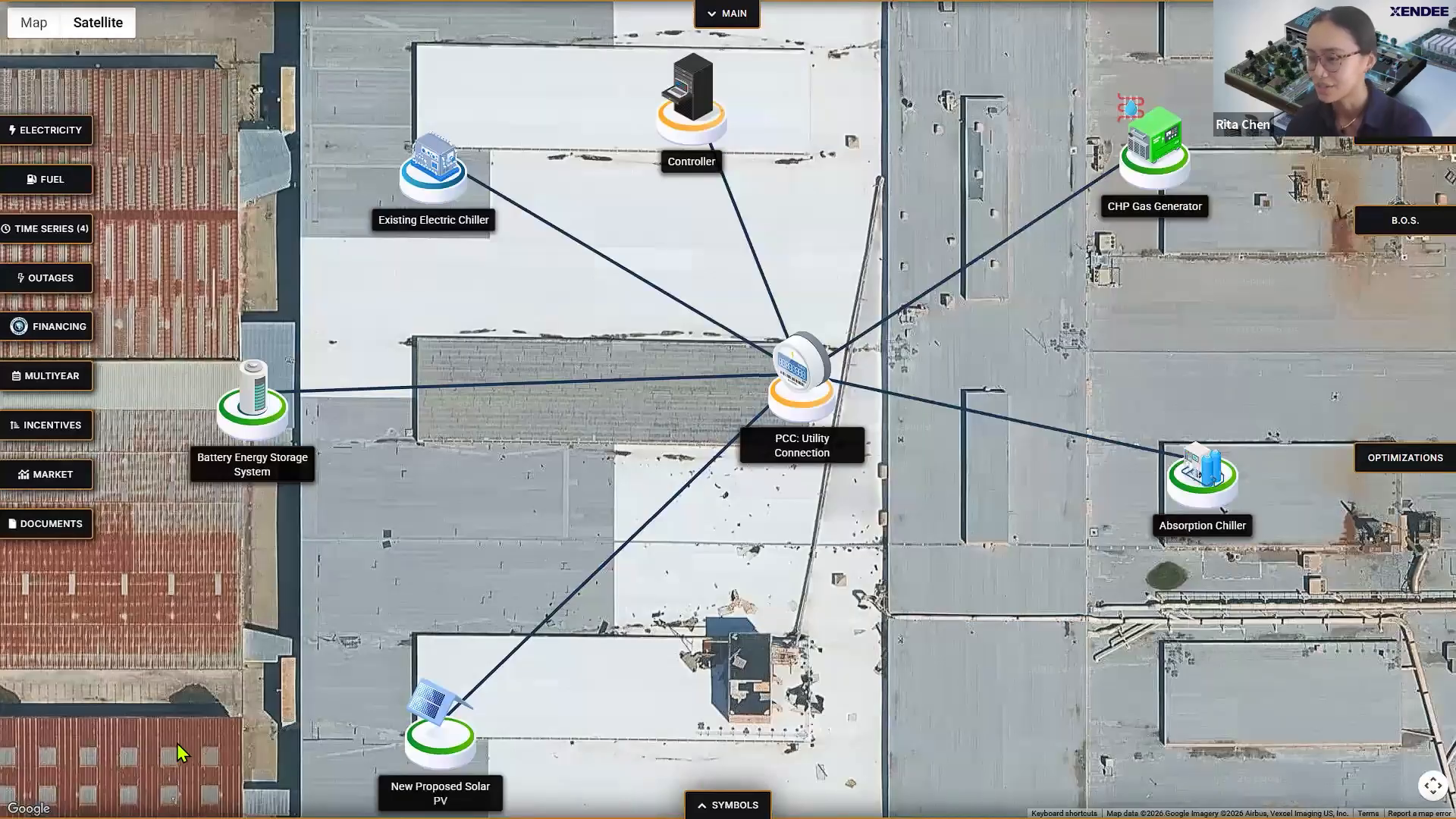
{"action": "left_click", "coordinate": [438, 717]}
{"action": "key", "text": "Delete"}
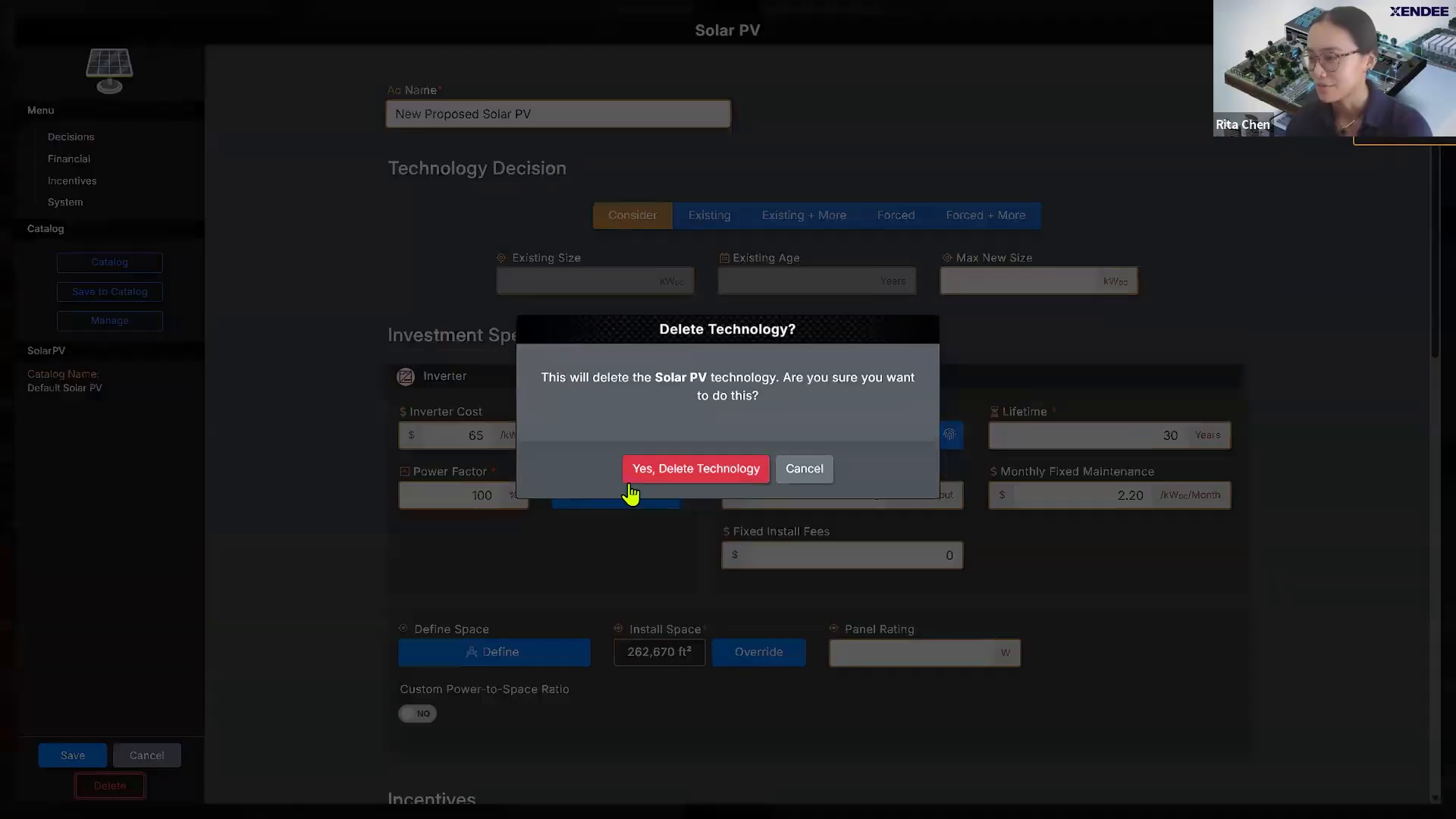
{"action": "left_click", "coordinate": [643, 469]}
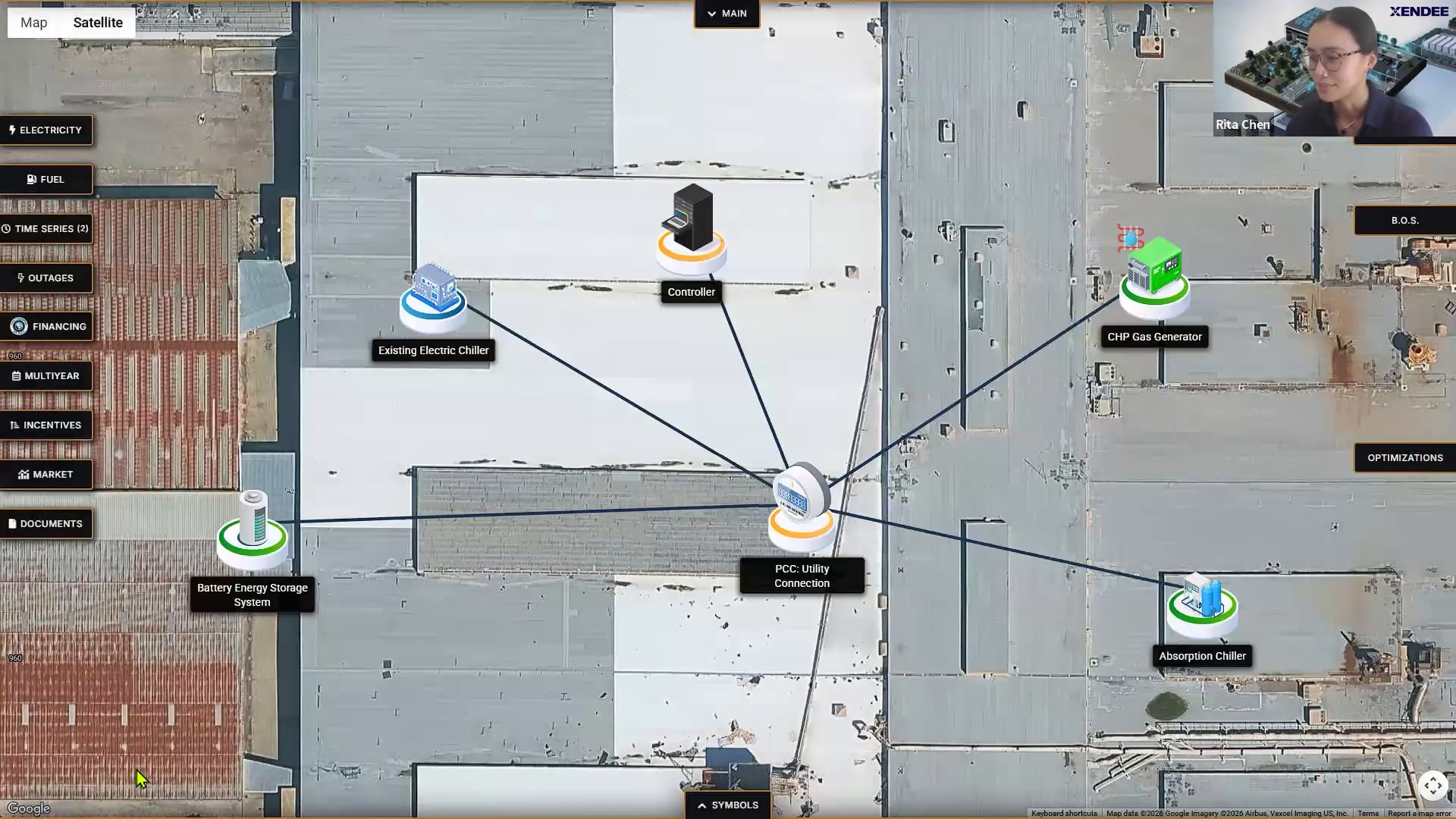
Step: Delete the Battery Energy Storage System and the Existing Electric Chiller from the project
{"action": "left_click", "coordinate": [251, 524]}
{"action": "key", "text": "Delete"}
{"action": "left_click", "coordinate": [660, 476]}
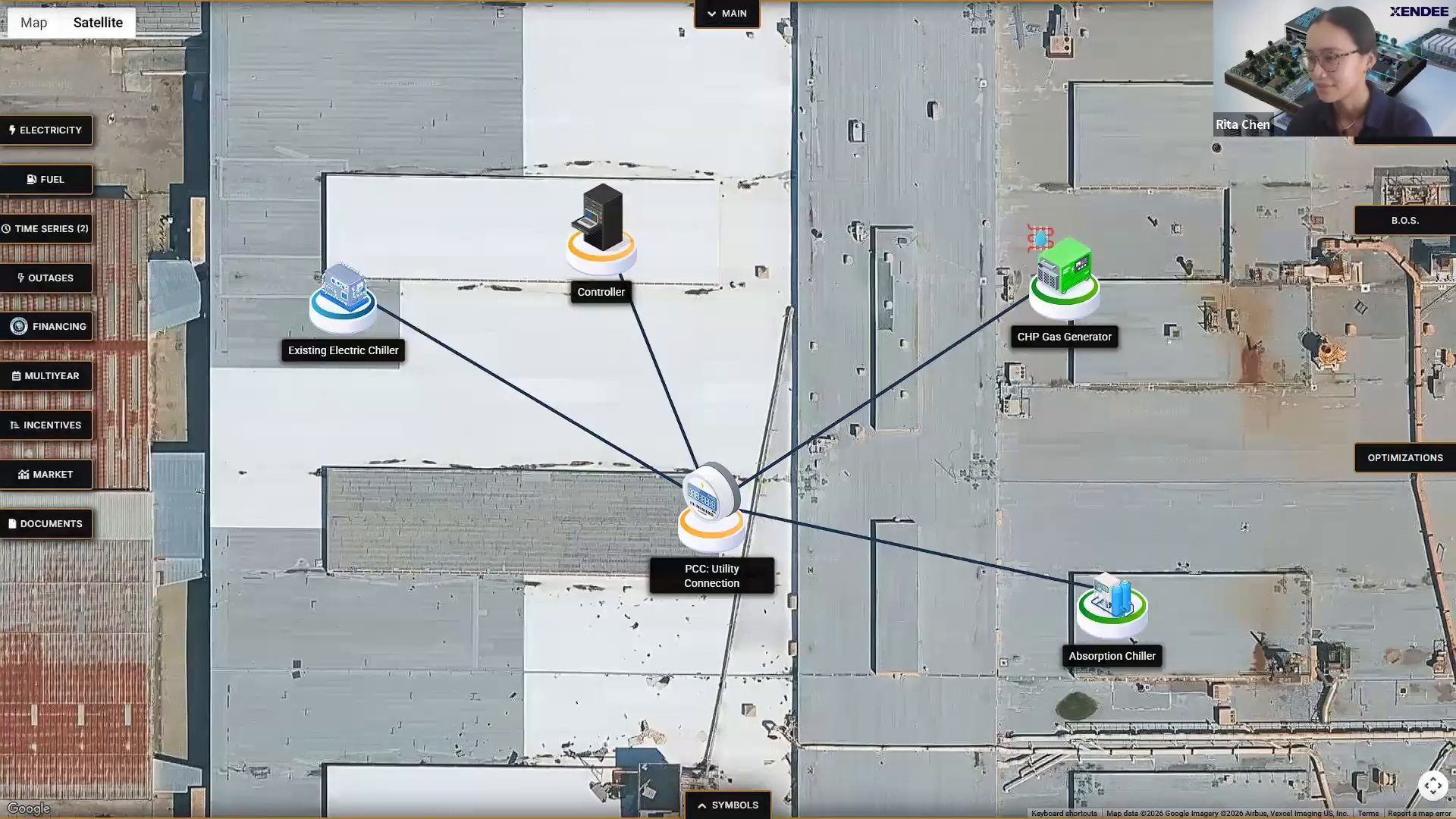
{"action": "left_click", "coordinate": [343, 297]}
{"action": "left_click", "coordinate": [110, 784]}
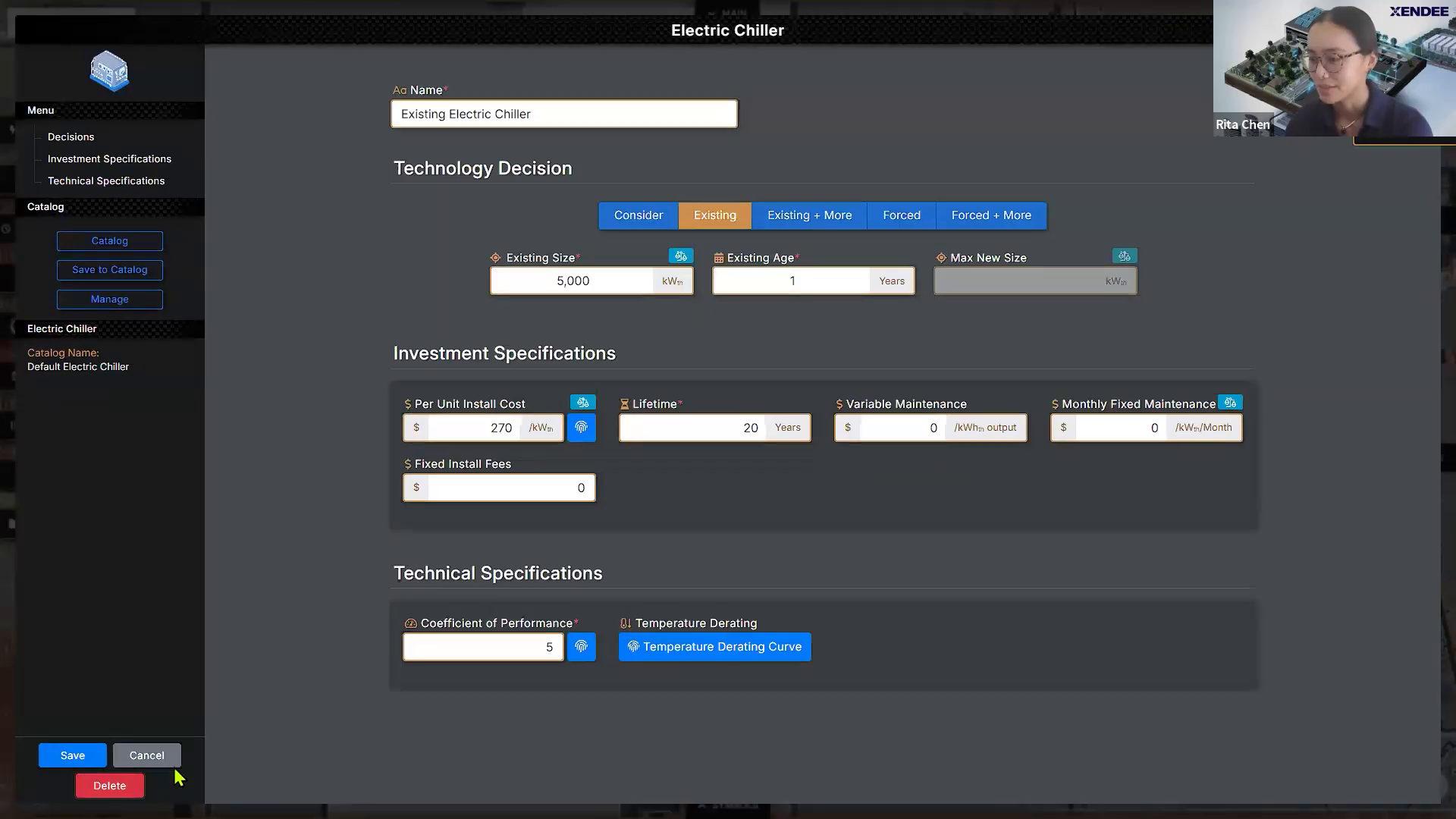
{"action": "left_click", "coordinate": [677, 476]}
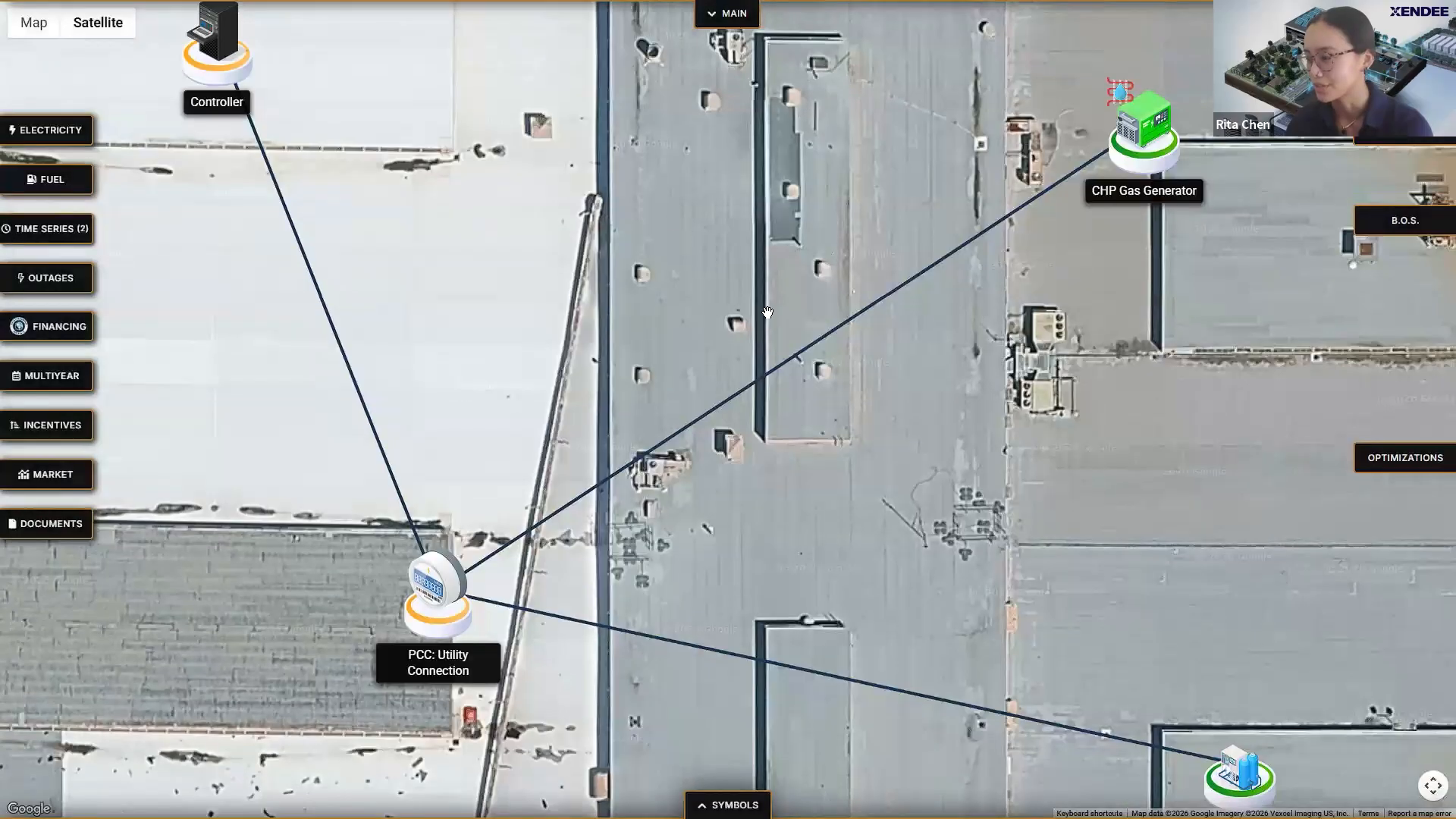
Step: Delete the Absorption Chiller and the CHP Gas Generator from the project
{"action": "left_click_drag", "start_coordinate": [1062, 660], "coordinate": [1062, 423]}
{"action": "left_click", "coordinate": [1216, 555]}
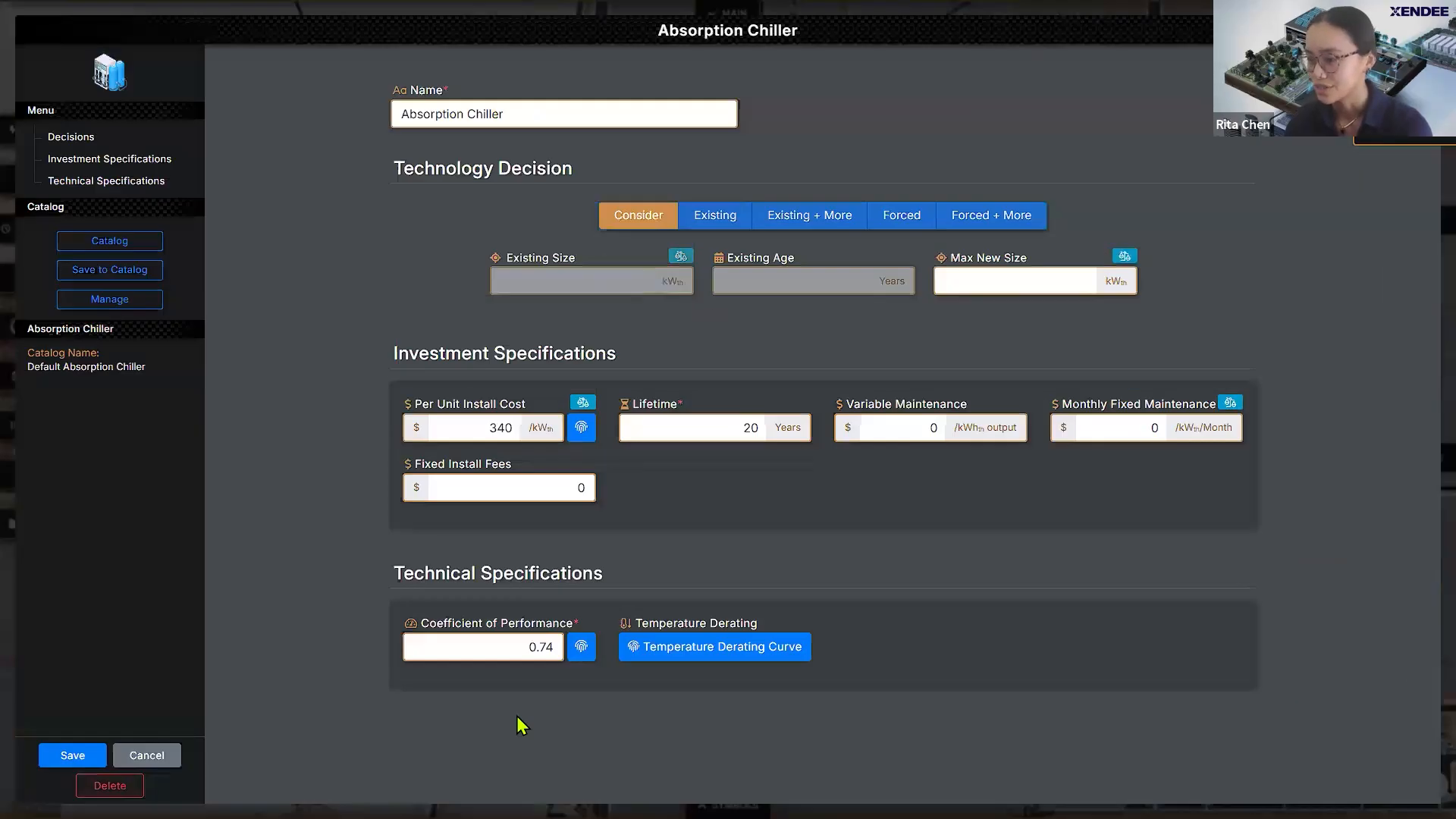
{"action": "left_click", "coordinate": [110, 785]}
{"action": "left_click", "coordinate": [717, 473]}
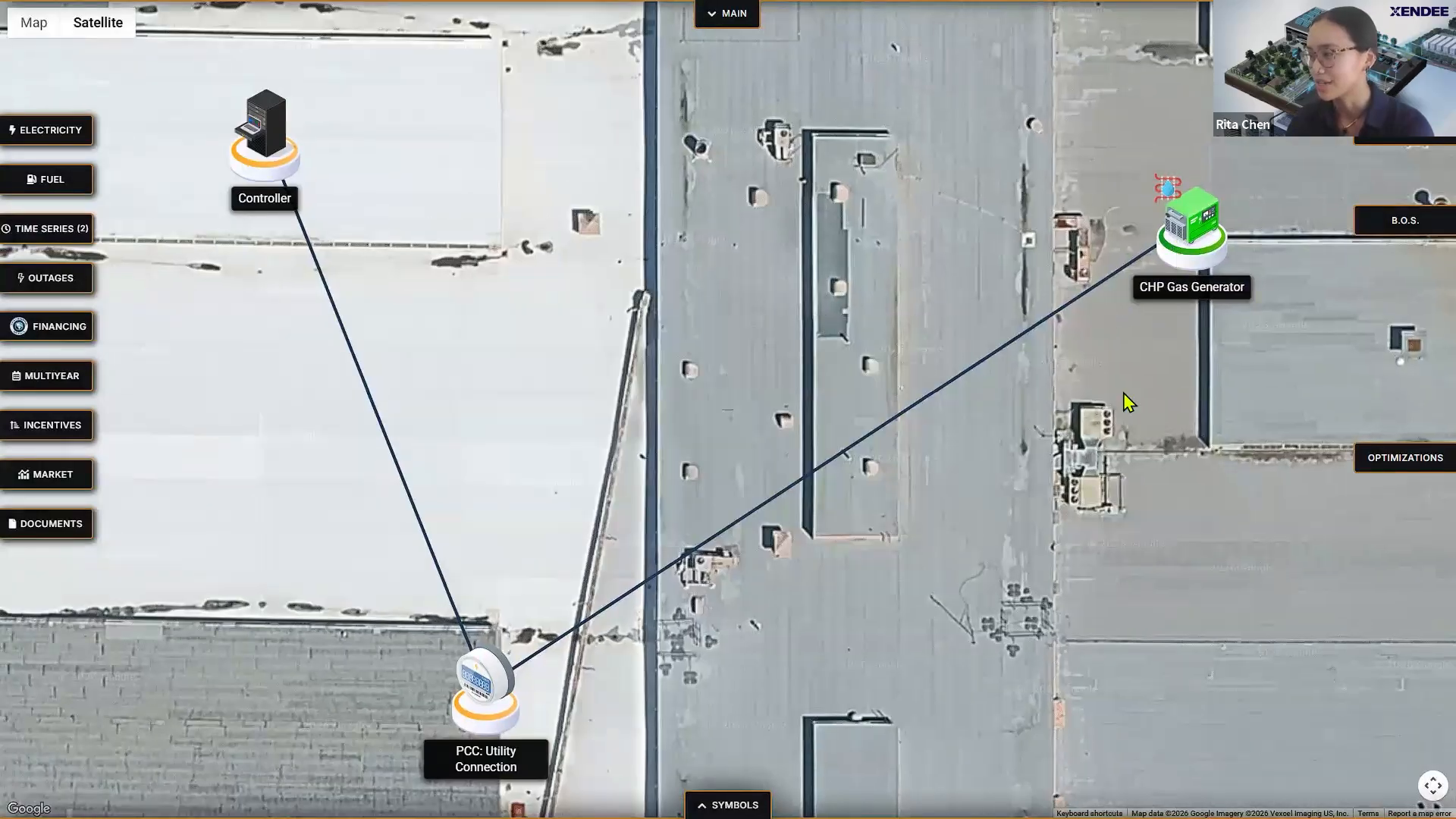
{"action": "left_click", "coordinate": [1187, 206]}
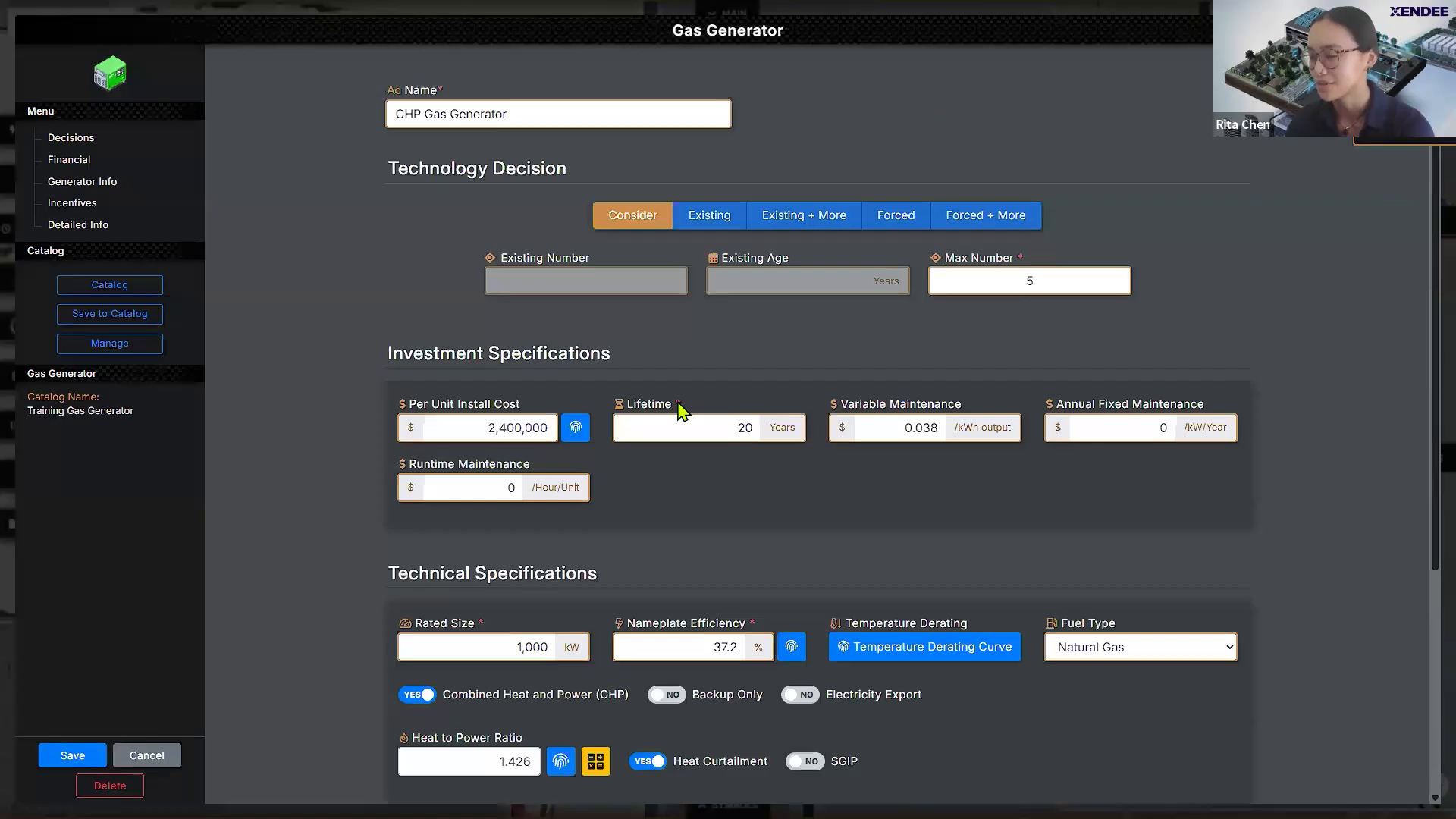
{"action": "left_click", "coordinate": [109, 785]}
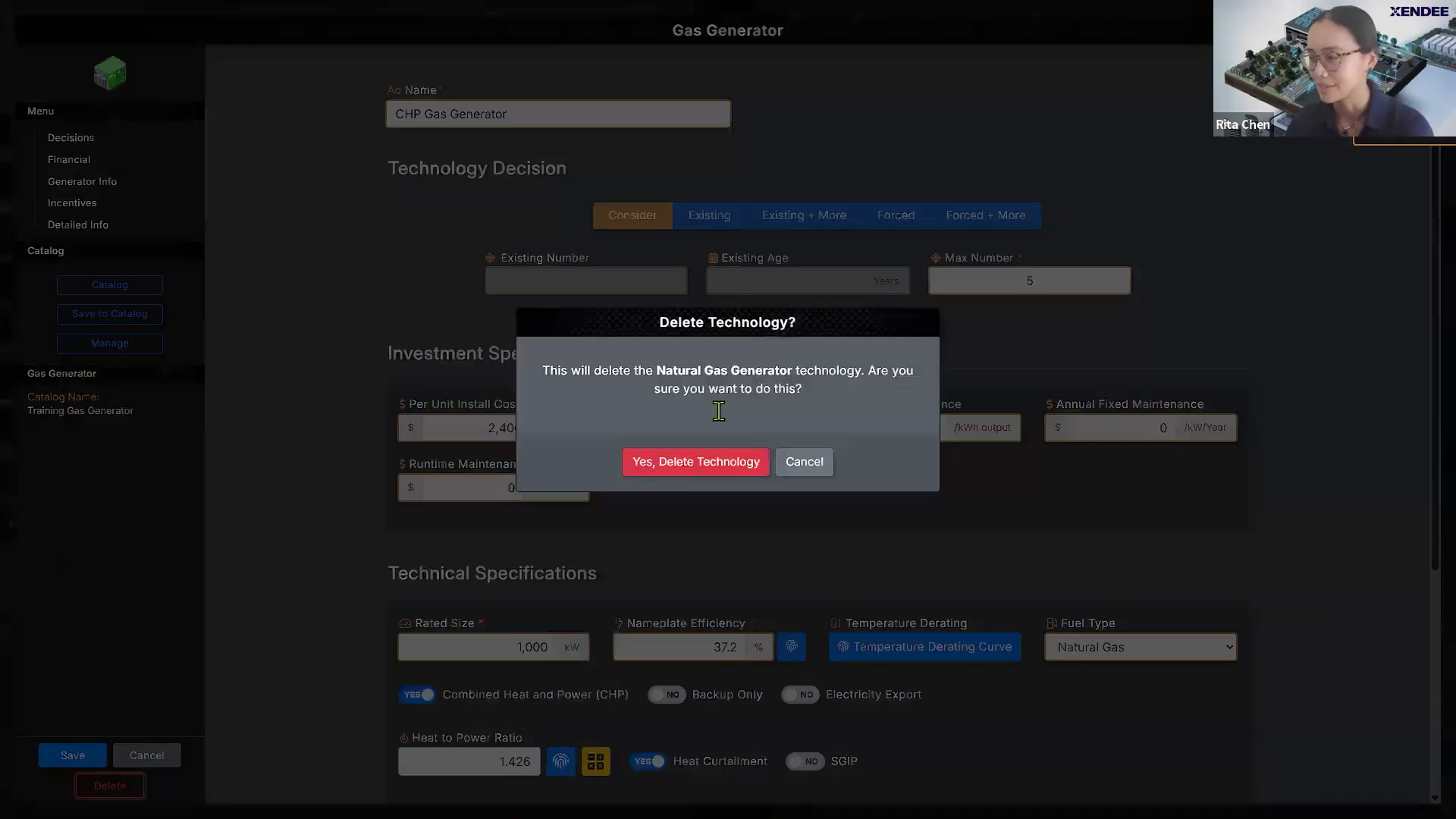
{"action": "left_click", "coordinate": [698, 469]}
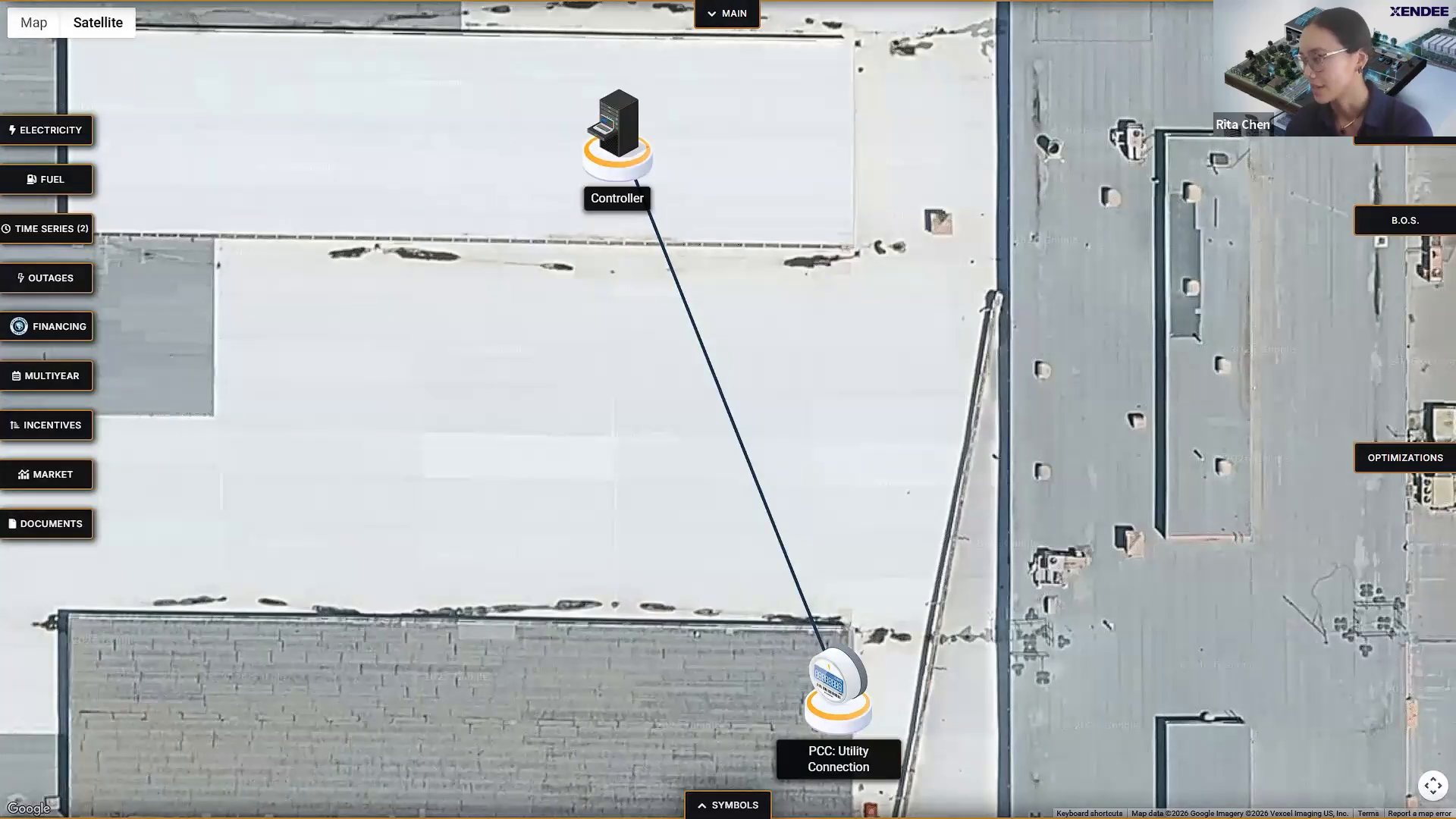
Step: Move the Controller to the north side of Central Expy and the utility connection to the lot just north of the main building
{"action": "left_click", "coordinate": [1395, 785]}
{"action": "left_click", "coordinate": [1394, 785]}
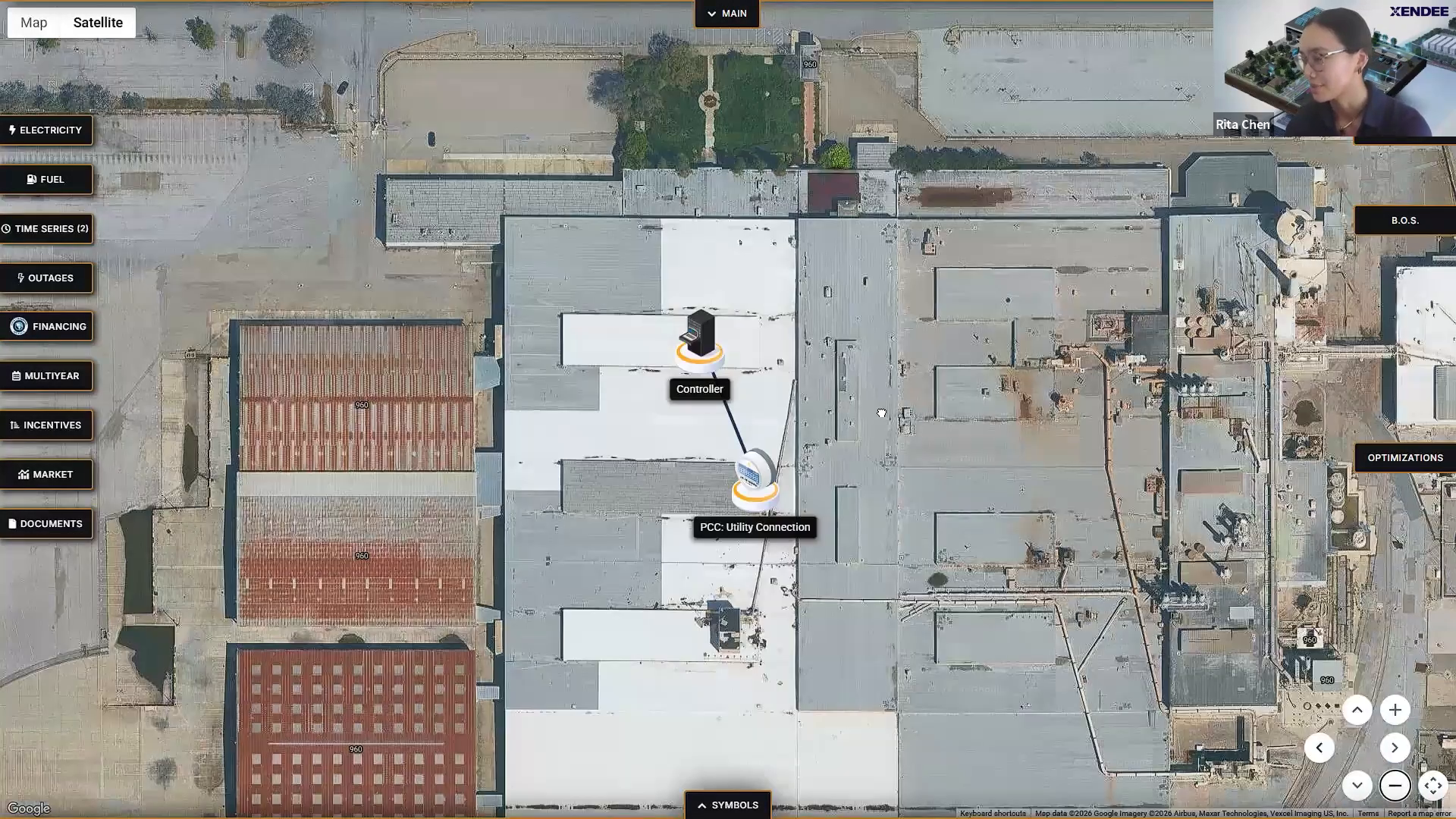
{"action": "left_click_drag", "start_coordinate": [882, 413], "coordinate": [833, 423]}
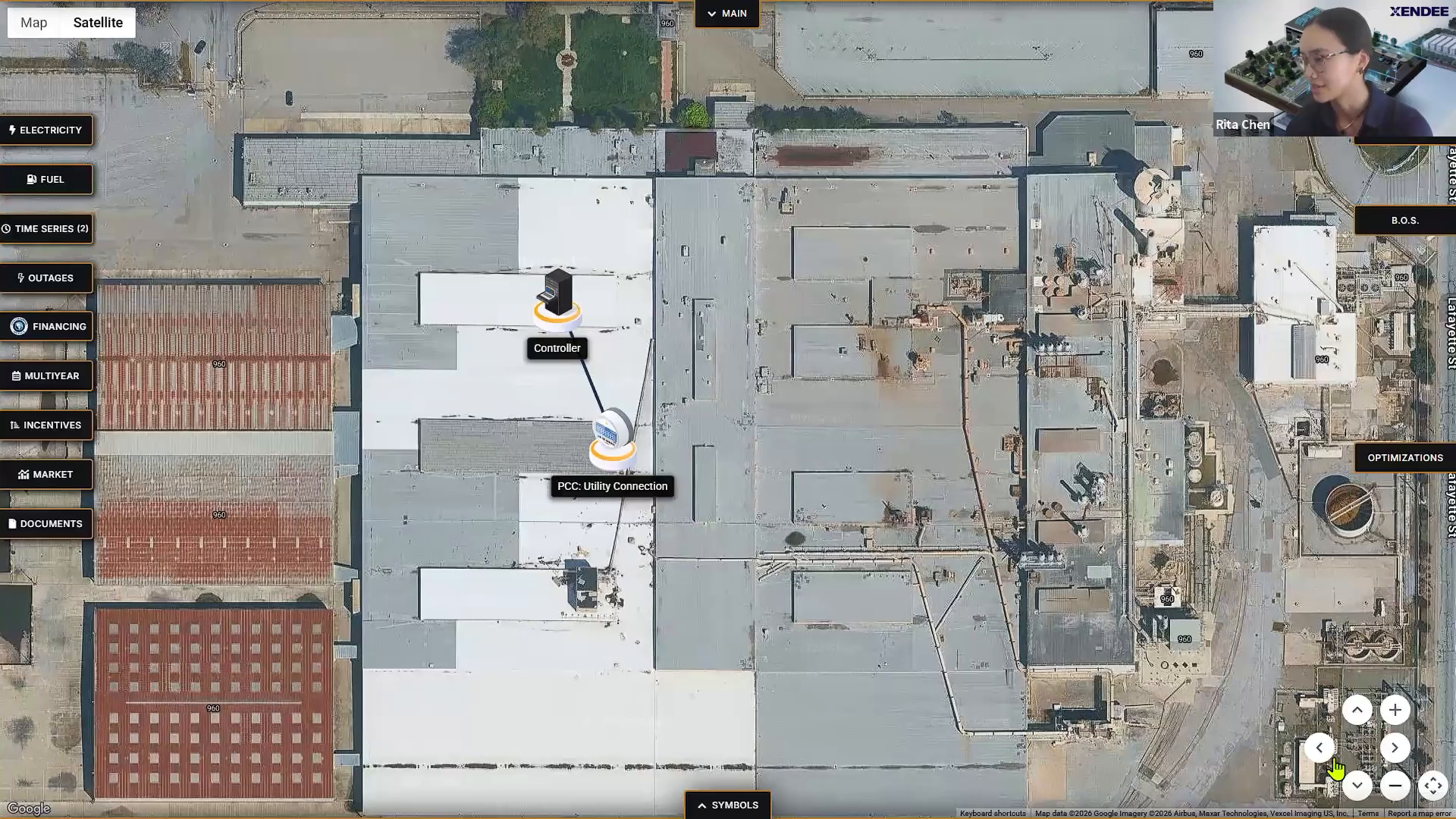
{"action": "left_click", "coordinate": [1395, 785]}
{"action": "mouse_move", "coordinate": [639, 303]}
{"action": "left_mouse_down"}
{"action": "mouse_move", "coordinate": [646, 112]}
{"action": "mouse_move", "coordinate": [630, 111]}
{"action": "left_mouse_up"}
{"action": "mouse_move", "coordinate": [631, 235]}
{"action": "left_mouse_down"}
{"action": "mouse_move", "coordinate": [612, 69]}
{"action": "mouse_move", "coordinate": [626, 106]}
{"action": "mouse_move", "coordinate": [615, 83]}
{"action": "left_mouse_up"}
{"action": "mouse_move", "coordinate": [636, 198]}
{"action": "left_mouse_down"}
{"action": "mouse_move", "coordinate": [618, 190]}
{"action": "mouse_move", "coordinate": [629, 194]}
{"action": "left_mouse_up"}
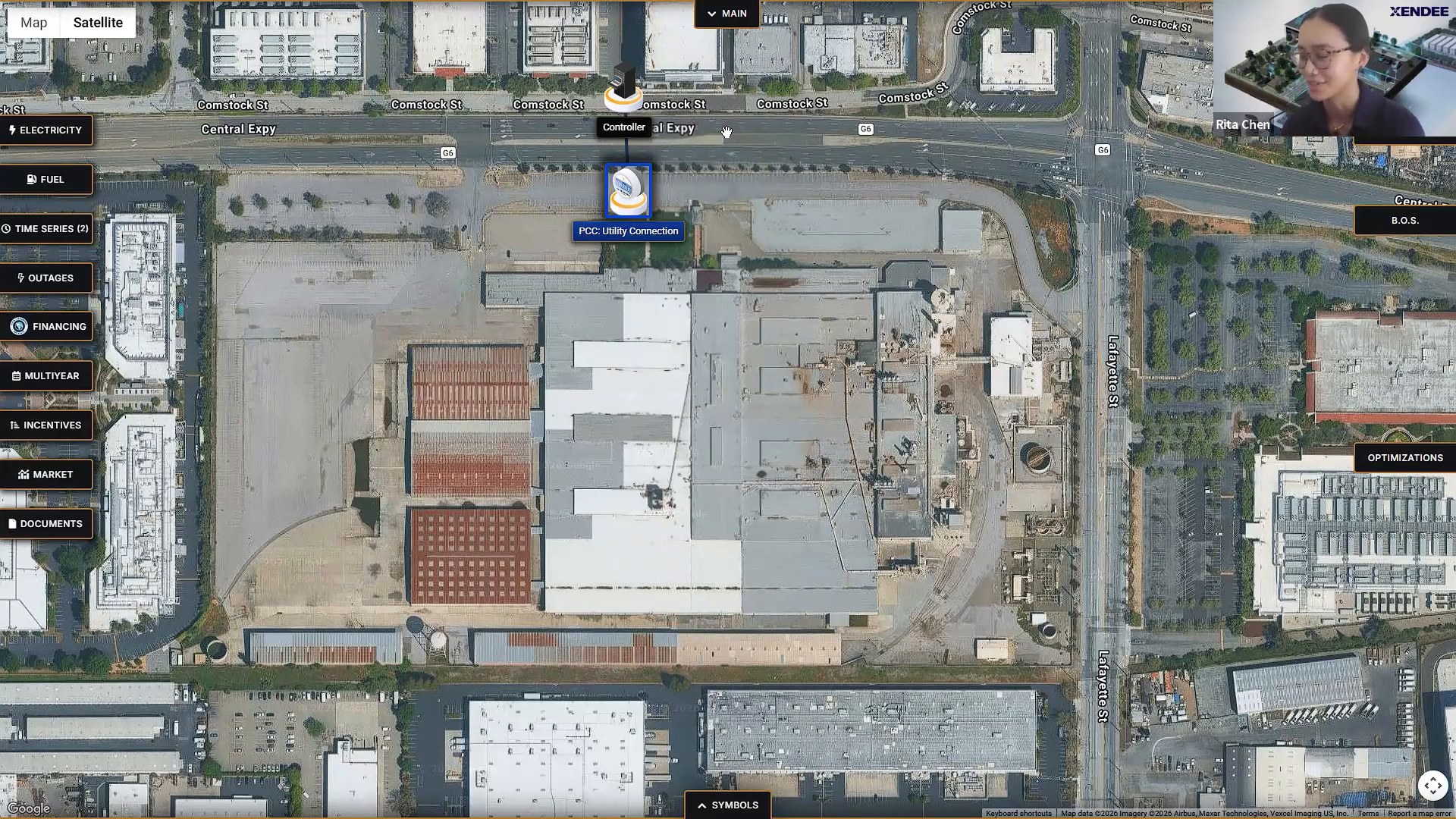
{"action": "left_click_drag", "start_coordinate": [627, 194], "coordinate": [623, 240]}
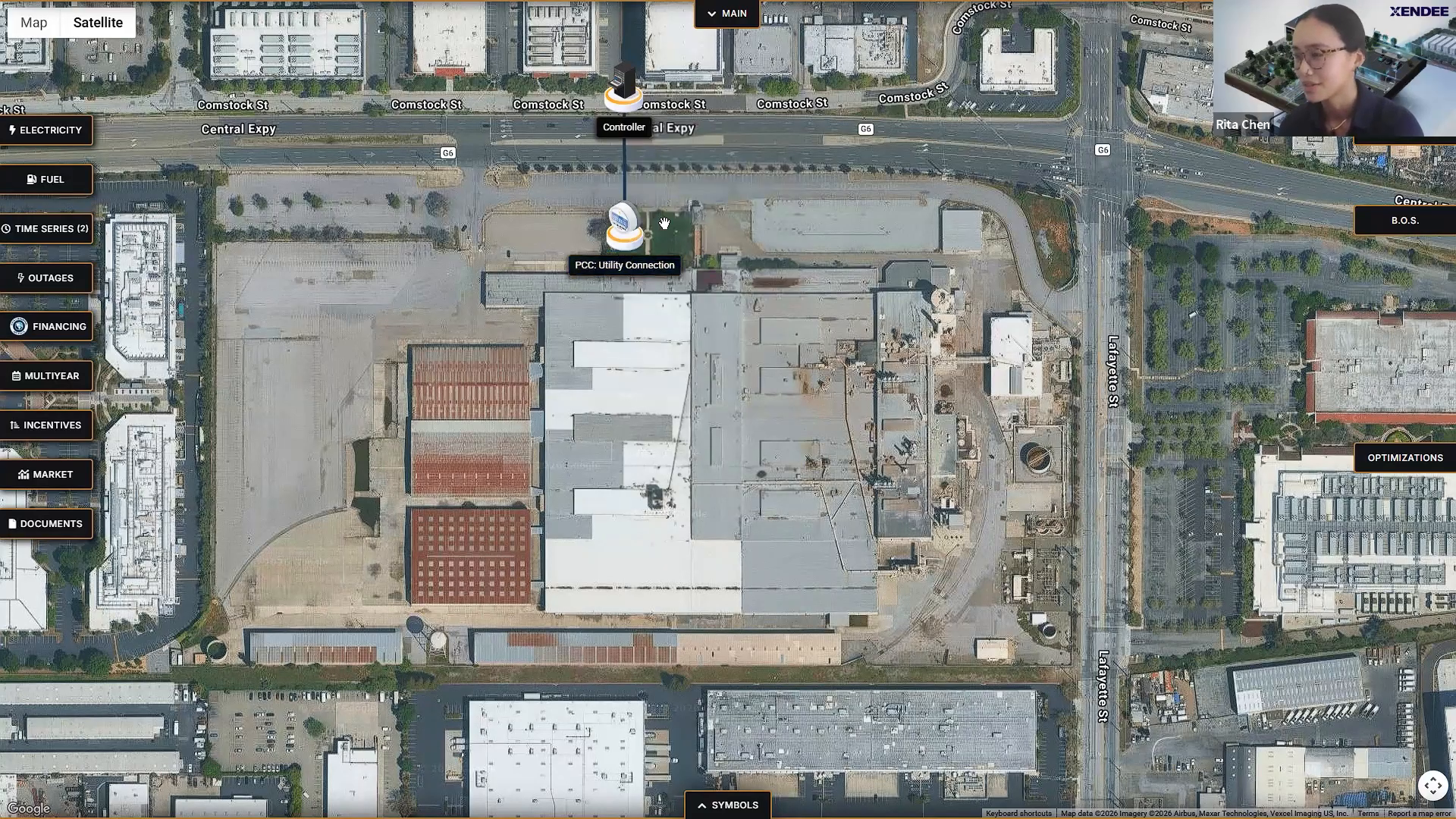
Step: Set the utility connection node's power flow voltage at PCC to 34.5 kV and save the node
{"action": "left_click", "coordinate": [621, 239]}
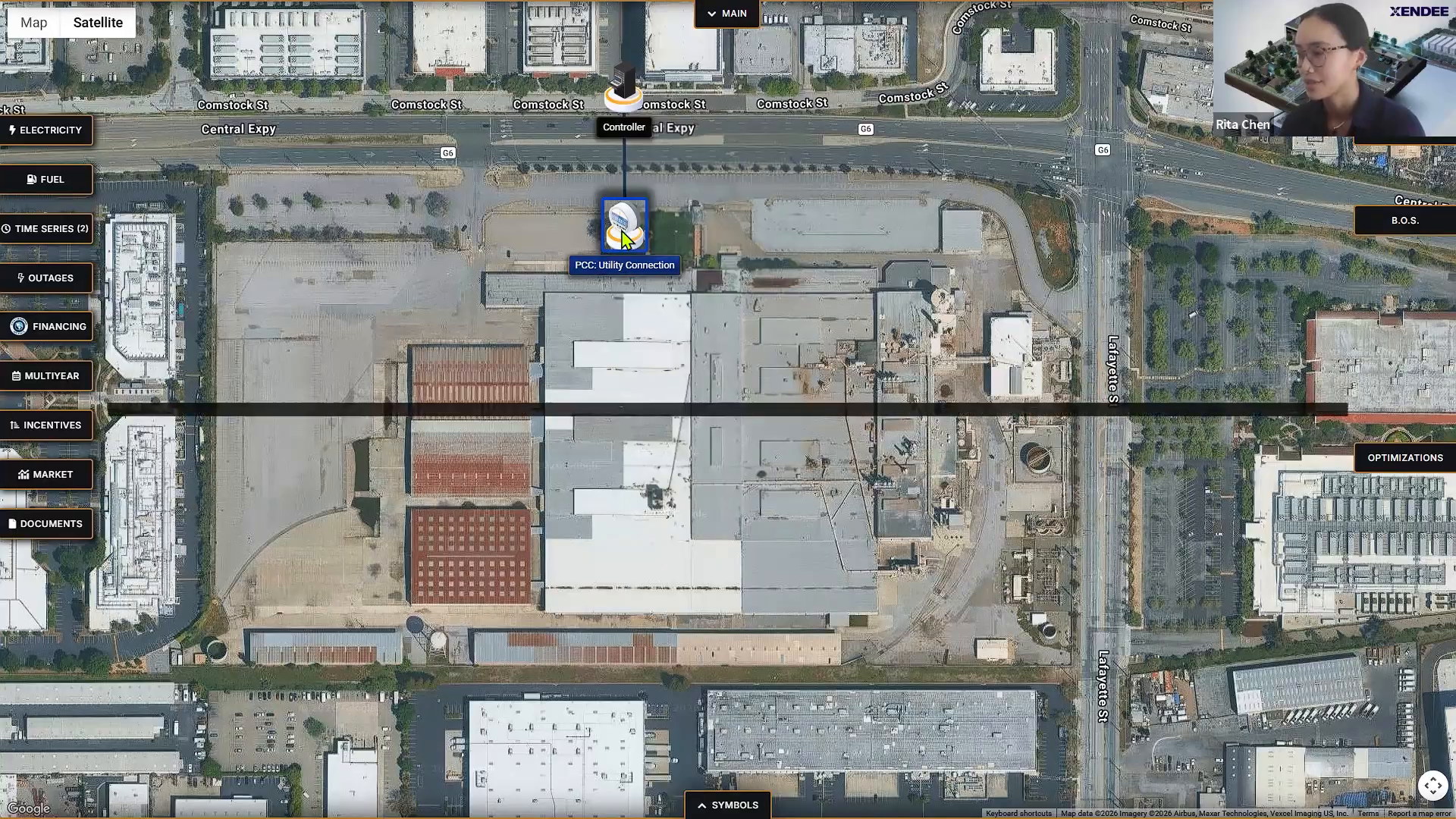
{"action": "double_click", "coordinate": [624, 240]}
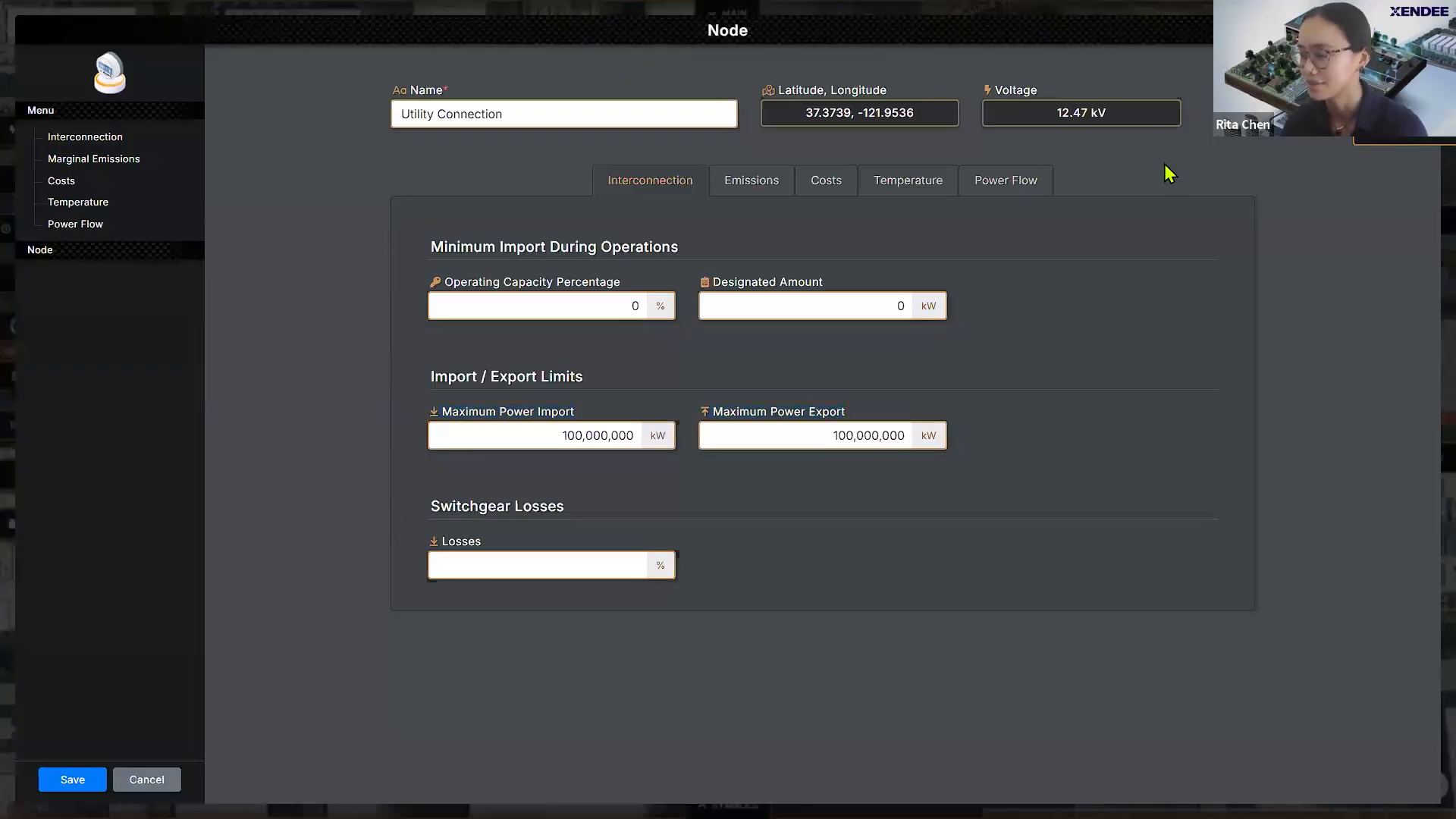
{"action": "left_click", "coordinate": [1013, 194]}
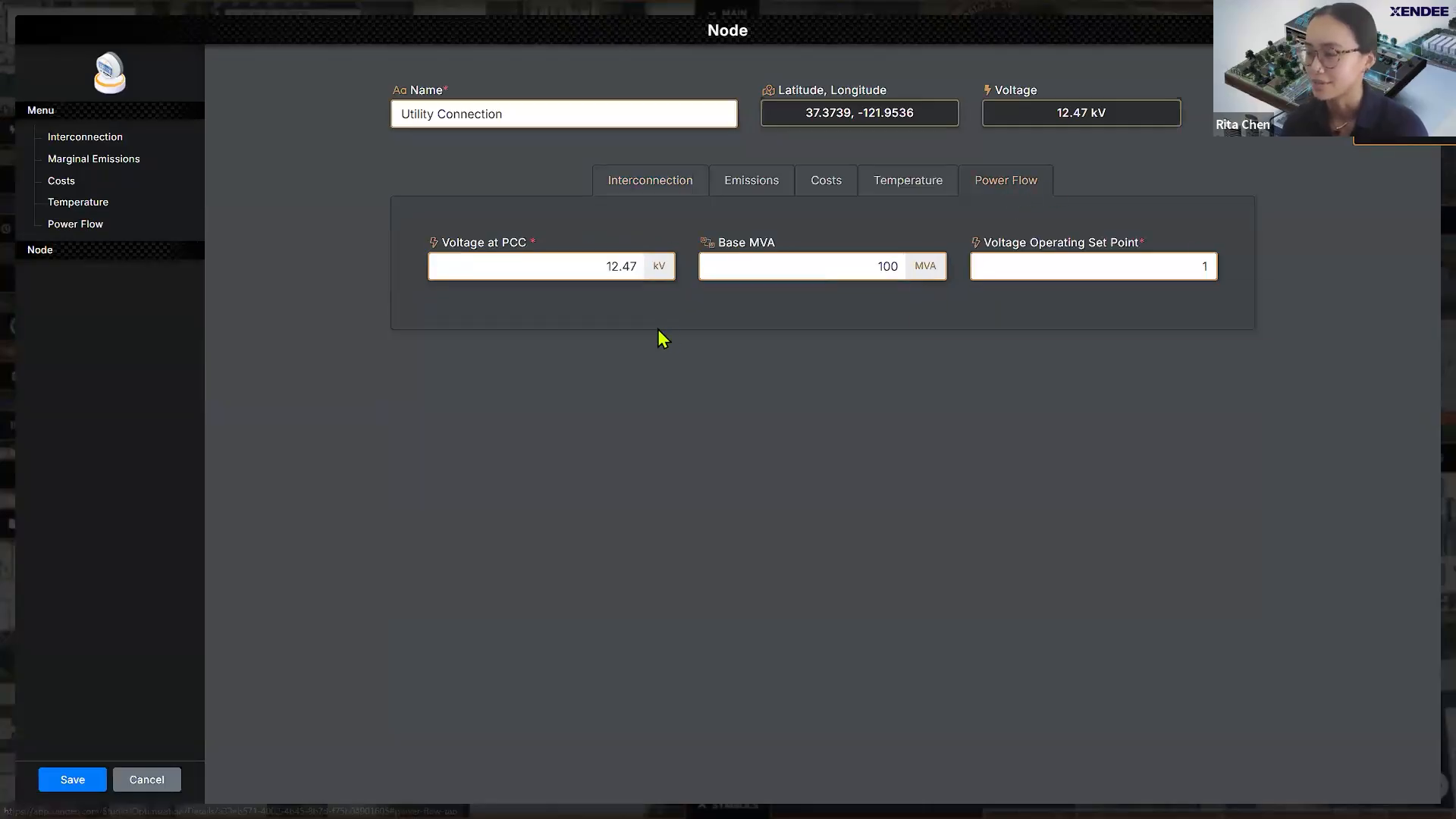
{"action": "left_click", "coordinate": [559, 268]}
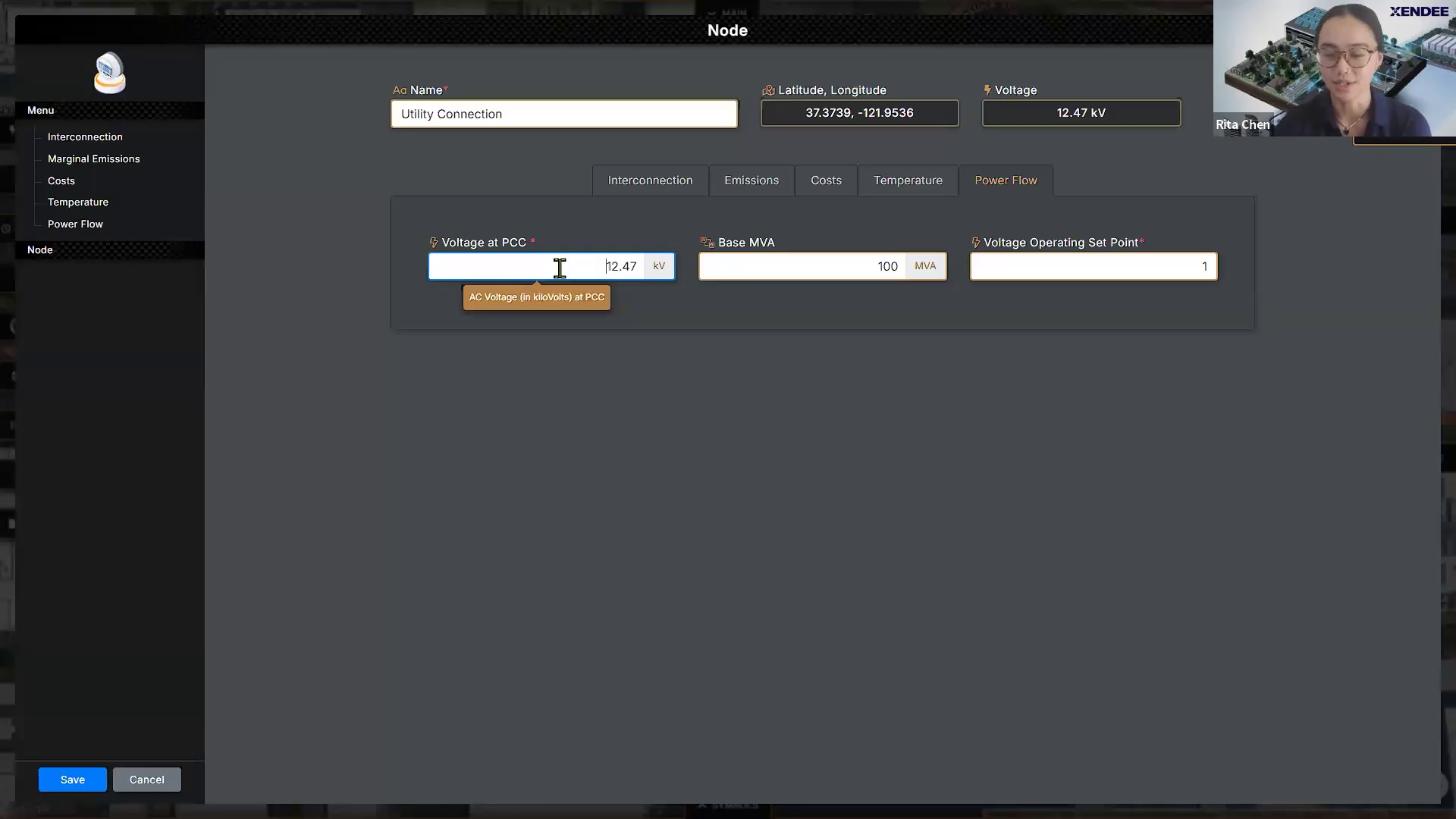
{"action": "left_click_drag", "start_coordinate": [560, 267], "coordinate": [649, 260]}
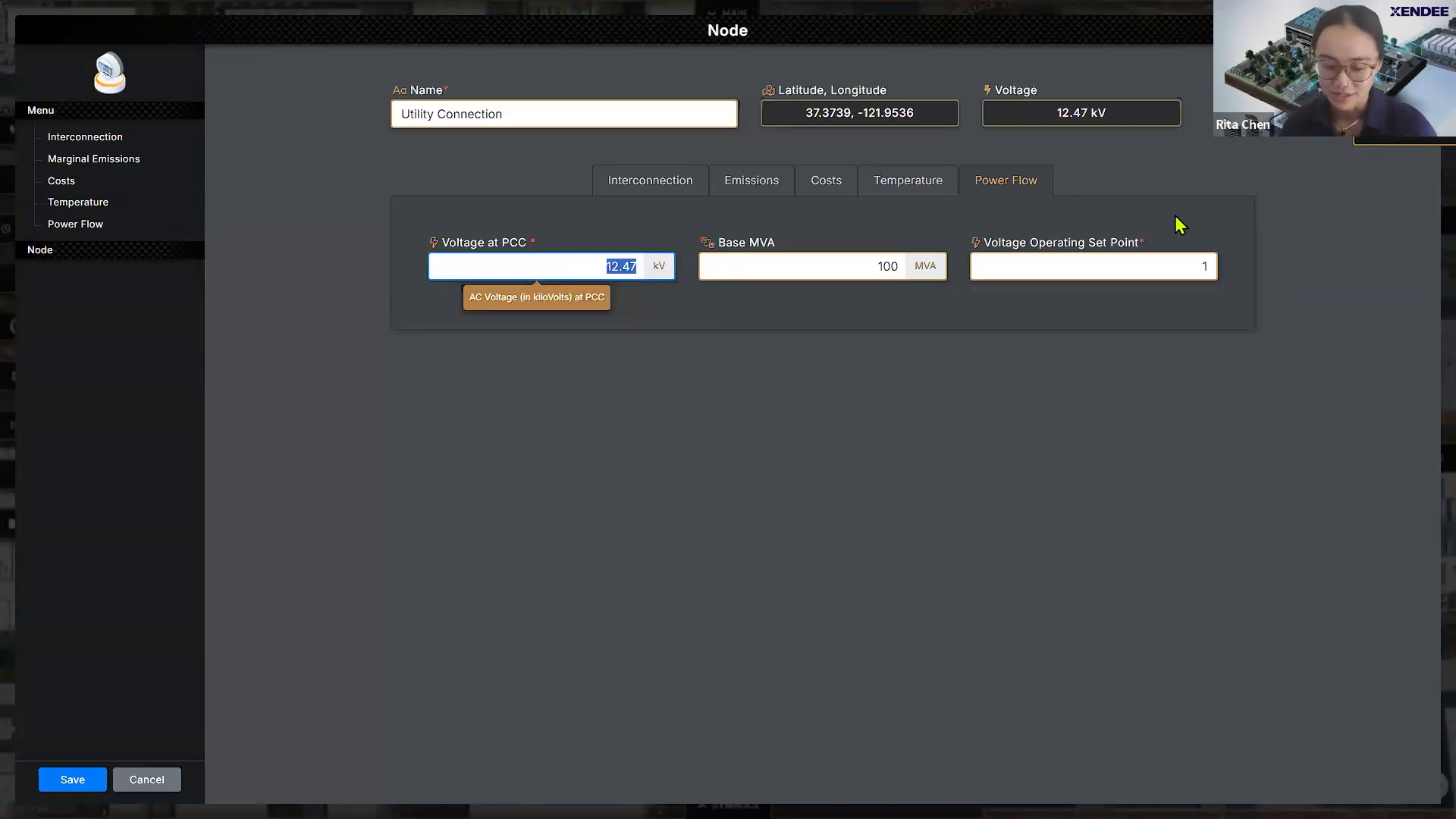
{"action": "type", "text": "34.5"}
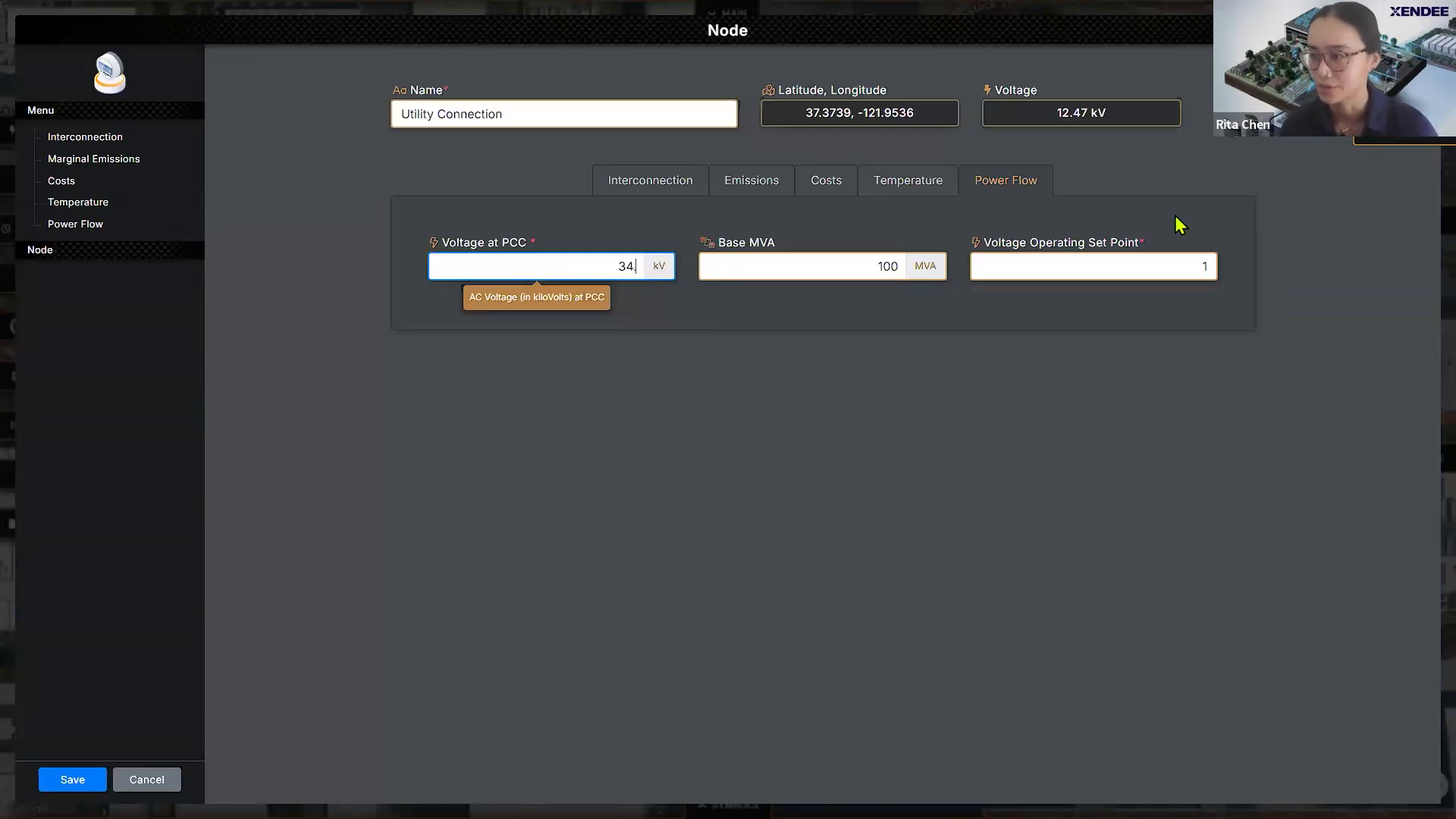
{"action": "left_click", "coordinate": [712, 408]}
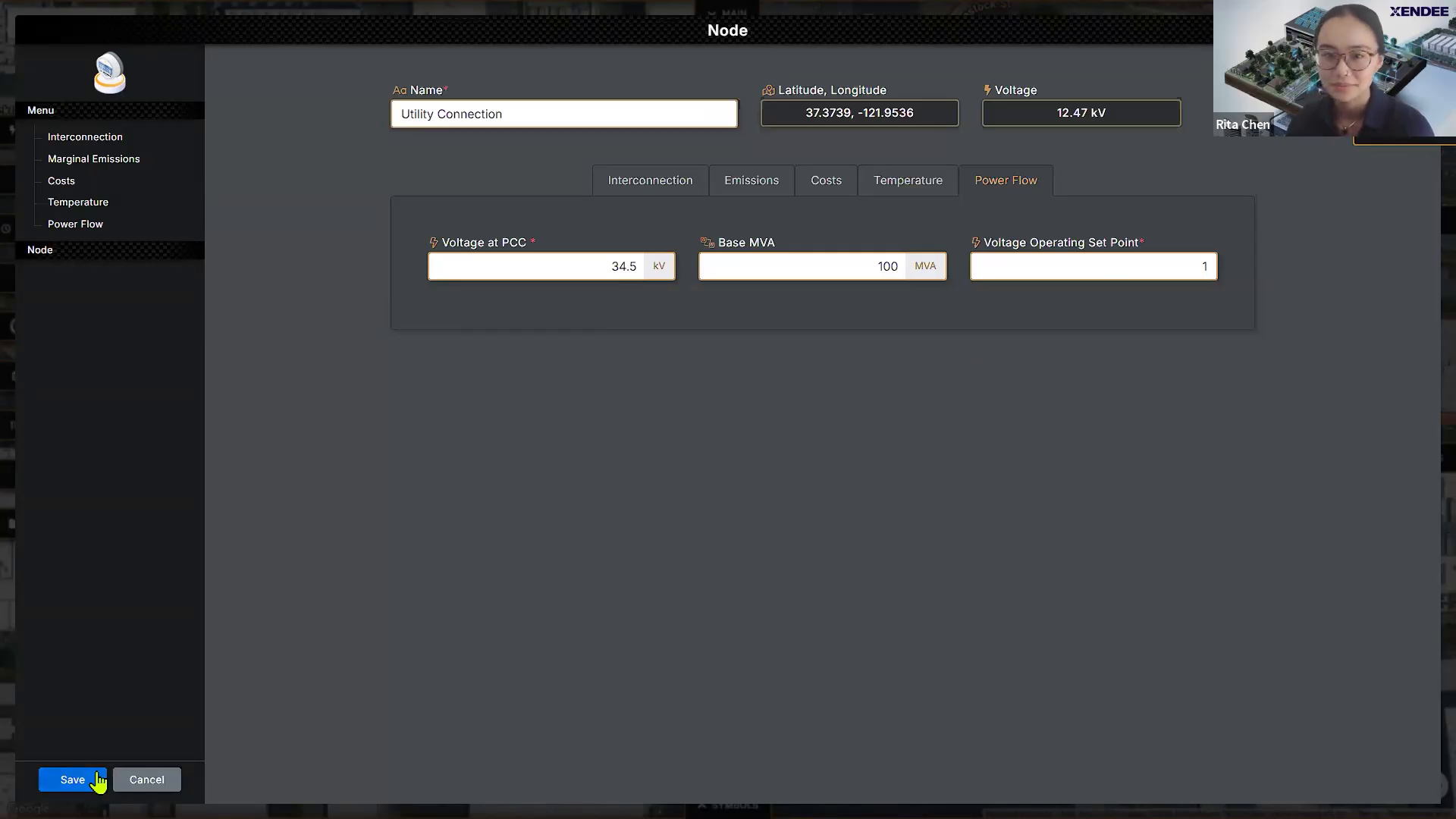
{"action": "left_click", "coordinate": [73, 780]}
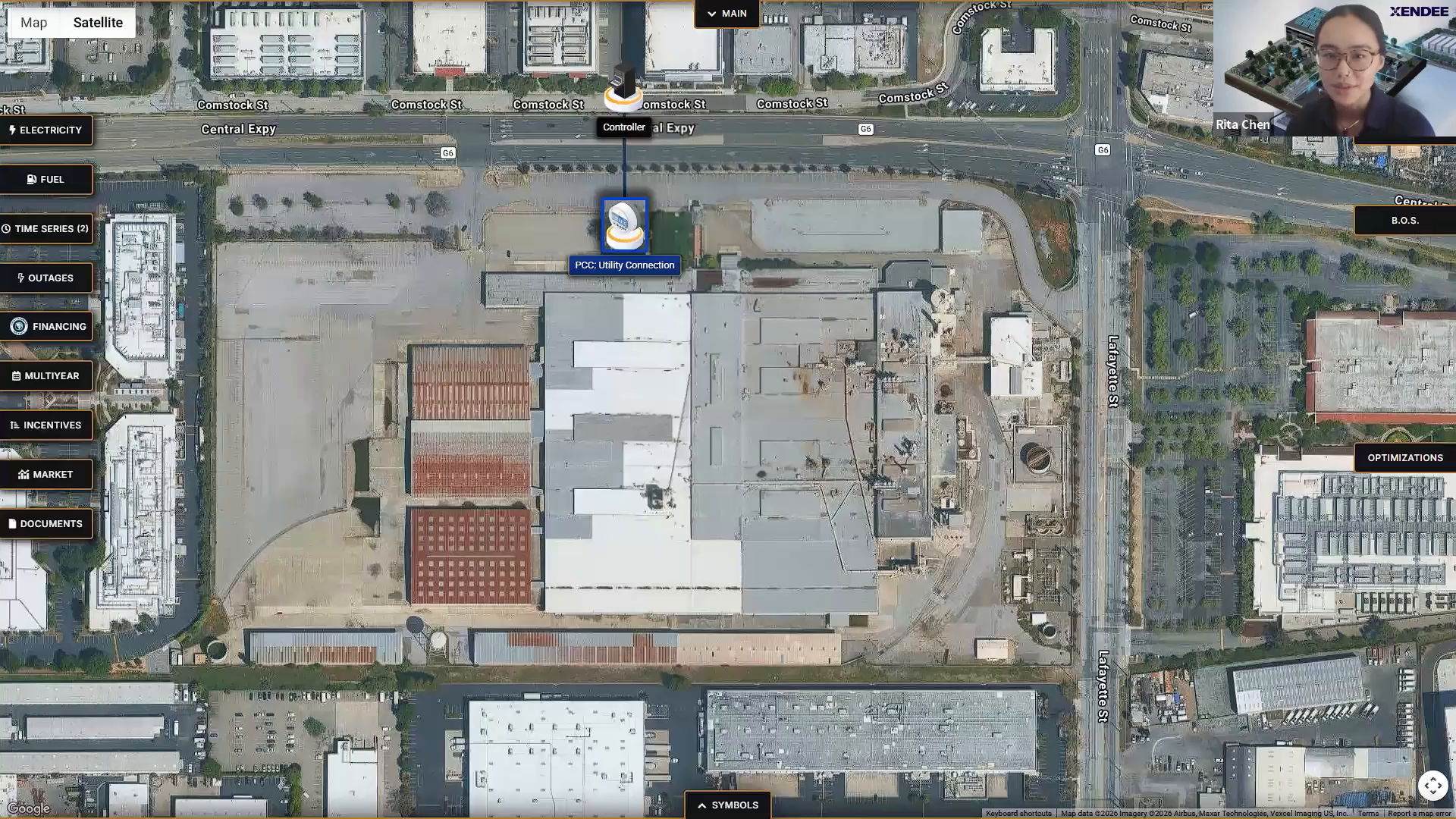
{"action": "key", "text": "Escape"}
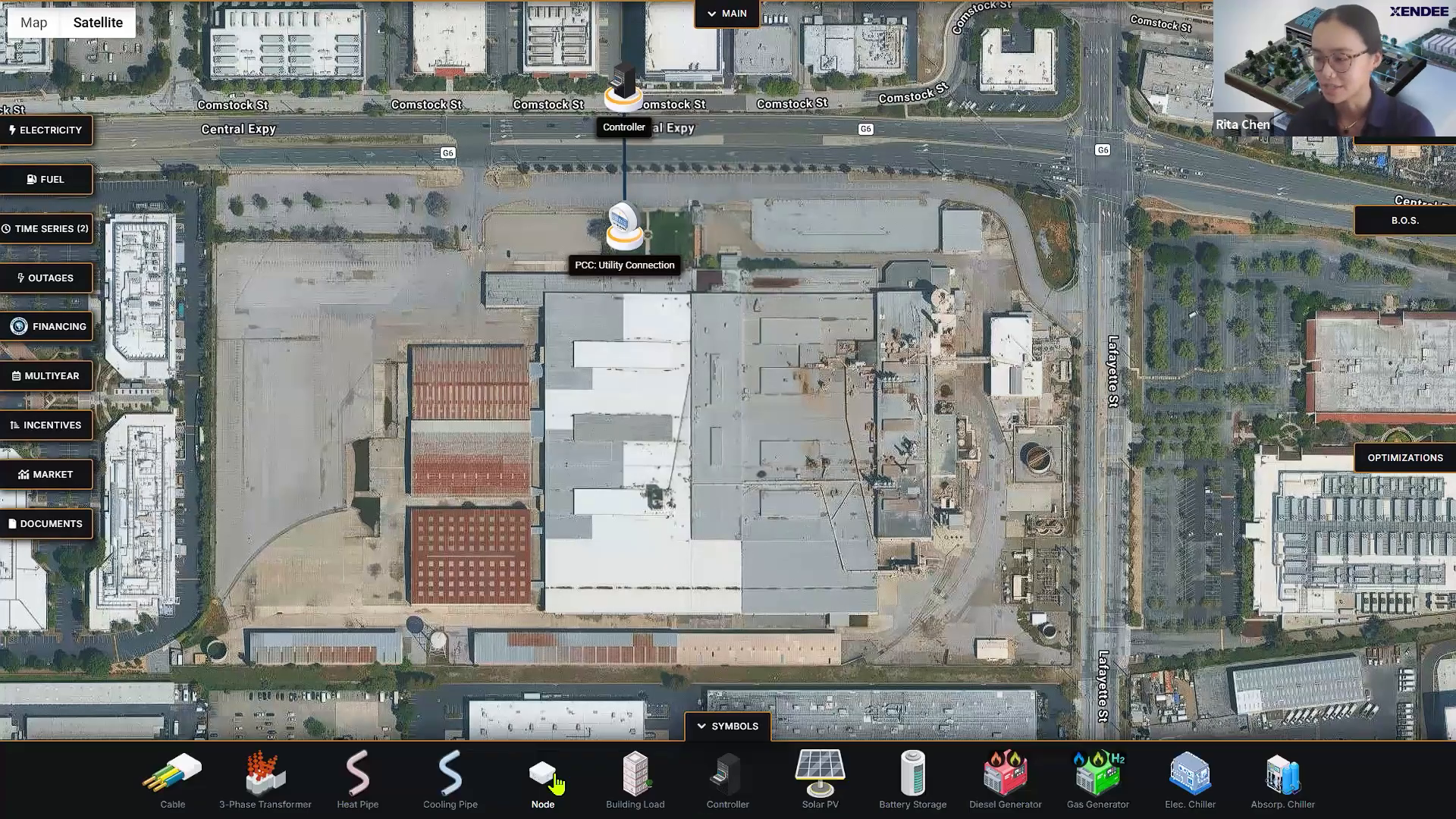
Step: Add a node named Medium-voltage switchgear and place it on the main building's roof just south of the utility connection
{"action": "left_click", "coordinate": [544, 777]}
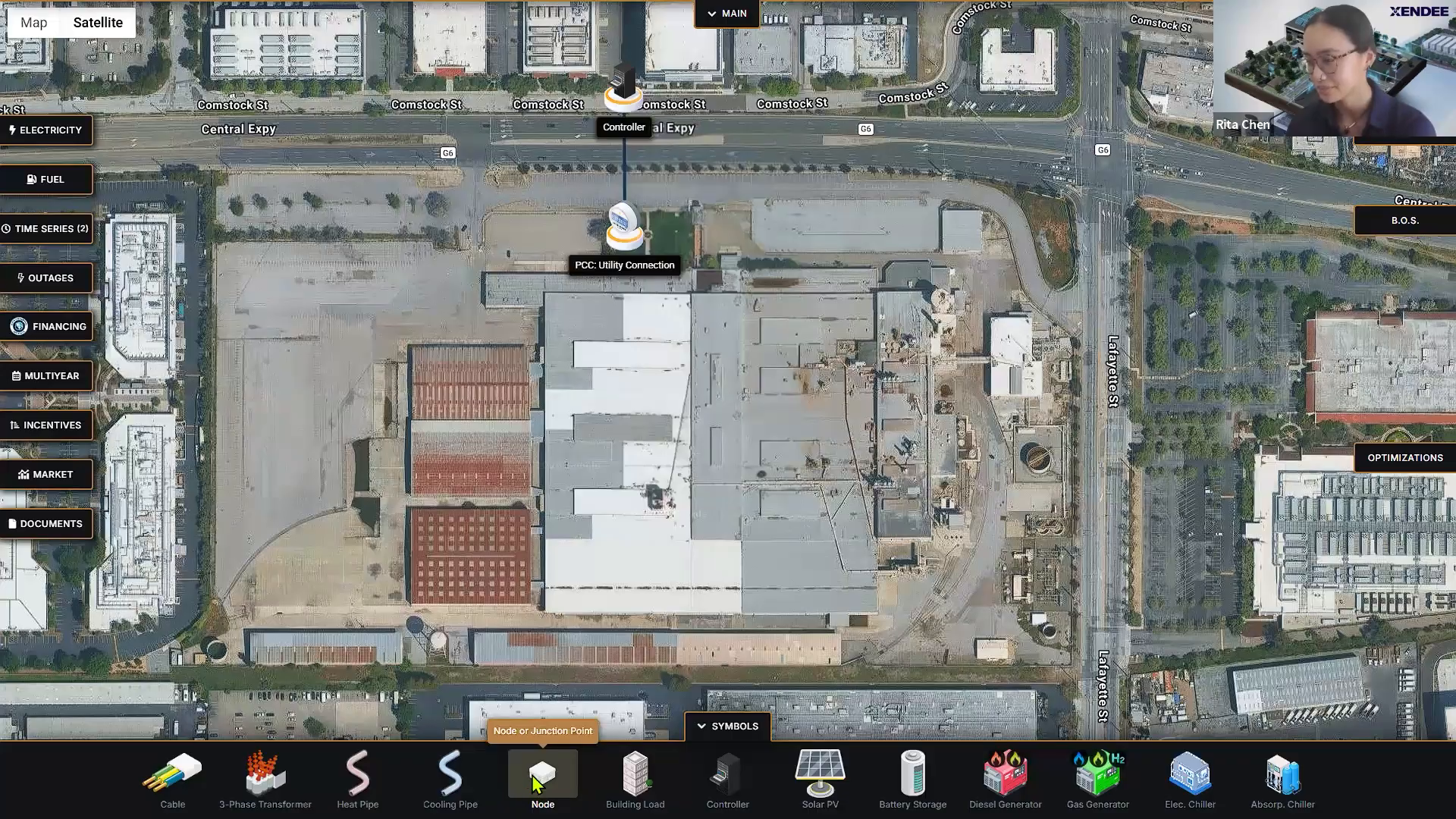
{"action": "left_click_drag", "start_coordinate": [538, 778], "coordinate": [516, 415]}
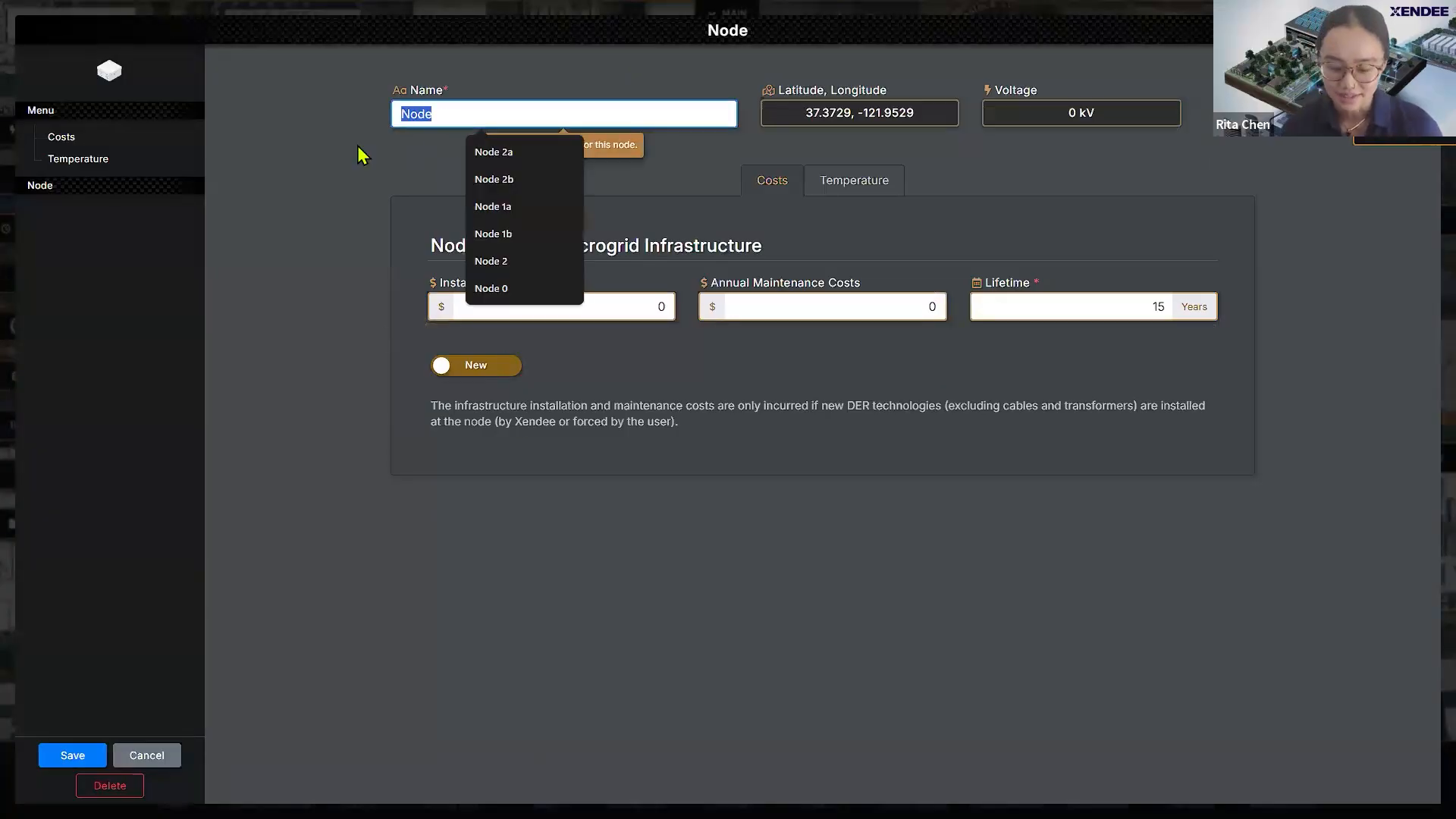
{"action": "type", "text": "Medi"}
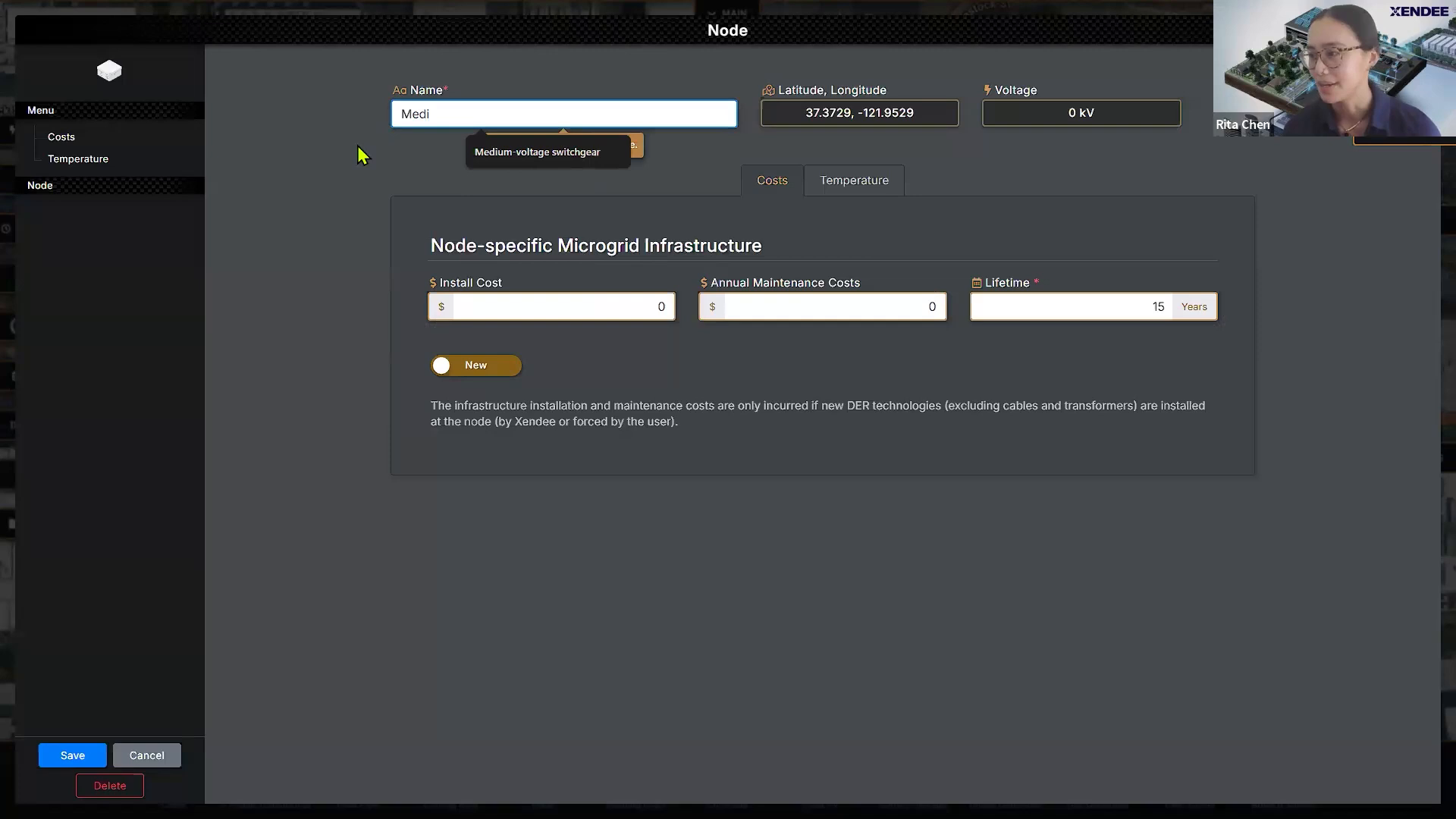
{"action": "left_click", "coordinate": [480, 155]}
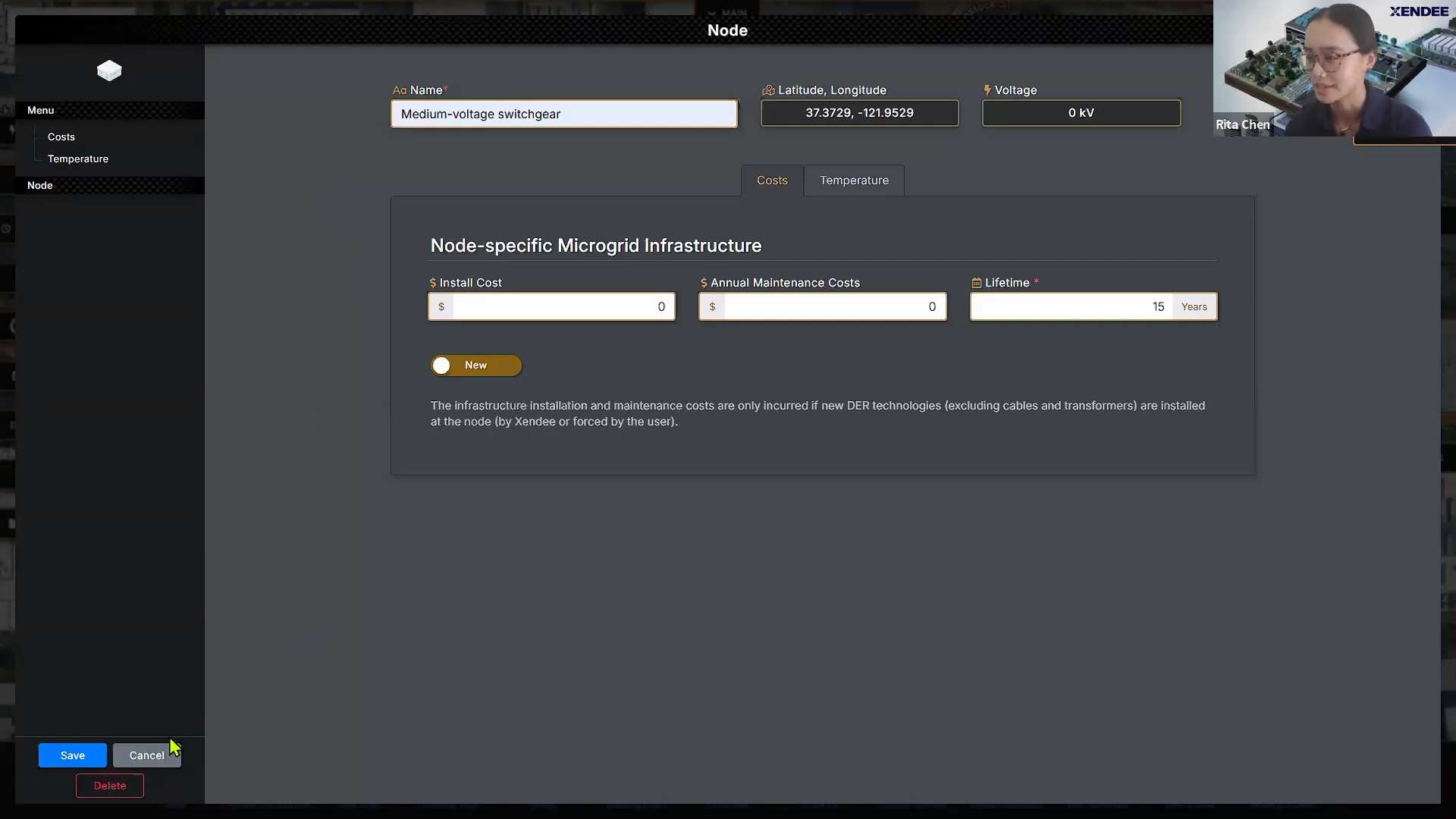
{"action": "left_click", "coordinate": [85, 755]}
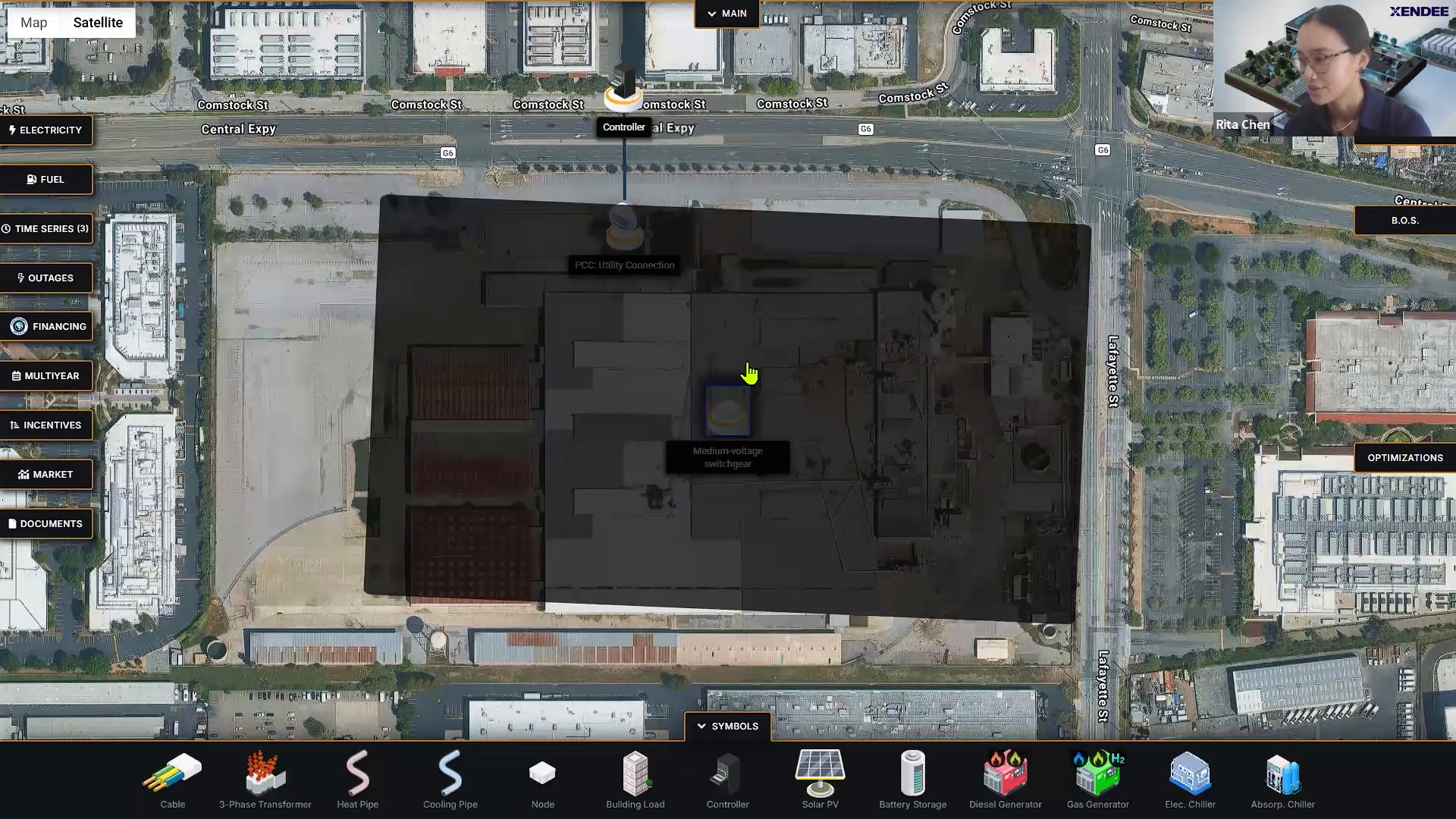
{"action": "left_click_drag", "start_coordinate": [720, 413], "coordinate": [622, 322]}
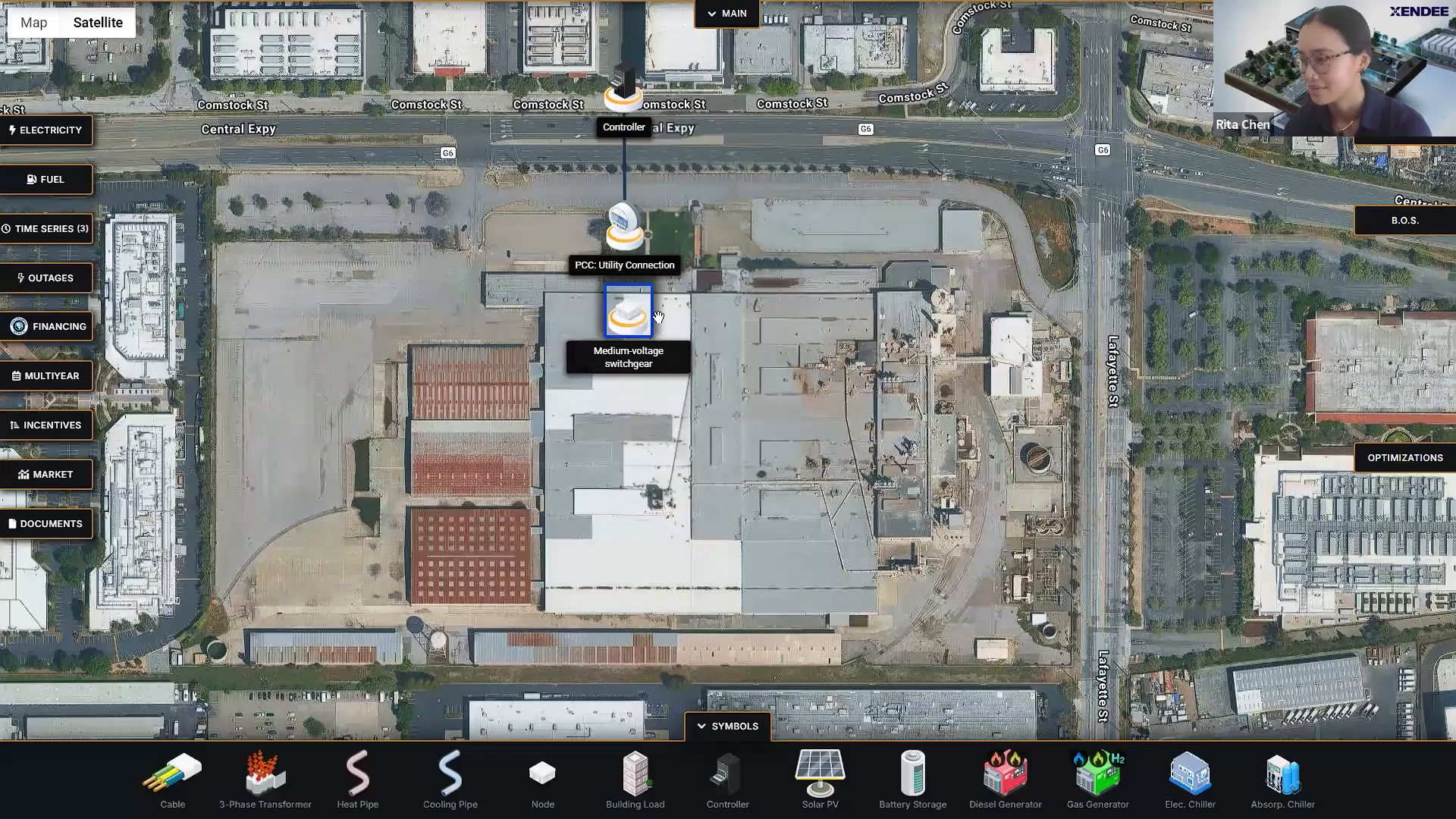
{"action": "left_click", "coordinate": [636, 322]}
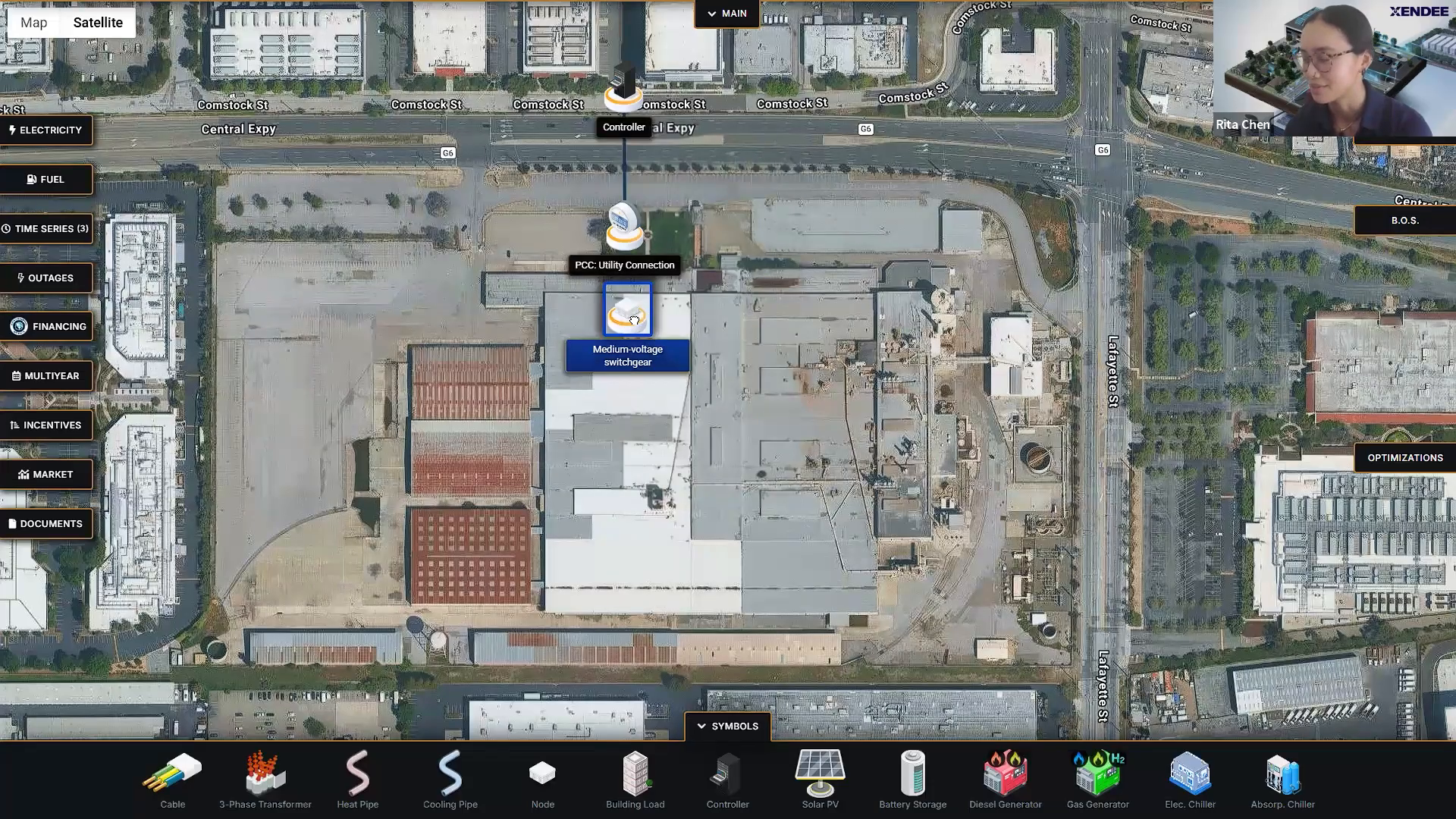
{"action": "left_click_drag", "start_coordinate": [631, 316], "coordinate": [632, 318]}
{"action": "left_click", "coordinate": [670, 317]}
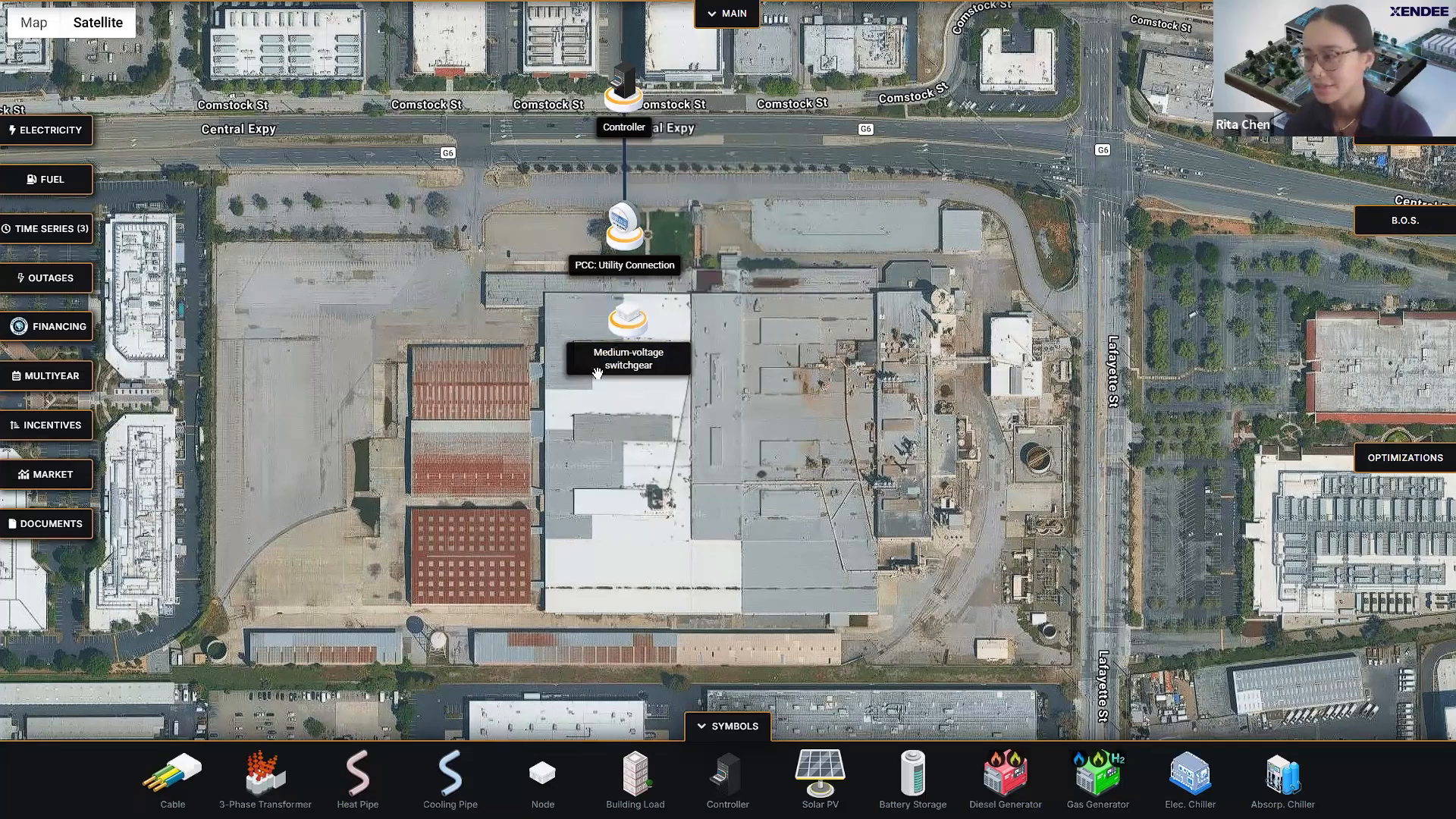
Step: Add a node named Feeder (cooling) and place it at the main building's north edge, northeast of the switchgear
{"action": "left_click", "coordinate": [542, 775]}
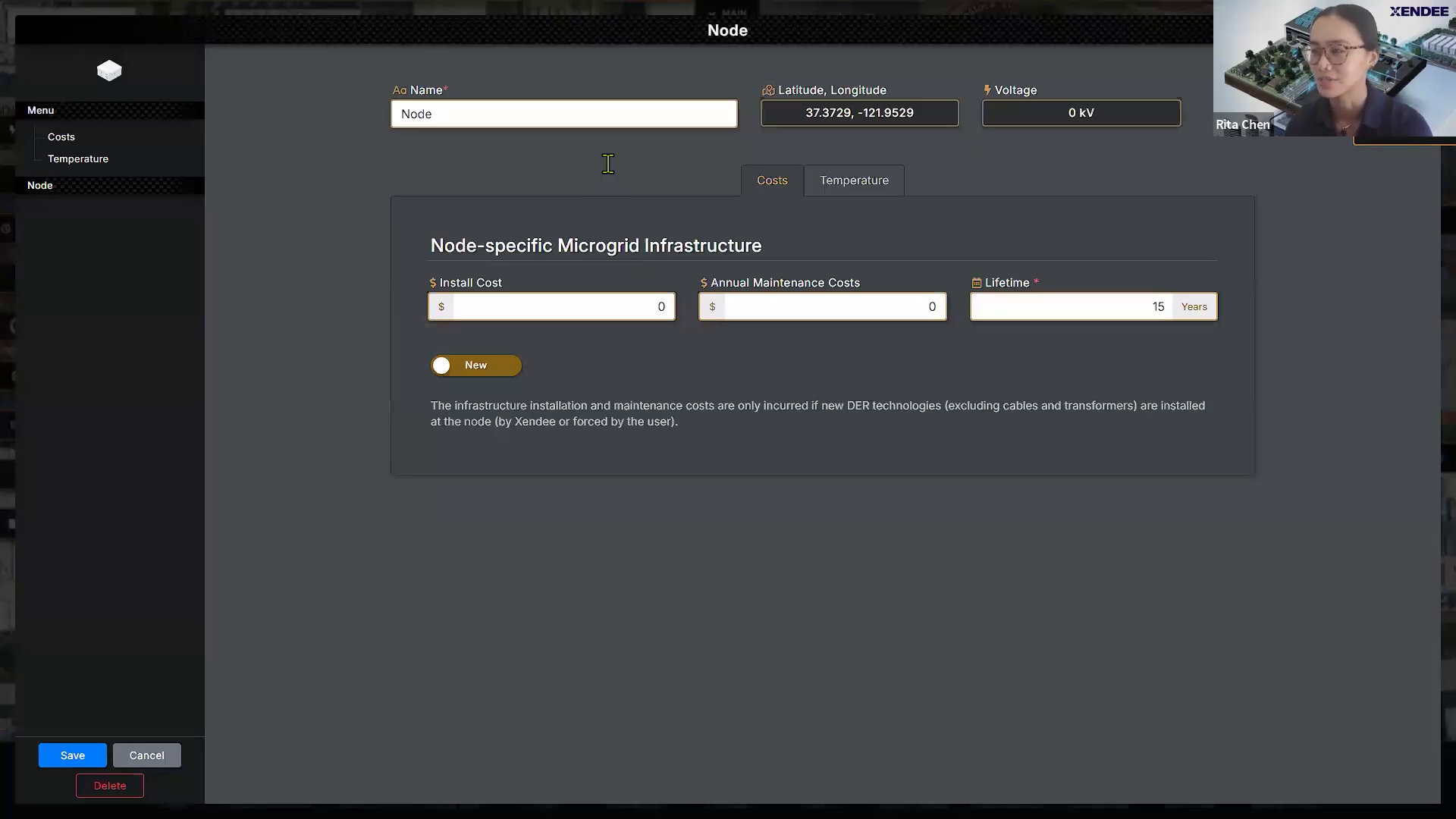
{"action": "double_click", "coordinate": [500, 114]}
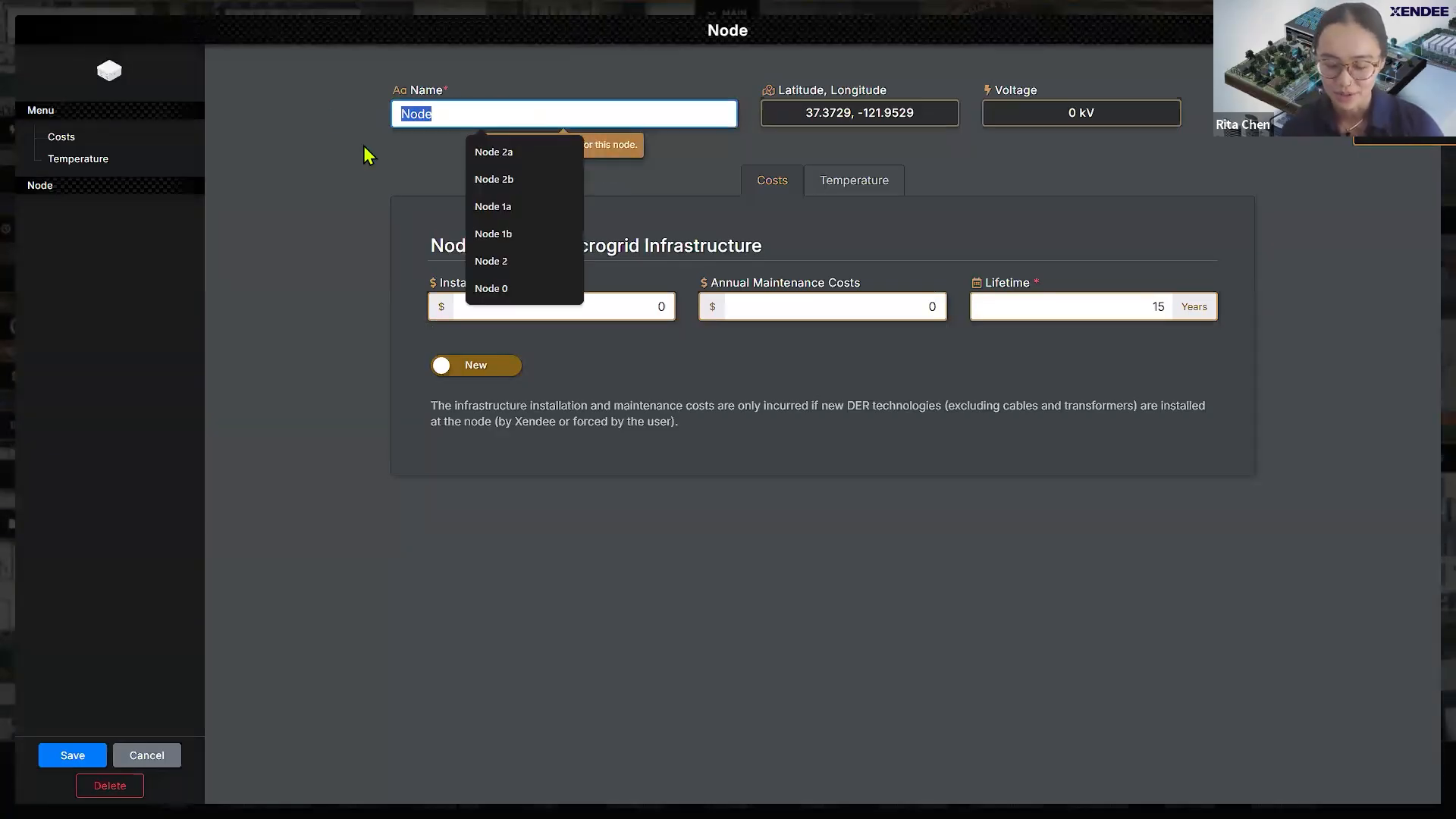
{"action": "type", "text": "Feeder ("}
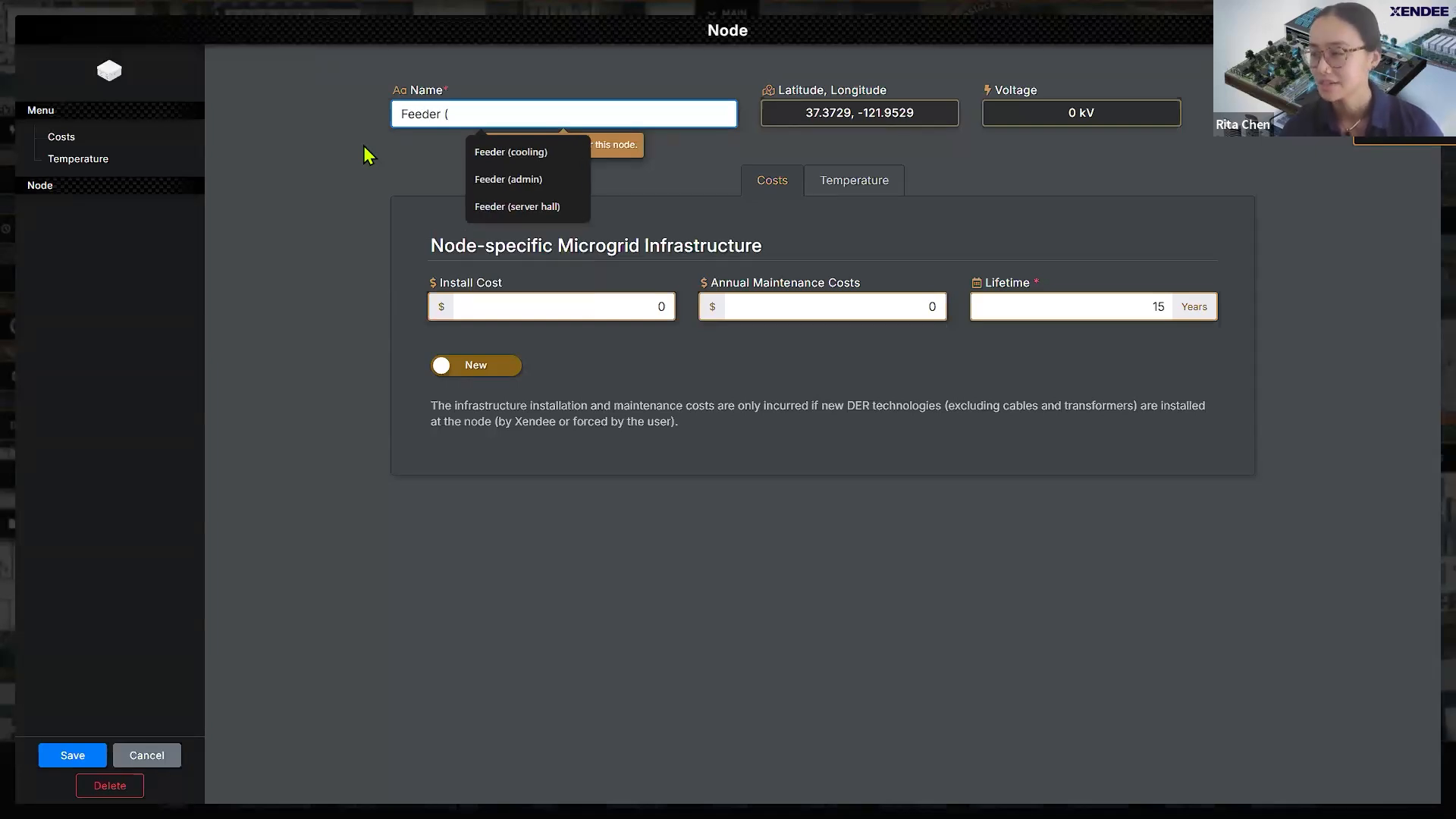
{"action": "type", "text": "c"}
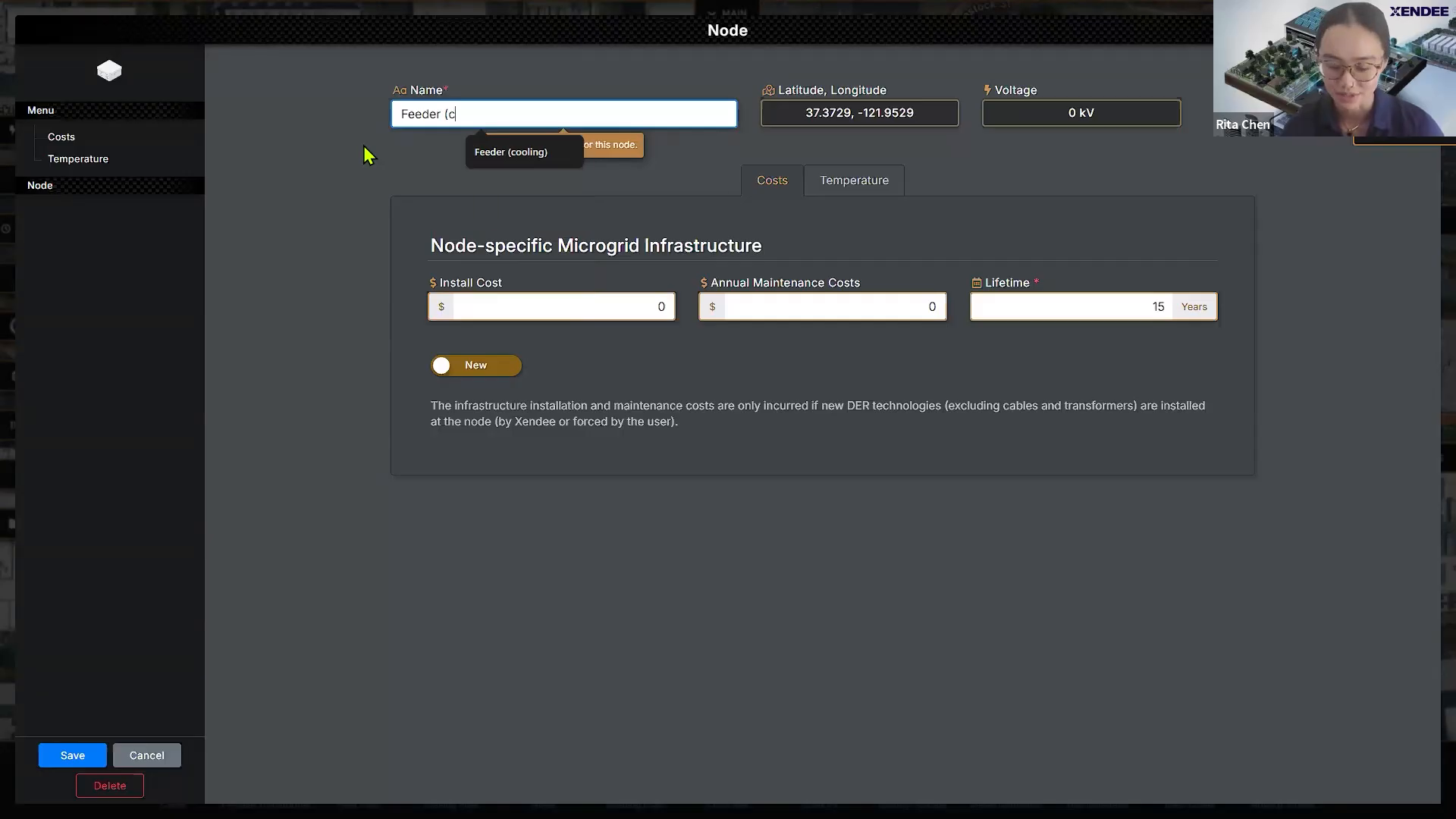
{"action": "type", "text": "ooling)"}
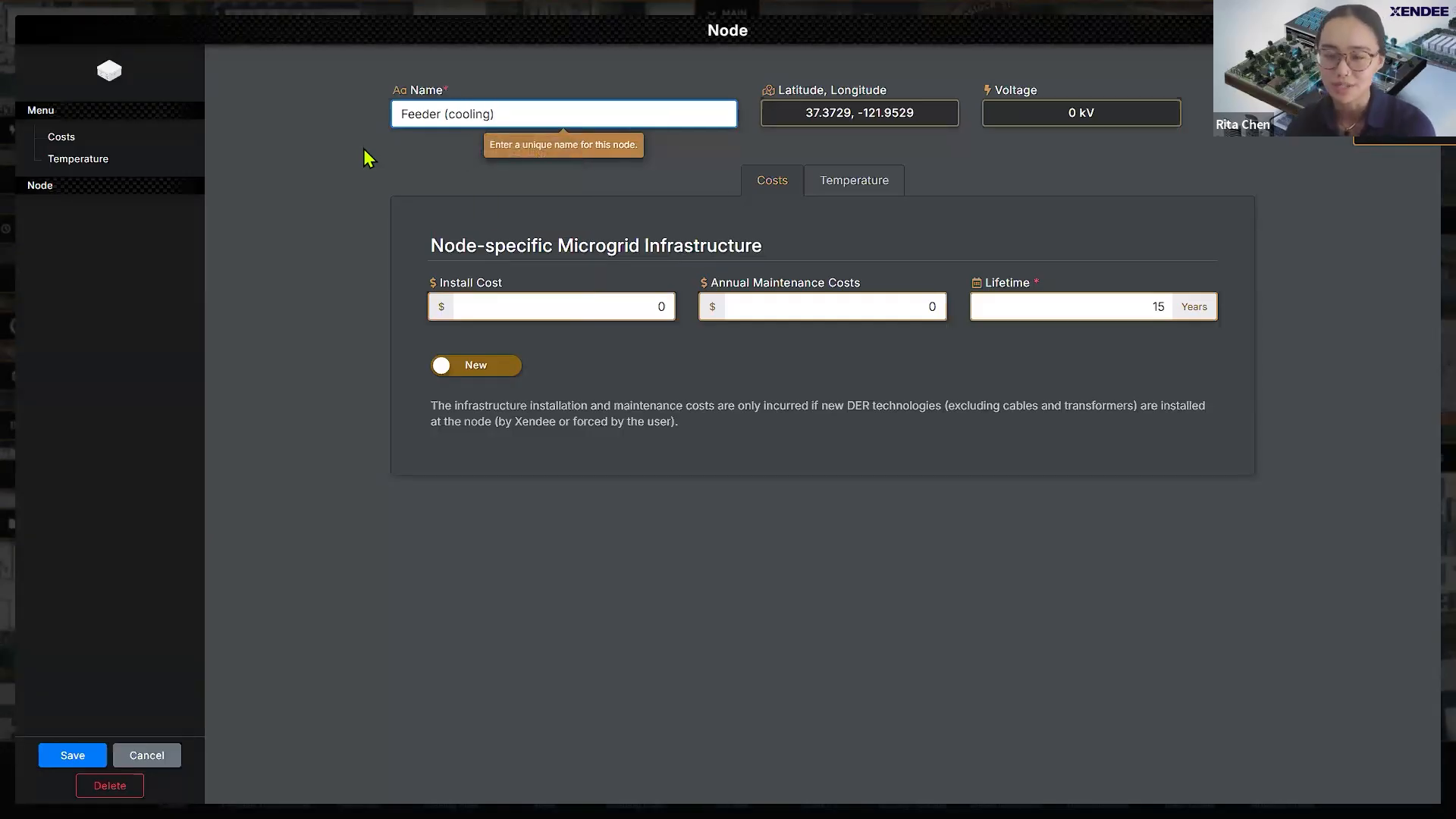
{"action": "left_click", "coordinate": [95, 757]}
{"action": "left_click_drag", "start_coordinate": [728, 424], "coordinate": [722, 263]}
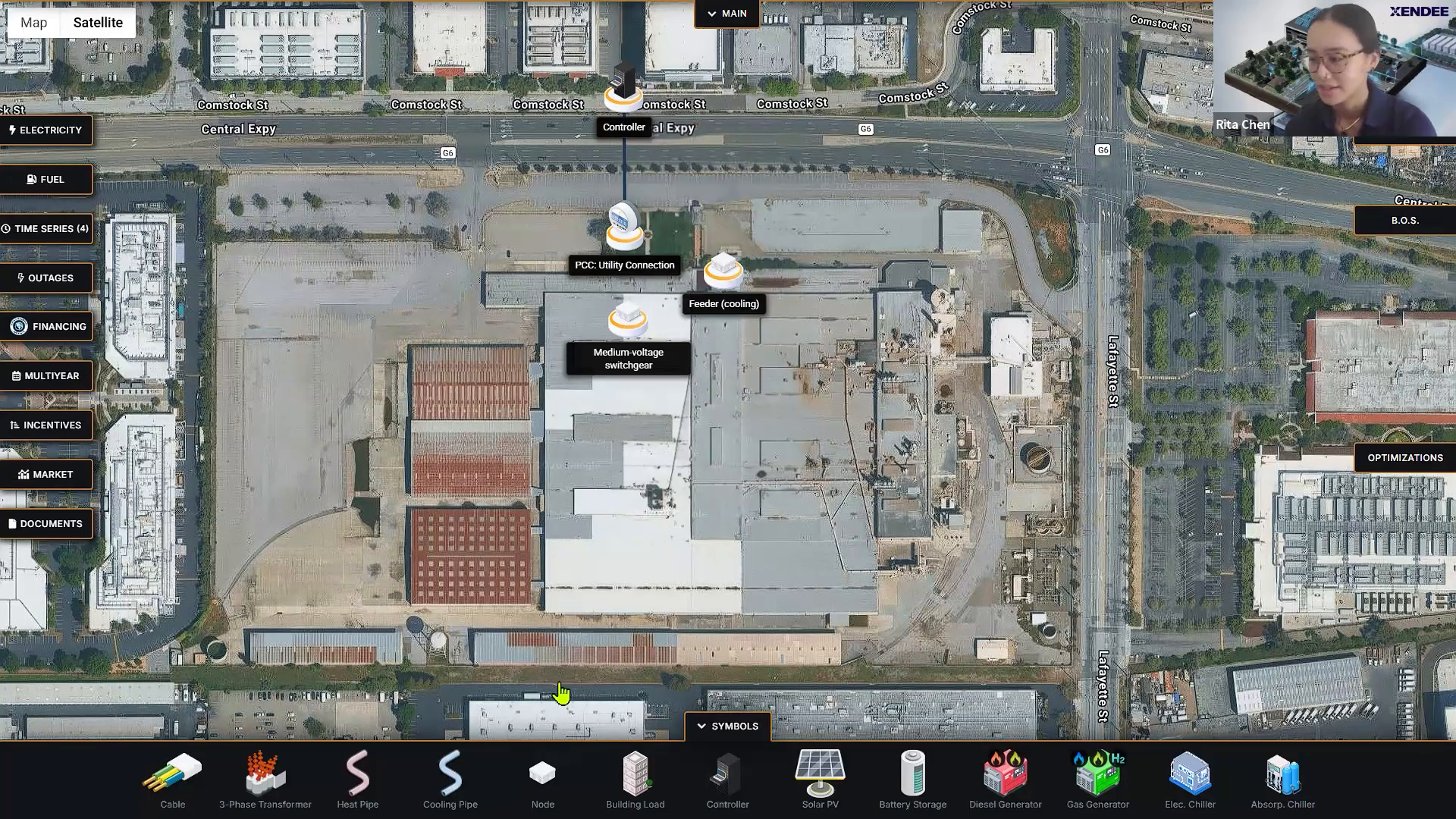
Step: Add a node named Feeder (admin) and place it near the main building's northeast corner, east of the switchgear
{"action": "left_click_drag", "start_coordinate": [649, 267], "coordinate": [338, 134]}
{"action": "type", "text": "Feeder (admin)"}
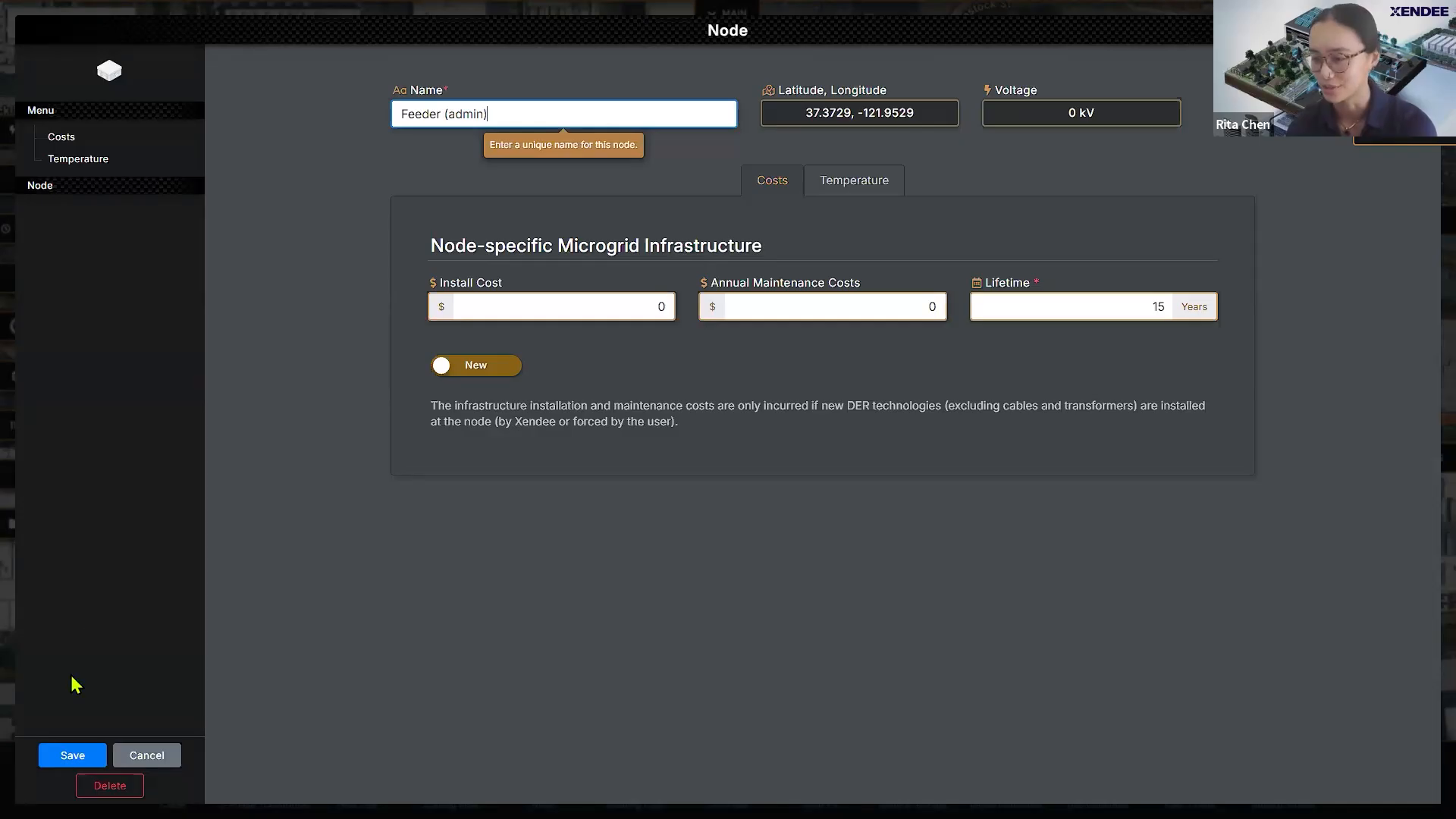
{"action": "left_click", "coordinate": [95, 755]}
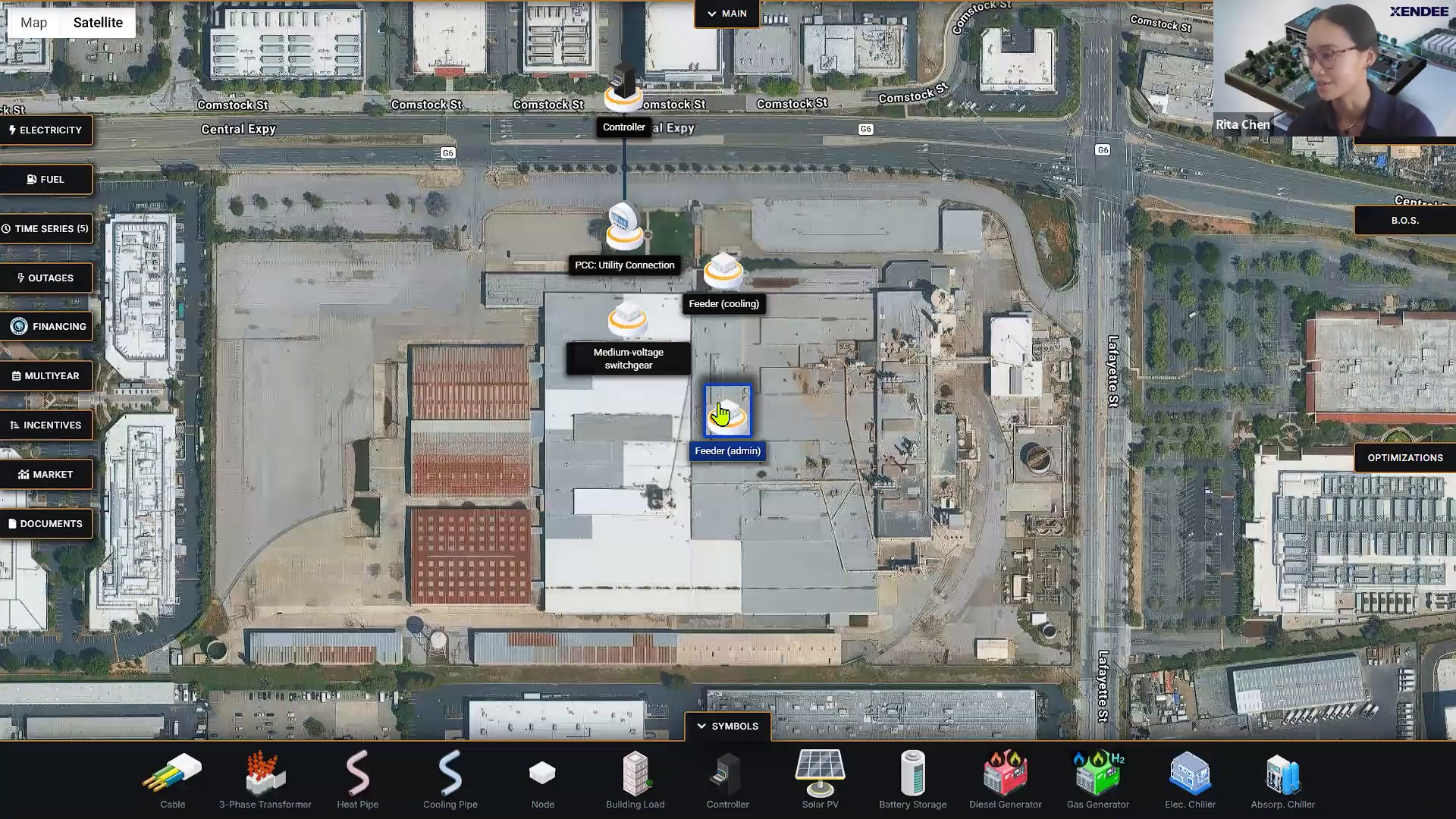
{"action": "left_click_drag", "start_coordinate": [727, 415], "coordinate": [870, 303]}
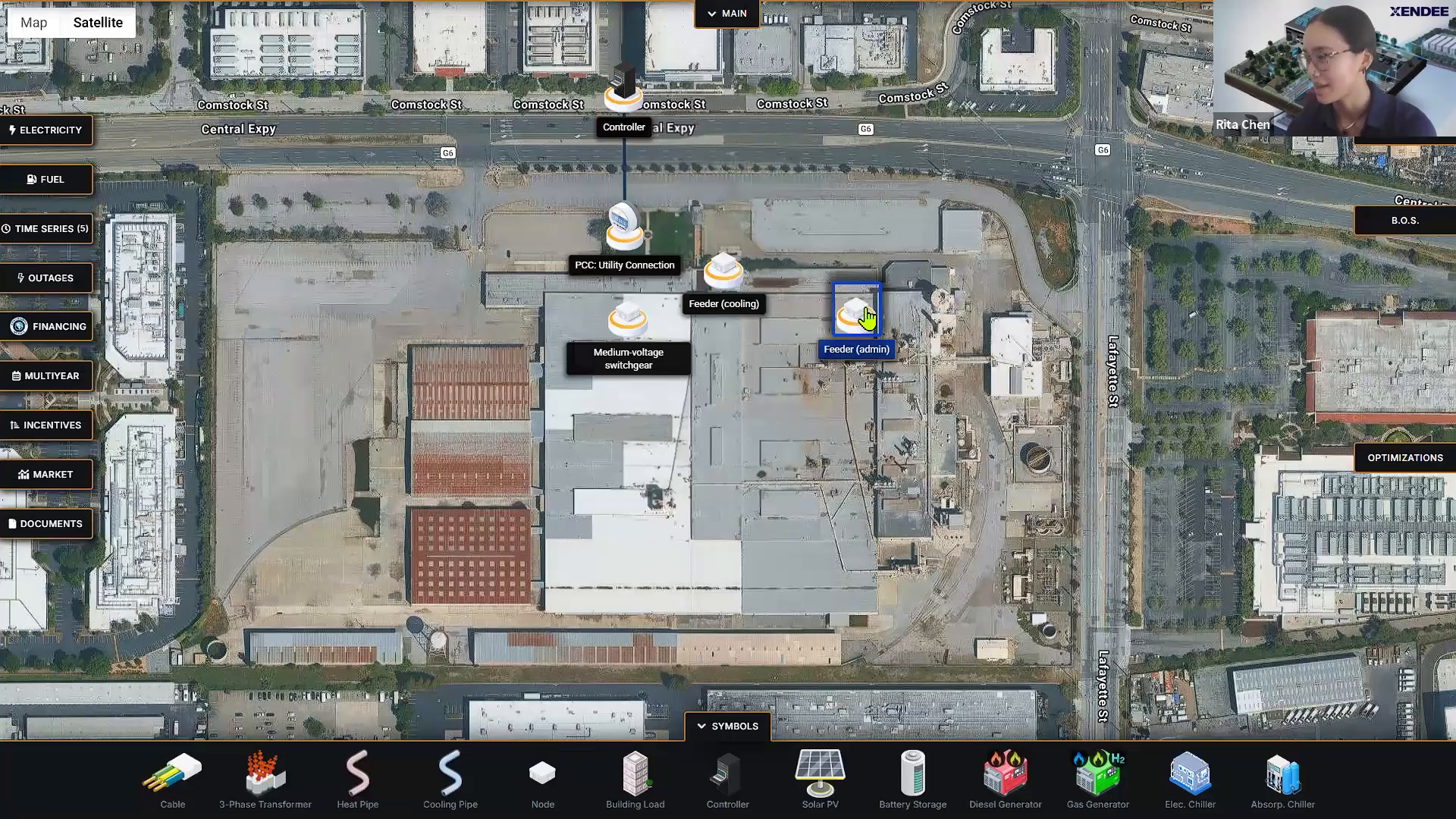
{"action": "left_click", "coordinate": [882, 324]}
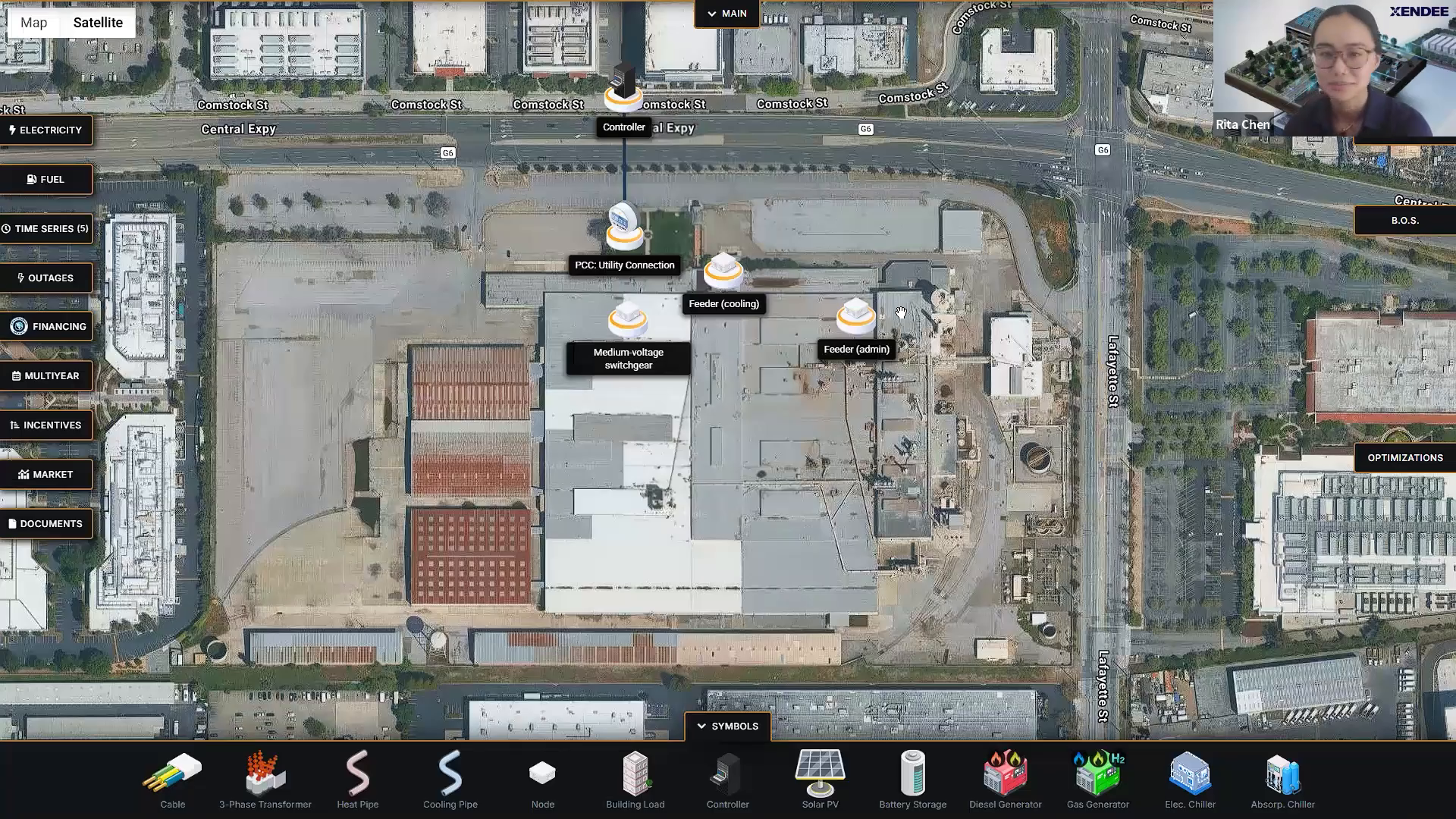
Step: Add a node named Uninterruptible Power Supply and place it on the northern red-roofed building, southwest of the switchgear
{"action": "left_click", "coordinate": [543, 774]}
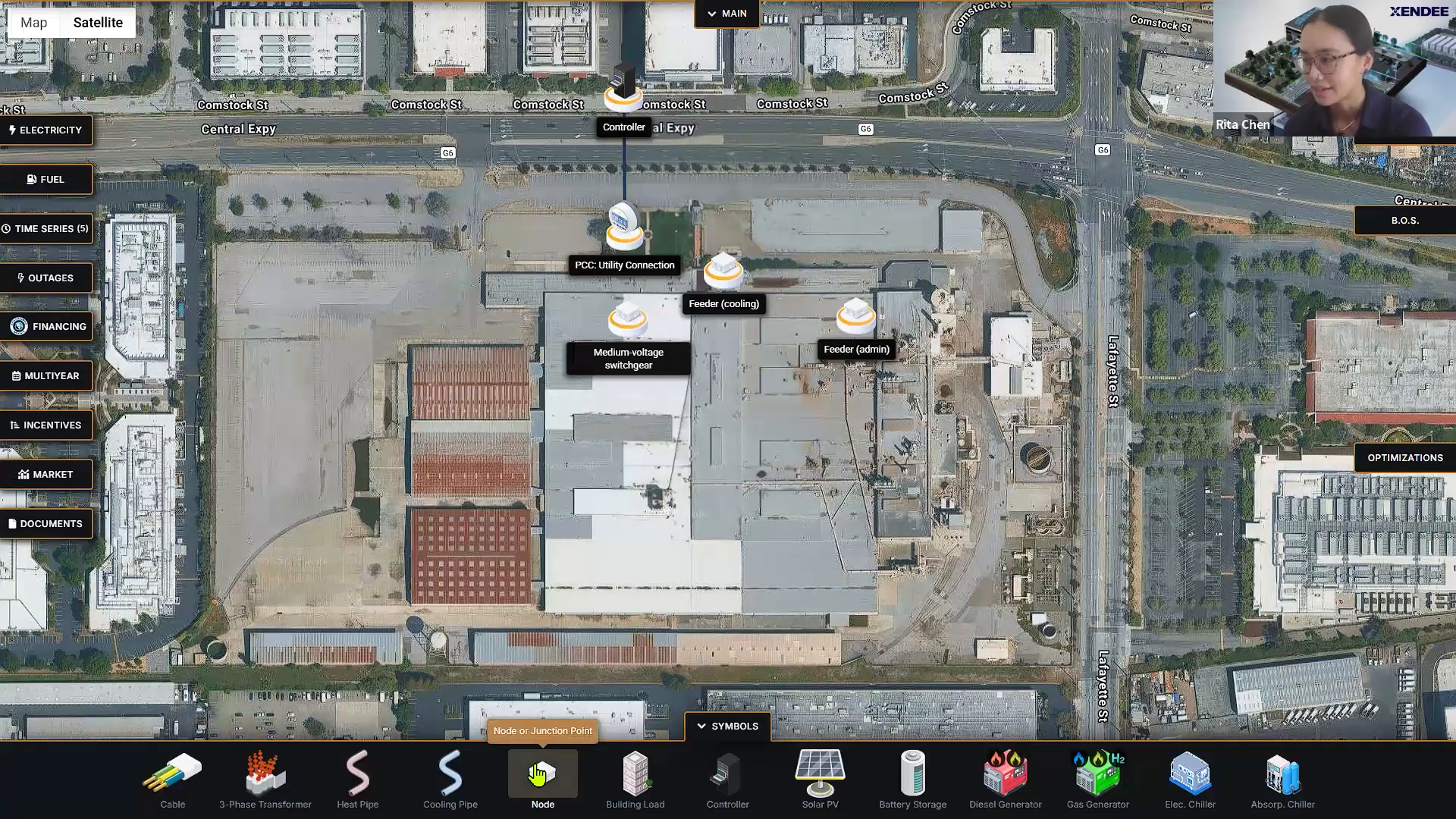
{"action": "left_click", "coordinate": [599, 337]}
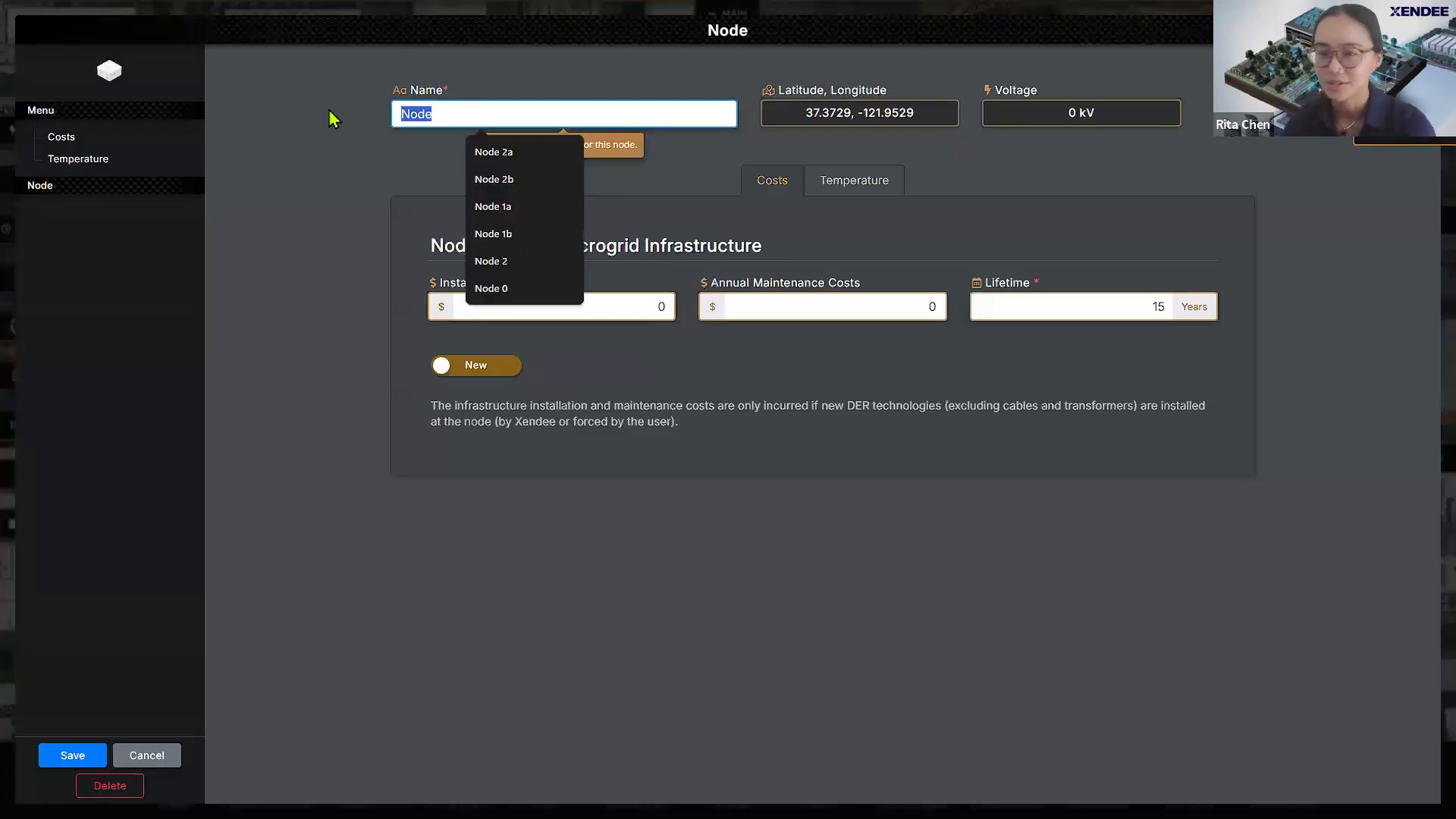
{"action": "type", "text": "Unin"}
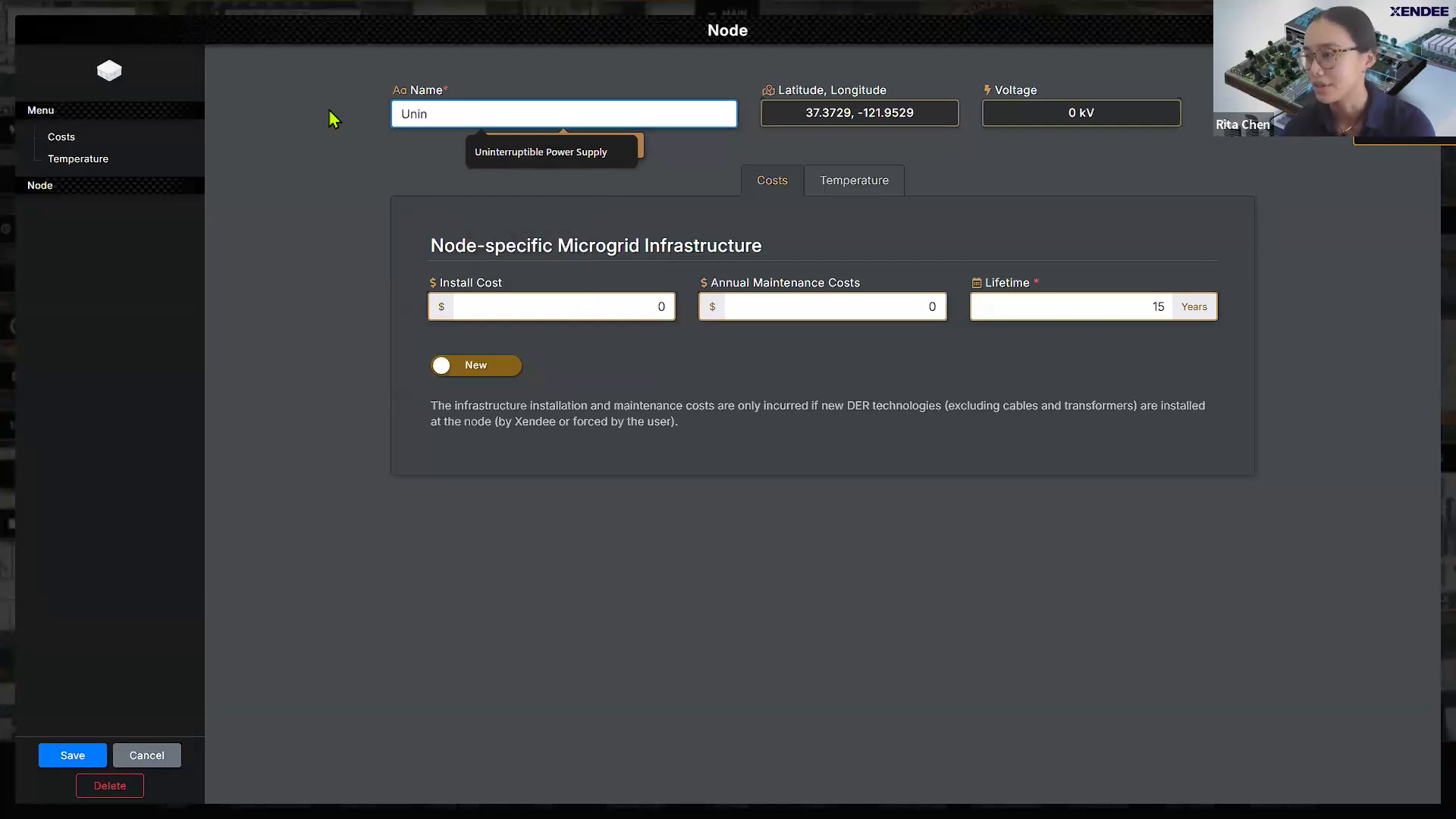
{"action": "left_click", "coordinate": [502, 152]}
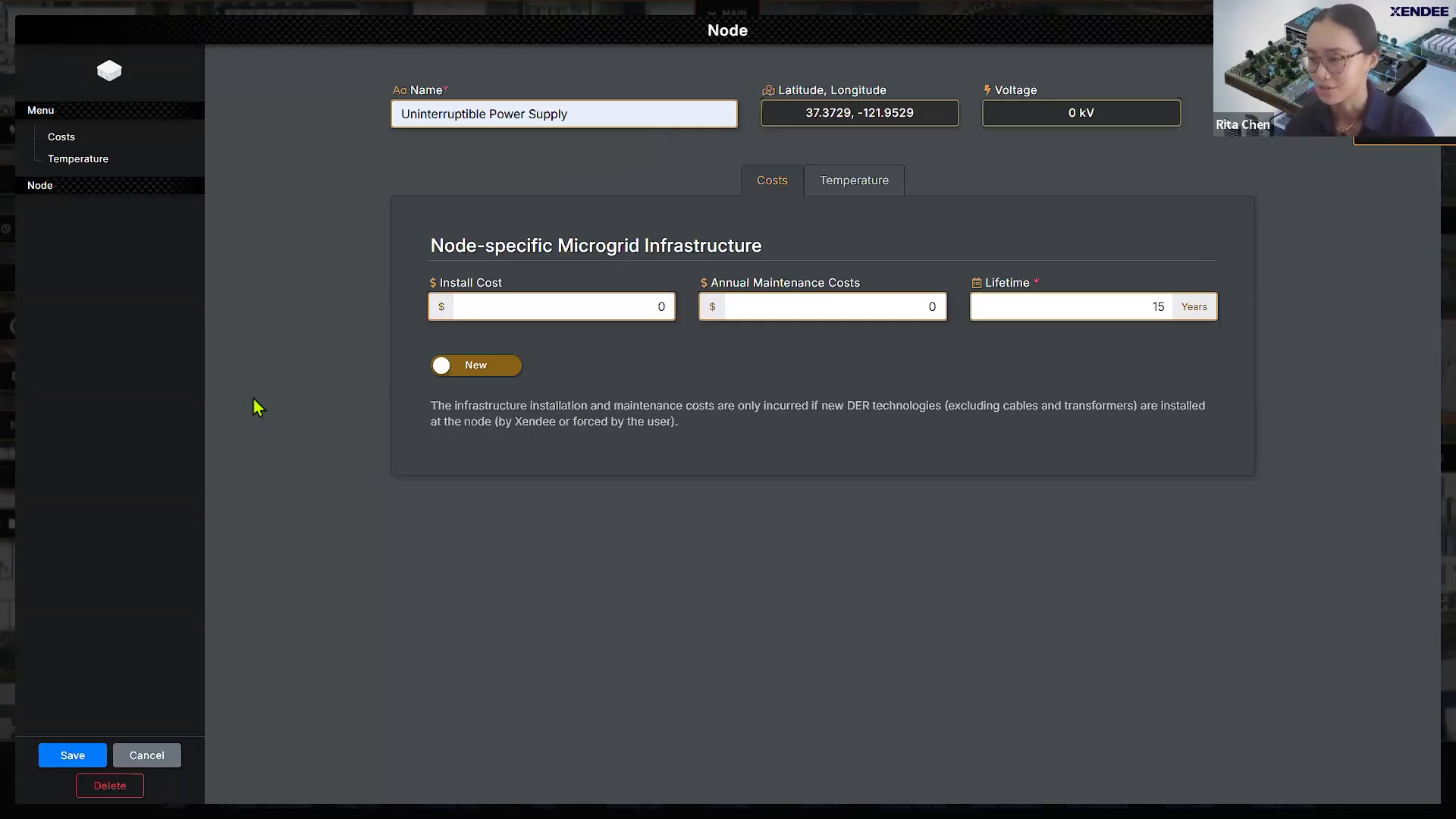
{"action": "left_click", "coordinate": [47, 755]}
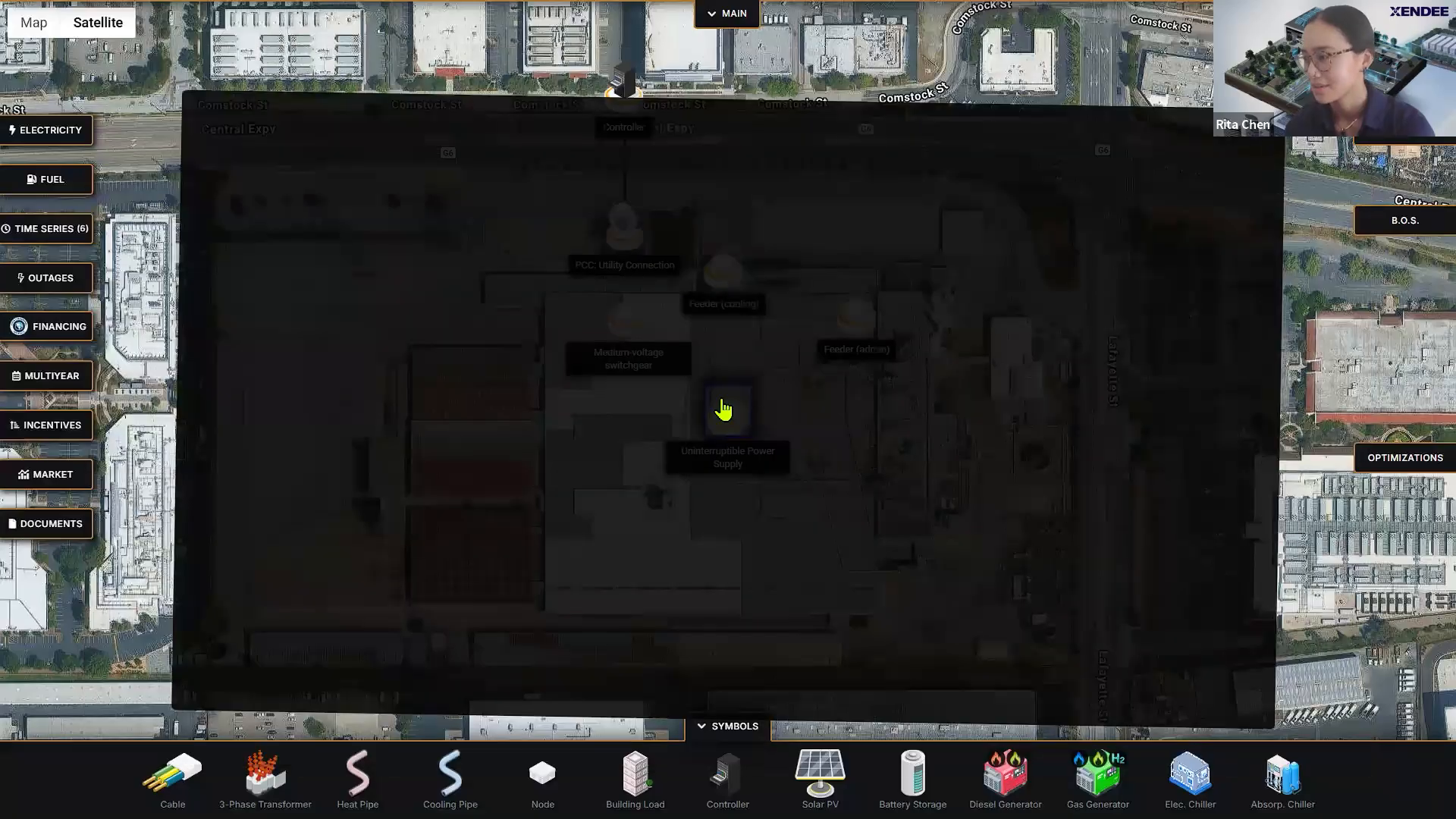
{"action": "left_click", "coordinate": [507, 376]}
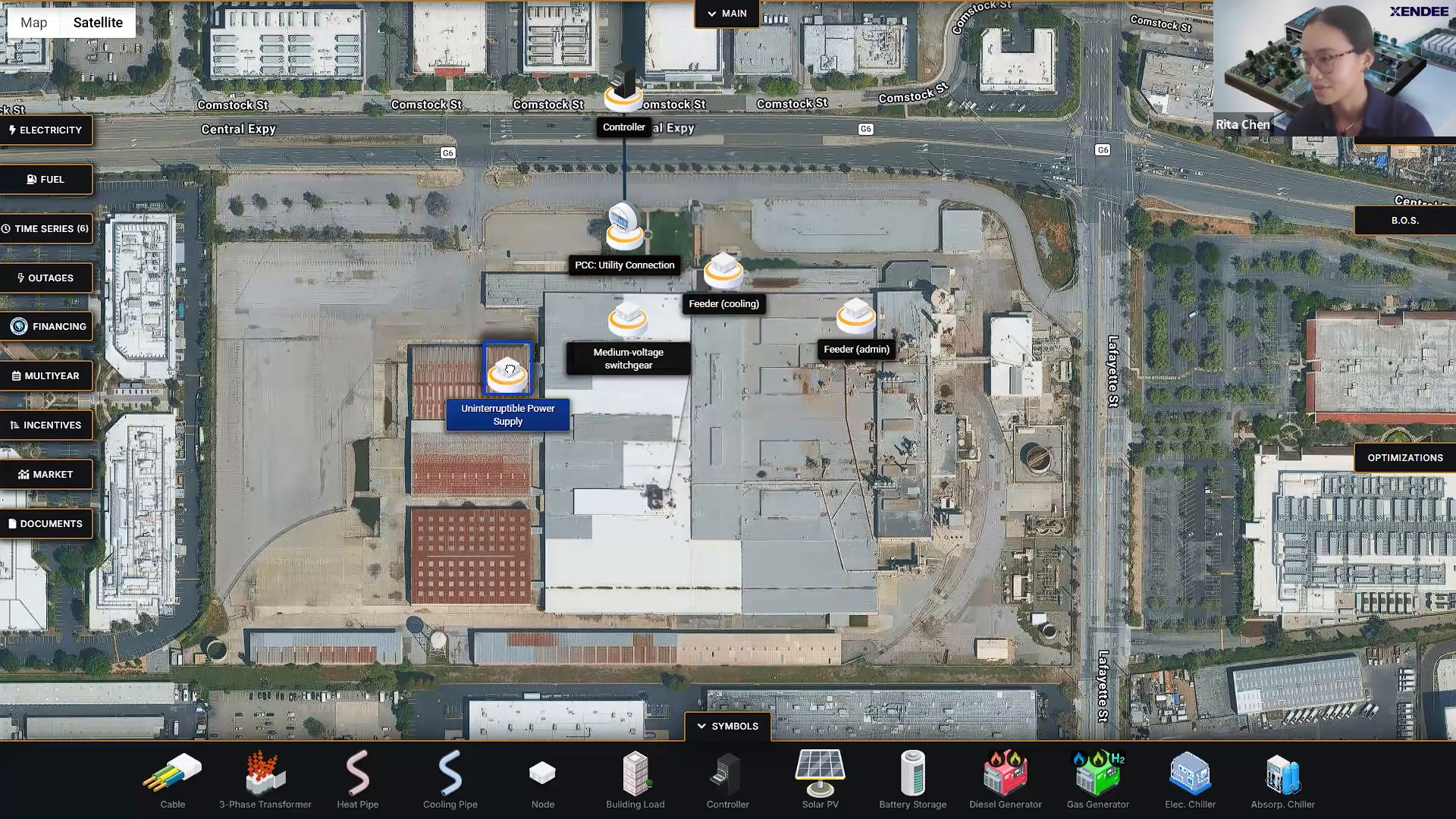
{"action": "left_click", "coordinate": [625, 402]}
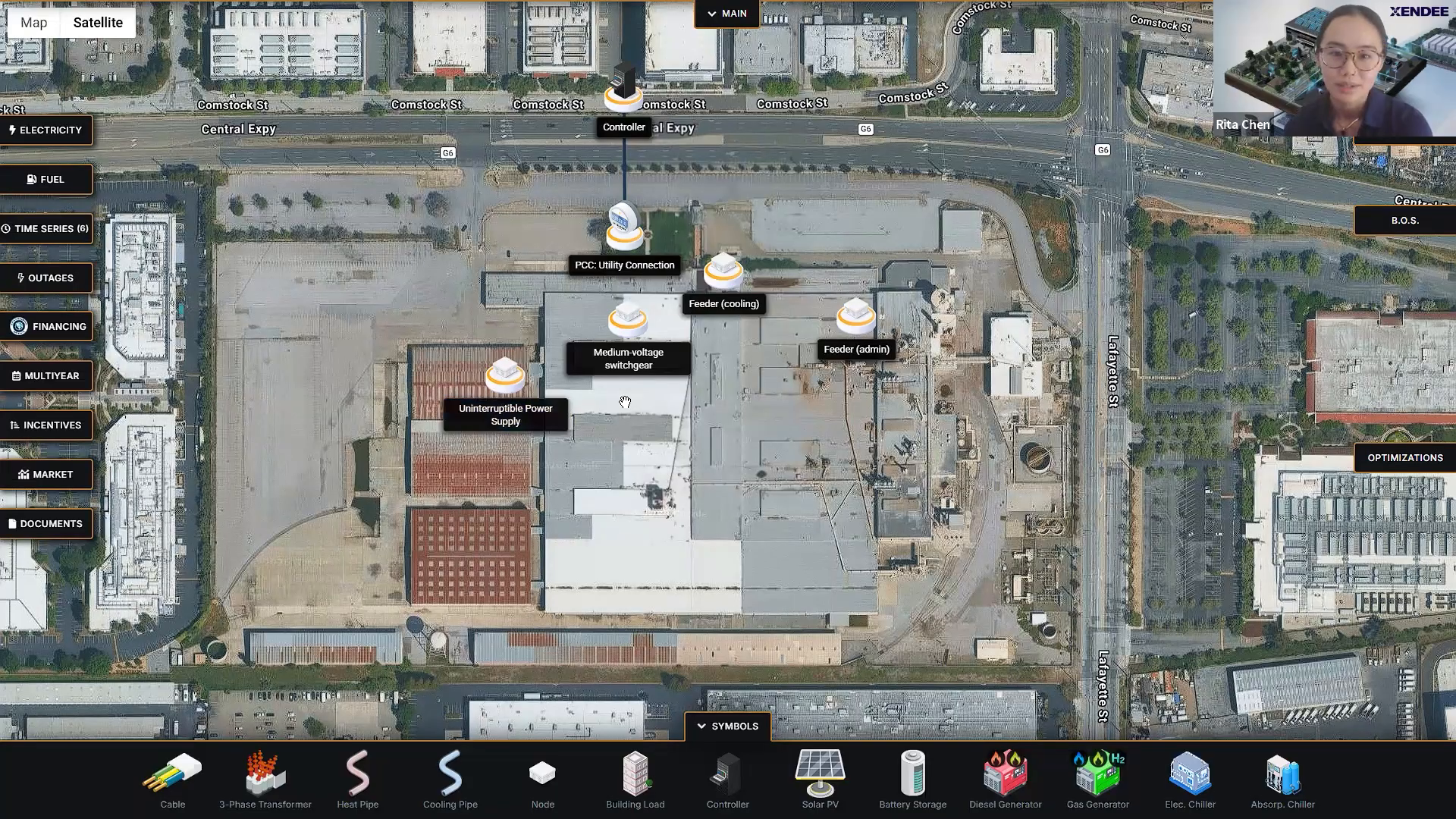
Step: Add a node named Feeder (server hall) on the red-roofed building south of the Uninterruptible Power Supply and line the two nodes up vertically
{"action": "left_click", "coordinate": [543, 774]}
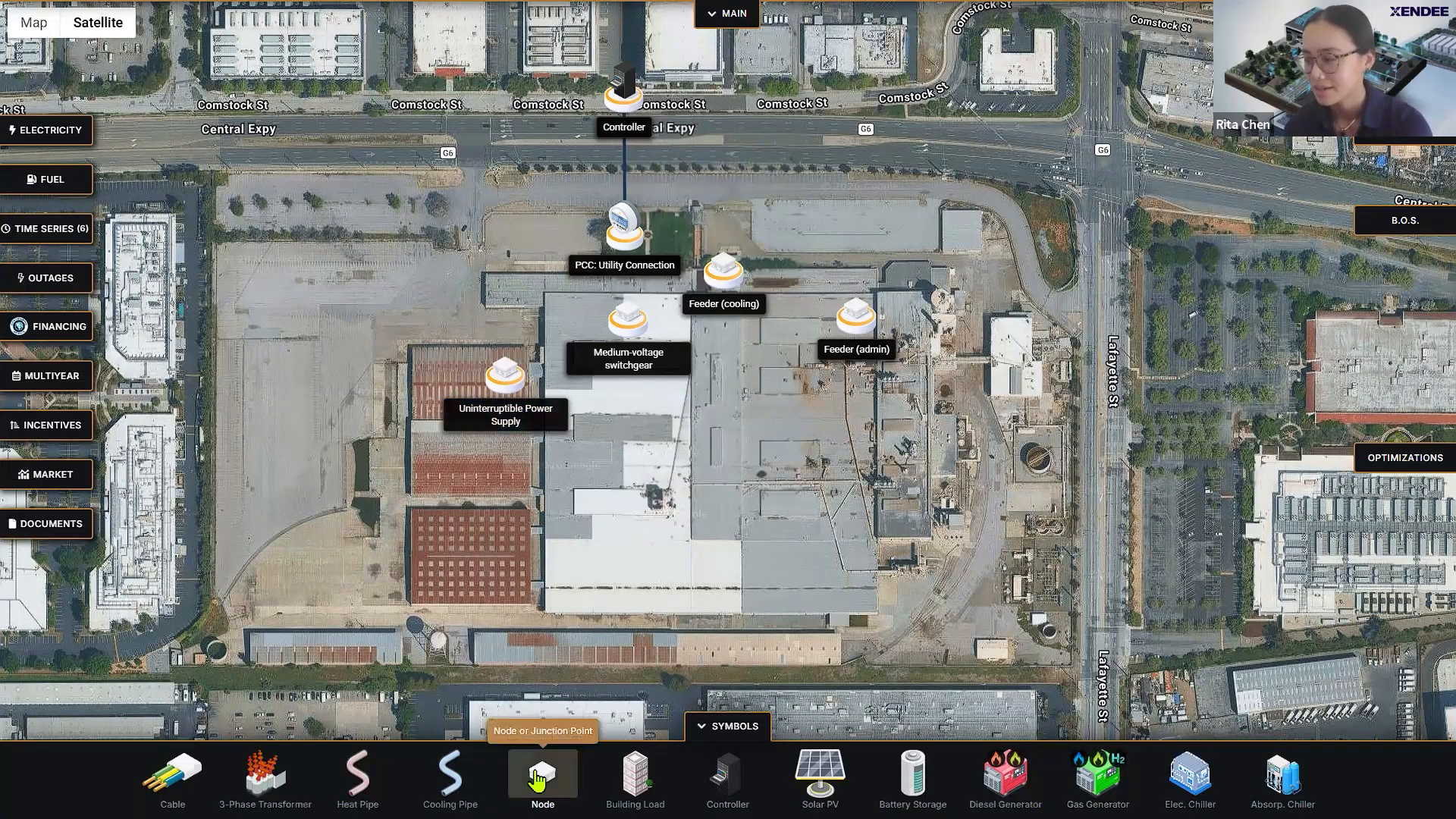
{"action": "left_click", "coordinate": [526, 114]}
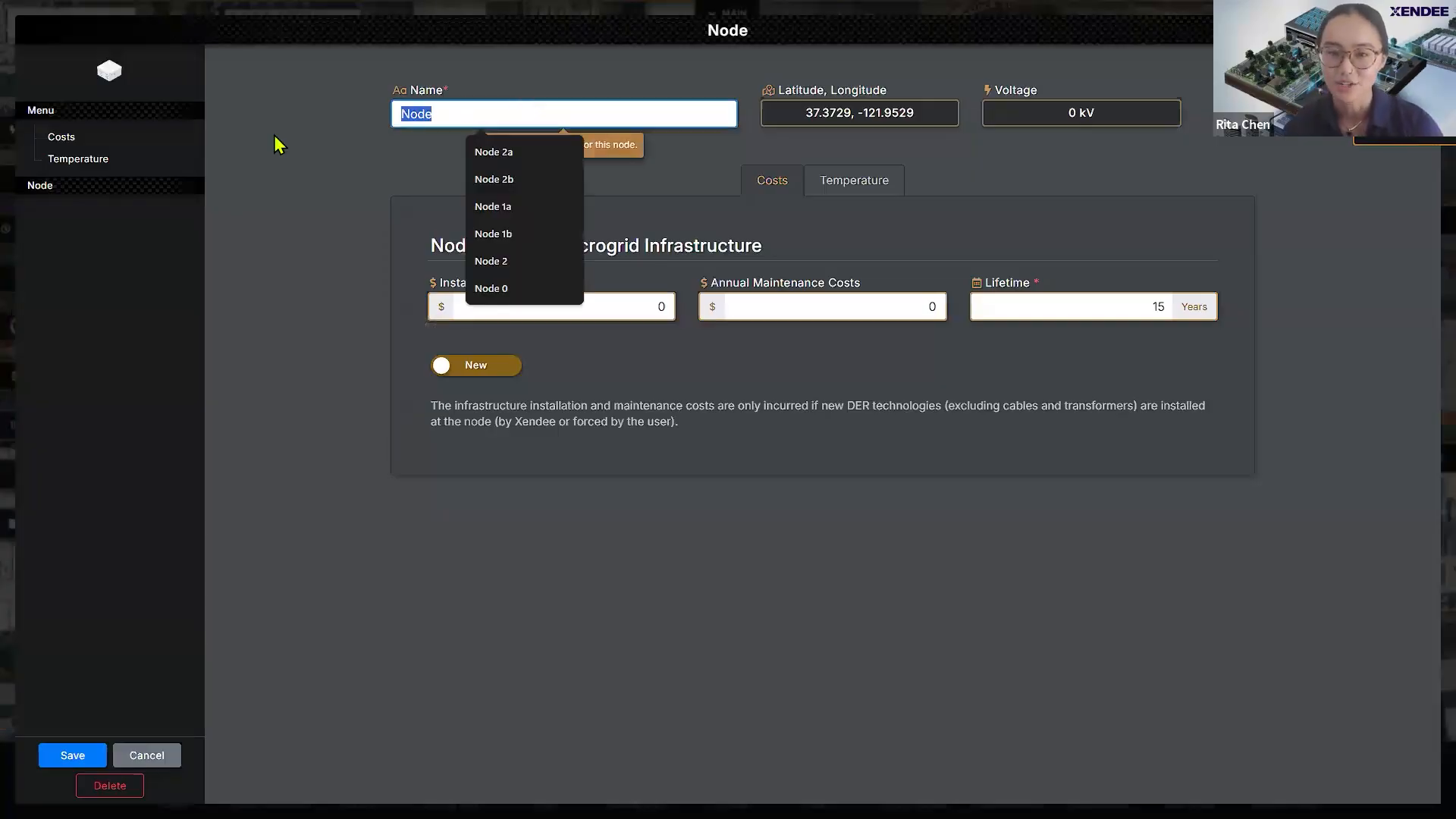
{"action": "type", "text": "Feeder (ser"}
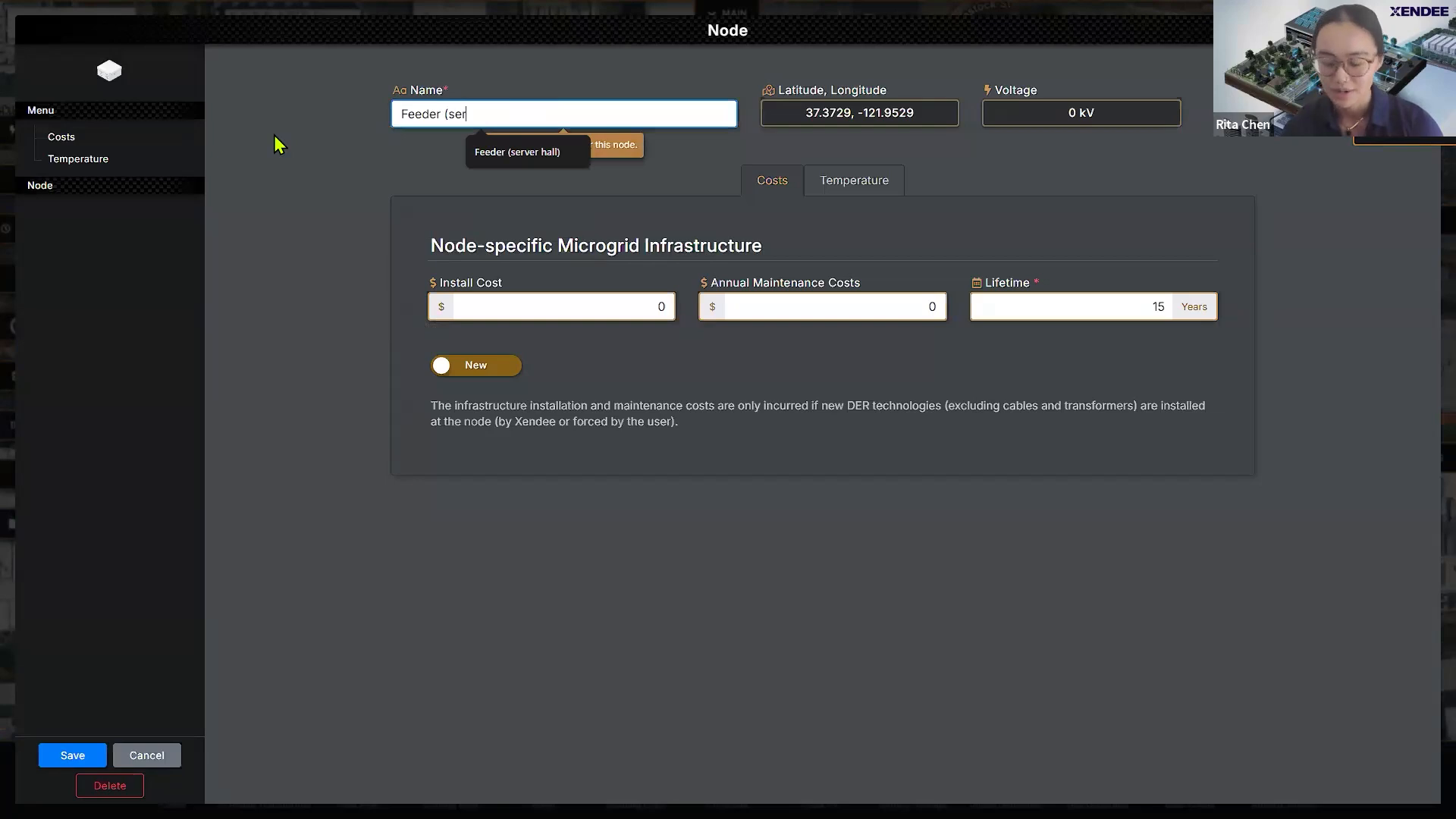
{"action": "type", "text": "ver hall)"}
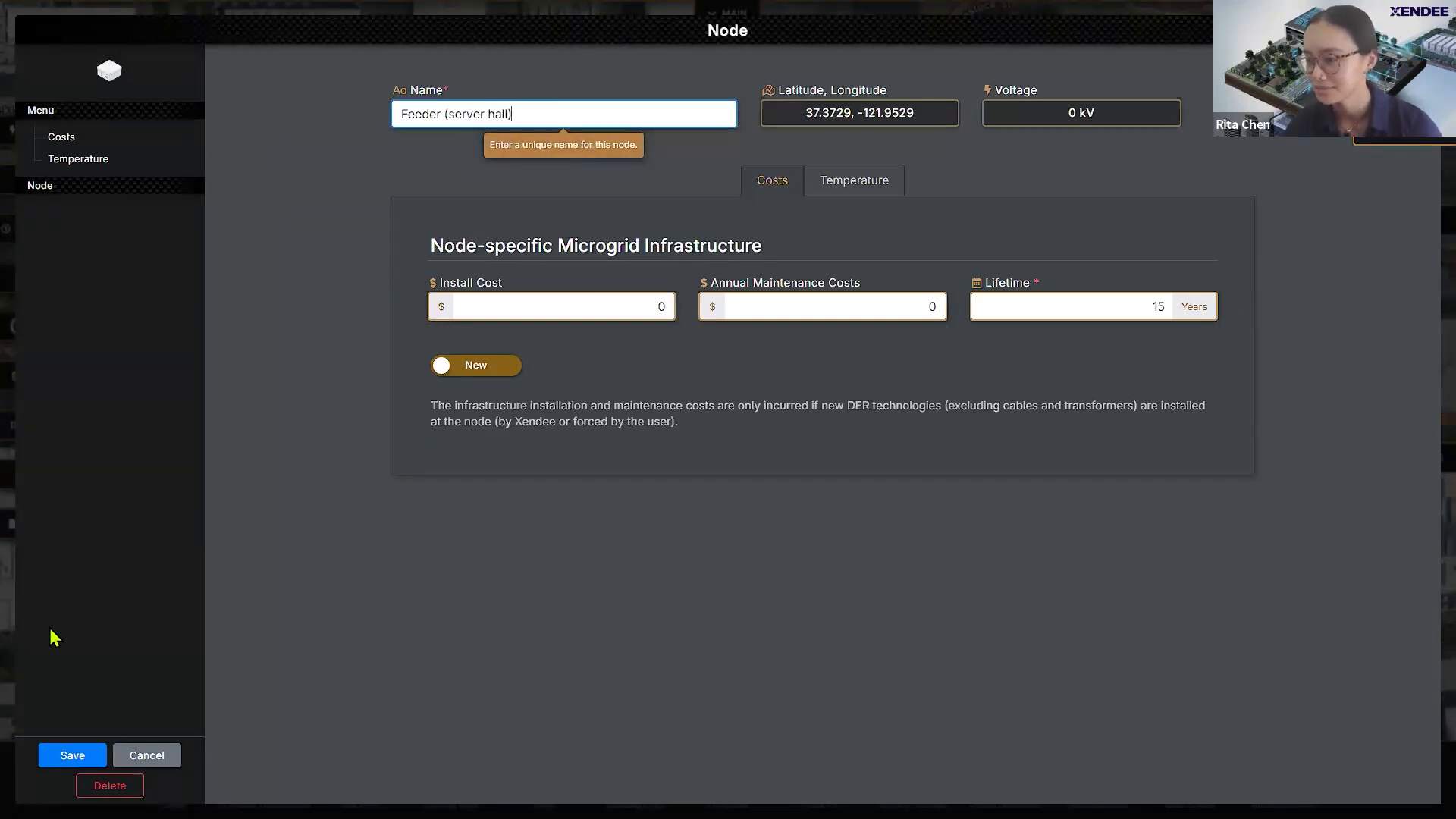
{"action": "left_click", "coordinate": [73, 755]}
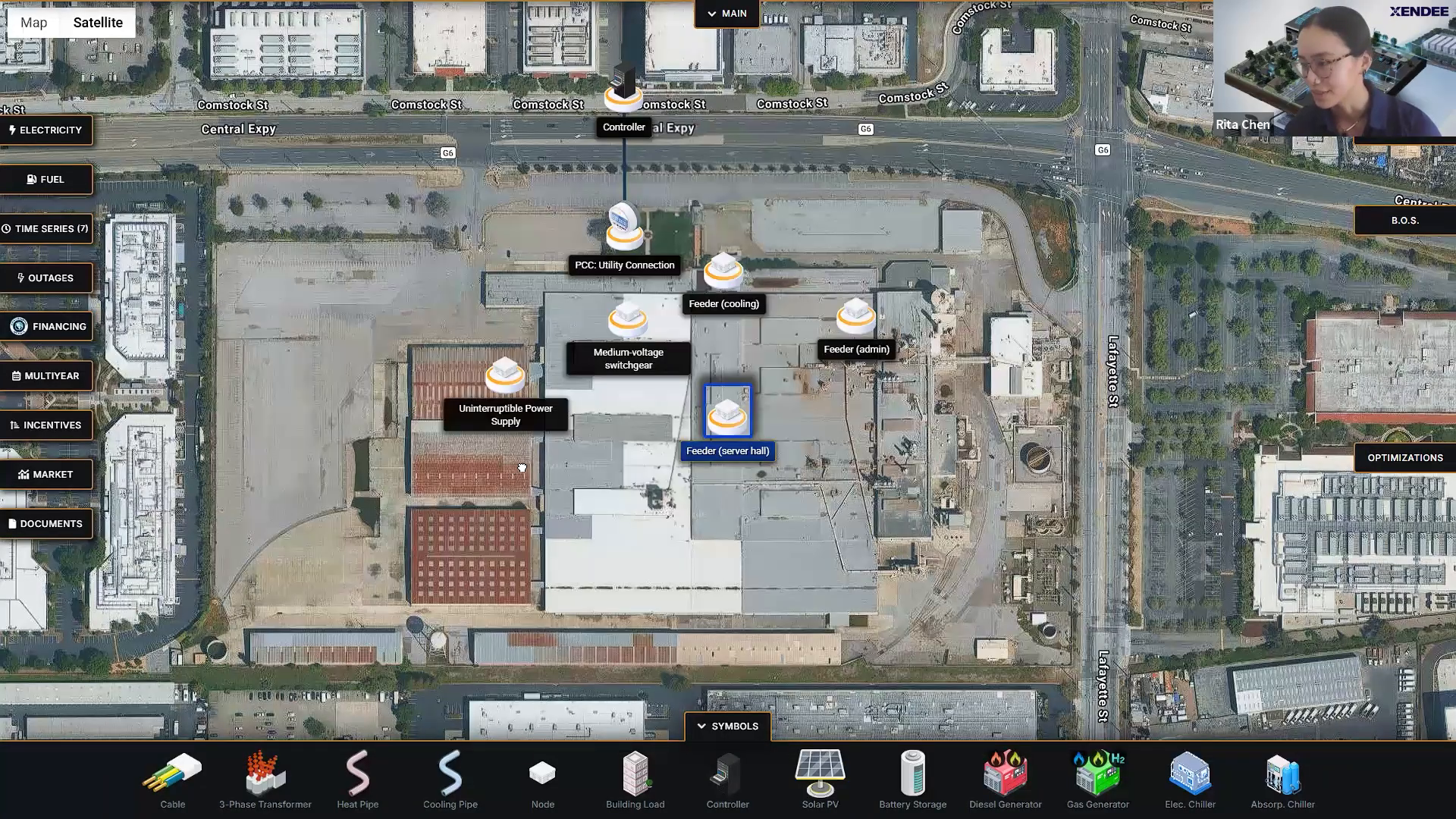
{"action": "left_click", "coordinate": [511, 470]}
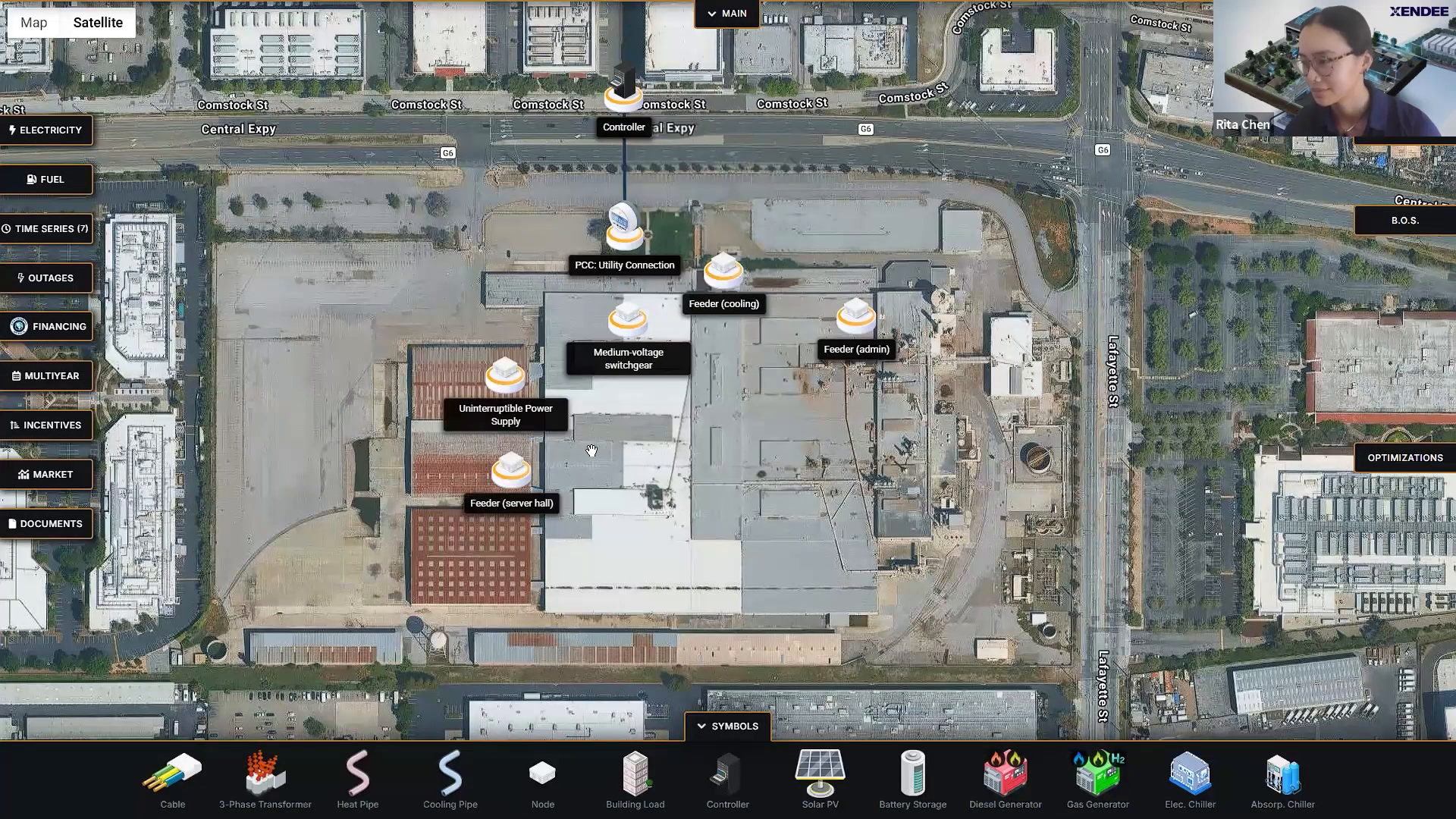
{"action": "mouse_move", "coordinate": [504, 375]}
{"action": "left_mouse_down"}
{"action": "mouse_move", "coordinate": [412, 334]}
{"action": "mouse_move", "coordinate": [513, 378]}
{"action": "left_mouse_up"}
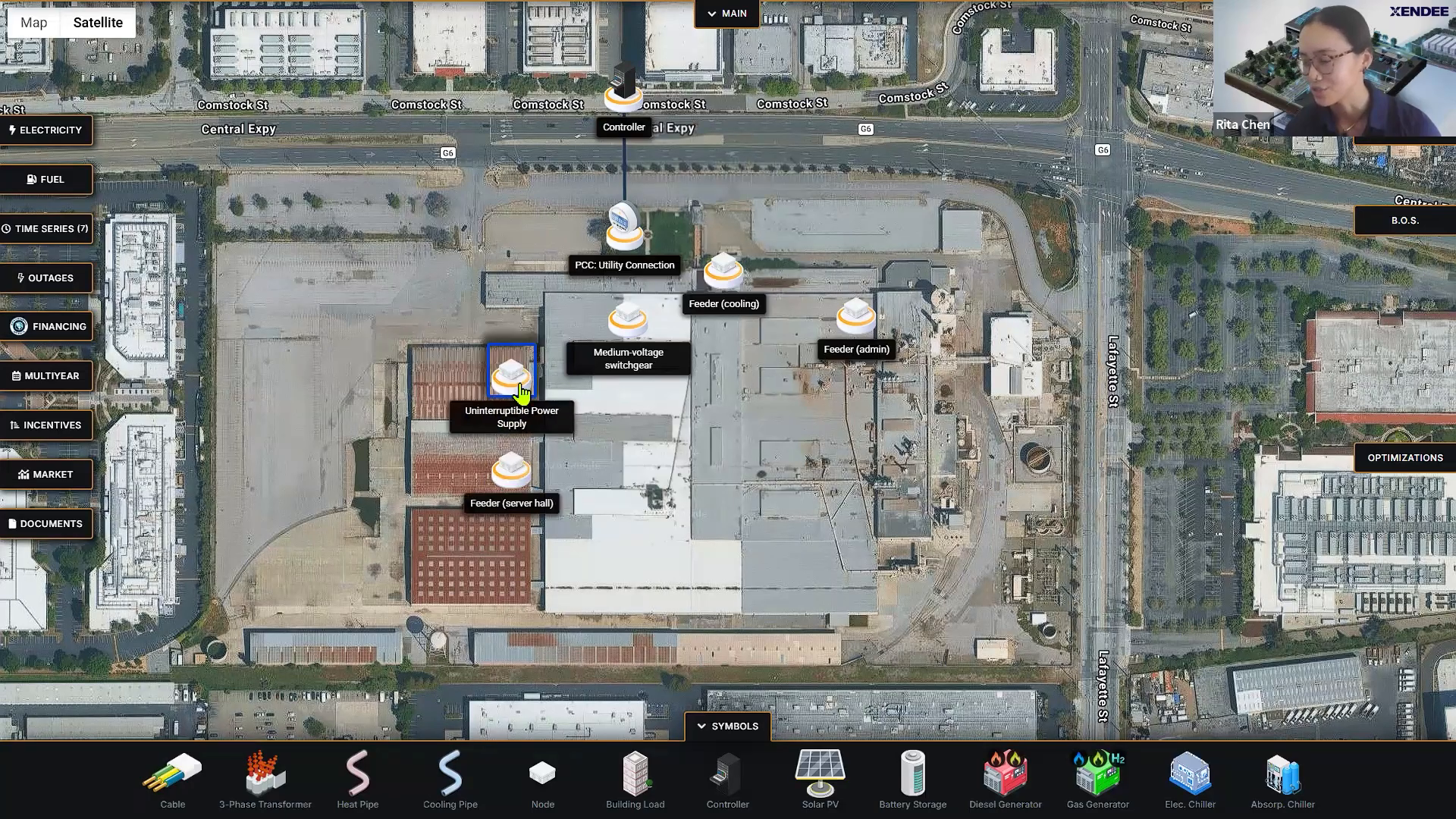
{"action": "left_click", "coordinate": [640, 434]}
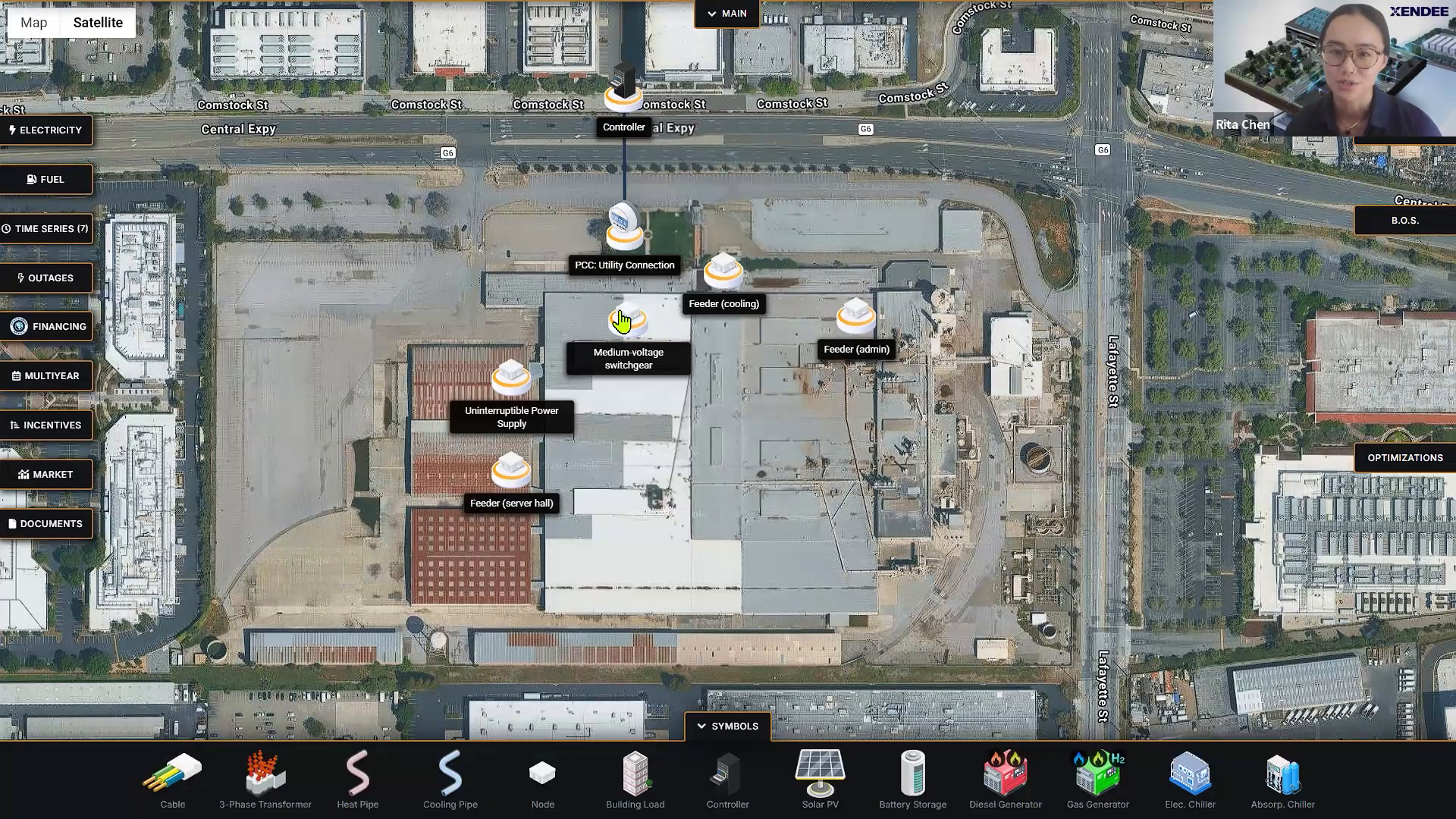
Step: Add a 3-phase transformer with Utility Connection as primary node and Medium-voltage switchgear as secondary node
{"action": "left_click", "coordinate": [711, 727]}
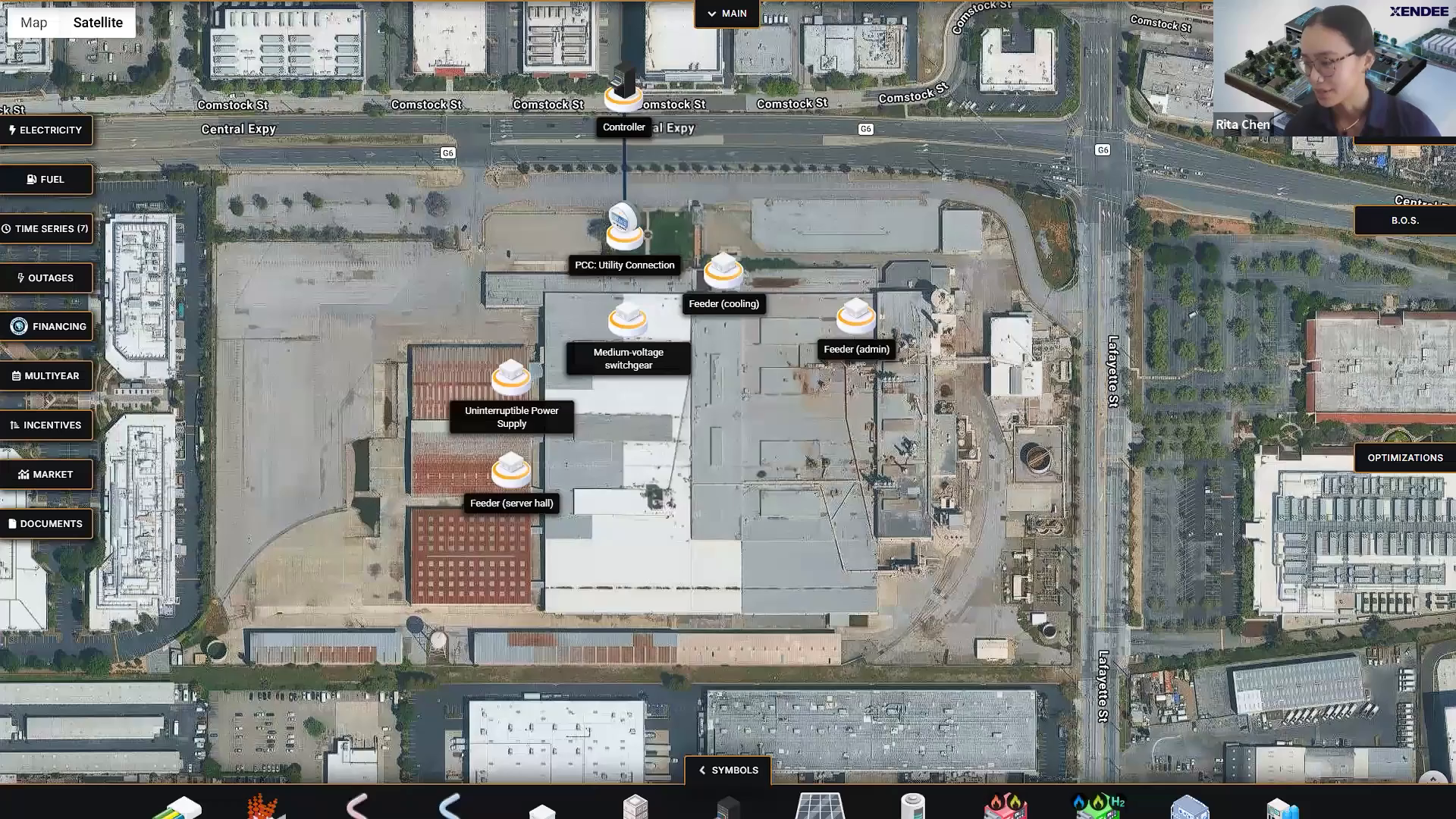
{"action": "mouse_move", "coordinate": [337, 808]}
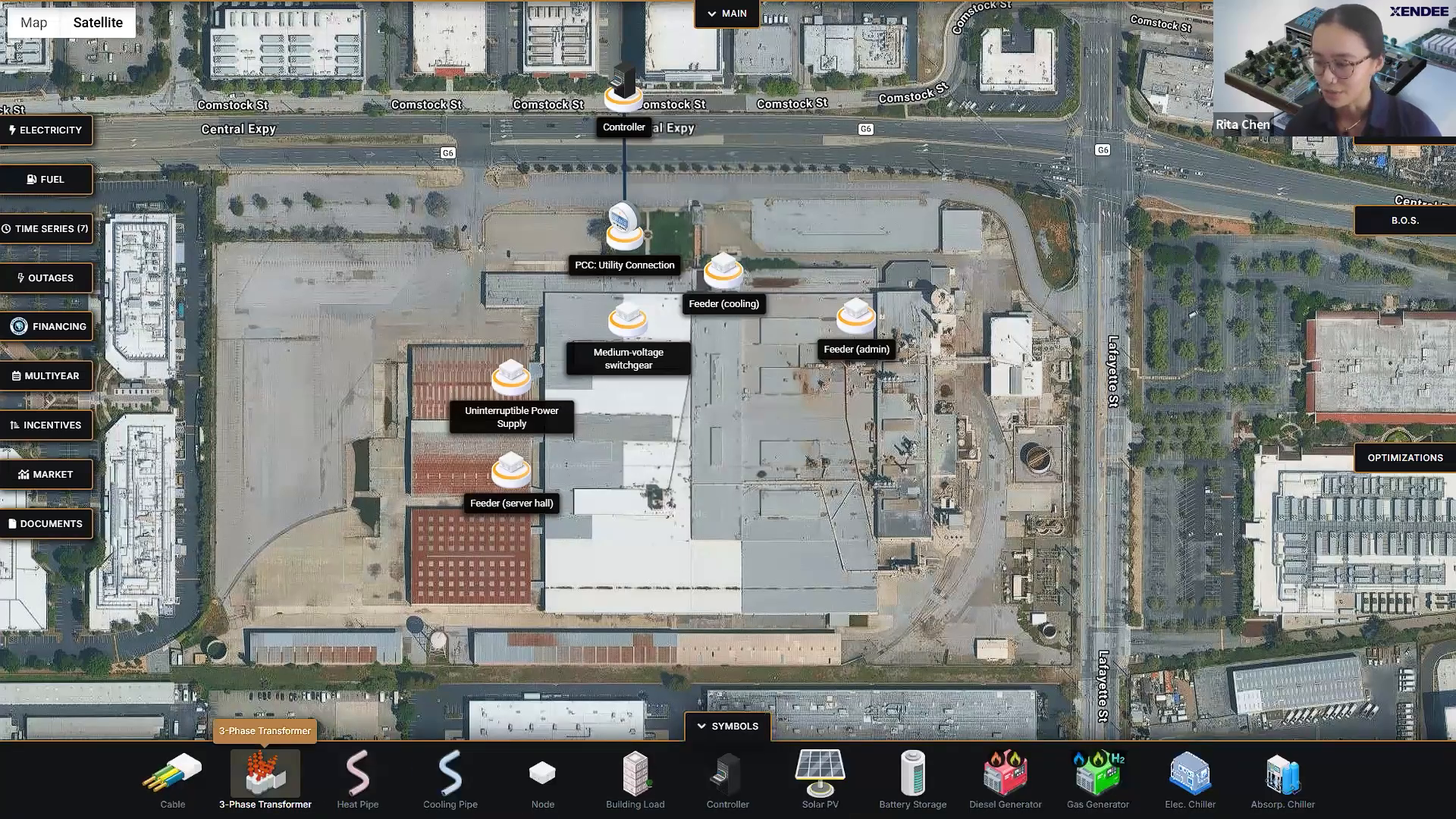
{"action": "left_click", "coordinate": [271, 769]}
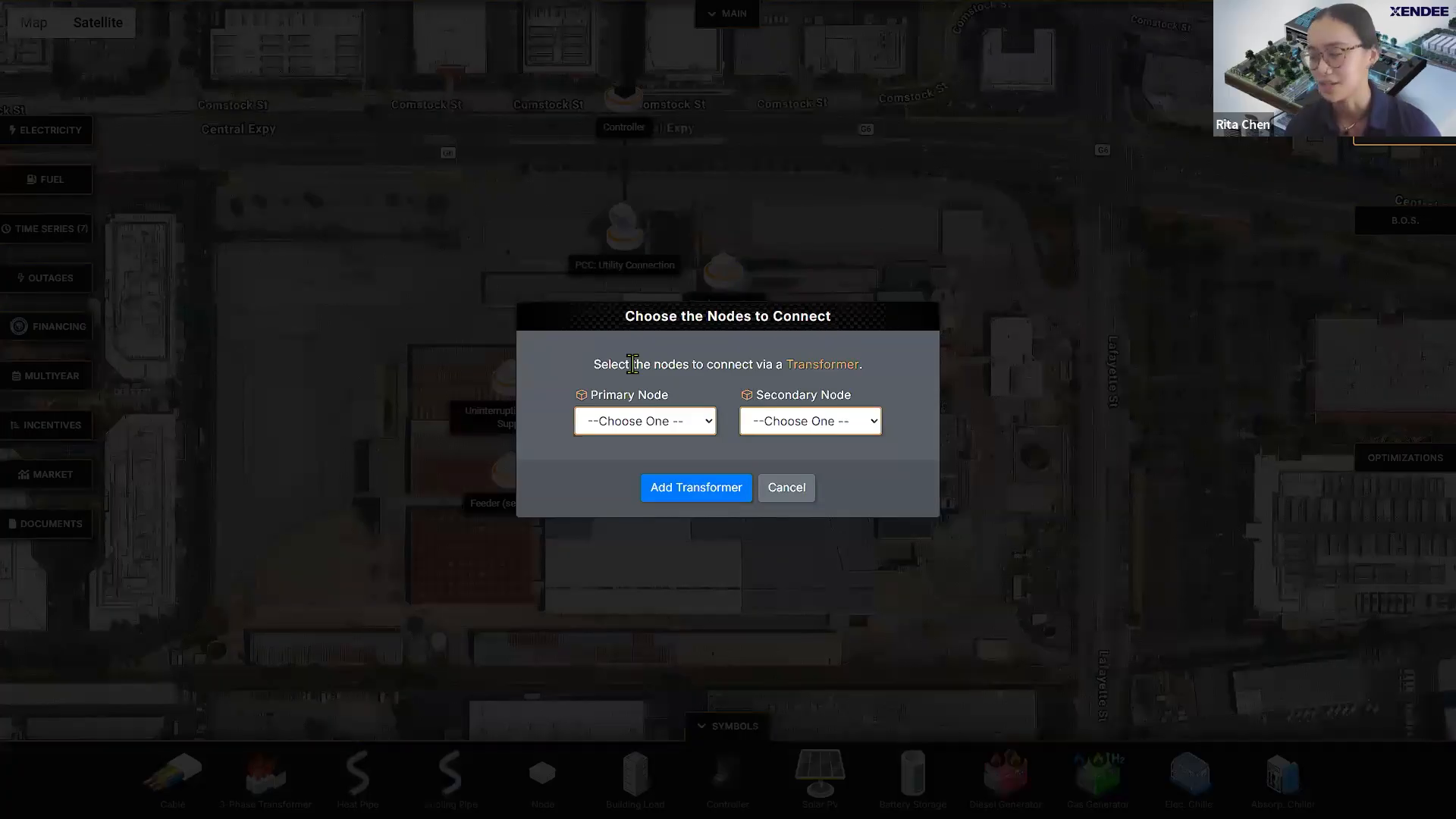
{"action": "left_click", "coordinate": [590, 422]}
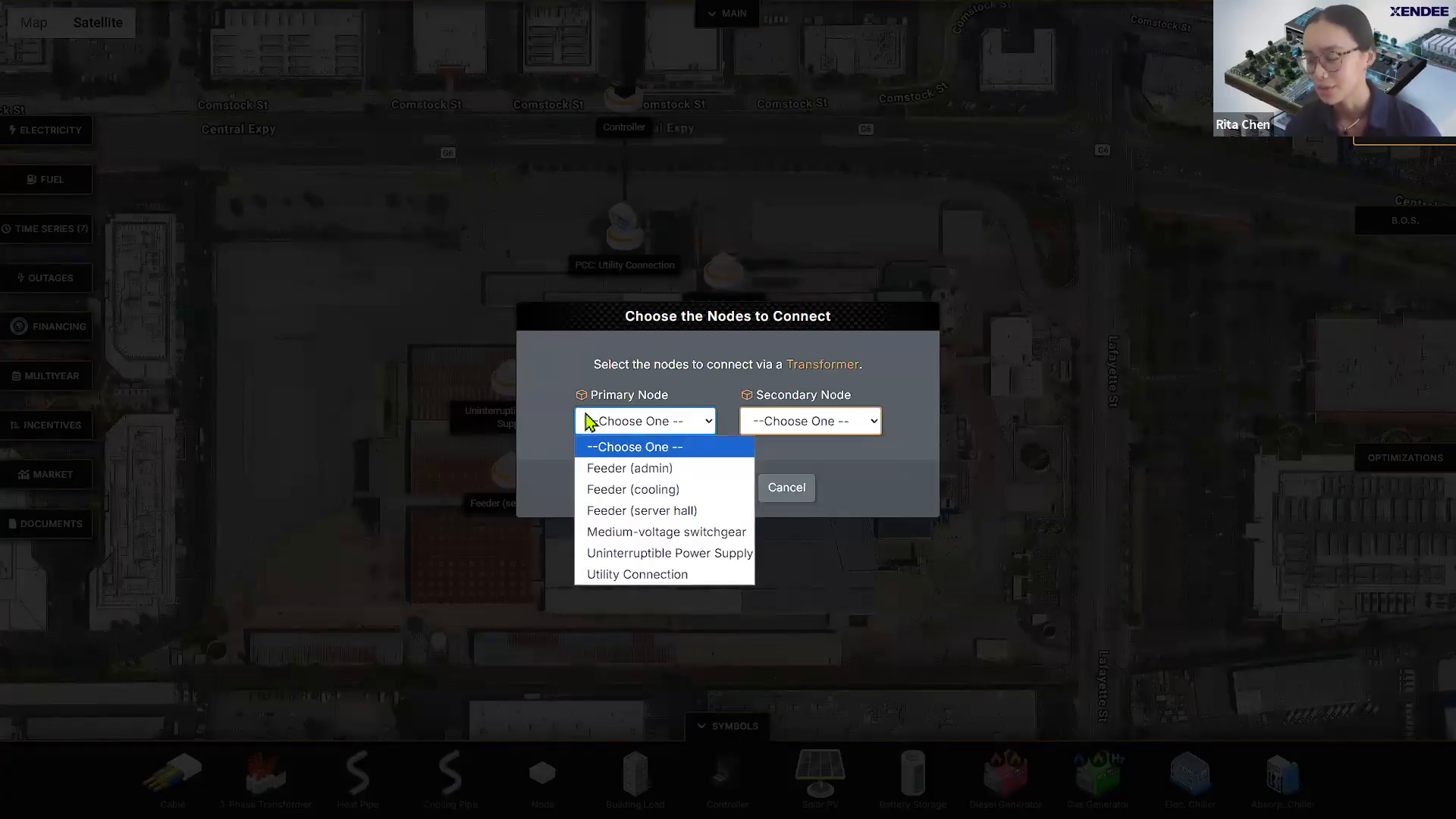
{"action": "left_click", "coordinate": [617, 575]}
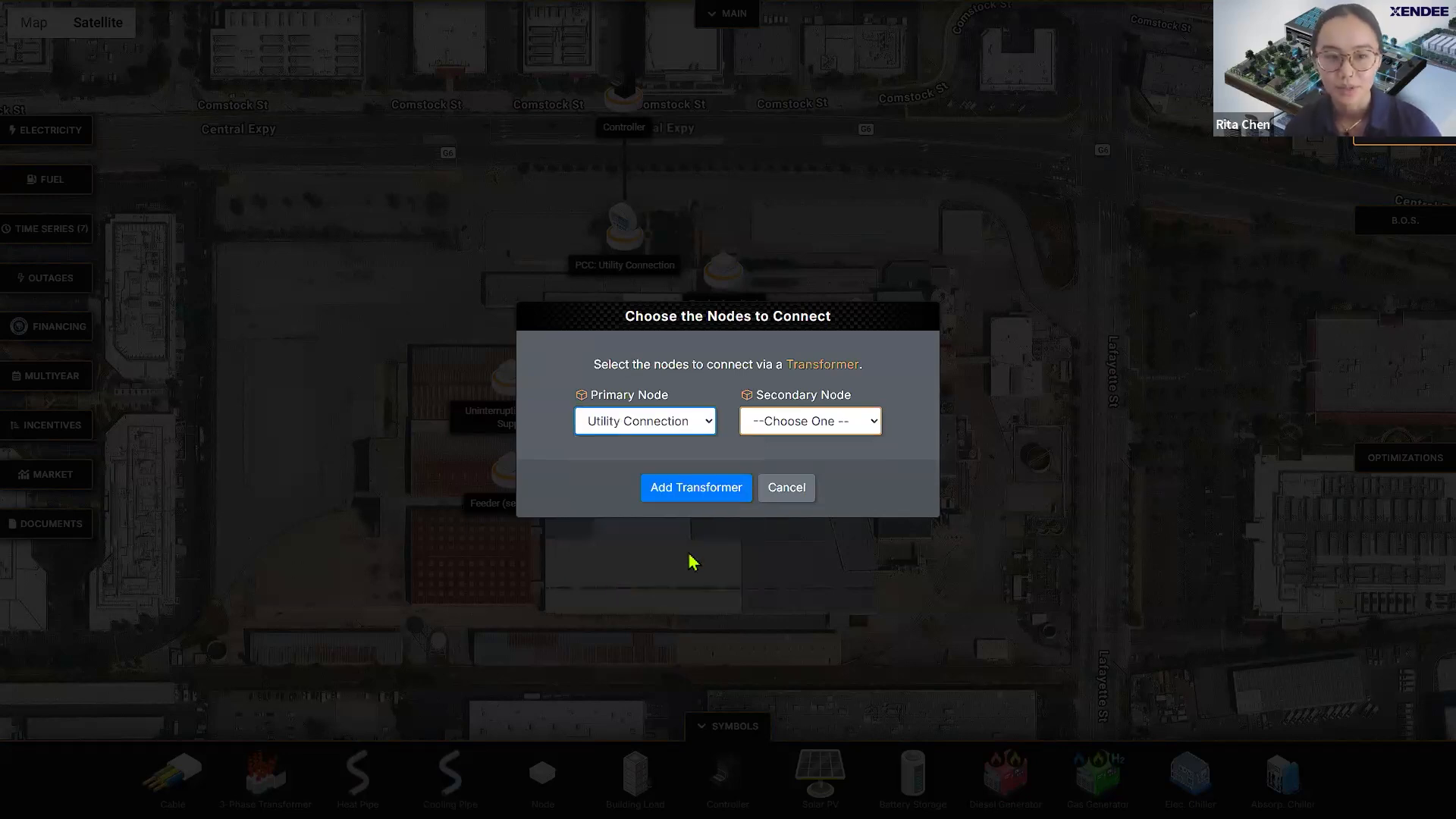
{"action": "left_click", "coordinate": [821, 423]}
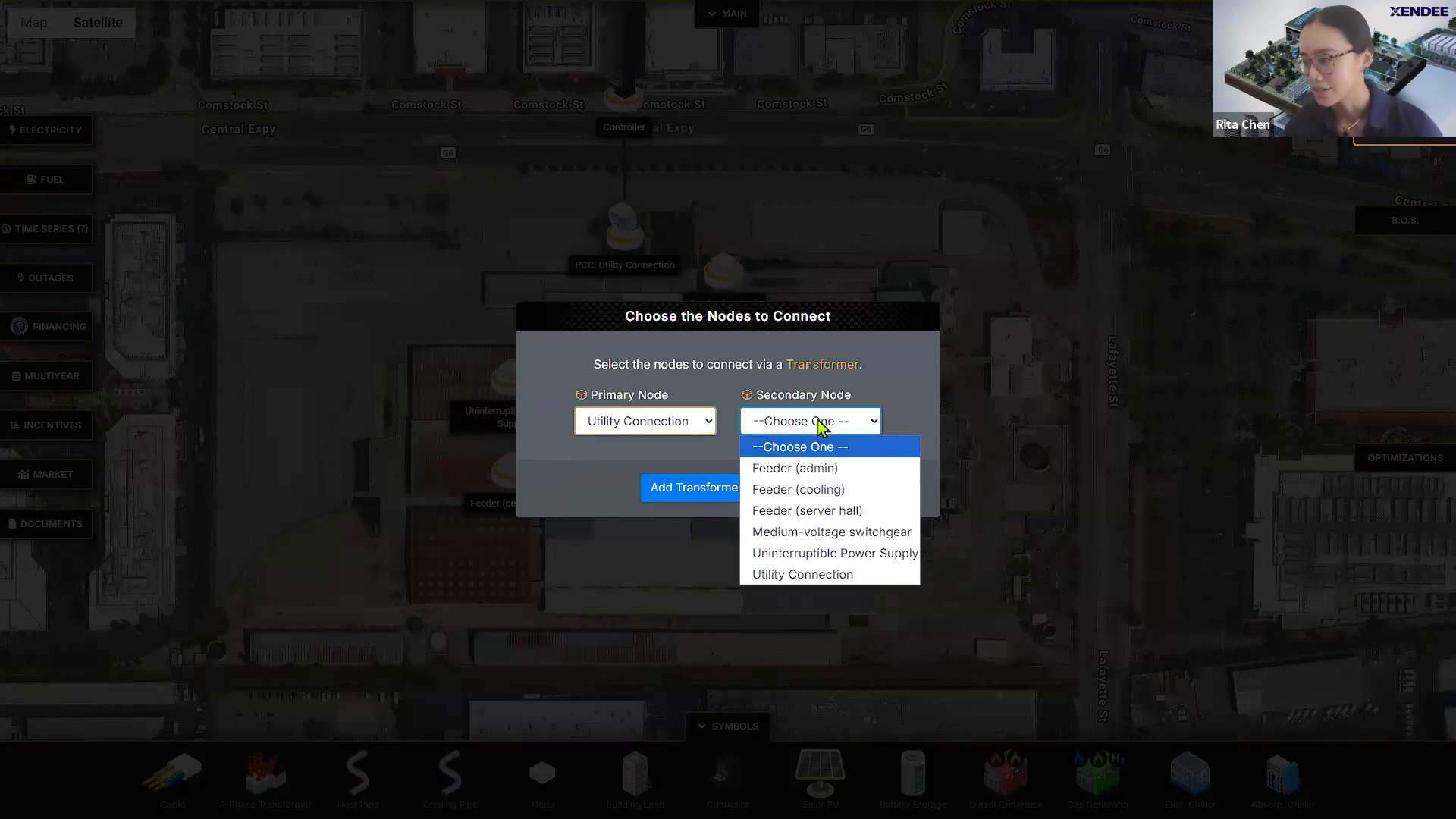
{"action": "left_click", "coordinate": [823, 533]}
{"action": "left_click", "coordinate": [665, 496]}
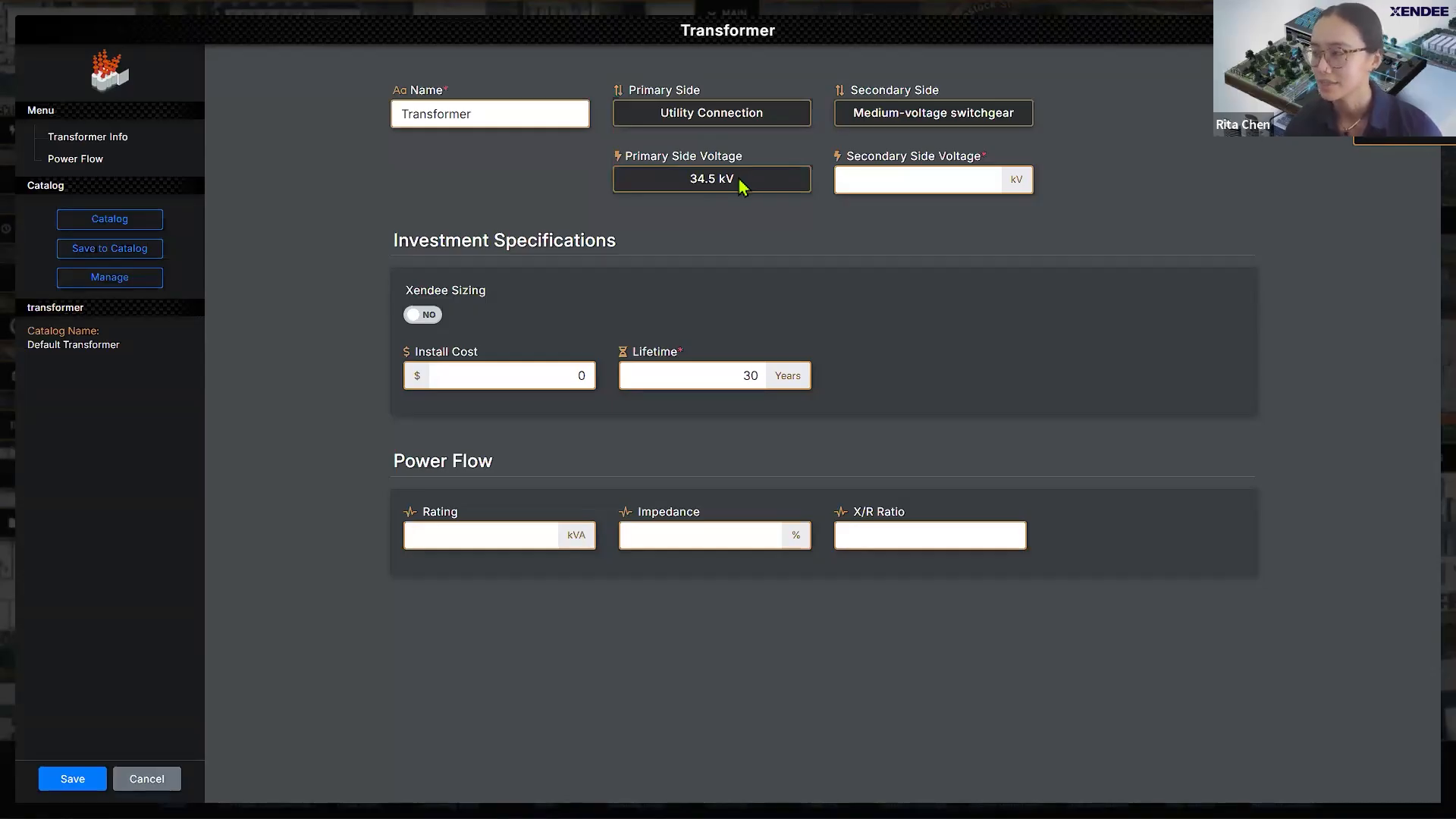
Step: Set the transformer's secondary side voltage to 13.8 kV
{"action": "left_click", "coordinate": [872, 187]}
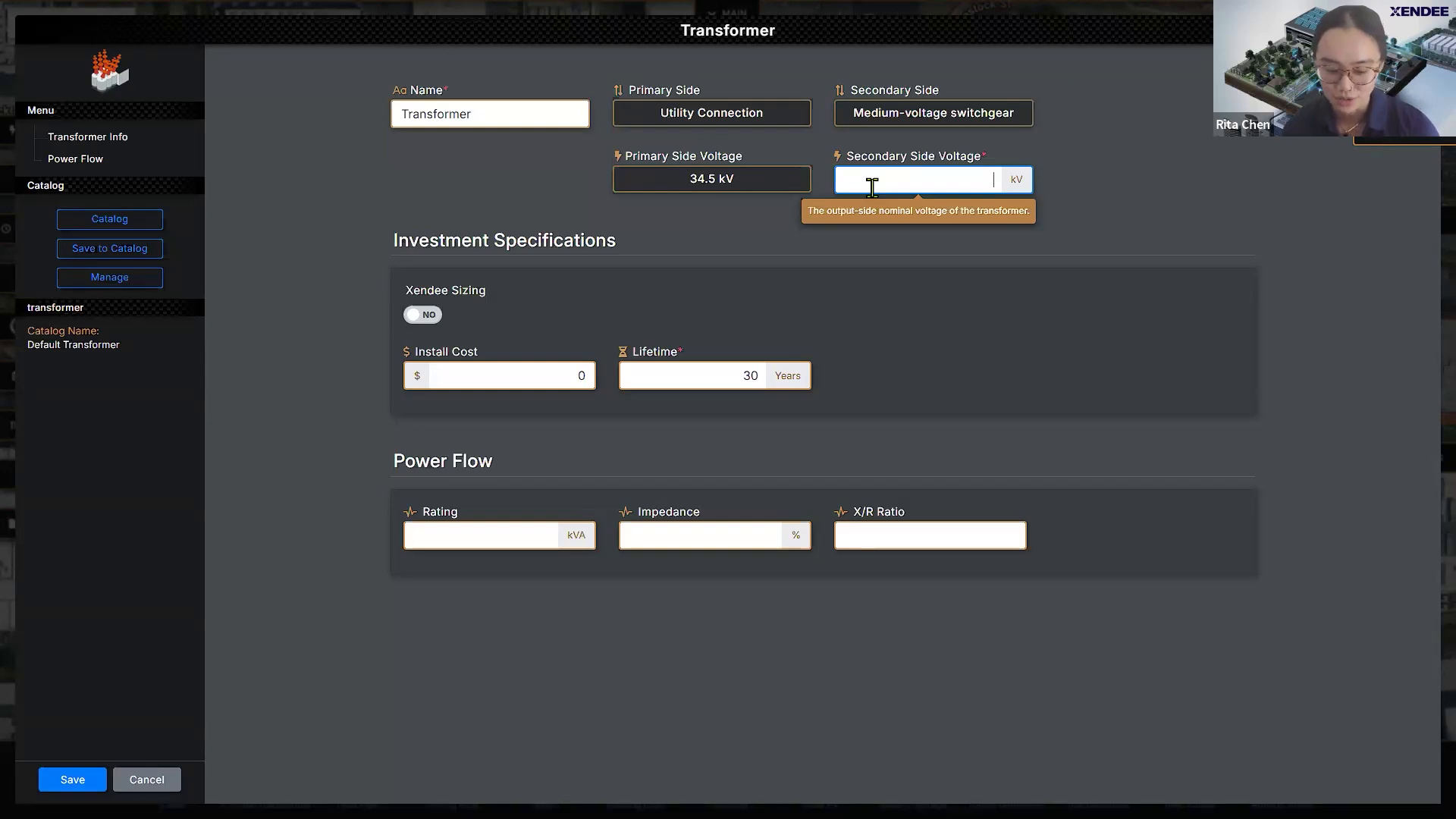
{"action": "type", "text": "13.8"}
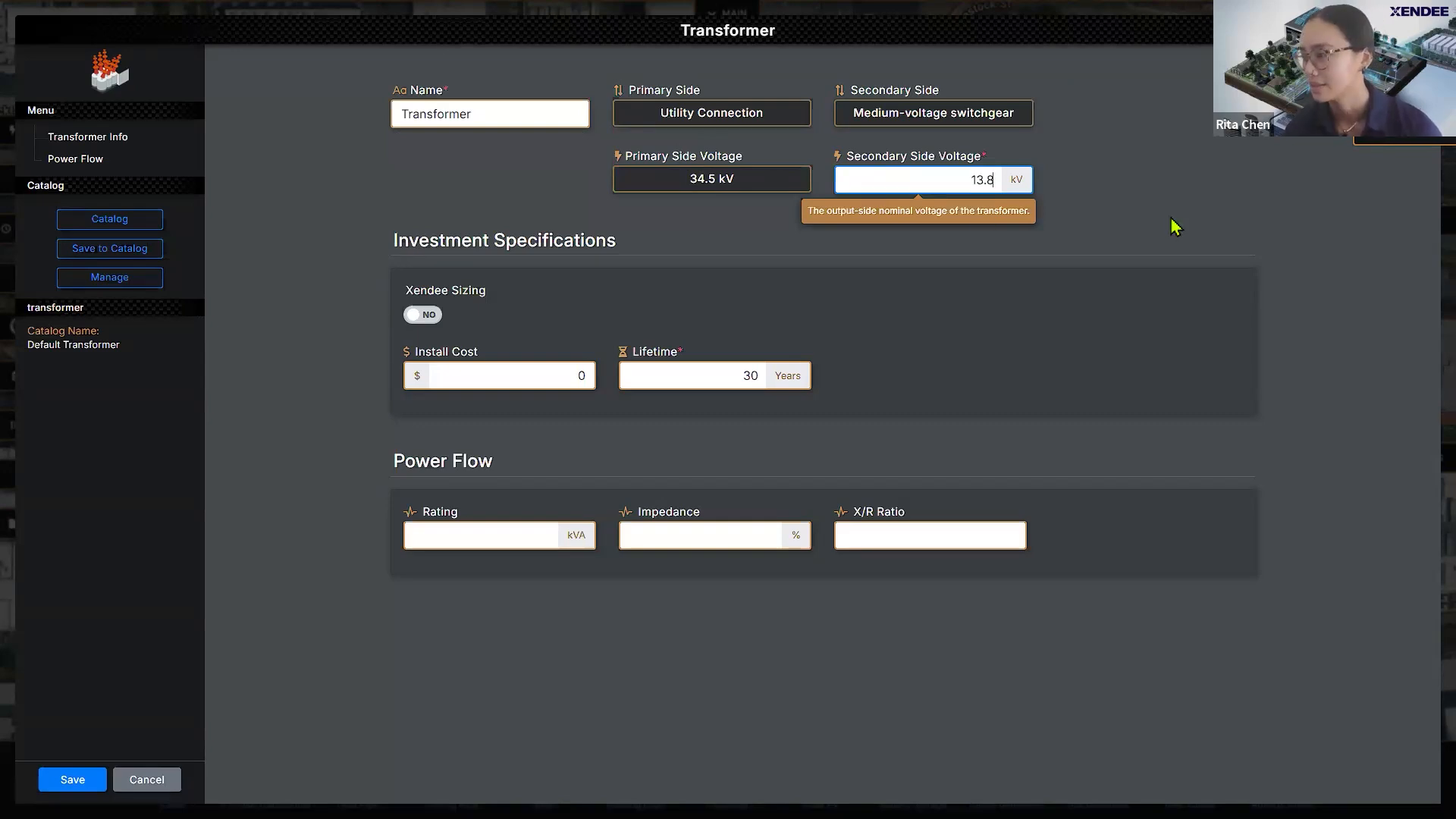
{"action": "left_click", "coordinate": [1174, 226]}
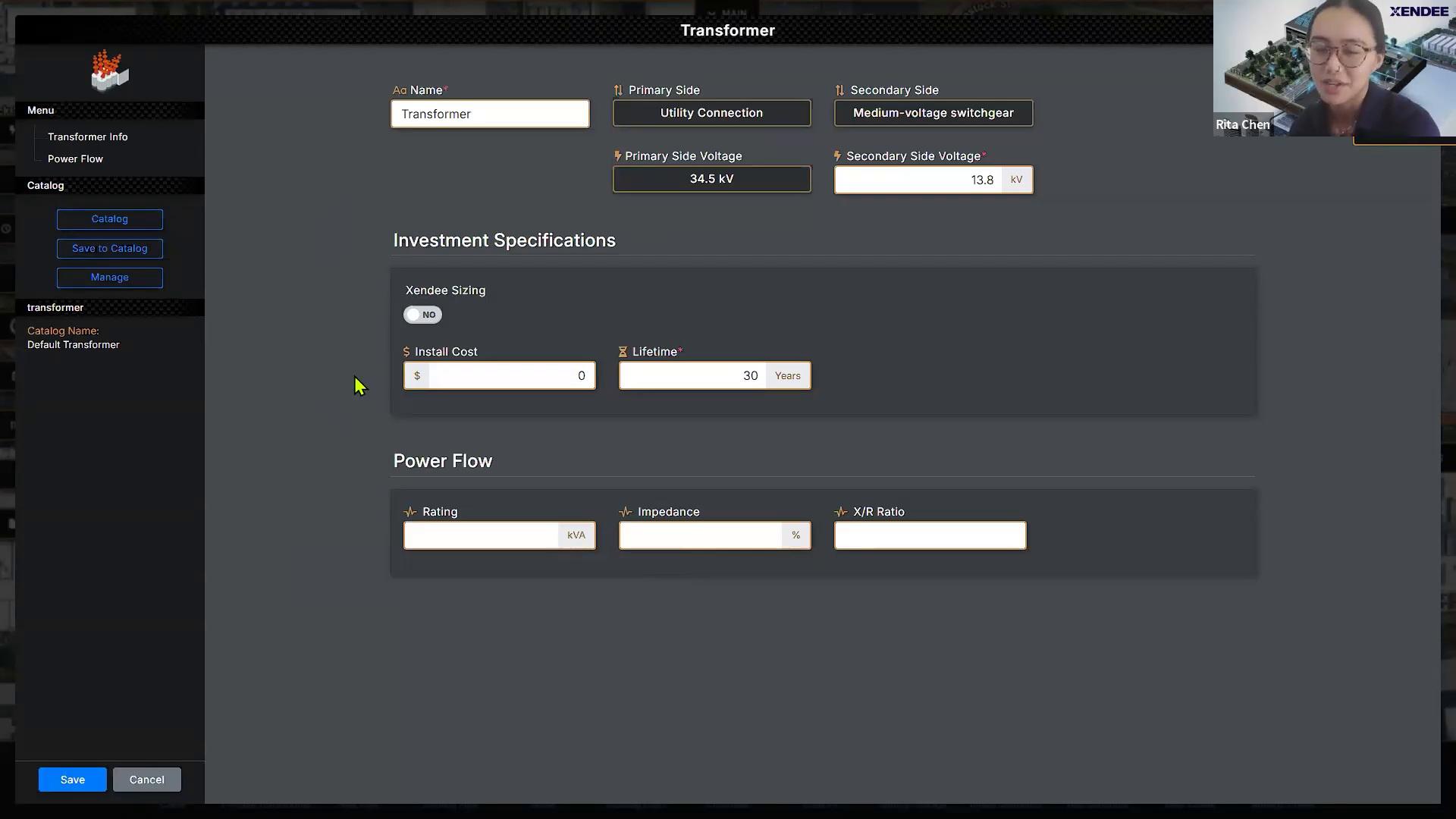
{"action": "left_click", "coordinate": [534, 371]}
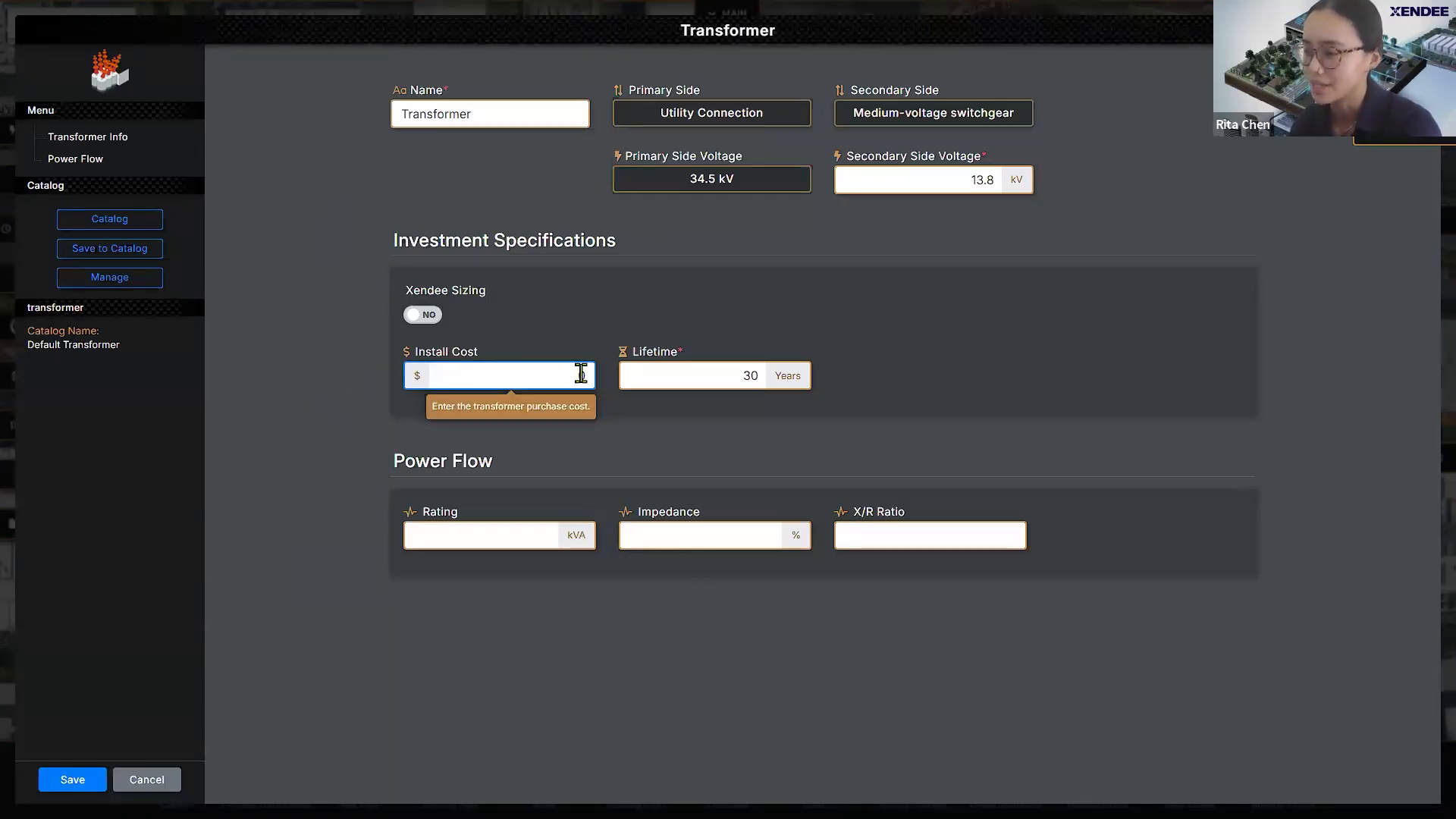
{"action": "left_click", "coordinate": [351, 390]}
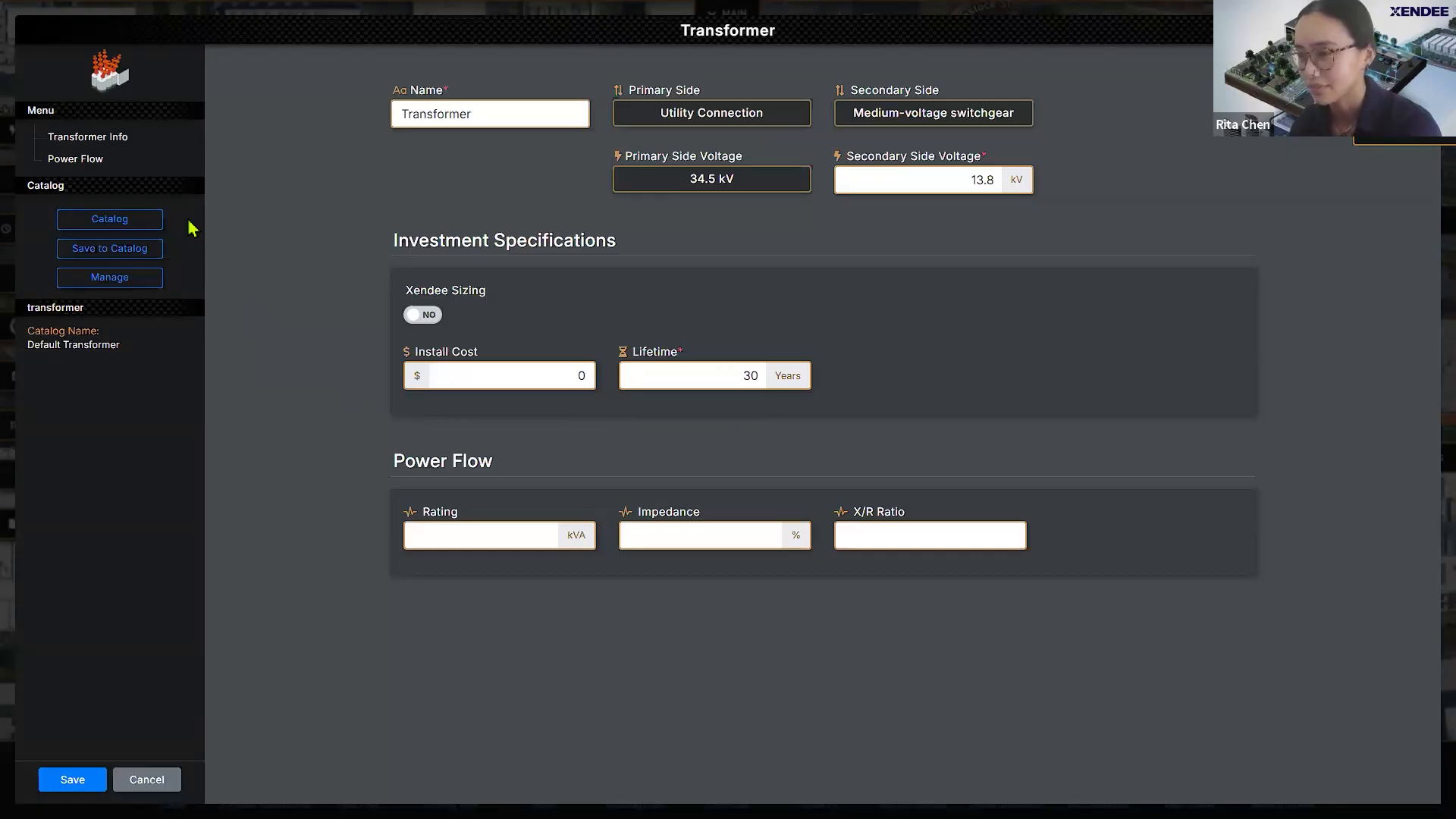
Step: Browse the first three pages of transformer models in the Xendee Catalog without loading one
{"action": "left_click", "coordinate": [147, 222]}
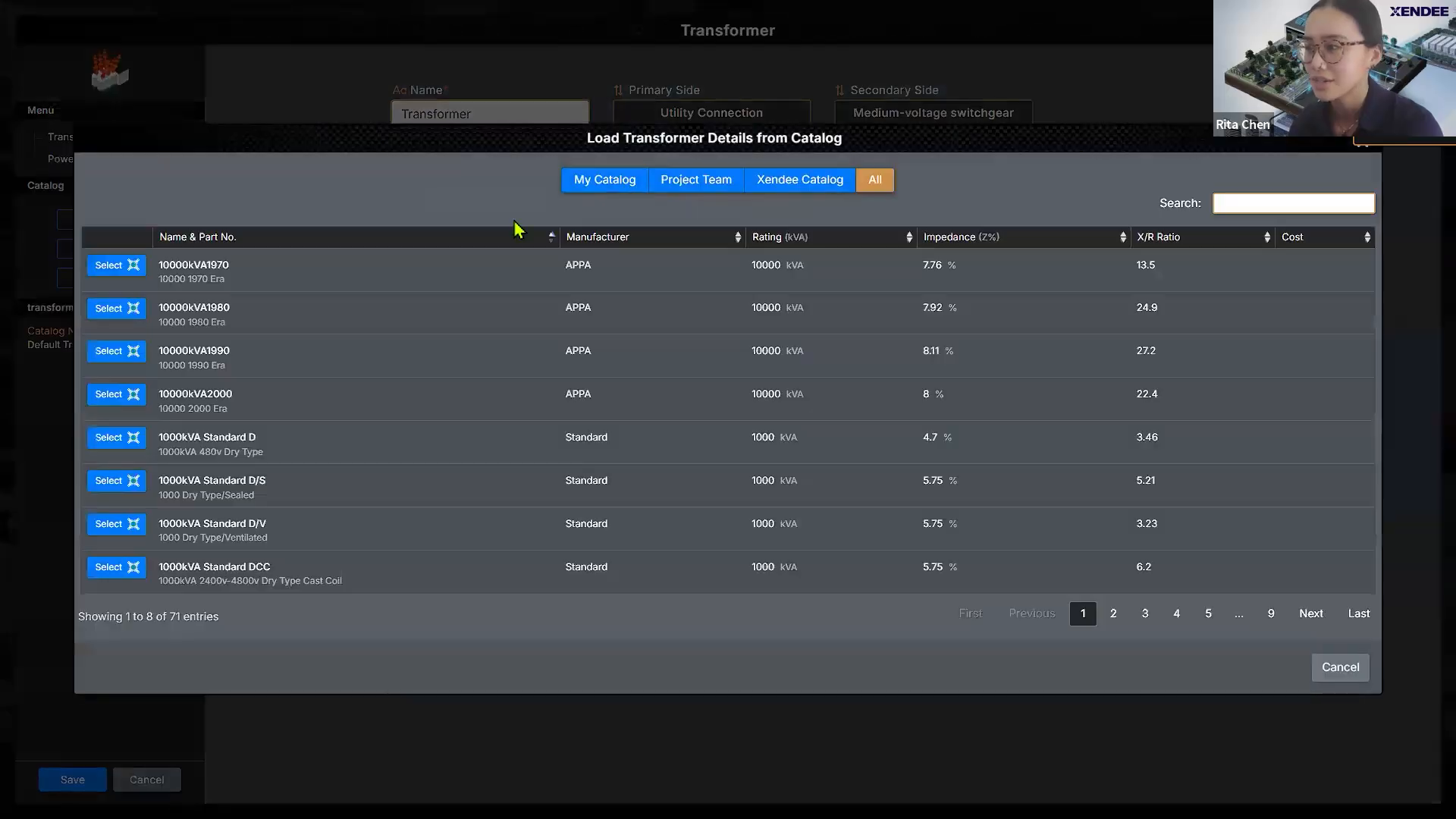
{"action": "left_click", "coordinate": [780, 196]}
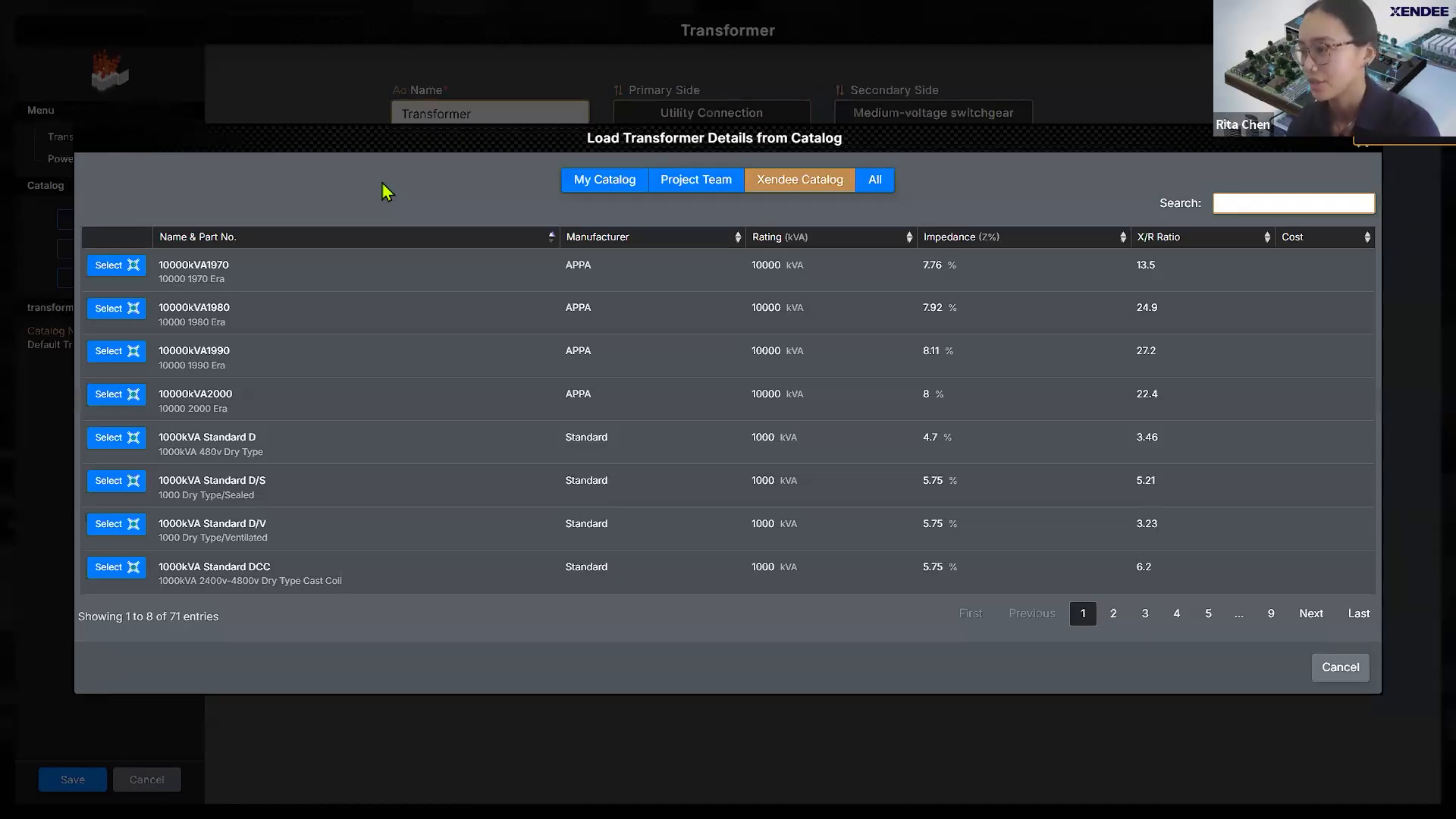
{"action": "left_click", "coordinate": [1115, 615]}
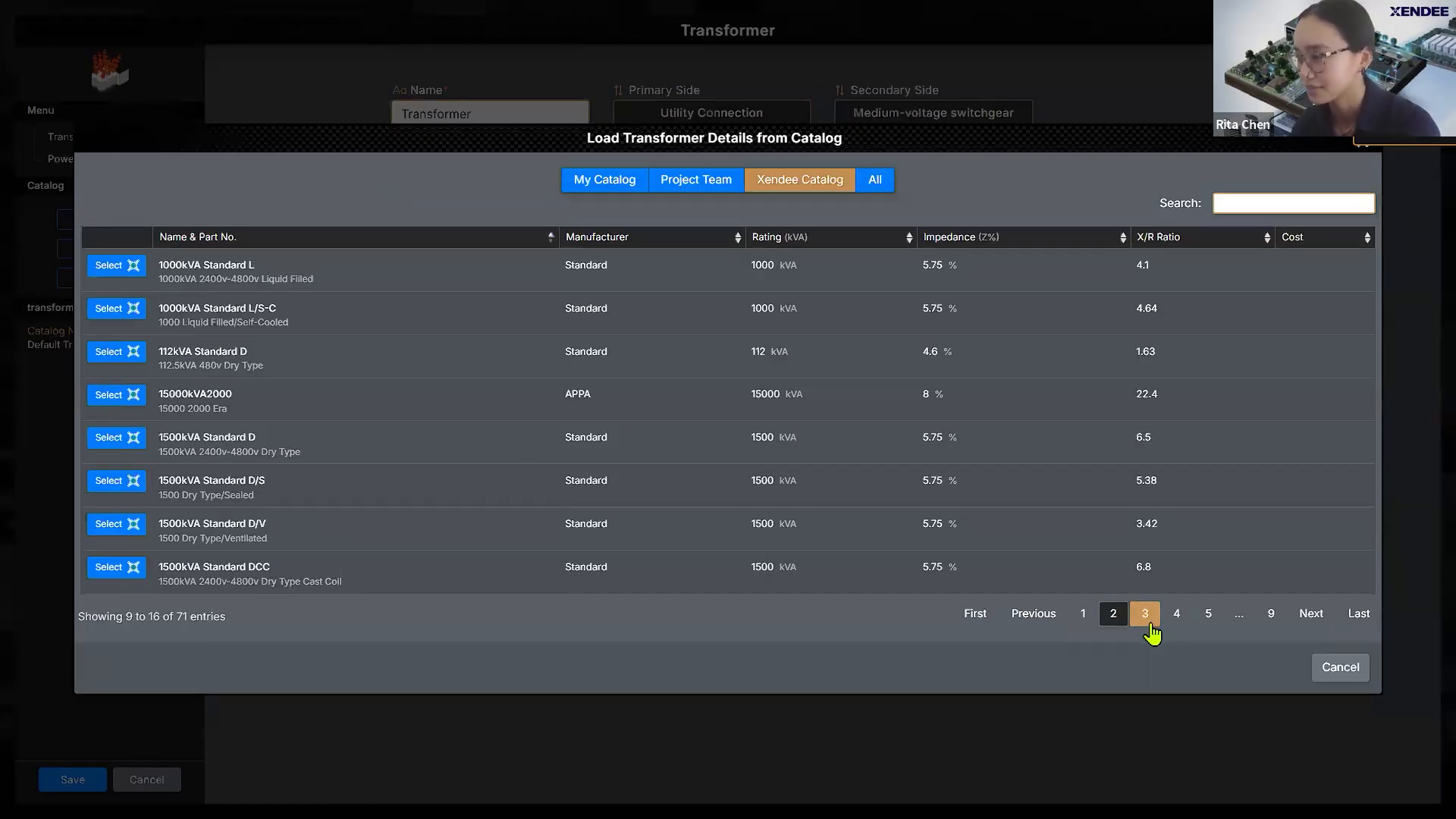
{"action": "left_click", "coordinate": [1146, 620]}
{"action": "left_click", "coordinate": [1346, 677]}
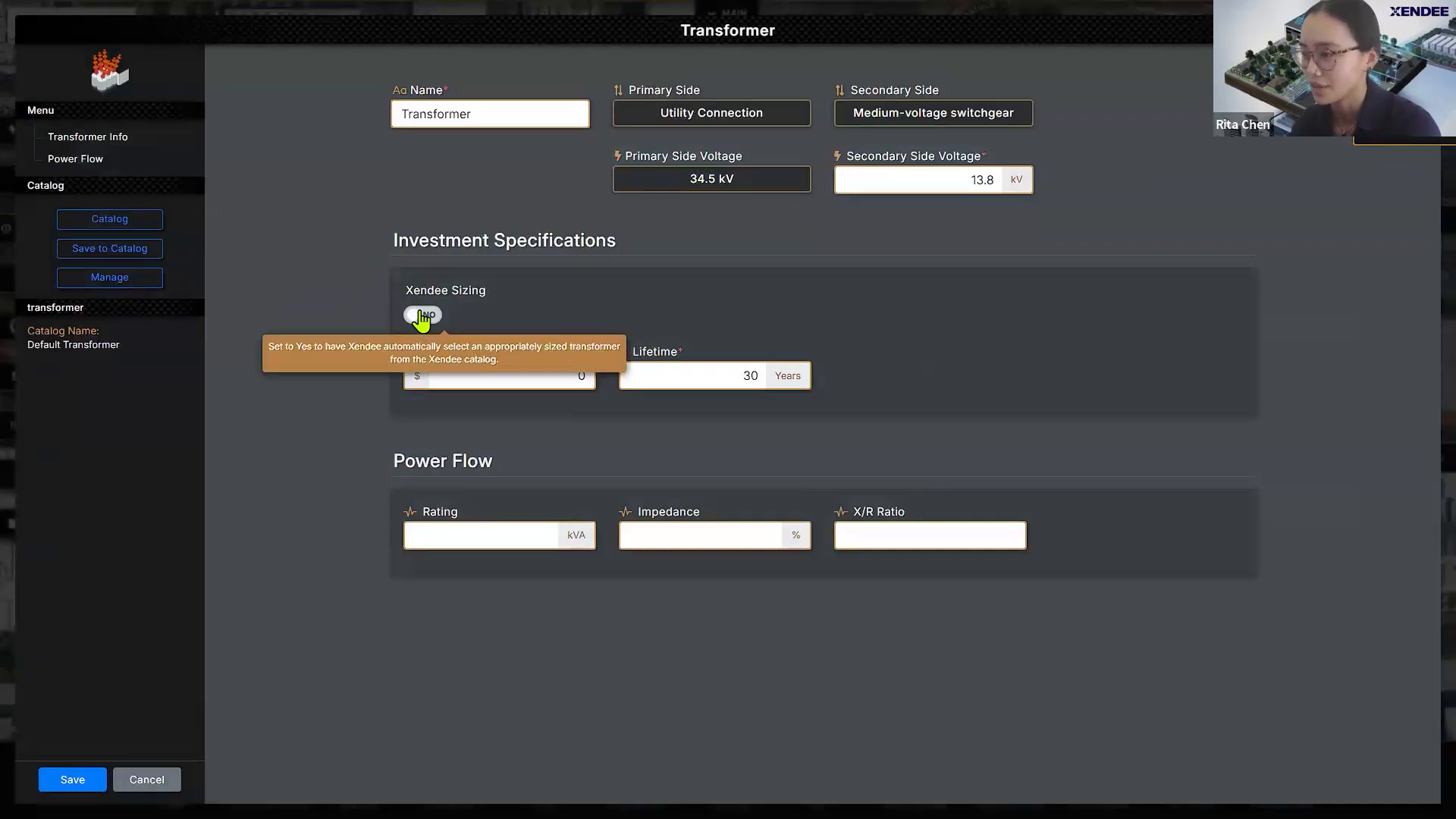
Step: Enable Xendee Sizing for the transformer and save it
{"action": "left_click", "coordinate": [422, 315]}
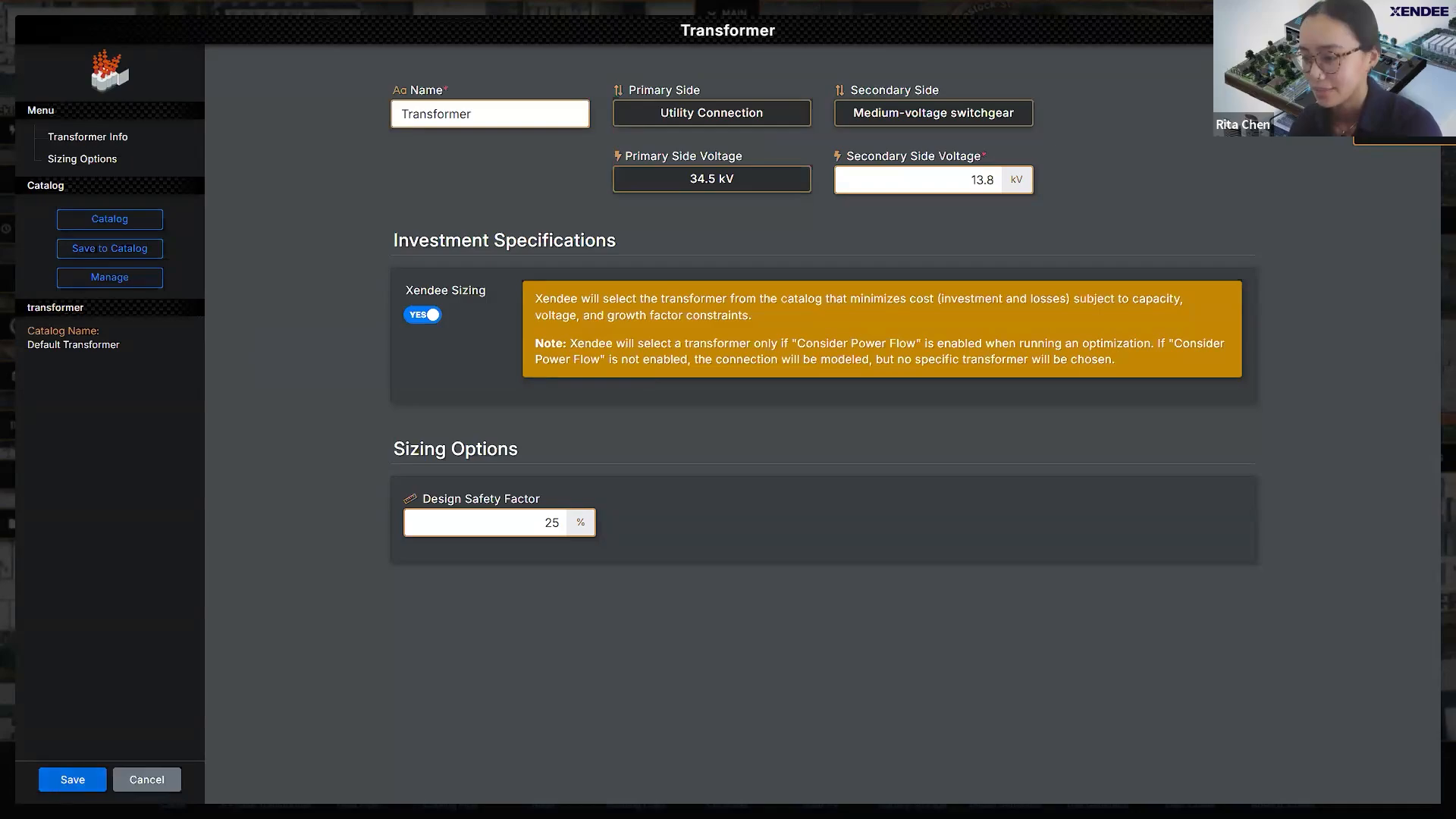
{"action": "left_click", "coordinate": [73, 780]}
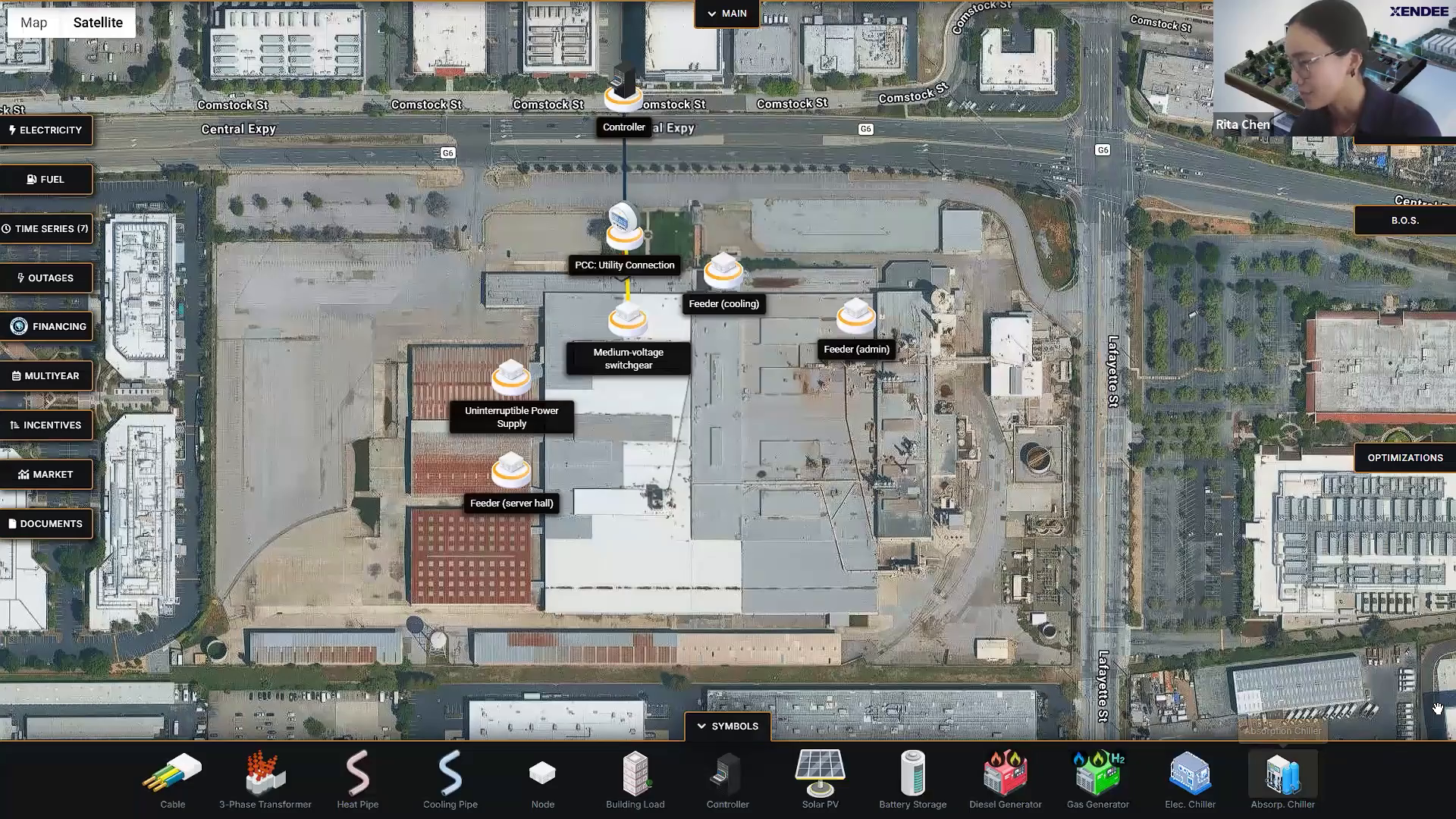
Step: Shift the Medium-voltage switchgear node slightly west so it sits directly south of the utility connection and its transformer
{"action": "scroll", "coordinate": [619, 260], "scroll_direction": "up", "scroll_amount": 3}
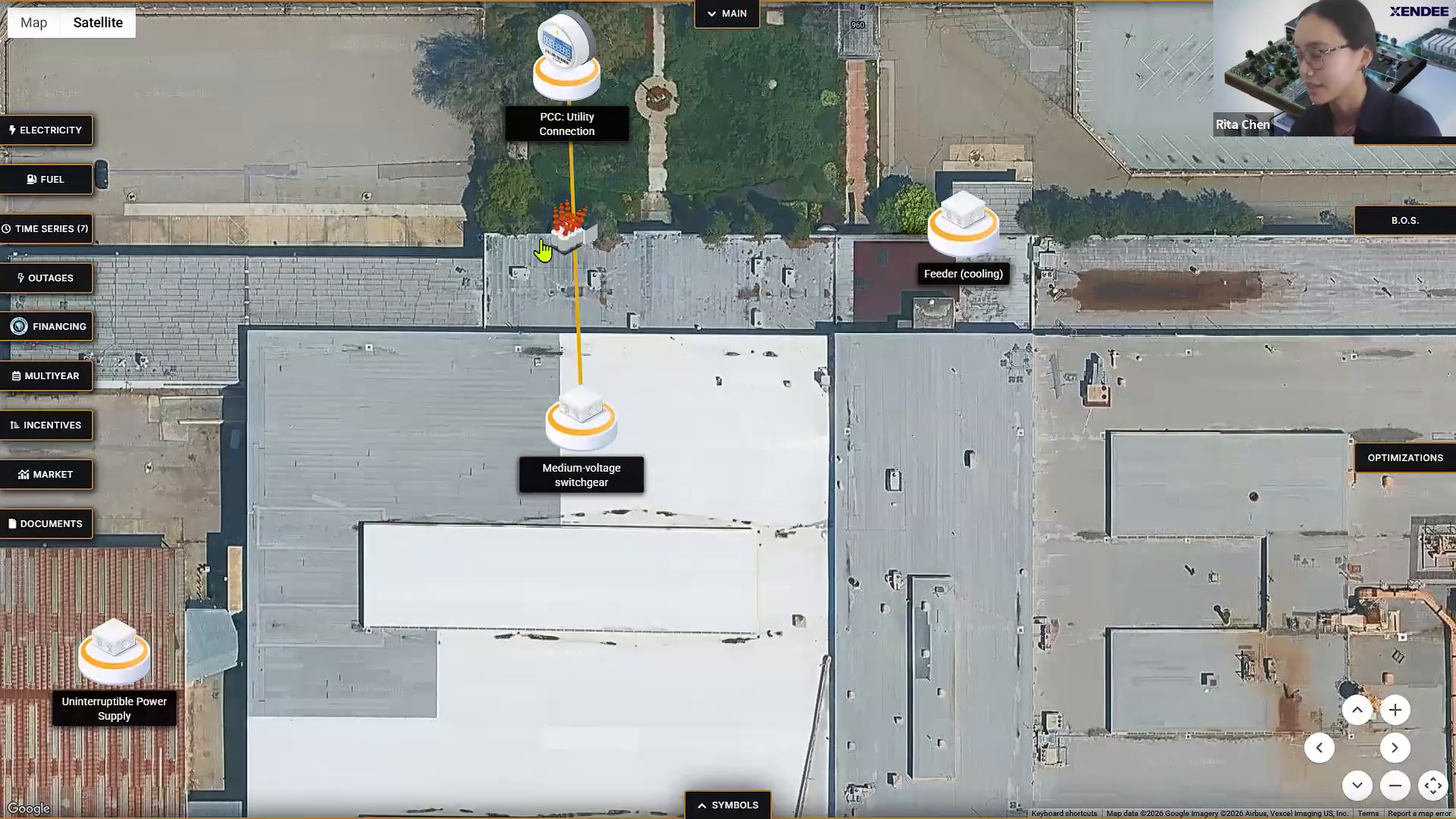
{"action": "left_click_drag", "start_coordinate": [708, 220], "coordinate": [724, 308]}
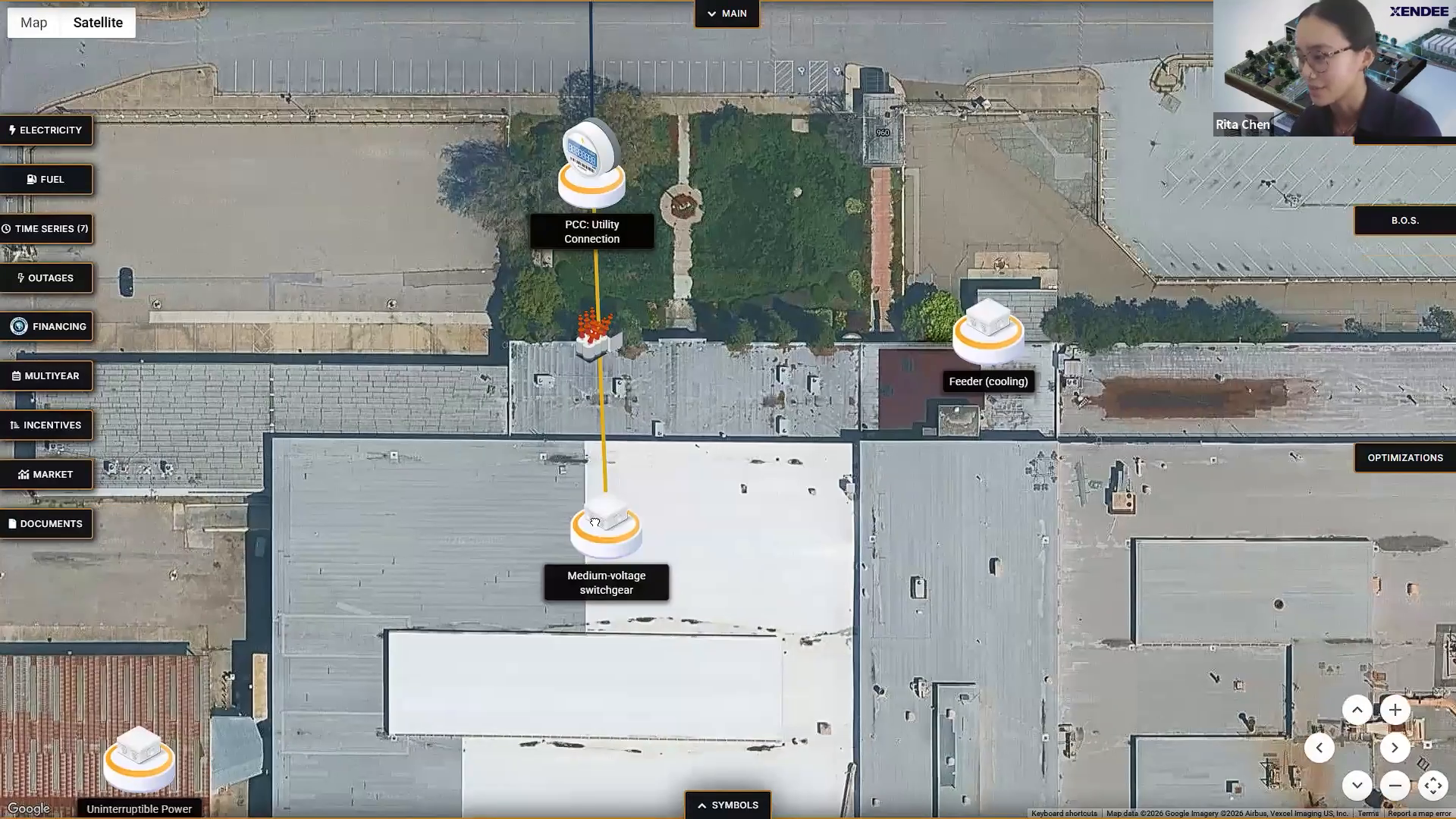
{"action": "left_click", "coordinate": [594, 527]}
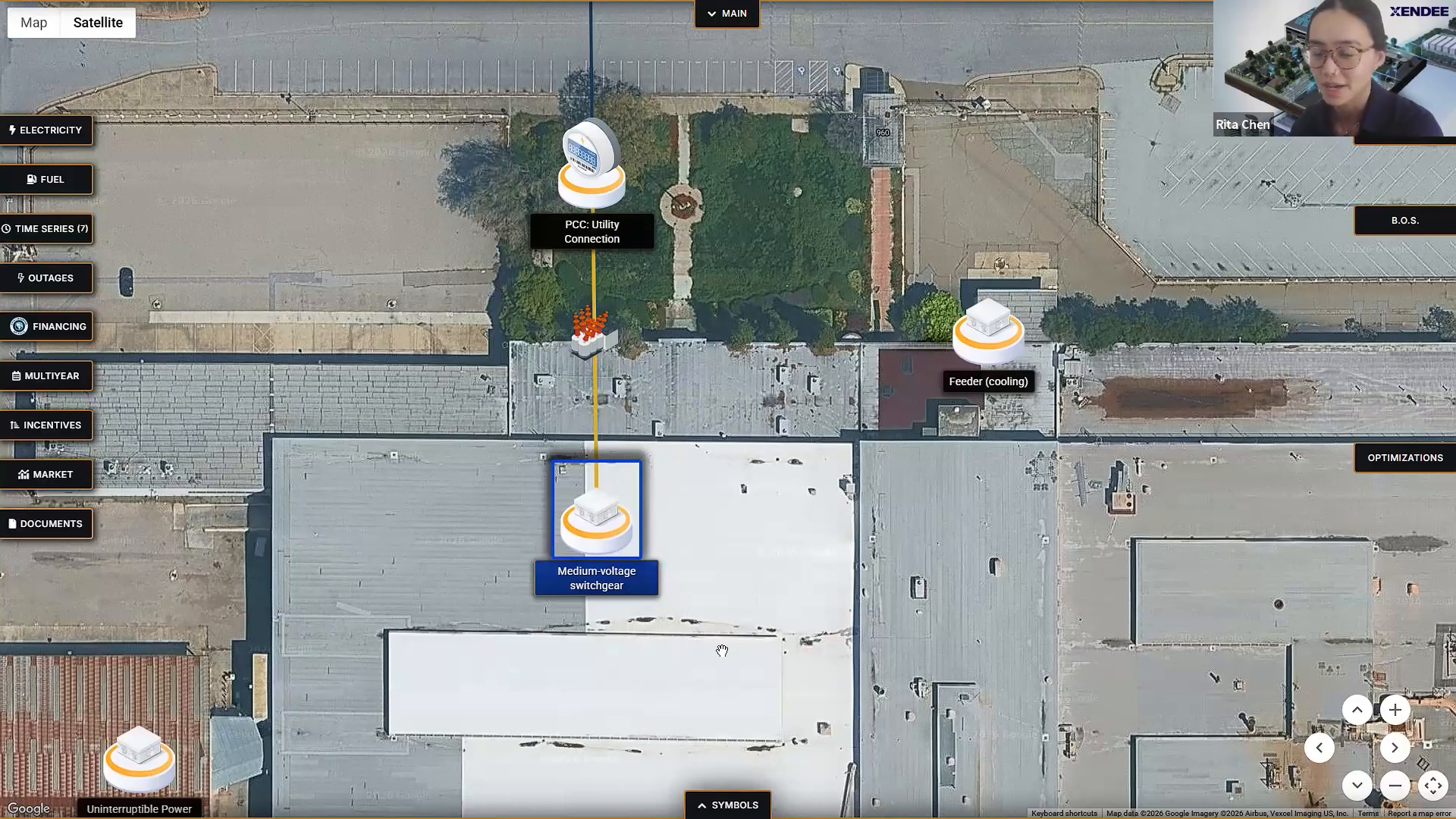
Step: Add a 3-phase transformer with Medium-voltage switchgear as the primary node and Feeder (cooling) as the secondary node
{"action": "left_click", "coordinate": [1395, 786]}
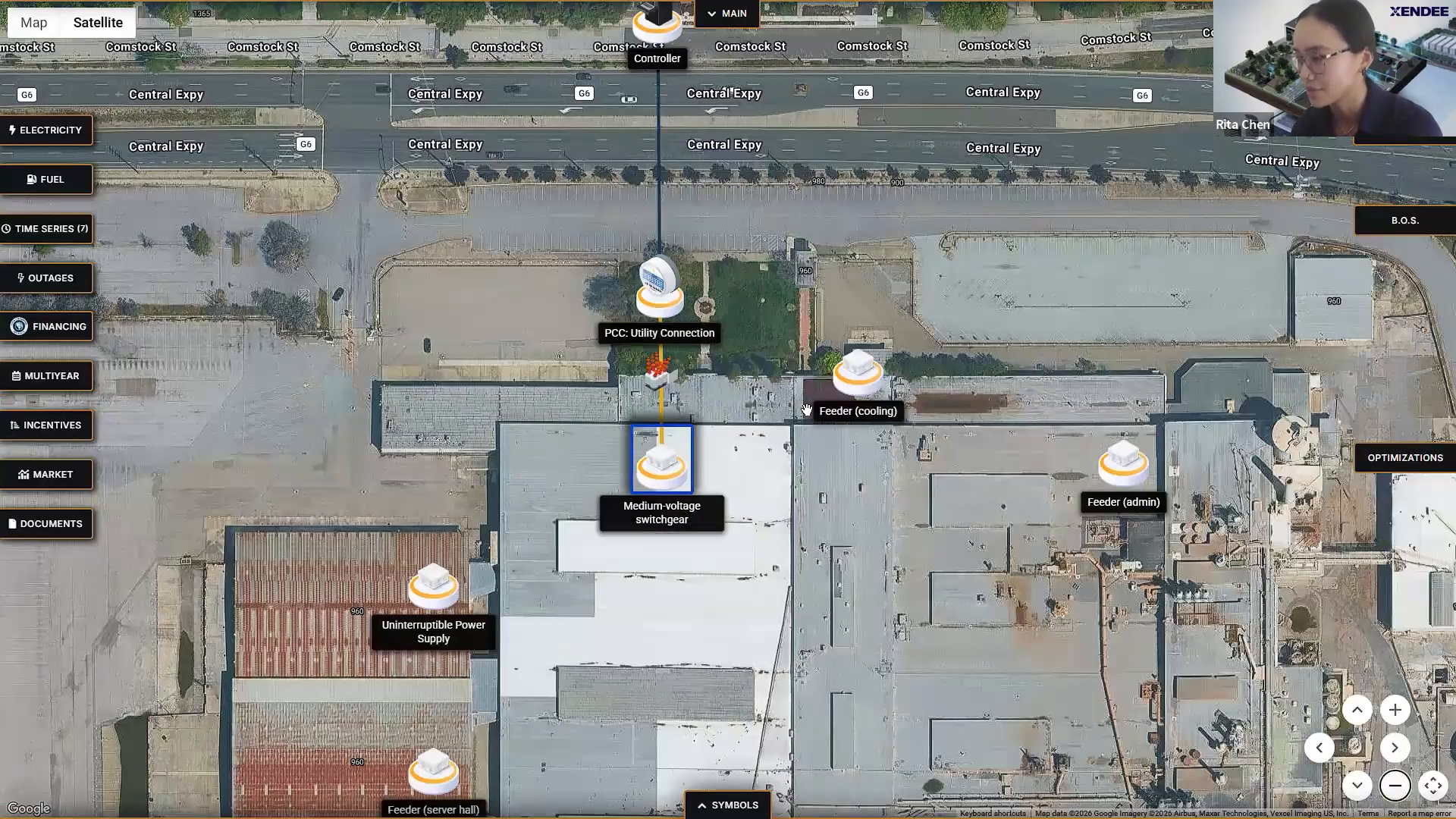
{"action": "left_click_drag", "start_coordinate": [746, 405], "coordinate": [636, 262]}
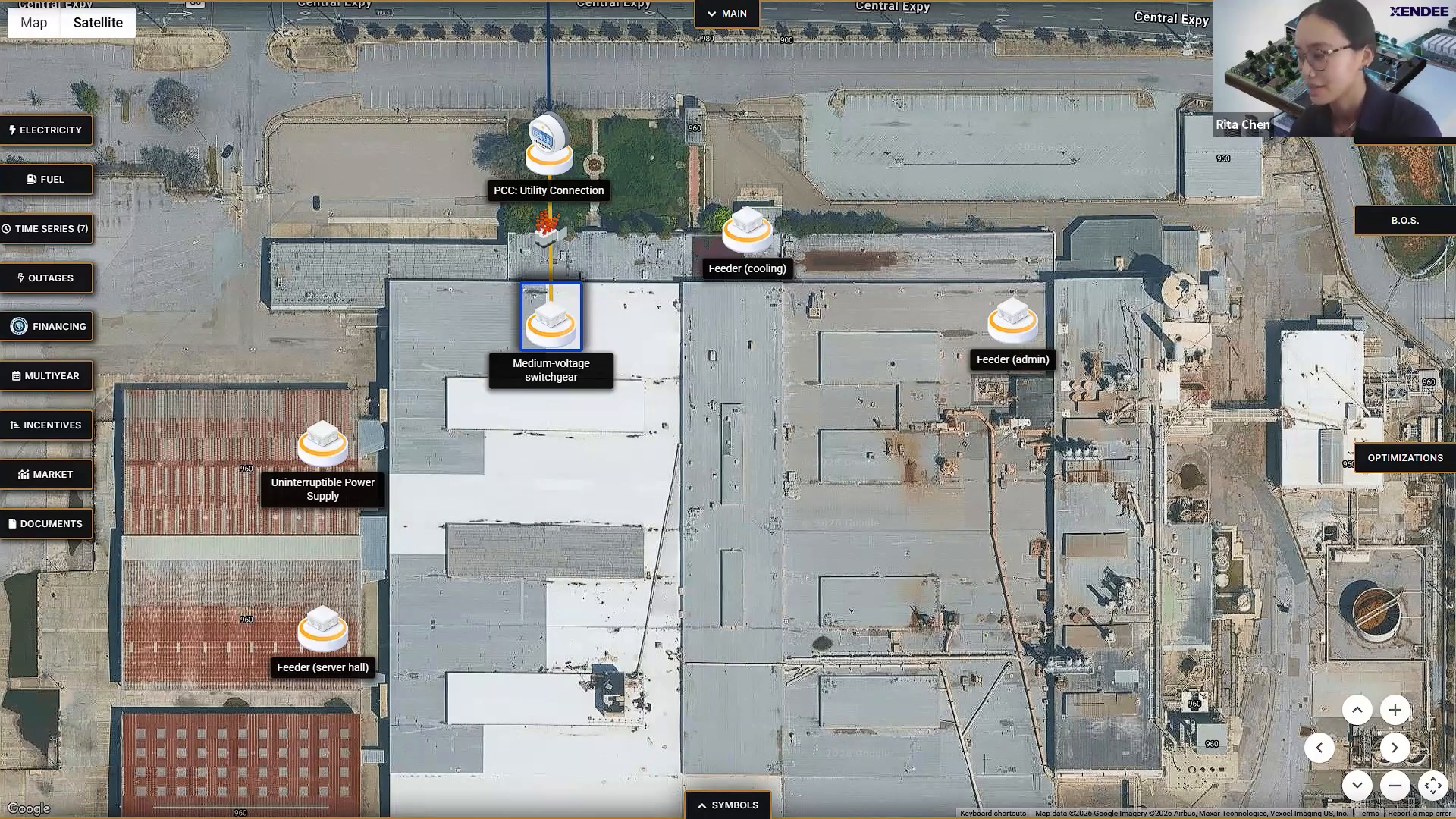
{"action": "left_click", "coordinate": [729, 804]}
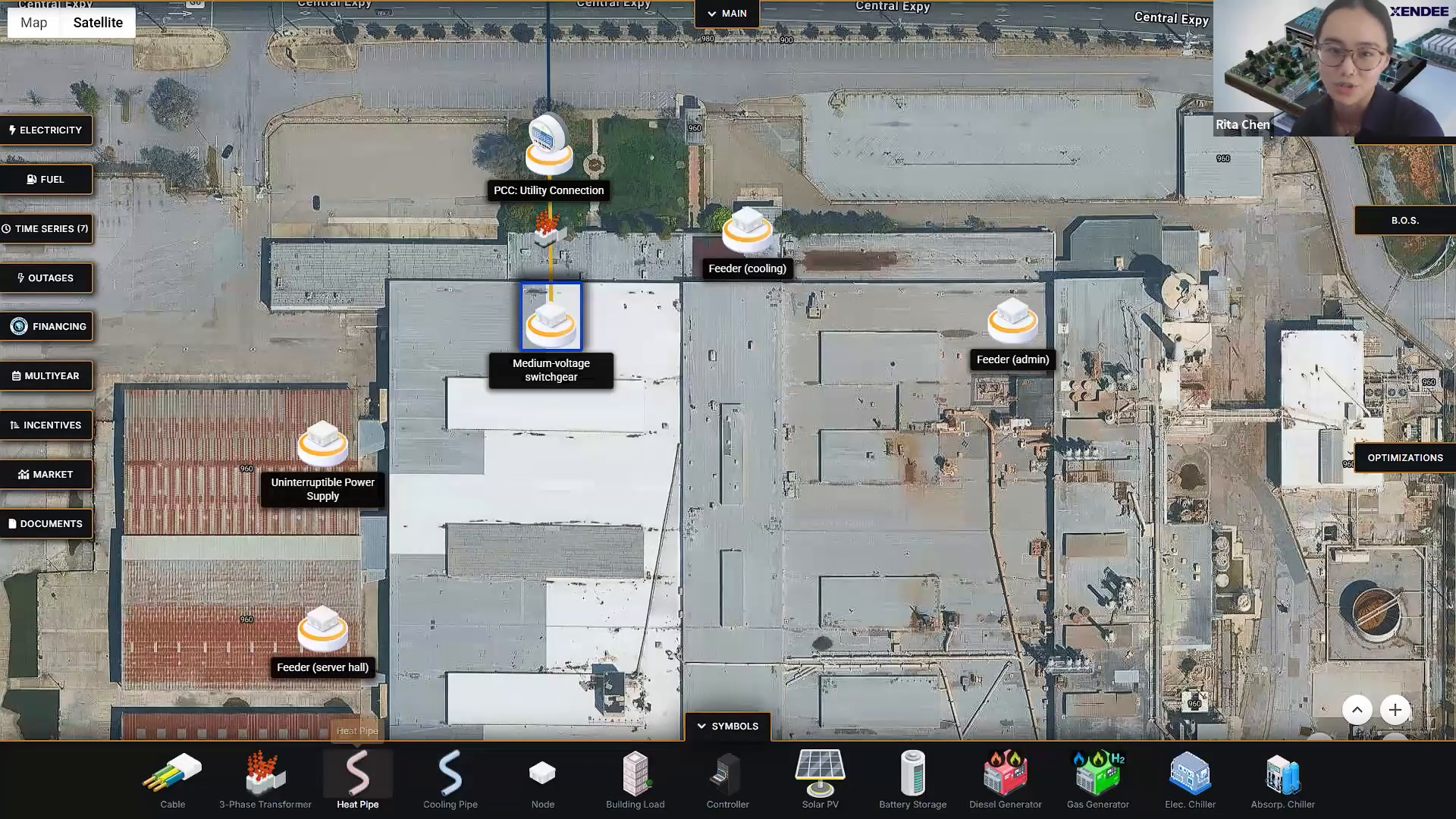
{"action": "left_click_drag", "start_coordinate": [265, 774], "coordinate": [590, 282]}
{"action": "left_click", "coordinate": [683, 421]}
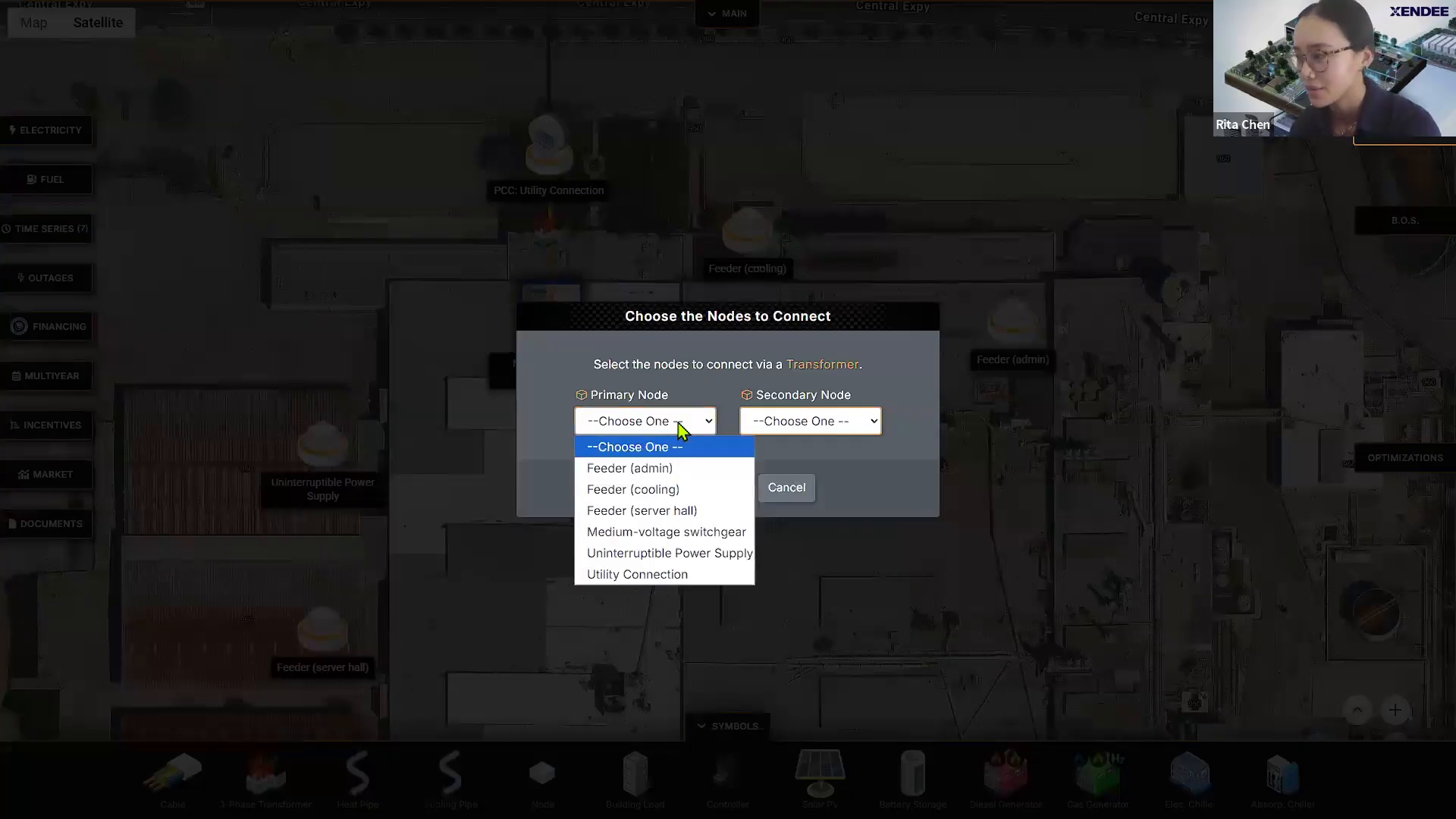
{"action": "left_click", "coordinate": [677, 535]}
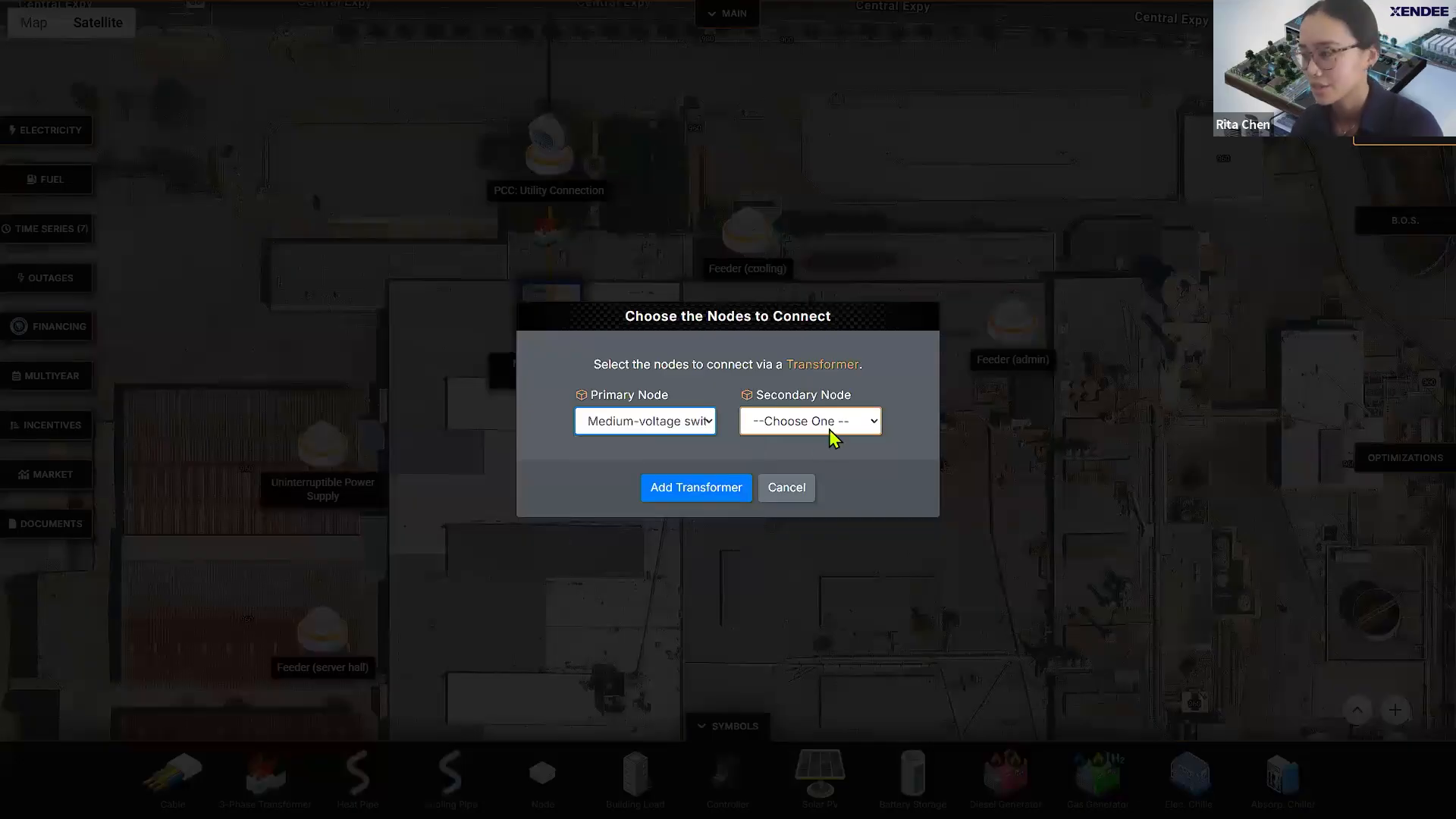
{"action": "left_click", "coordinate": [832, 426]}
{"action": "left_click", "coordinate": [845, 499]}
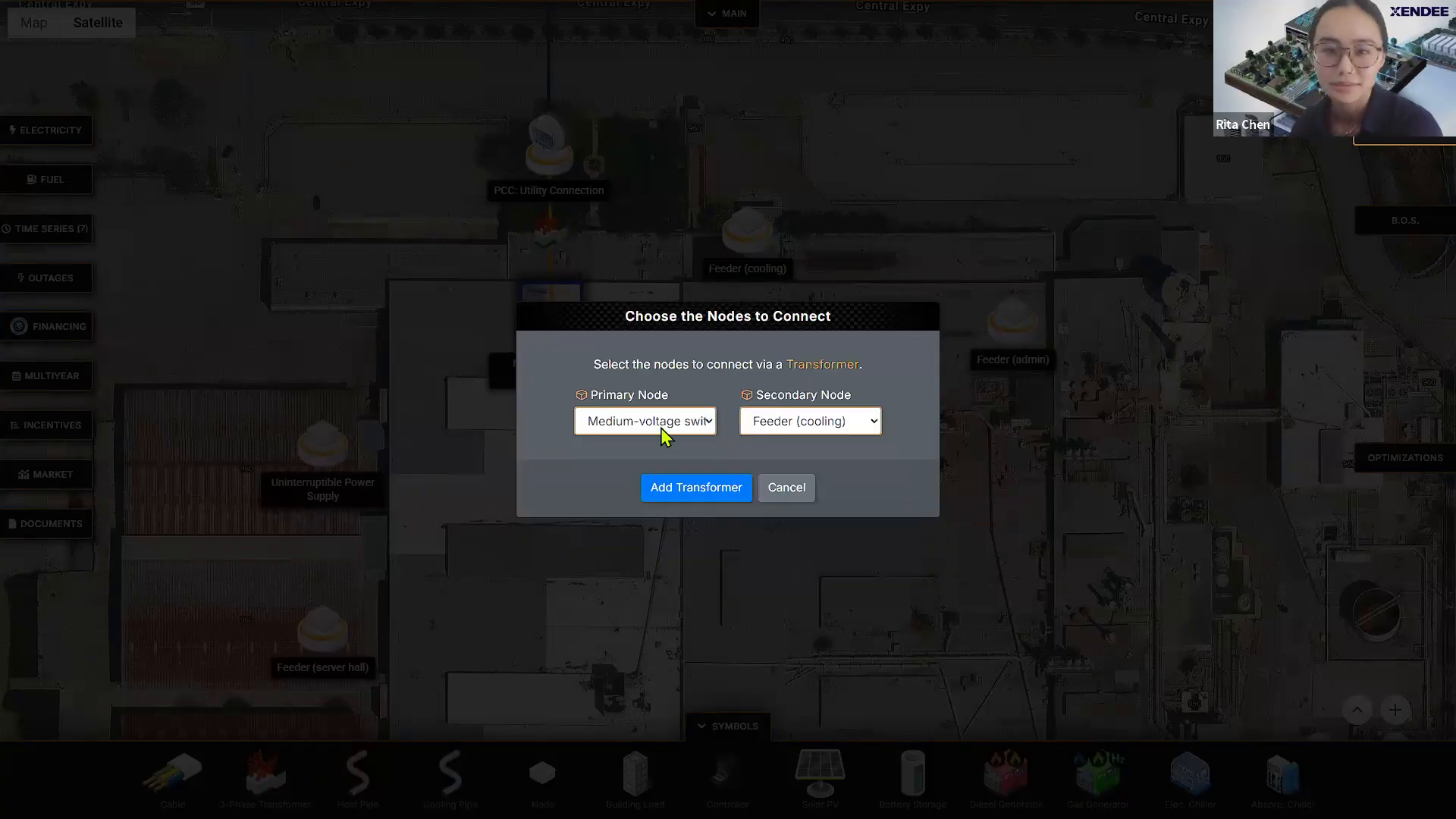
{"action": "left_click", "coordinate": [696, 487]}
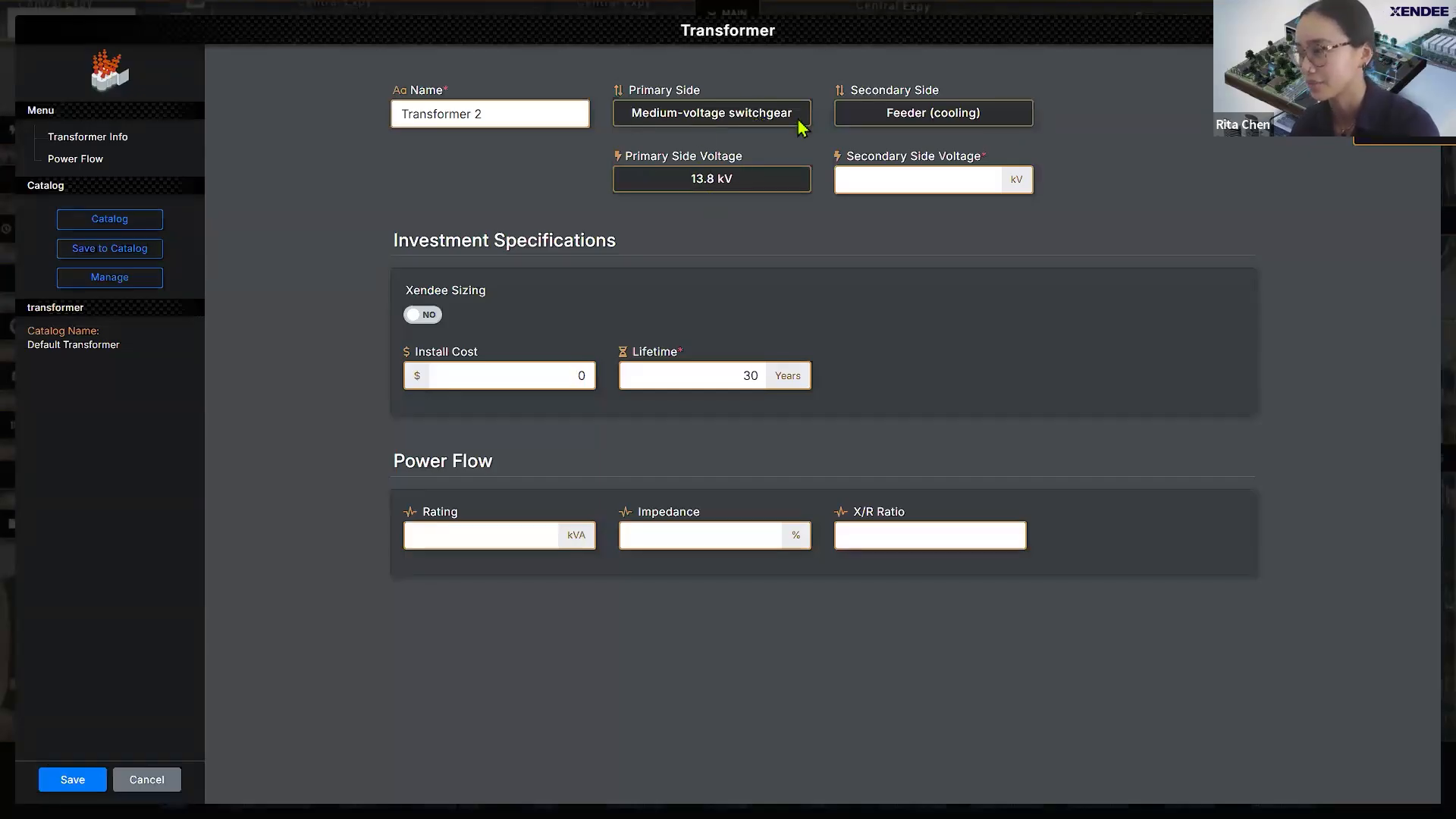
Step: Set the cooling feeder transformer's secondary side voltage to 0.48 kV, enable Xendee Sizing and save it
{"action": "left_click", "coordinate": [947, 185]}
{"action": "type", "text": "0.48"}
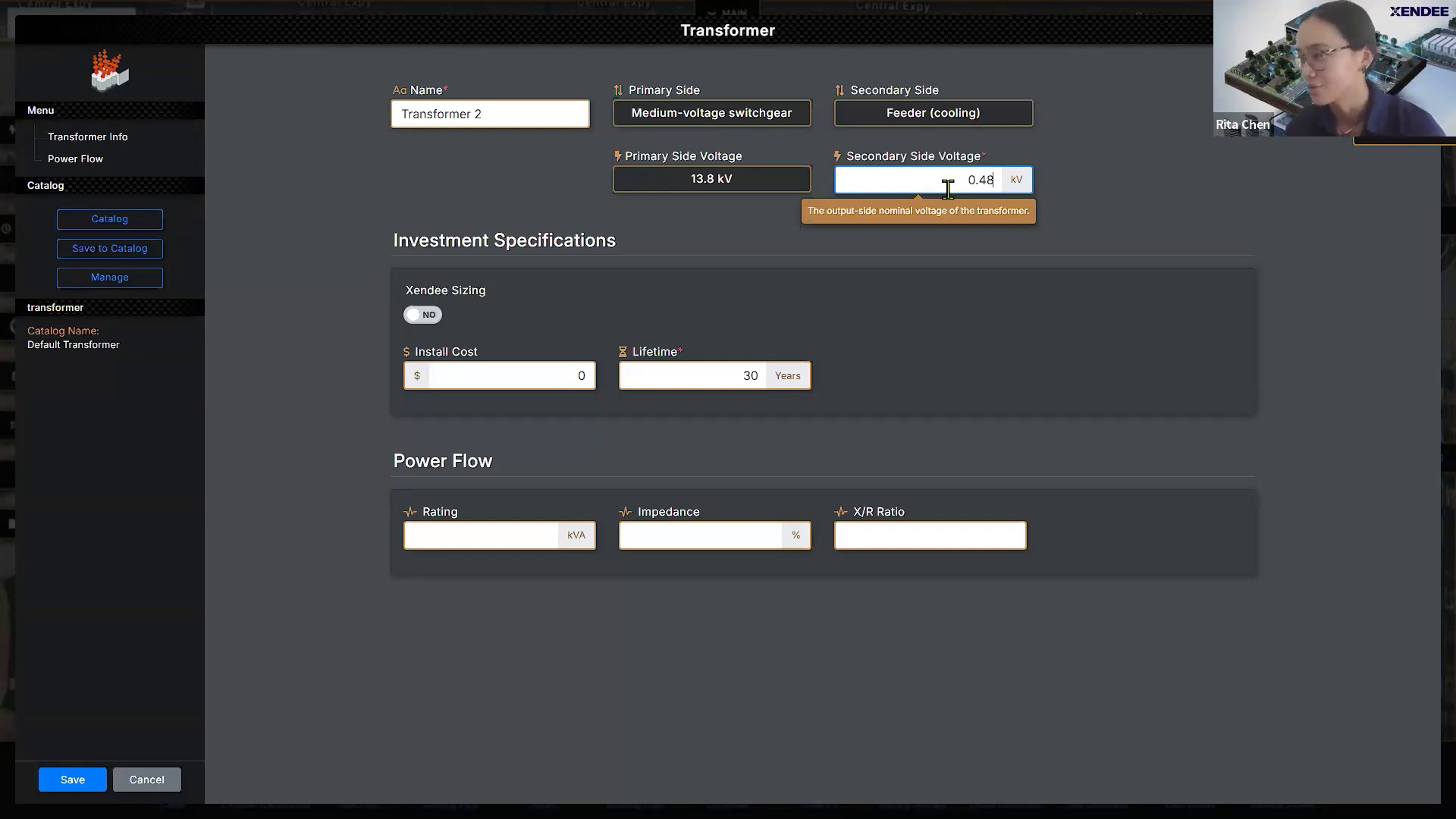
{"action": "left_click", "coordinate": [1149, 195]}
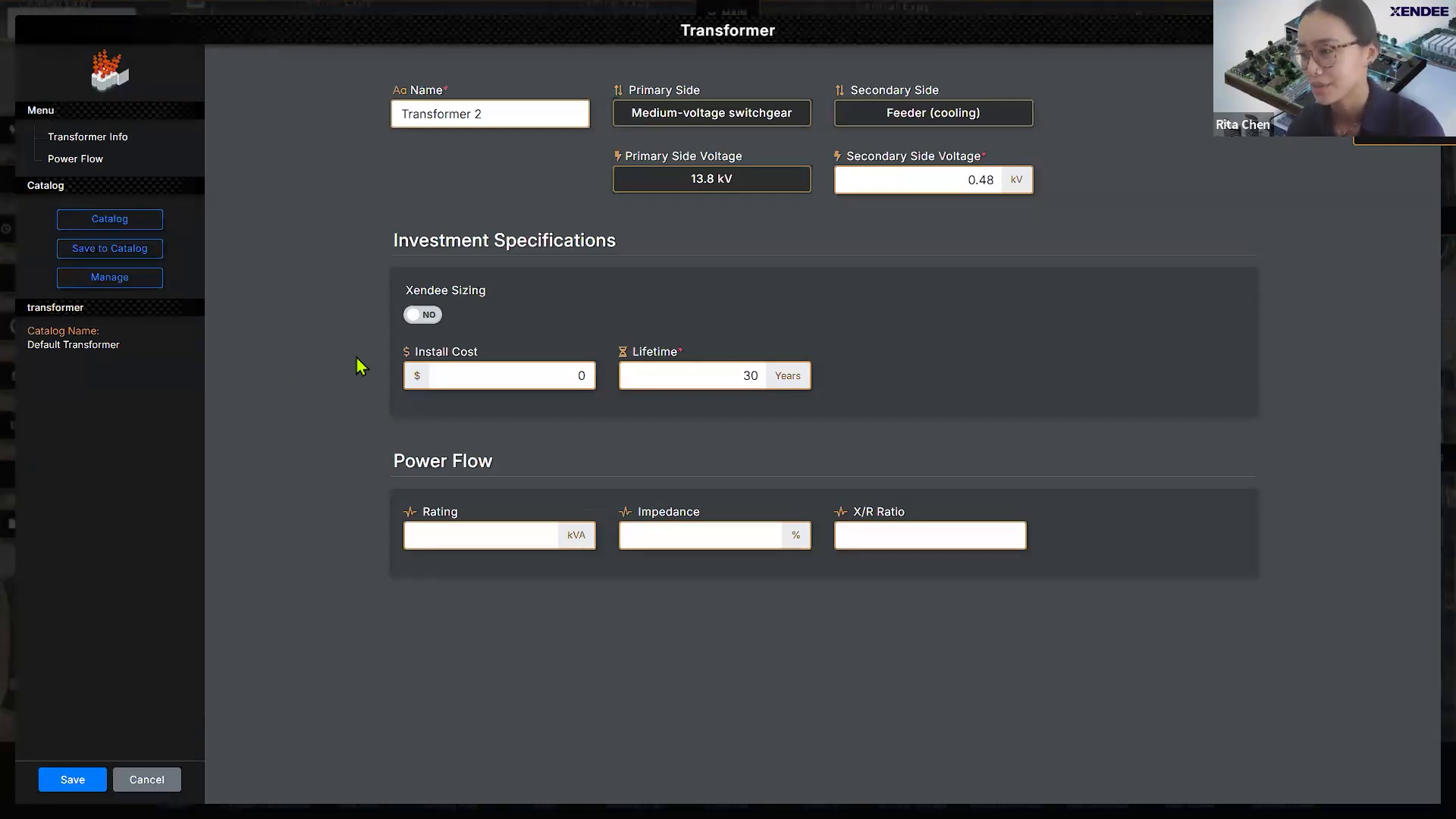
{"action": "left_click", "coordinate": [417, 315]}
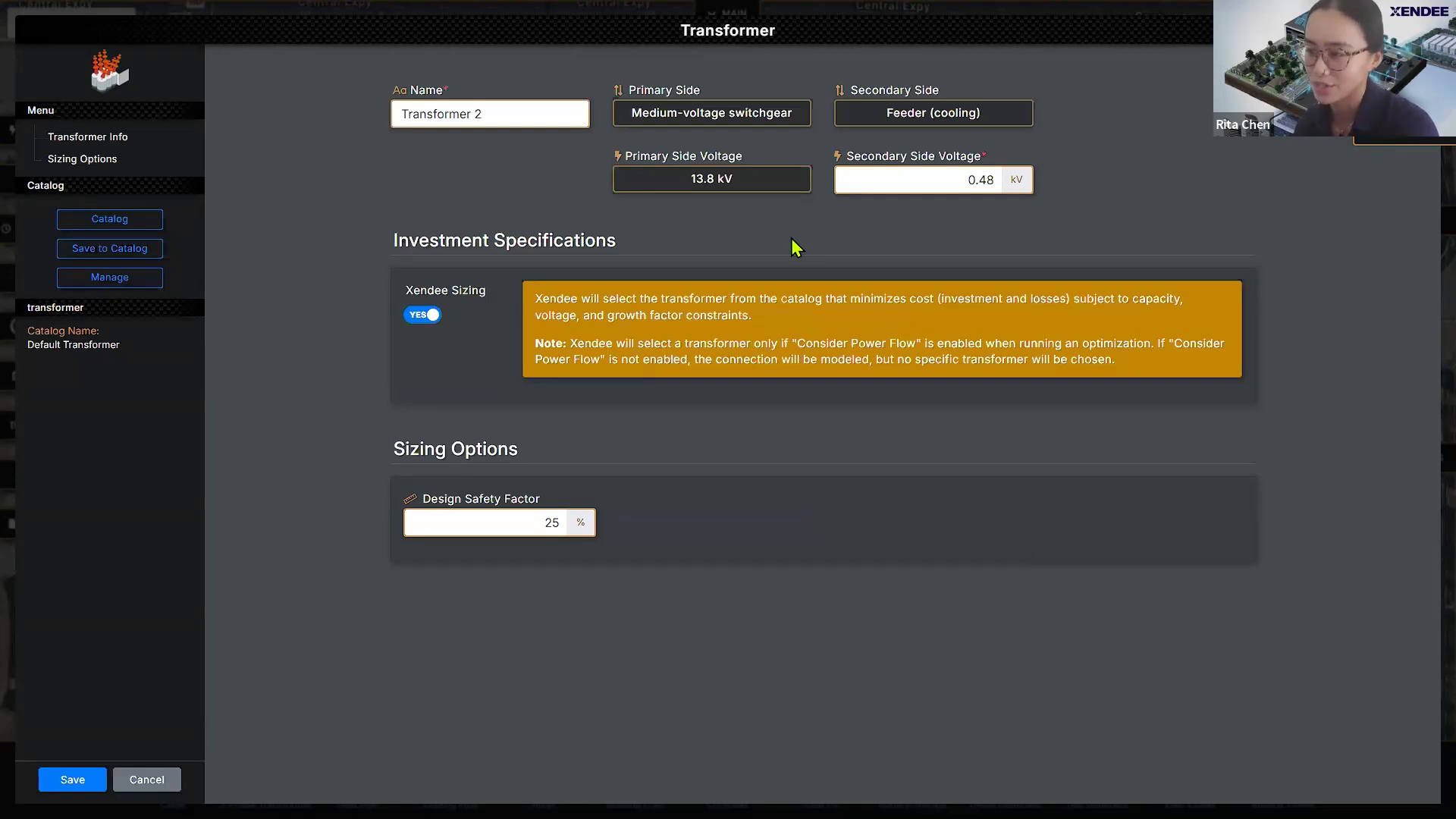
{"action": "left_click", "coordinate": [78, 779]}
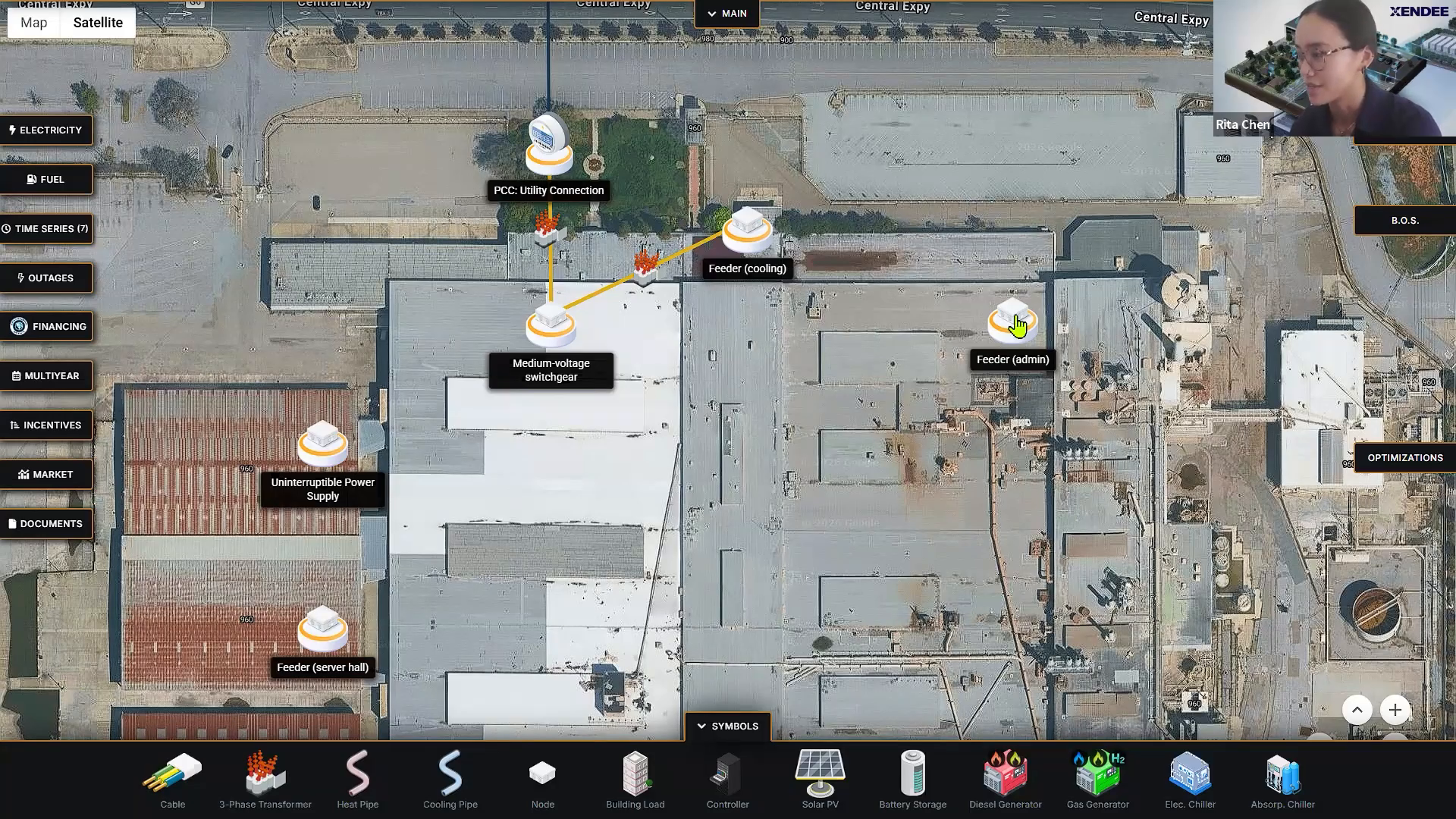
Step: Add a 3-phase transformer with Medium-voltage switchgear as the primary node and Feeder (admin) as the secondary node
{"action": "left_click", "coordinate": [276, 780]}
{"action": "left_click", "coordinate": [640, 423]}
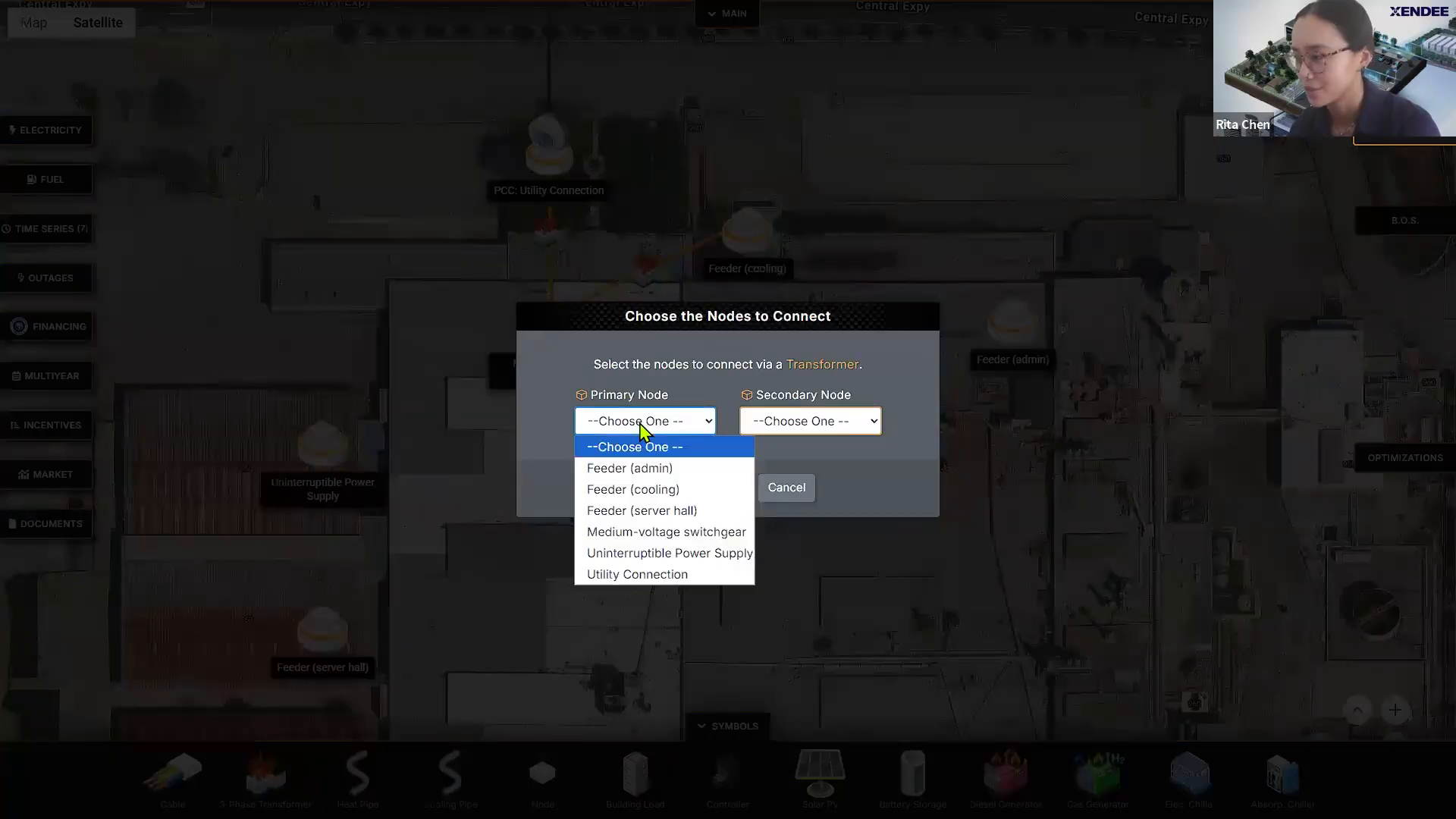
{"action": "left_click", "coordinate": [658, 528]}
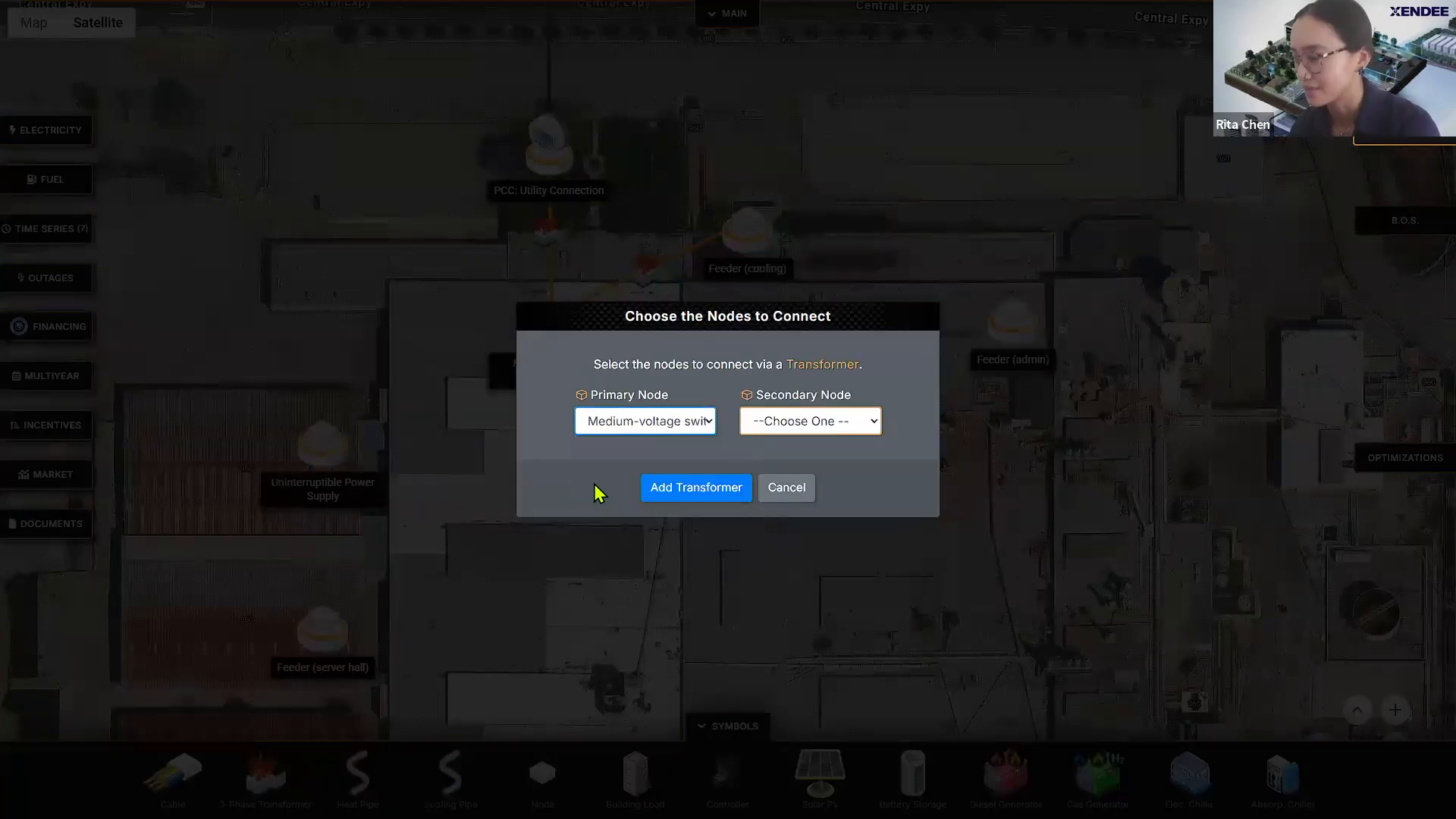
{"action": "left_click", "coordinate": [830, 422]}
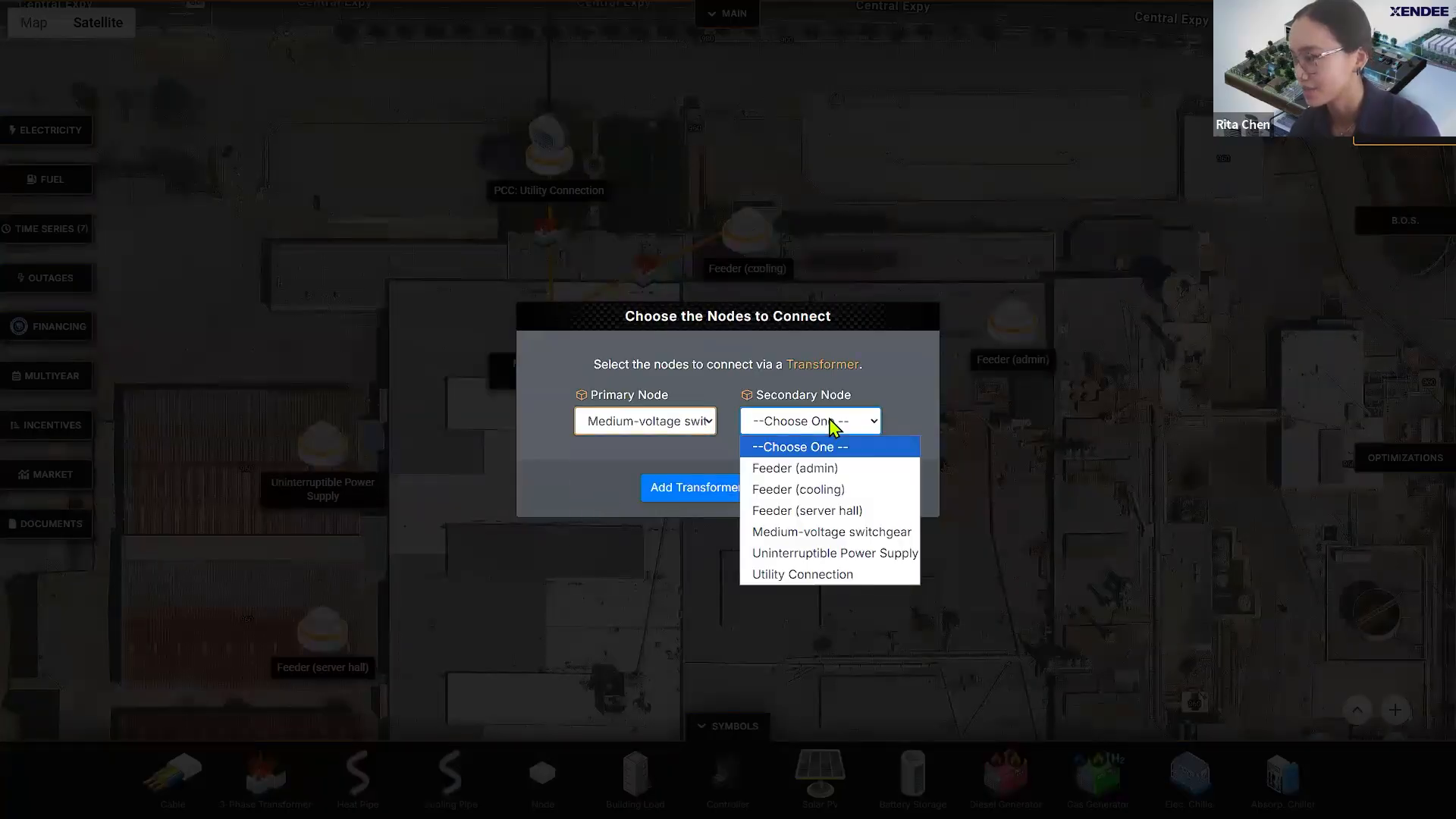
{"action": "left_click", "coordinate": [844, 472]}
{"action": "left_click", "coordinate": [693, 489]}
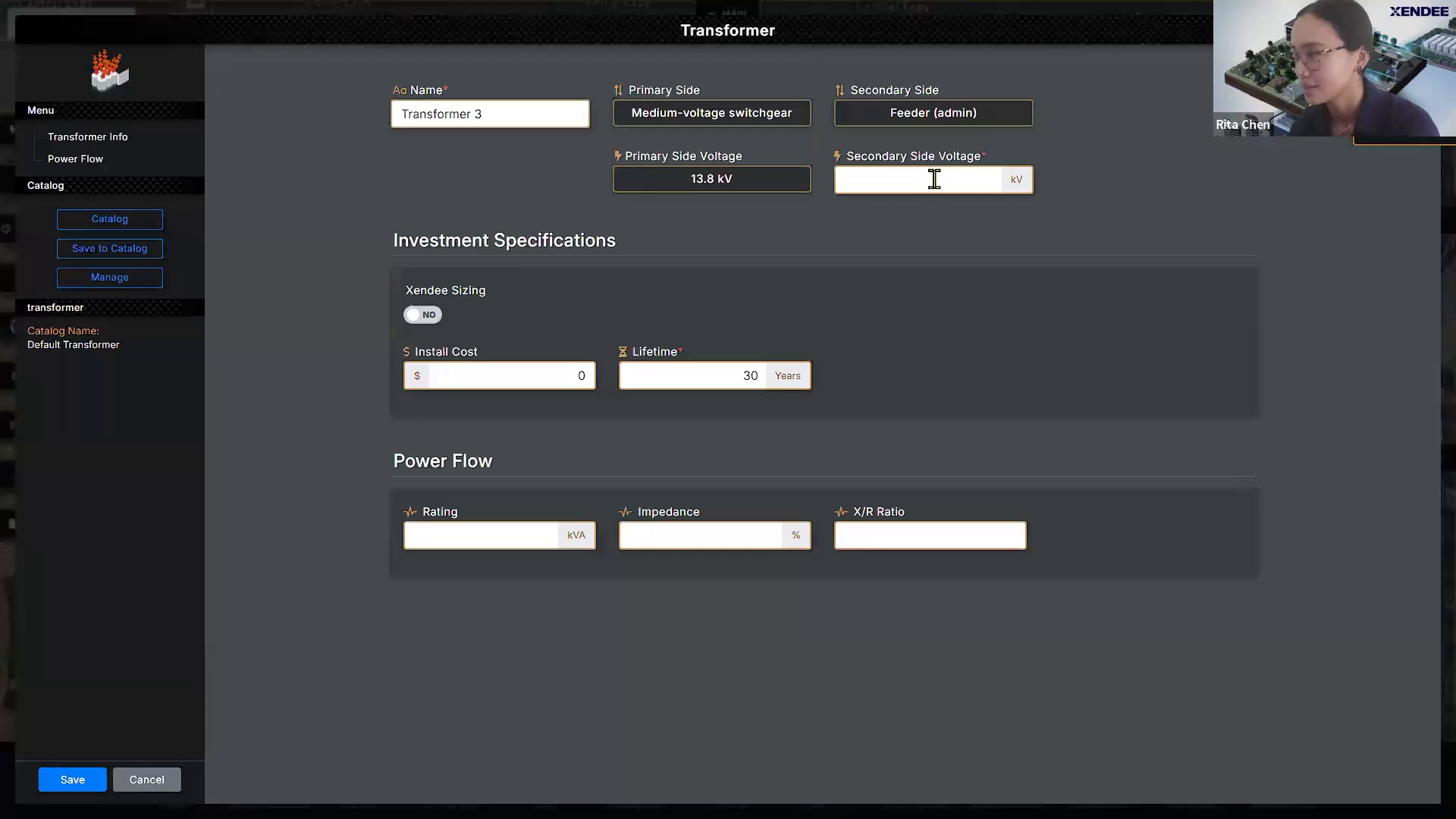
Step: Set the admin feeder transformer's secondary side voltage to 0.48 kV, enable Xendee Sizing and save it
{"action": "left_click", "coordinate": [934, 179]}
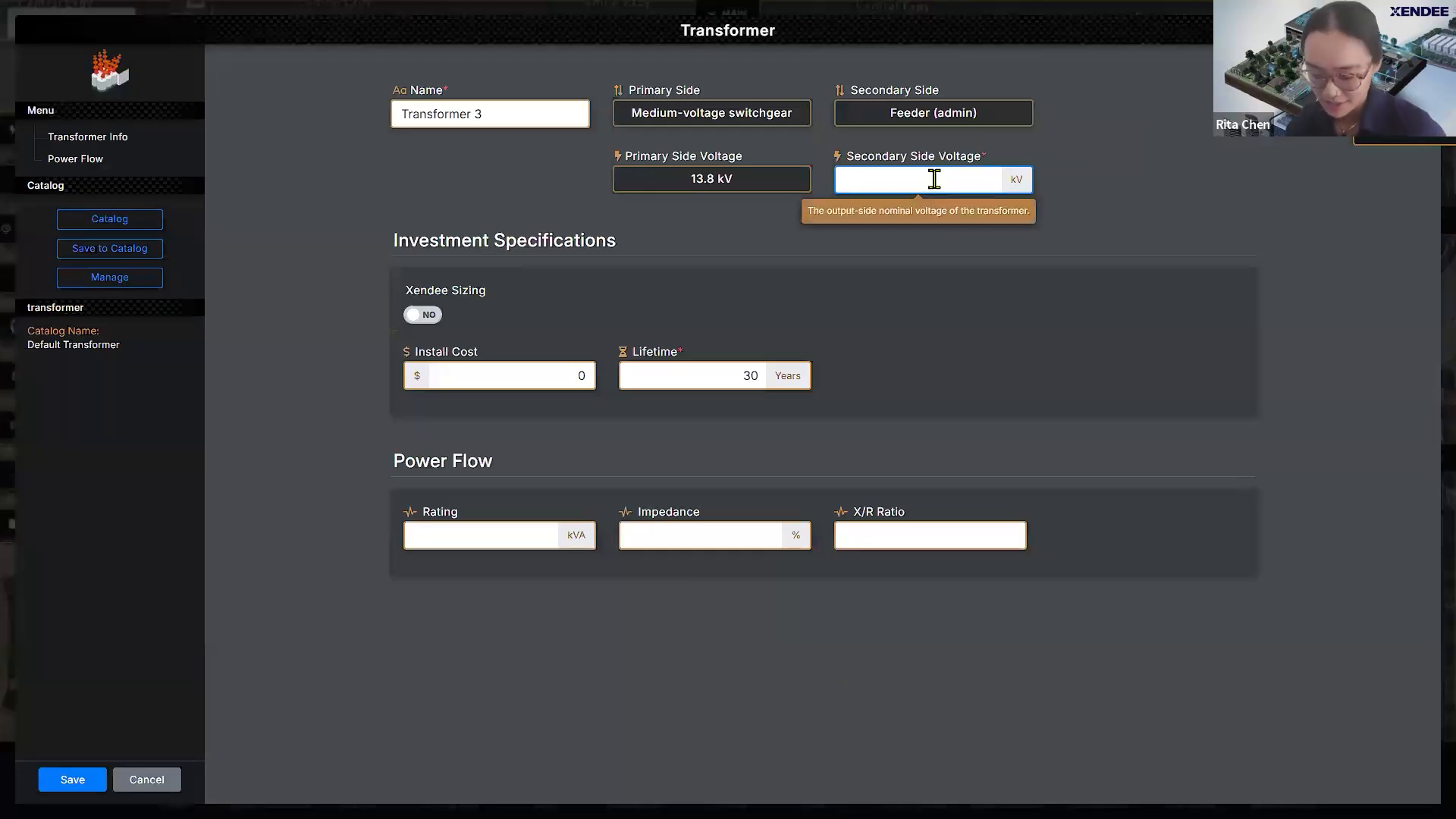
{"action": "type", "text": "0.48"}
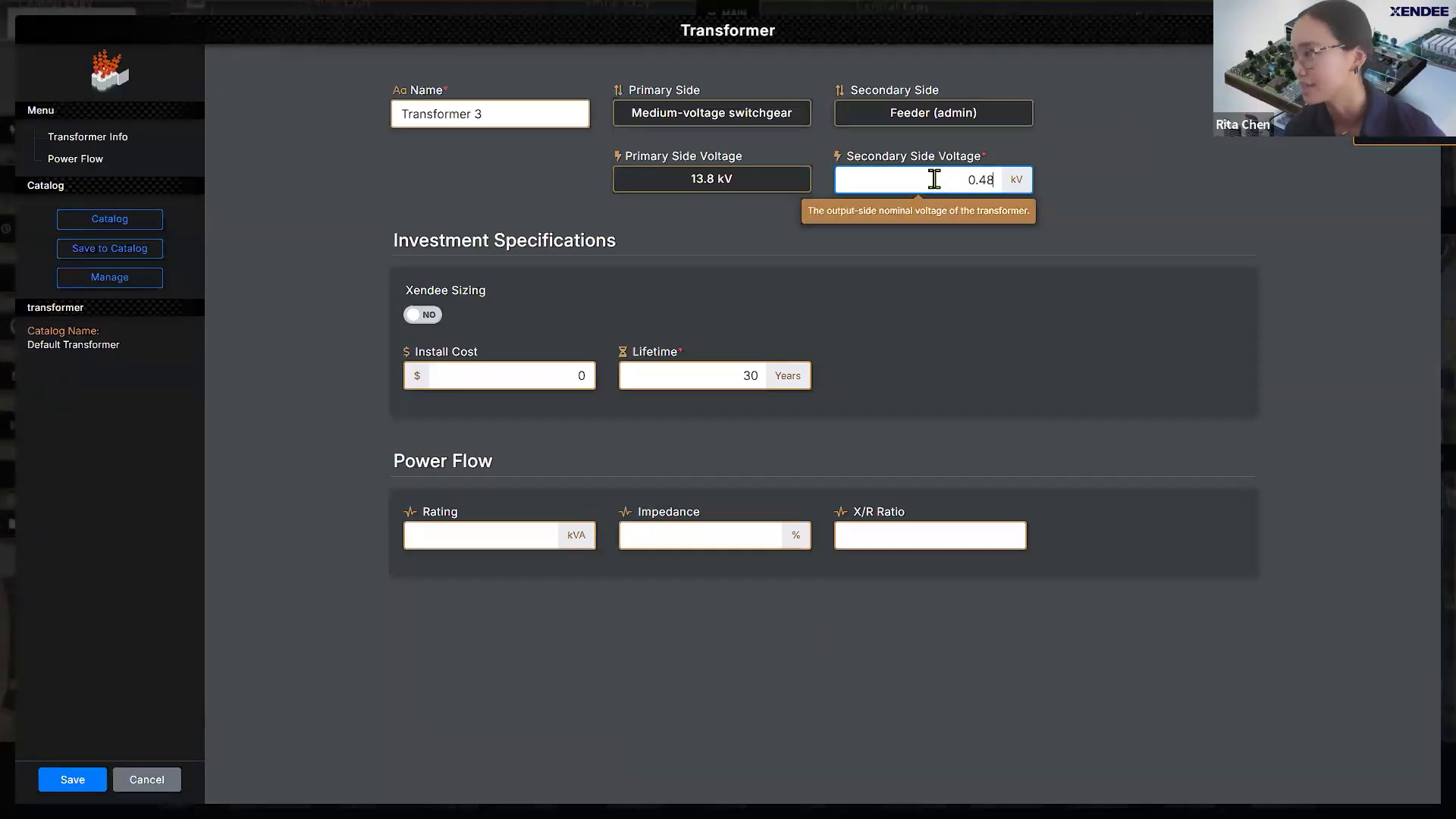
{"action": "left_click", "coordinate": [1240, 209]}
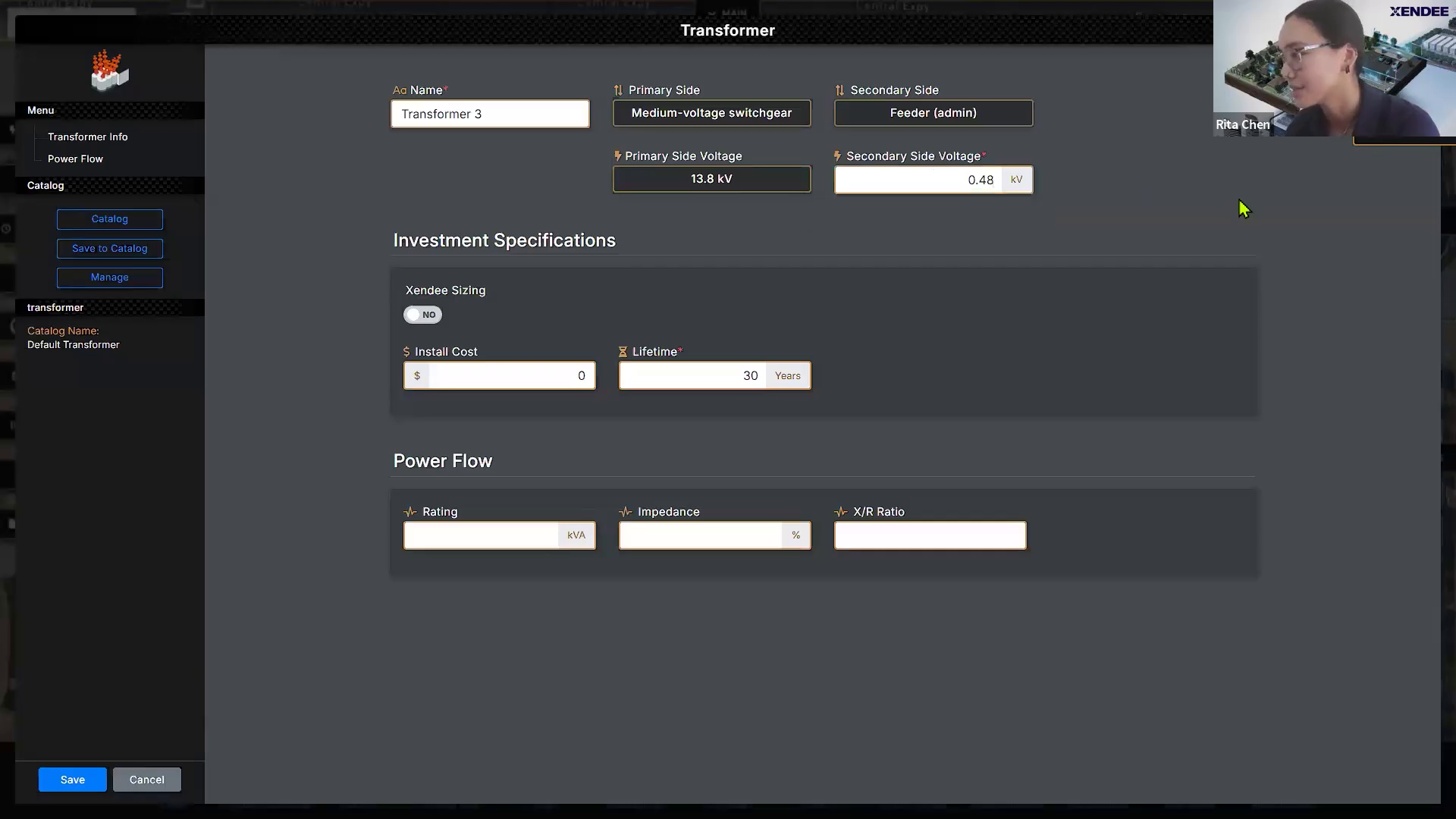
{"action": "left_click", "coordinate": [422, 314]}
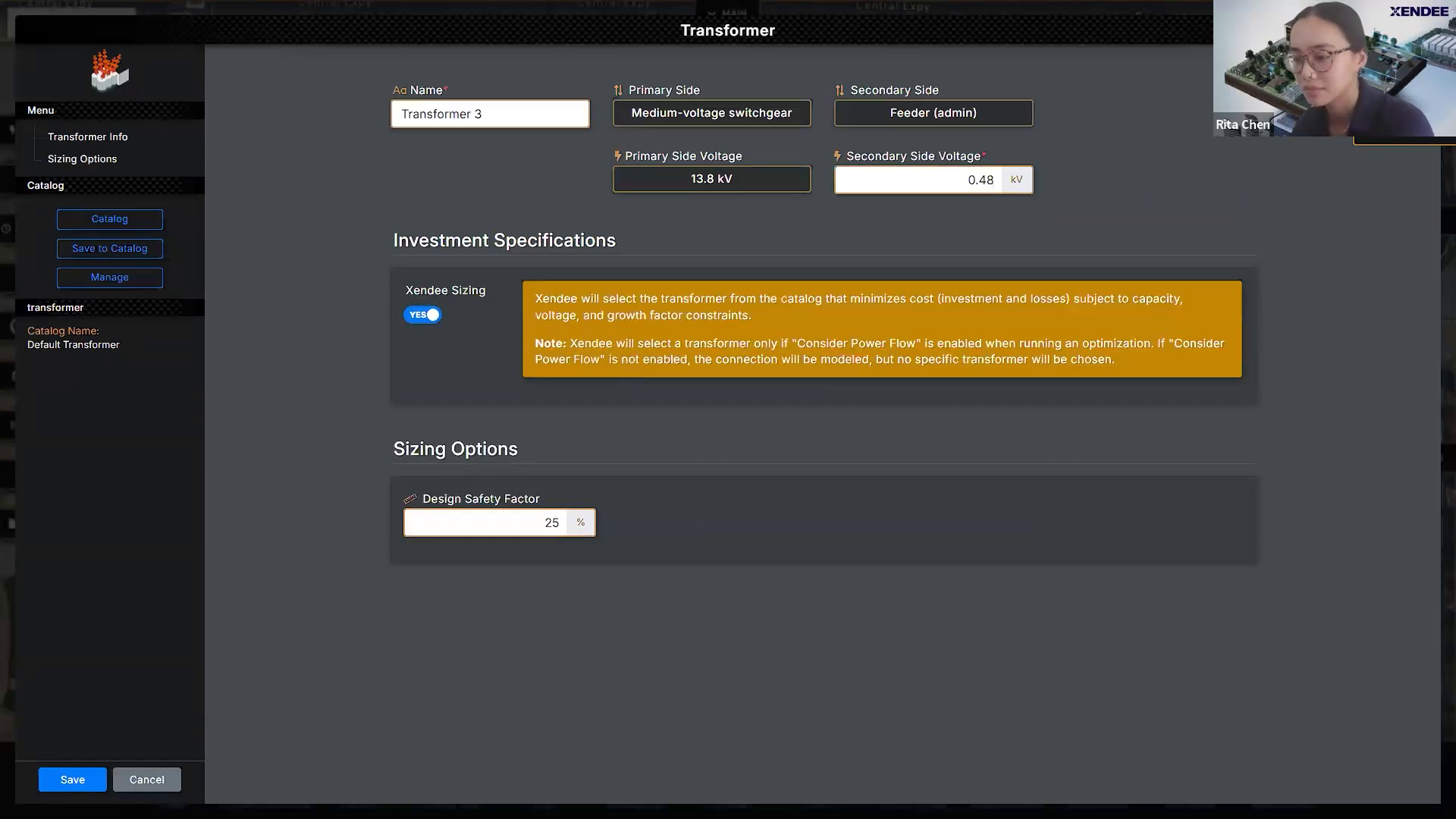
{"action": "left_click", "coordinate": [47, 781]}
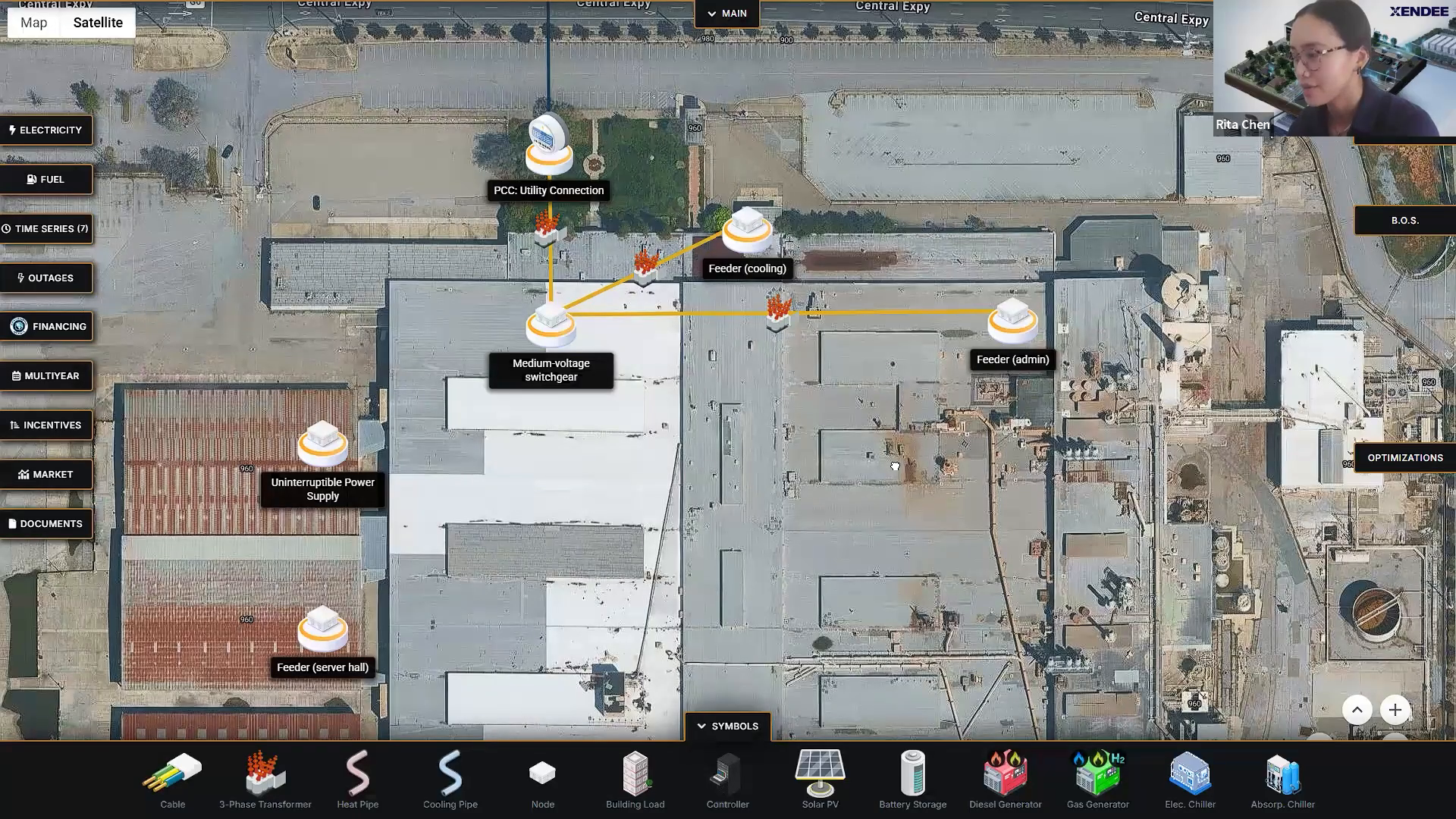
Step: Shift the Feeder (server hall) node slightly north, closer to the Uninterruptible Power Supply node
{"action": "left_click_drag", "start_coordinate": [895, 466], "coordinate": [856, 451]}
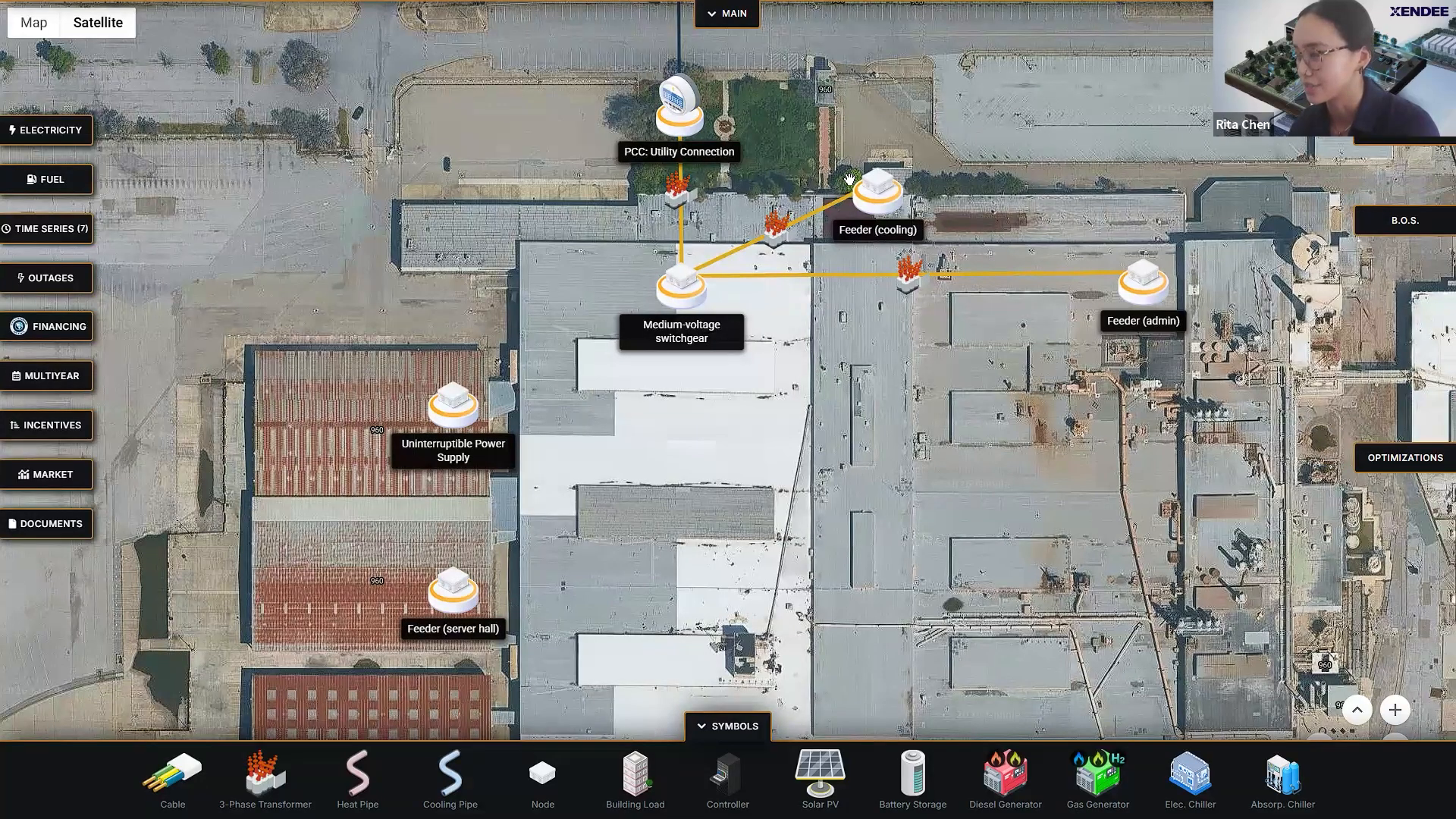
{"action": "left_click_drag", "start_coordinate": [1135, 255], "coordinate": [1169, 236]}
{"action": "left_click_drag", "start_coordinate": [797, 424], "coordinate": [844, 394]}
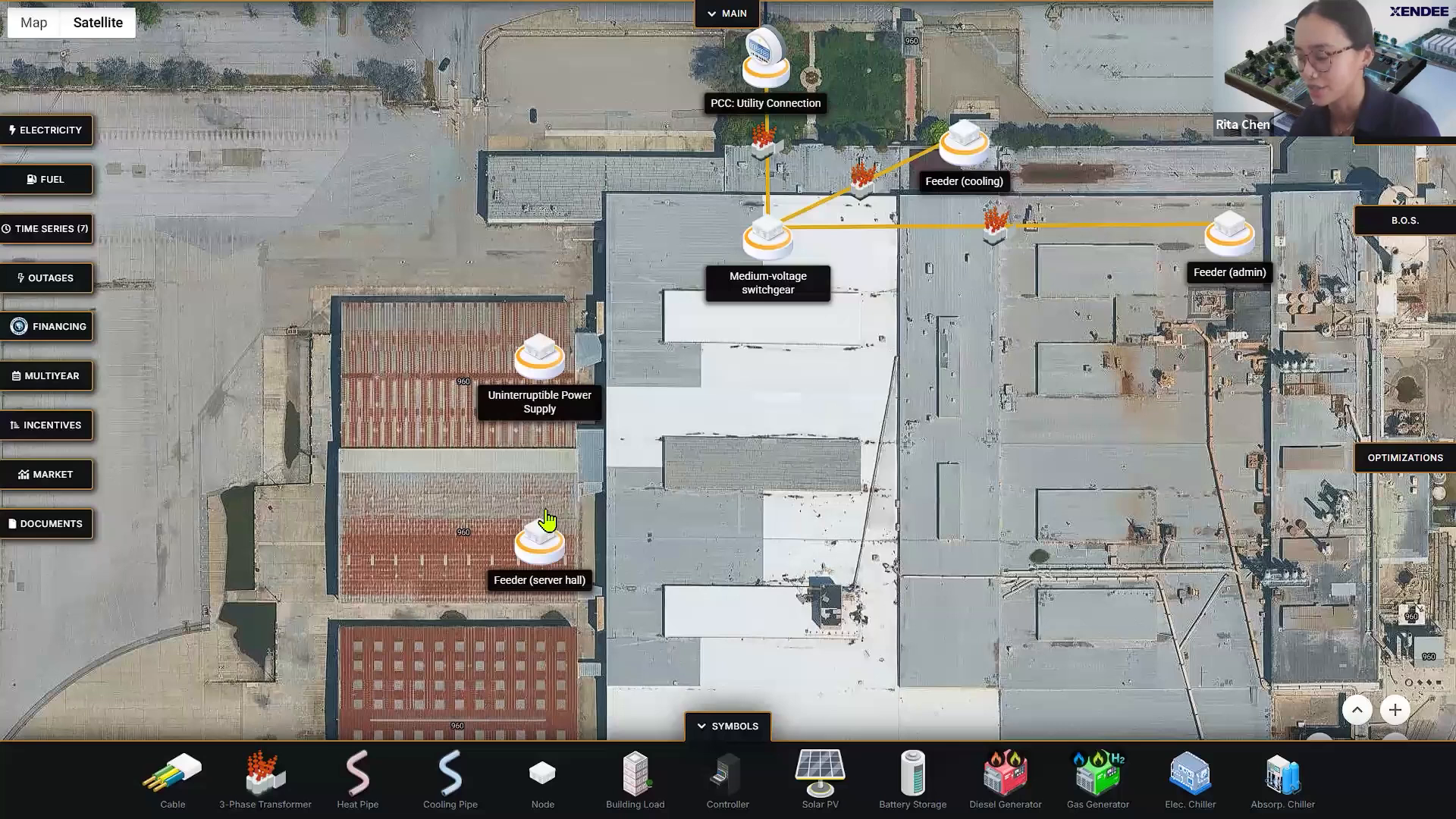
{"action": "left_click_drag", "start_coordinate": [548, 530], "coordinate": [545, 498]}
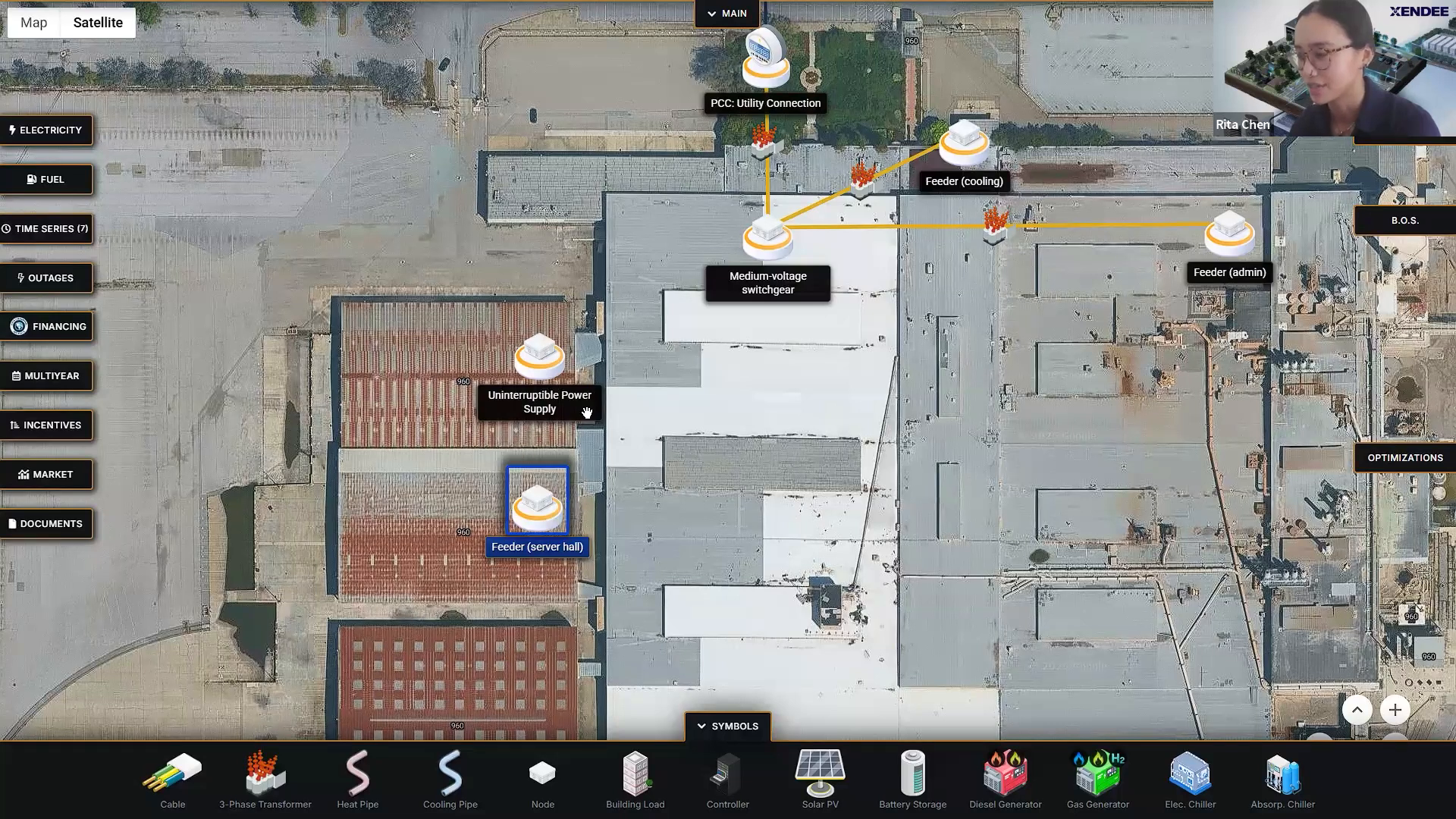
{"action": "left_click", "coordinate": [522, 475]}
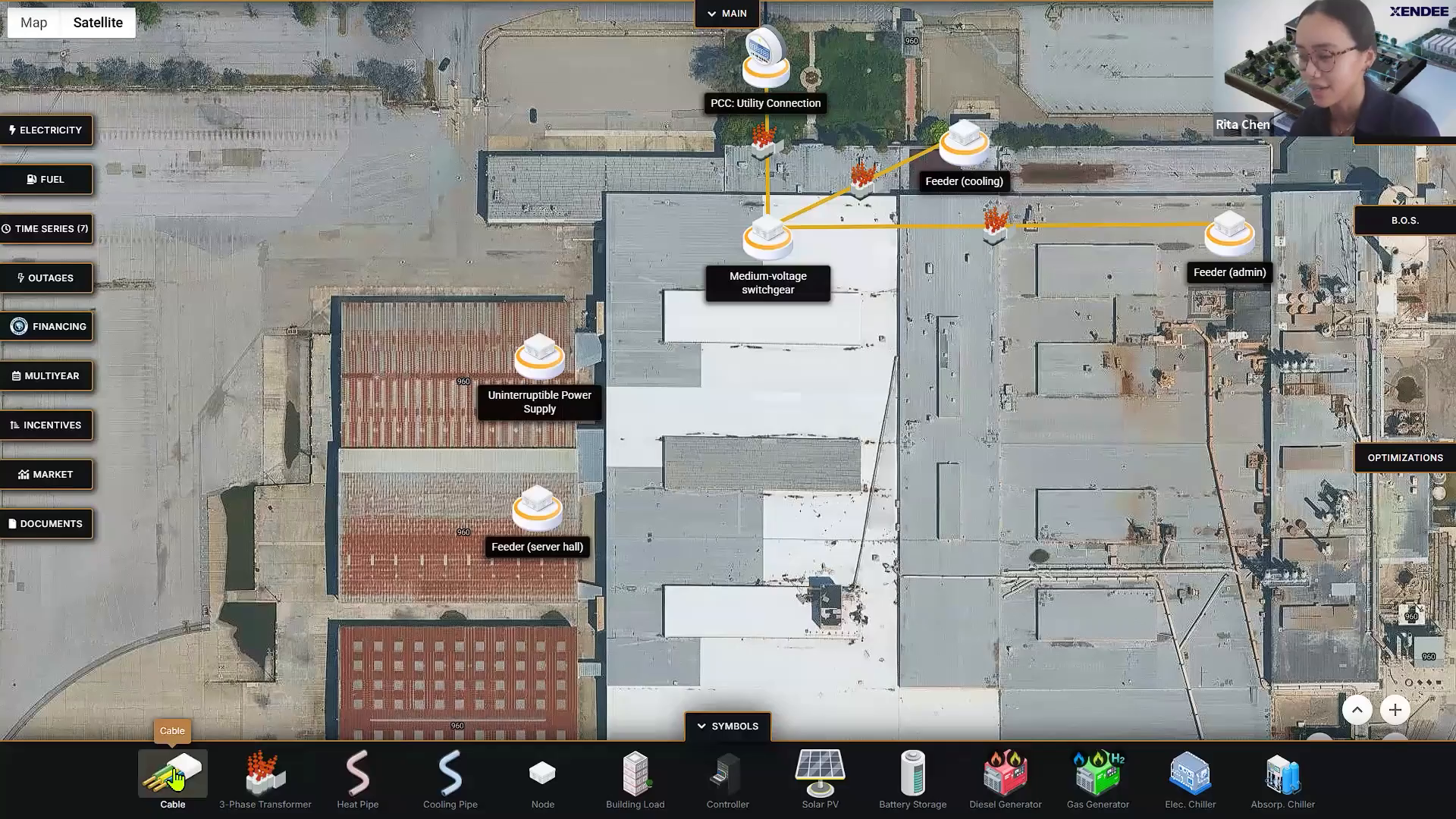
Step: Add a cable from the Medium-voltage switchgear node to the Uninterruptible Power Supply node
{"action": "left_click", "coordinate": [174, 778]}
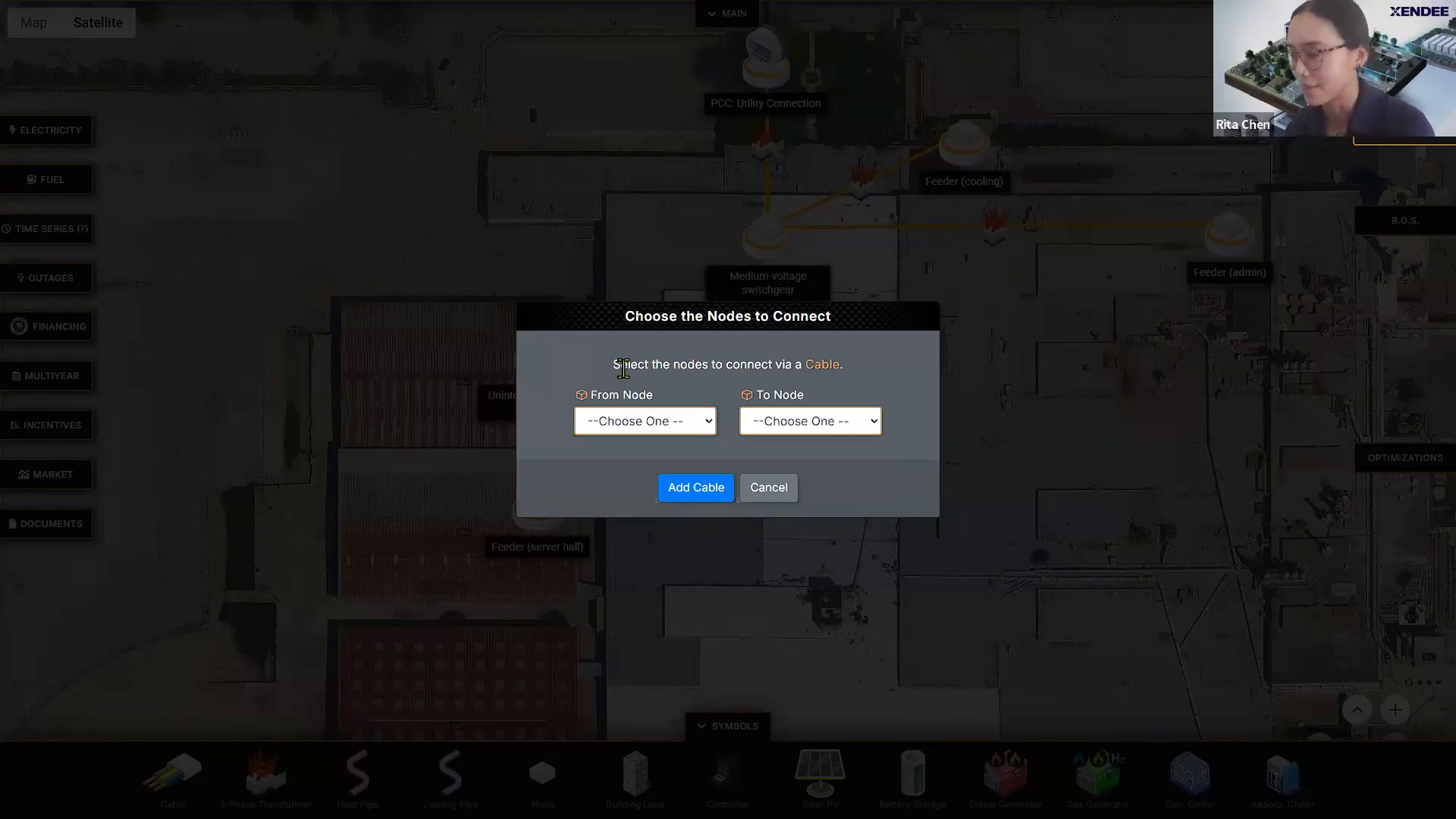
{"action": "left_click", "coordinate": [620, 426]}
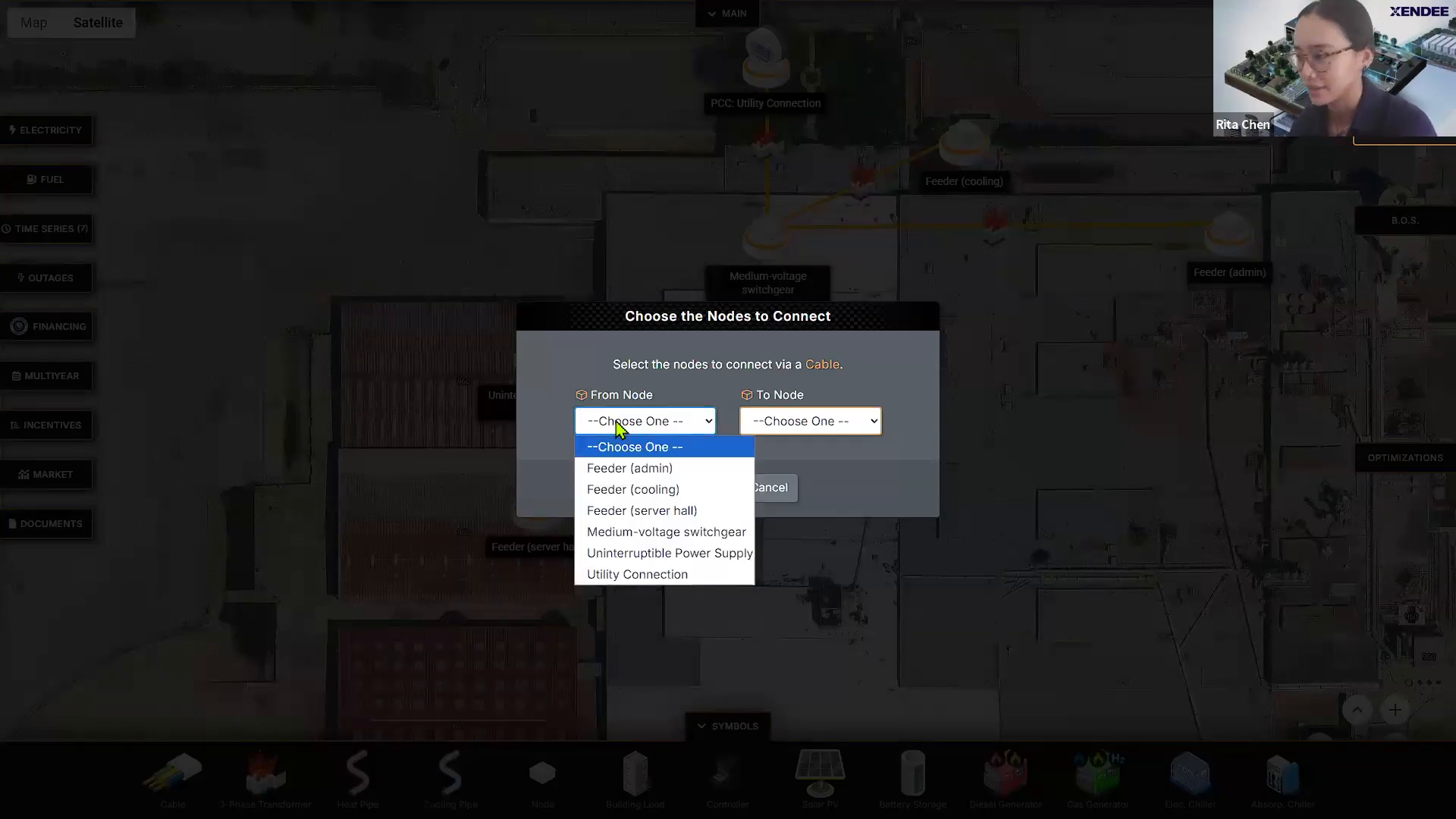
{"action": "left_click", "coordinate": [651, 531]}
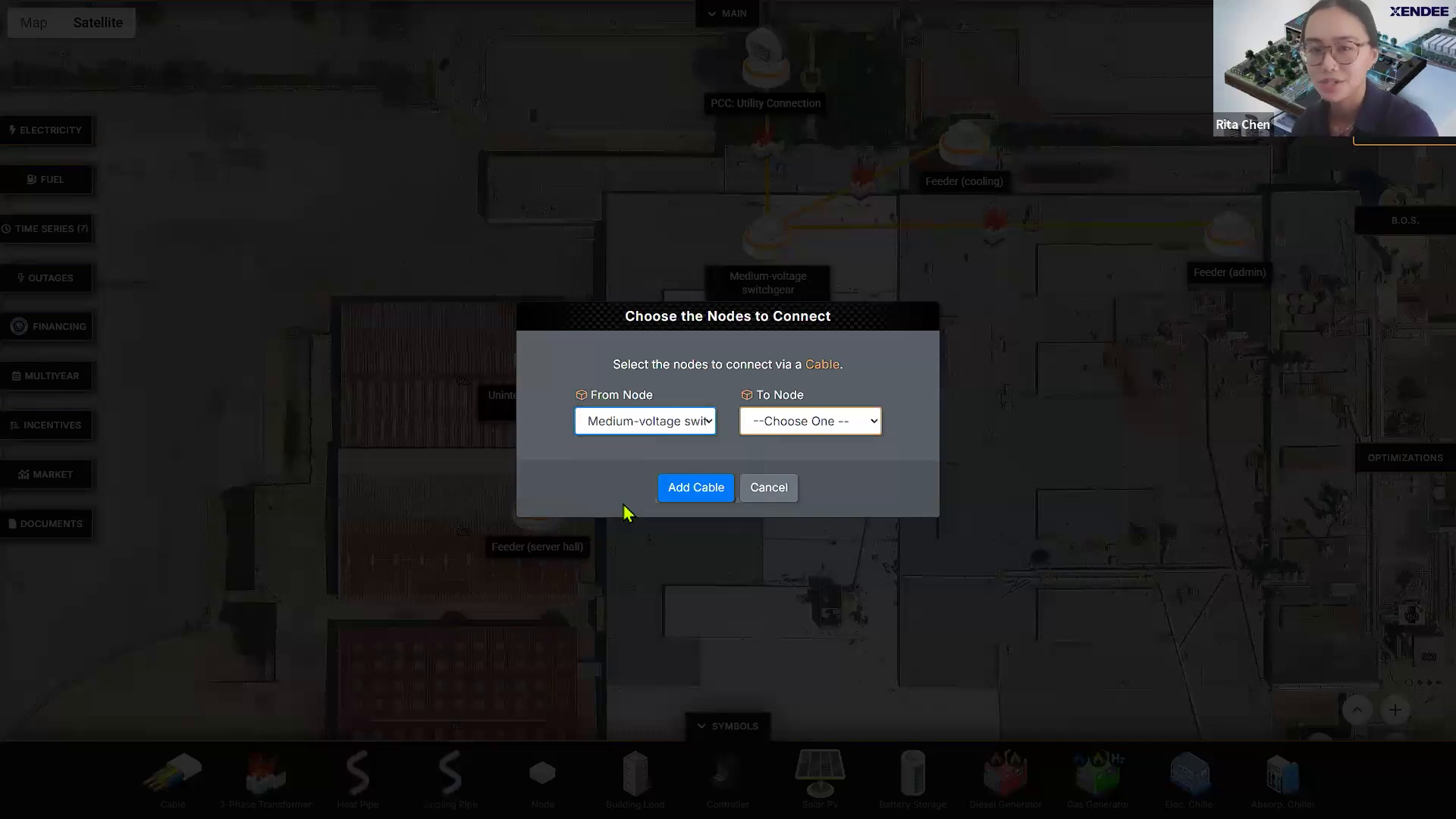
{"action": "left_click", "coordinate": [855, 423]}
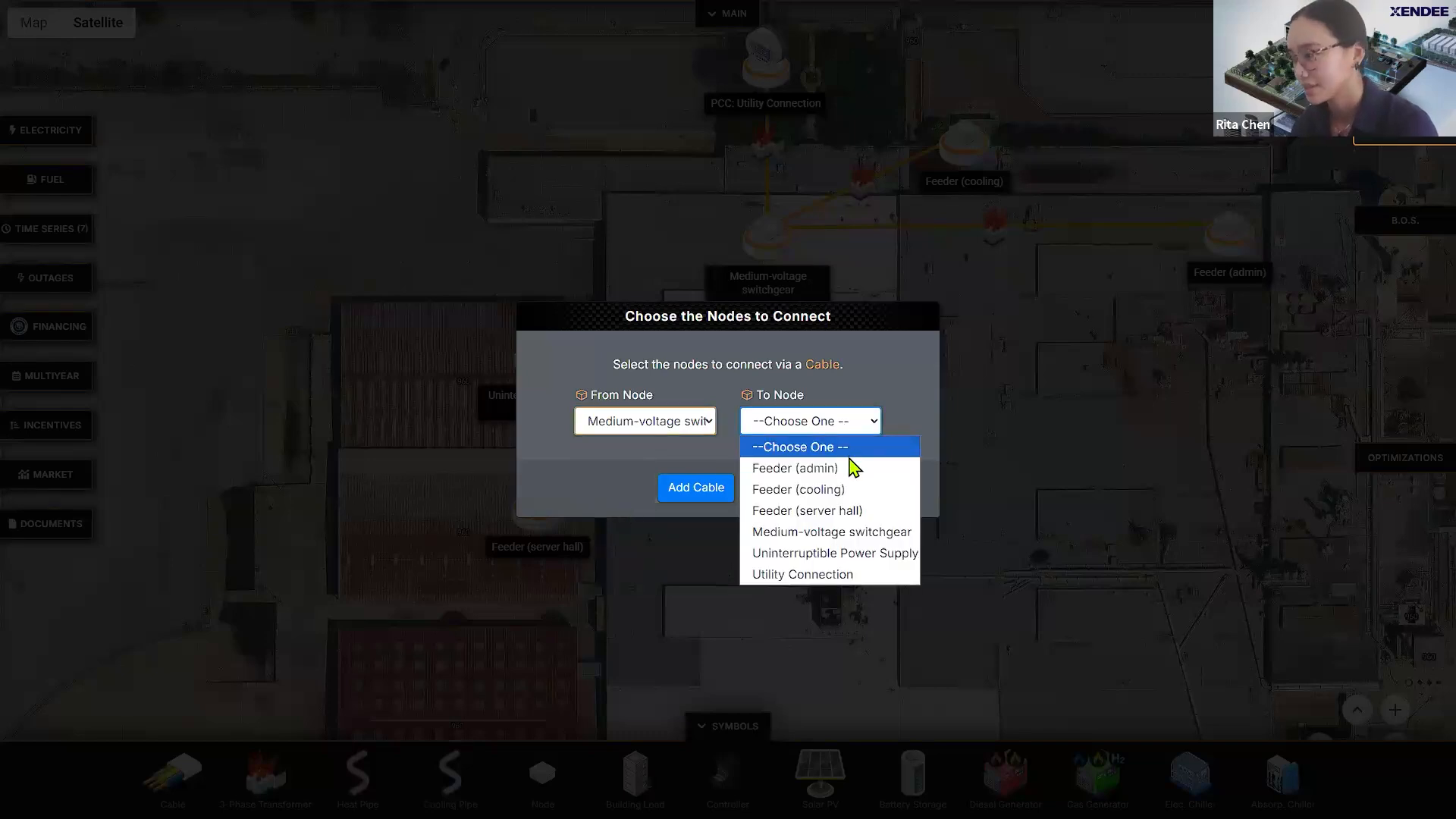
{"action": "left_click", "coordinate": [848, 555]}
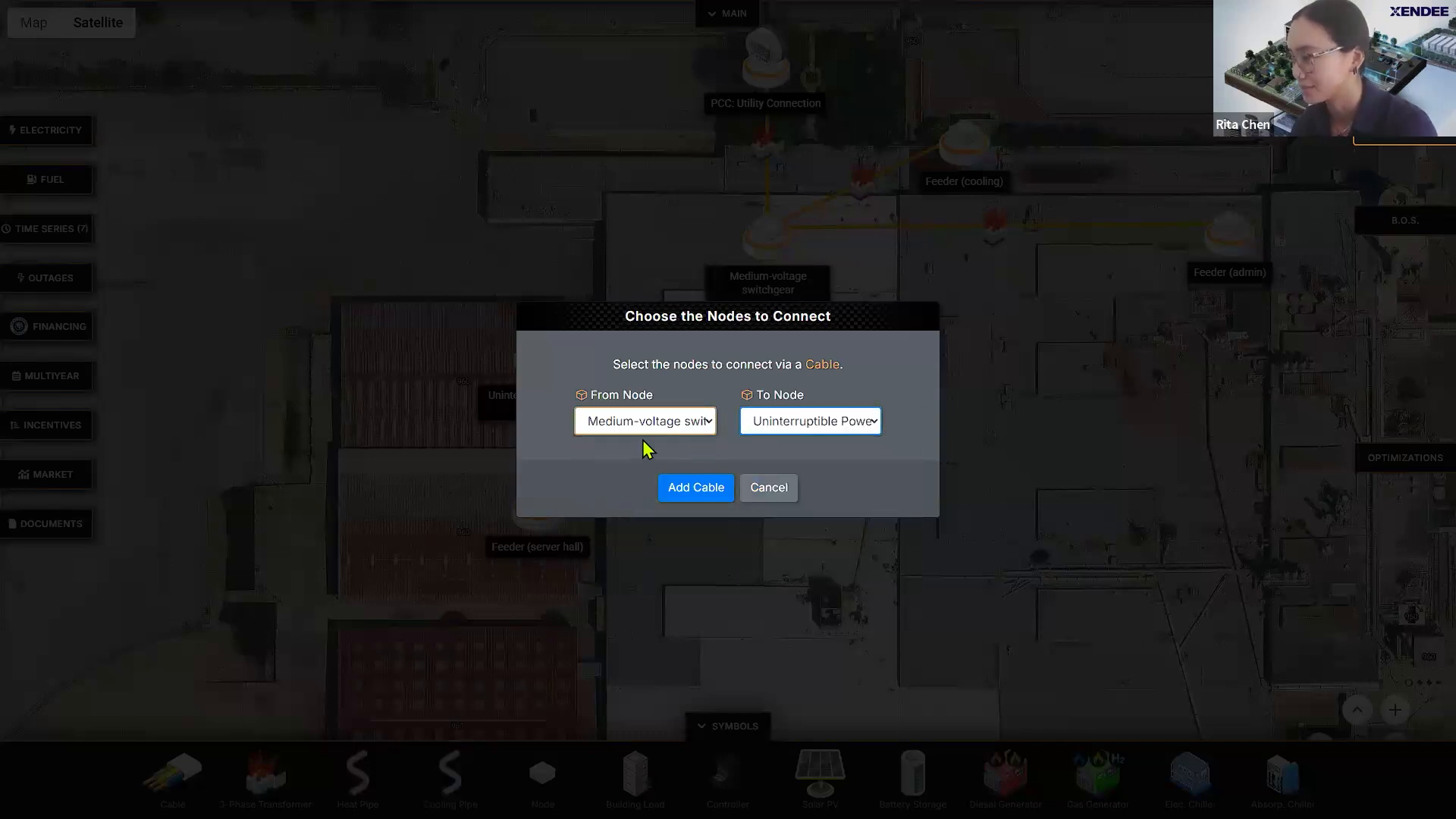
{"action": "left_click", "coordinate": [689, 488]}
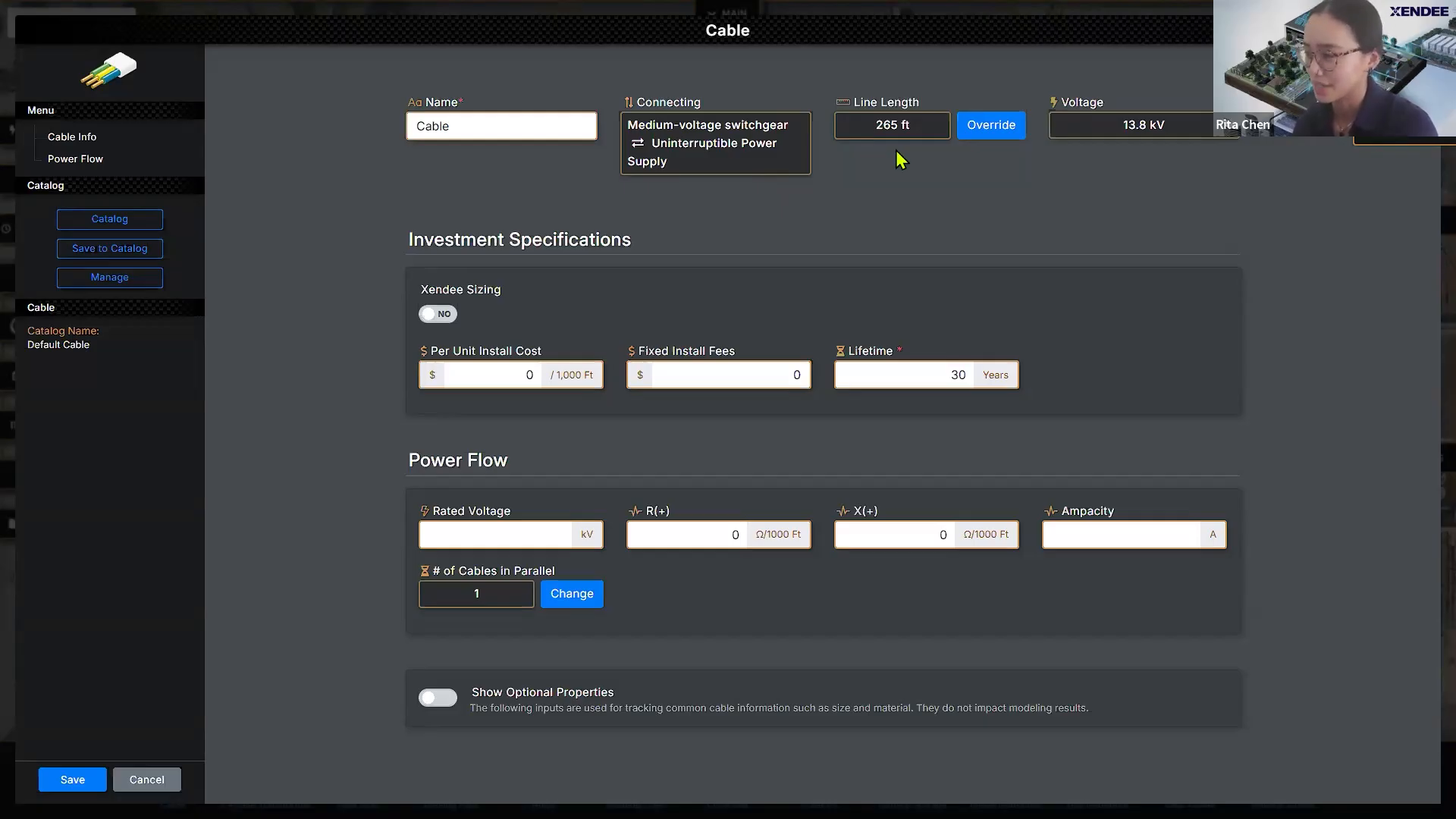
Step: Switch the cable's line length to a manual override and back to the length calculated from the node coordinates
{"action": "mouse_move", "coordinate": [916, 522]}
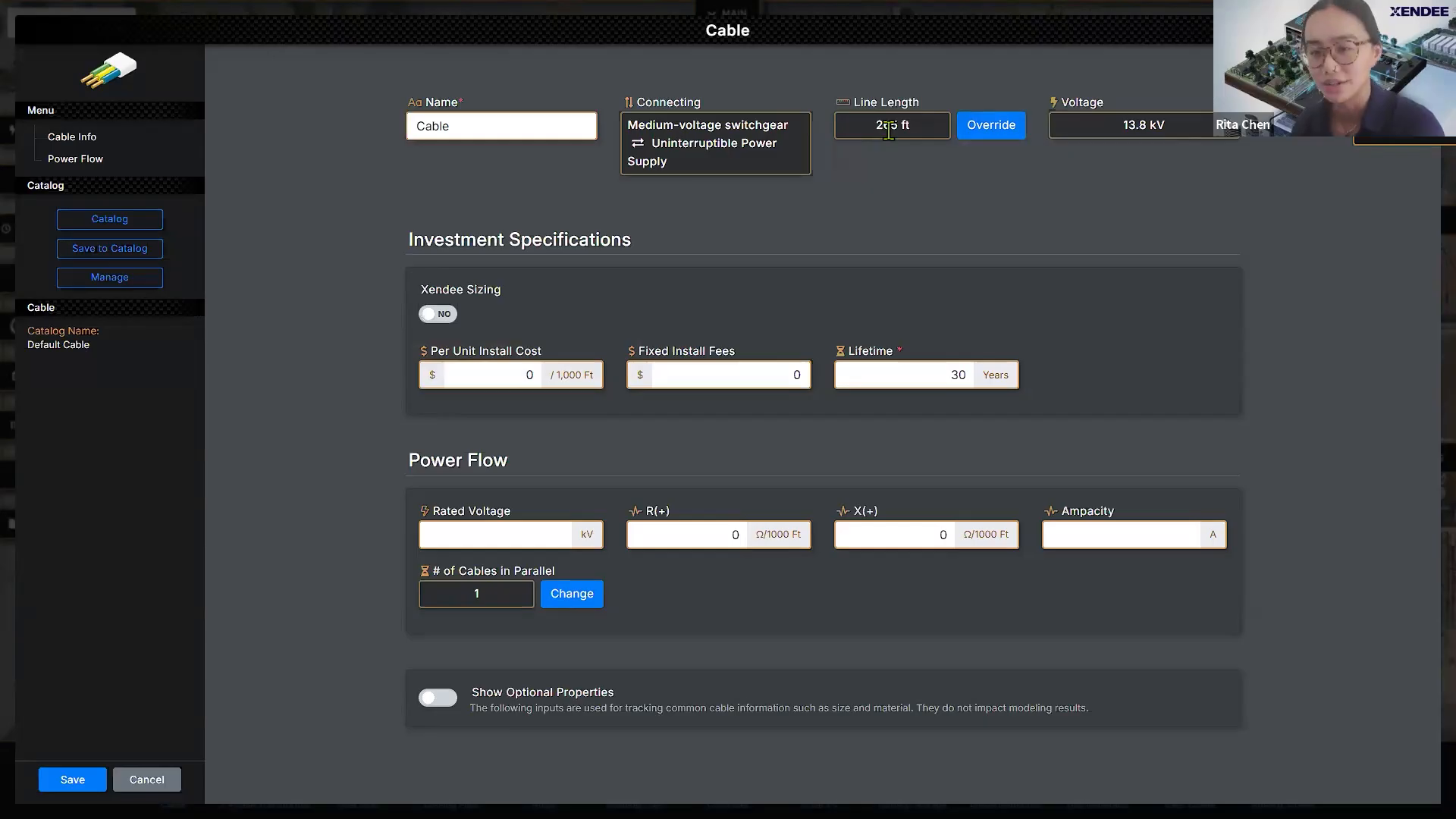
{"action": "left_click", "coordinate": [985, 130]}
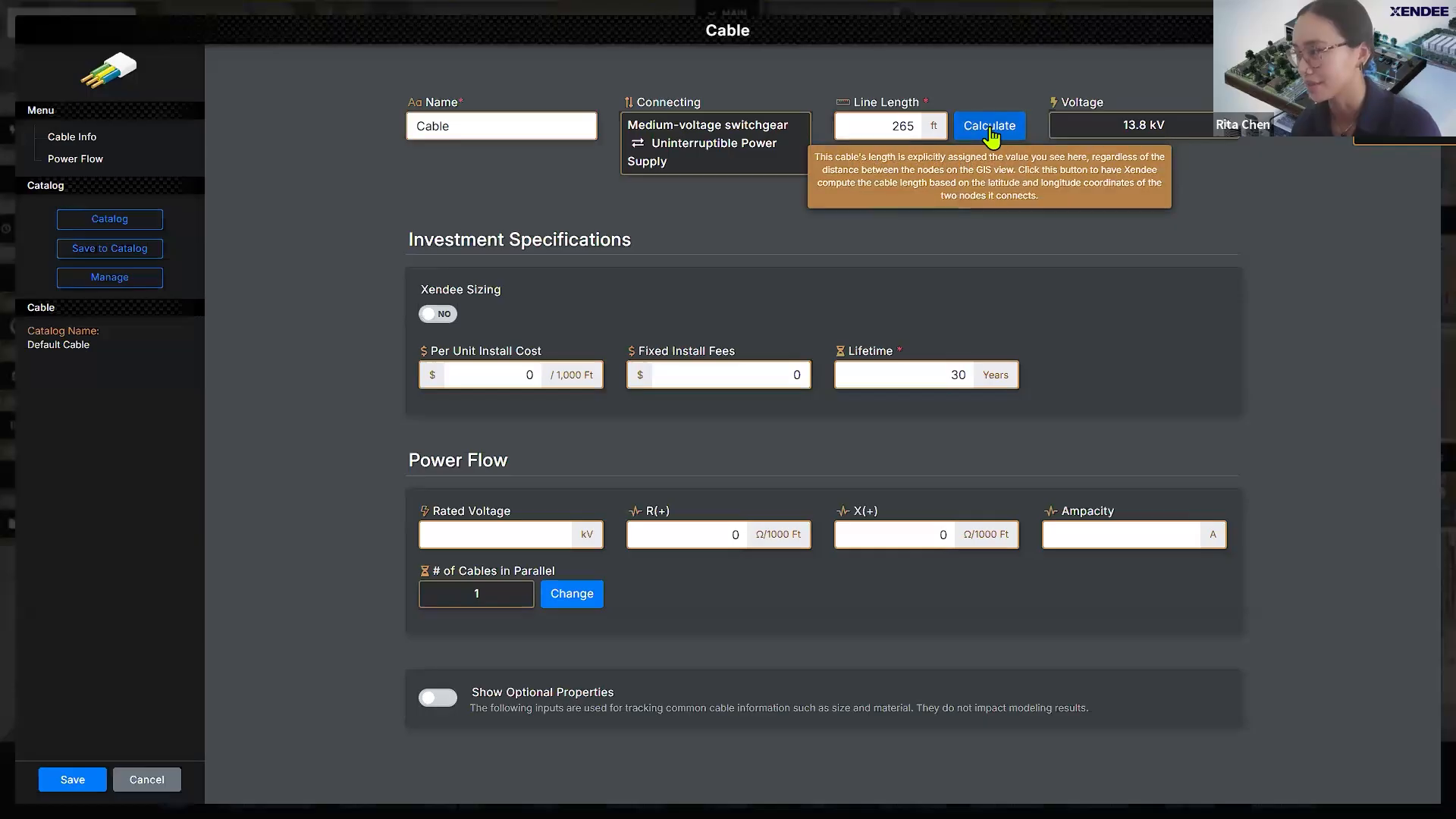
{"action": "left_click", "coordinate": [989, 130]}
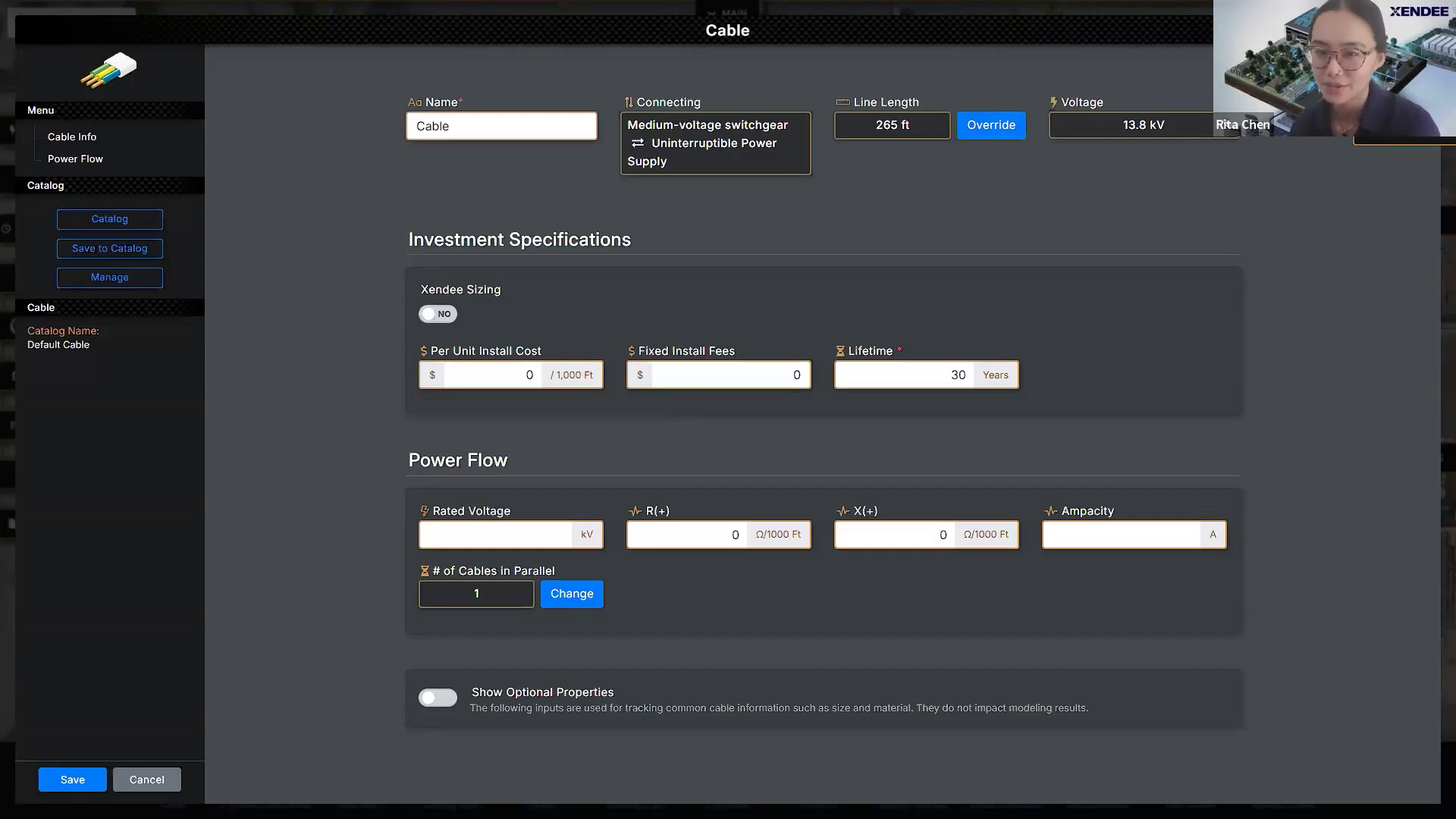
Step: Set the cable's per unit install cost to $36,000 per 1,000 ft
{"action": "double_click", "coordinate": [528, 376]}
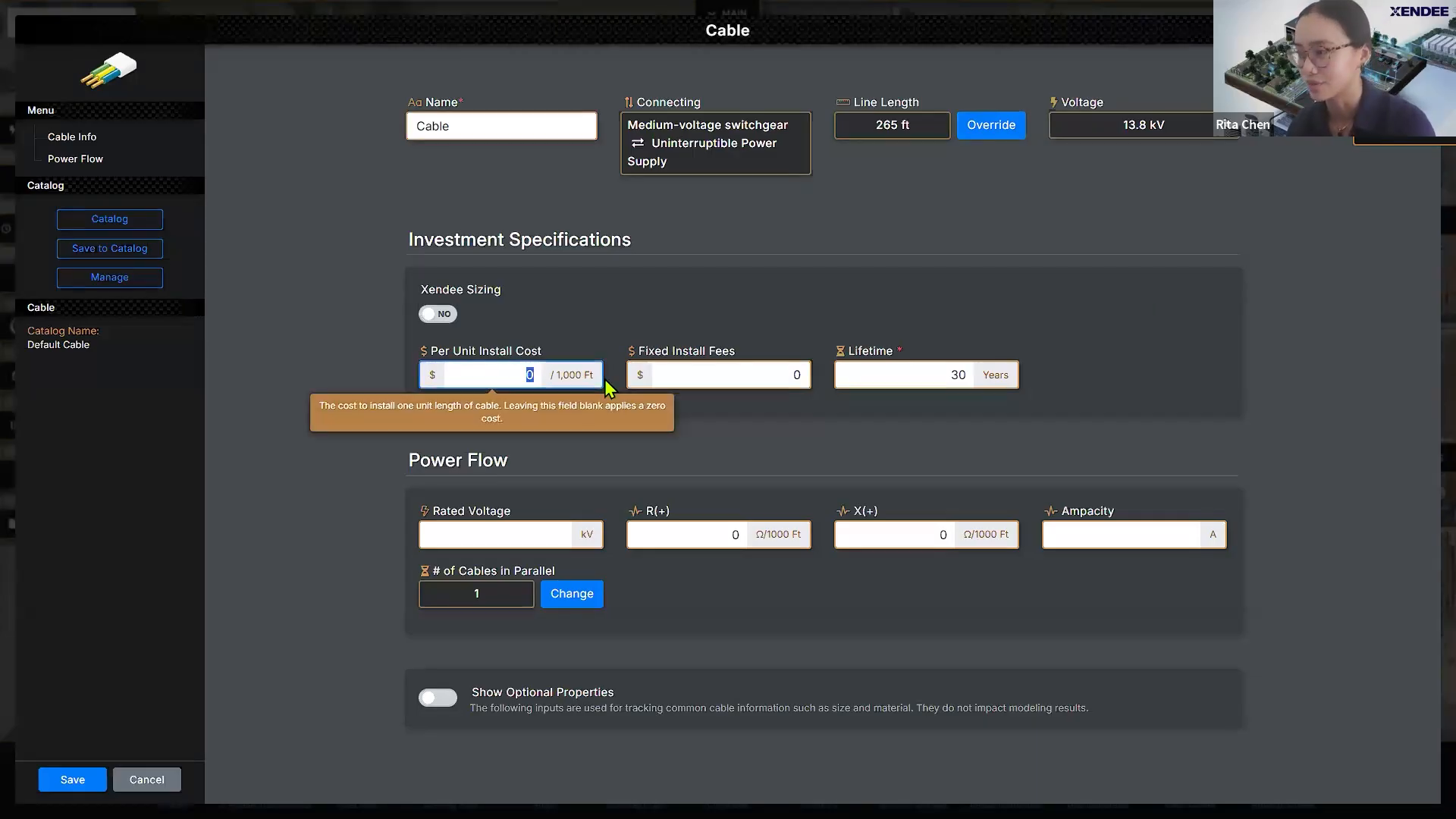
{"action": "type", "text": "360000"}
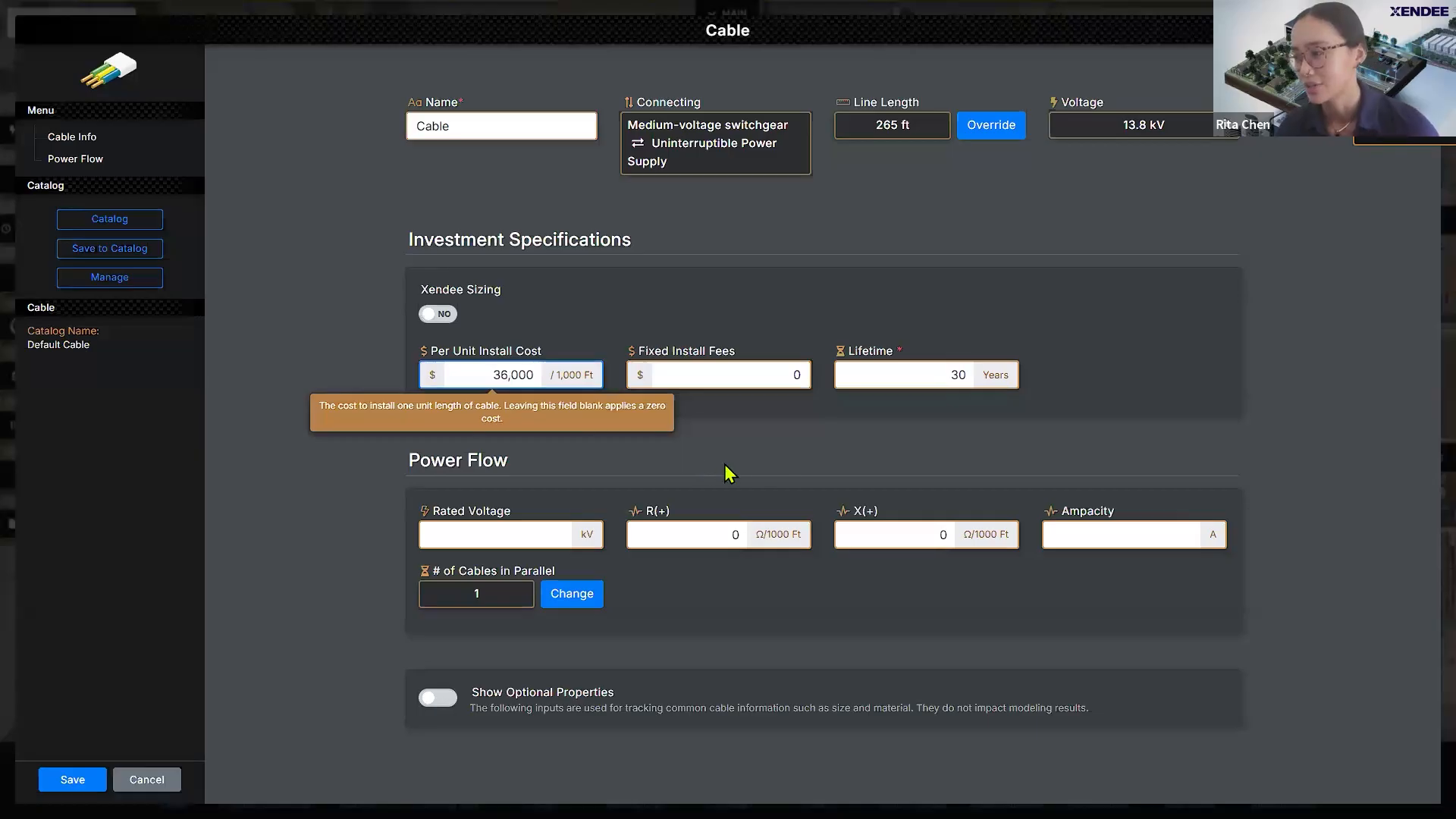
Step: Set the number of cables in parallel to 2 for the switchgear-to-UPS cable
{"action": "left_click", "coordinate": [764, 466]}
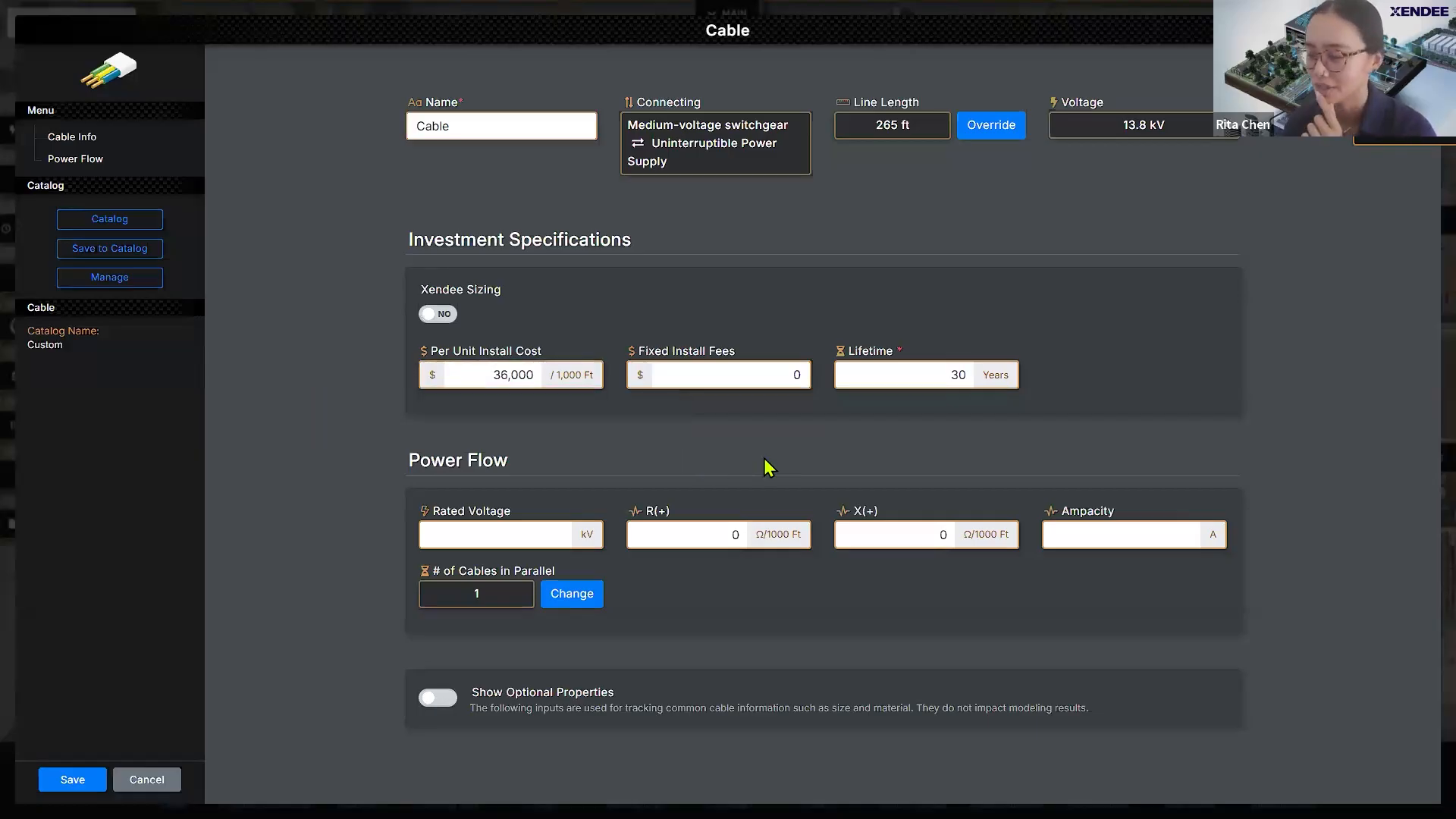
{"action": "left_click", "coordinate": [530, 537]}
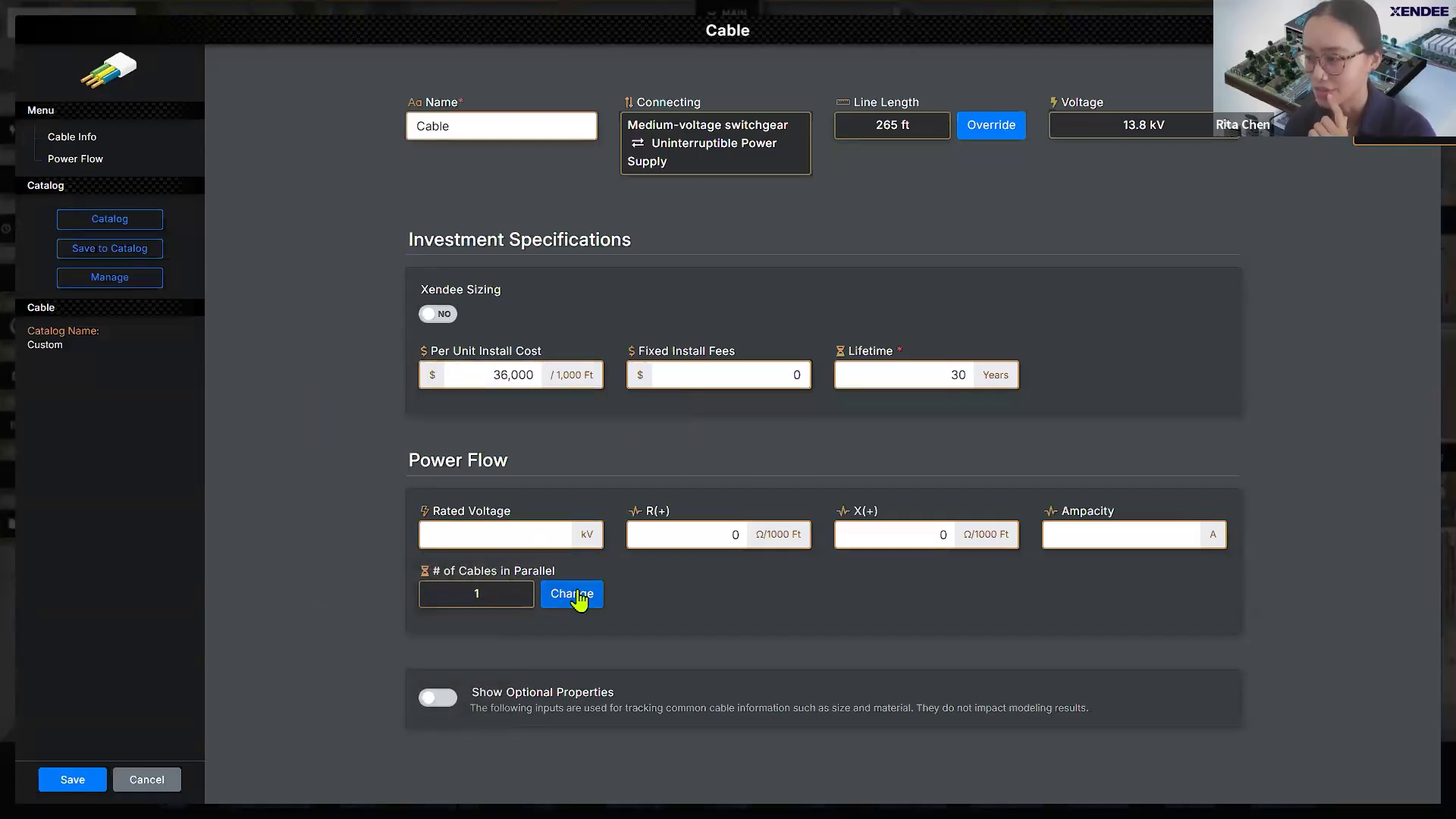
{"action": "left_click", "coordinate": [572, 594]}
{"action": "left_click", "coordinate": [728, 350]}
{"action": "left_click", "coordinate": [732, 399]}
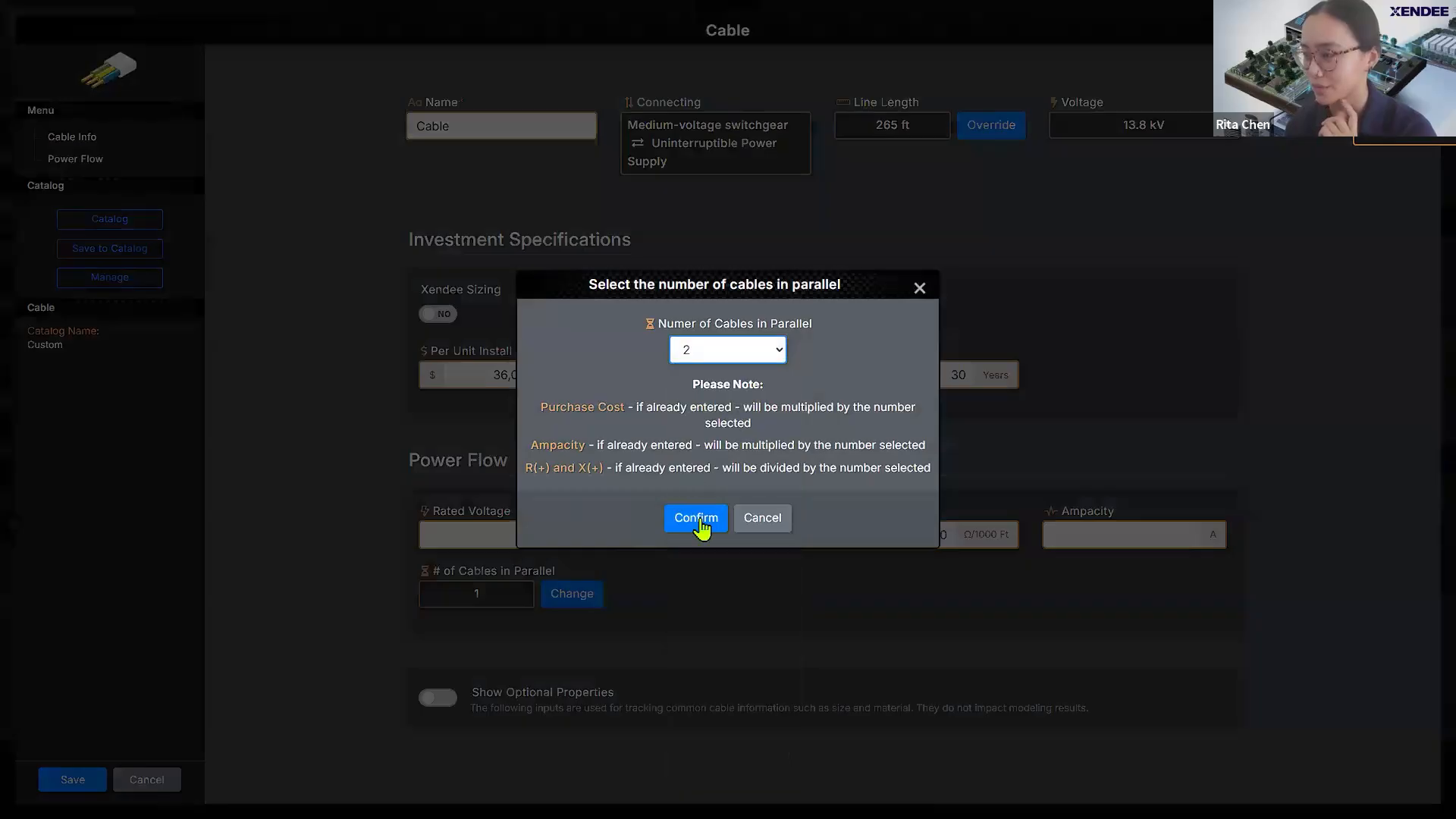
{"action": "left_click", "coordinate": [694, 519]}
Step: Set the cable's rated voltage to 15 kV and its R(+) to 0.032 Ω/1000 ft
{"action": "left_click", "coordinate": [493, 530]}
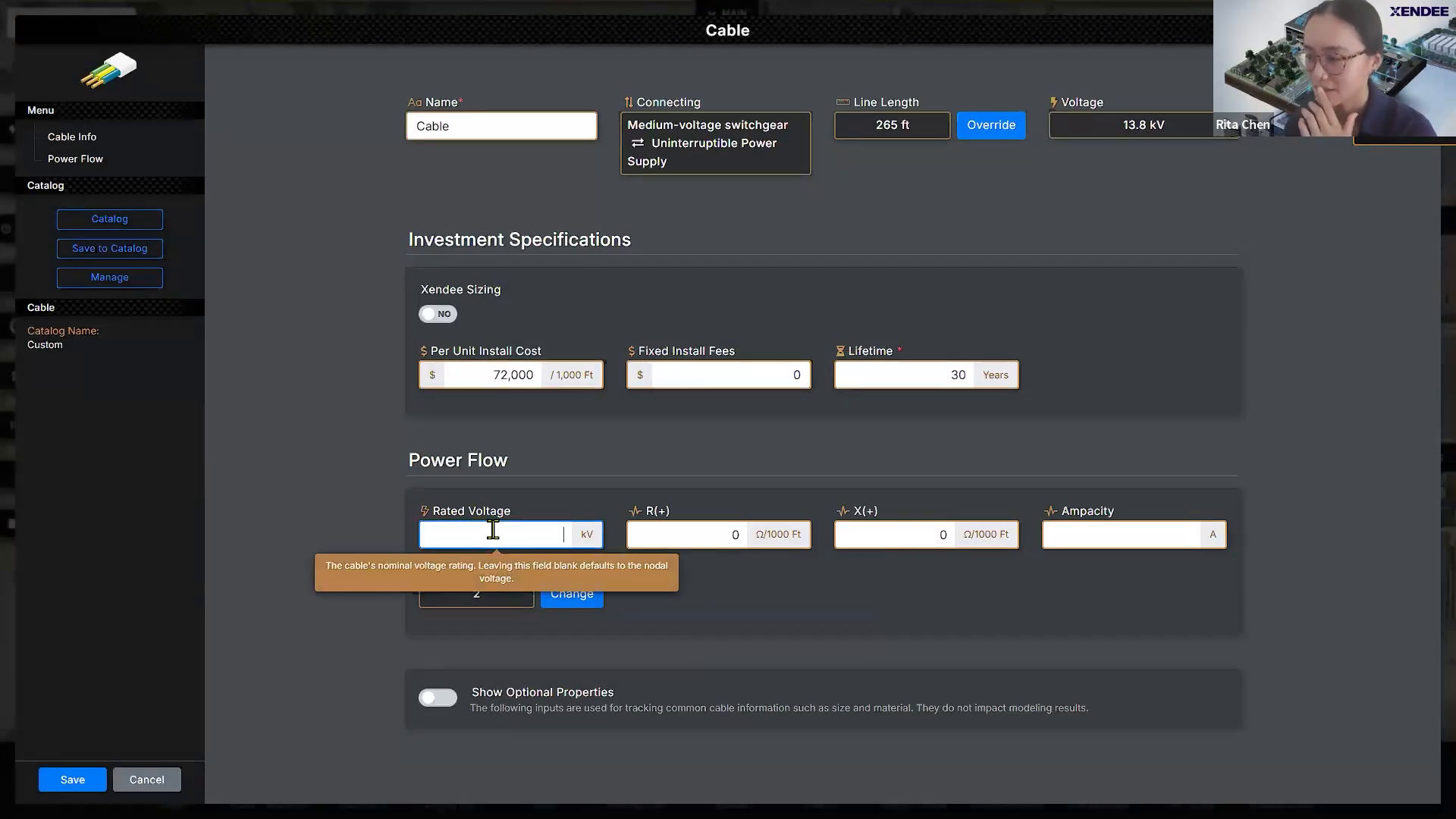
{"action": "left_click", "coordinate": [650, 458]}
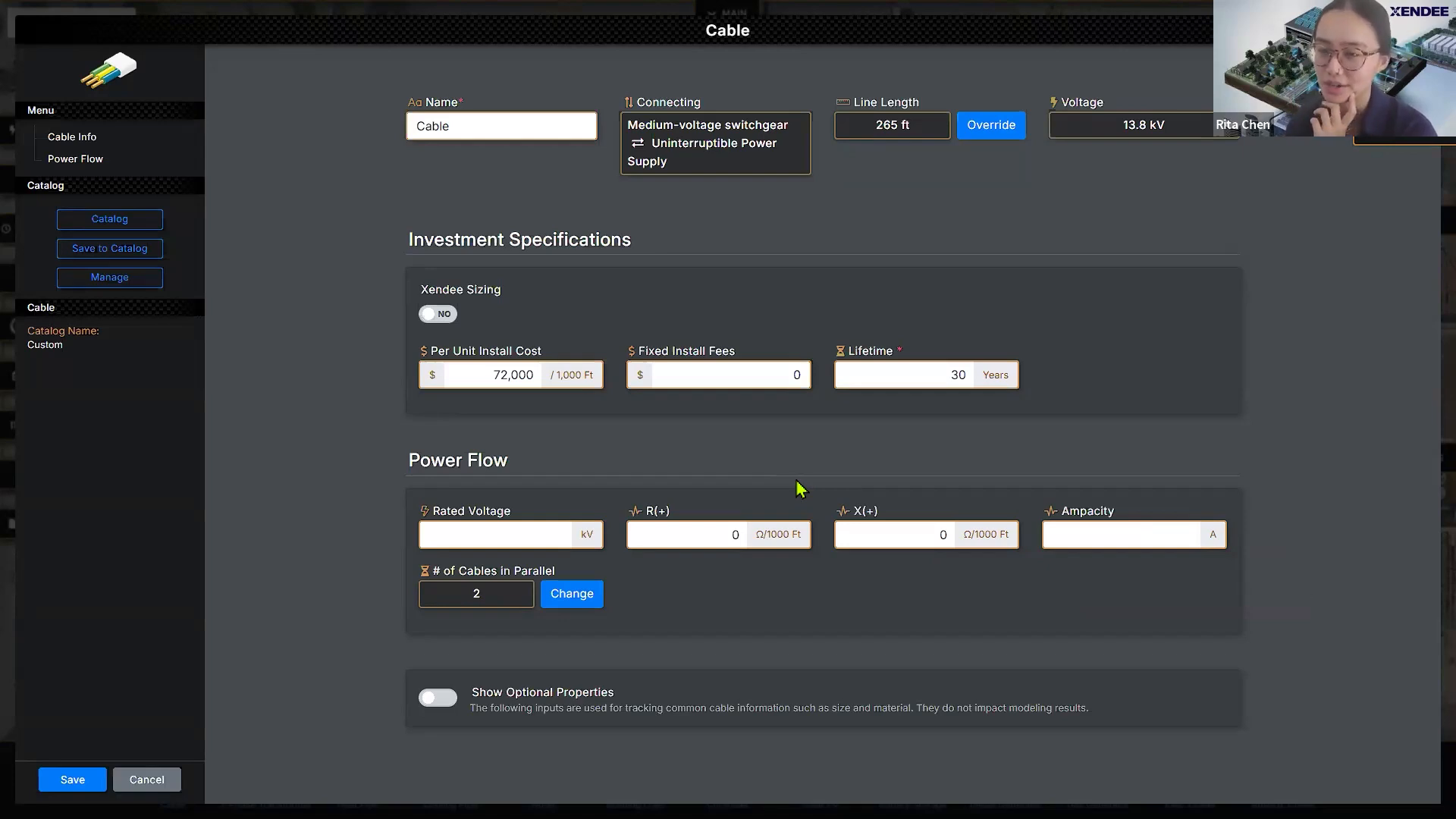
{"action": "left_click", "coordinate": [565, 523]}
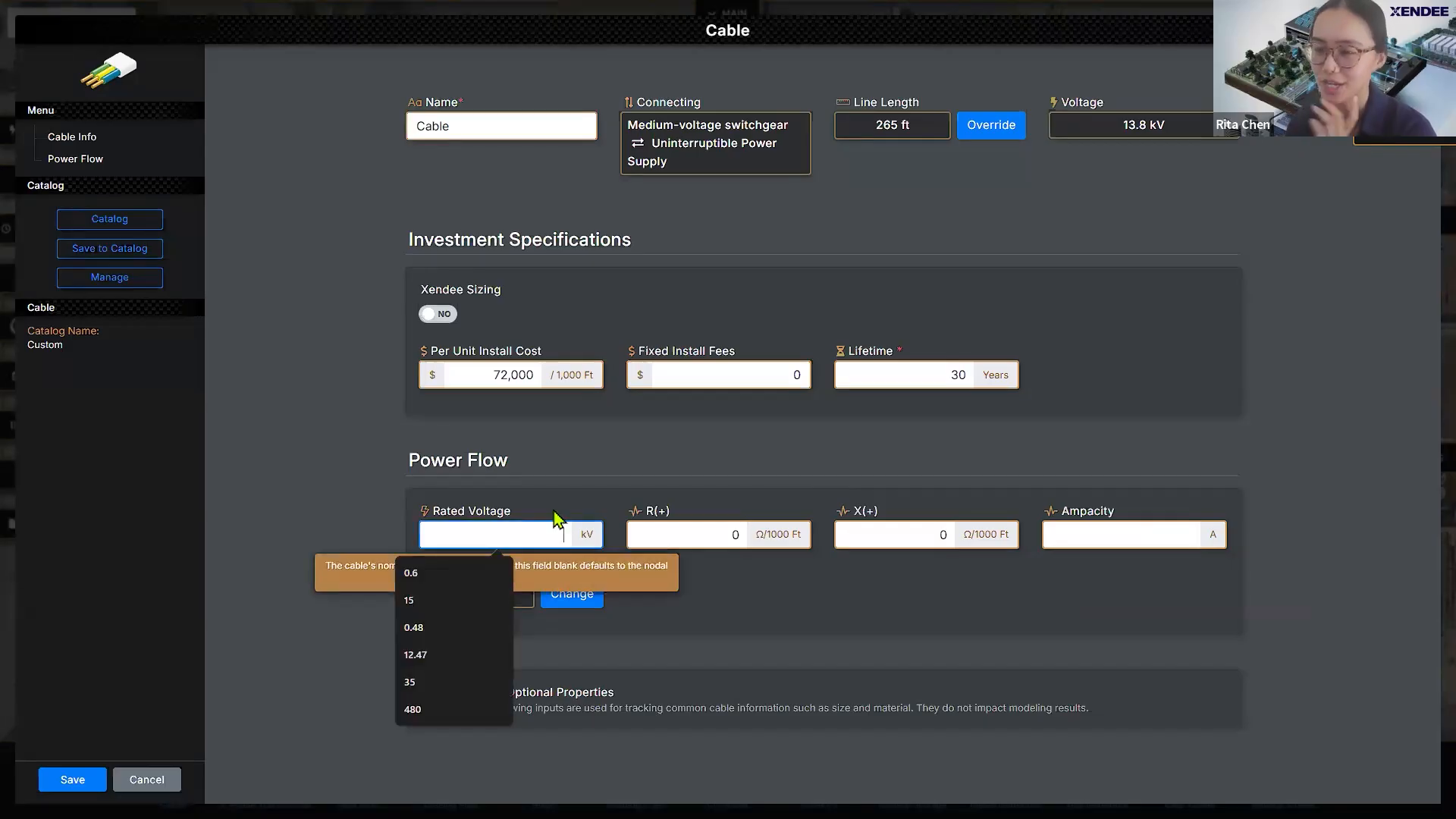
{"action": "type", "text": "15"}
{"action": "left_click", "coordinate": [716, 531]}
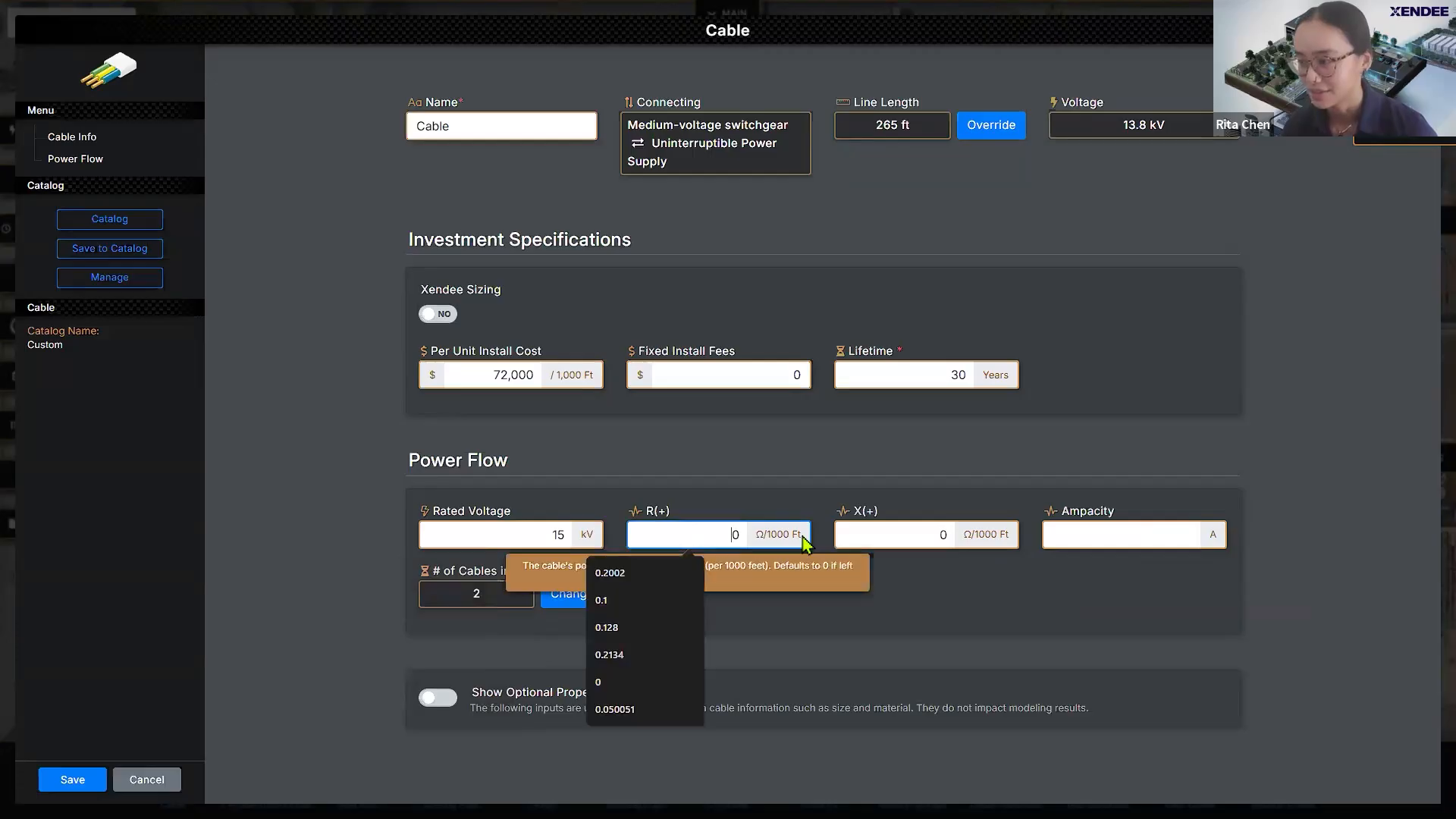
{"action": "type", "text": "0."}
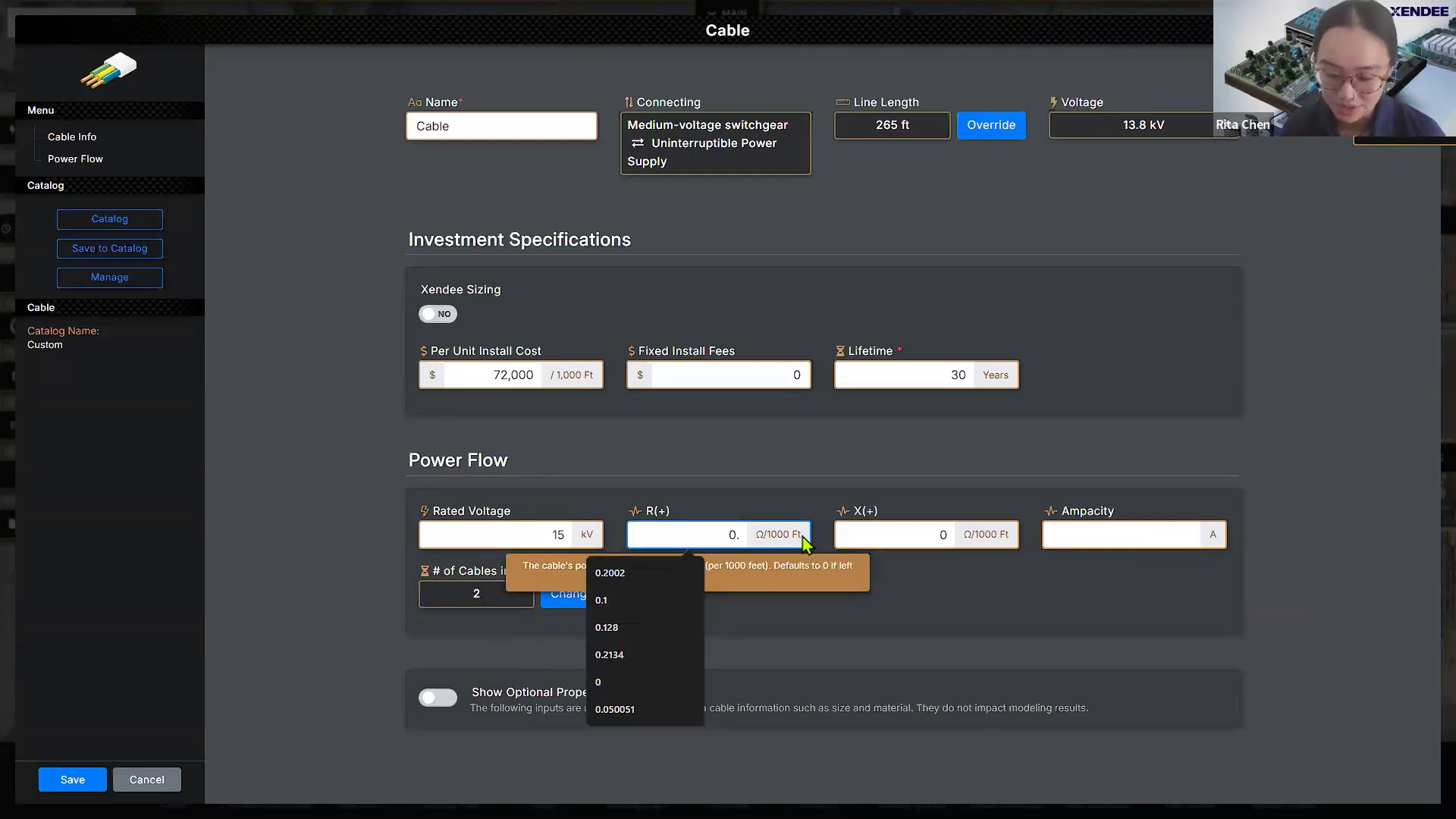
{"action": "type", "text": "032"}
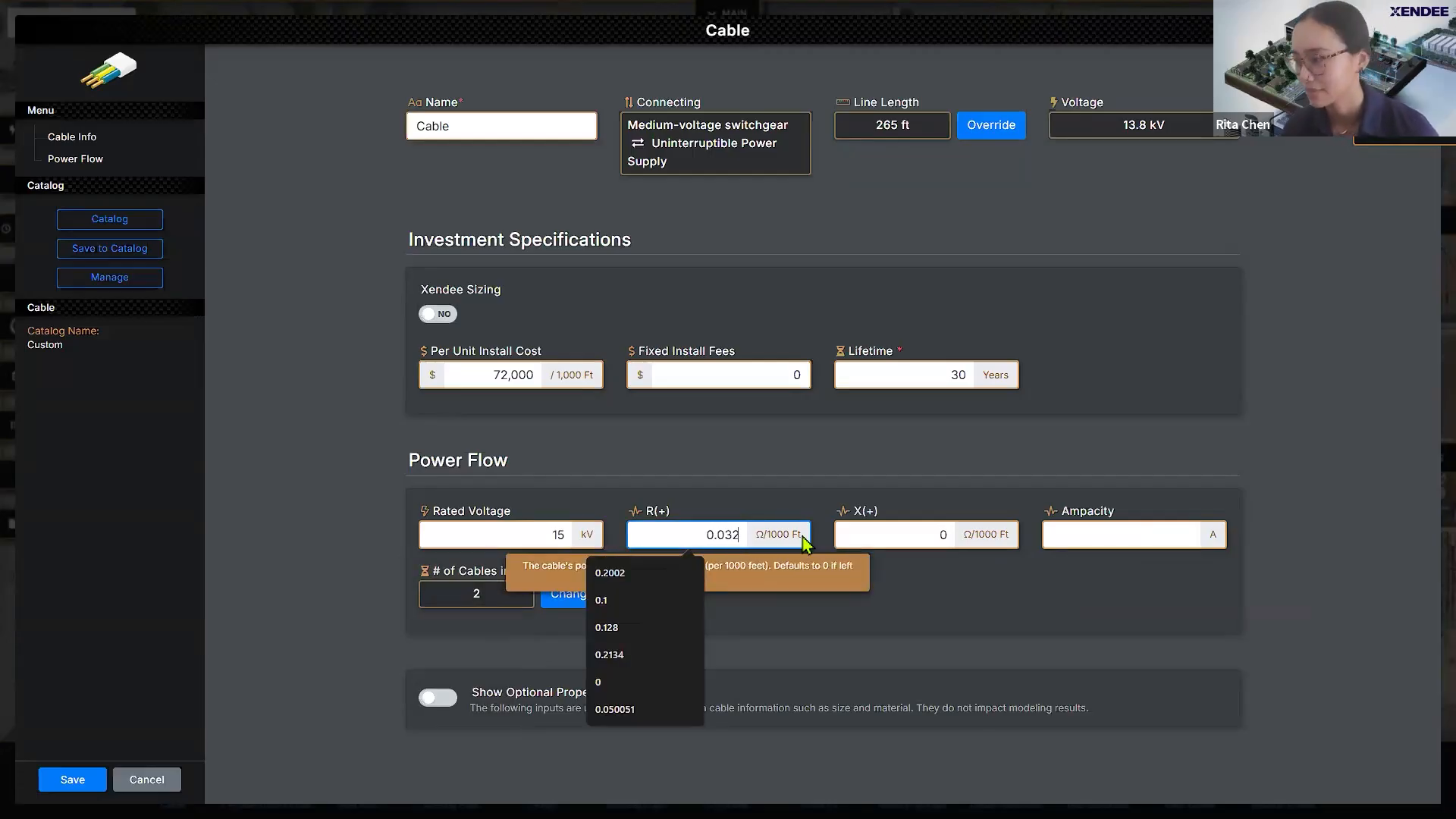
Step: Set the cable's X(+) to 0.02135 Ω/1000 ft and its ampacity to 622 A
{"action": "left_click", "coordinate": [895, 535]}
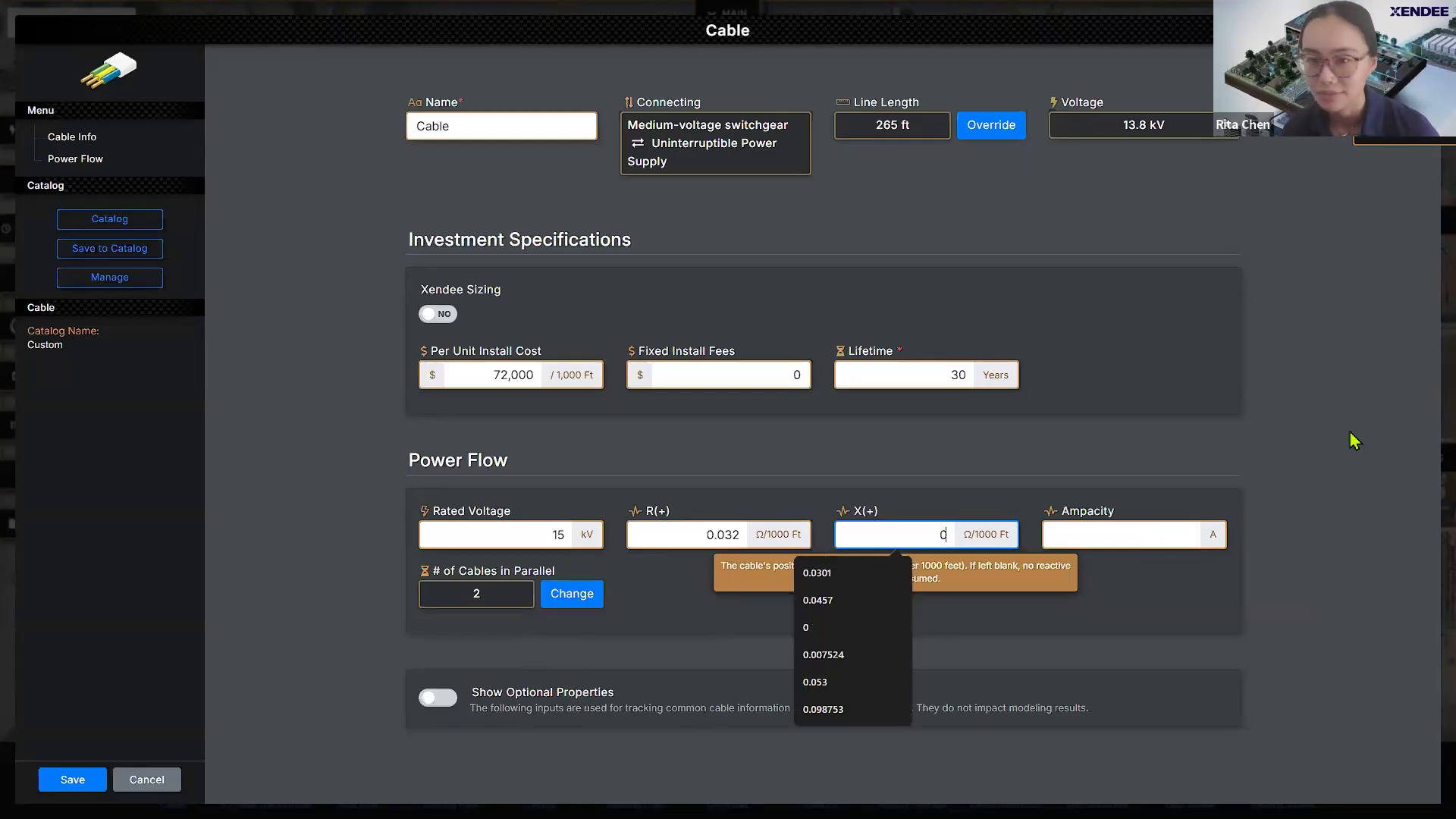
{"action": "type", "text": ".0"}
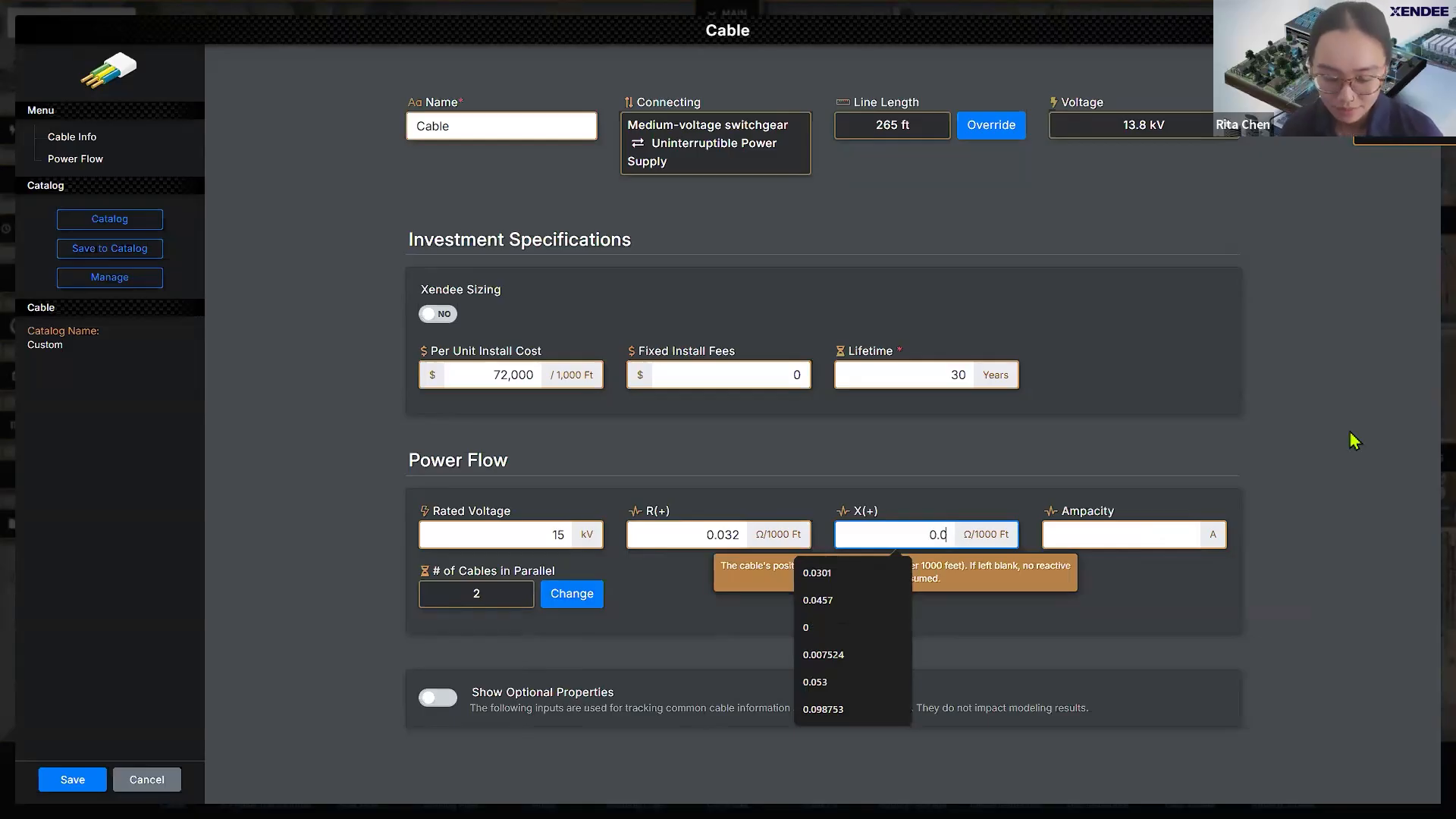
{"action": "type", "text": "2135"}
{"action": "key", "text": "Tab"}
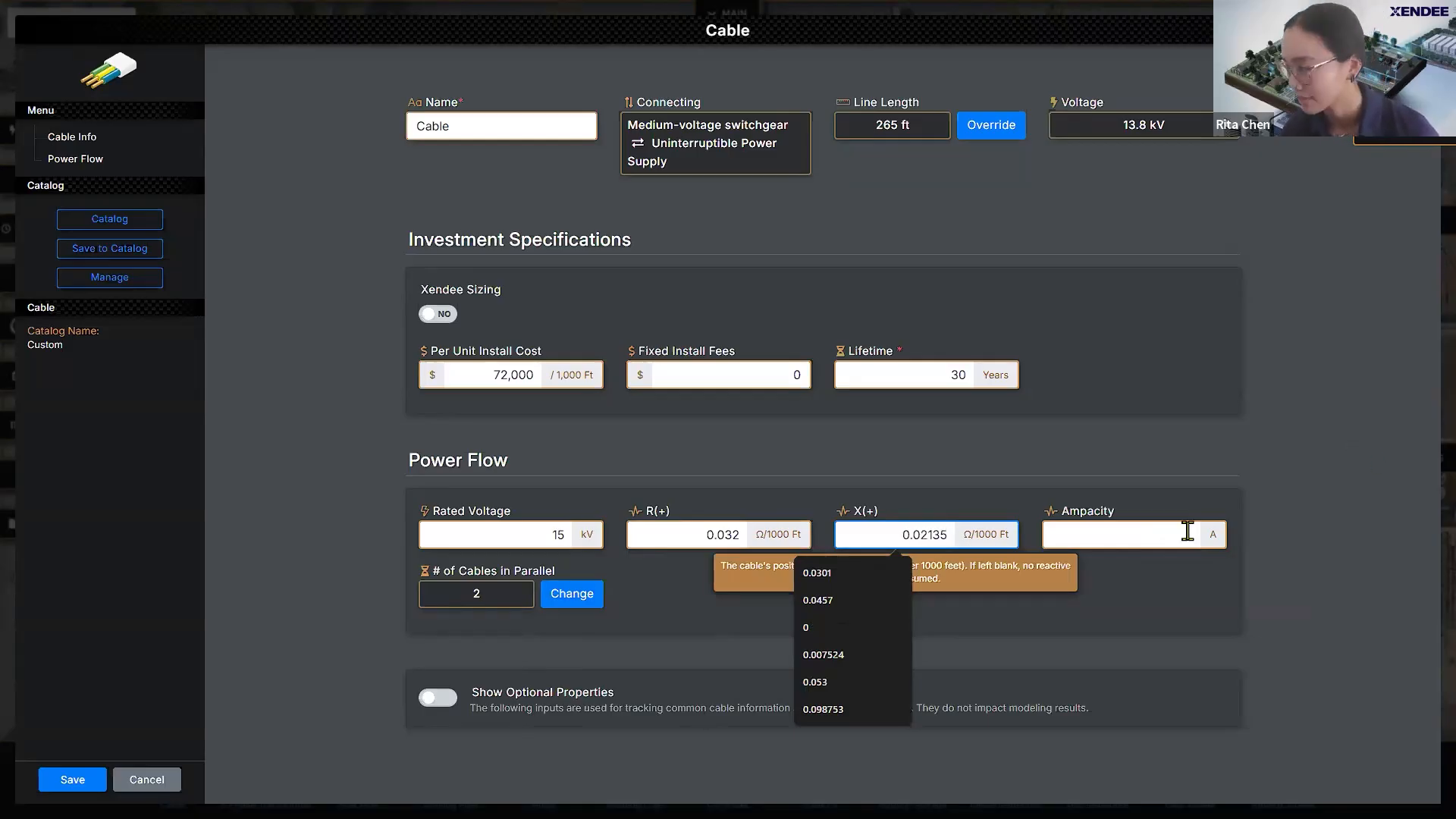
{"action": "type", "text": "622"}
{"action": "left_click", "coordinate": [1082, 367]}
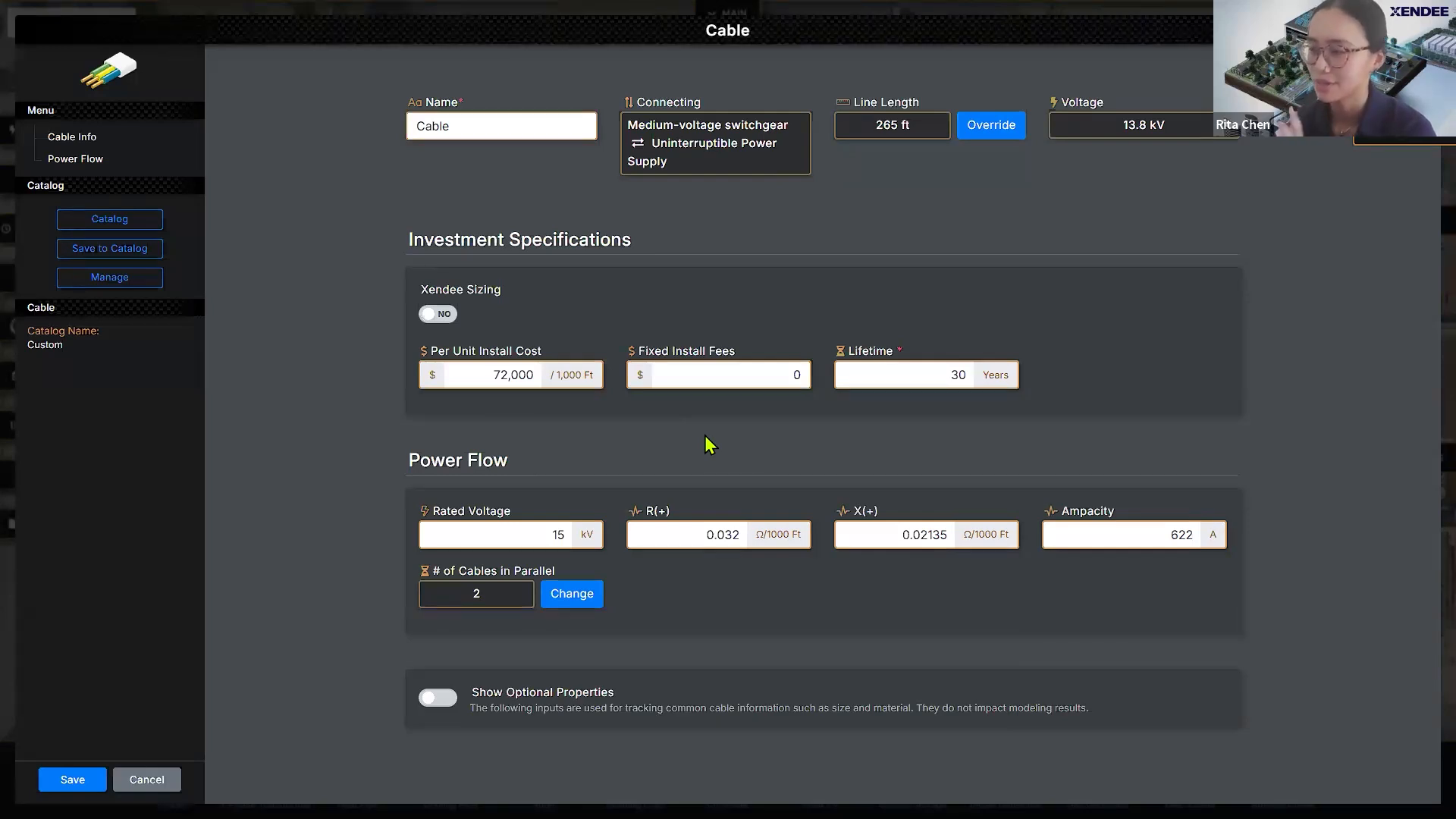
Step: View the form for saving the cable to the catalog and look over the cables in the Xendee Catalog without loading one
{"action": "left_click", "coordinate": [99, 248]}
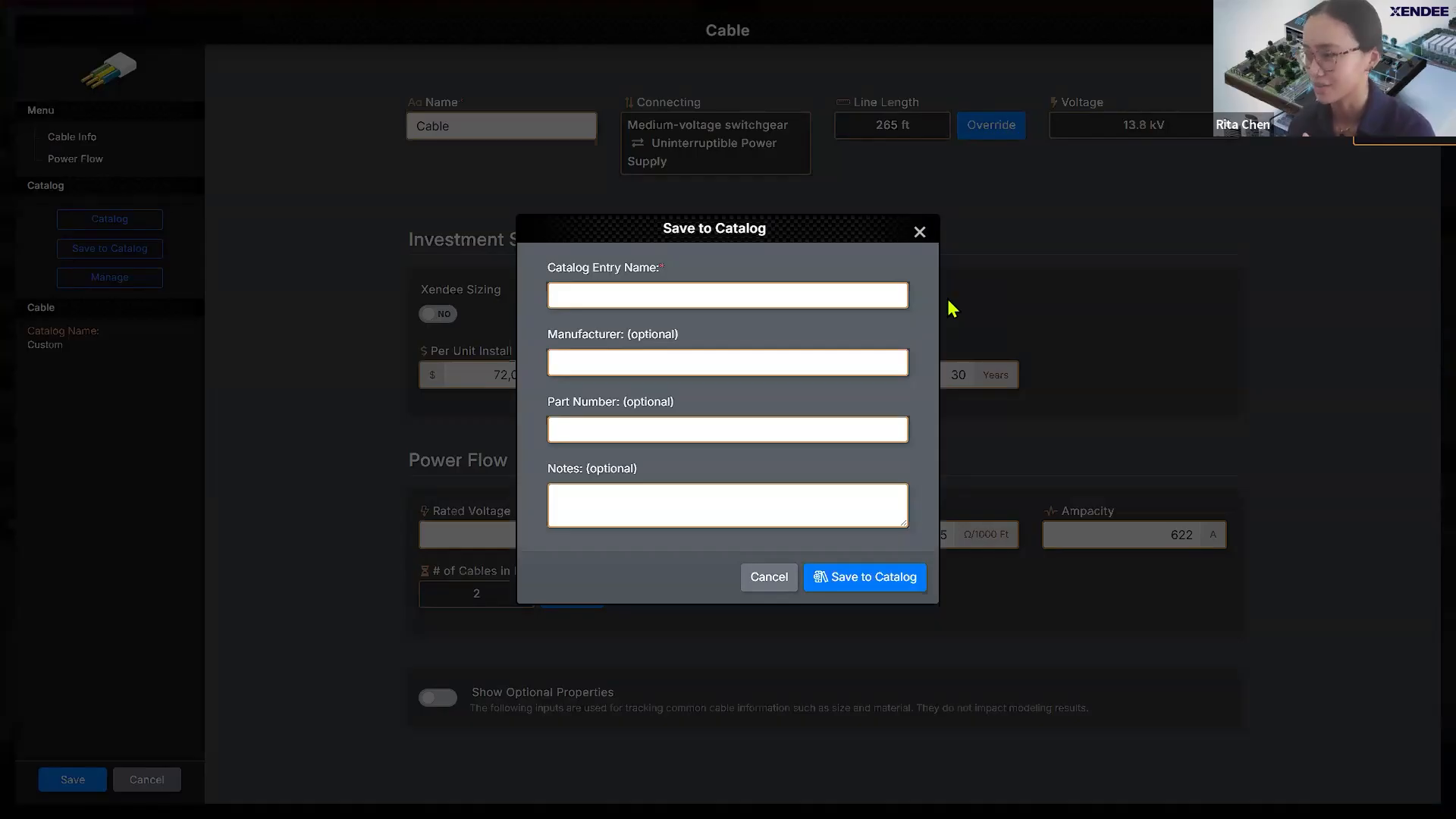
{"action": "left_click", "coordinate": [918, 233]}
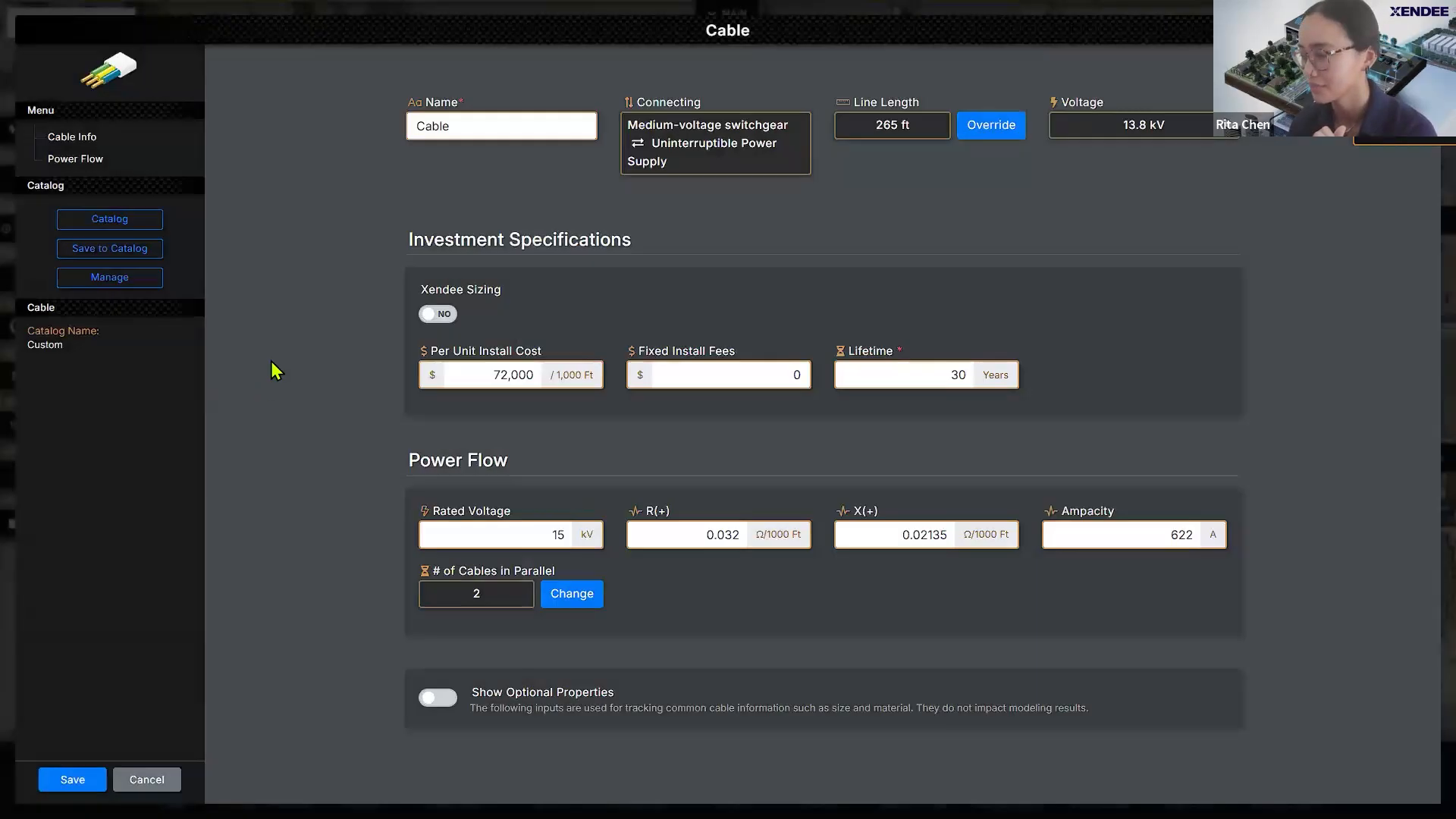
{"action": "left_click", "coordinate": [155, 221]}
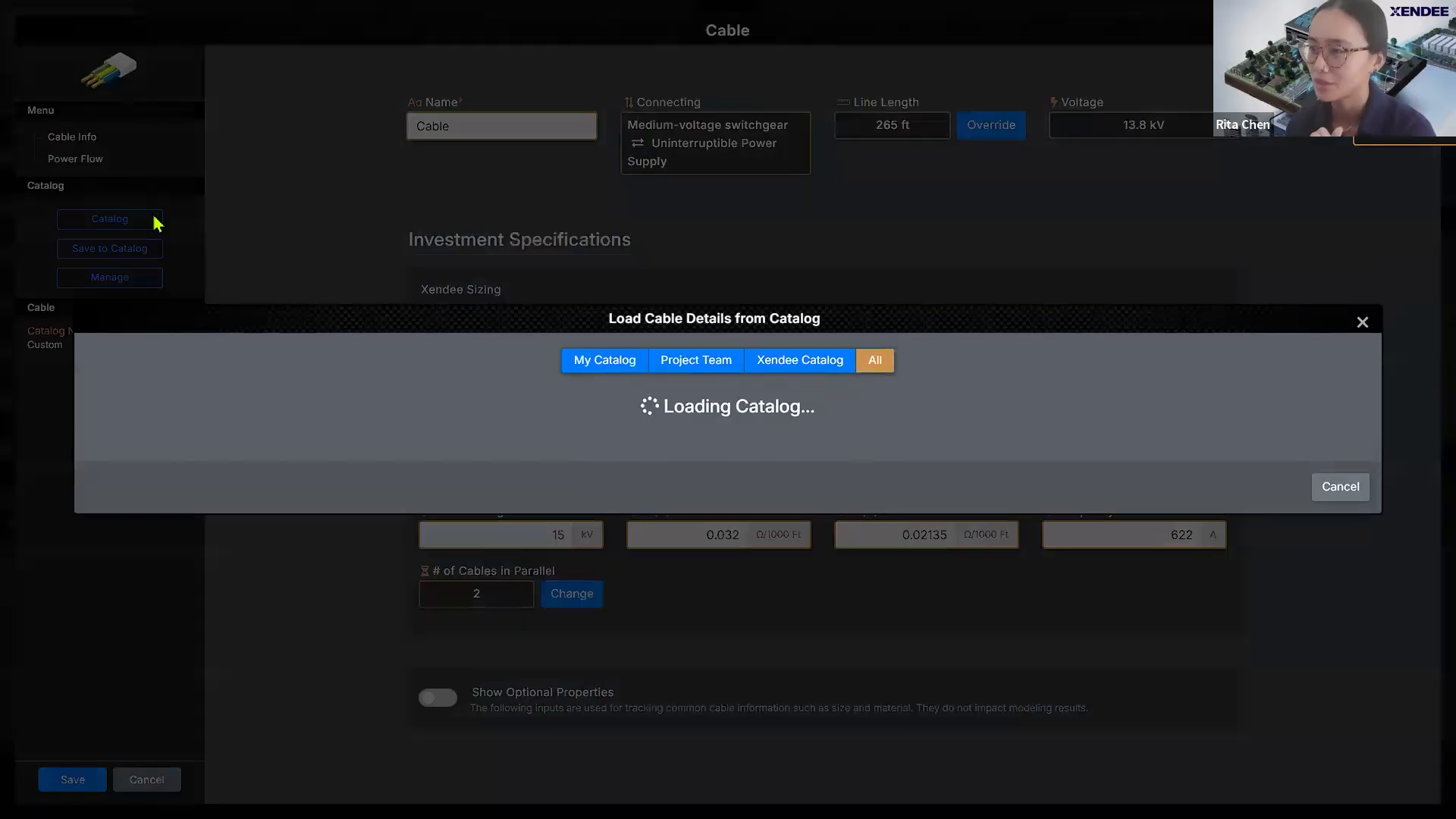
{"action": "left_click", "coordinate": [766, 202]}
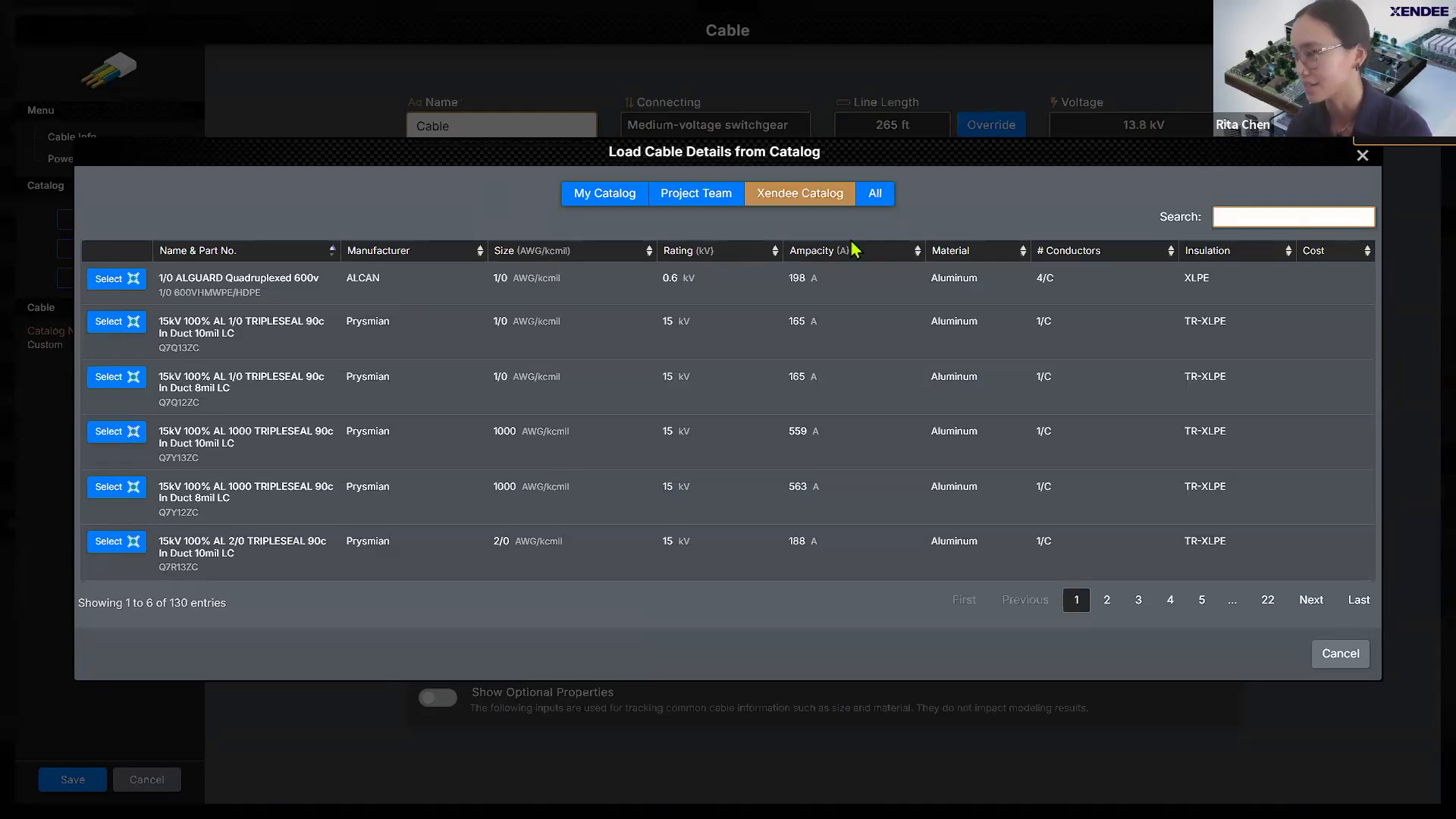
{"action": "left_click", "coordinate": [1329, 654]}
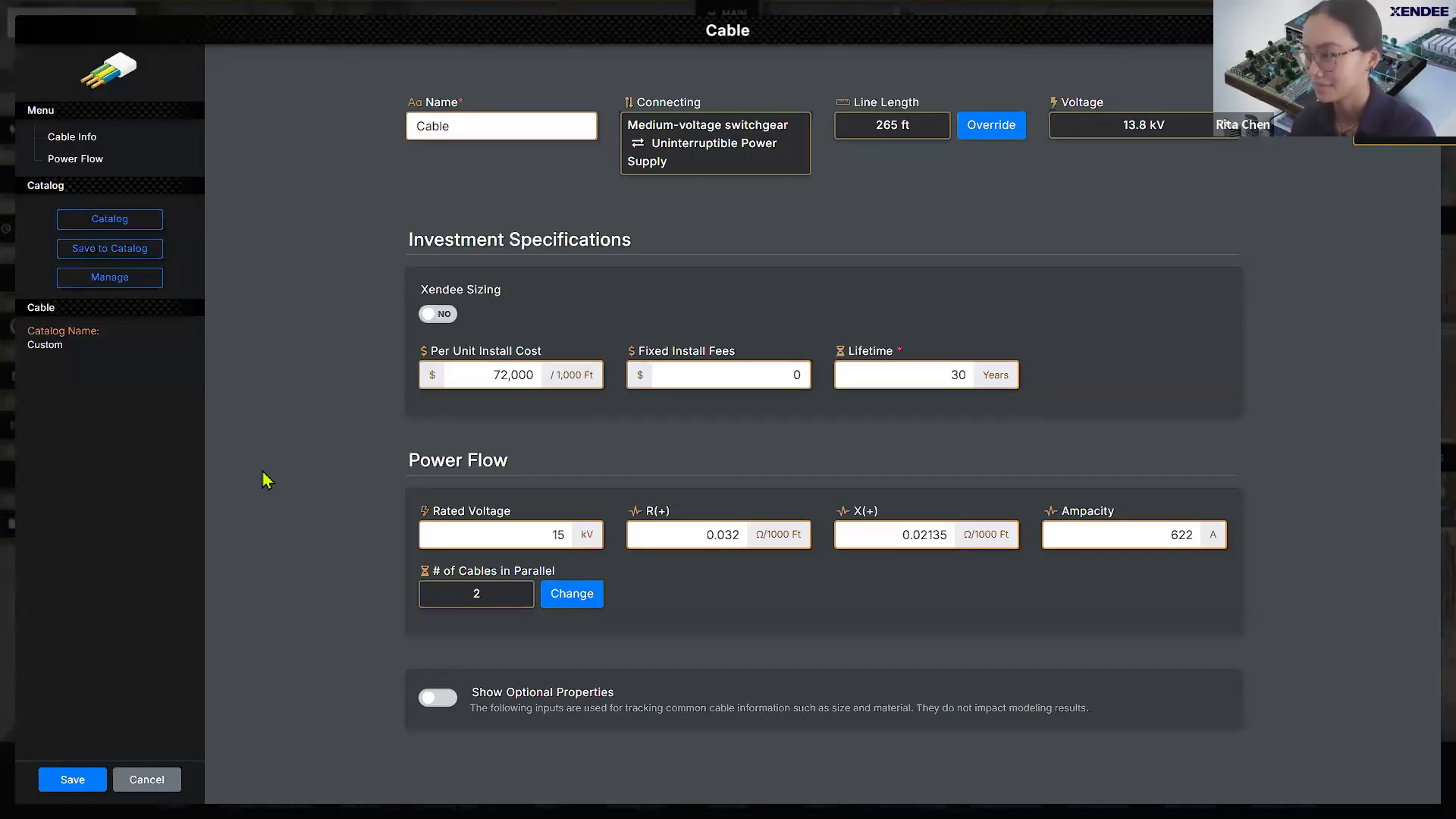
Step: Save the cable and bend its map route north and west of the straight line between the Medium-voltage switchgear and Uninterruptible Power Supply nodes
{"action": "left_click", "coordinate": [72, 780]}
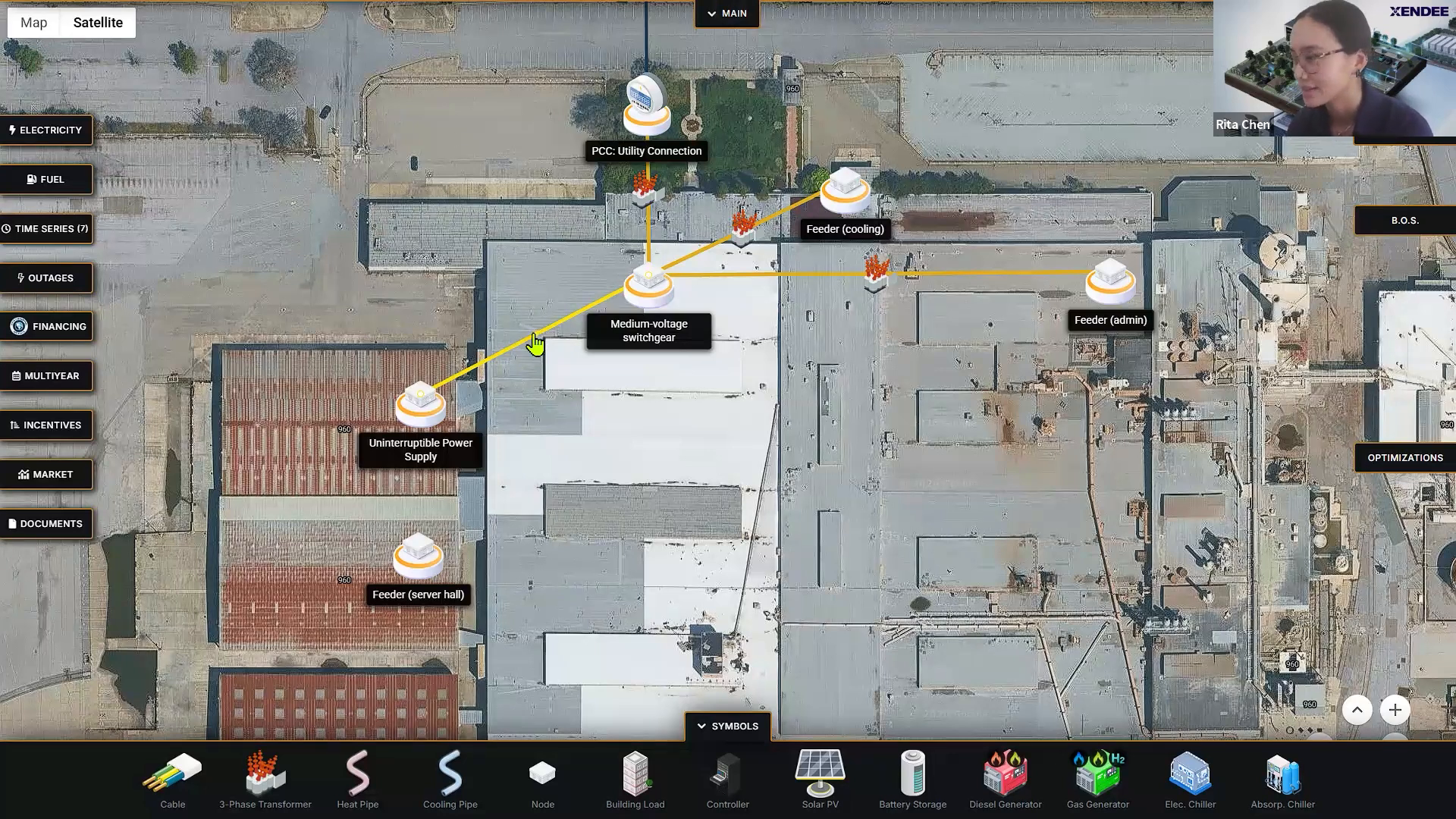
{"action": "left_click_drag", "start_coordinate": [534, 335], "coordinate": [415, 283]}
{"action": "left_click_drag", "start_coordinate": [529, 279], "coordinate": [471, 172]}
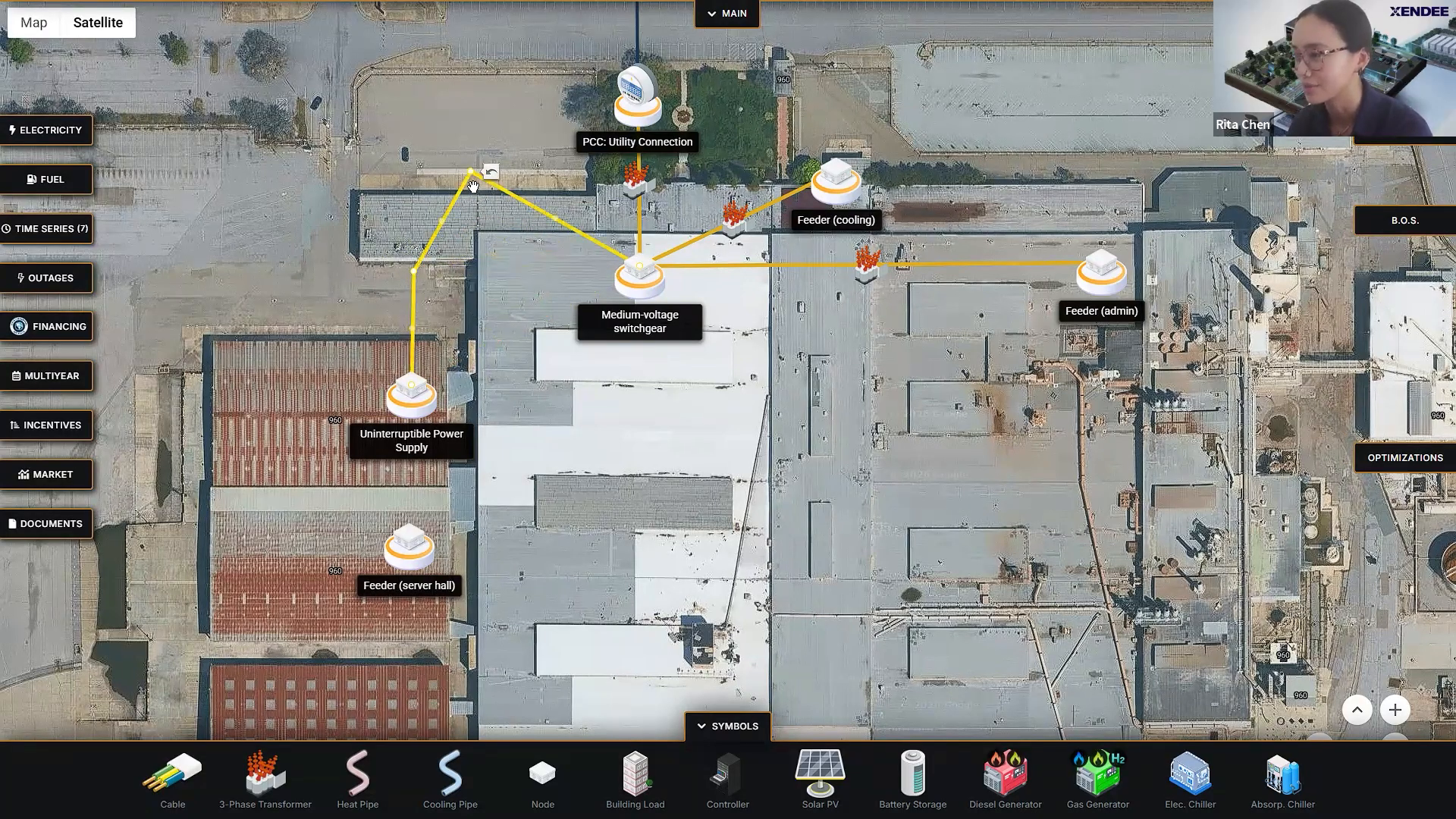
{"action": "left_click_drag", "start_coordinate": [473, 186], "coordinate": [505, 159]}
{"action": "left_click_drag", "start_coordinate": [459, 224], "coordinate": [324, 215]}
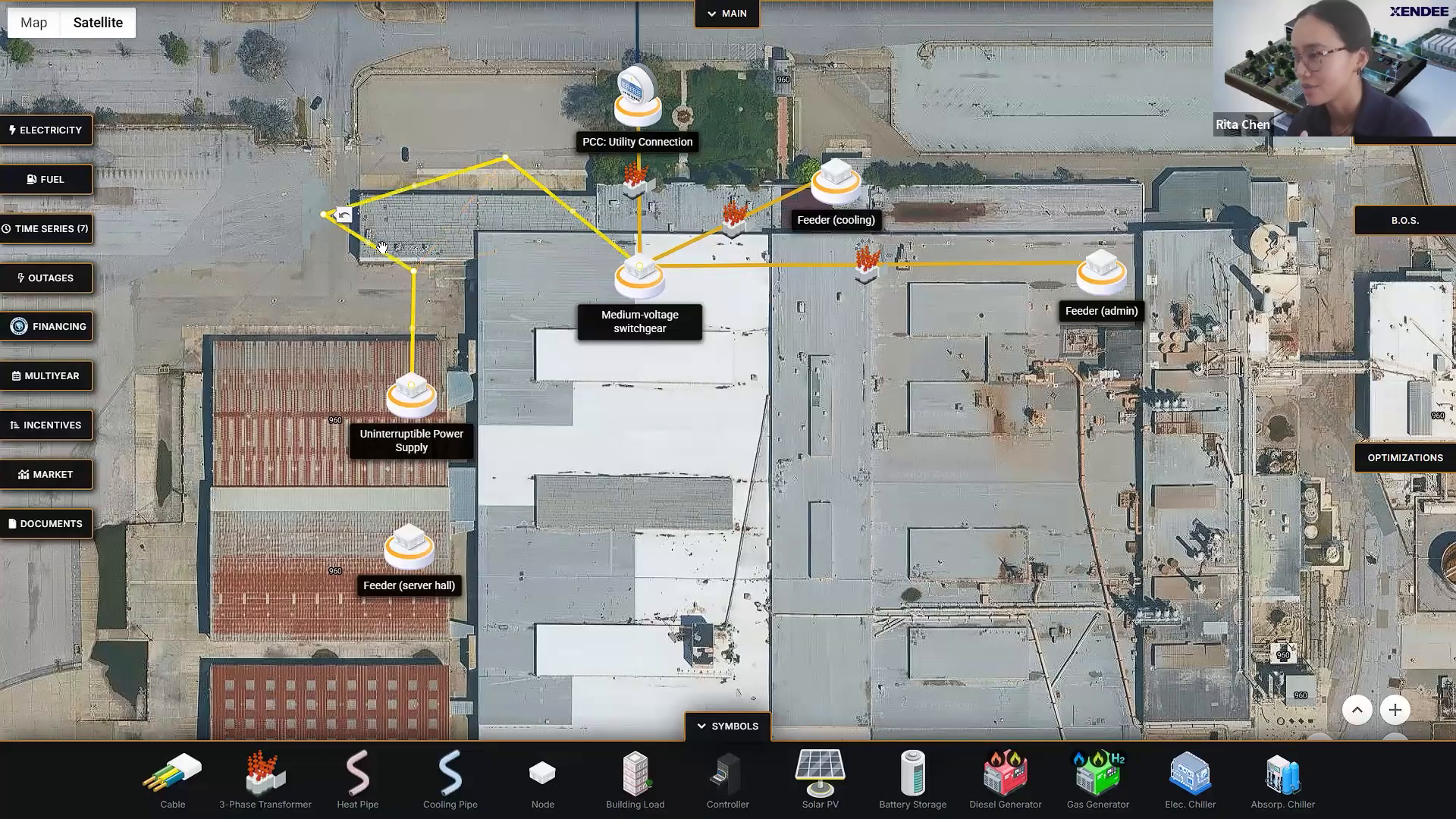
Step: Check the rerouted cable's line length and pull its outer bends in to form a near-right-angle route into the Uninterruptible Power Supply node
{"action": "double_click", "coordinate": [387, 257]}
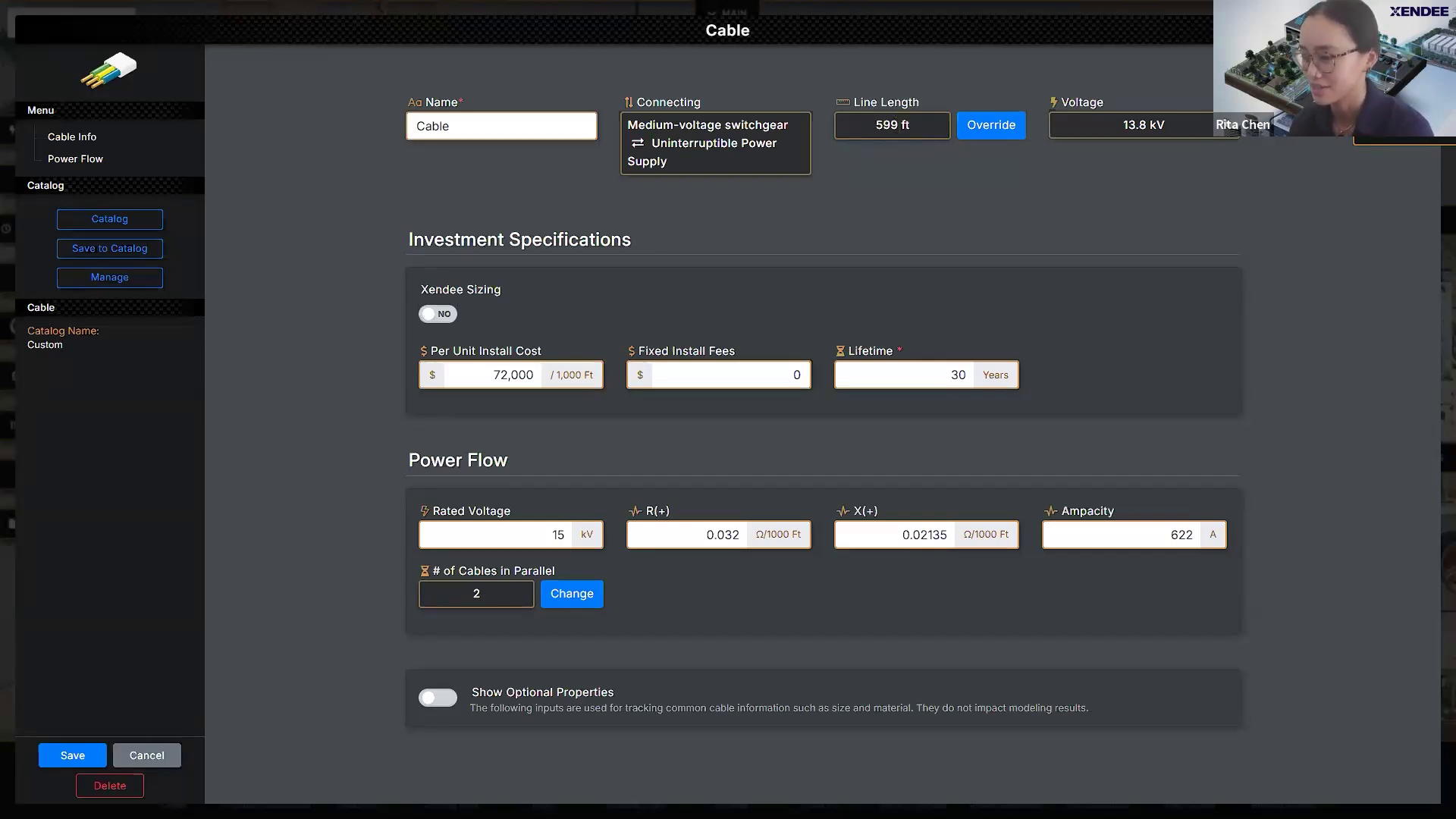
{"action": "left_click", "coordinate": [176, 755]}
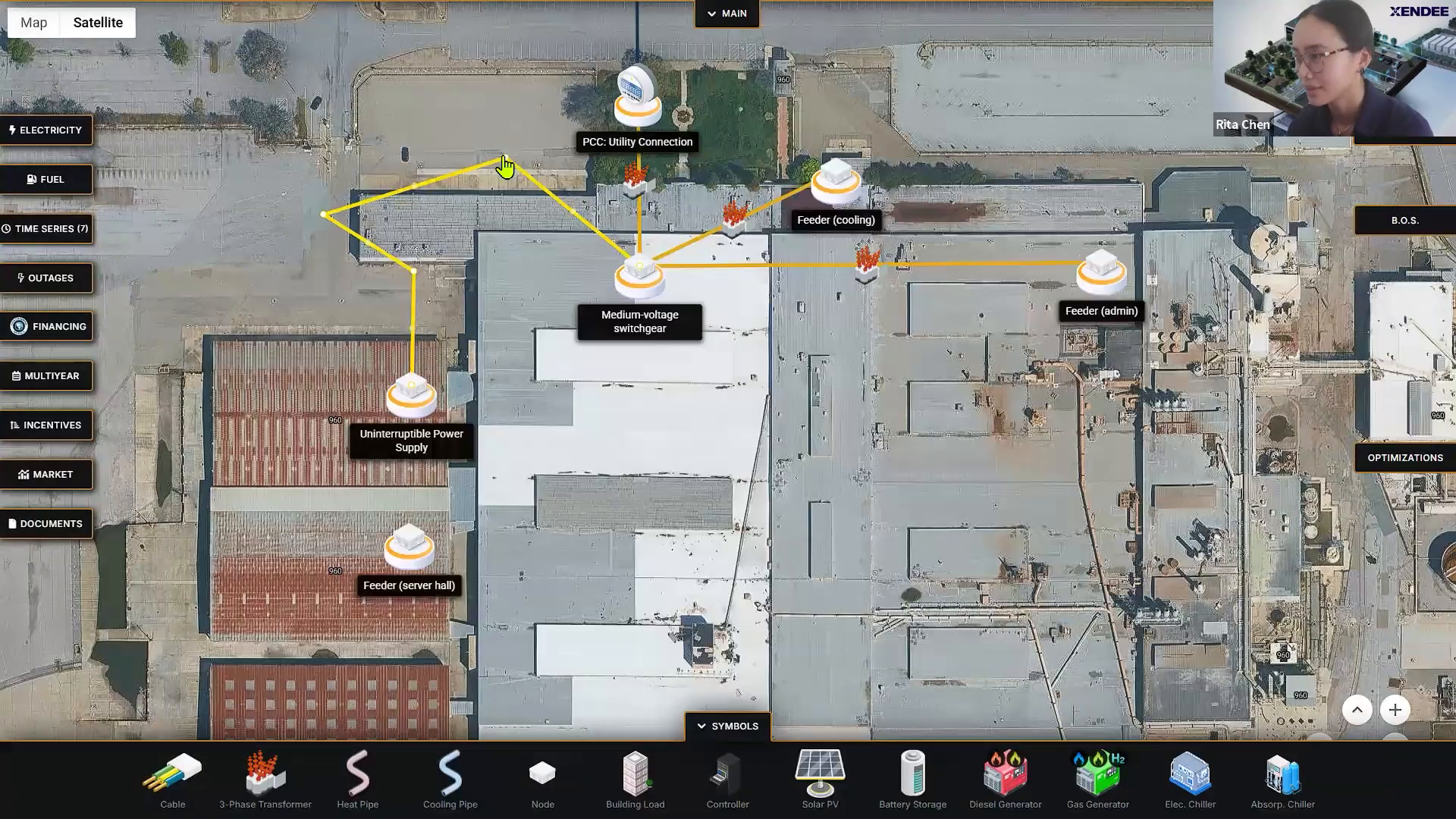
{"action": "left_click_drag", "start_coordinate": [539, 246], "coordinate": [548, 274]}
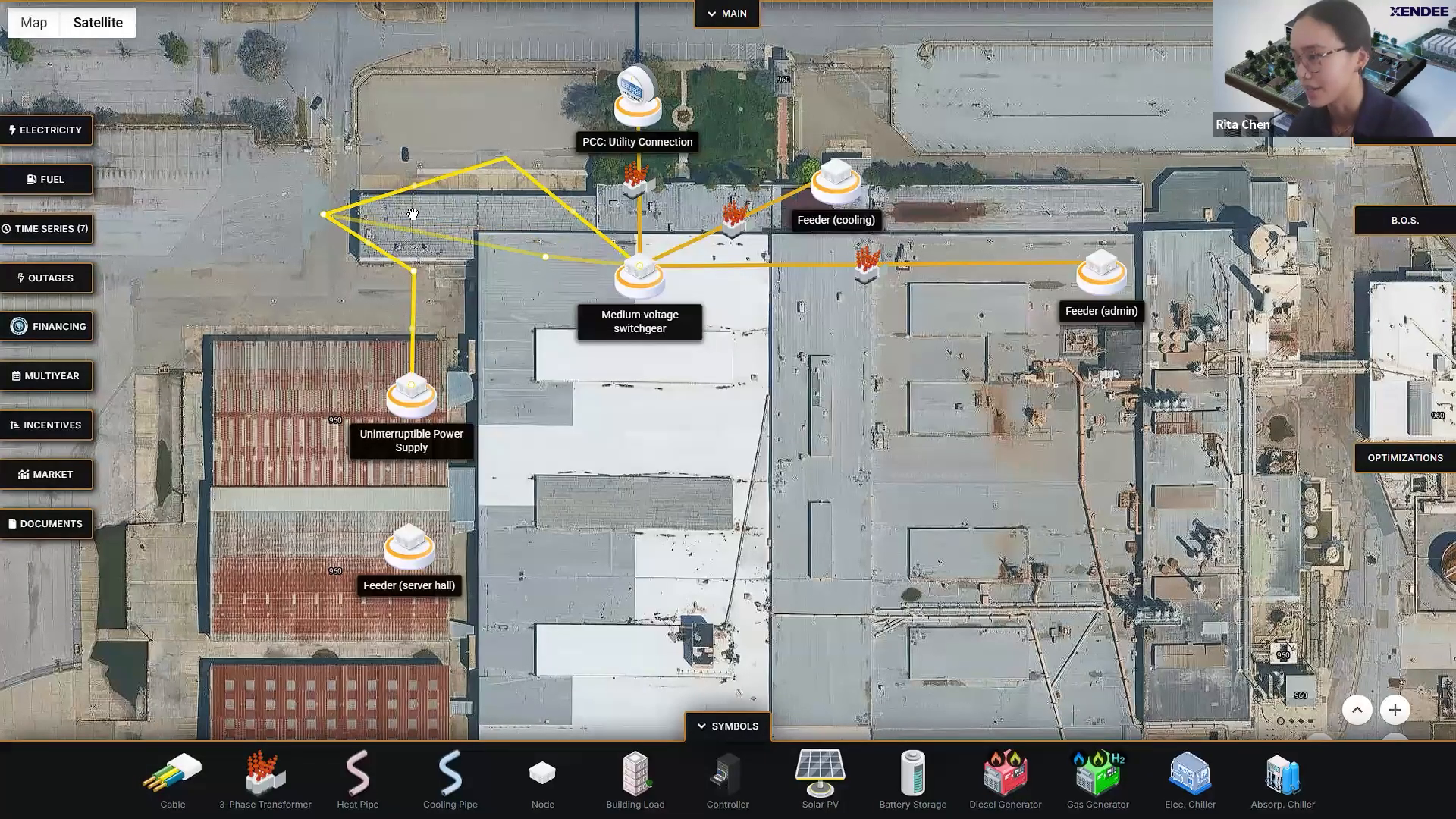
{"action": "left_click_drag", "start_coordinate": [322, 220], "coordinate": [484, 275]}
{"action": "left_click_drag", "start_coordinate": [547, 275], "coordinate": [548, 273]}
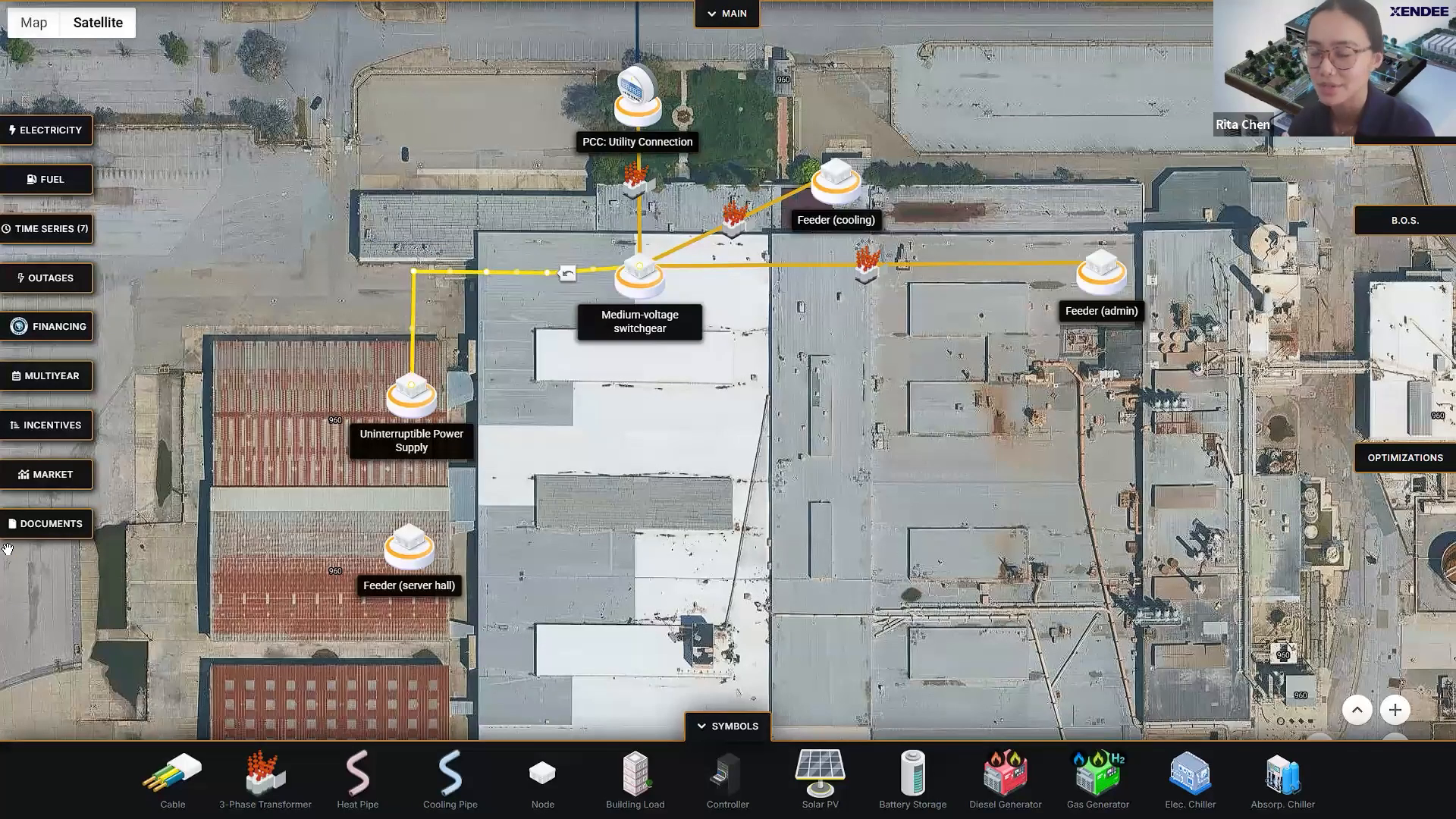
Step: Add a 3-phase transformer with Uninterruptible Power Supply as the primary node and Feeder (server hall) as the secondary node
{"action": "left_click_drag", "start_coordinate": [665, 470], "coordinate": [805, 362]}
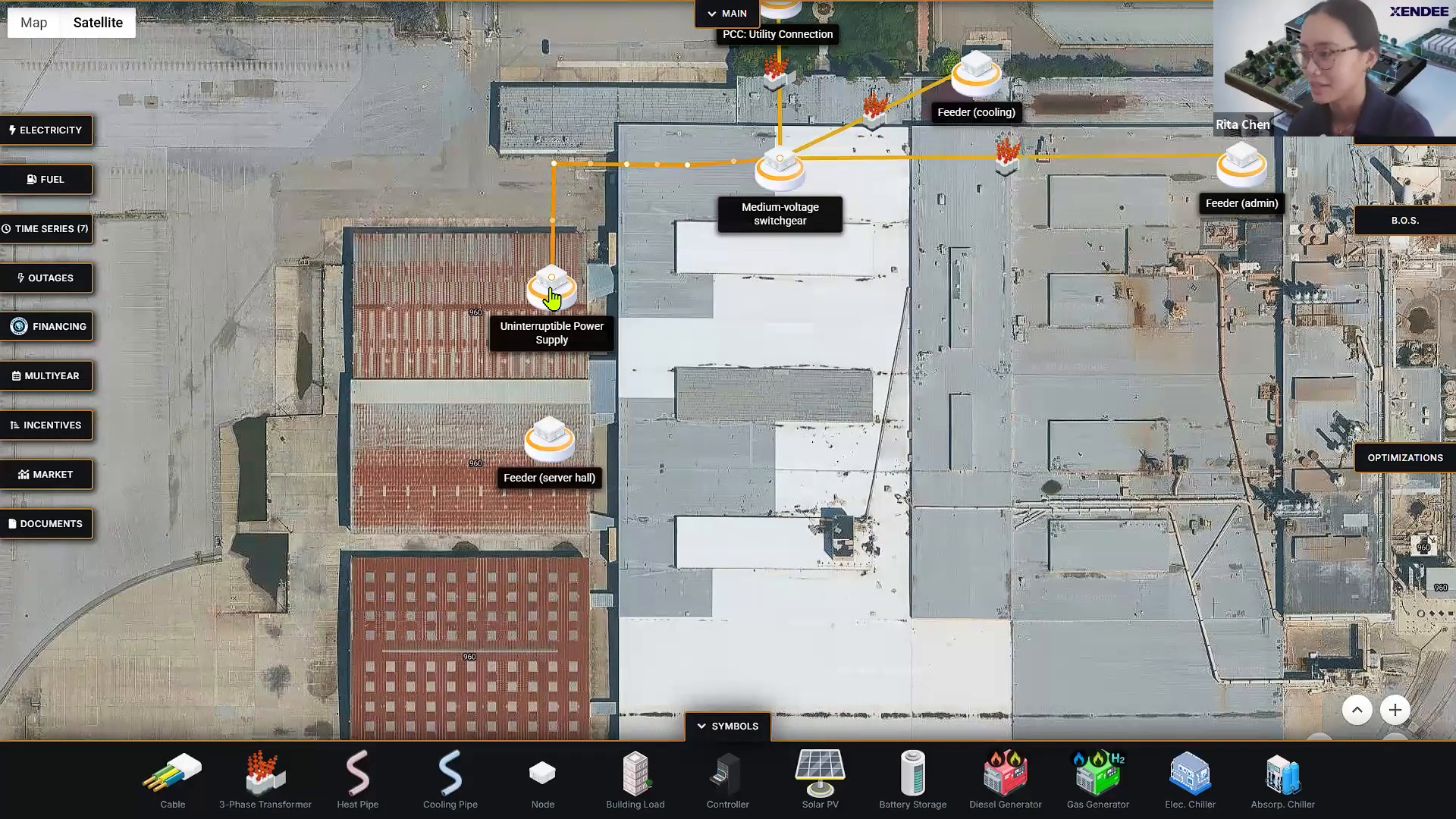
{"action": "left_click_drag", "start_coordinate": [553, 280], "coordinate": [489, 240]}
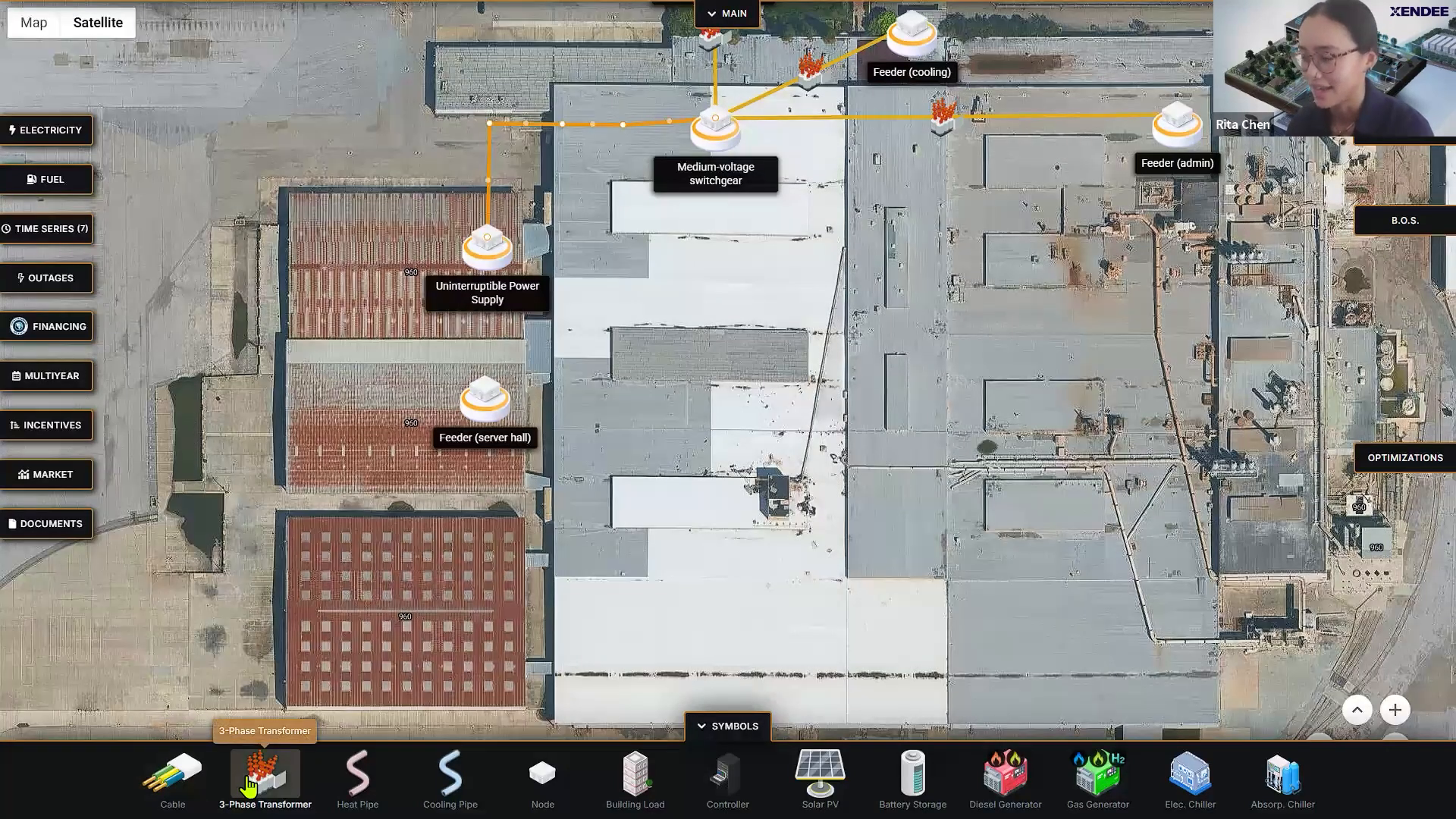
{"action": "left_click_drag", "start_coordinate": [278, 773], "coordinate": [665, 120]}
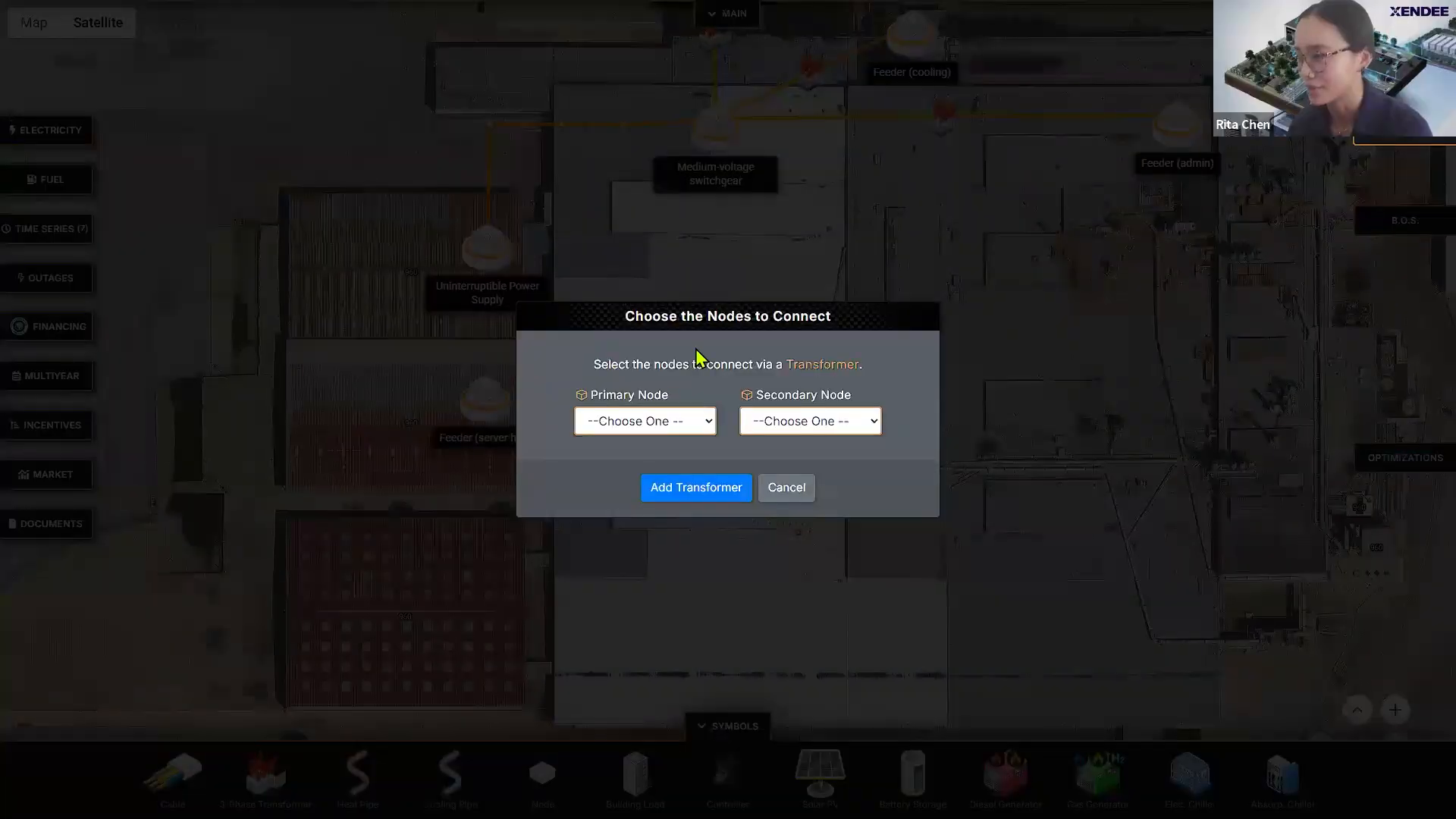
{"action": "left_click", "coordinate": [675, 422]}
{"action": "left_click", "coordinate": [698, 562]}
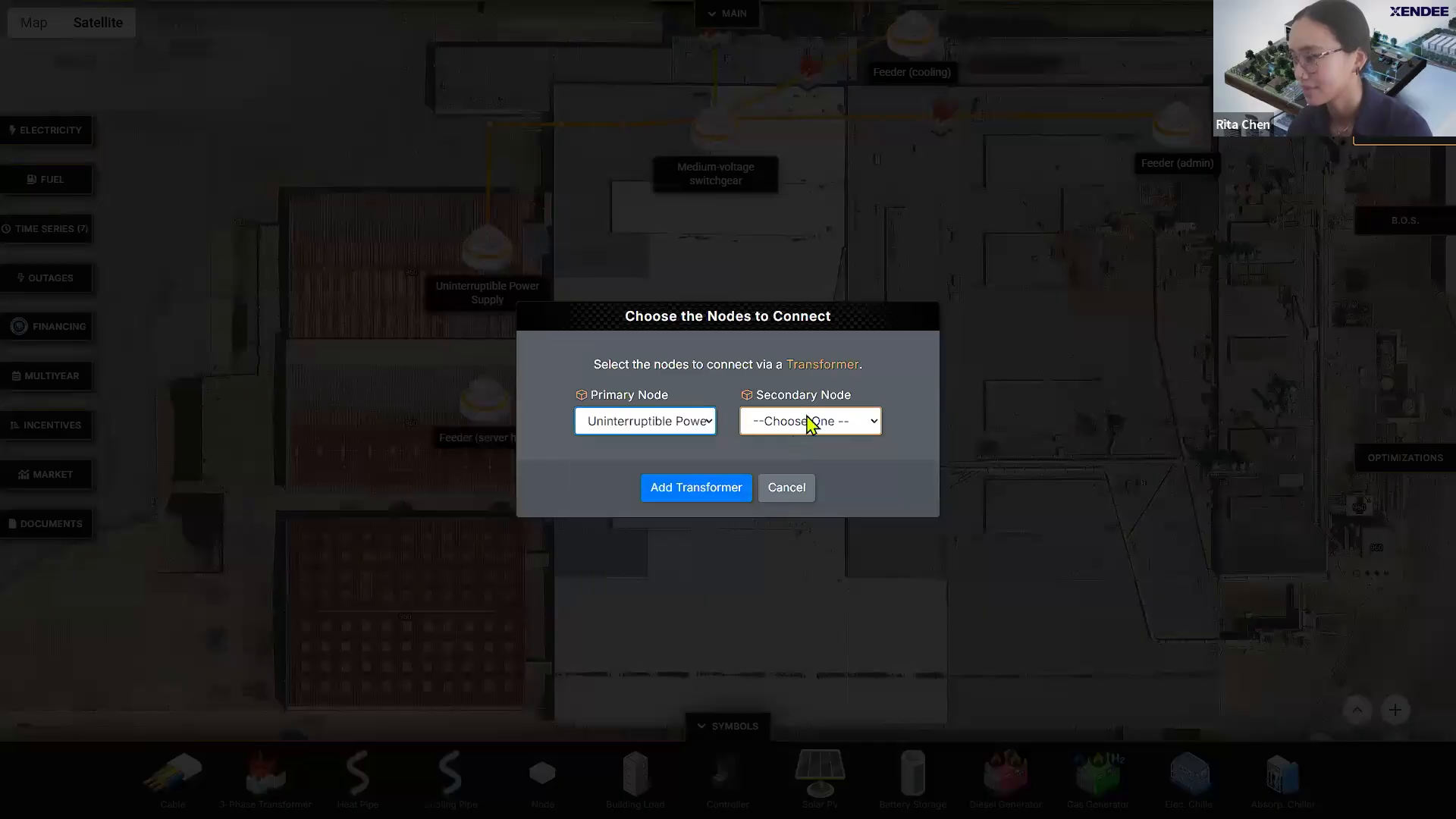
{"action": "left_click", "coordinate": [808, 422]}
{"action": "left_click", "coordinate": [823, 512]}
{"action": "left_click", "coordinate": [709, 492]}
Step: Set the transformer's secondary side voltage to 0.48 kV, enable Xendee Sizing and save it
{"action": "left_click", "coordinate": [951, 172]}
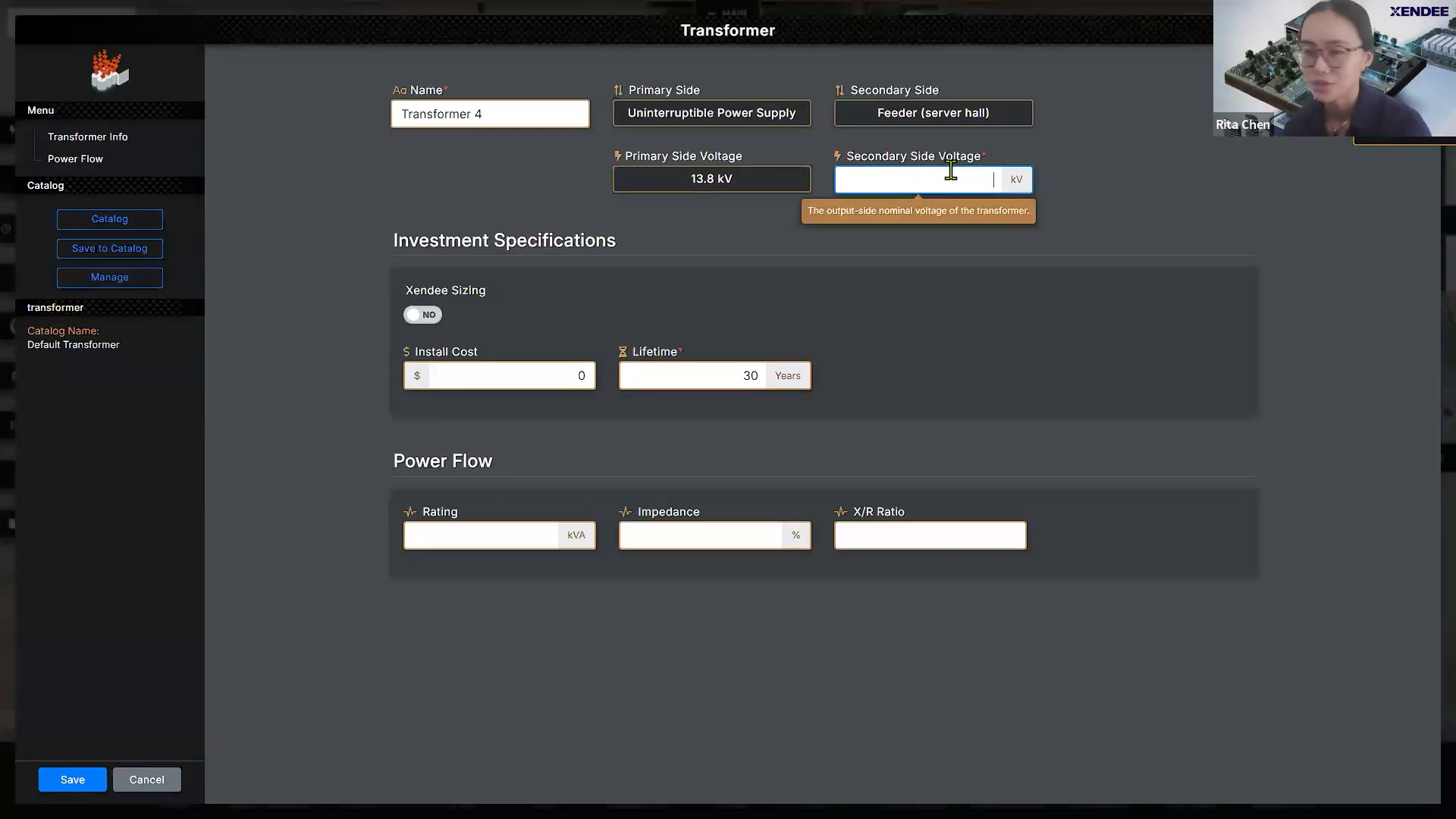
{"action": "type", "text": "0.48"}
{"action": "left_click", "coordinate": [1230, 255]}
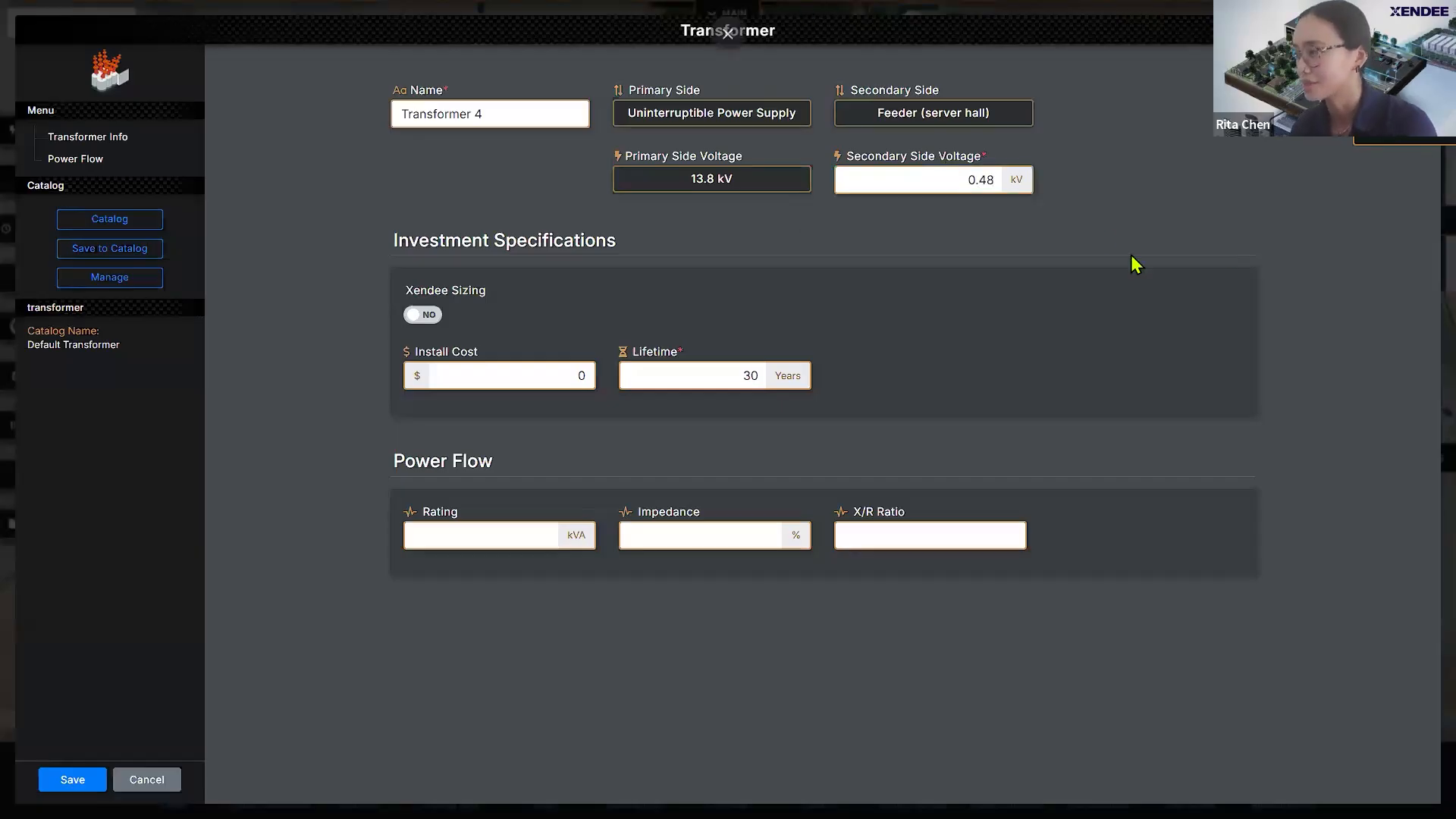
{"action": "left_click", "coordinate": [422, 314]}
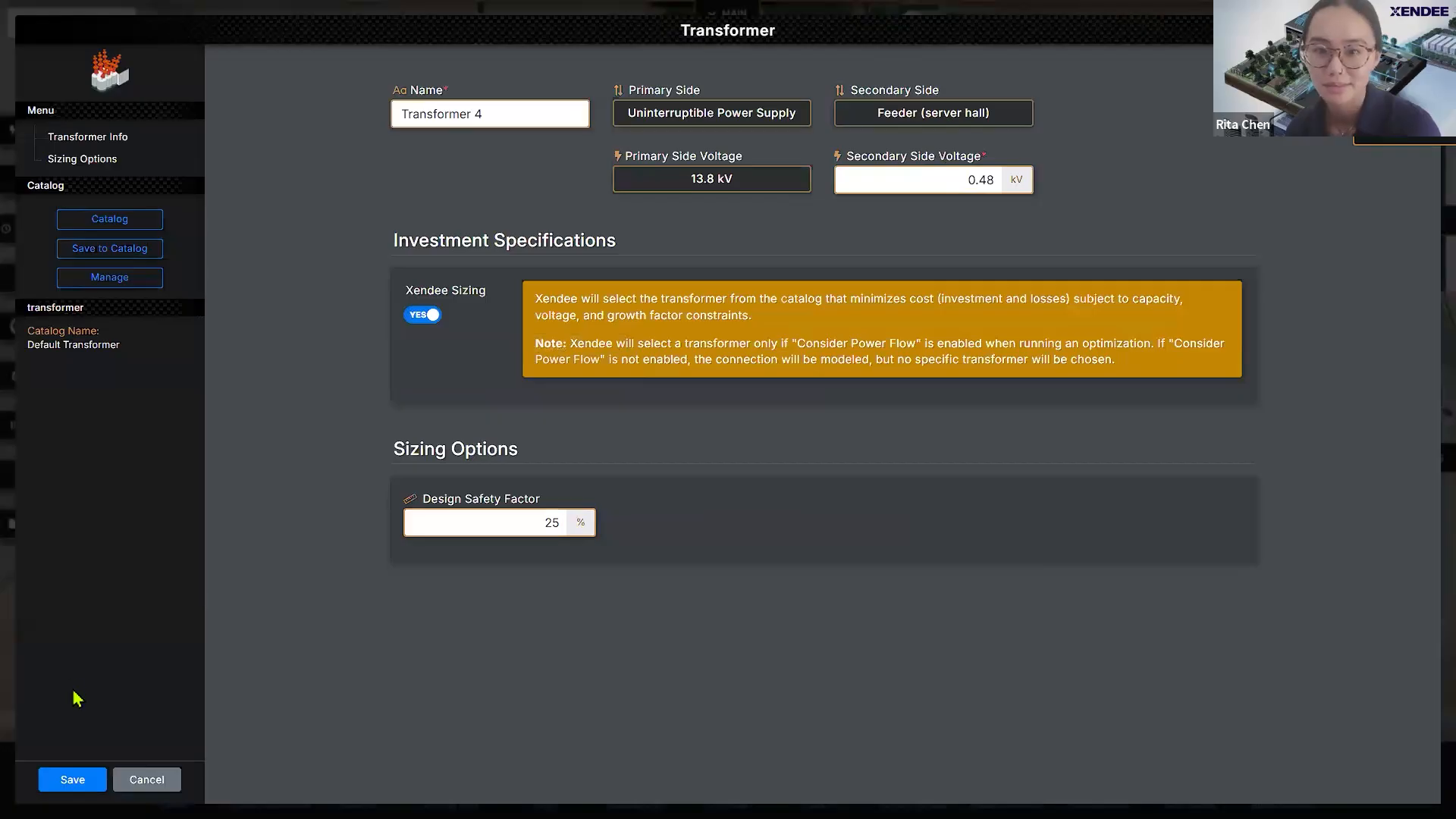
{"action": "left_click", "coordinate": [93, 775]}
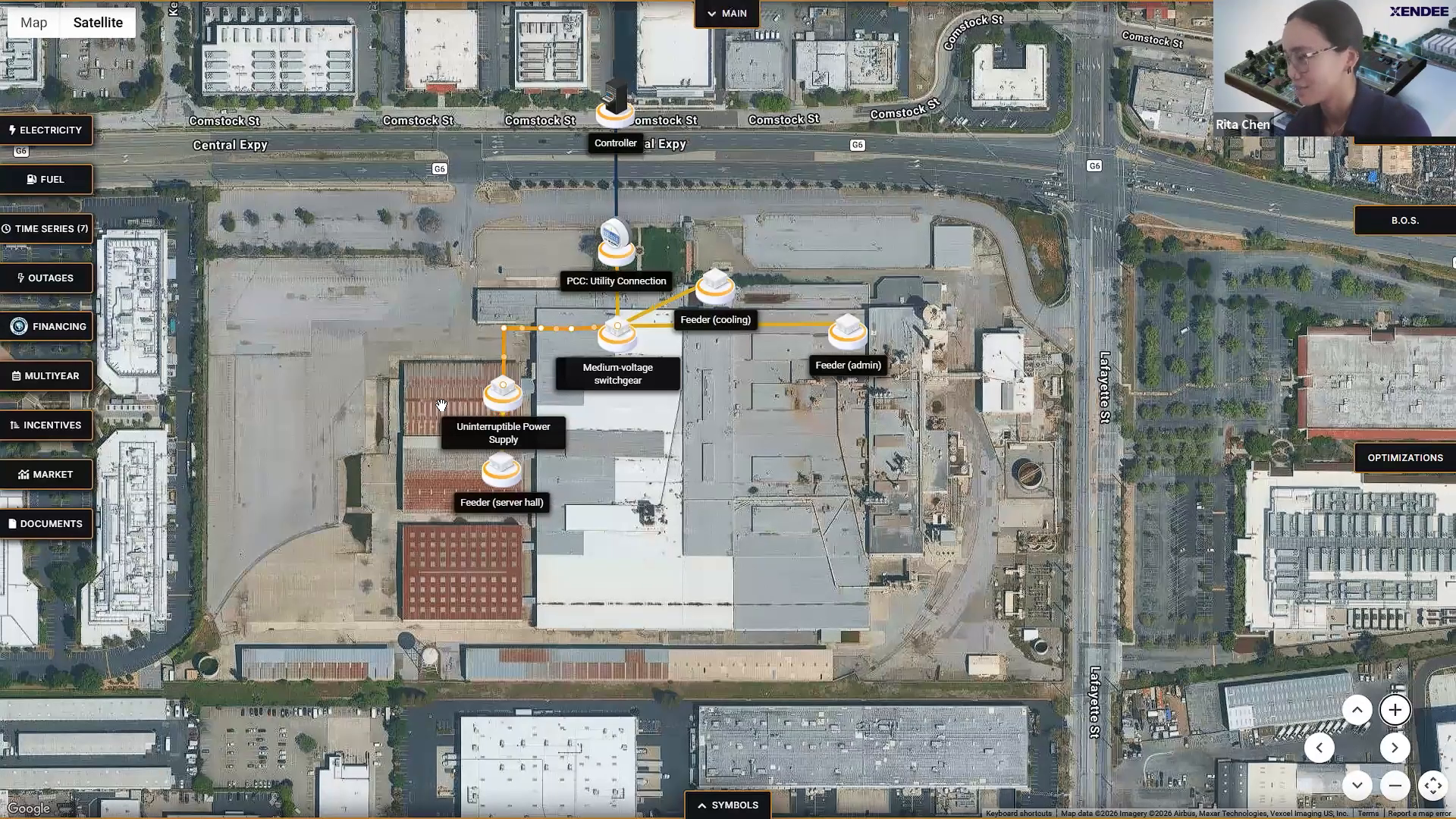
{"action": "left_click", "coordinate": [1394, 709]}
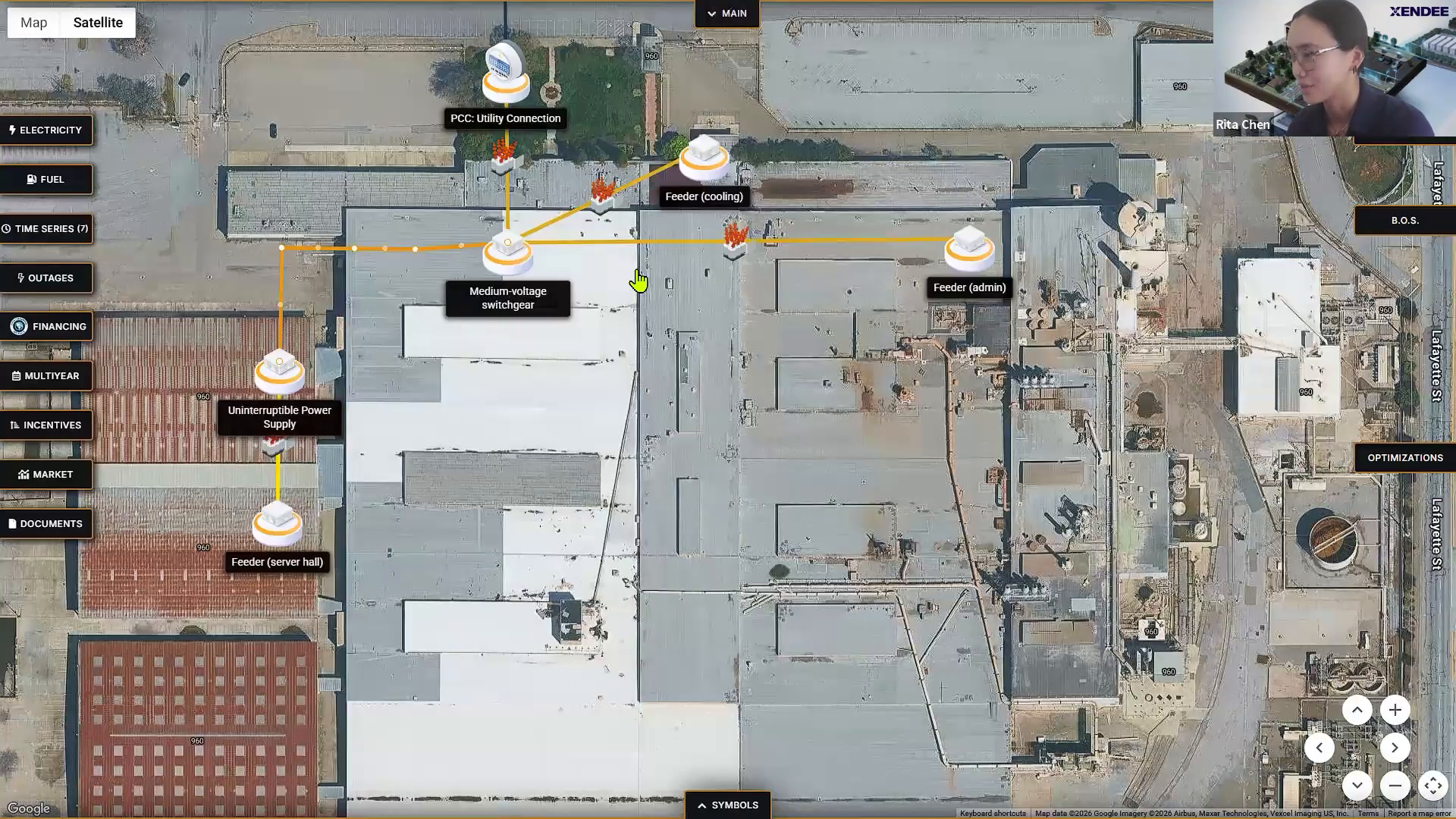
{"action": "left_click_drag", "start_coordinate": [638, 282], "coordinate": [854, 302]}
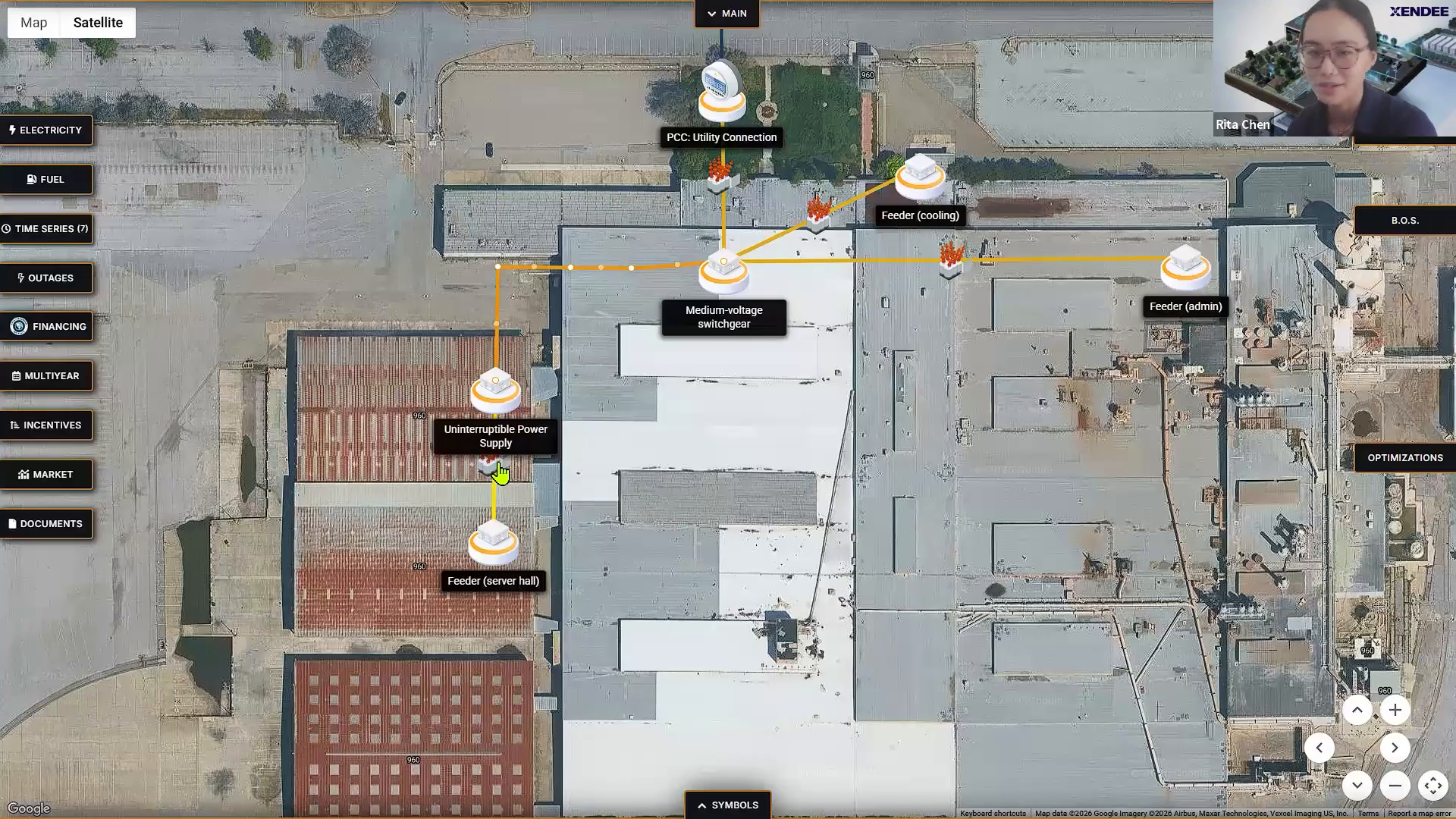
Step: Add a building load to the Feeder (admin) node
{"action": "left_click_drag", "start_coordinate": [734, 432], "coordinate": [730, 427]}
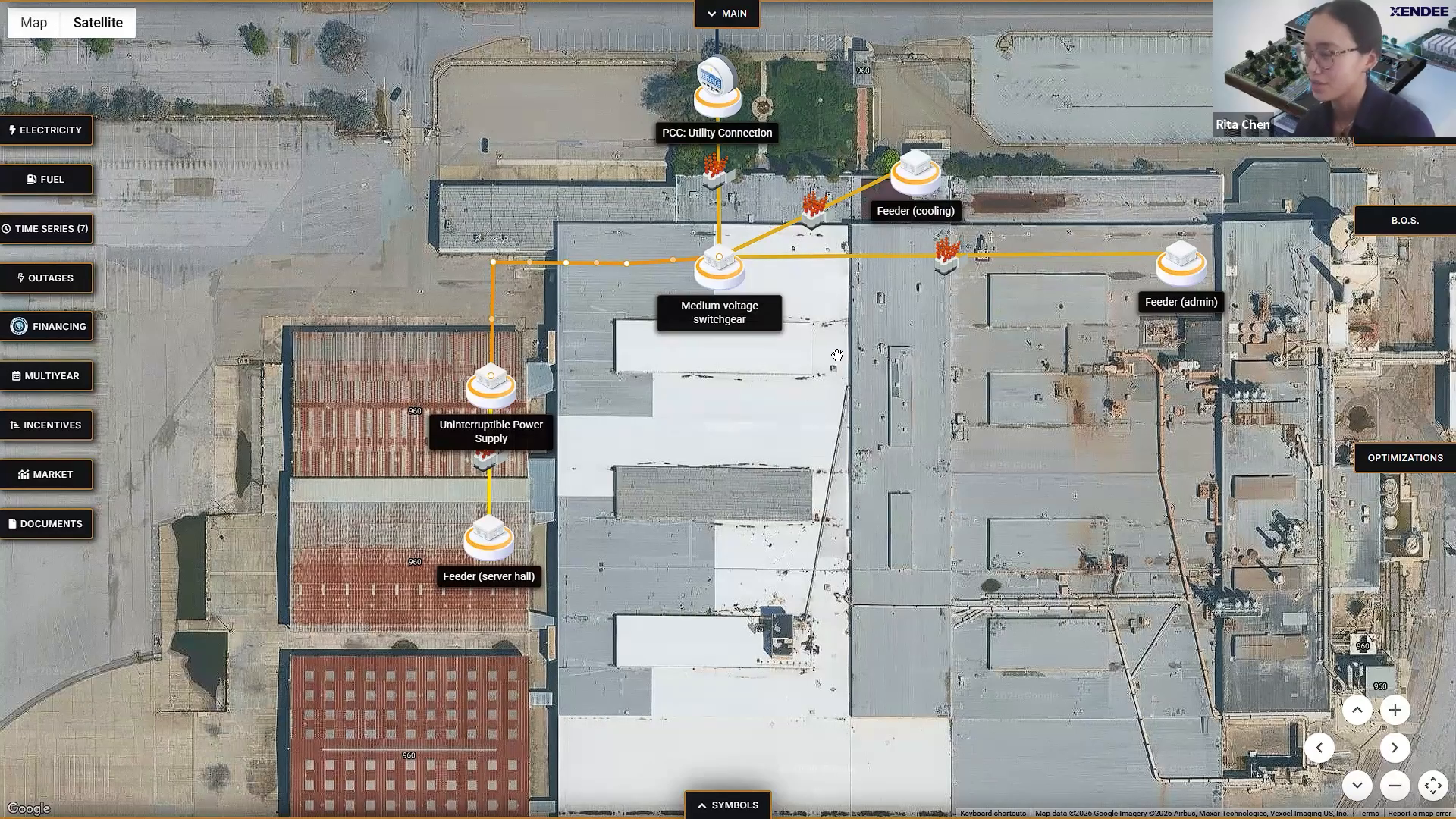
{"action": "left_click_drag", "start_coordinate": [882, 384], "coordinate": [837, 355]}
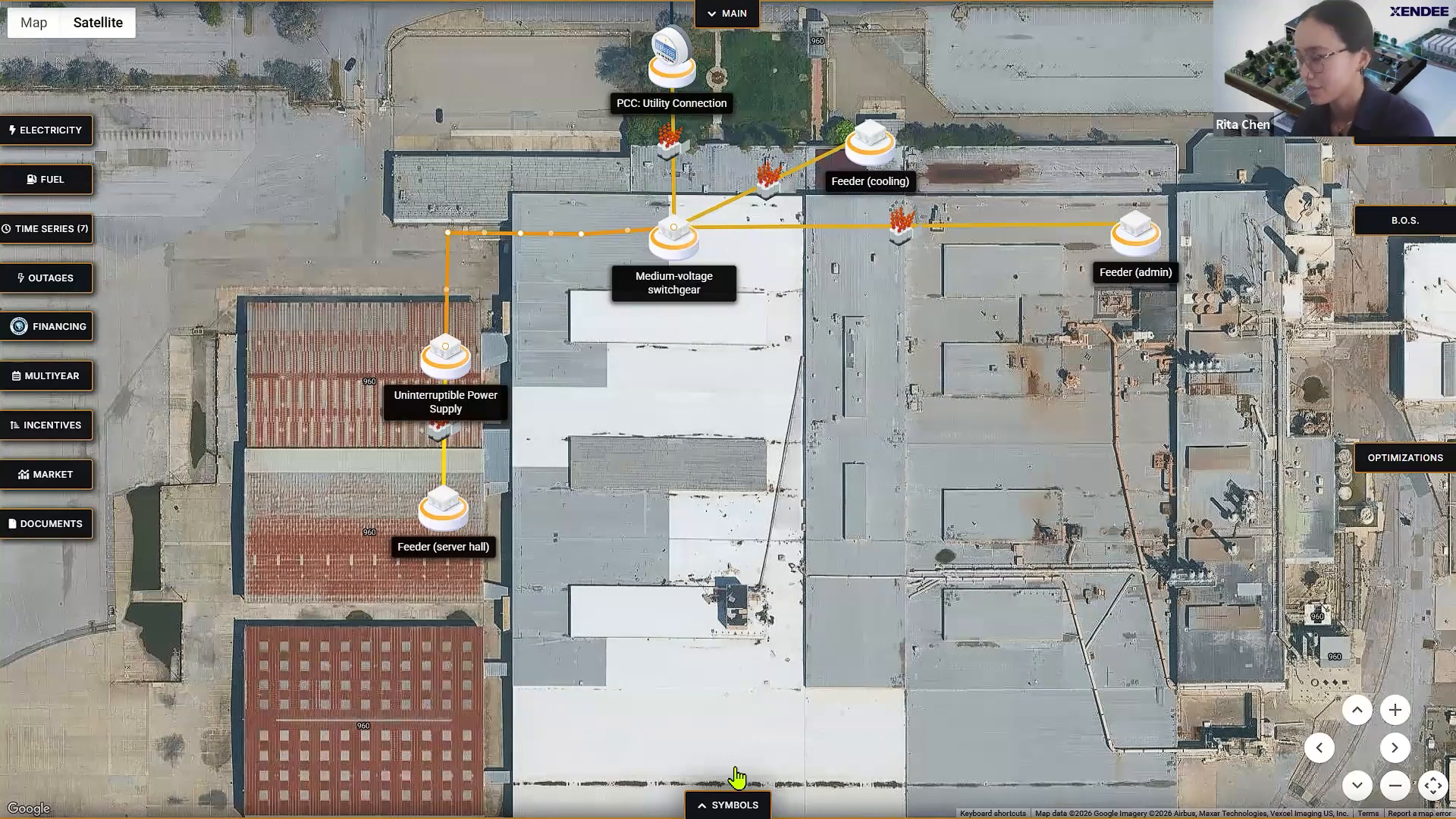
{"action": "left_click", "coordinate": [730, 804]}
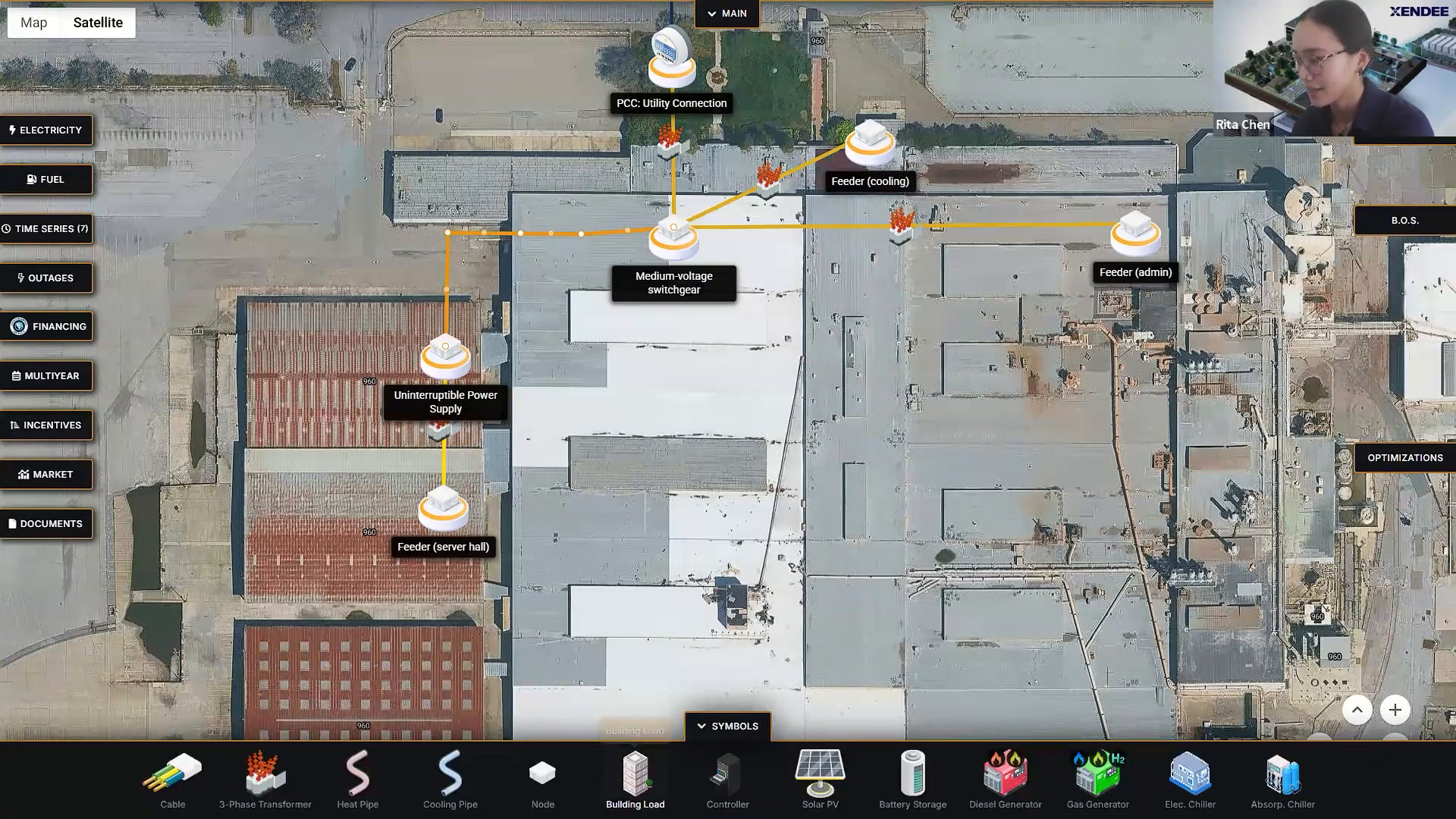
{"action": "left_click_drag", "start_coordinate": [635, 774], "coordinate": [686, 601]}
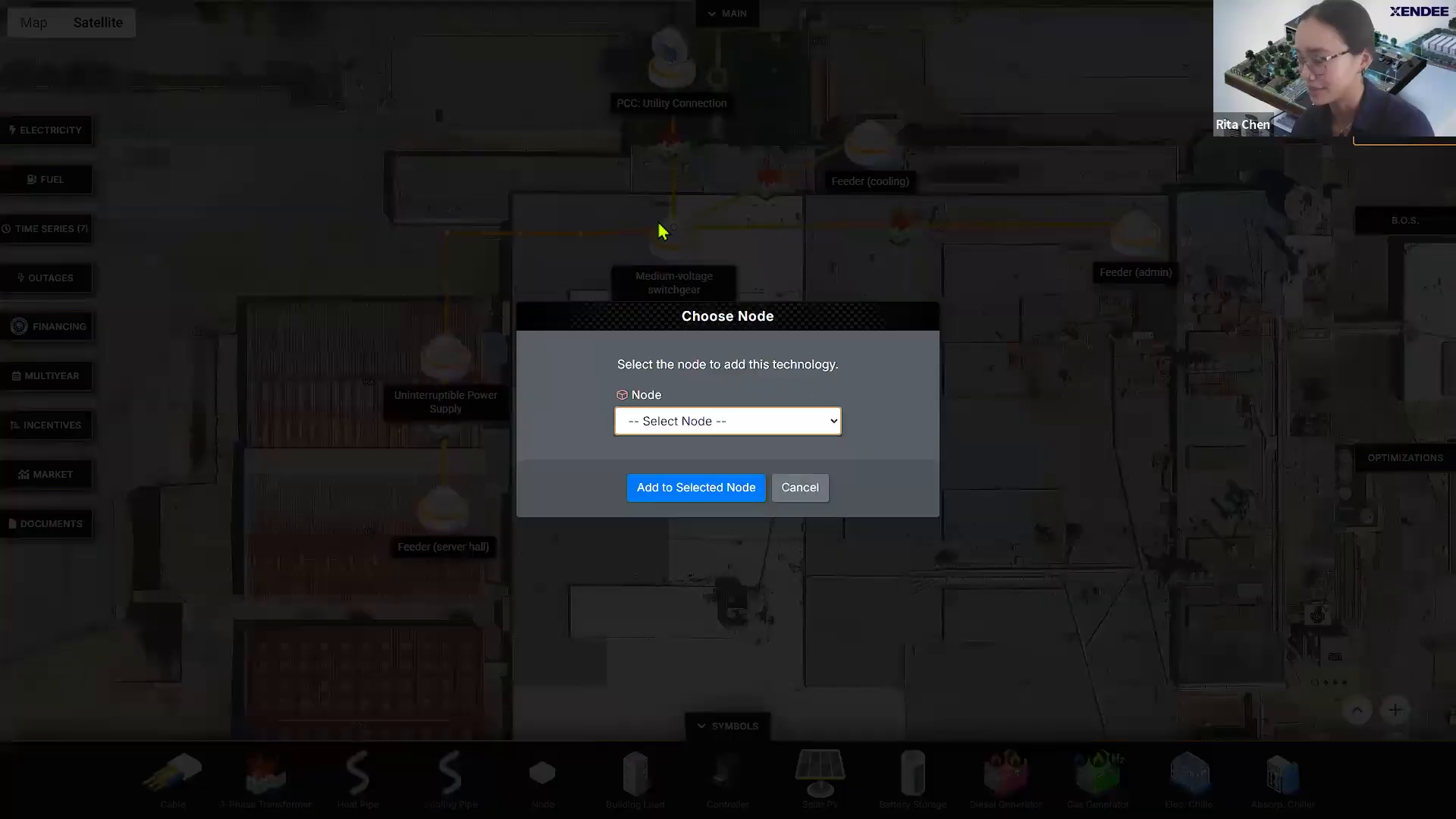
{"action": "left_click", "coordinate": [686, 426]}
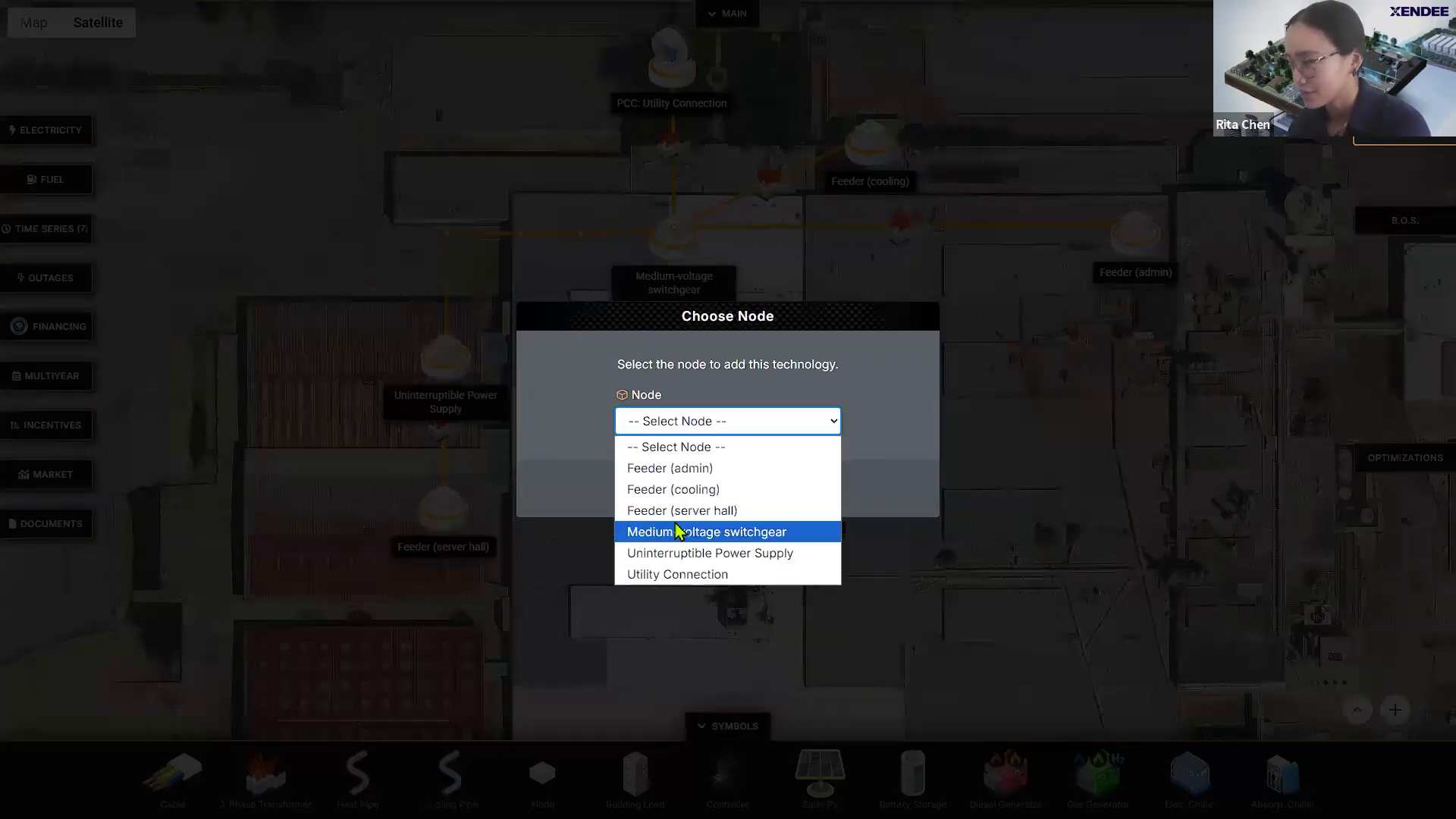
{"action": "left_click", "coordinate": [683, 470]}
{"action": "left_click", "coordinate": [702, 491]}
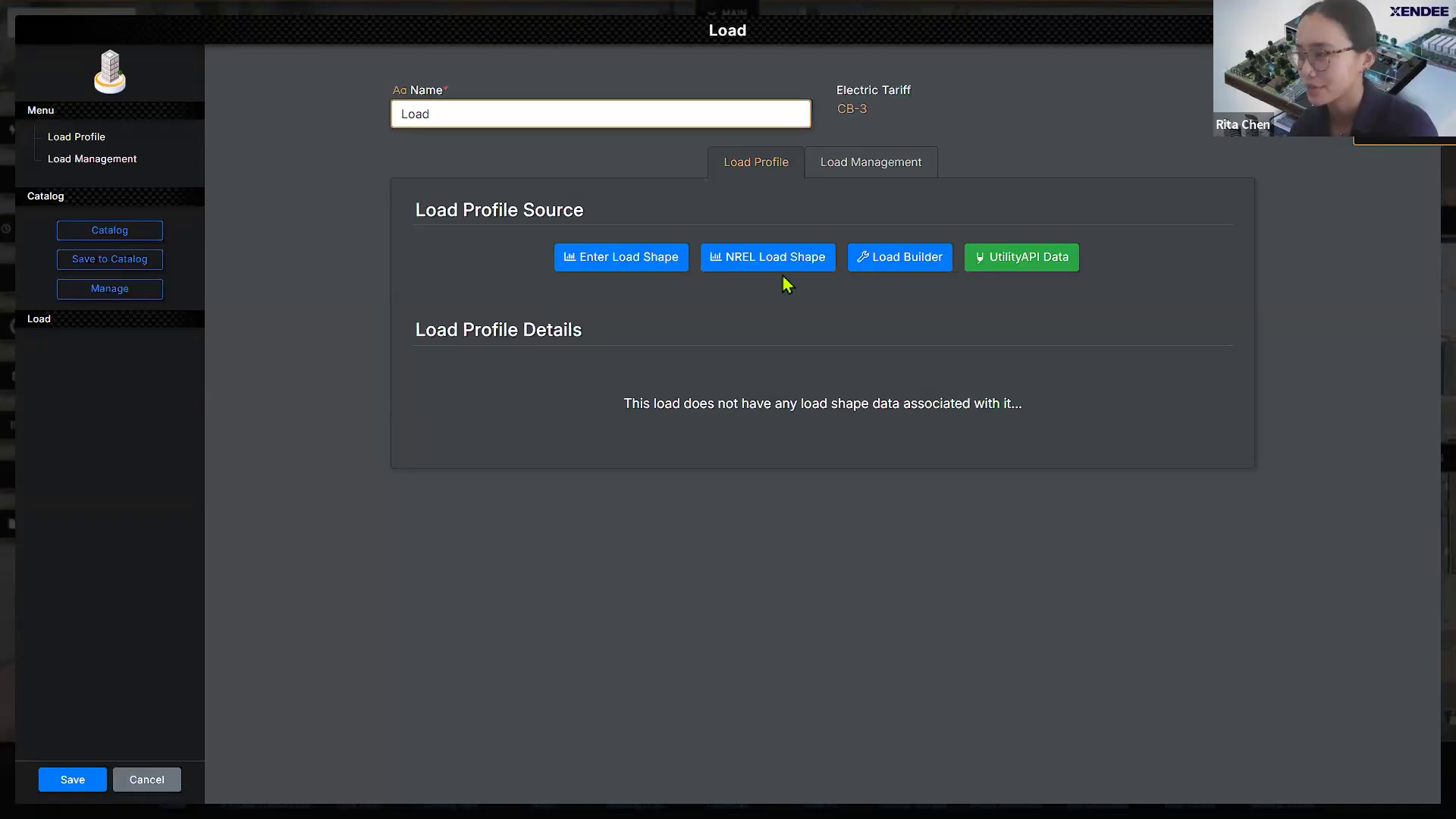
Step: Start an NREL load shape for San Francisco, CA with building type Medium Office and age Built 1980 or Later
{"action": "left_click", "coordinate": [733, 273]}
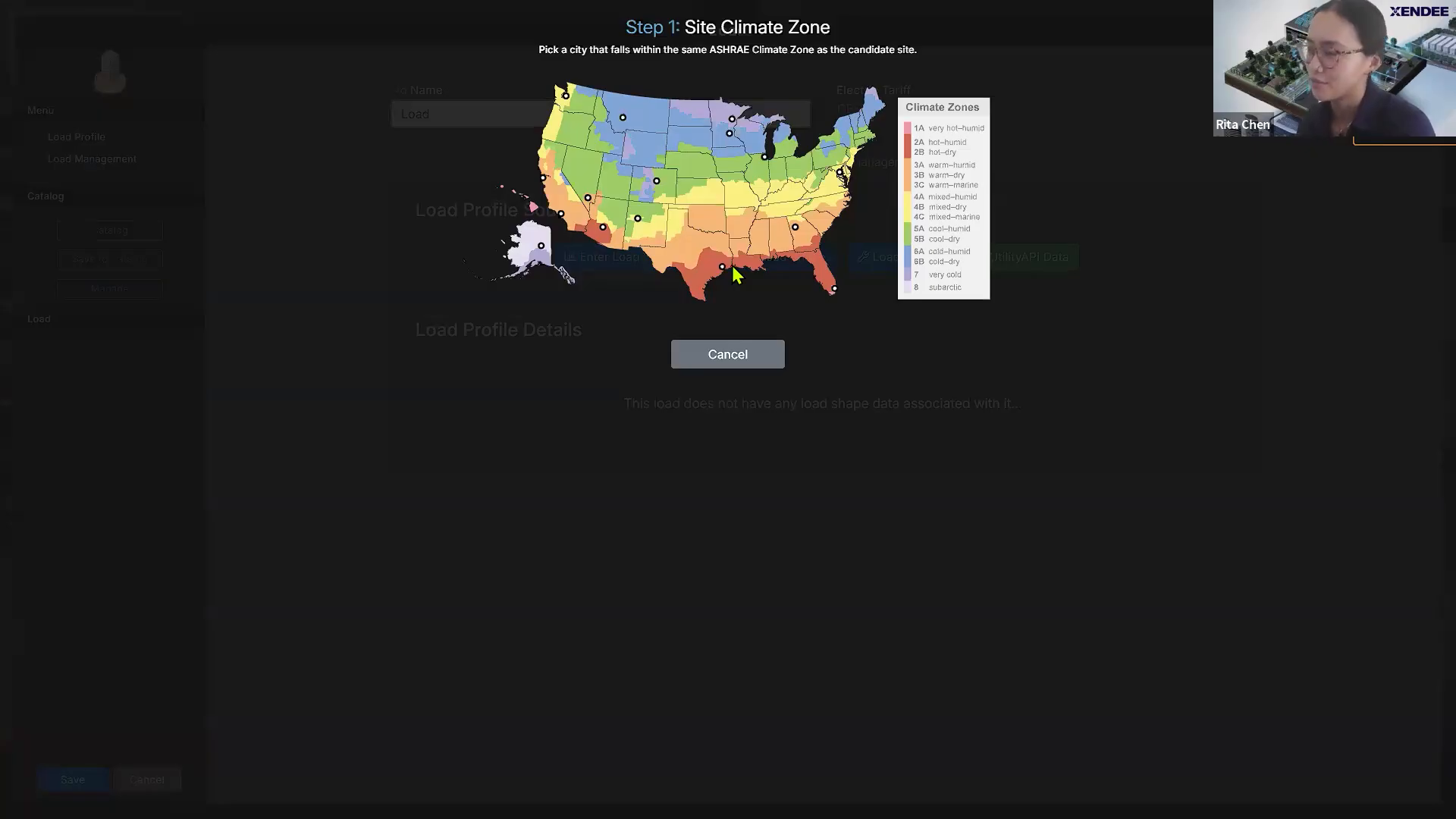
{"action": "left_click", "coordinate": [544, 180]}
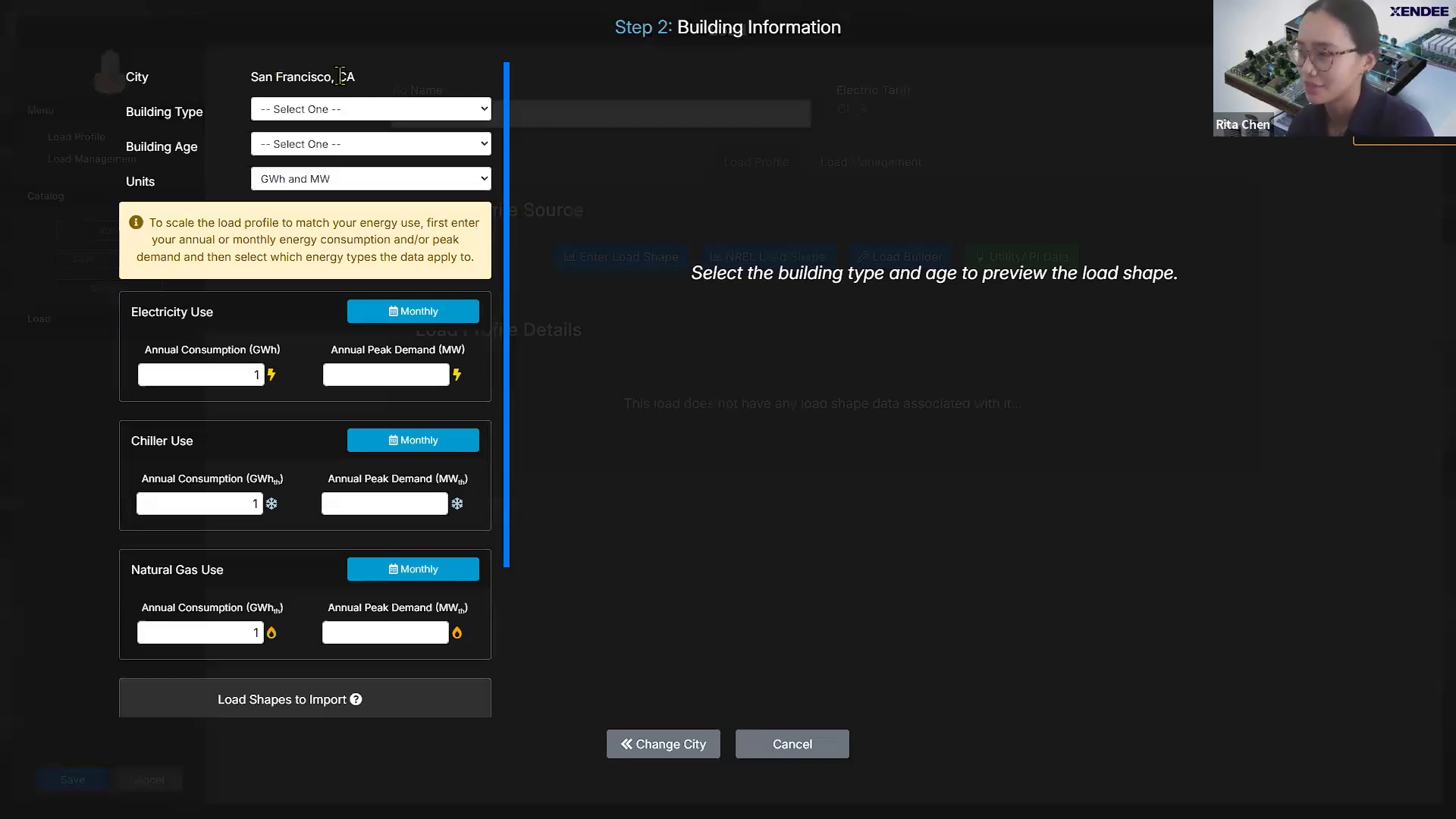
{"action": "left_click", "coordinate": [354, 109]}
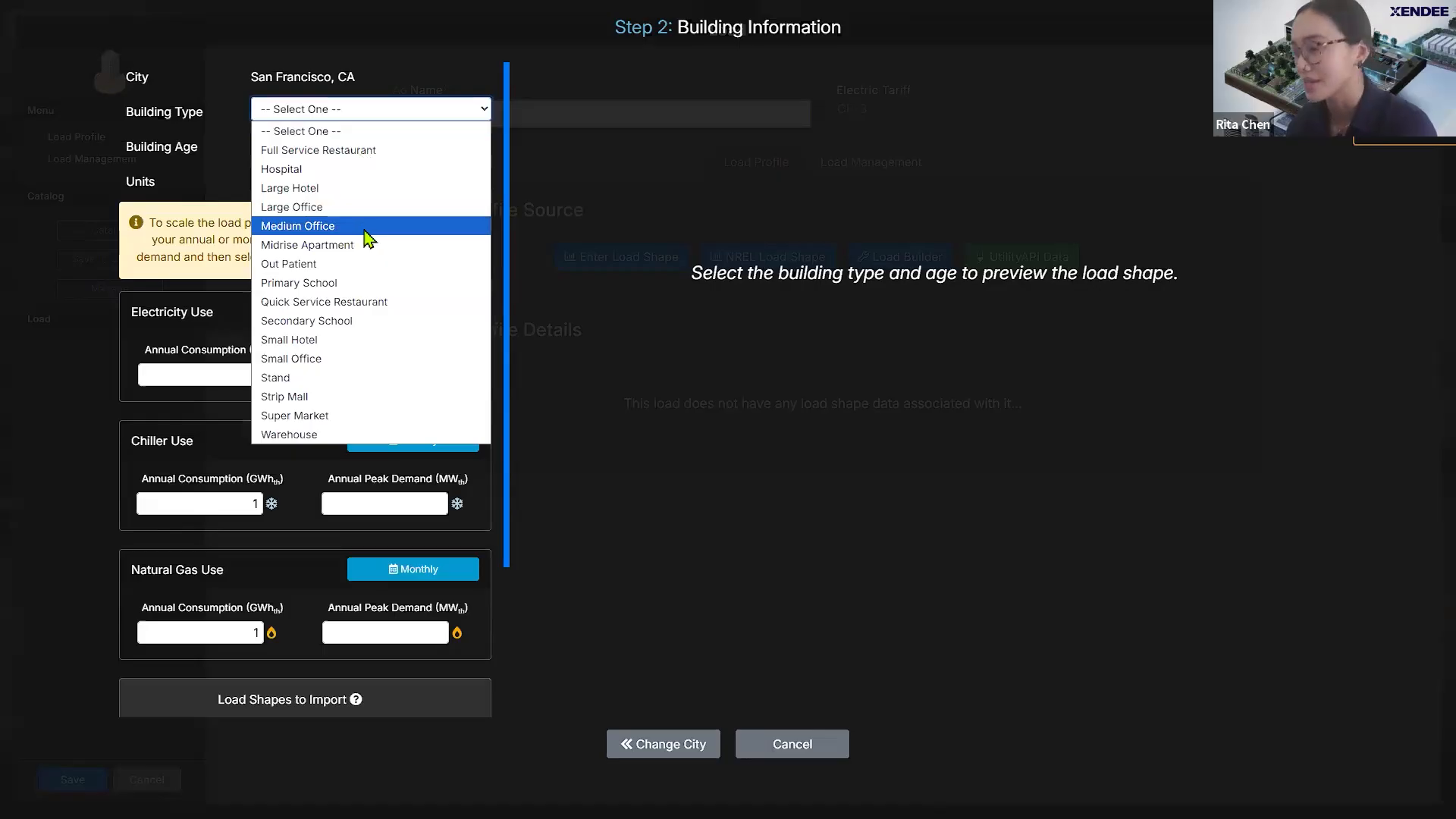
{"action": "left_click", "coordinate": [363, 231]}
{"action": "left_click", "coordinate": [310, 146]}
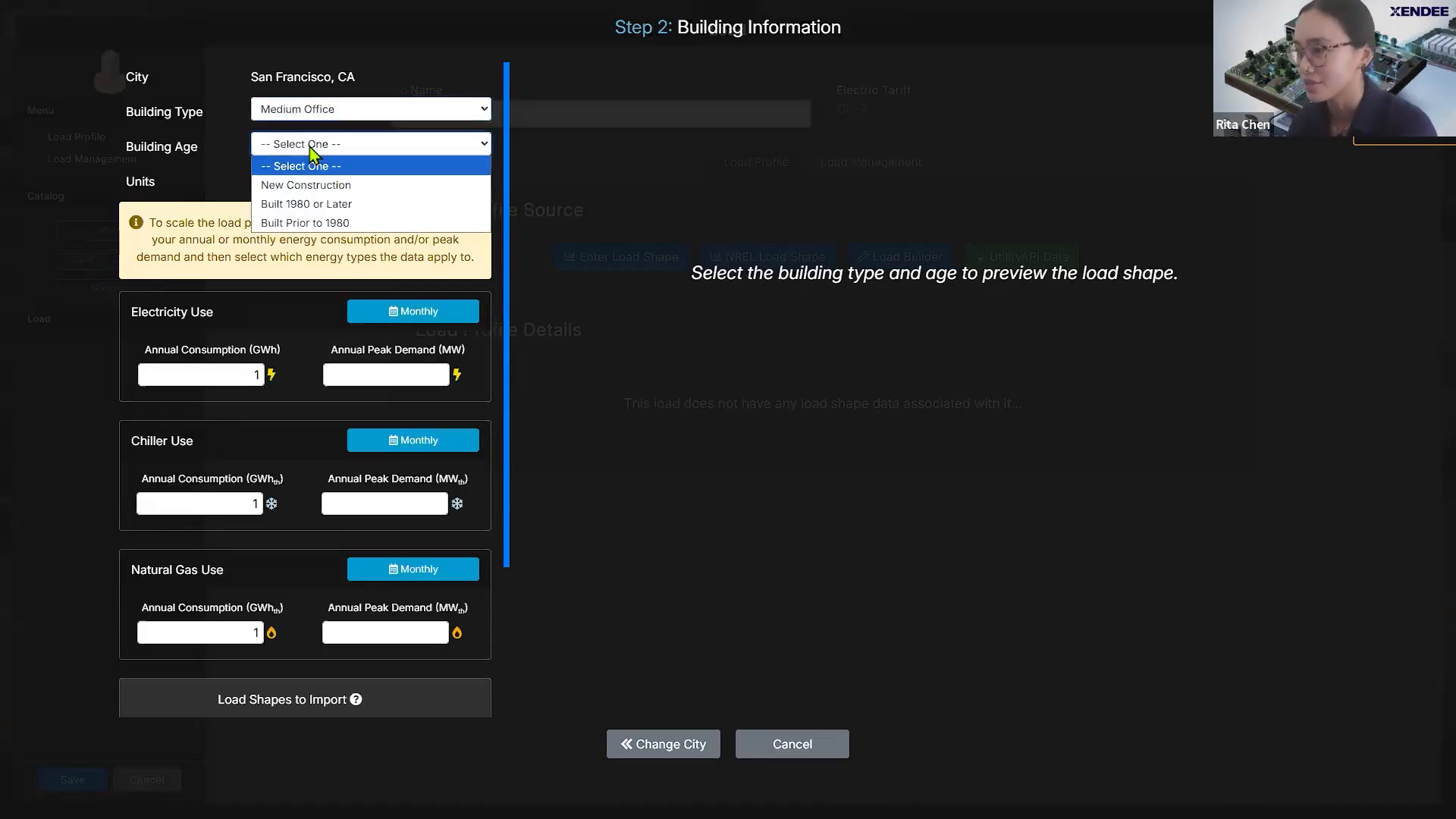
{"action": "left_click", "coordinate": [332, 204]}
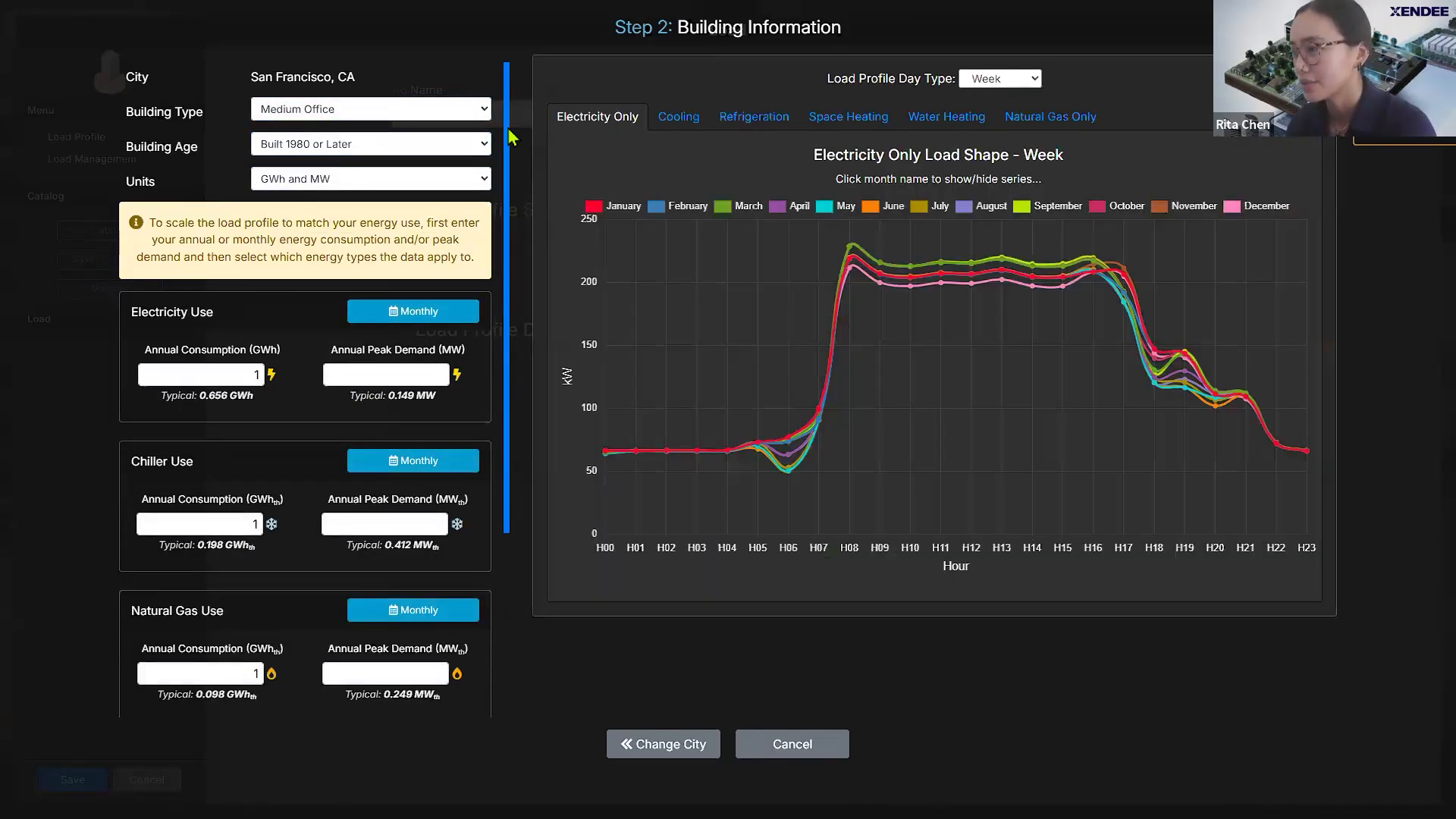
Step: Scale the electricity use to an annual consumption of 1.8 GWh and an annual peak demand of 0.3 MW
{"action": "scroll", "coordinate": [521, 189], "scroll_direction": "down", "scroll_amount": 2}
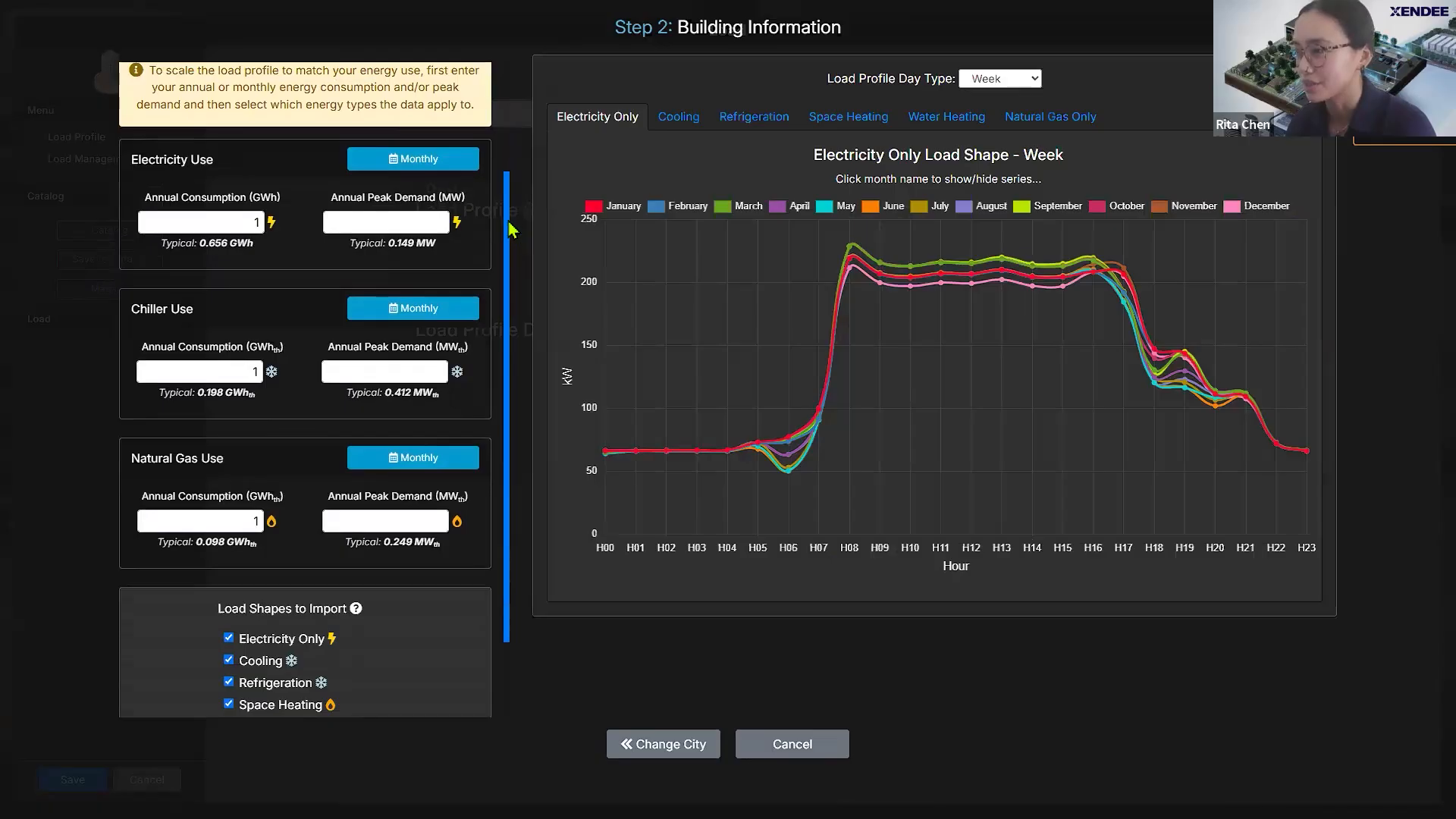
{"action": "scroll", "coordinate": [521, 261], "scroll_direction": "down", "scroll_amount": 1}
{"action": "key", "text": "Tab"}
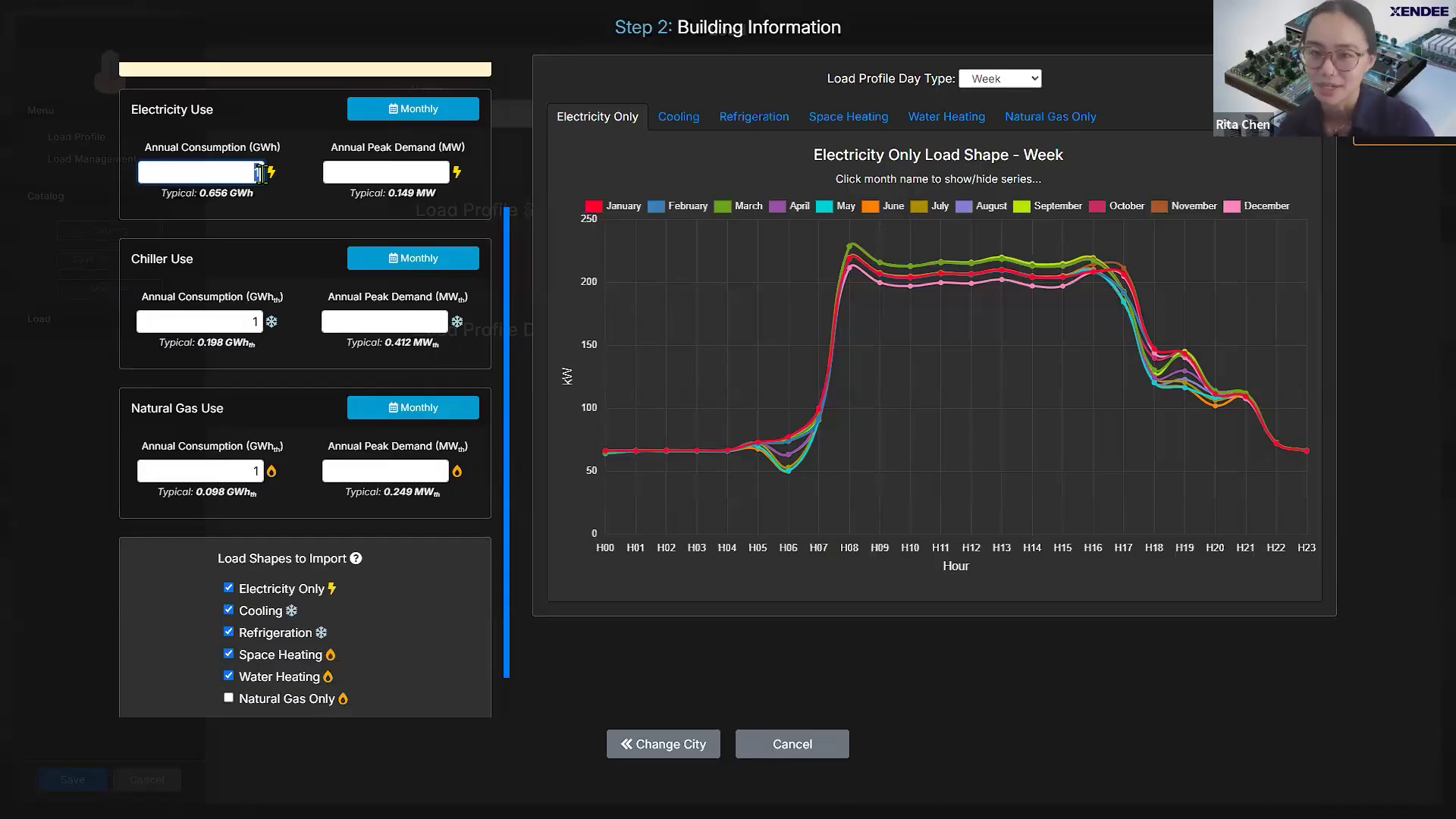
{"action": "type", "text": "1.8"}
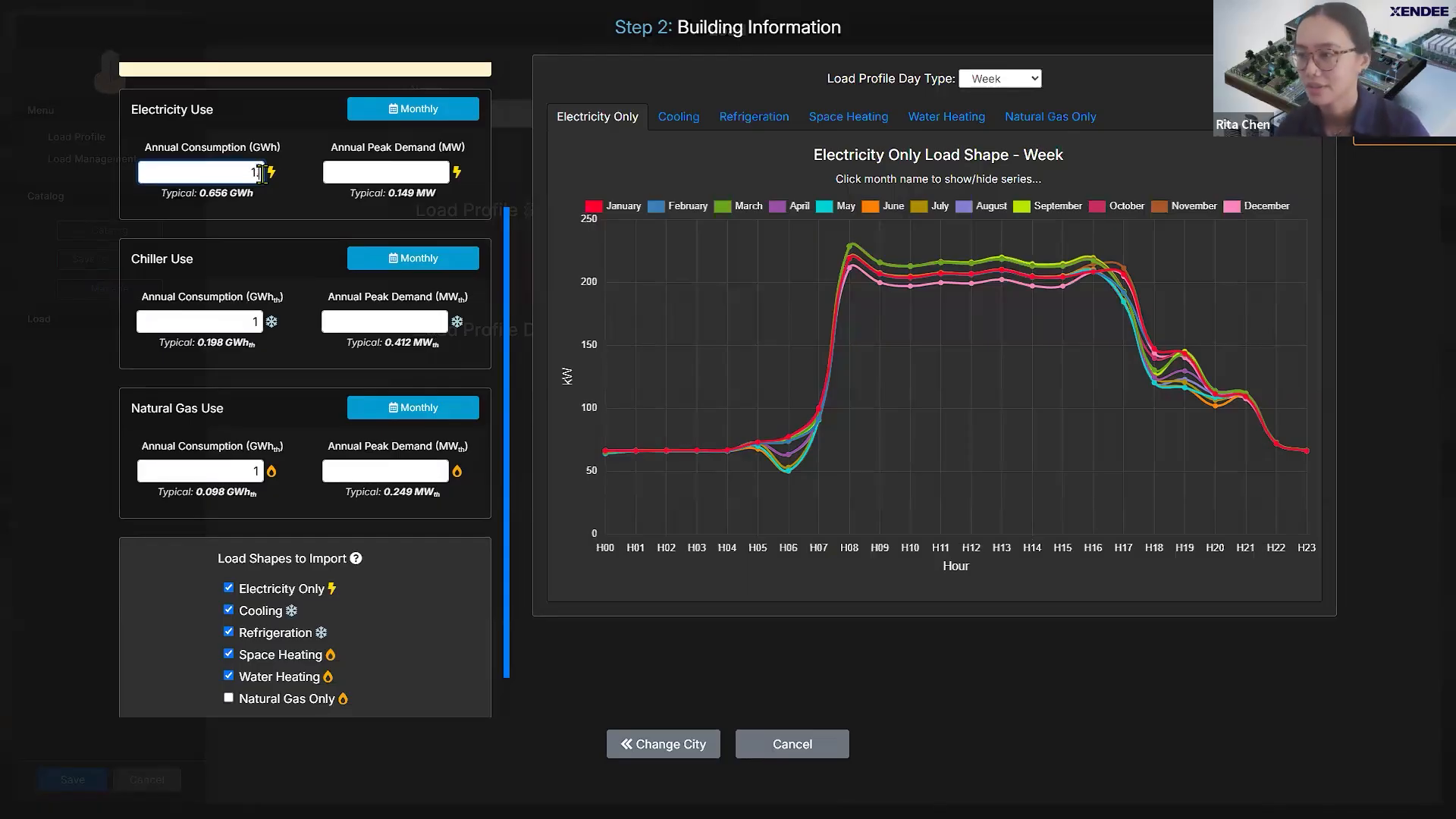
{"action": "left_click", "coordinate": [427, 173]}
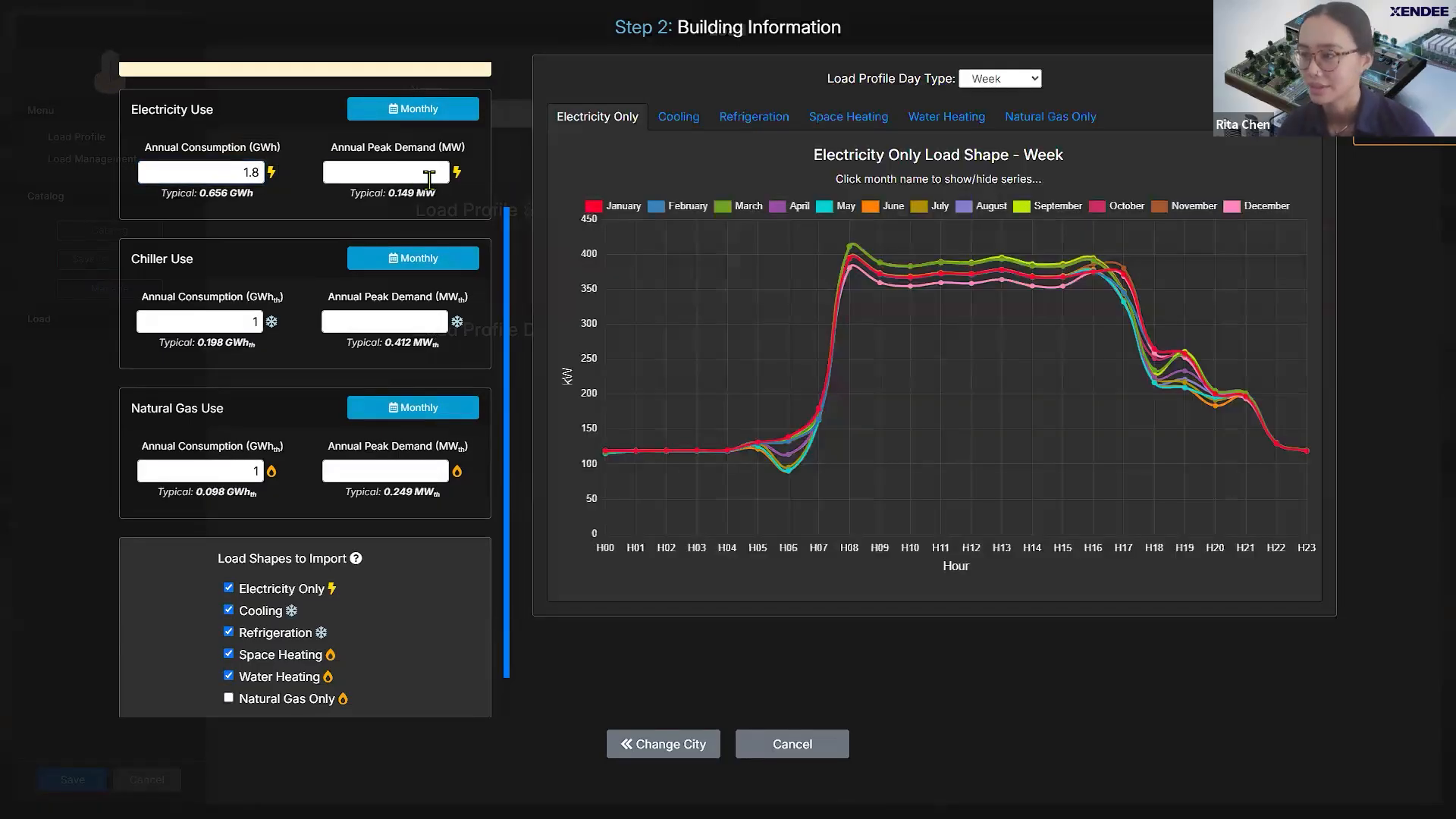
{"action": "type", "text": "0.3"}
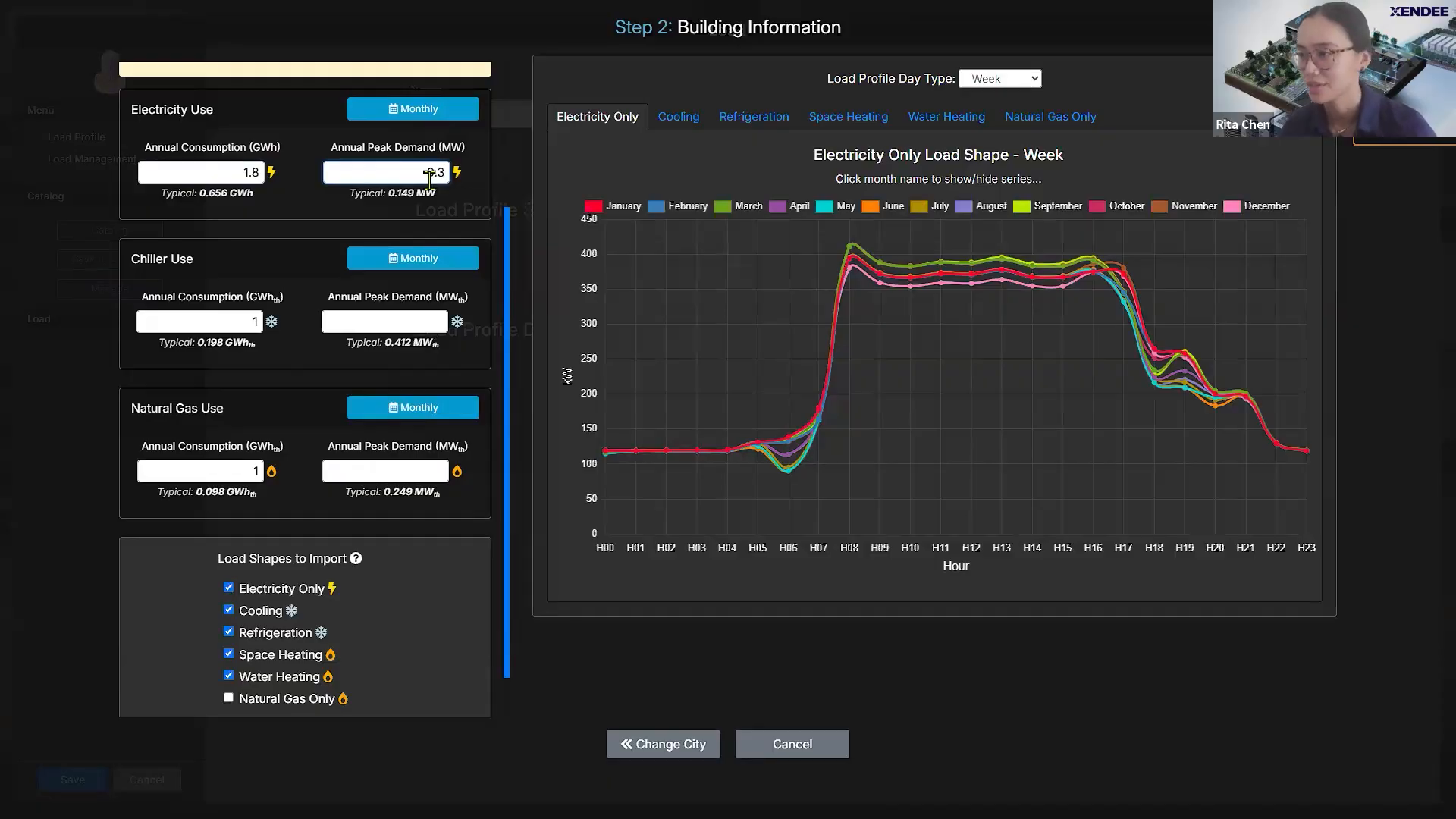
{"action": "left_click", "coordinate": [496, 206]}
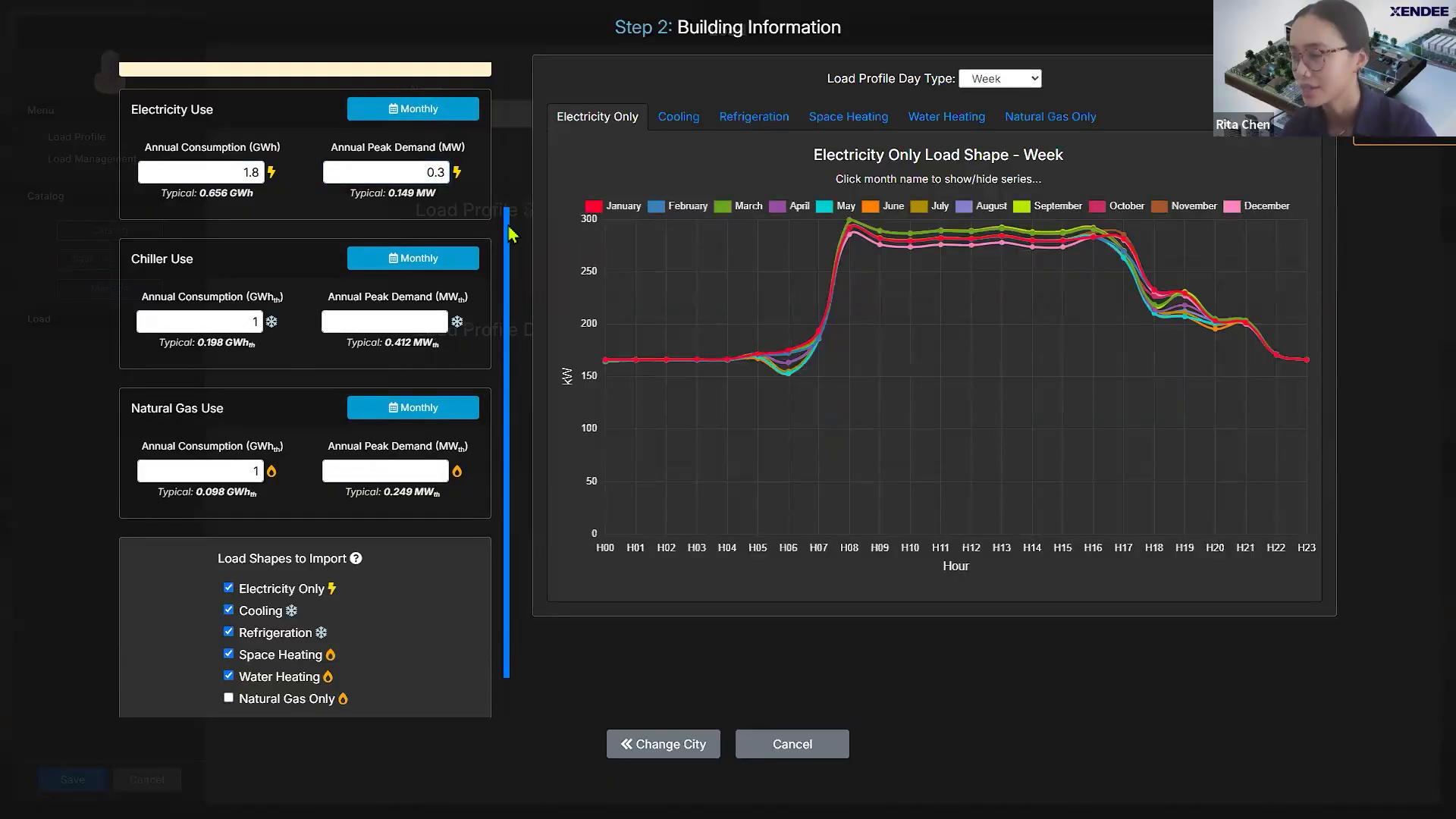
Step: Set the chiller use to an annual consumption of 0.198 GWh and an annual peak demand of 0.412 MW
{"action": "scroll", "coordinate": [509, 231], "scroll_direction": "down", "scroll_amount": 1}
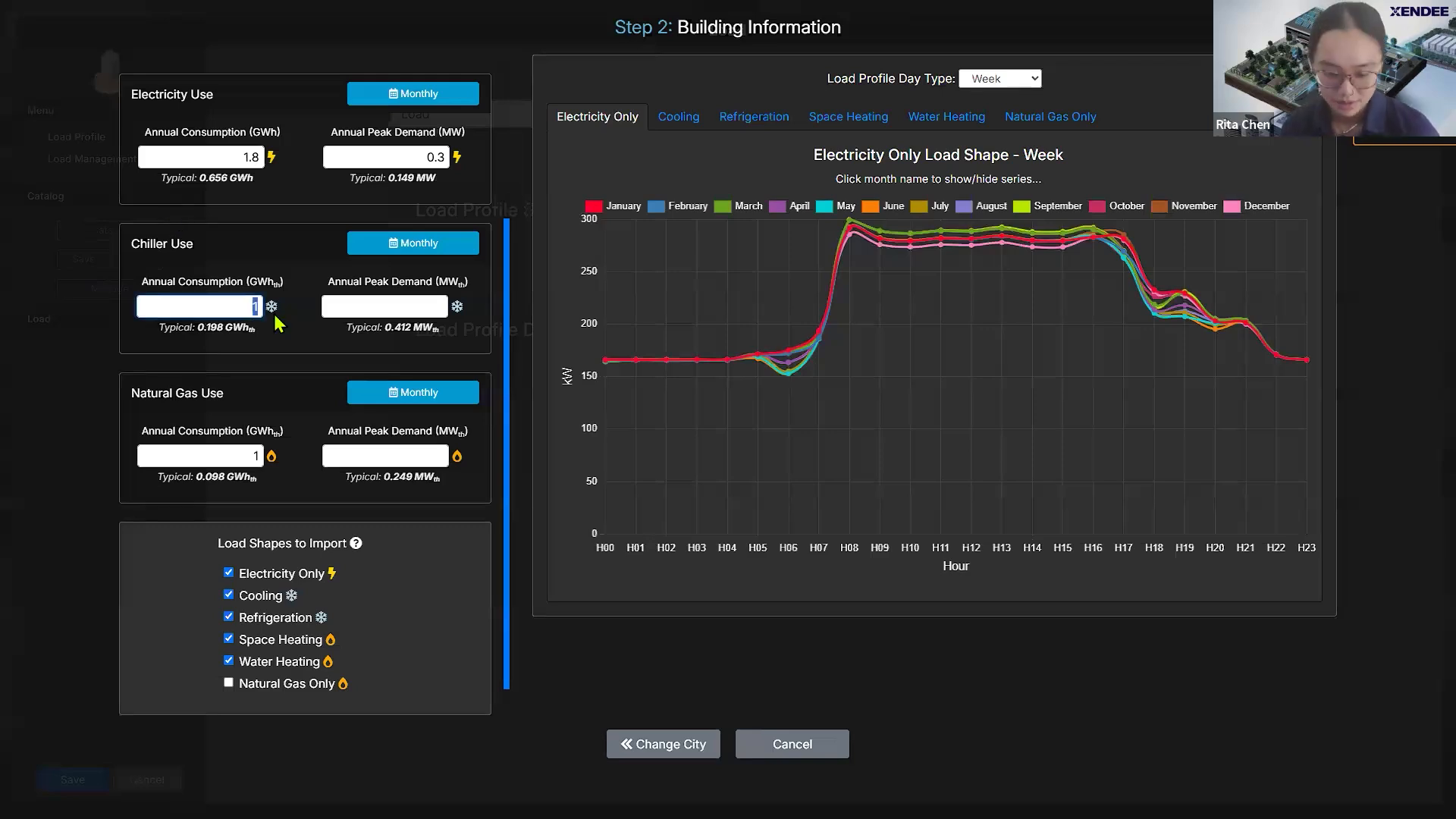
{"action": "type", "text": "0.198"}
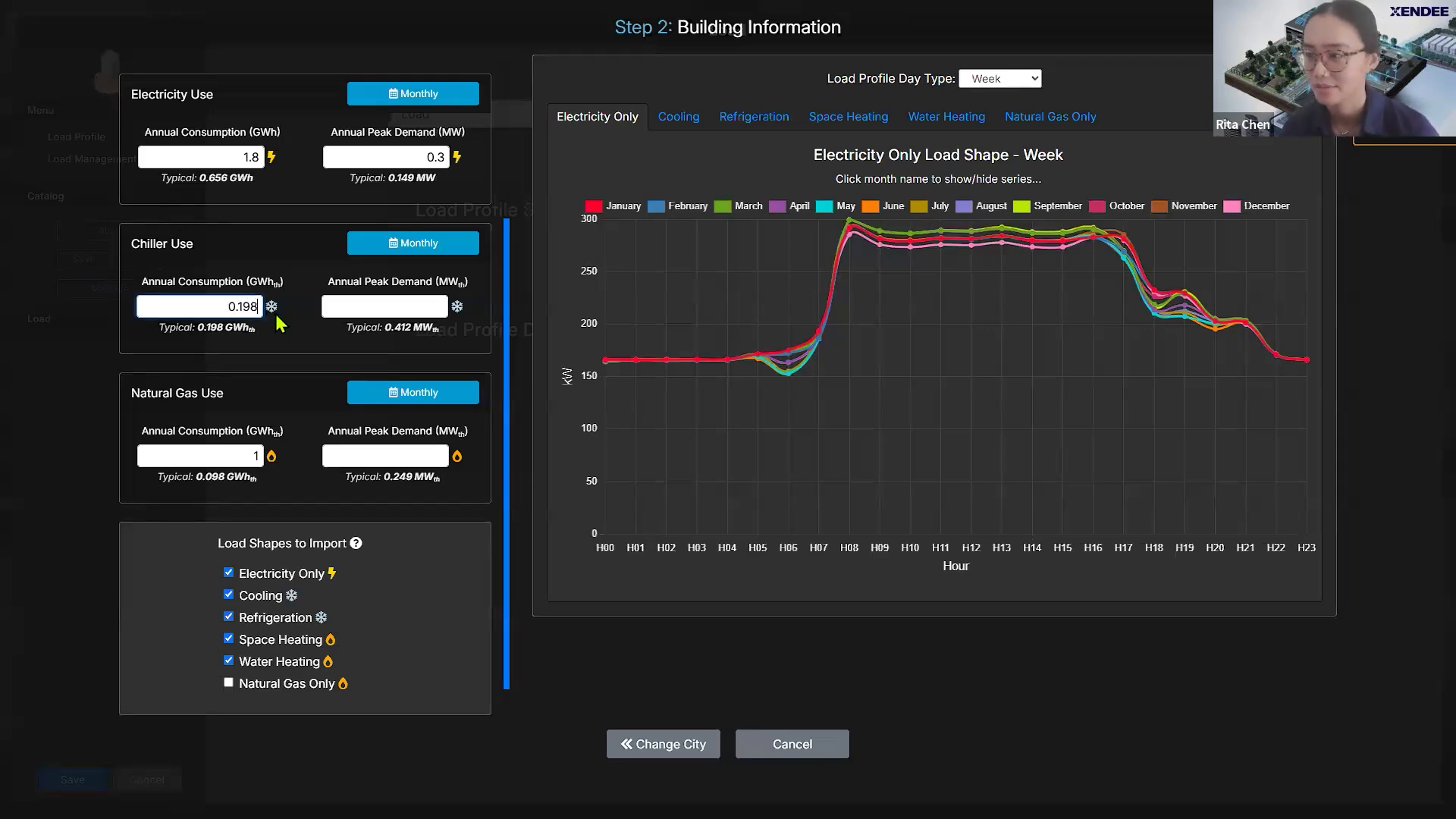
{"action": "left_click", "coordinate": [399, 314]}
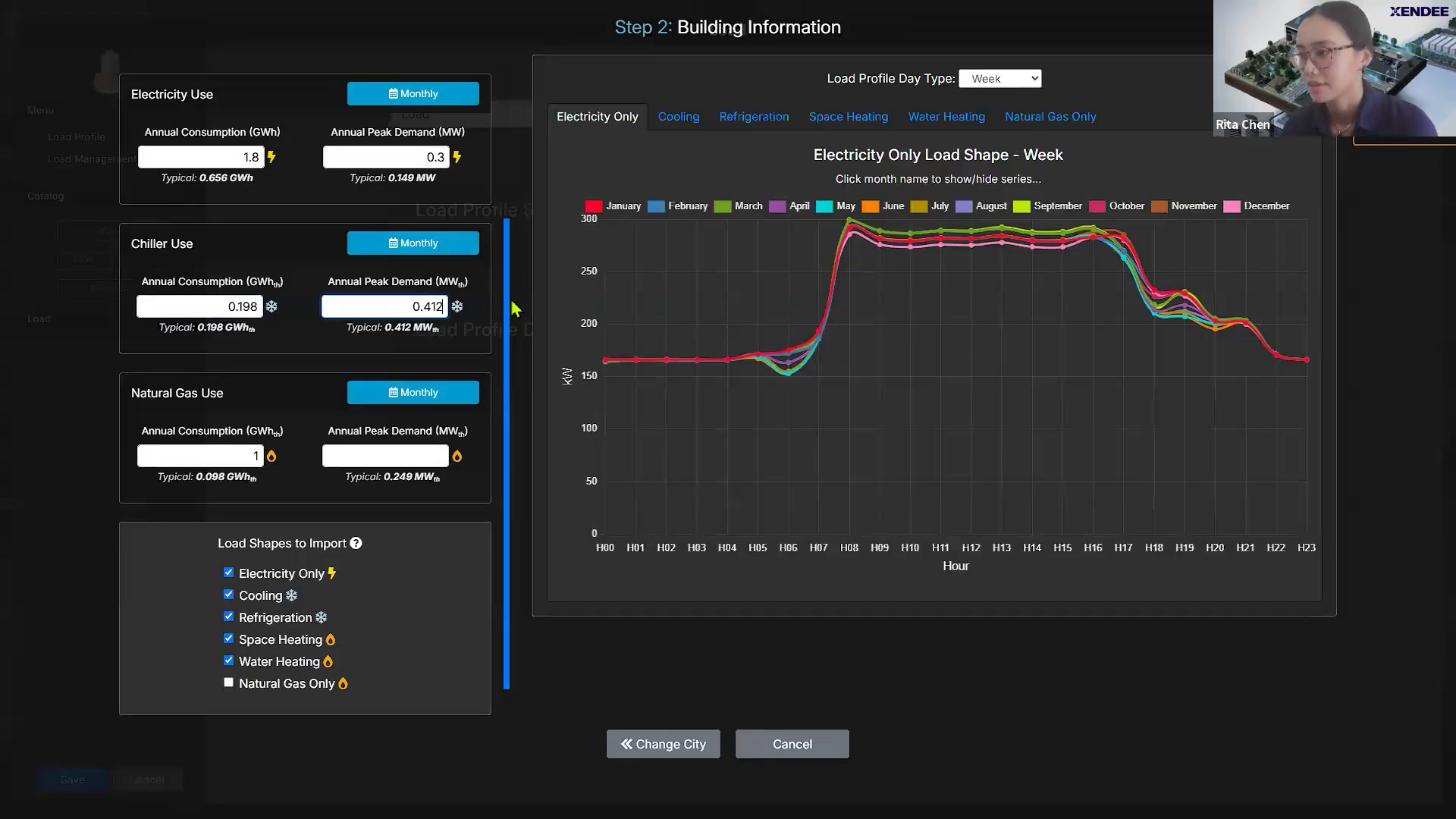
{"action": "left_click", "coordinate": [494, 318]}
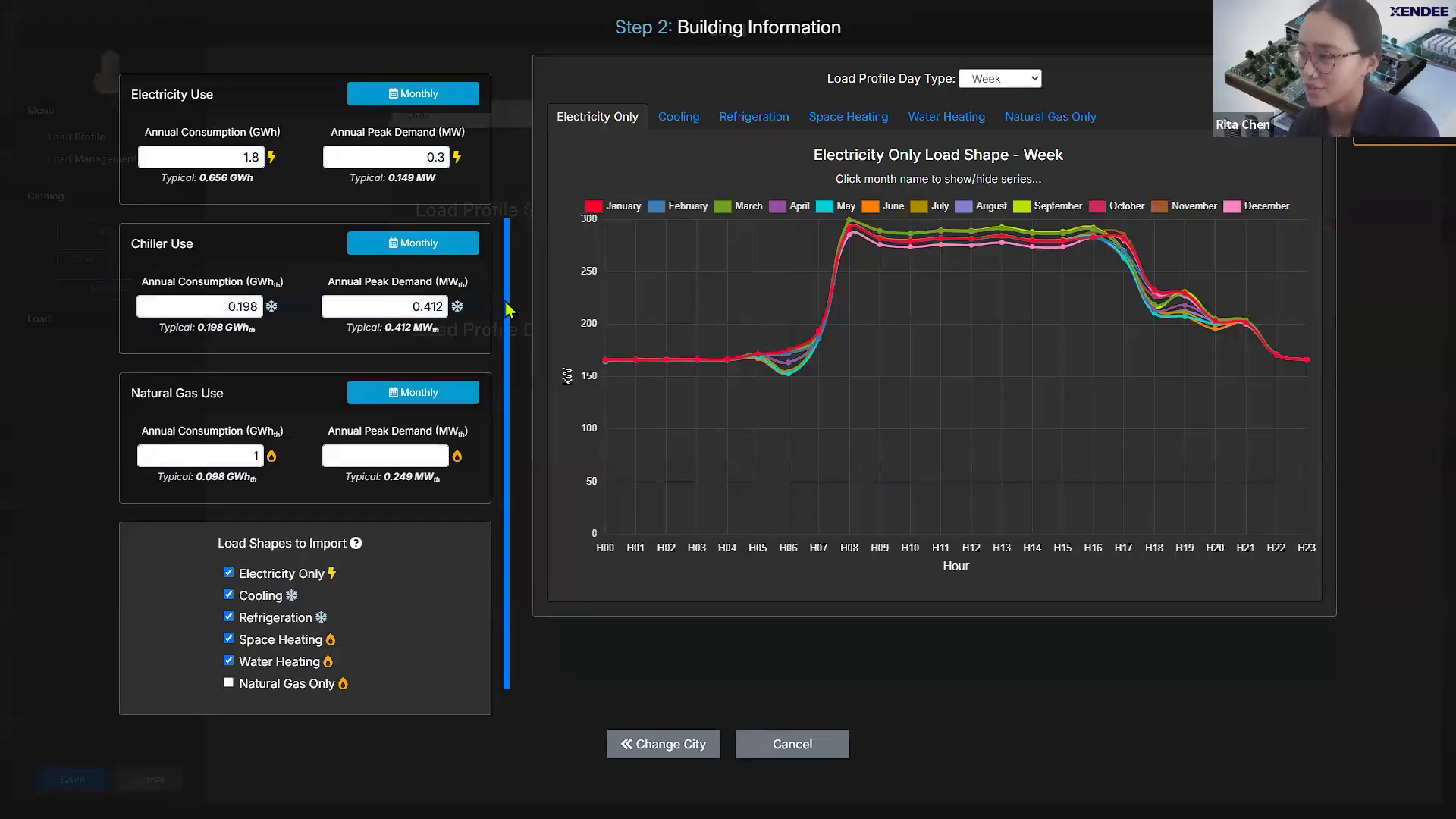
Step: Preview the cooling load shape, exclude refrigeration, space heating and water heating, and import only the Electricity Only and Cooling shapes
{"action": "scroll", "coordinate": [508, 311], "scroll_direction": "down", "scroll_amount": 1}
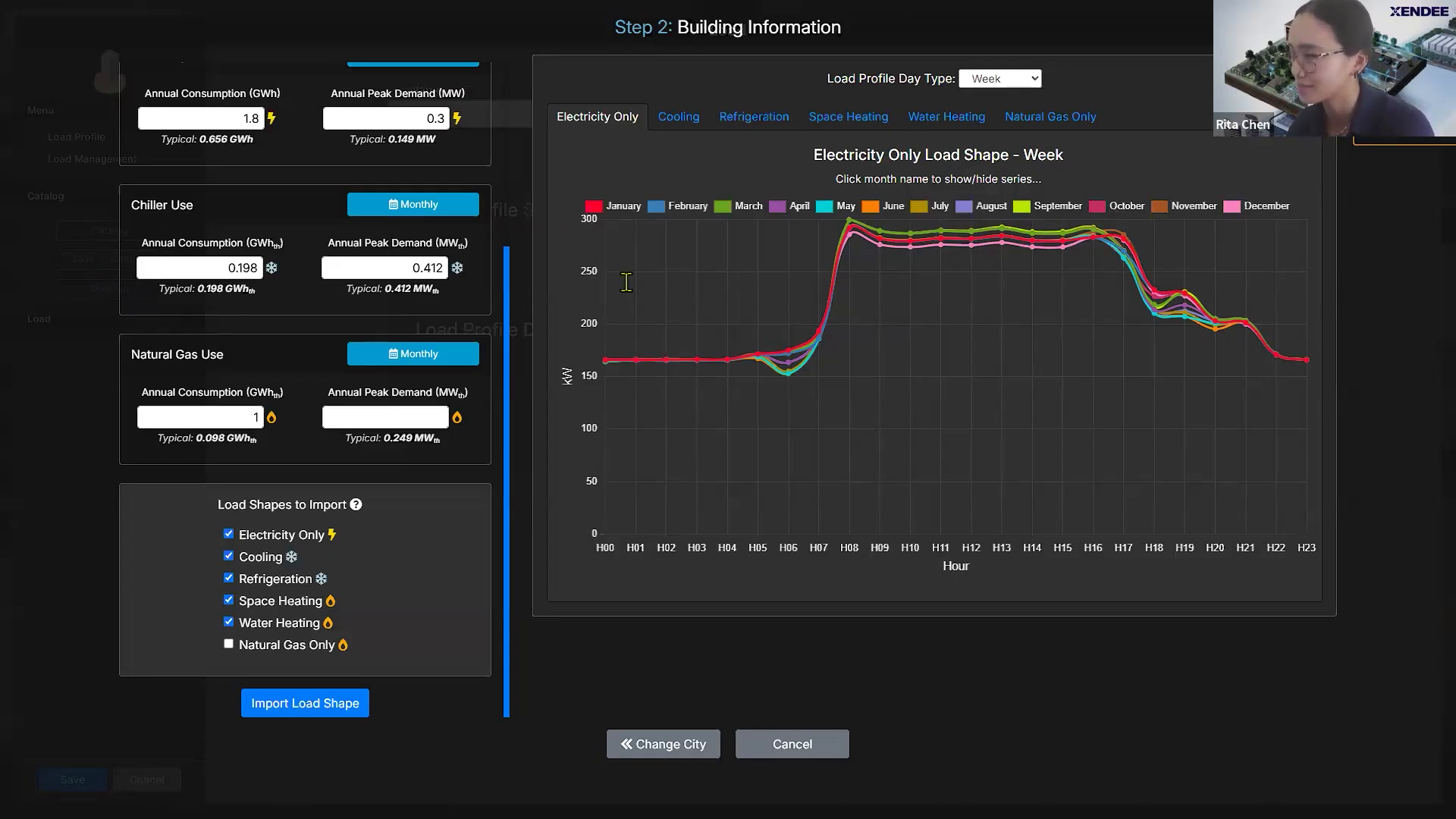
{"action": "left_click", "coordinate": [668, 125]}
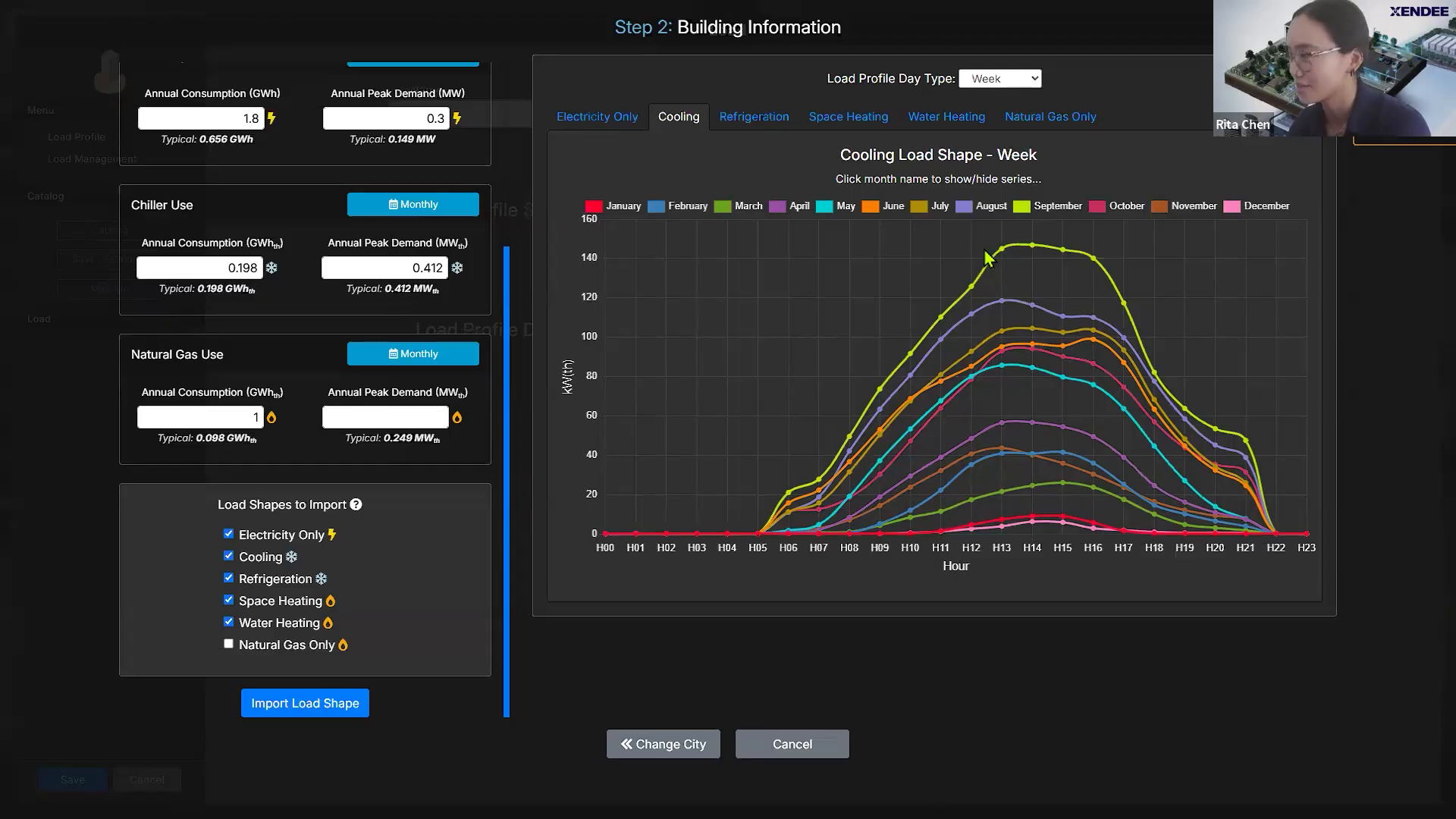
{"action": "mouse_move", "coordinate": [1007, 343]}
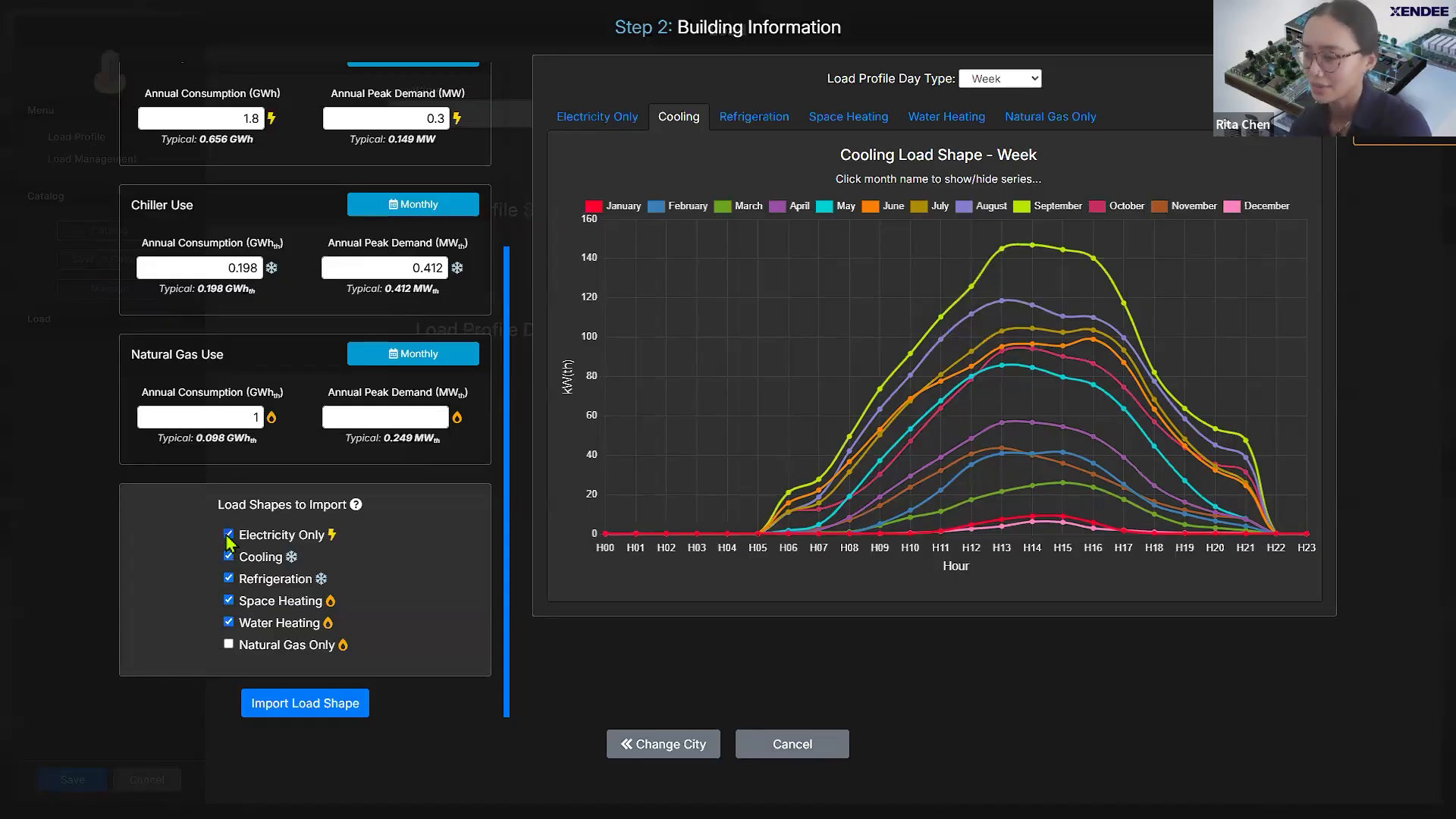
{"action": "left_click", "coordinate": [228, 578]}
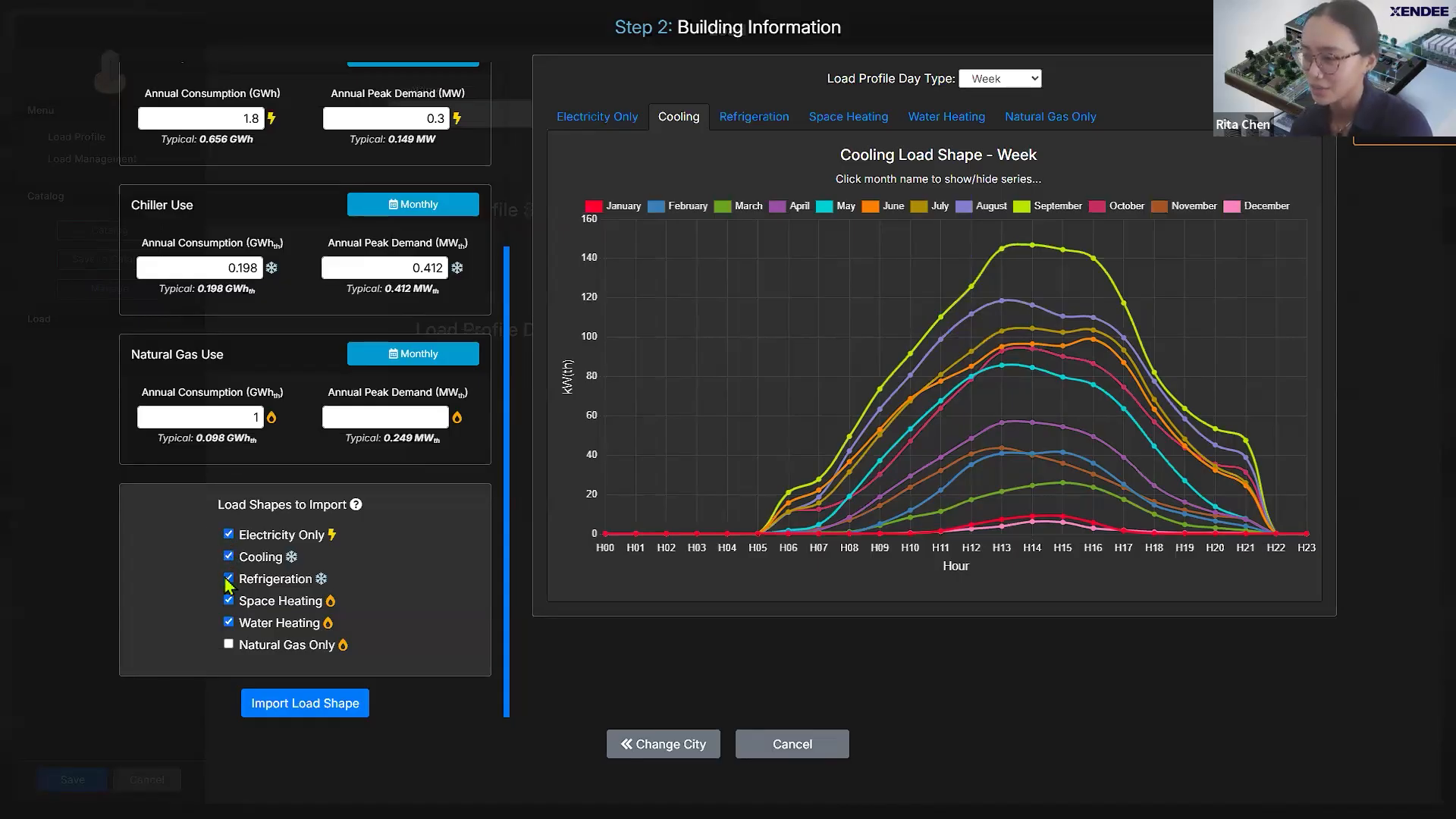
{"action": "left_click", "coordinate": [229, 600]}
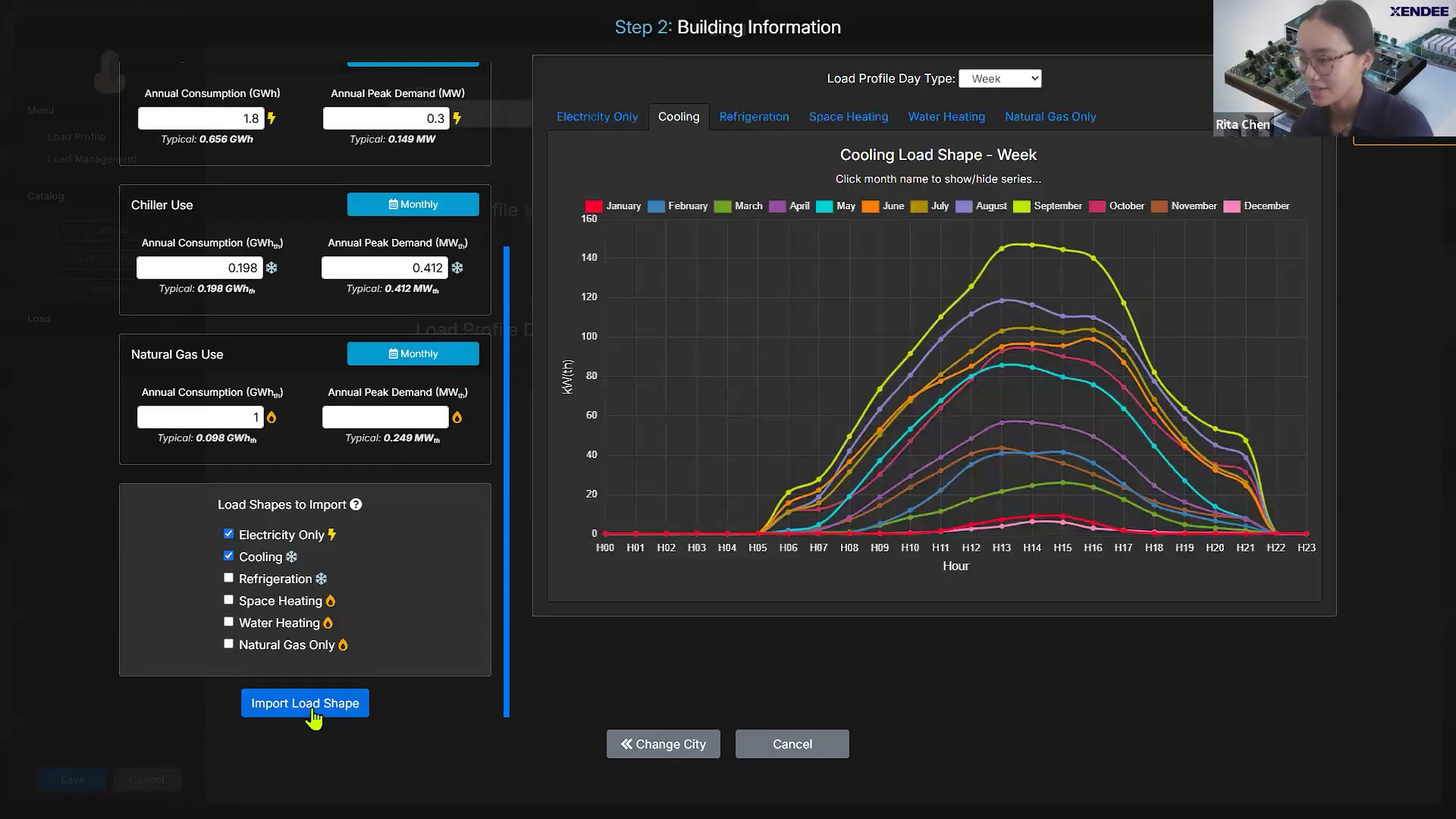
{"action": "left_click", "coordinate": [316, 707]}
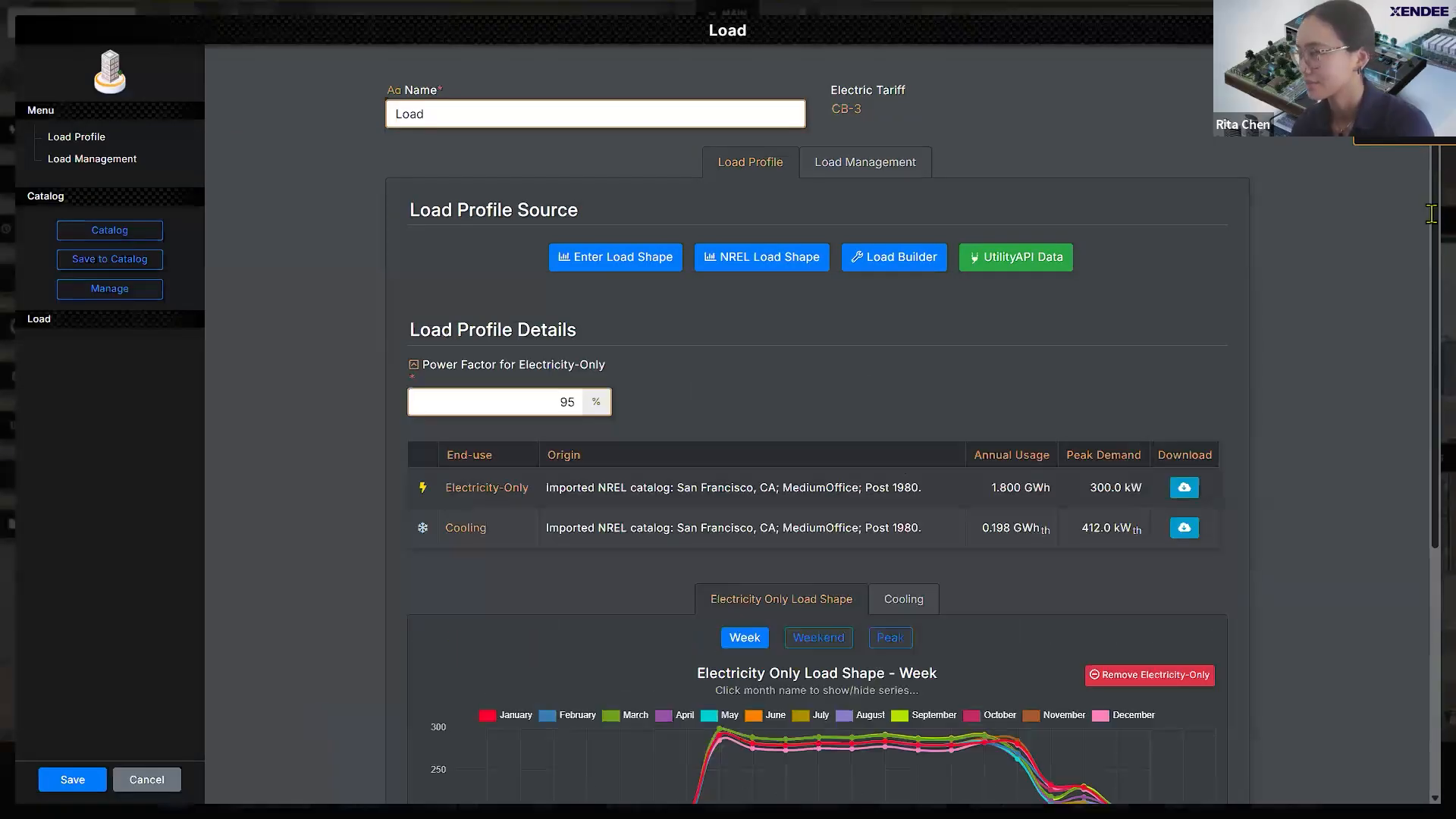
Step: Review the imported cooling and electricity-only load shape graphs and save the load
{"action": "left_click_drag", "start_coordinate": [1438, 241], "coordinate": [1437, 370]}
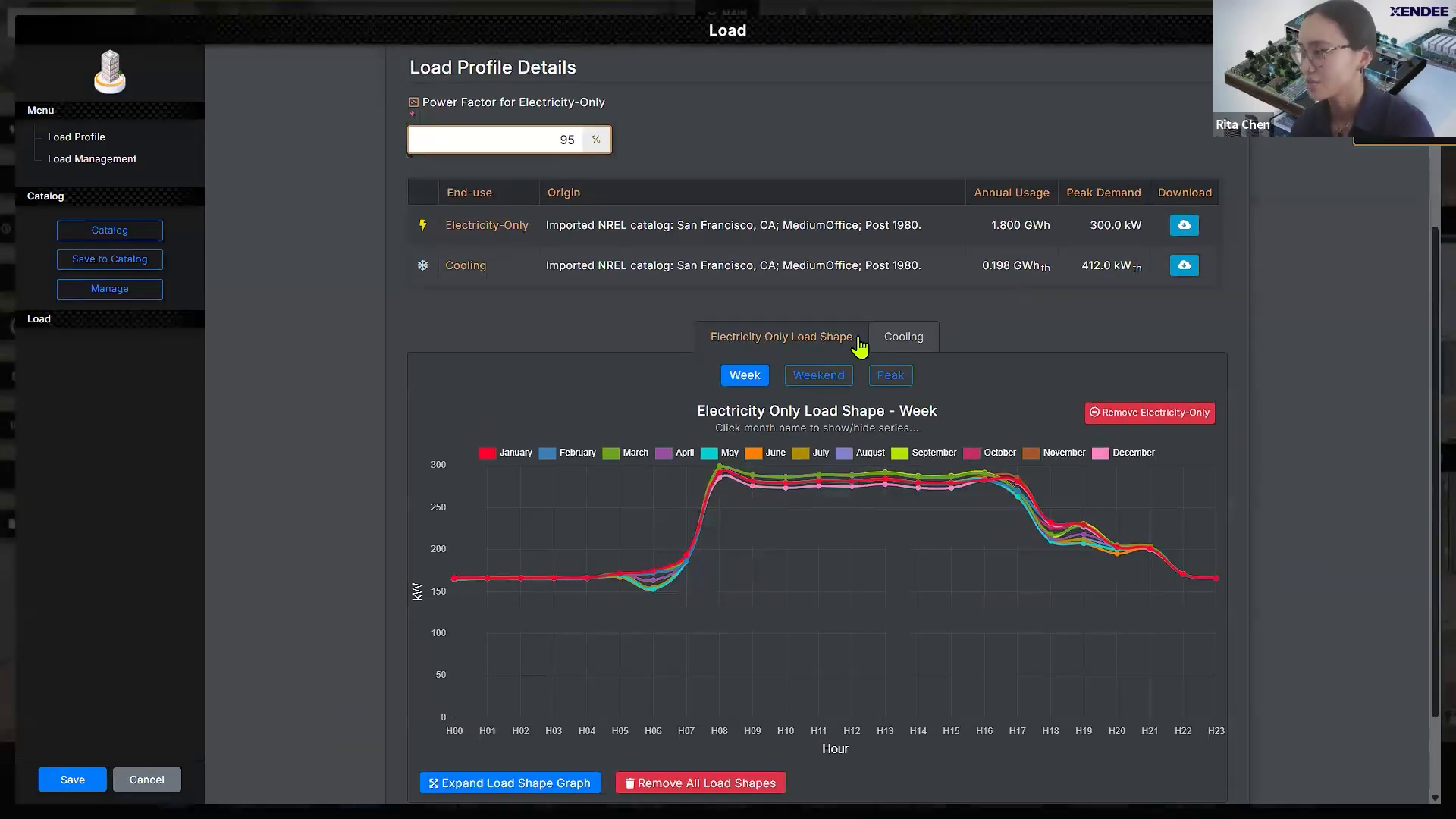
{"action": "left_click", "coordinate": [889, 346]}
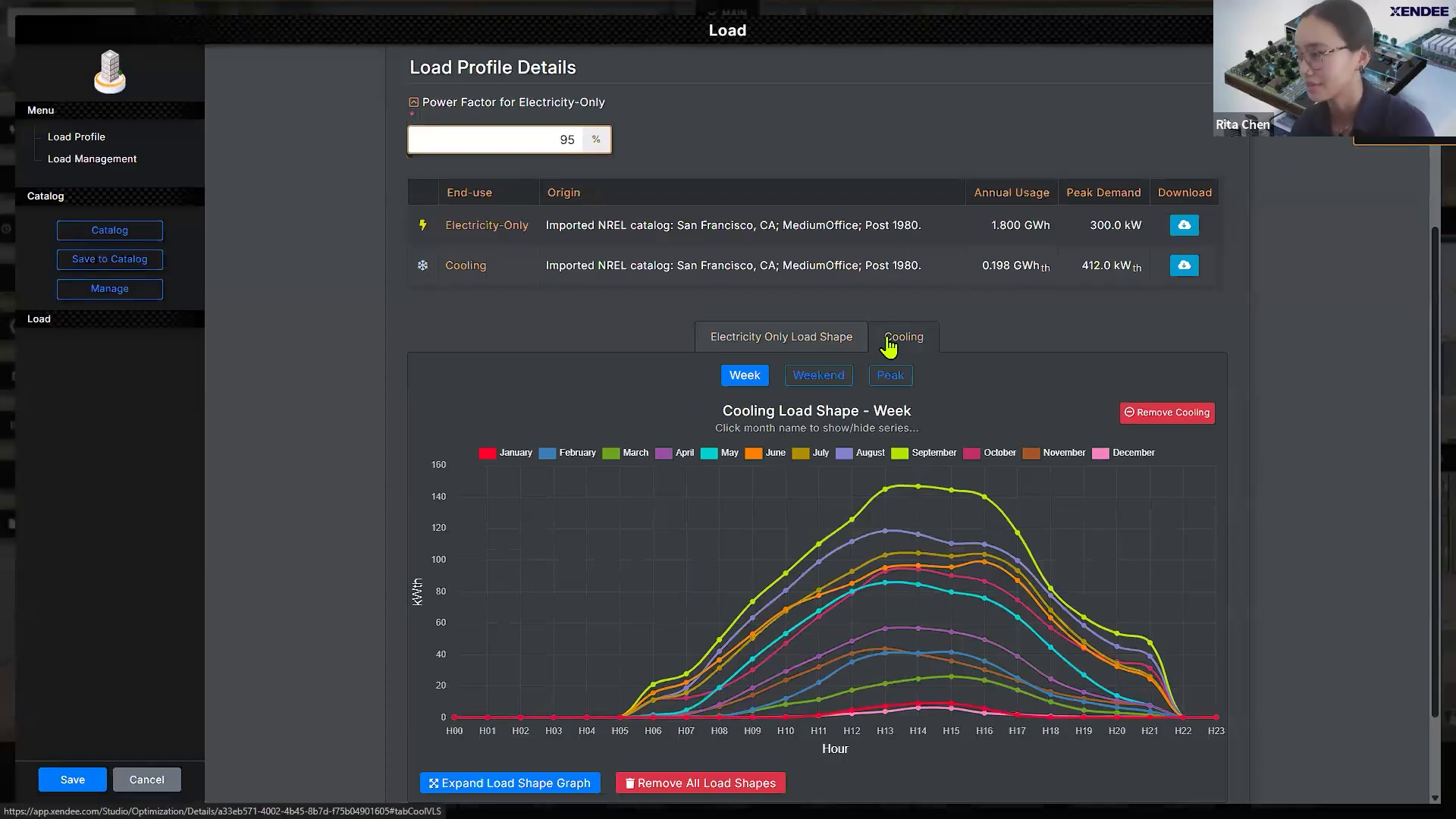
{"action": "left_click", "coordinate": [822, 344]}
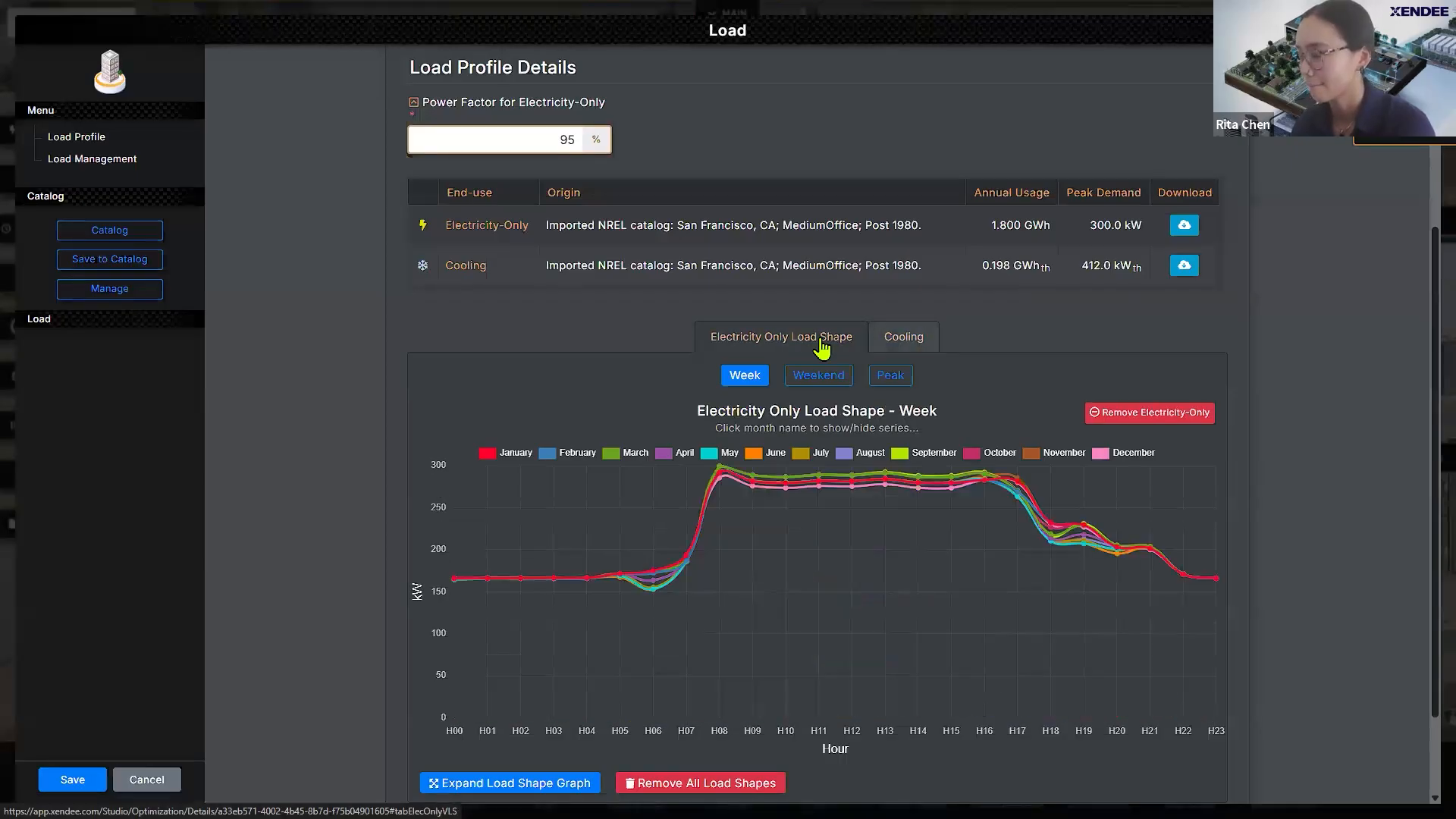
{"action": "left_click", "coordinate": [72, 779]}
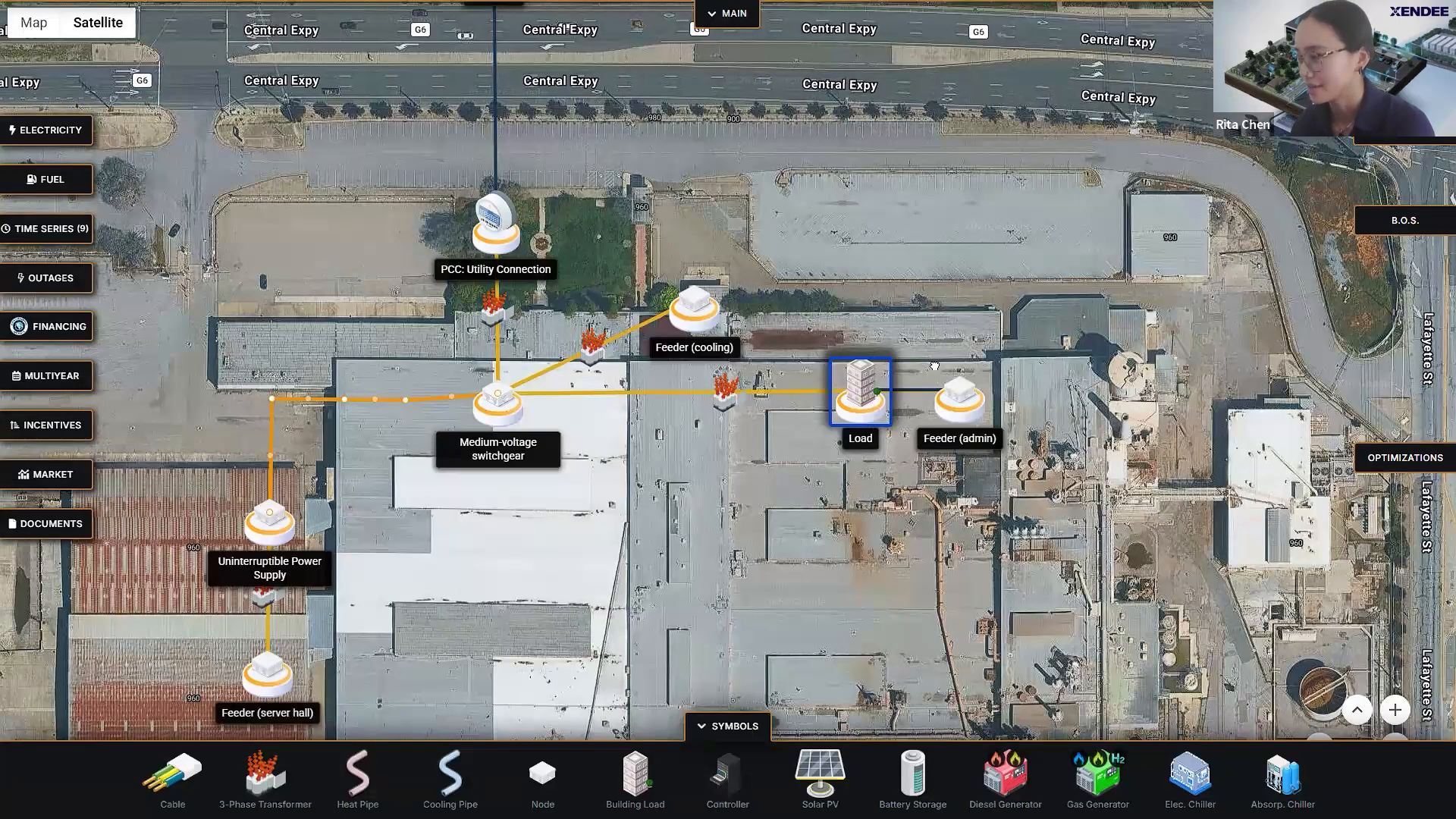
Step: Reposition the Load symbol on the map so it sits directly north of the Feeder (admin) node
{"action": "left_click", "coordinate": [971, 341]}
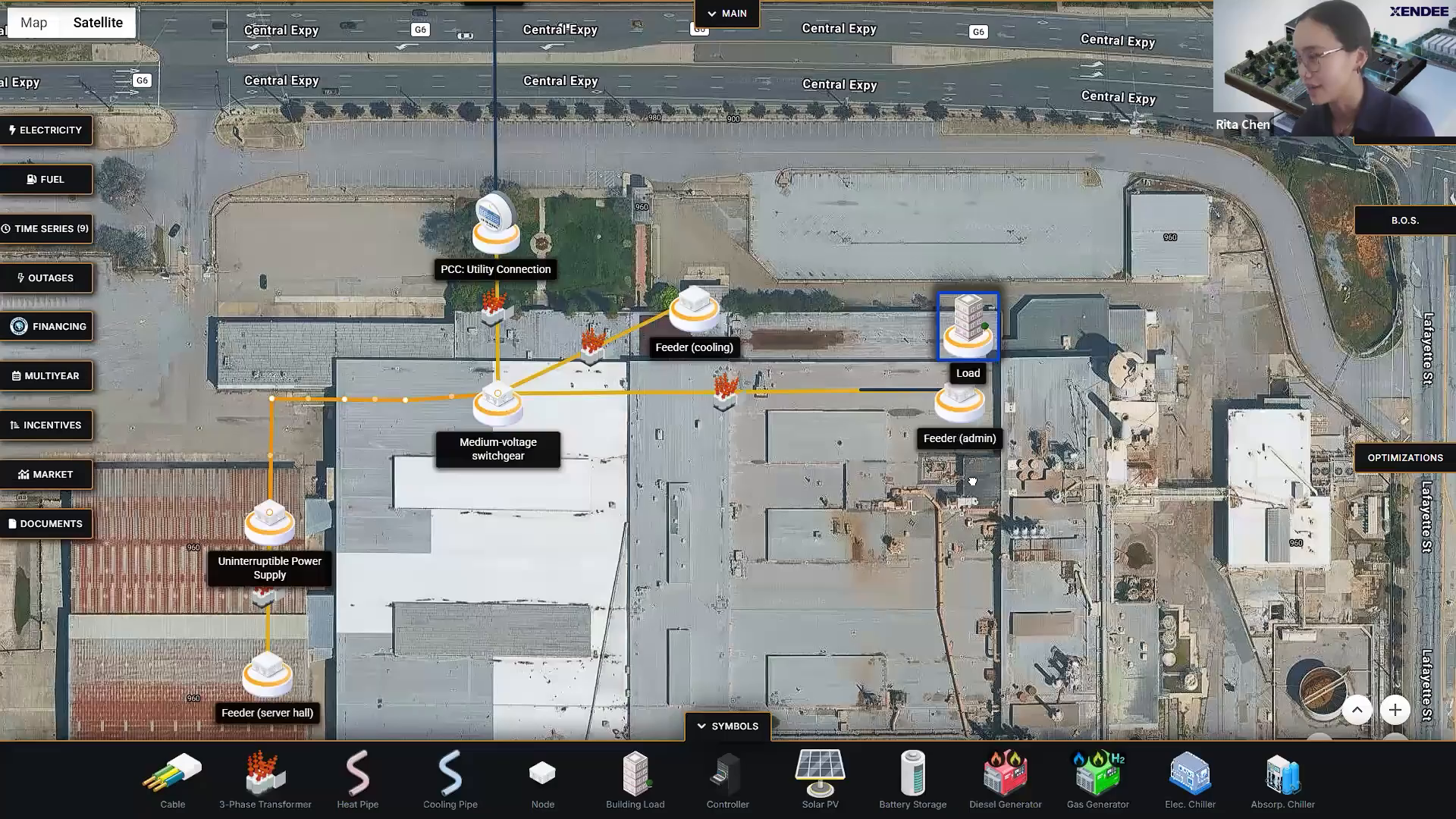
{"action": "left_click_drag", "start_coordinate": [971, 502], "coordinate": [976, 349]}
{"action": "left_click_drag", "start_coordinate": [1008, 286], "coordinate": [929, 324]}
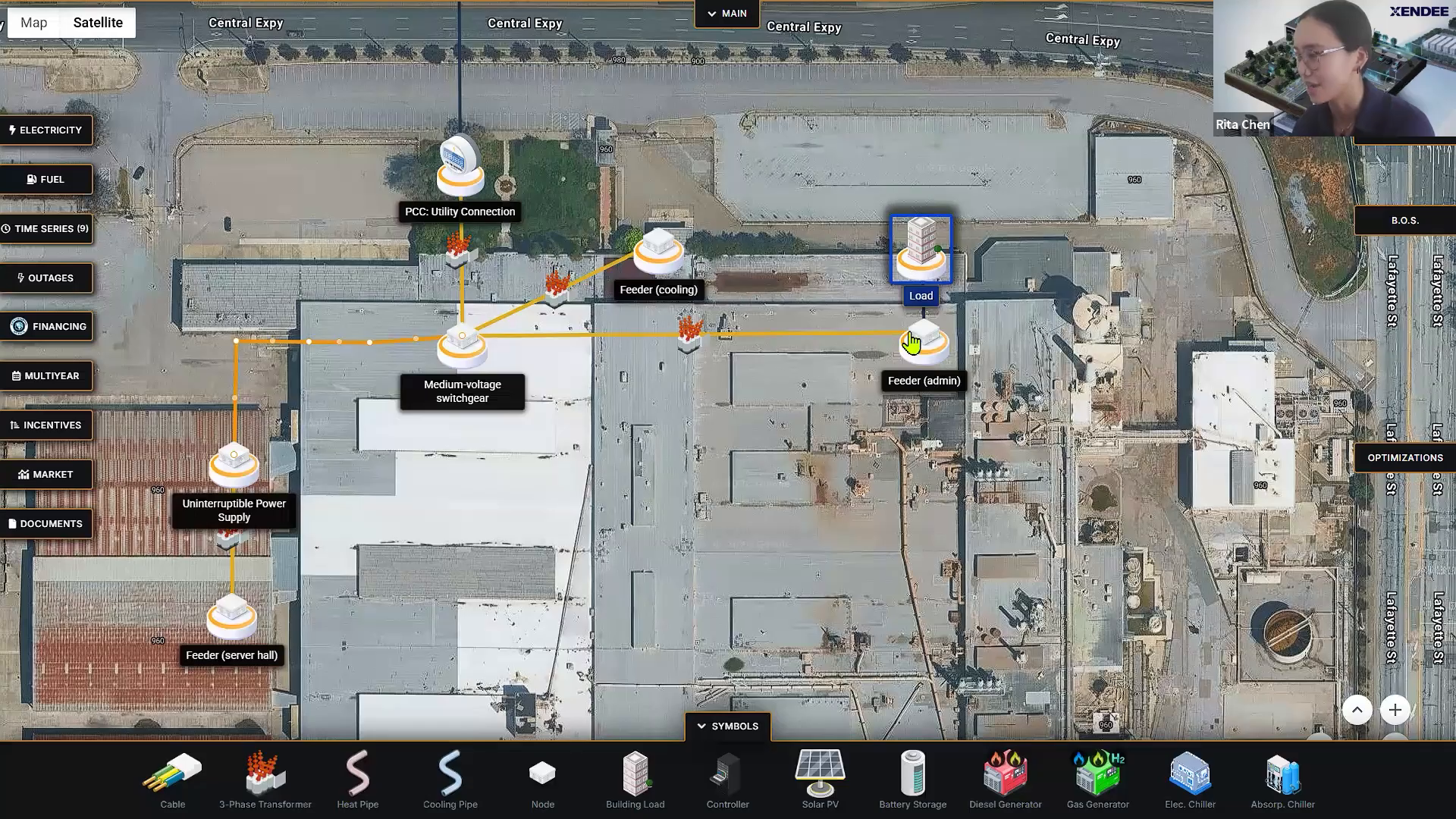
{"action": "left_click_drag", "start_coordinate": [963, 262], "coordinate": [1091, 197]}
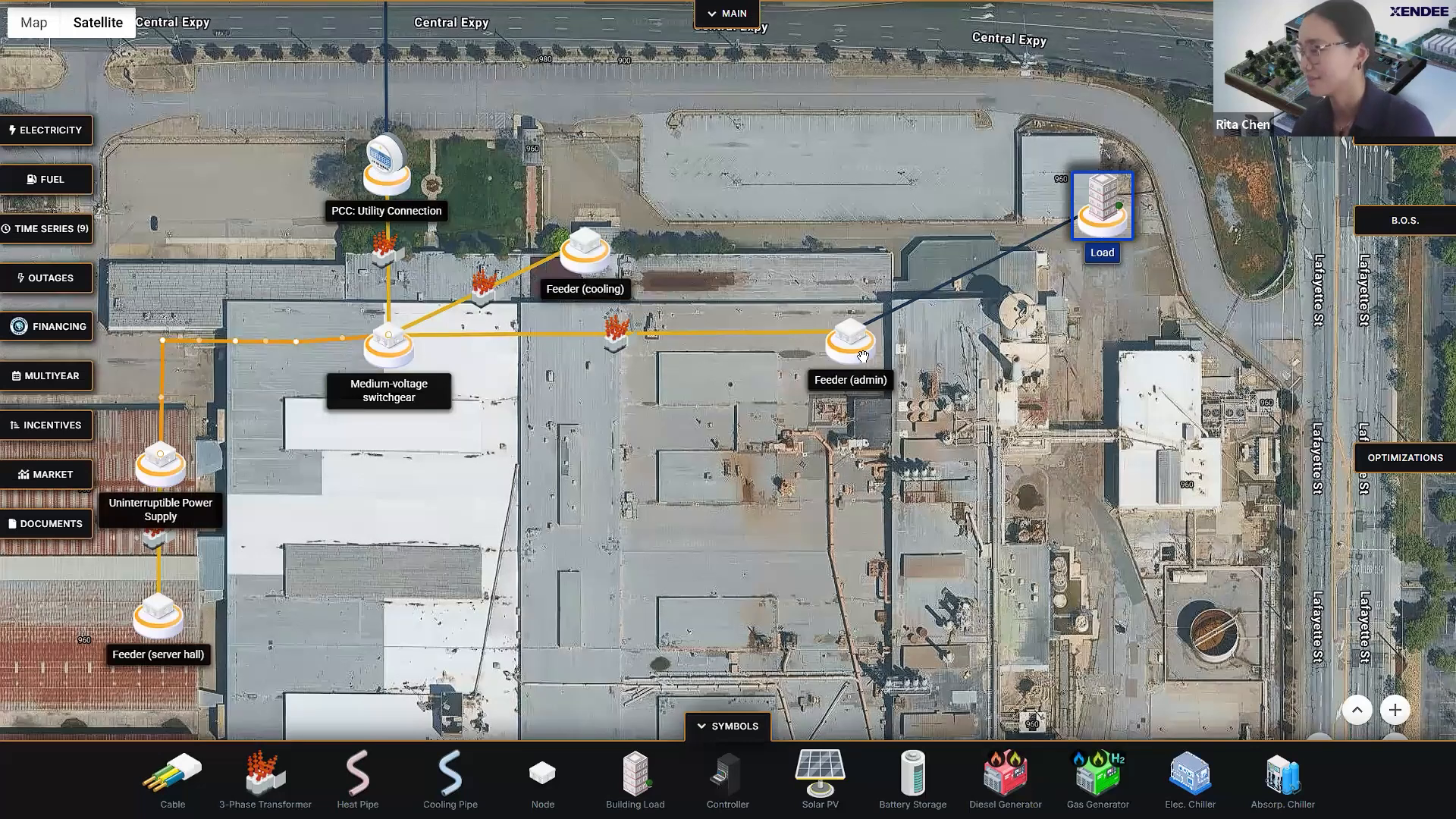
{"action": "left_click_drag", "start_coordinate": [1077, 220], "coordinate": [825, 259]}
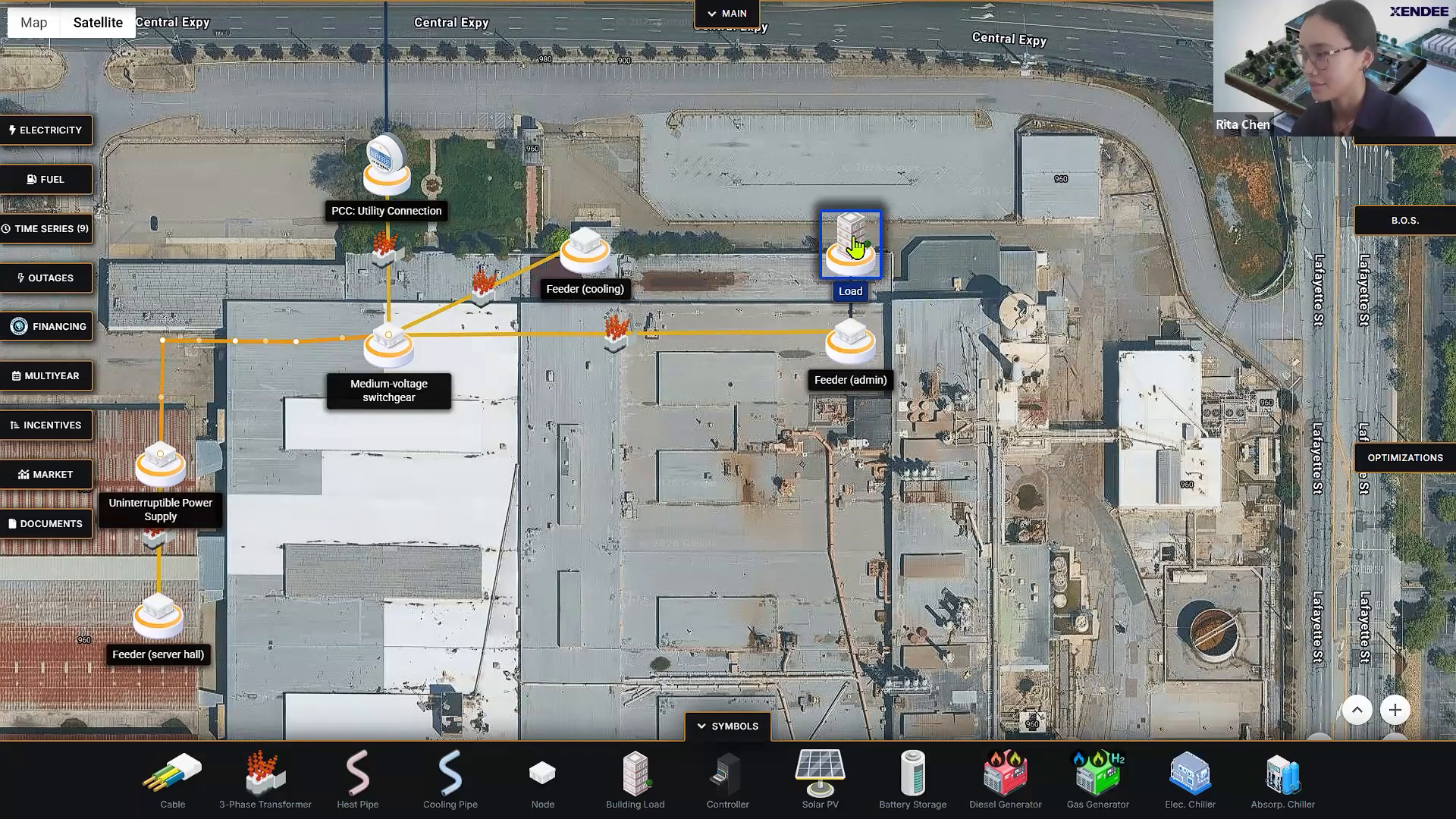
Step: Place a building load on the map near the server hall and add it to the Feeder (server hall) node
{"action": "left_click_drag", "start_coordinate": [864, 434], "coordinate": [932, 405]}
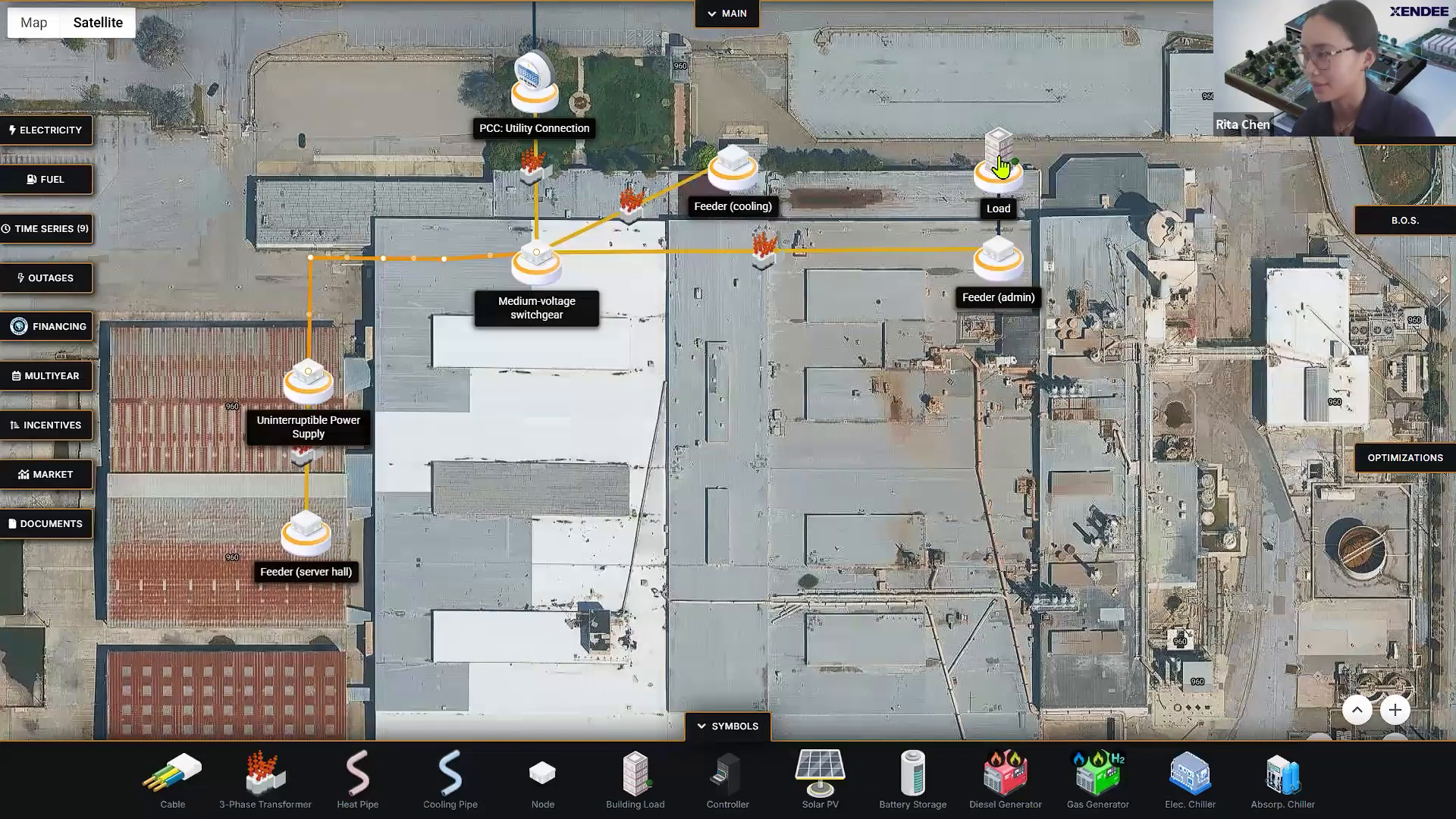
{"action": "left_click_drag", "start_coordinate": [815, 486], "coordinate": [892, 452]}
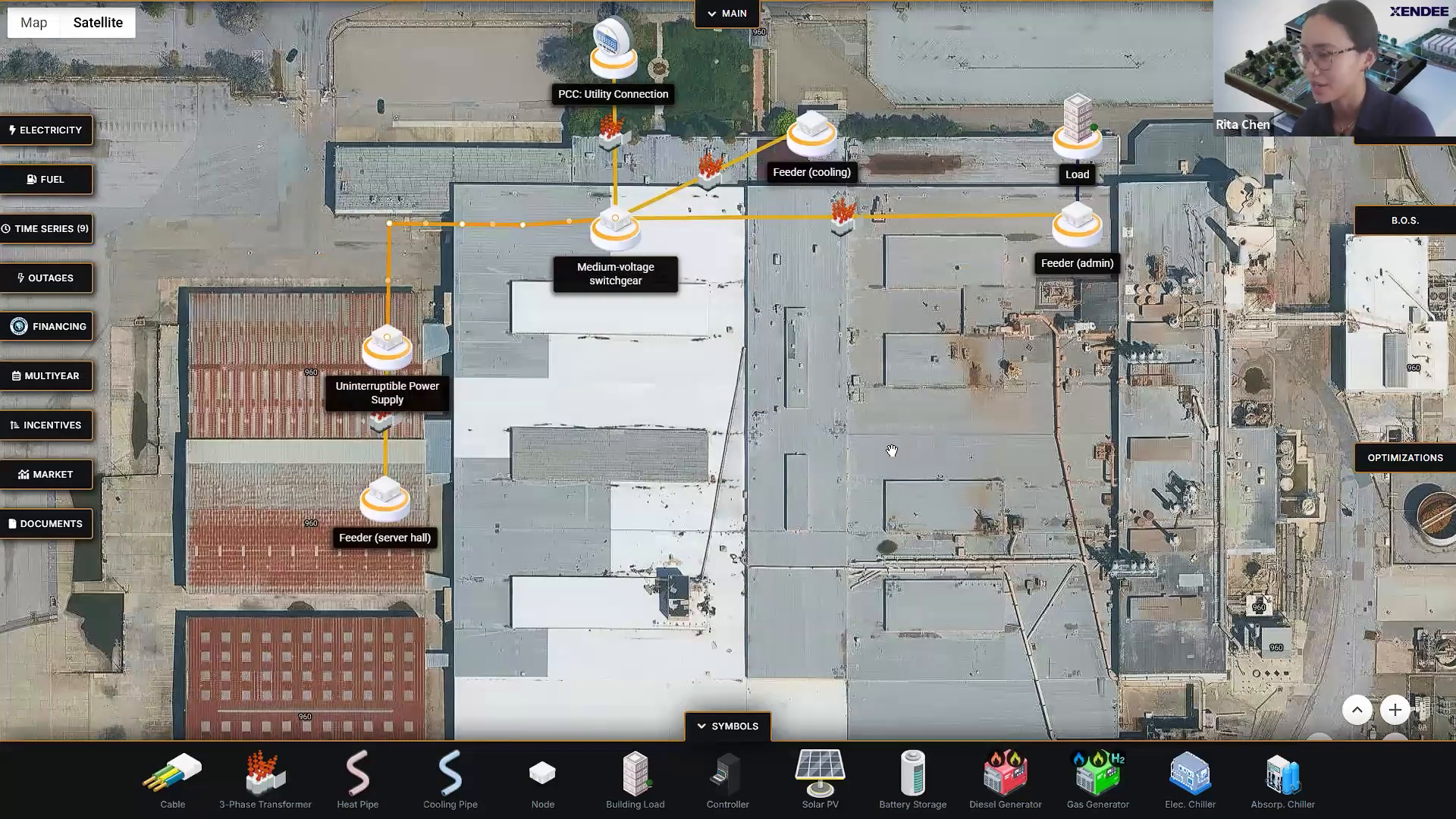
{"action": "left_click_drag", "start_coordinate": [399, 511], "coordinate": [557, 466]}
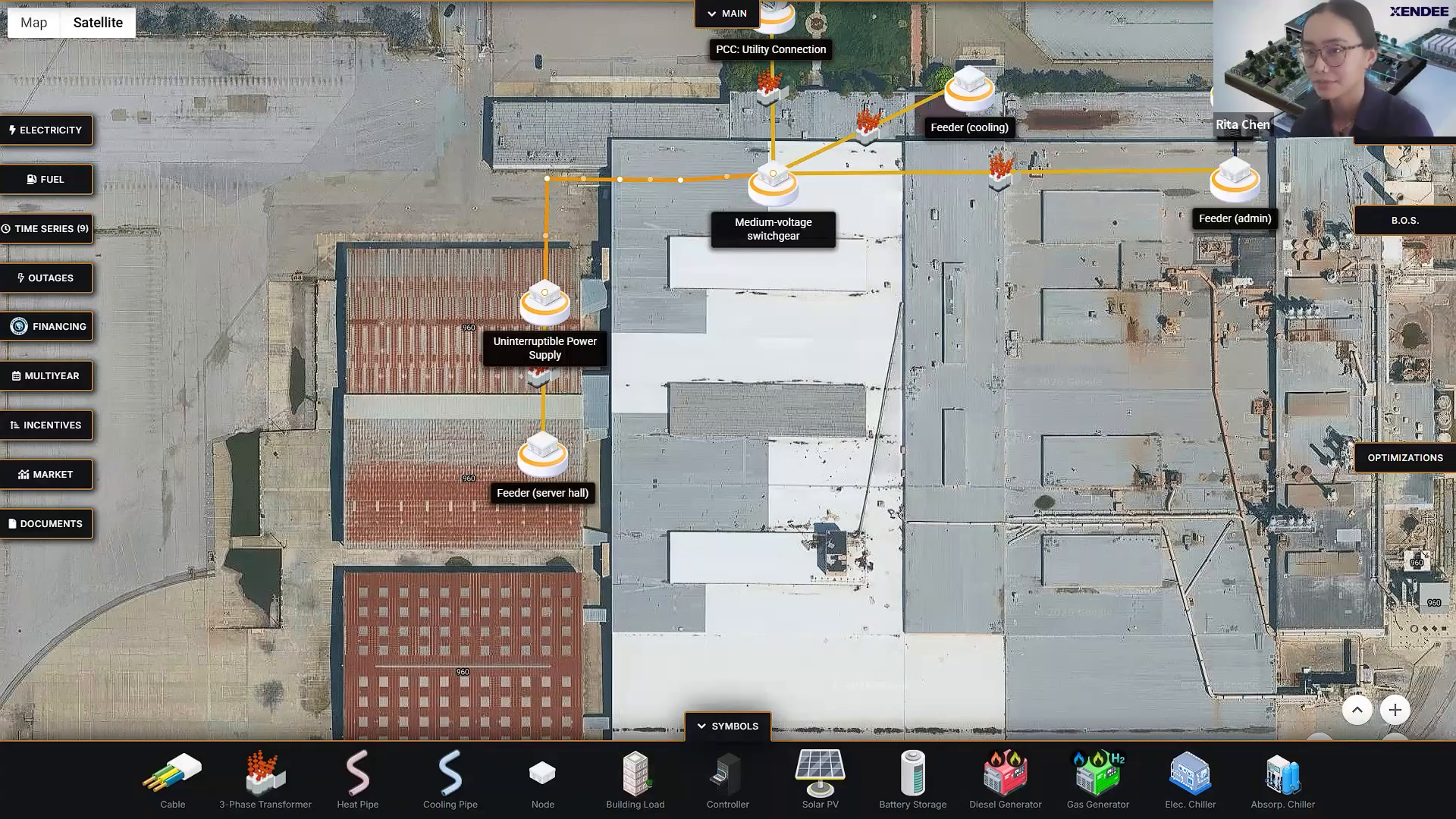
{"action": "left_click_drag", "start_coordinate": [635, 773], "coordinate": [689, 422]}
{"action": "left_click", "coordinate": [688, 421]}
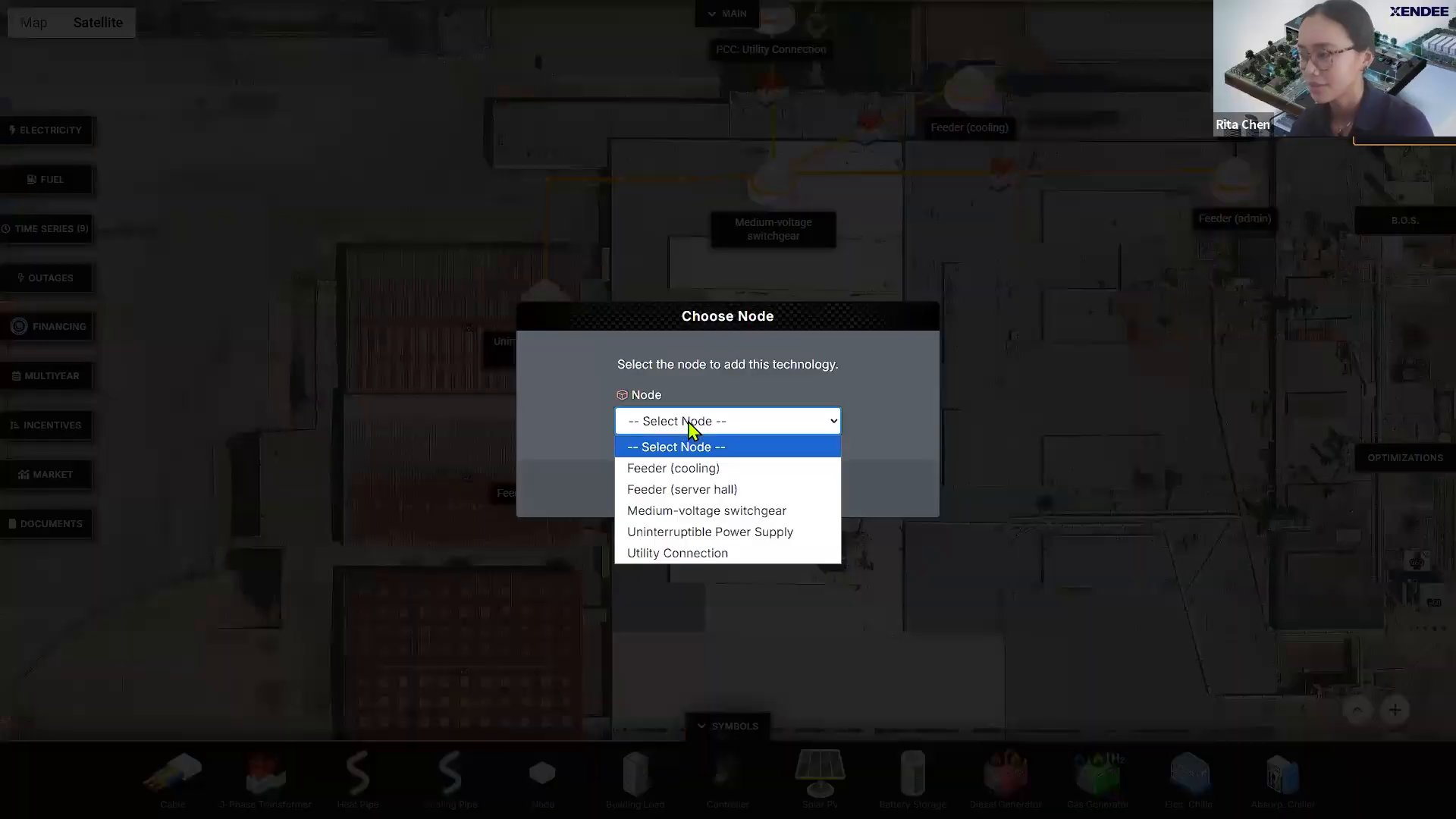
{"action": "left_click", "coordinate": [709, 490]}
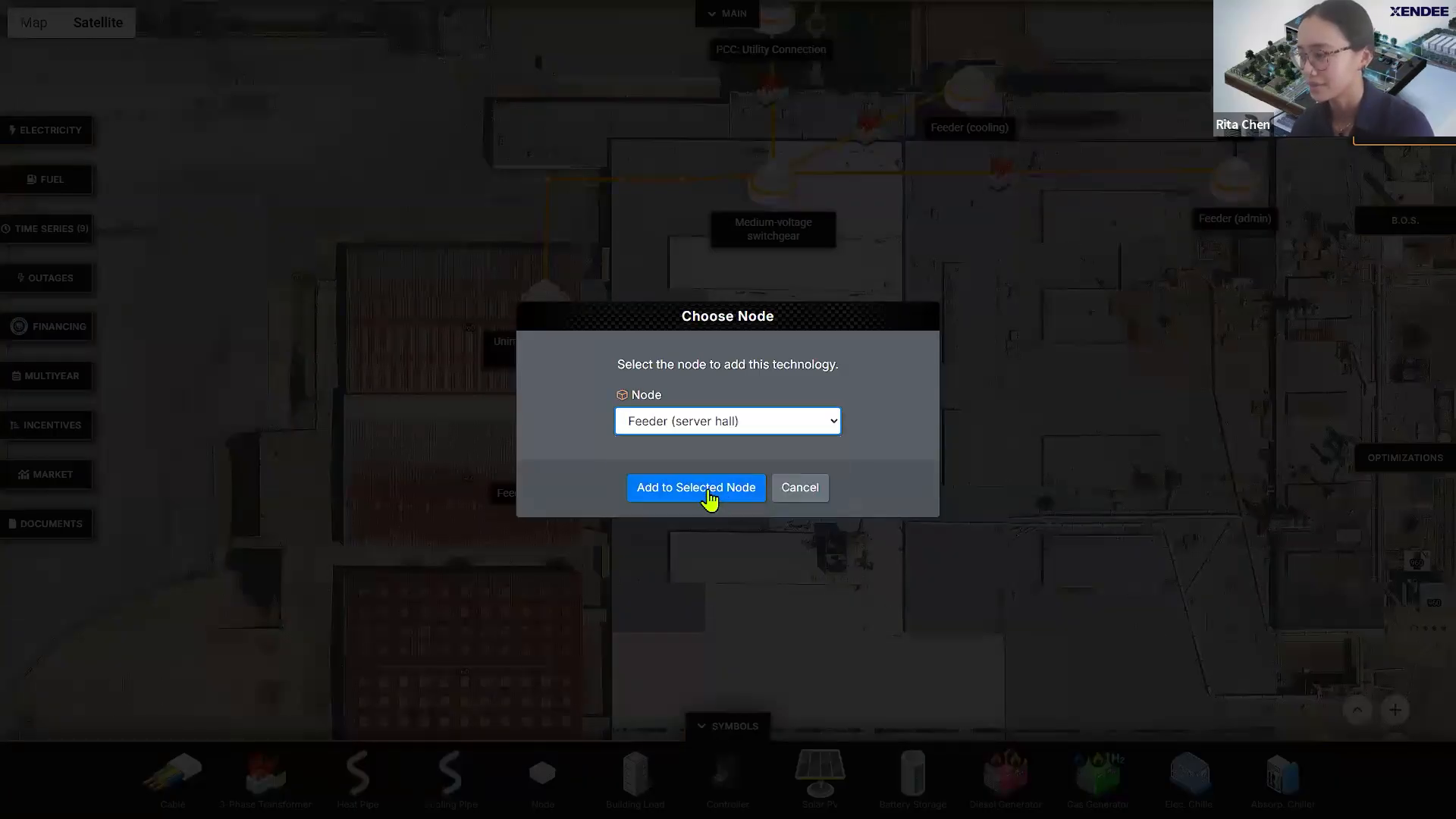
{"action": "left_click", "coordinate": [697, 490]}
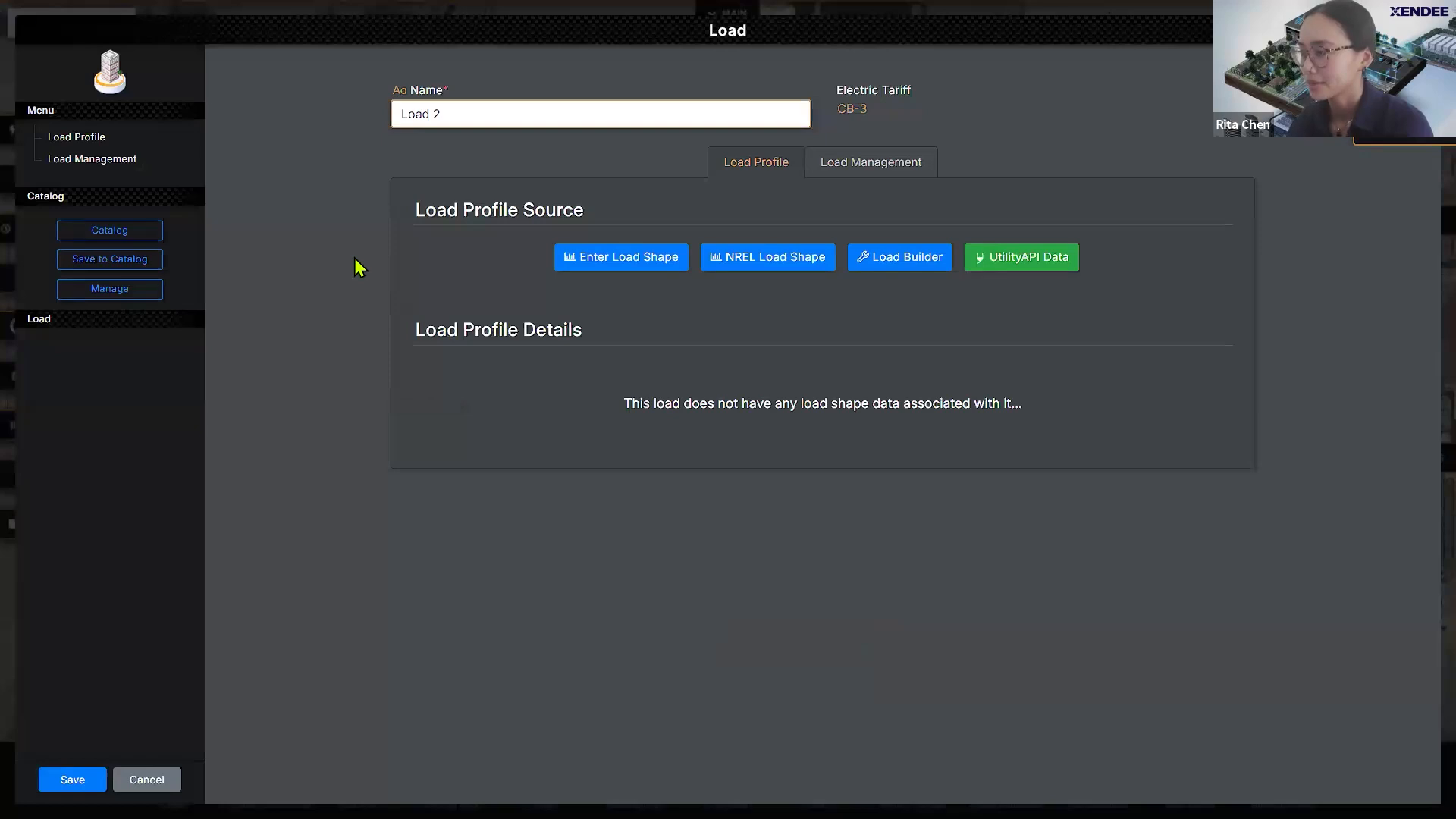
Step: Upload Data Center Electricity 14 MW.csv as the Electricity only load shape, with a 1 Hour time-step and kW units
{"action": "left_click", "coordinate": [573, 272]}
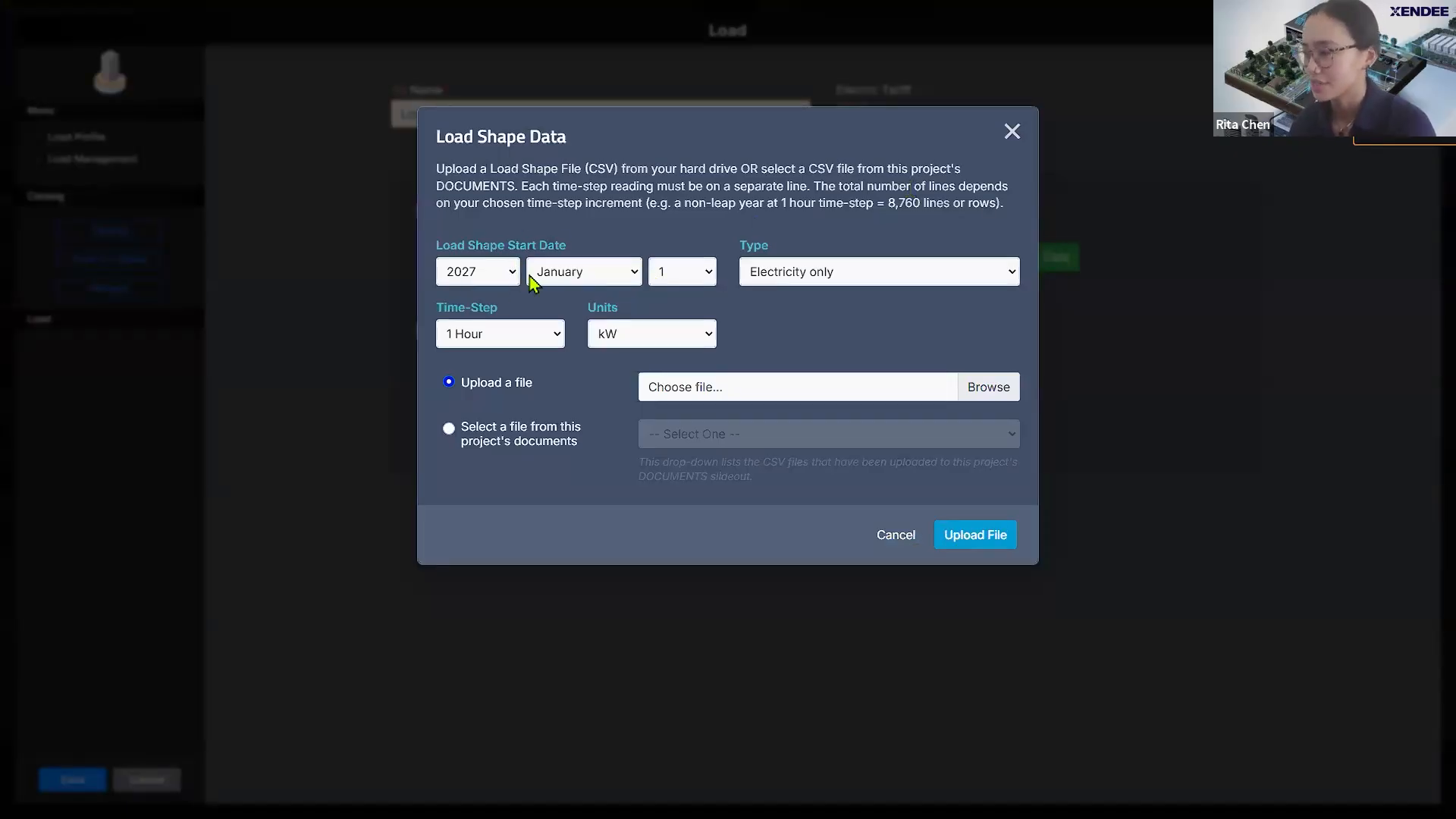
{"action": "left_click", "coordinate": [479, 333]}
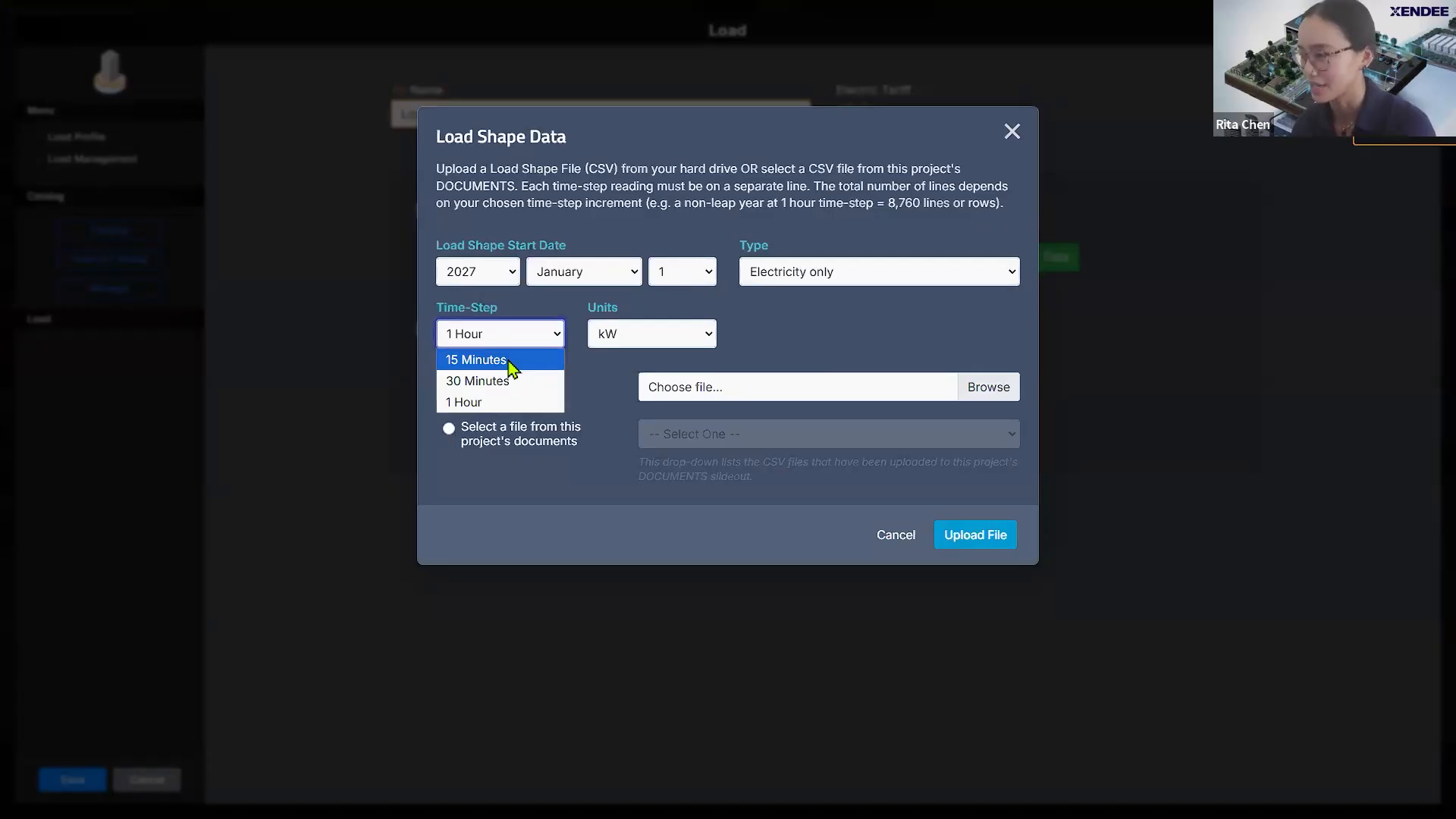
{"action": "left_click", "coordinate": [484, 402]}
{"action": "left_click", "coordinate": [855, 347]}
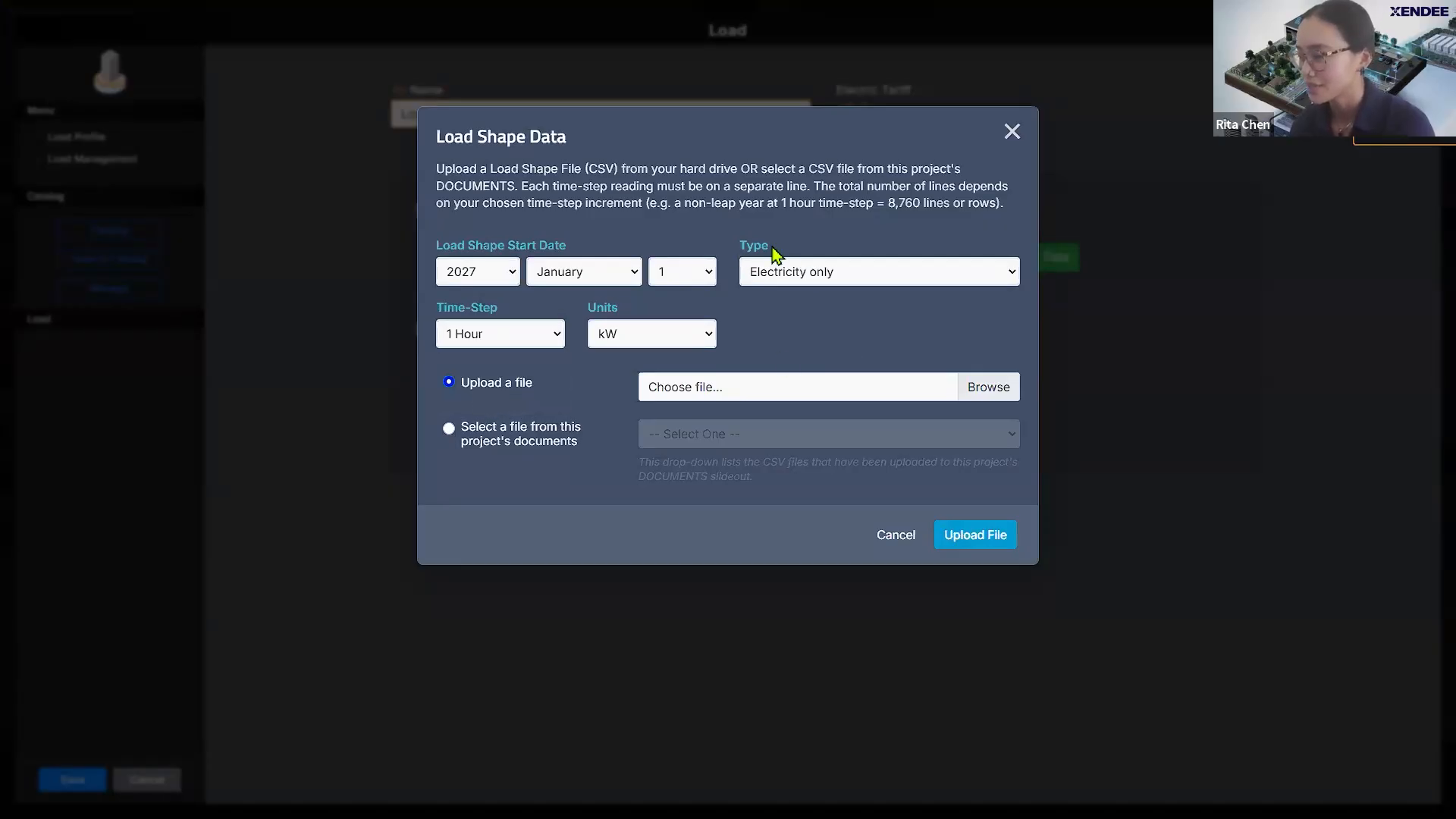
{"action": "left_click", "coordinate": [930, 287]}
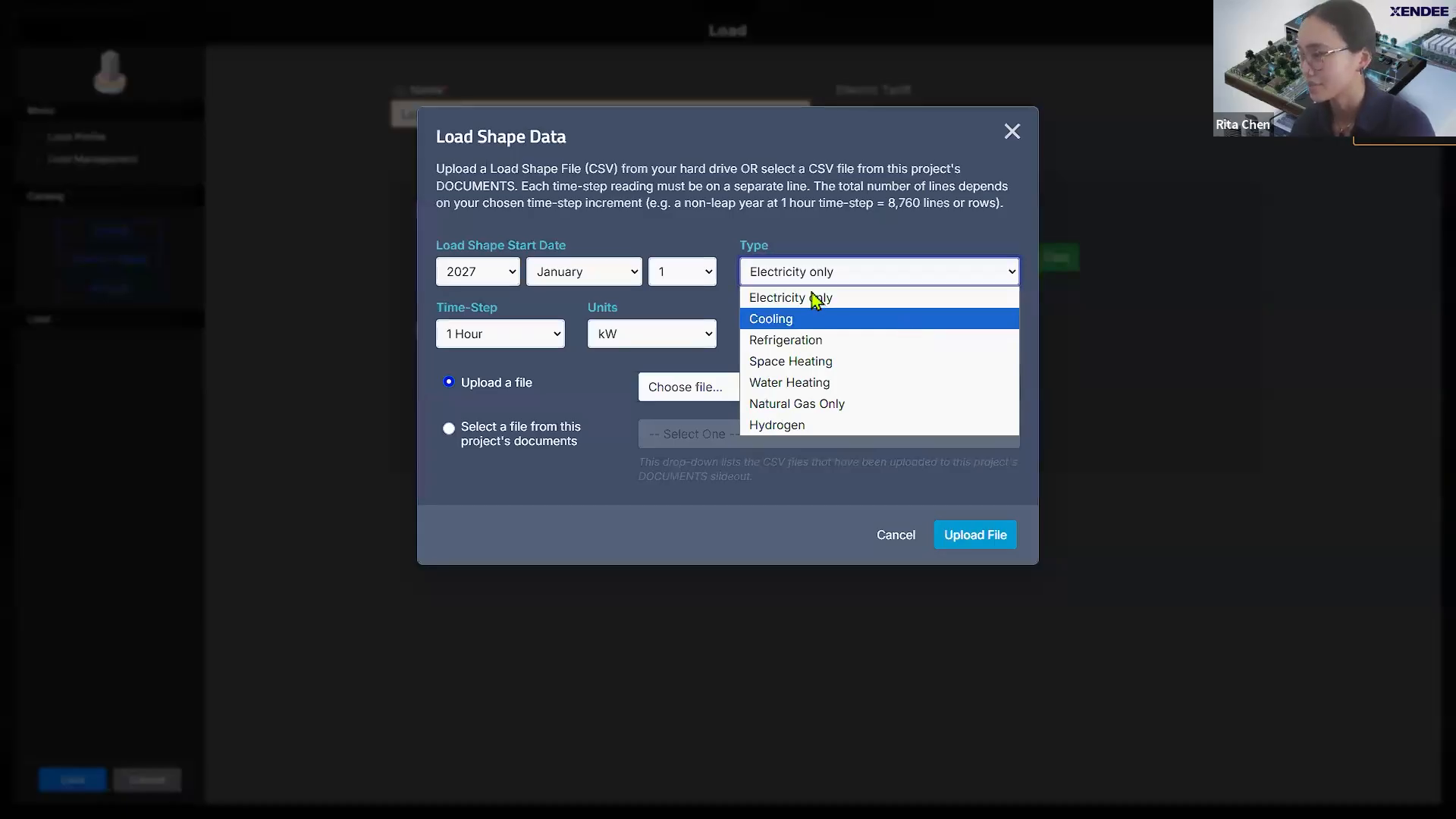
{"action": "left_click", "coordinate": [770, 301]}
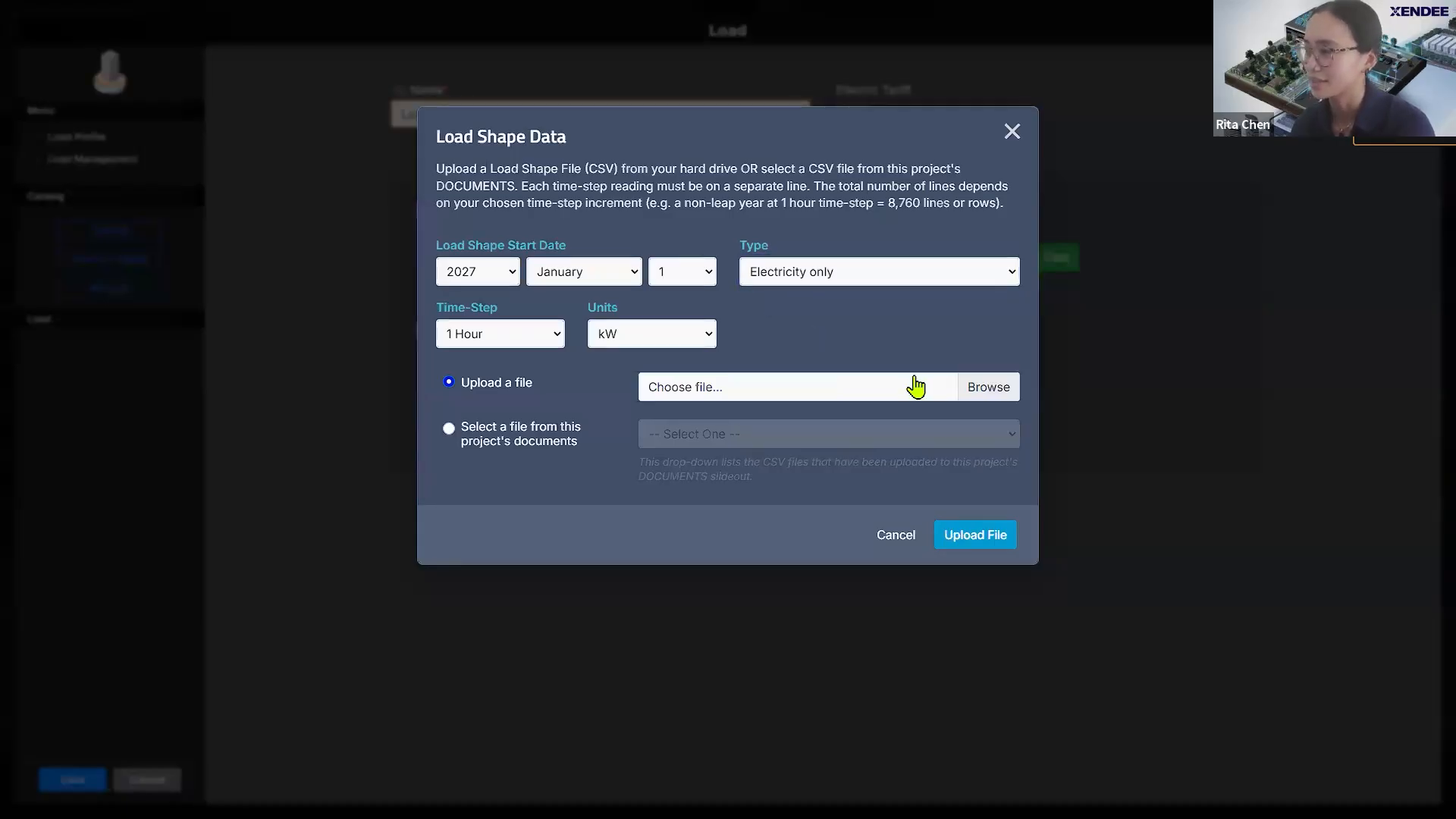
{"action": "left_click", "coordinate": [988, 387]}
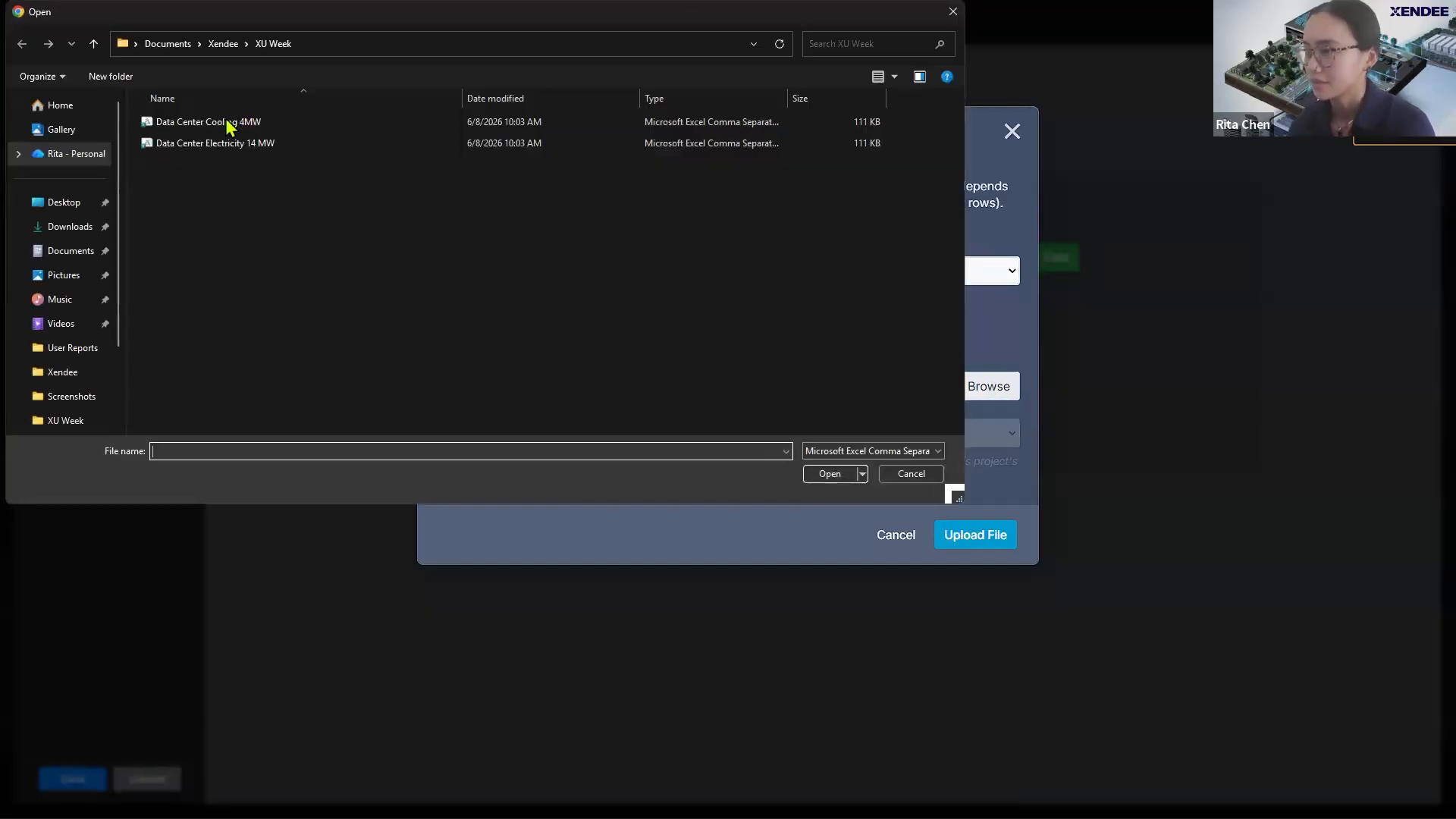
{"action": "double_click", "coordinate": [248, 143]}
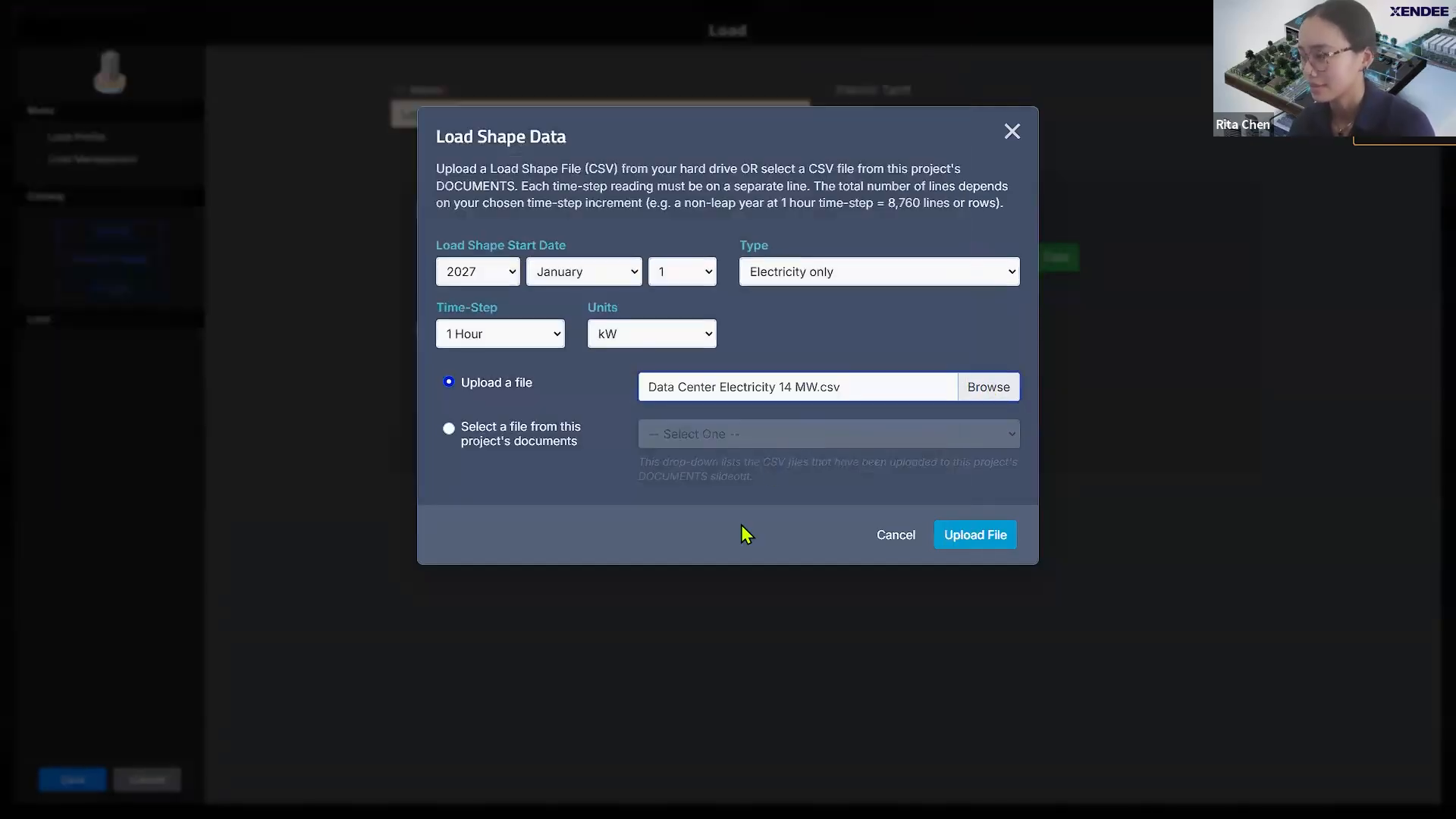
{"action": "left_click", "coordinate": [974, 540]}
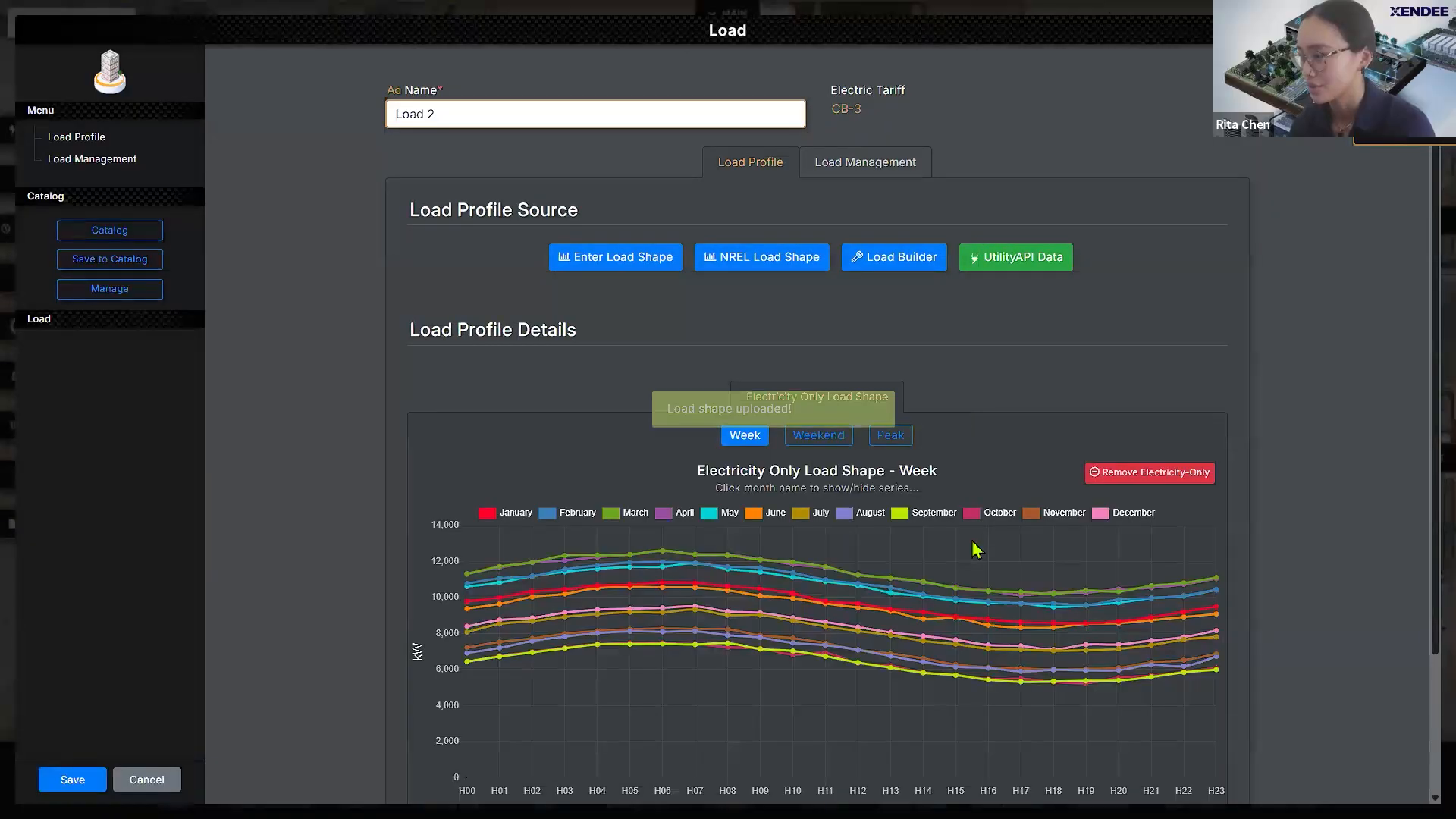
Step: Upload Data Center Cooling 4MW.csv as a Cooling load shape with a 1 Hour time-step and kWth units
{"action": "scroll", "coordinate": [1350, 320], "scroll_direction": "down", "scroll_amount": 2}
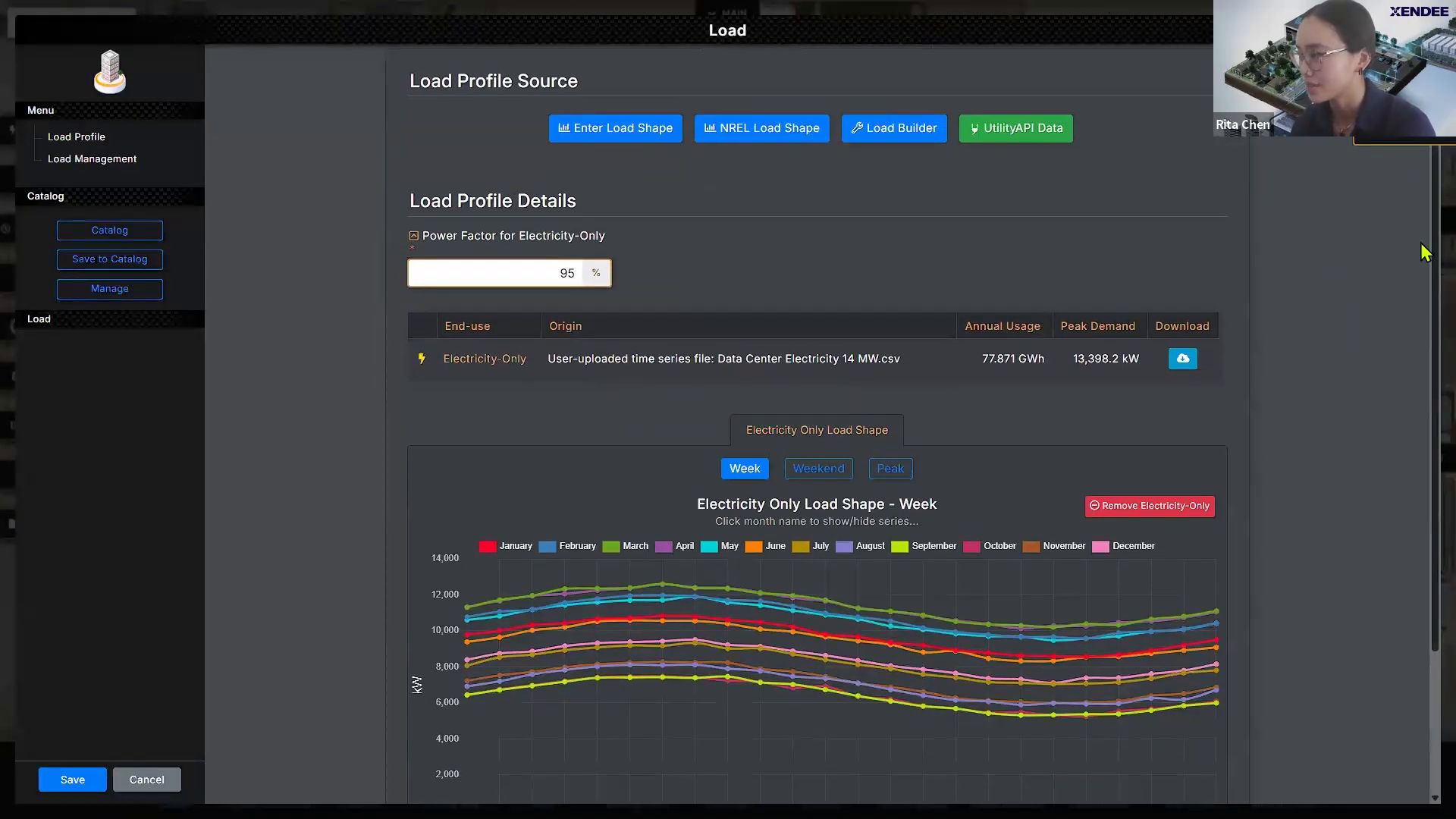
{"action": "scroll", "coordinate": [1420, 292], "scroll_direction": "down", "scroll_amount": 2}
{"action": "scroll", "coordinate": [1424, 353], "scroll_direction": "down", "scroll_amount": 1}
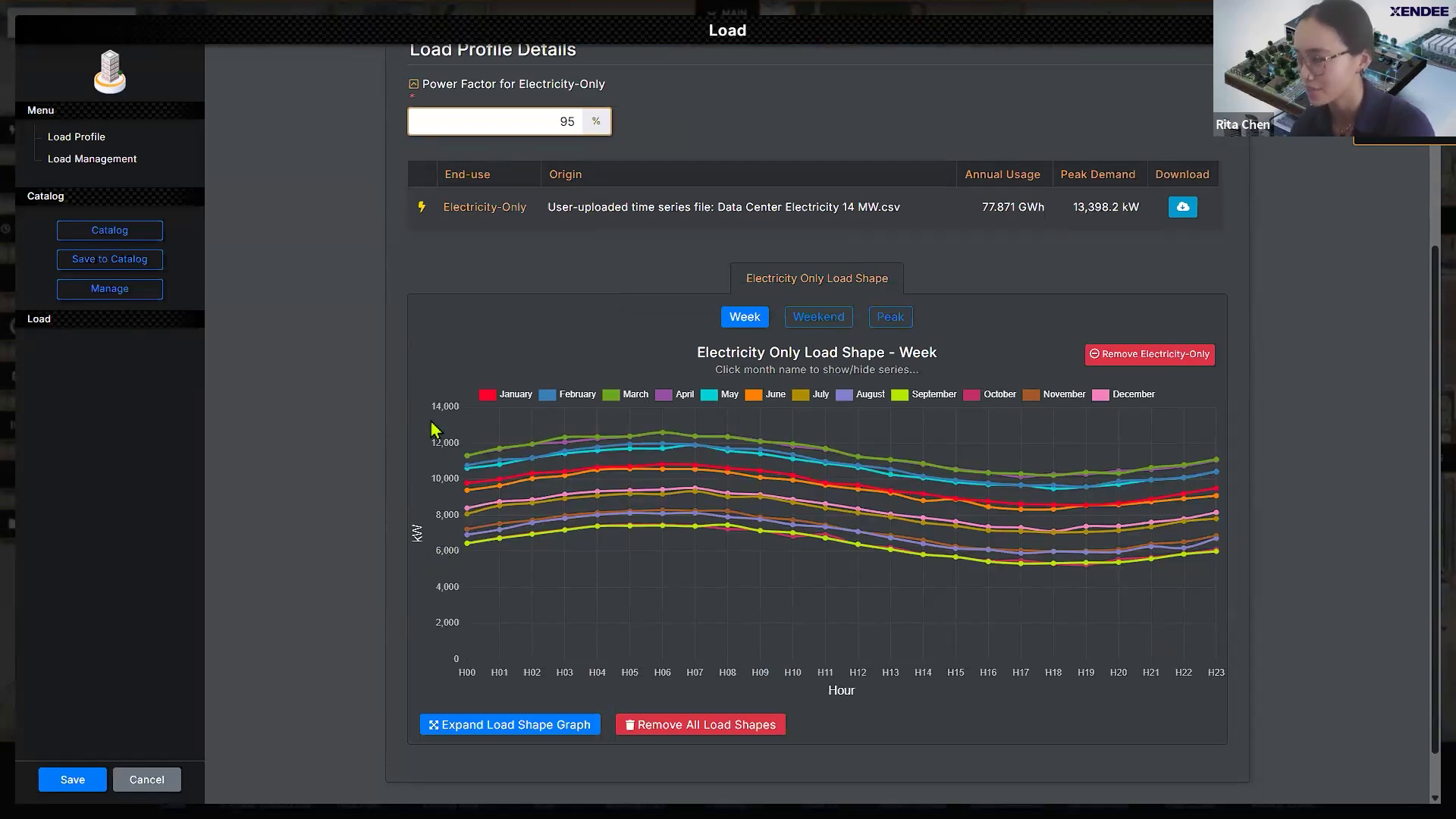
{"action": "scroll", "coordinate": [1426, 333], "scroll_direction": "up", "scroll_amount": 2}
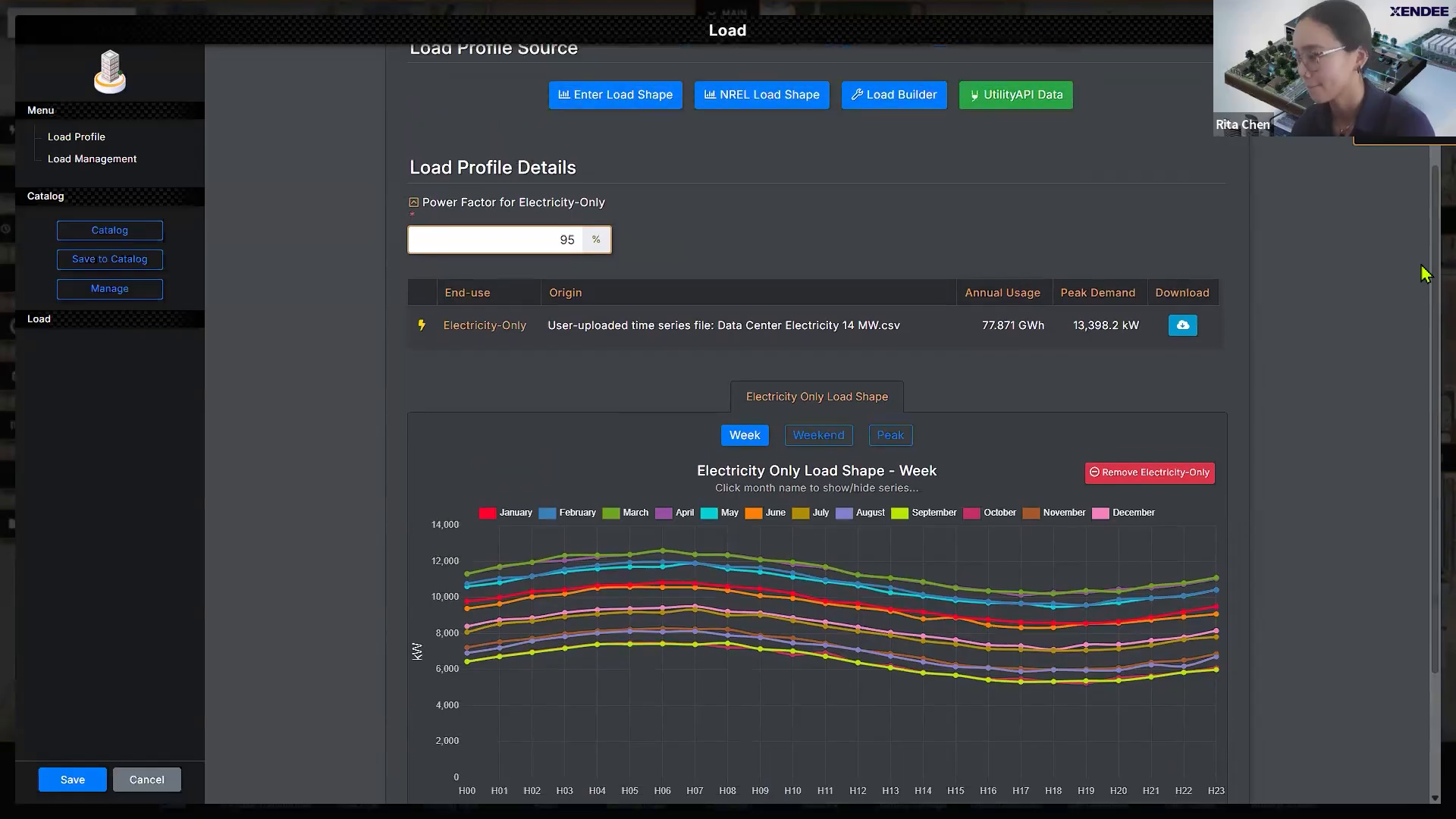
{"action": "scroll", "coordinate": [1425, 273], "scroll_direction": "up", "scroll_amount": 1}
{"action": "left_click", "coordinate": [651, 125]}
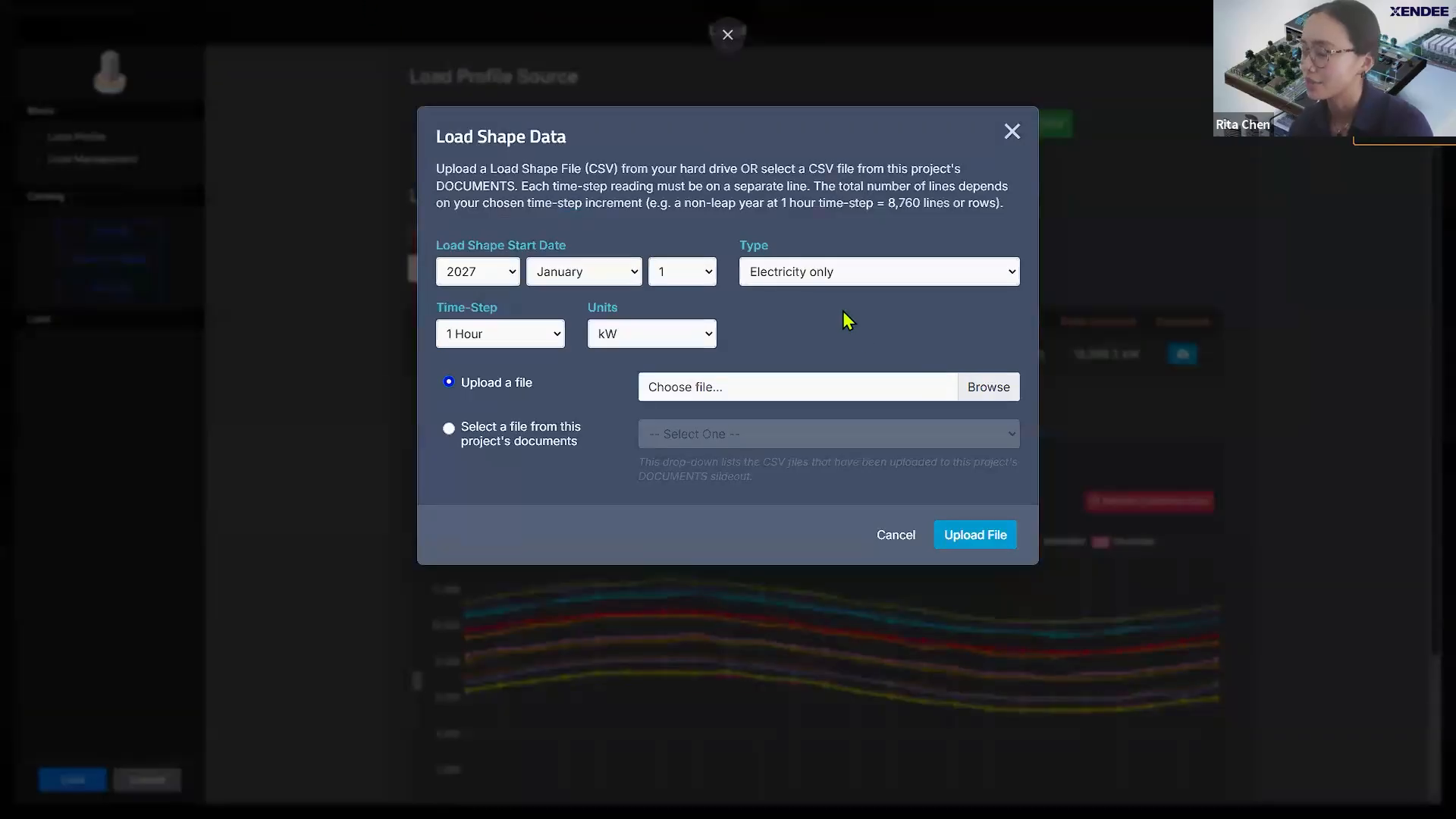
{"action": "left_click", "coordinate": [837, 279]}
{"action": "left_click", "coordinate": [809, 322]}
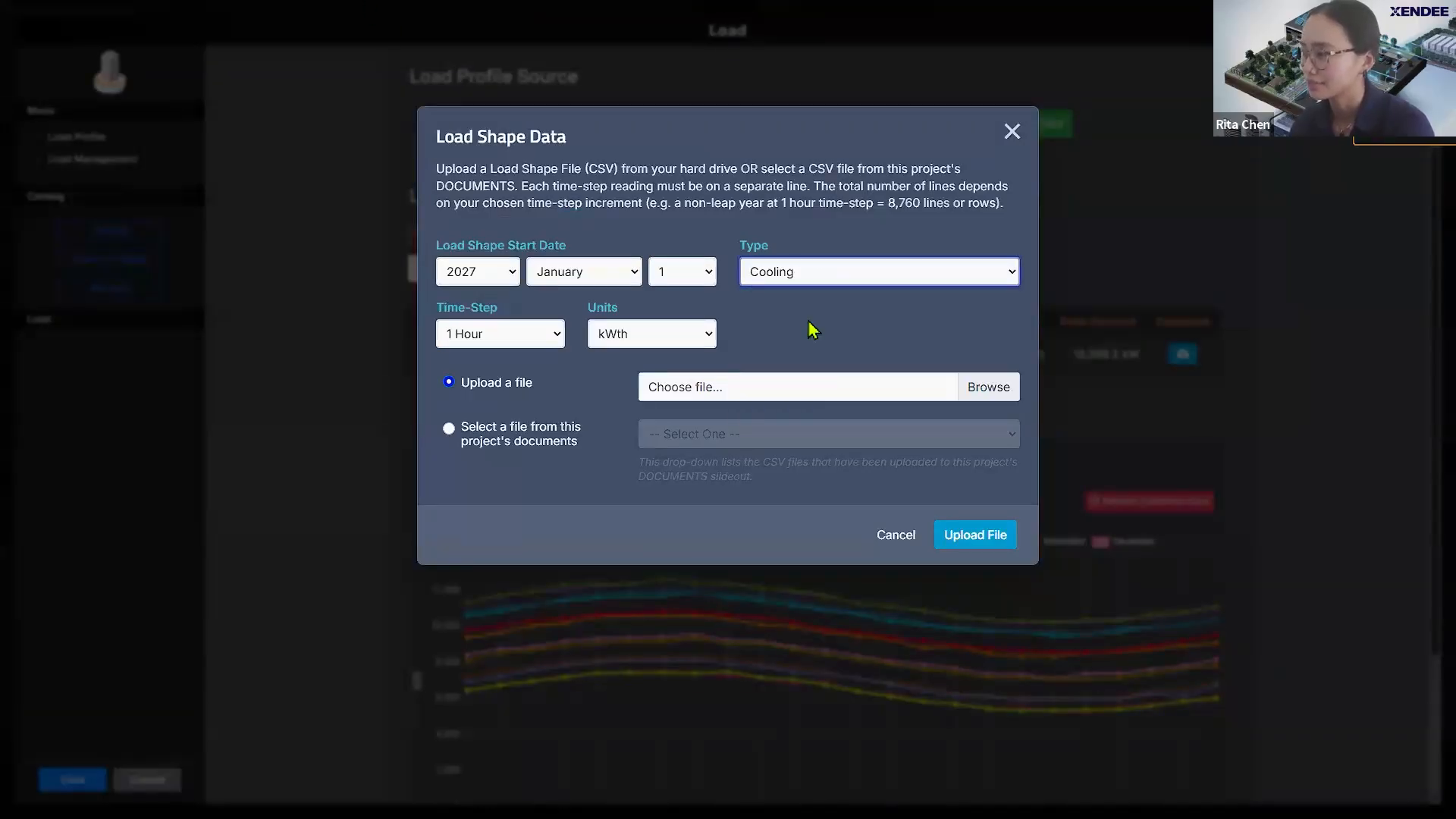
{"action": "left_click", "coordinate": [989, 386]}
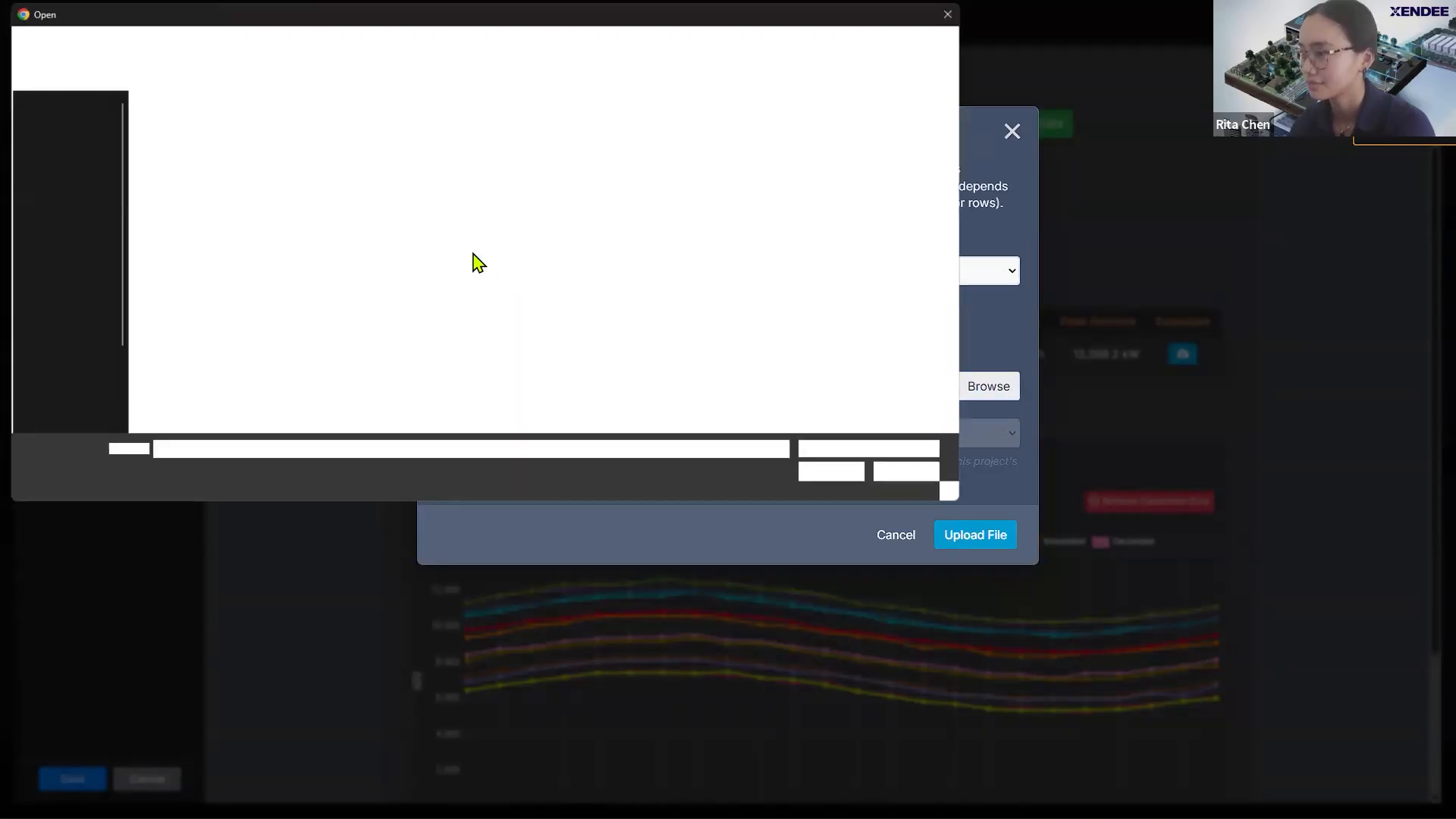
{"action": "double_click", "coordinate": [217, 122]}
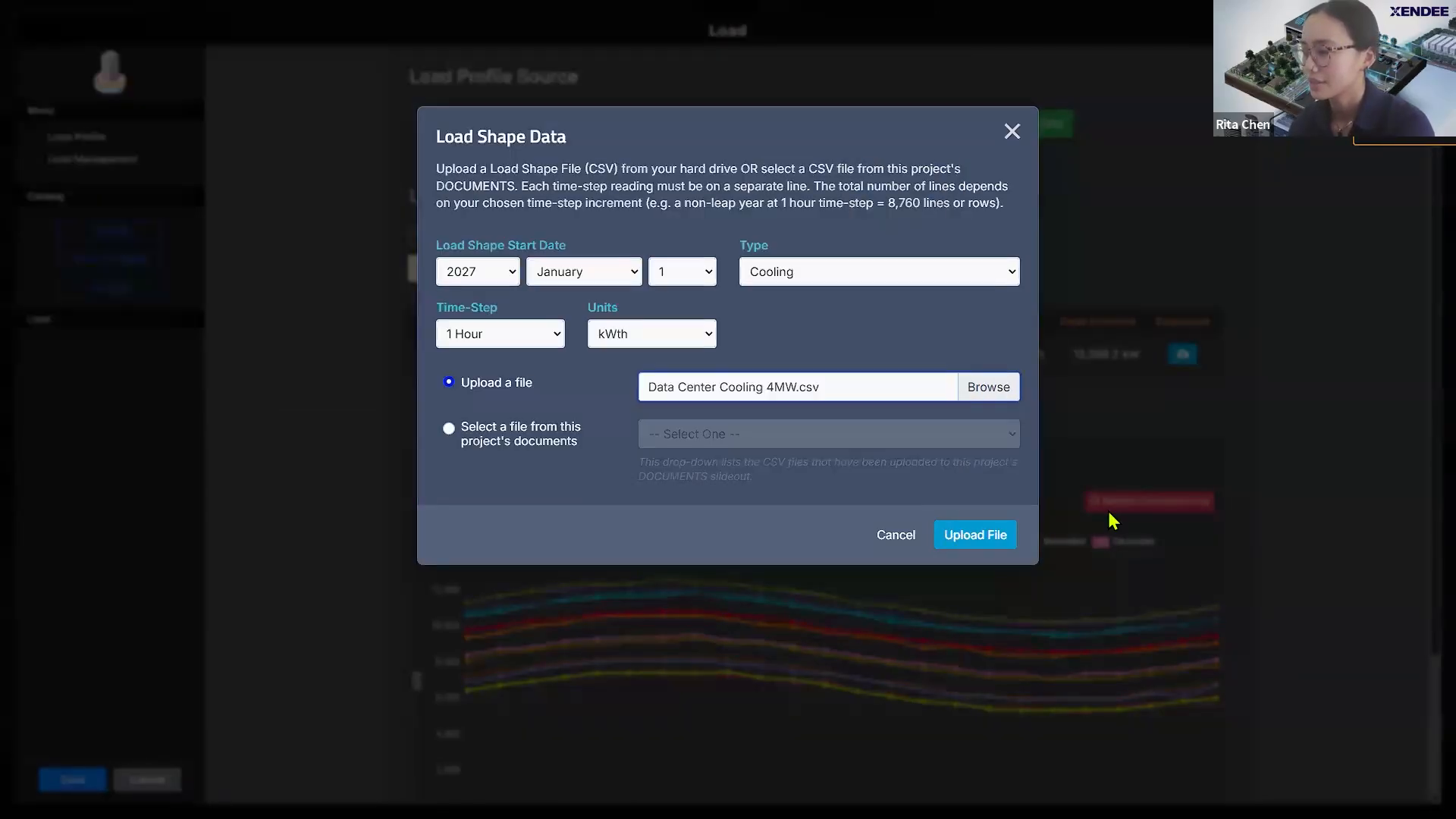
{"action": "left_click", "coordinate": [1000, 542]}
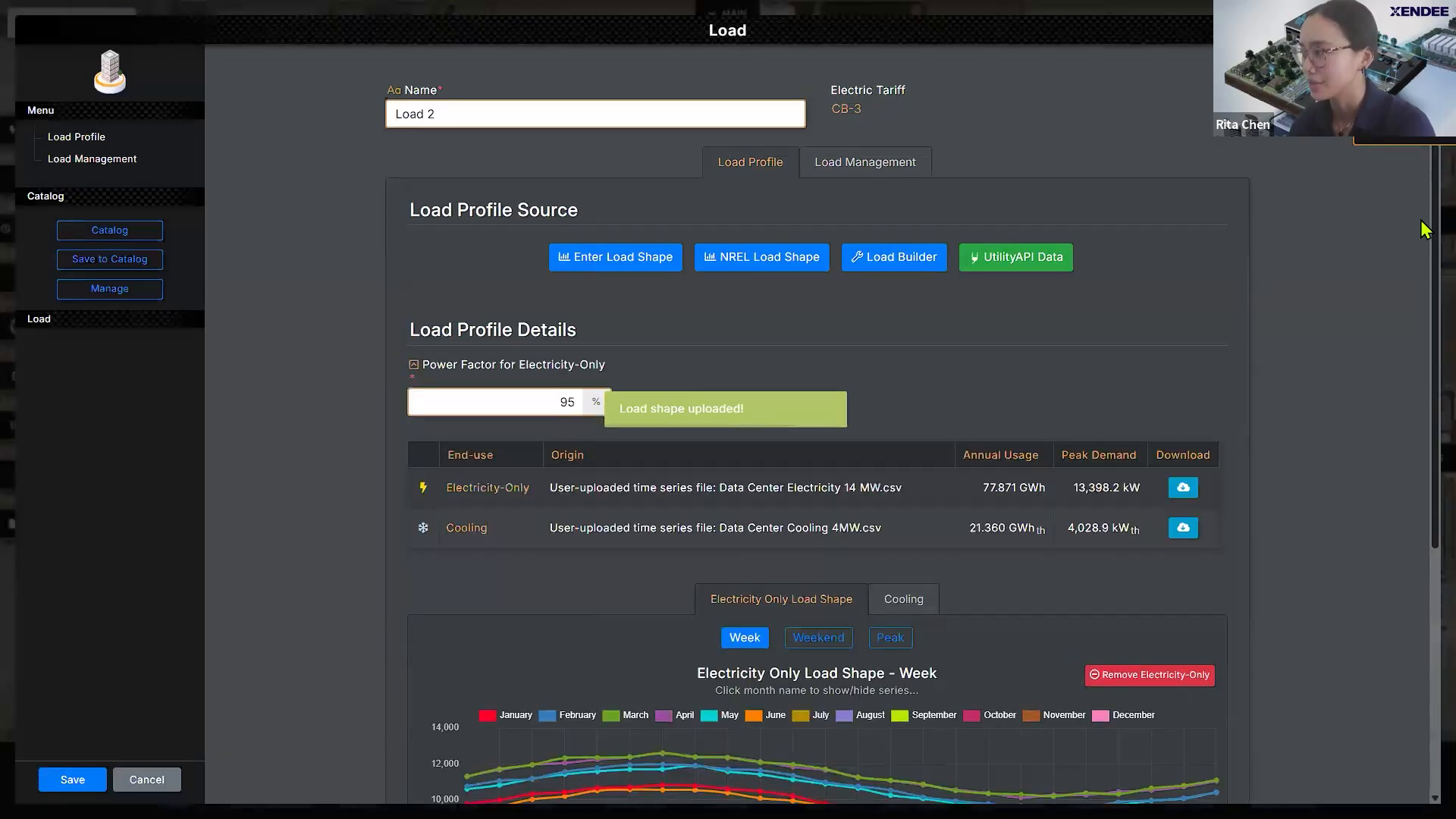
Step: Review the uploaded electricity-only and cooling load shape graphs, save the server hall load and deselect its symbol on the map
{"action": "scroll", "coordinate": [1425, 243], "scroll_direction": "down", "scroll_amount": 3}
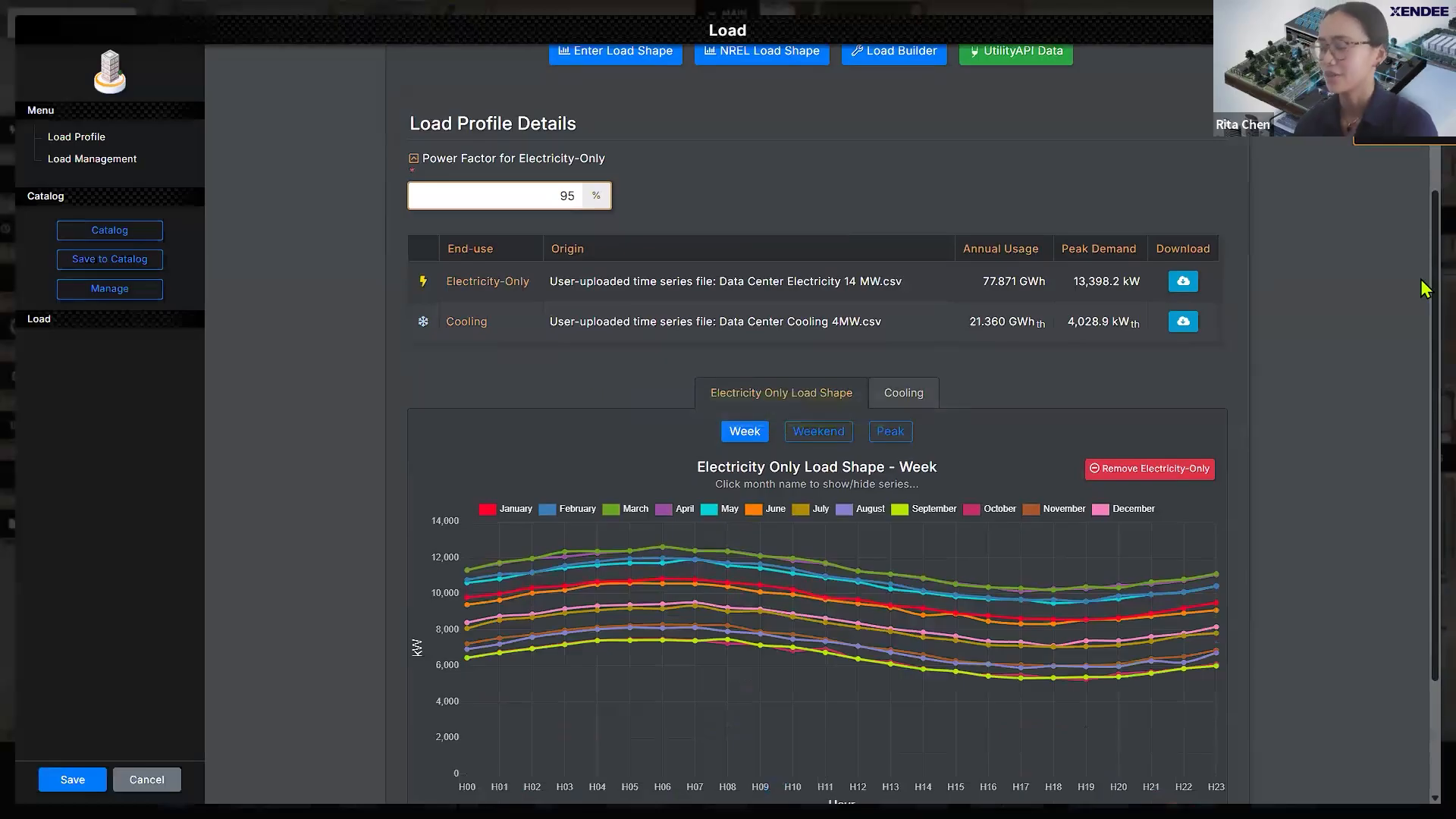
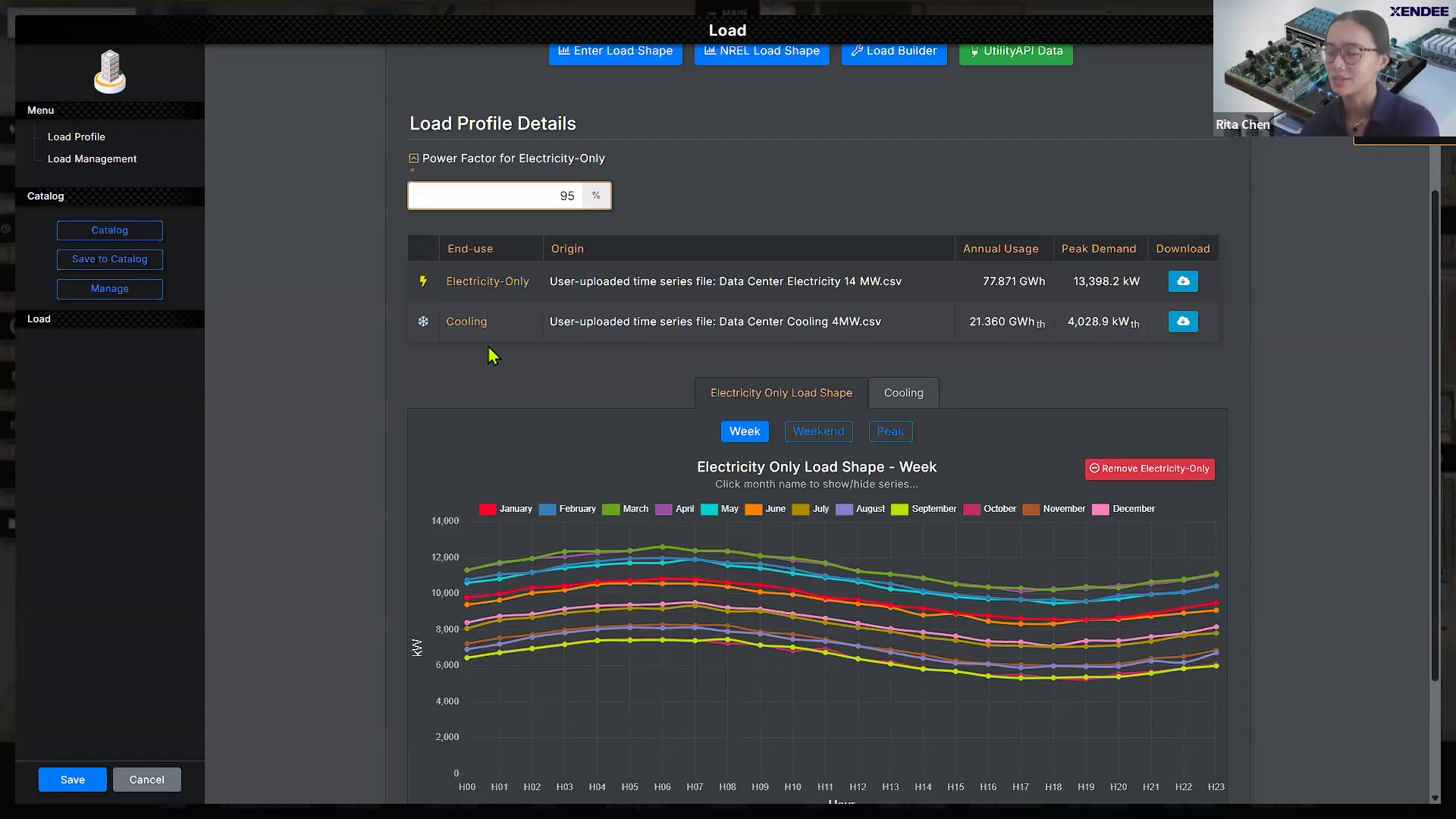
{"action": "scroll", "coordinate": [1422, 280], "scroll_direction": "down", "scroll_amount": 1}
{"action": "scroll", "coordinate": [1424, 300], "scroll_direction": "down", "scroll_amount": 1}
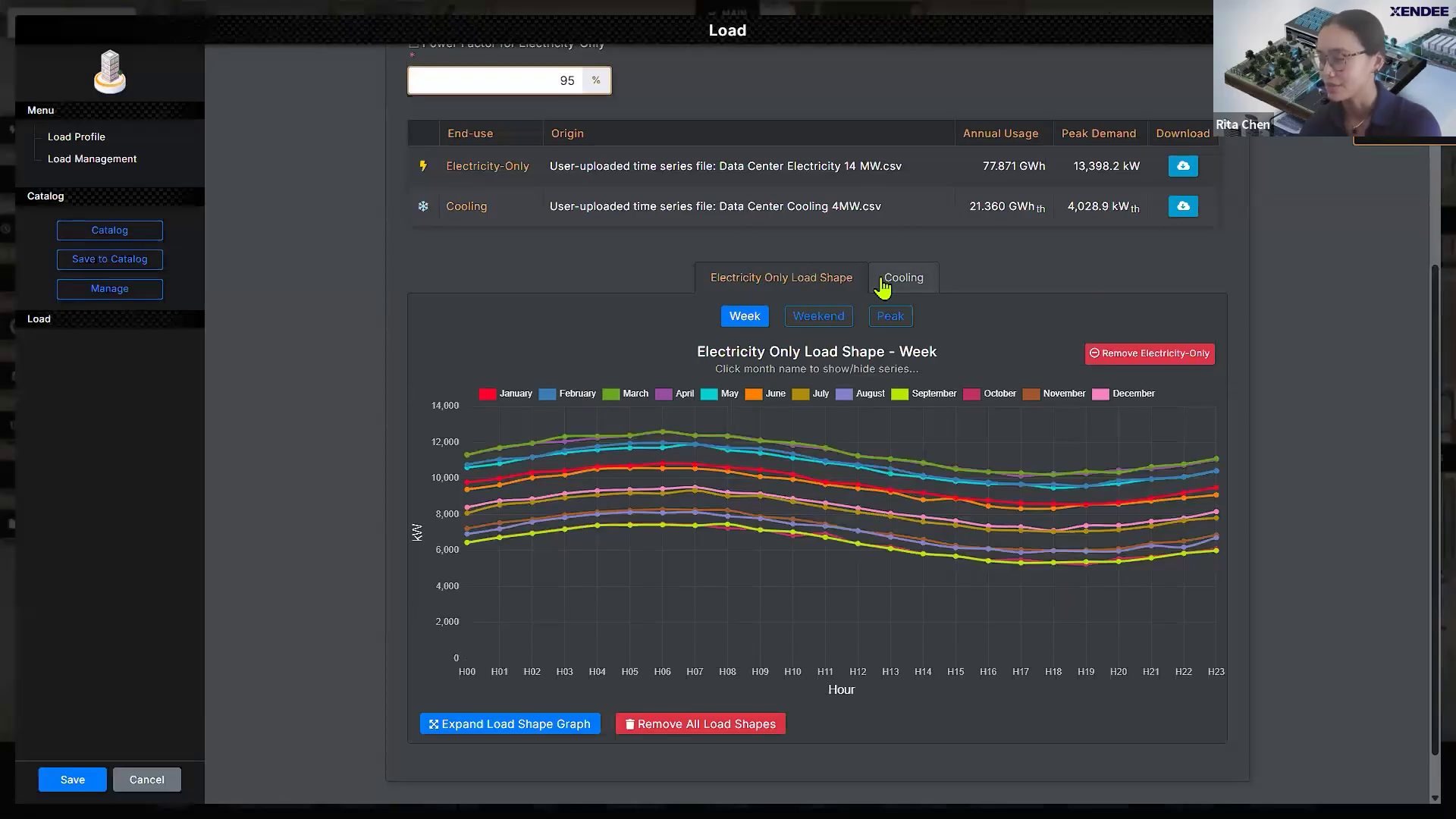
{"action": "left_click", "coordinate": [924, 293]}
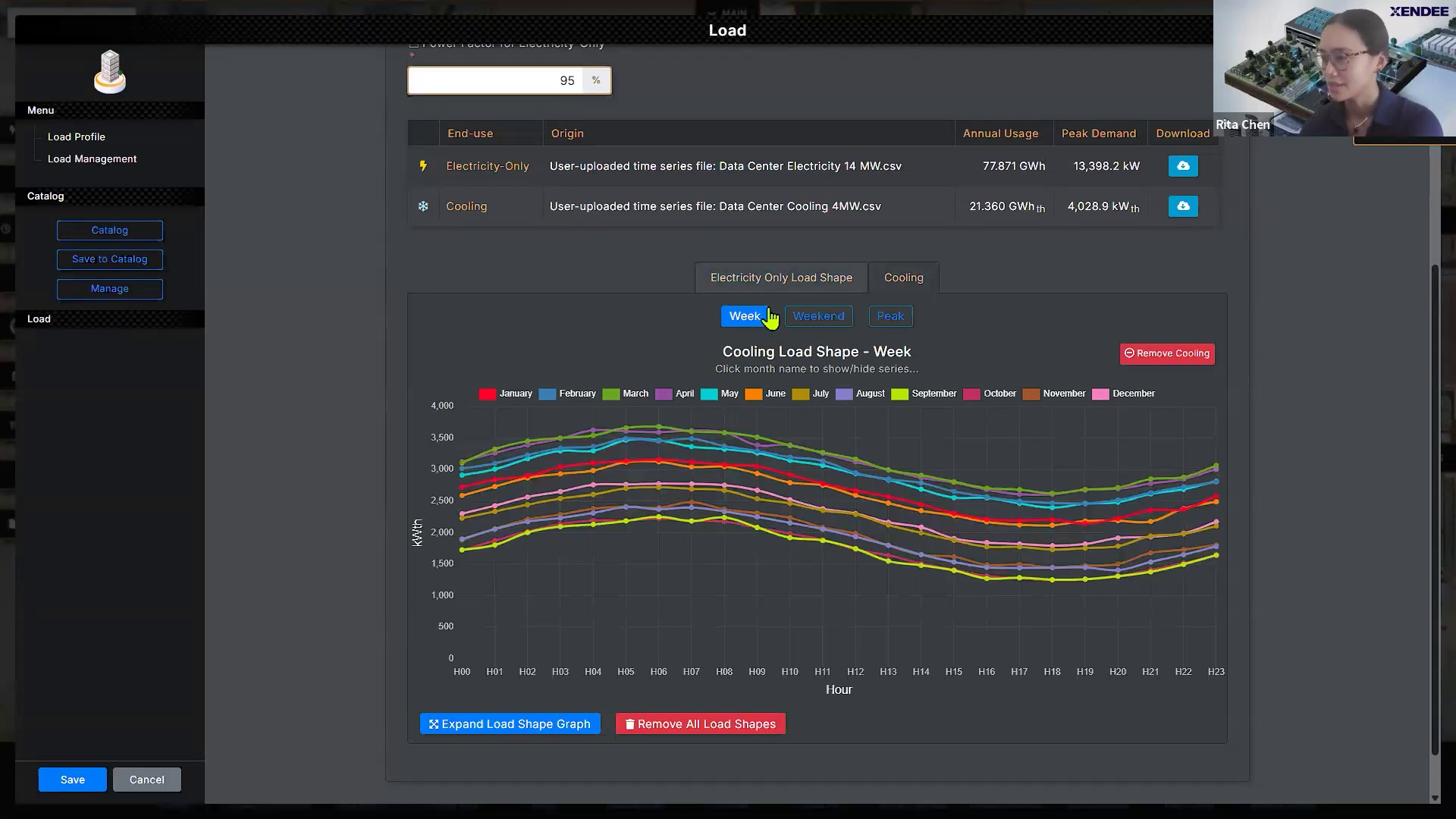
{"action": "left_click", "coordinate": [795, 287]}
{"action": "left_click", "coordinate": [898, 278]}
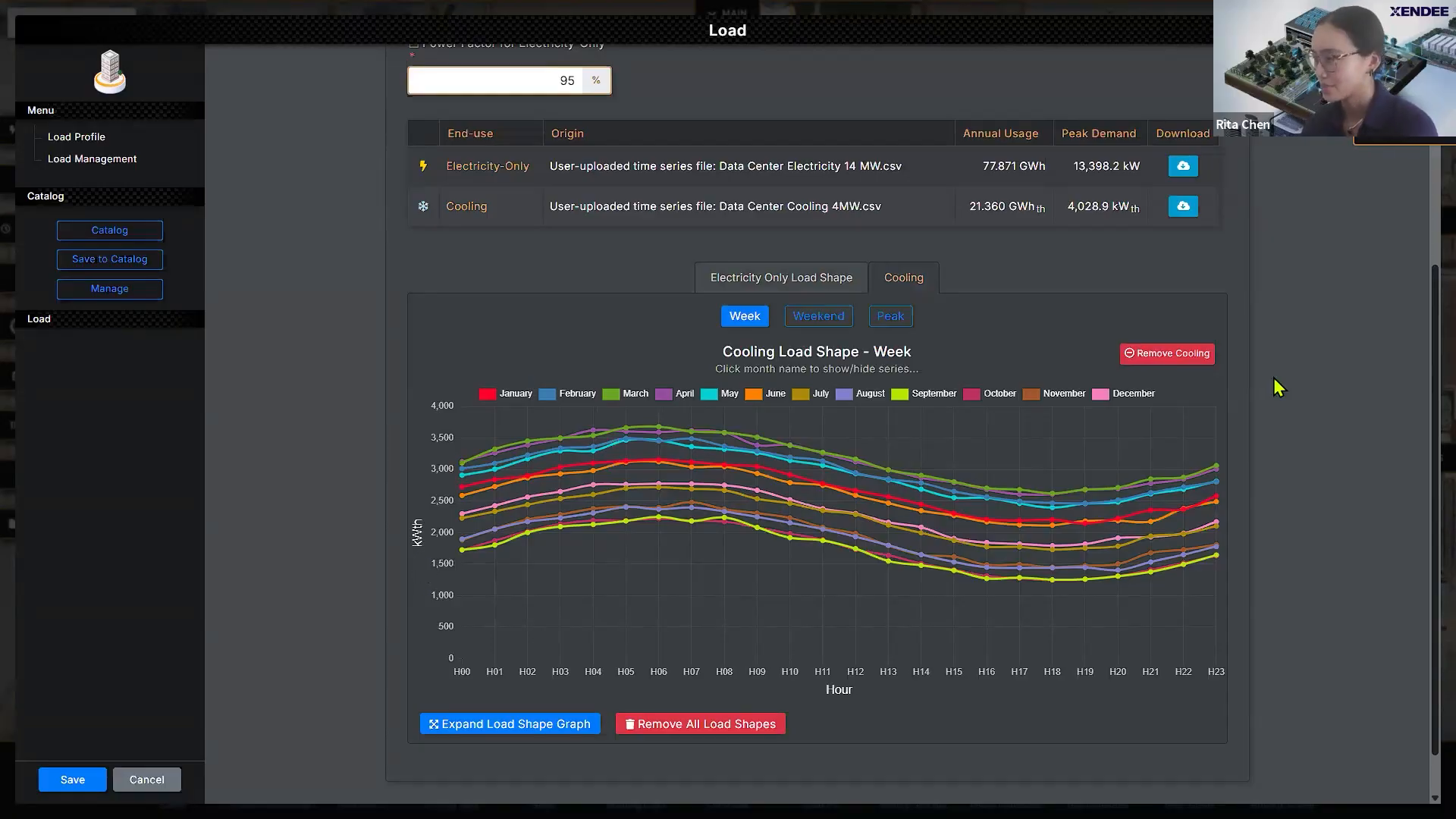
{"action": "left_click_drag", "start_coordinate": [1425, 299], "coordinate": [1425, 229]}
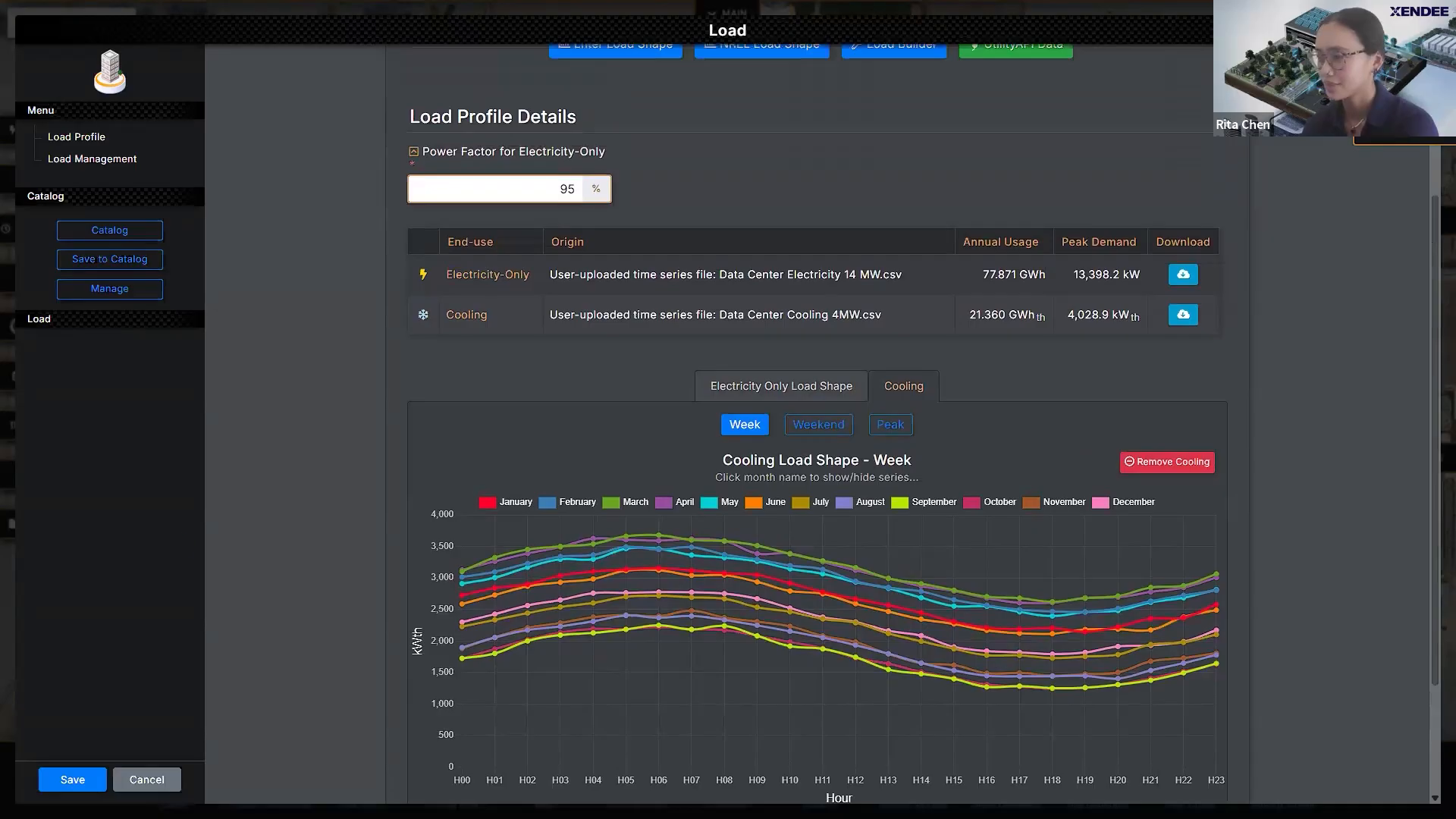
{"action": "left_click", "coordinate": [73, 780]}
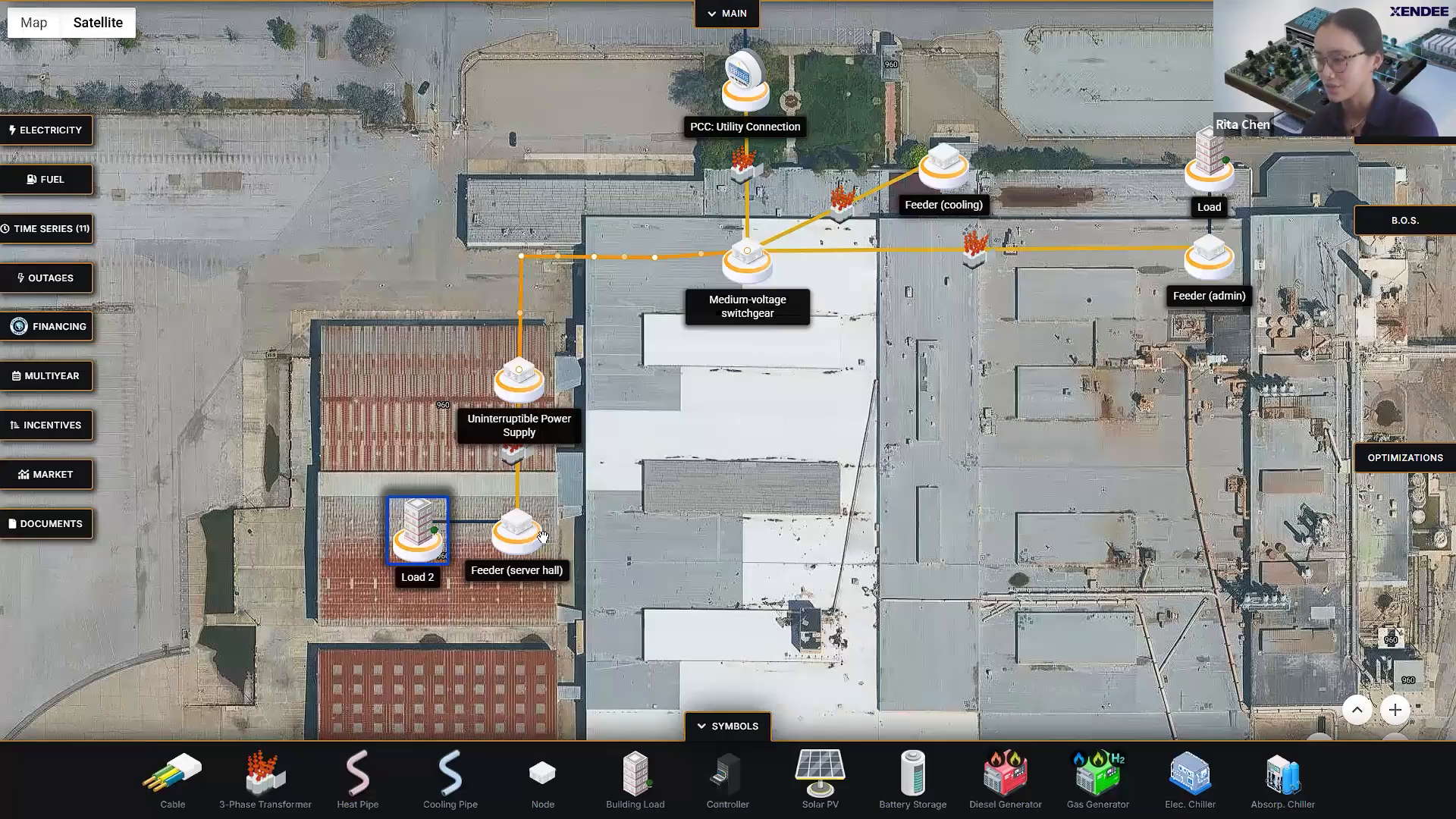
{"action": "left_click", "coordinate": [408, 534]}
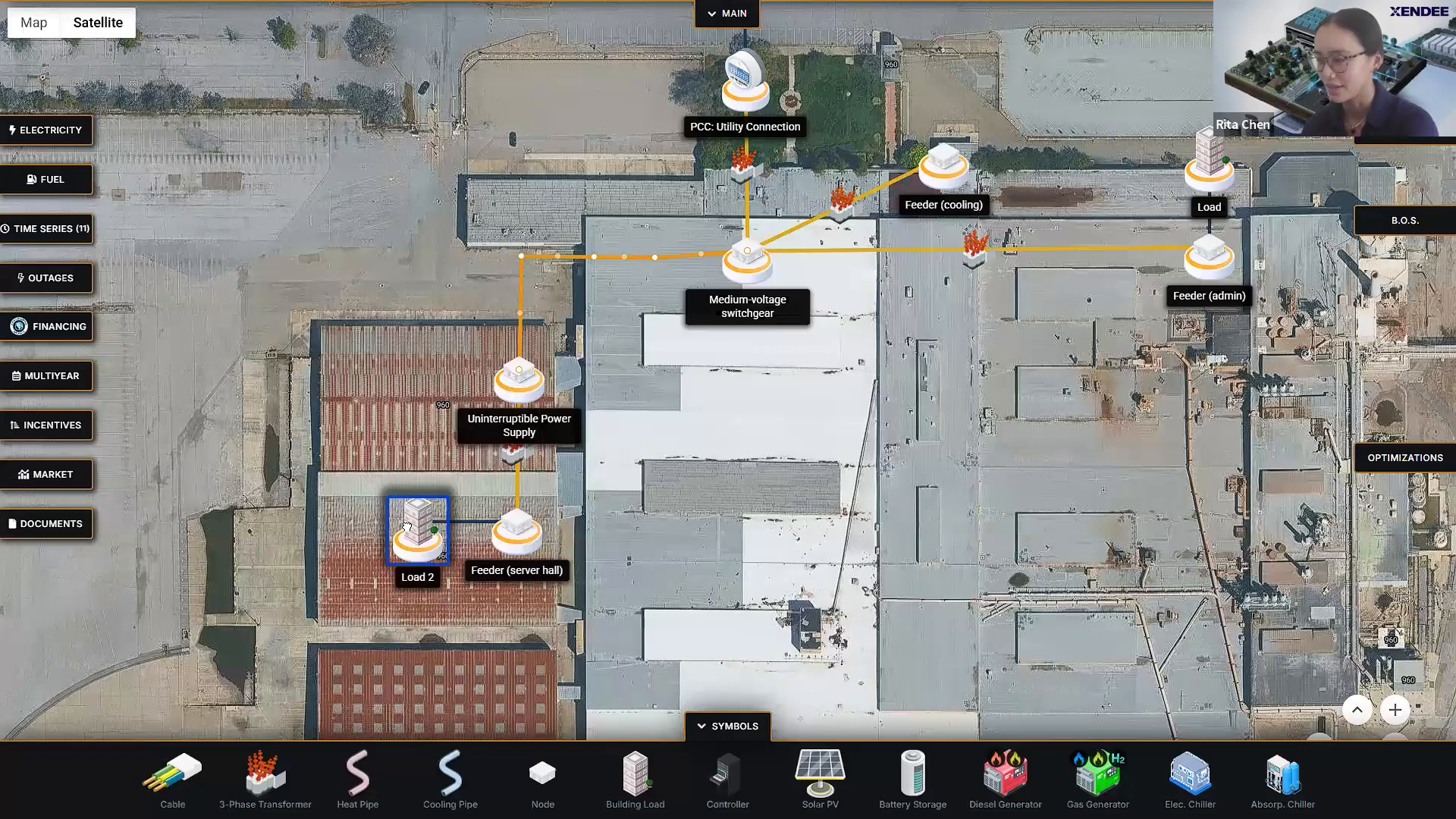
{"action": "left_click", "coordinate": [618, 538]}
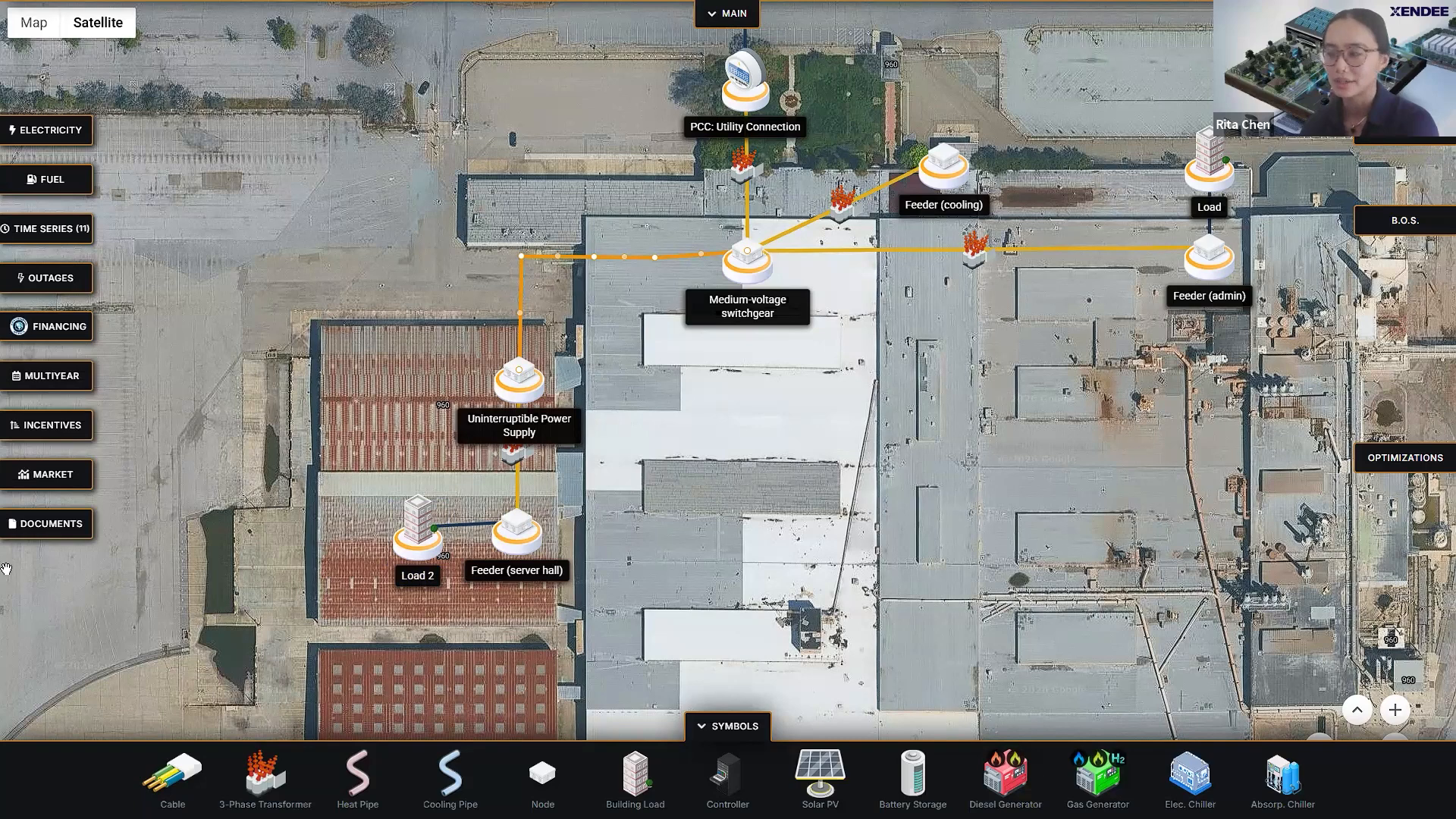
Step: Place an electric chiller on the map and add it to the Feeder (cooling) node
{"action": "left_click_drag", "start_coordinate": [920, 701], "coordinate": [840, 735]}
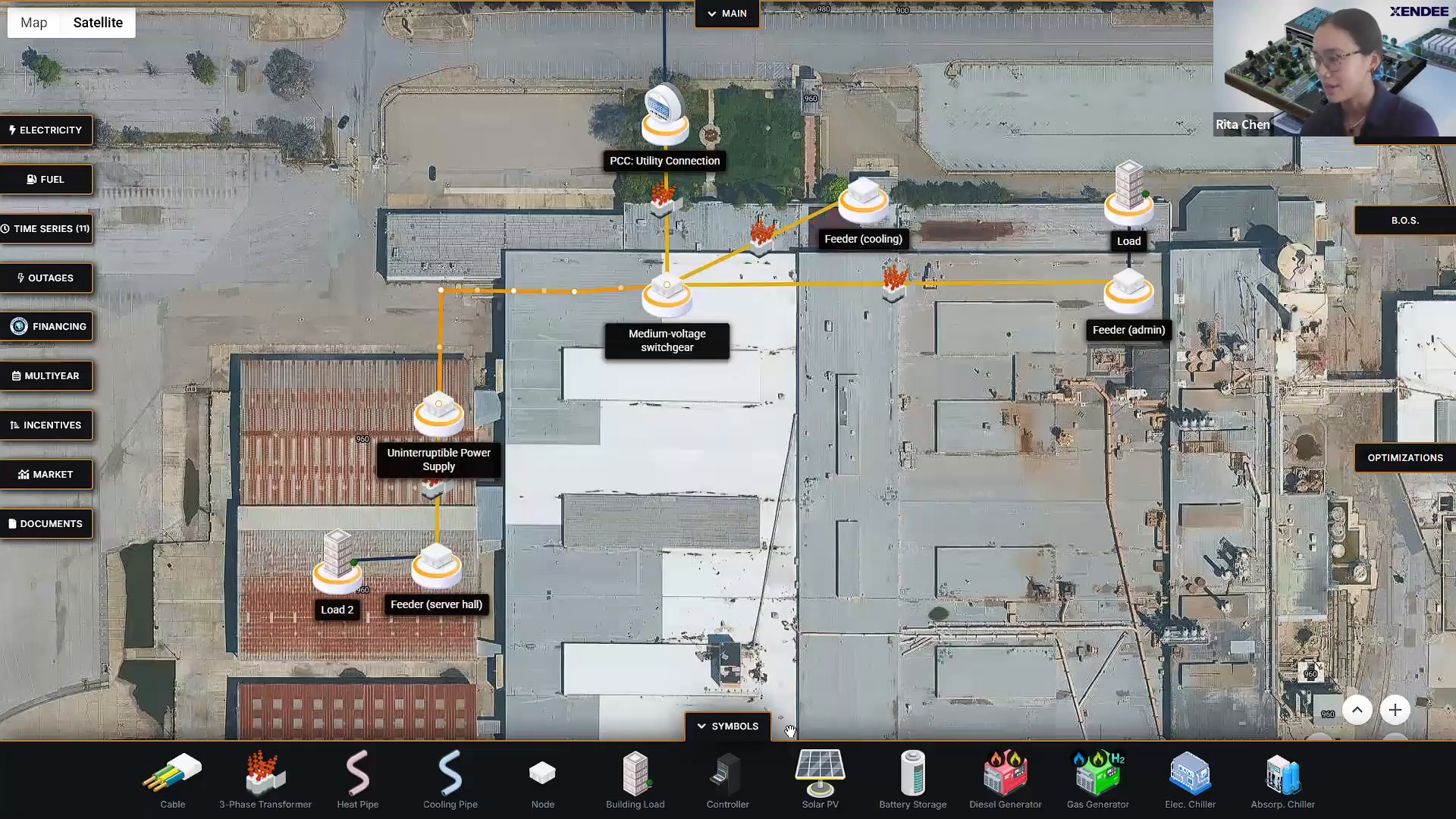
{"action": "left_click", "coordinate": [728, 727]}
{"action": "mouse_move", "coordinate": [1077, 667]}
{"action": "left_mouse_down"}
{"action": "mouse_move", "coordinate": [1024, 667]}
{"action": "mouse_move", "coordinate": [1055, 677]}
{"action": "left_mouse_up"}
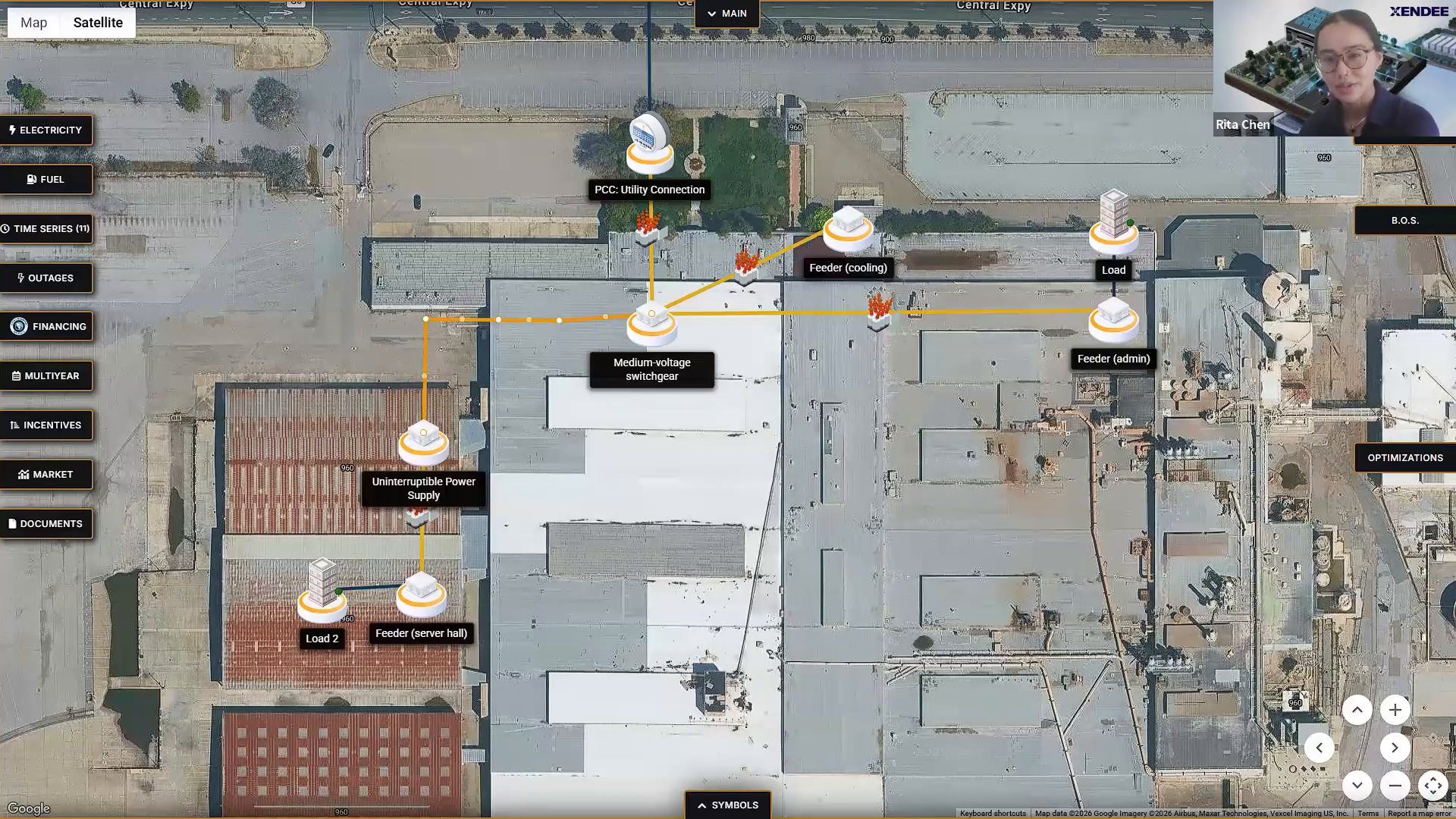
{"action": "left_click", "coordinate": [747, 802]}
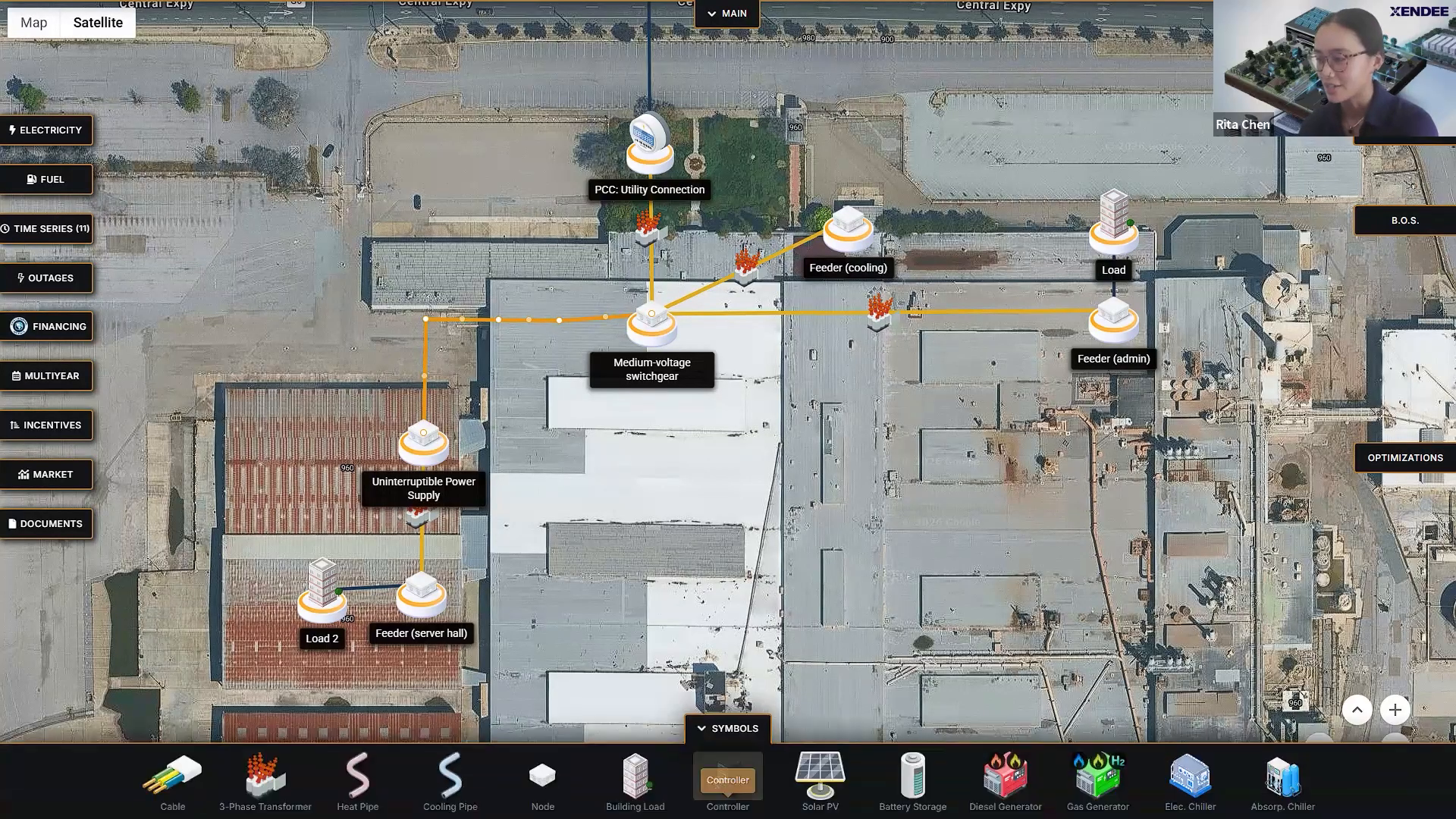
{"action": "left_click", "coordinate": [1194, 770]}
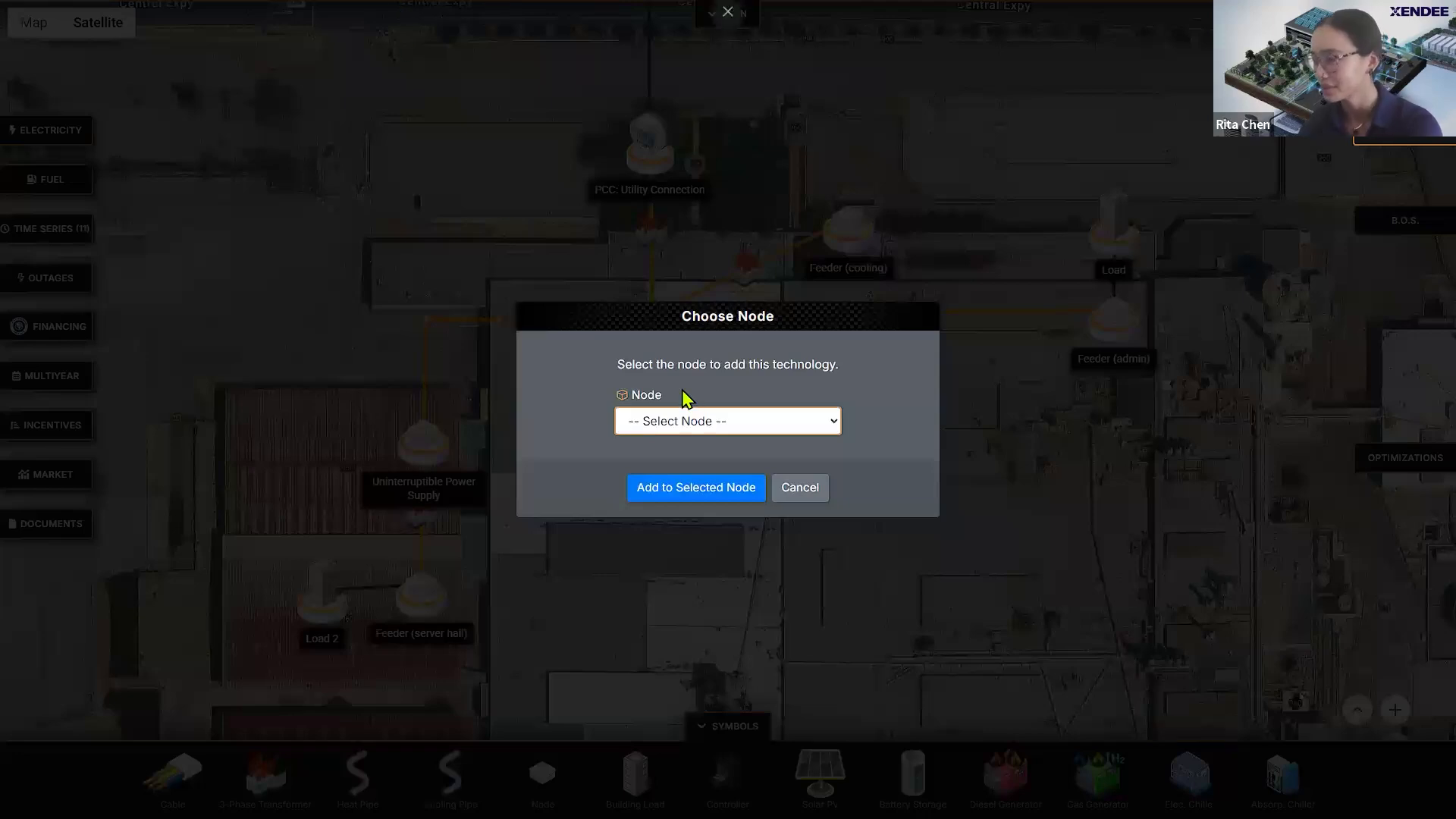
{"action": "left_click", "coordinate": [680, 426]}
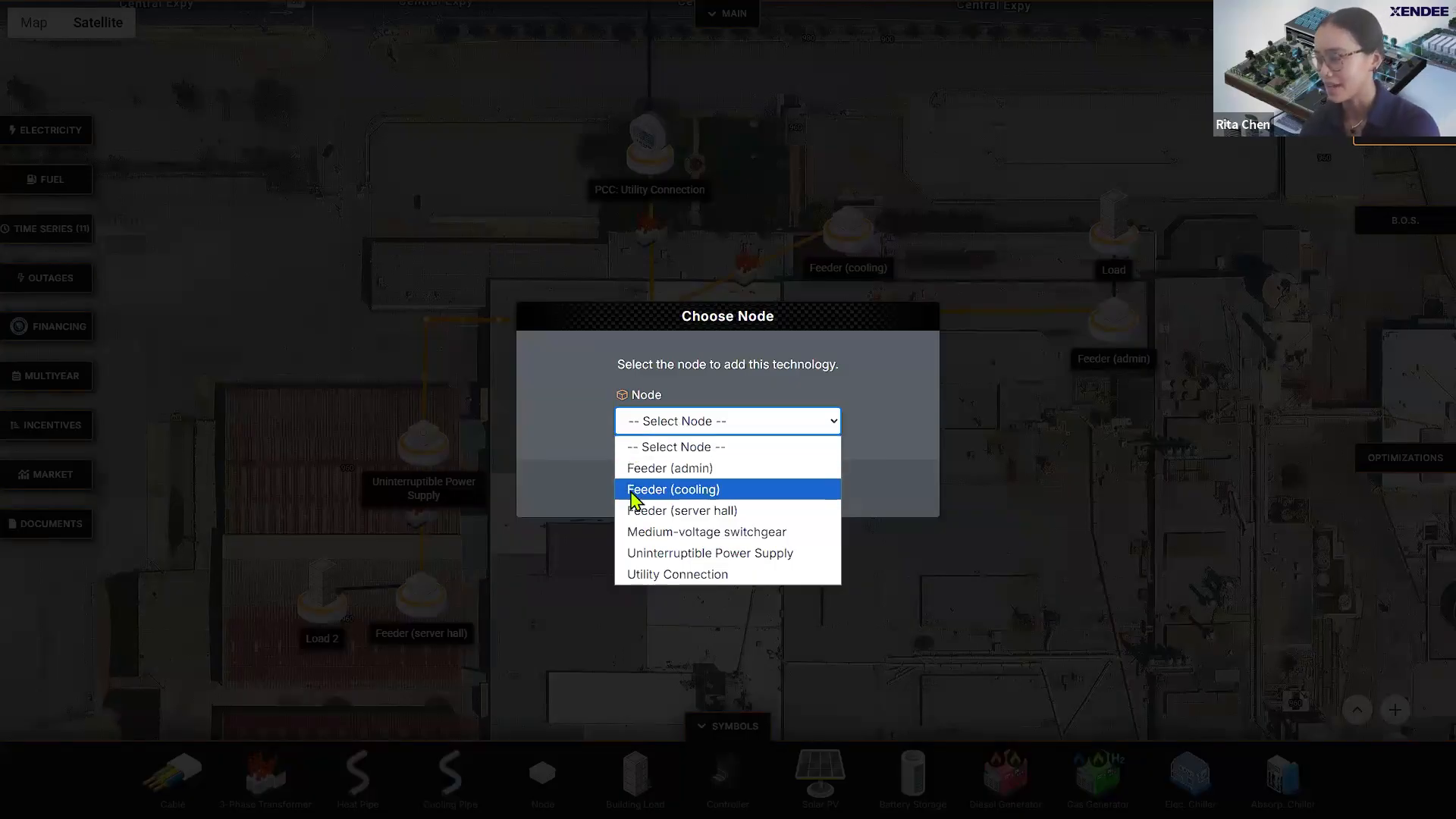
{"action": "left_click", "coordinate": [634, 491]}
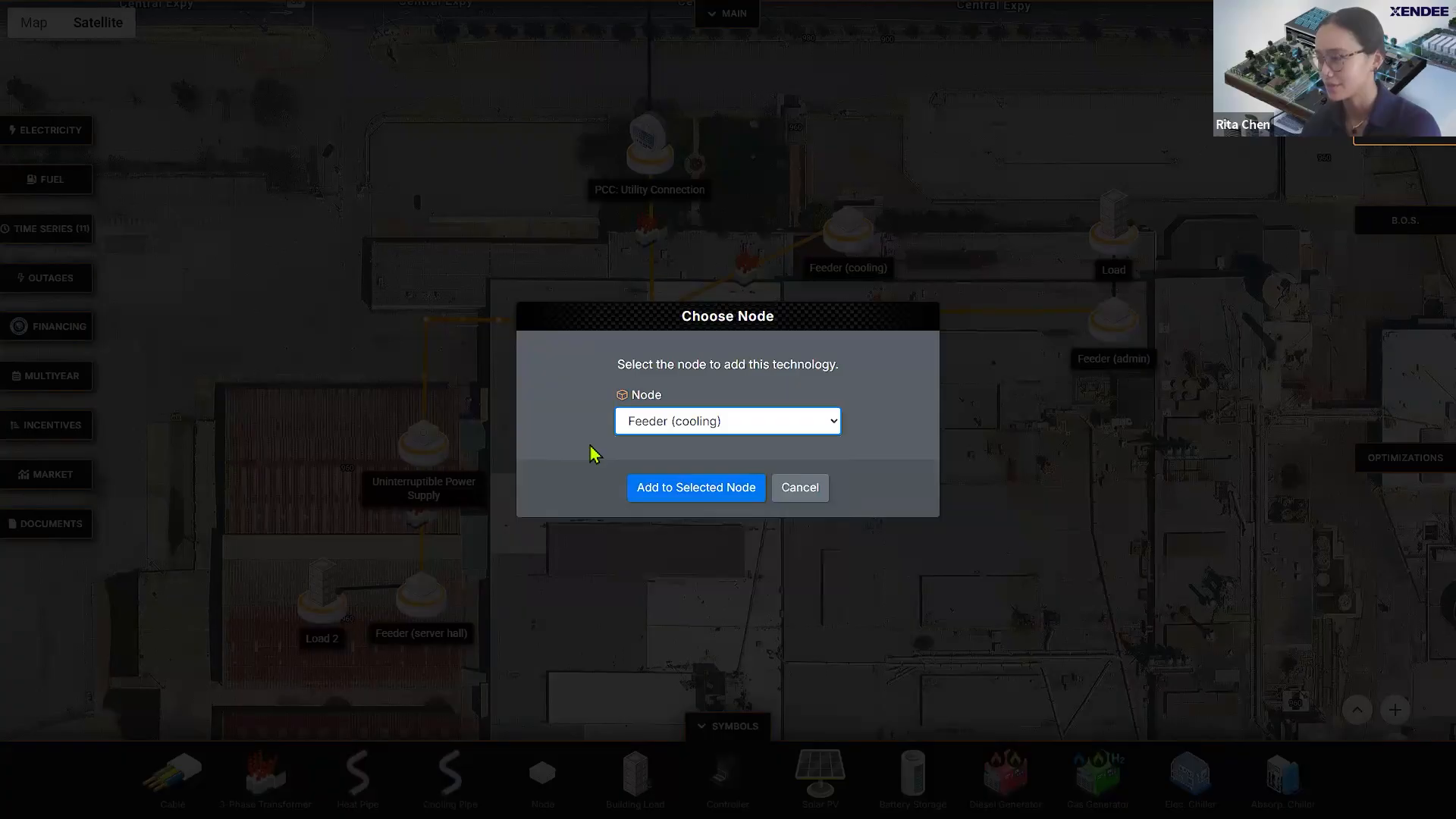
{"action": "left_click", "coordinate": [666, 492]}
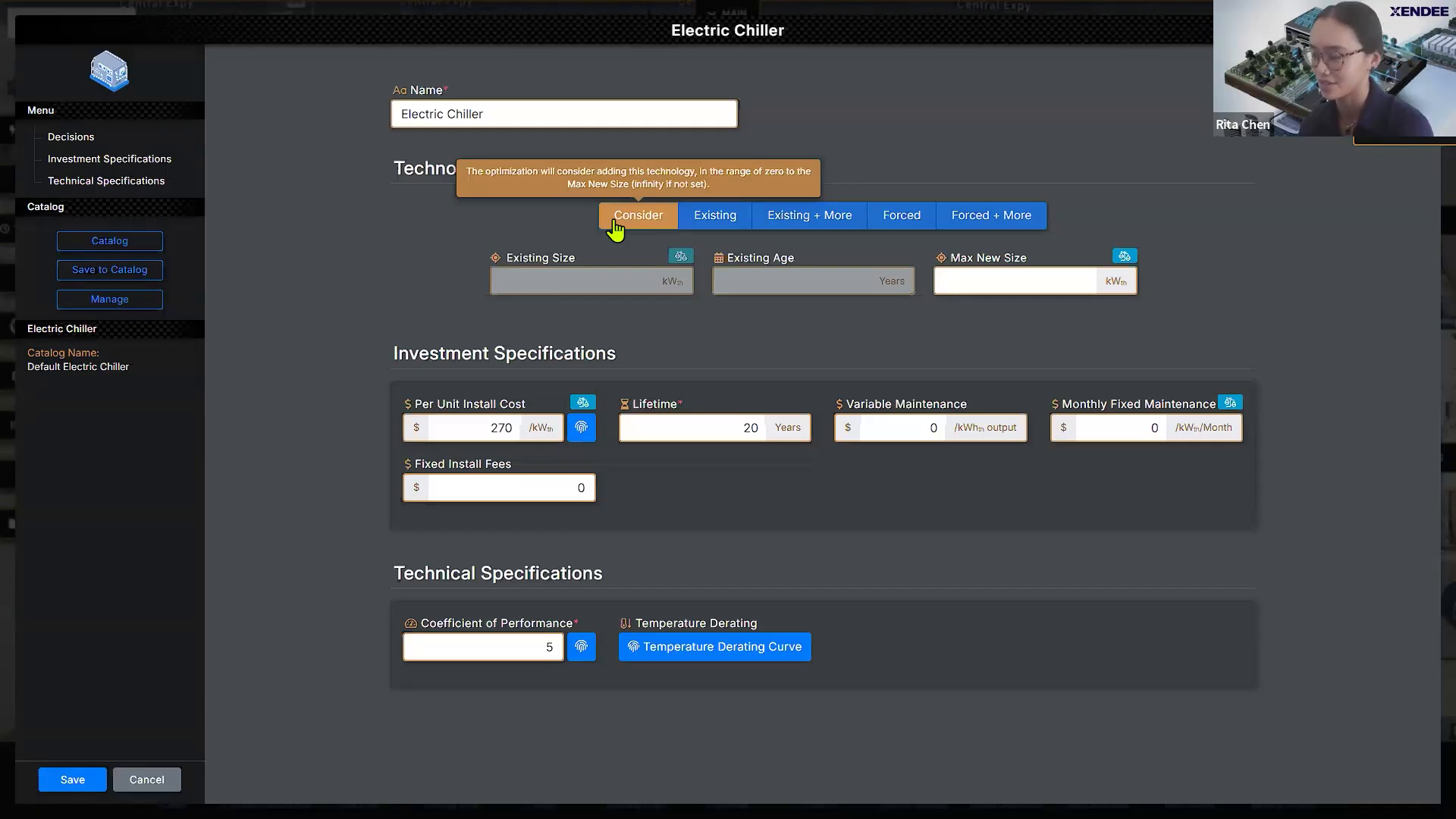
Step: Define the electric chiller as Existing with a size of 7,000 kWth and an age of 1 year, and save it
{"action": "left_click", "coordinate": [701, 223]}
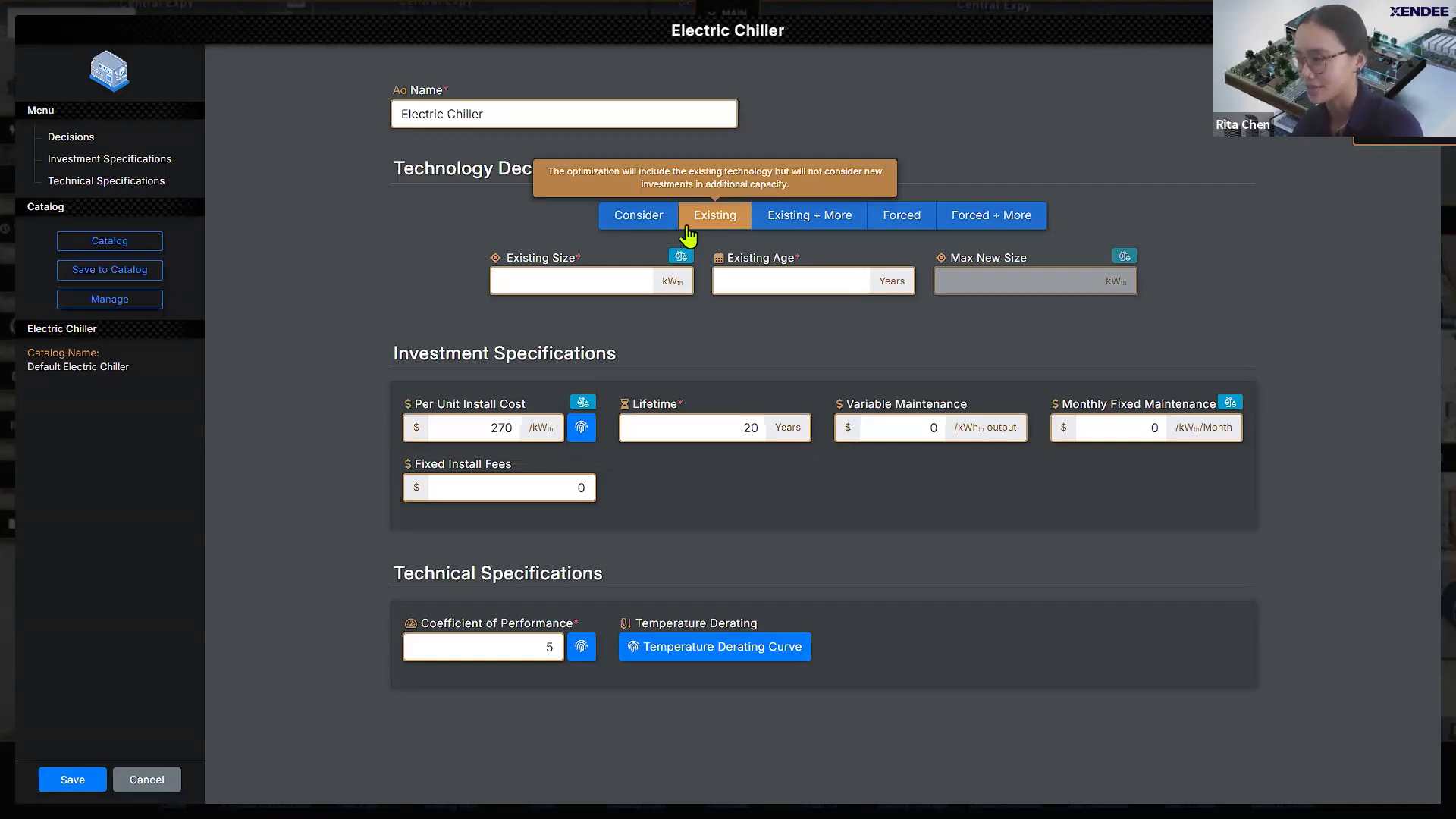
{"action": "left_click", "coordinate": [587, 290]}
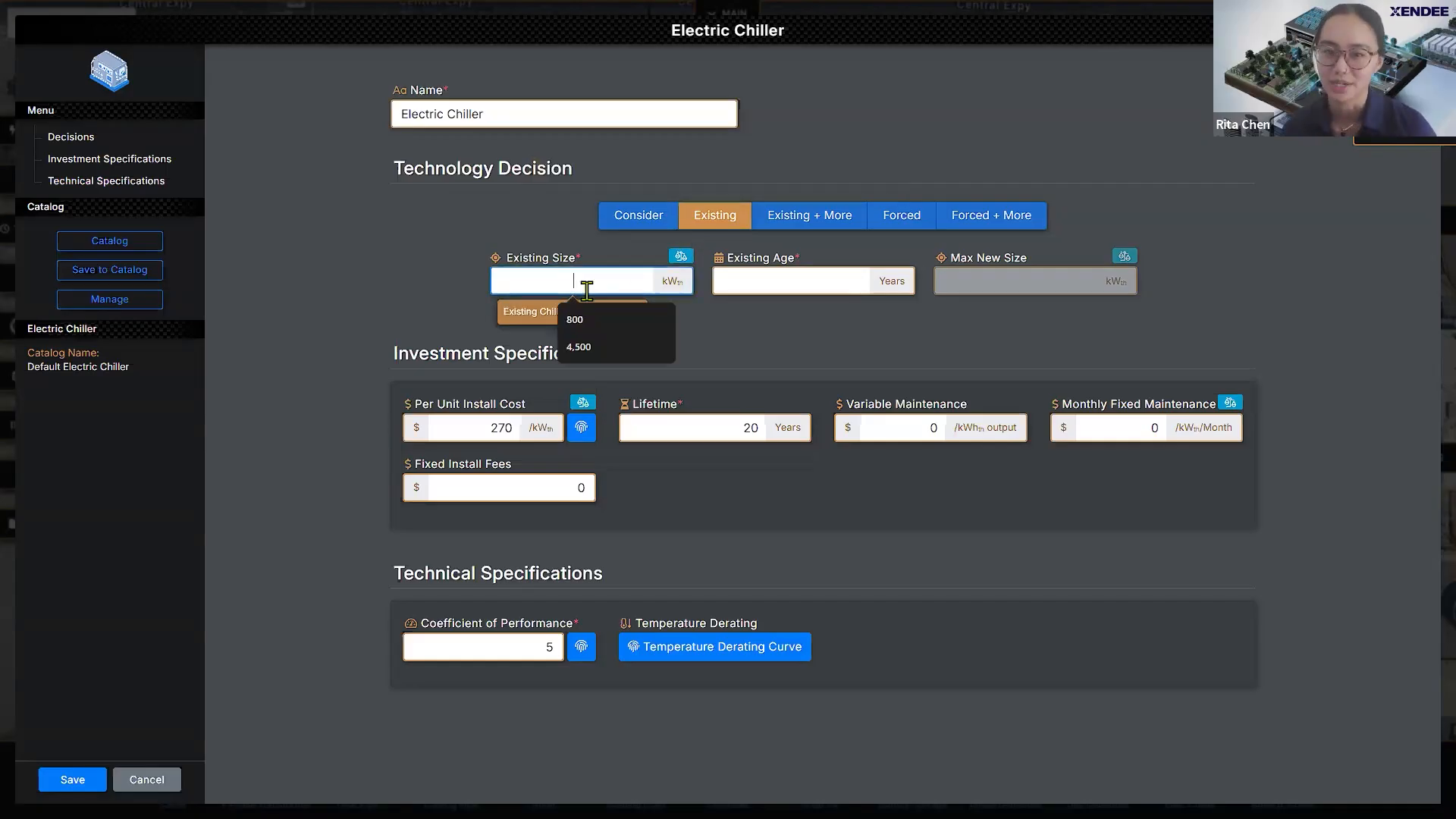
{"action": "type", "text": "7000"}
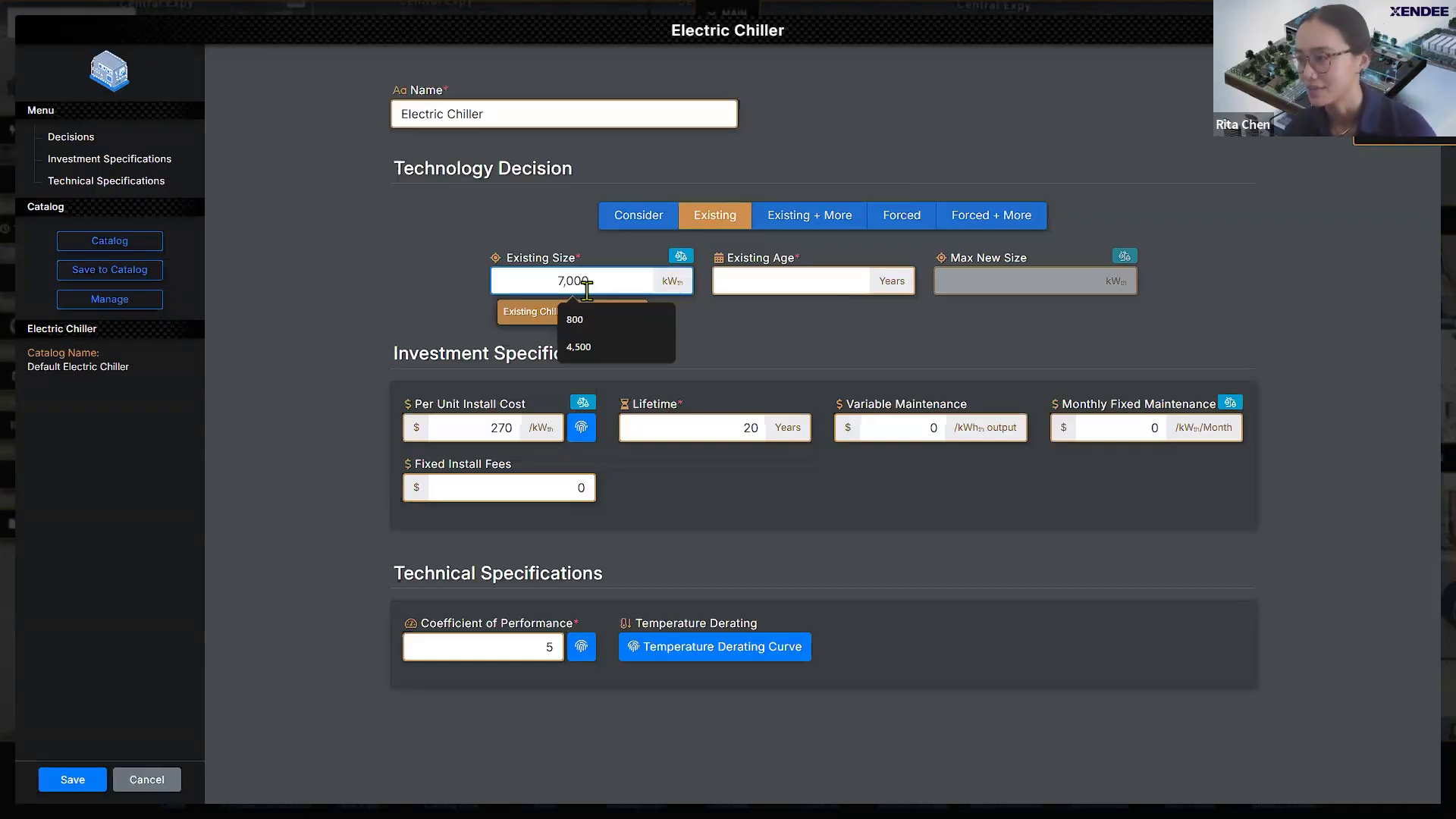
{"action": "left_click", "coordinate": [831, 337]}
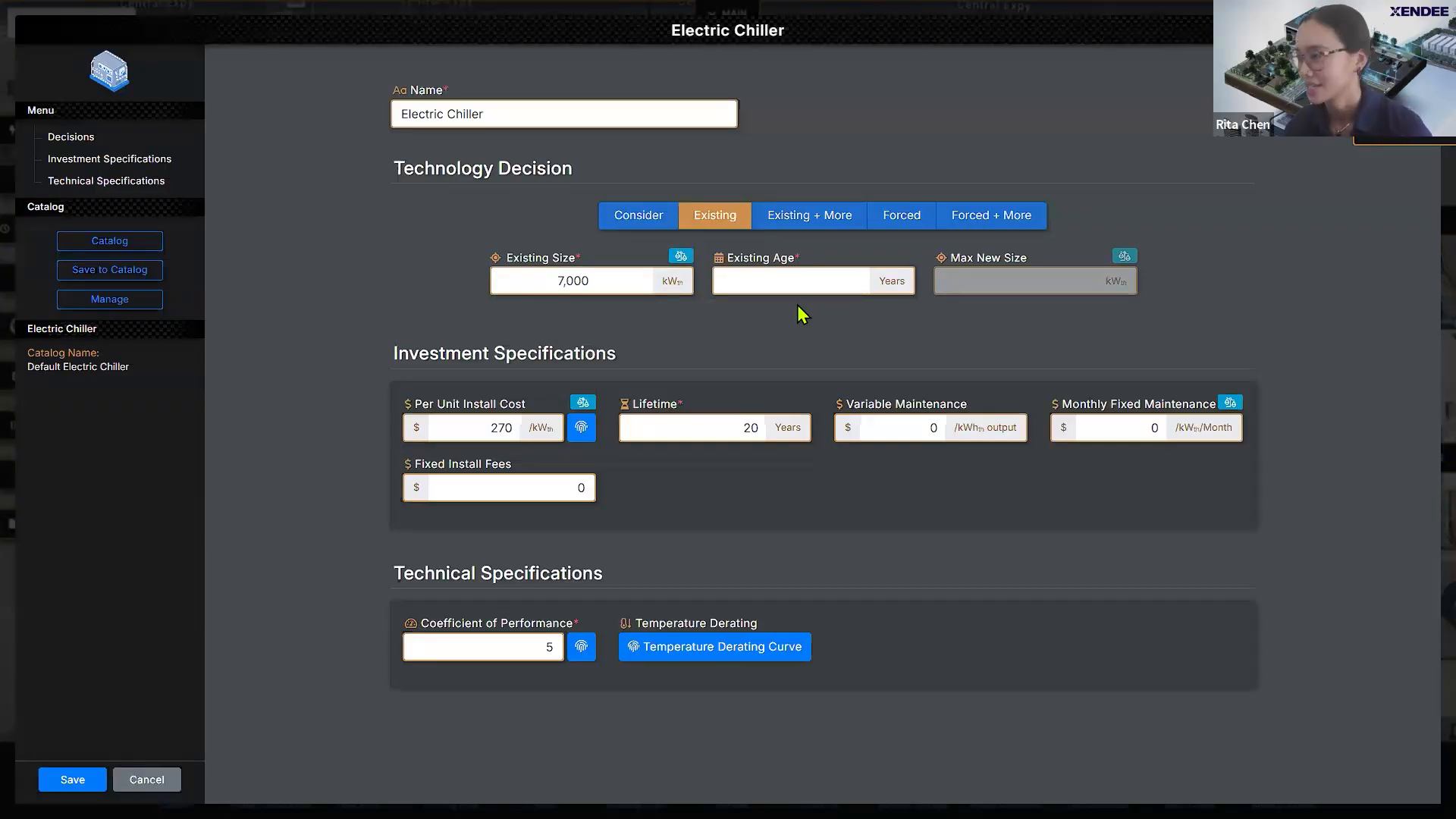
{"action": "left_click", "coordinate": [789, 282]}
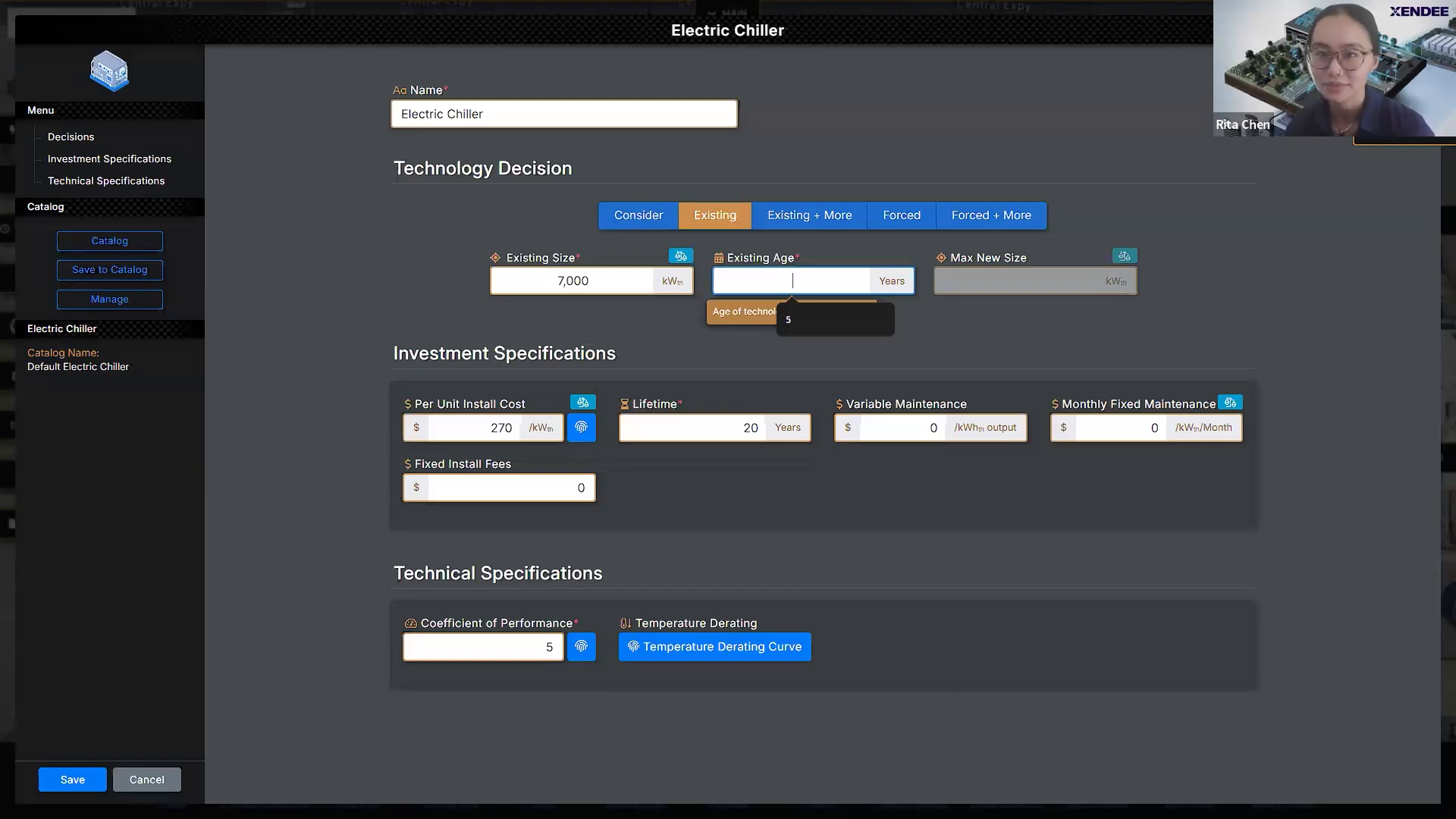
{"action": "left_click", "coordinate": [689, 35]}
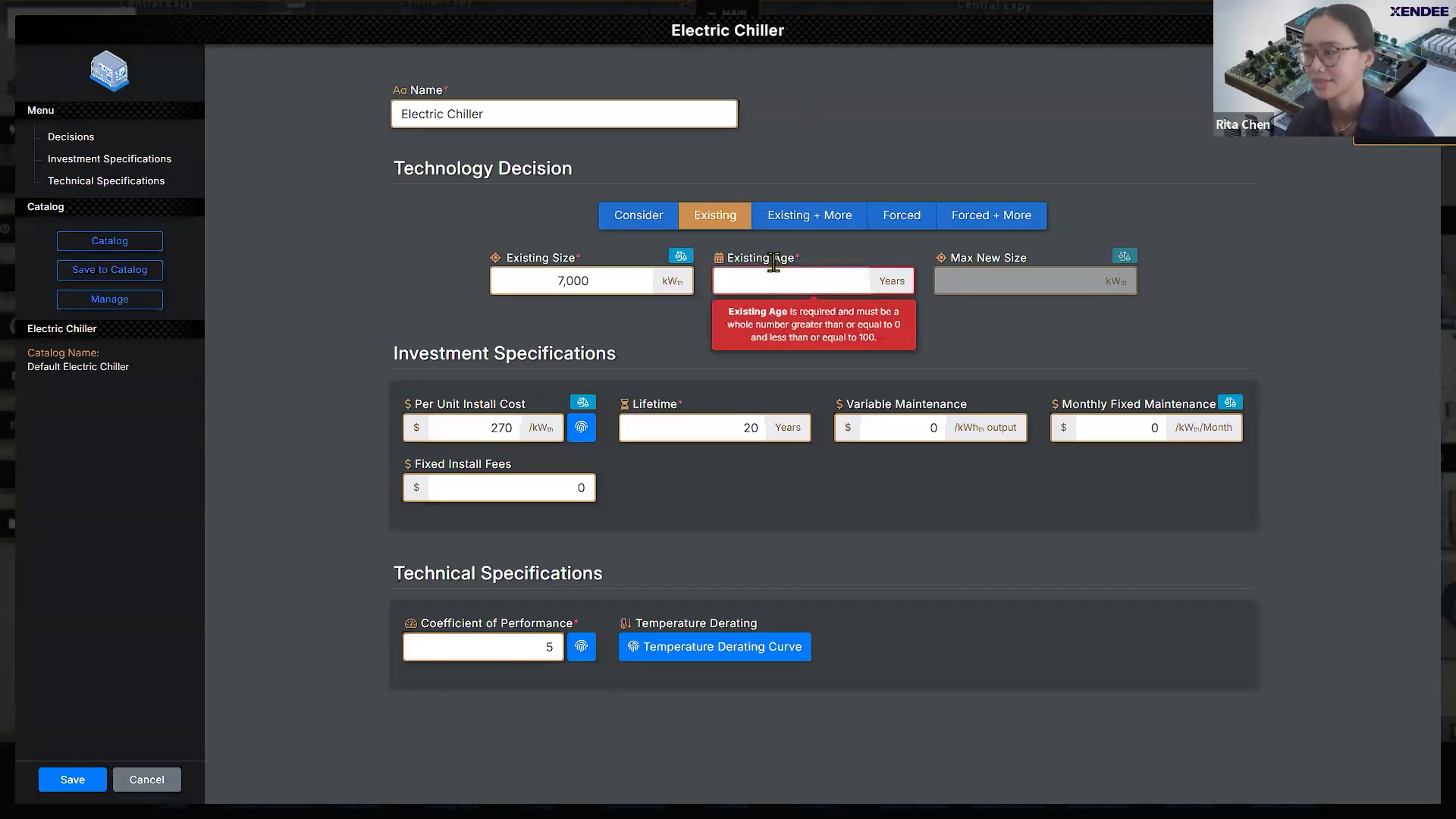
{"action": "left_click", "coordinate": [790, 280]}
{"action": "type", "text": "1"}
{"action": "left_click", "coordinate": [917, 250]}
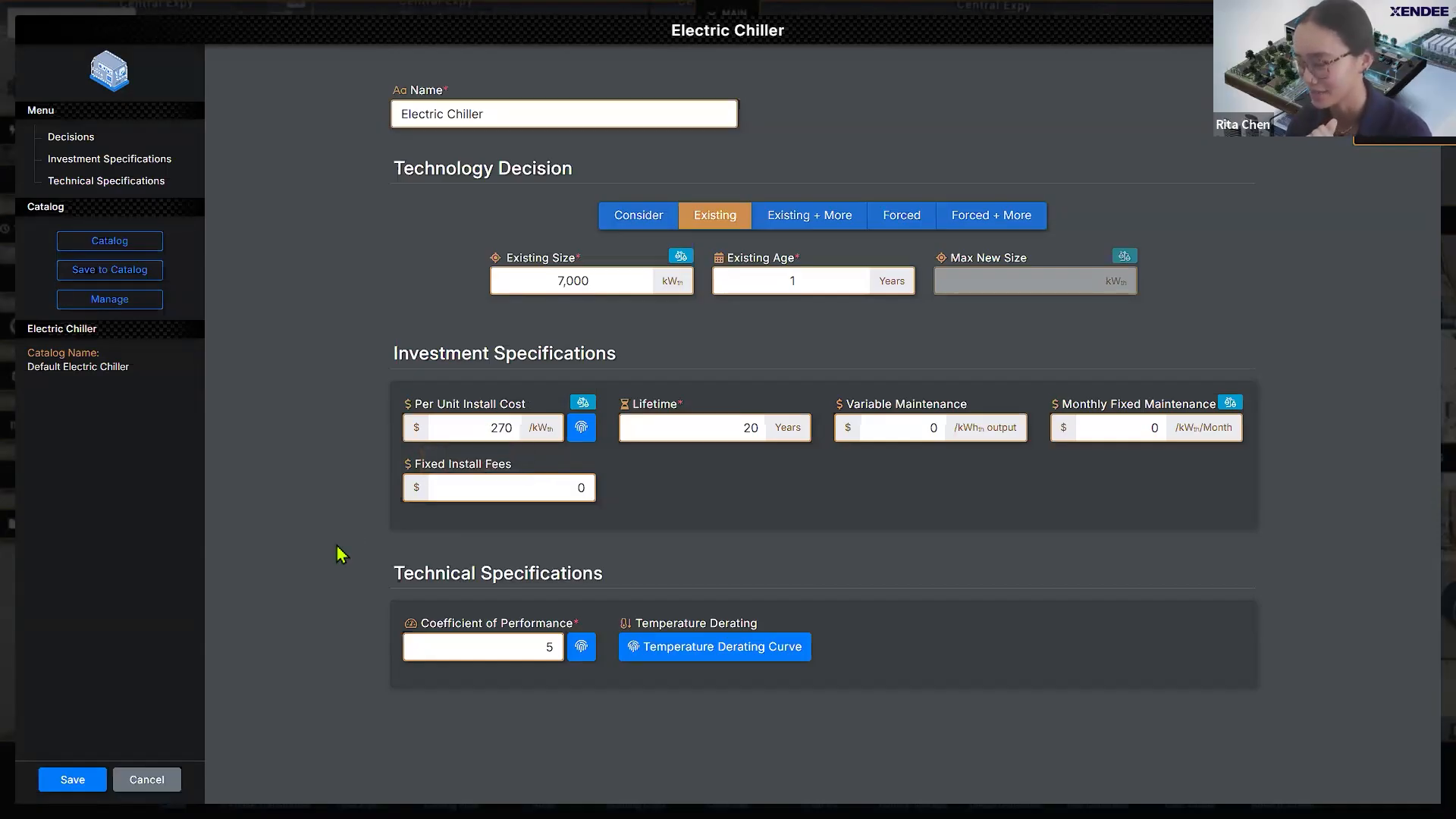
{"action": "left_click", "coordinate": [74, 779]}
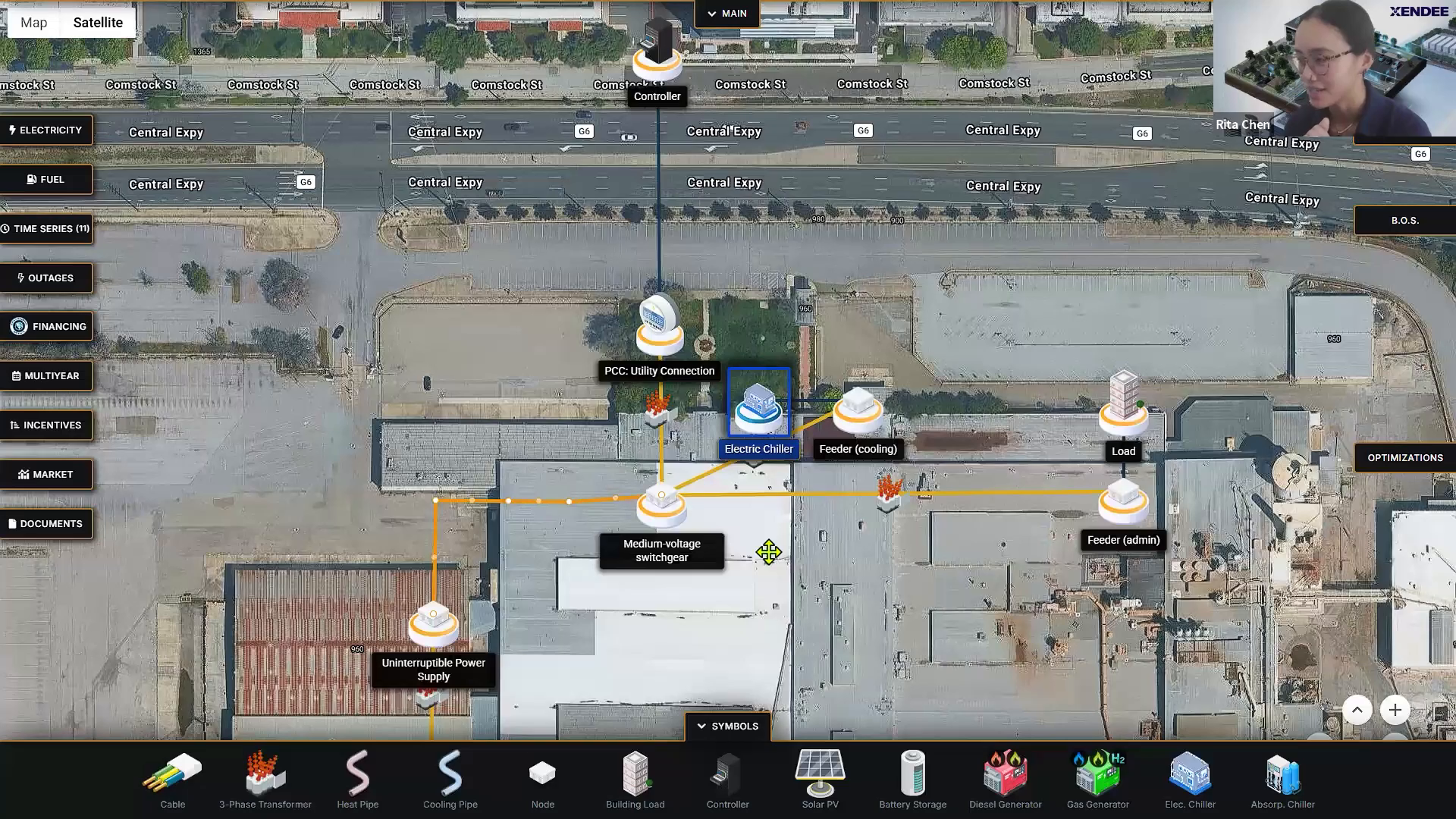
Step: Rename the chiller as Existing Electric Chiller and move its symbol to the upper right of the Feeder (cooling) node
{"action": "left_click_drag", "start_coordinate": [768, 553], "coordinate": [740, 485]}
{"action": "left_click_drag", "start_coordinate": [738, 340], "coordinate": [929, 341]}
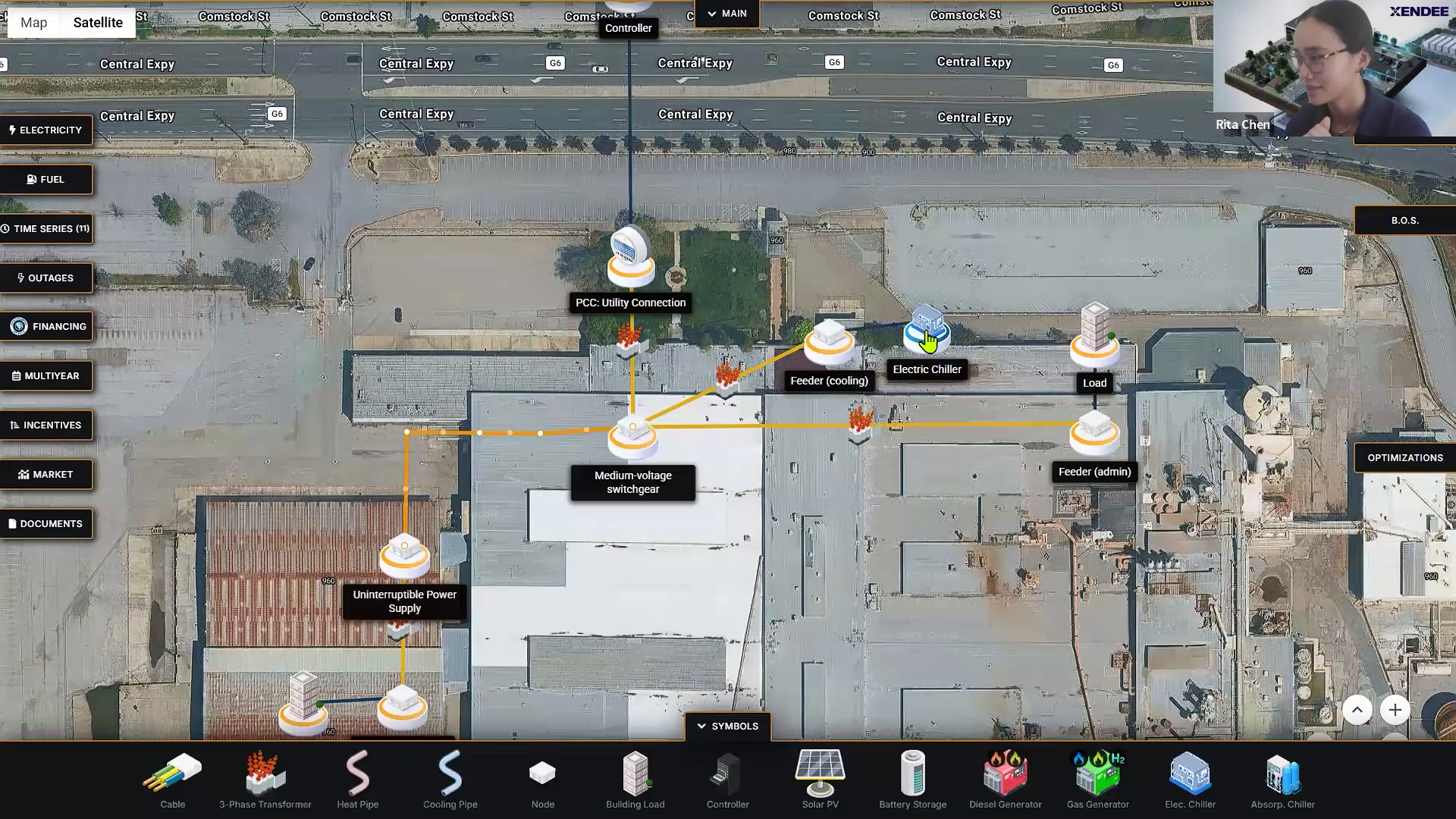
{"action": "double_click", "coordinate": [928, 339]}
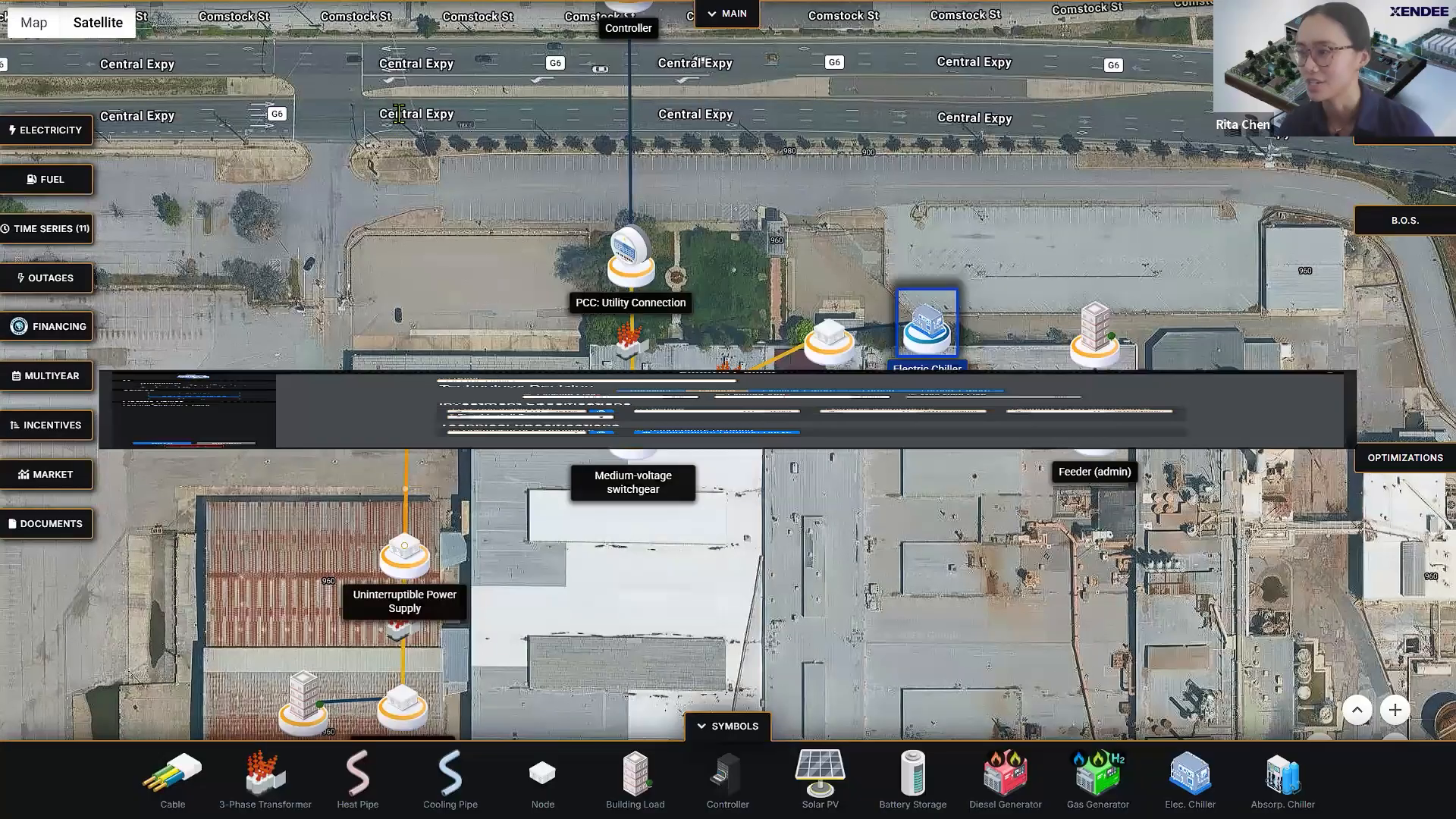
{"action": "left_click", "coordinate": [399, 113]}
{"action": "type", "text": "Existing Electric Chiller"}
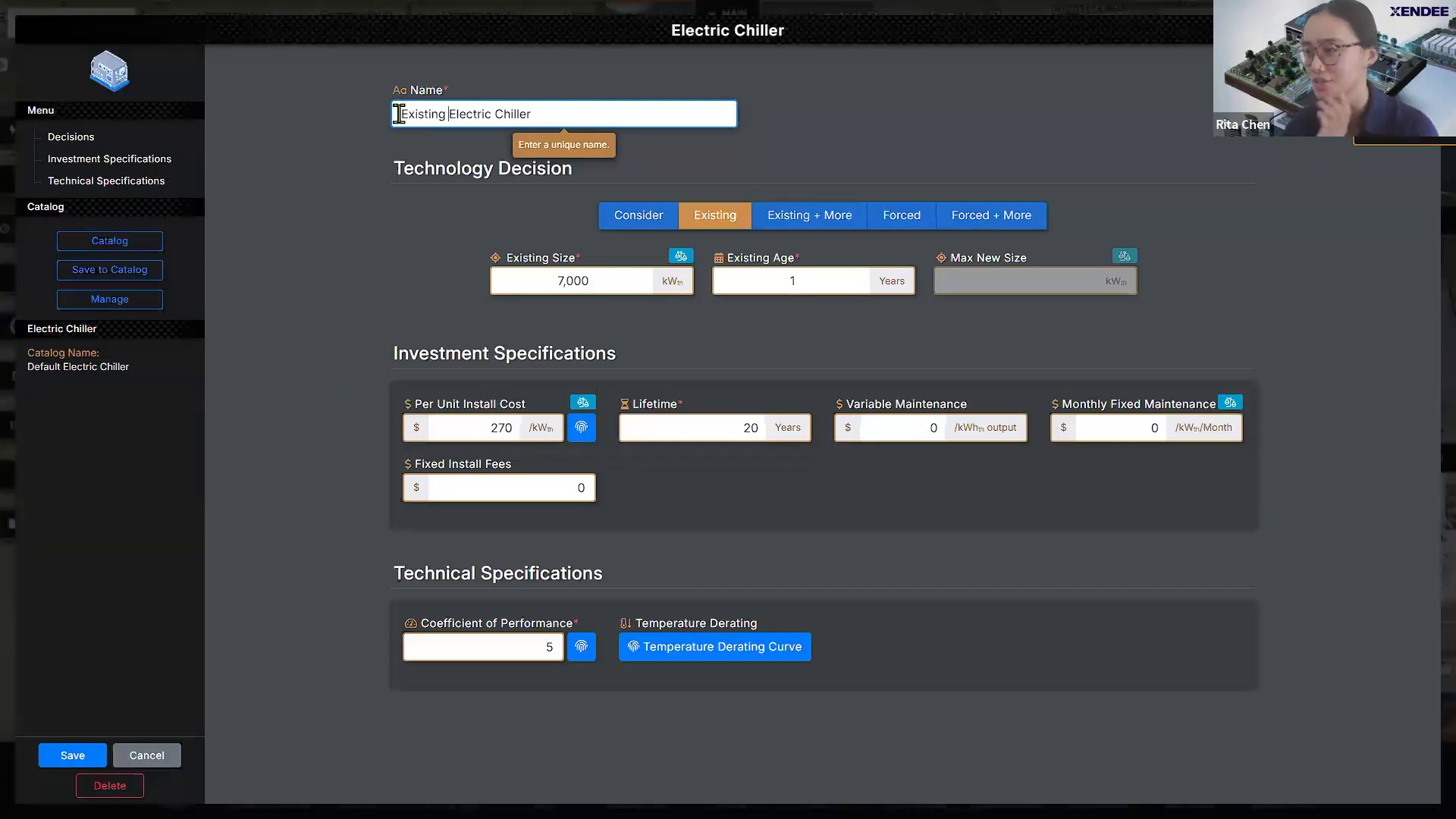
{"action": "left_click", "coordinate": [100, 753]}
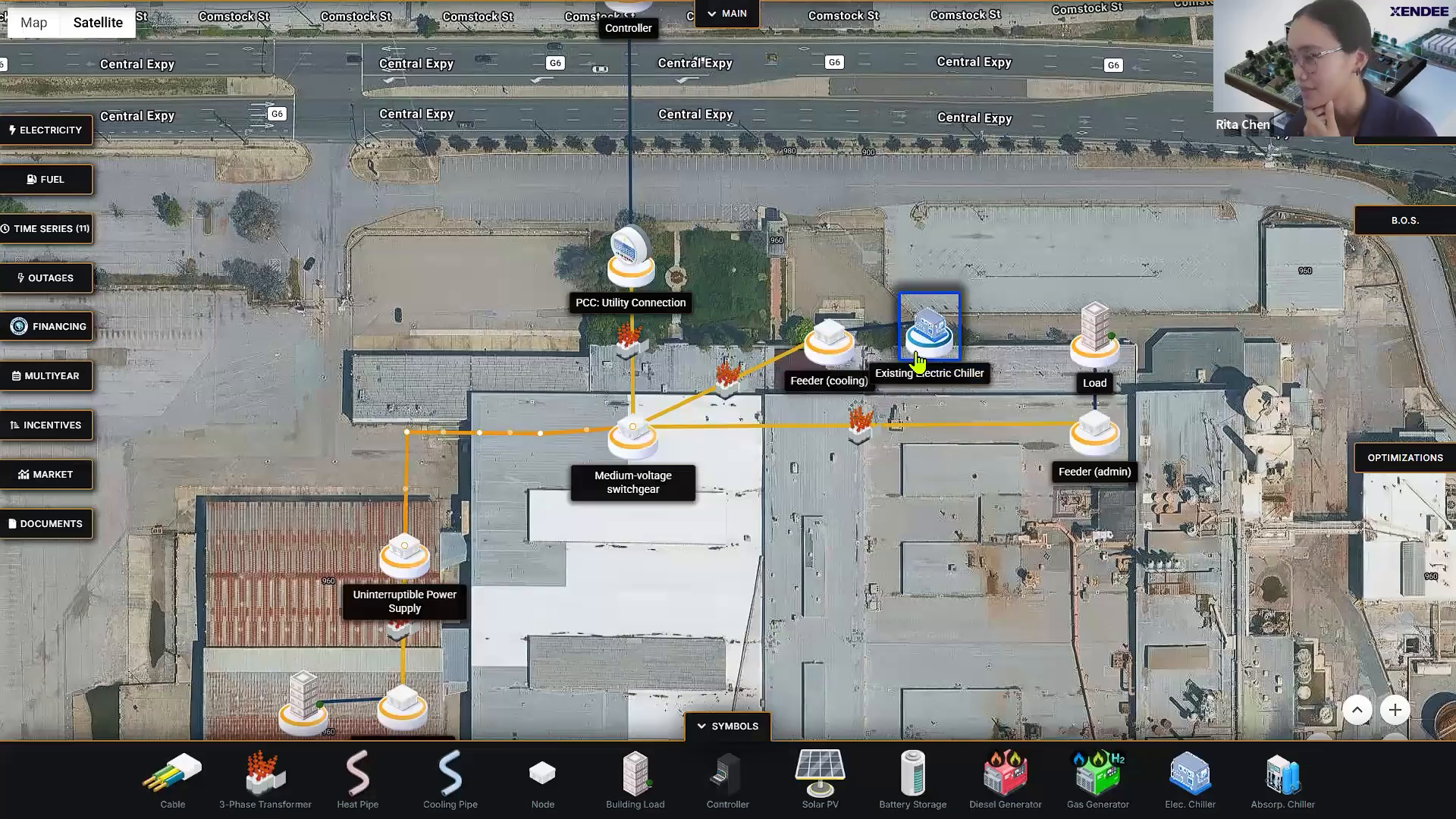
{"action": "left_click_drag", "start_coordinate": [930, 330], "coordinate": [910, 267]}
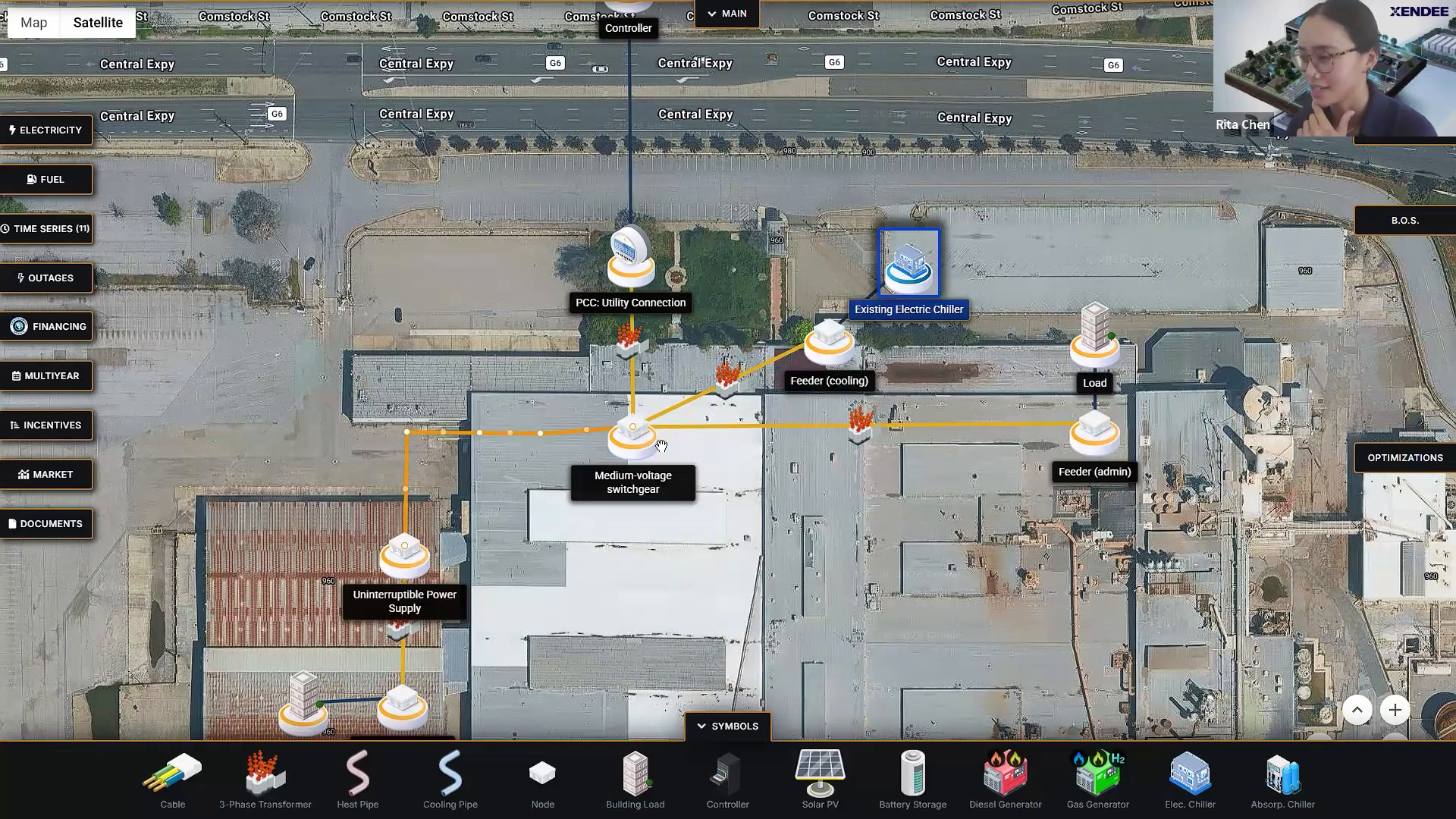
Step: Add a cooling pipe from the Medium-voltage switchgear node to the Feeder (cooling) node
{"action": "left_click_drag", "start_coordinate": [656, 461], "coordinate": [662, 367]}
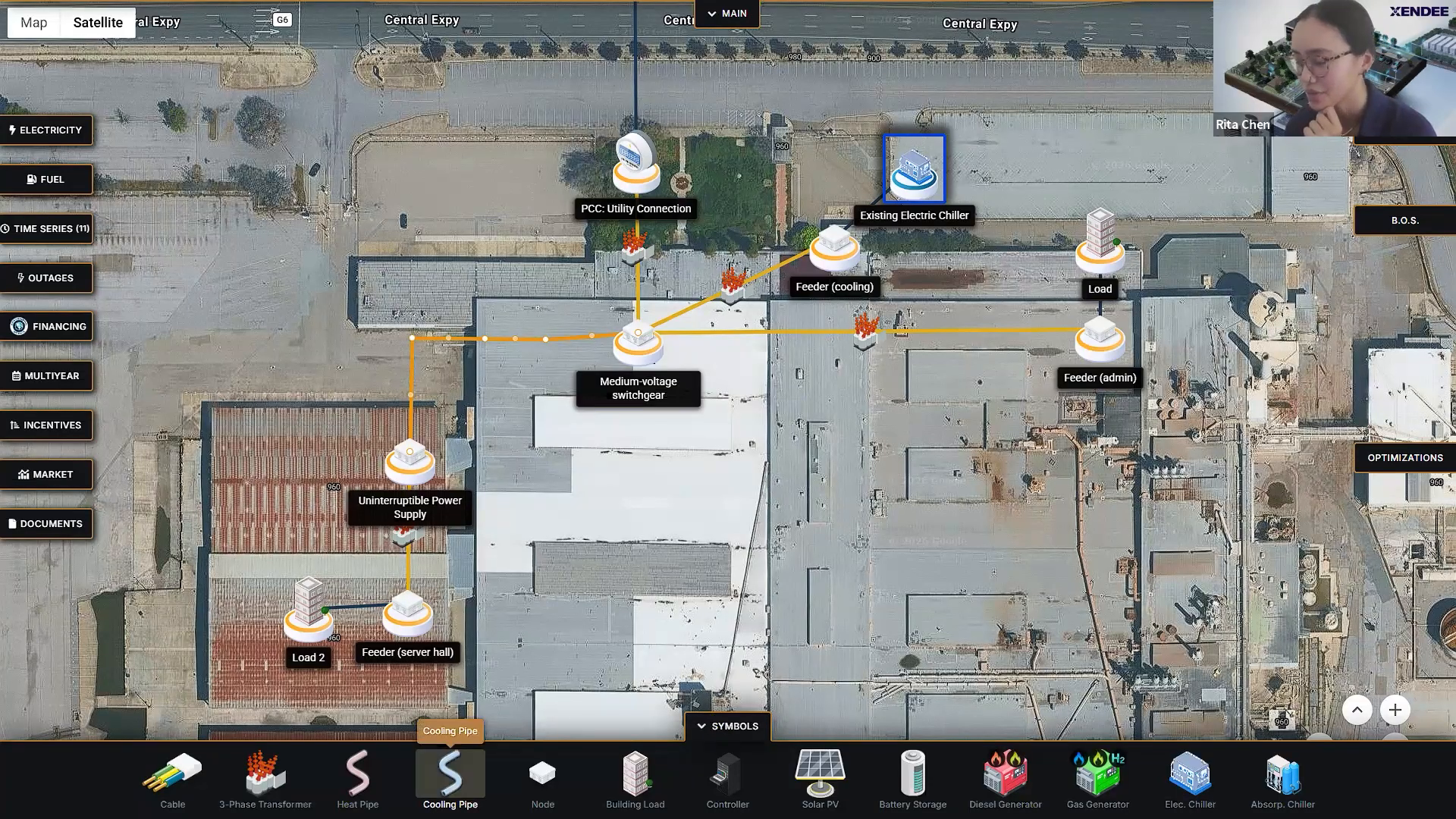
{"action": "left_click", "coordinate": [452, 781]}
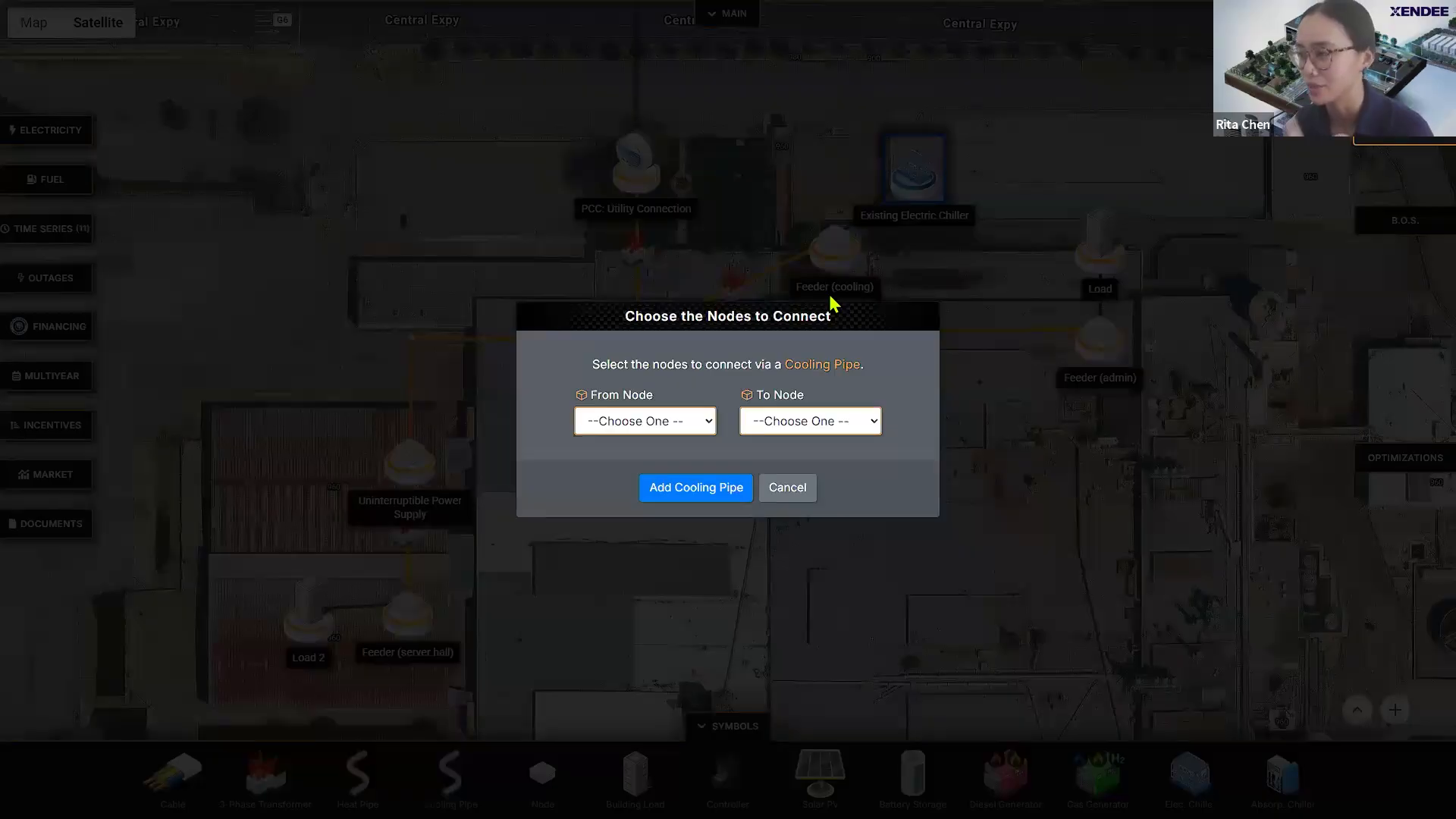
{"action": "left_click", "coordinate": [641, 430]}
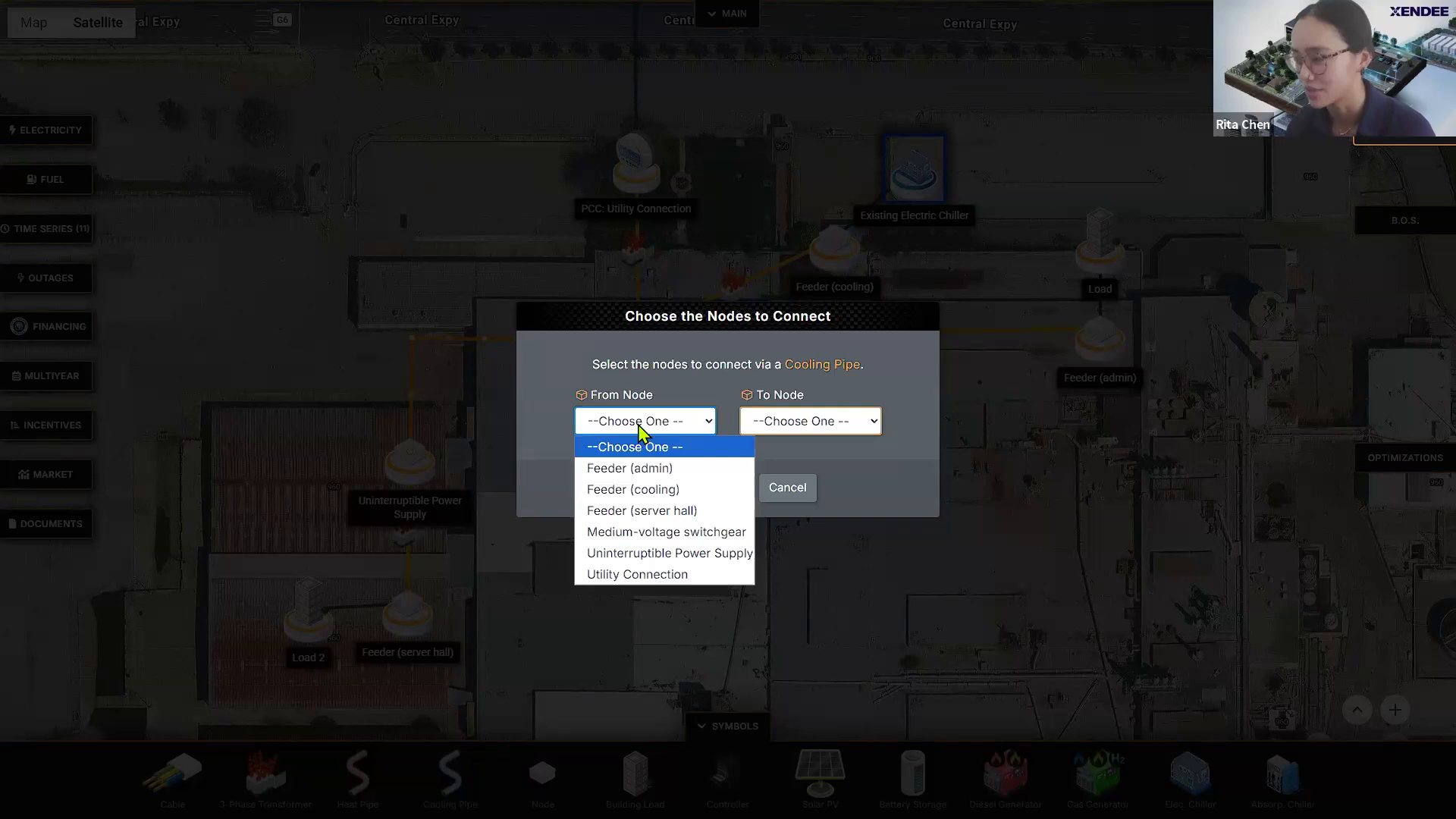
{"action": "left_click", "coordinate": [650, 532]}
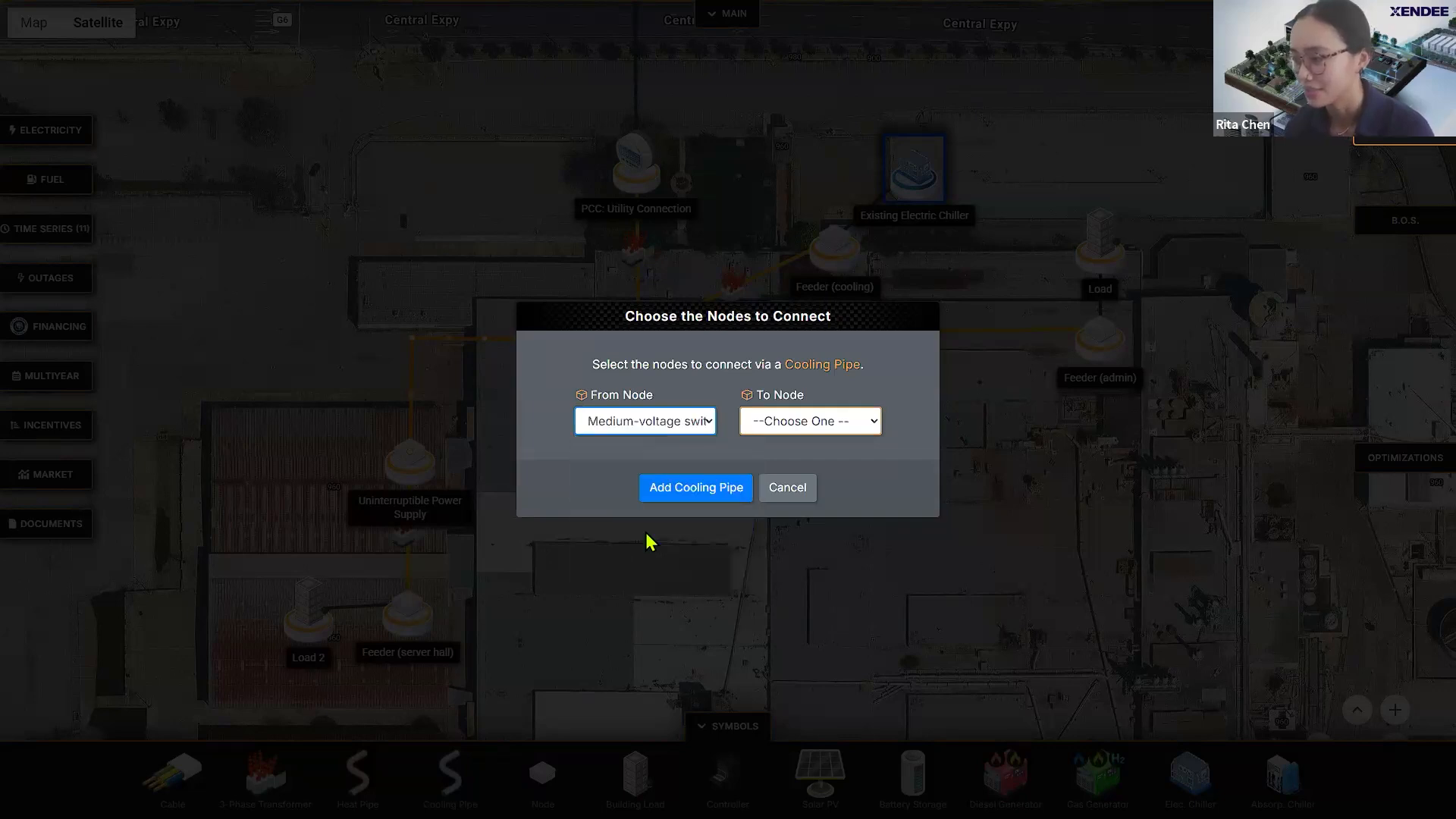
{"action": "left_click", "coordinate": [832, 428]}
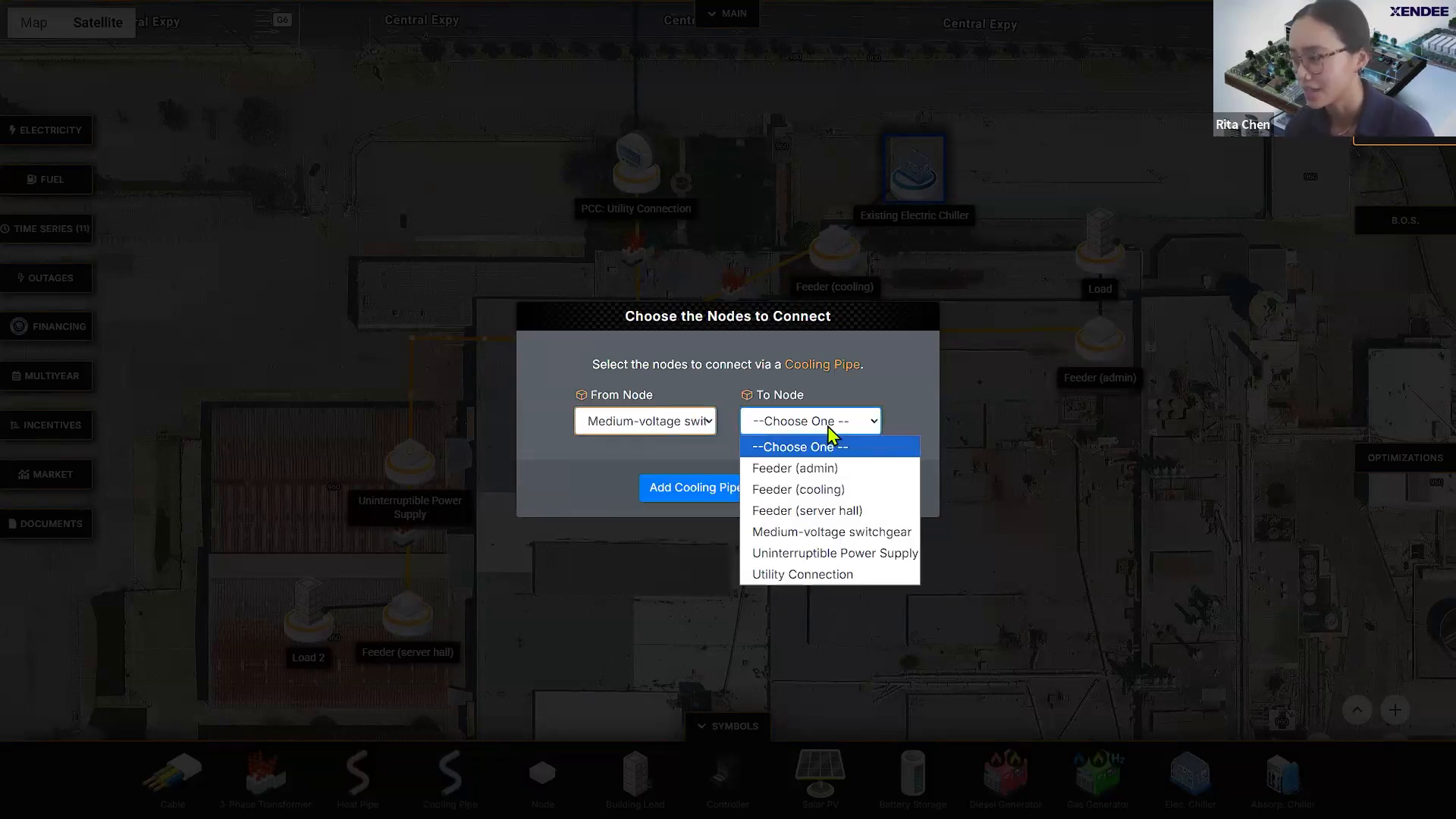
{"action": "left_click", "coordinate": [839, 491]}
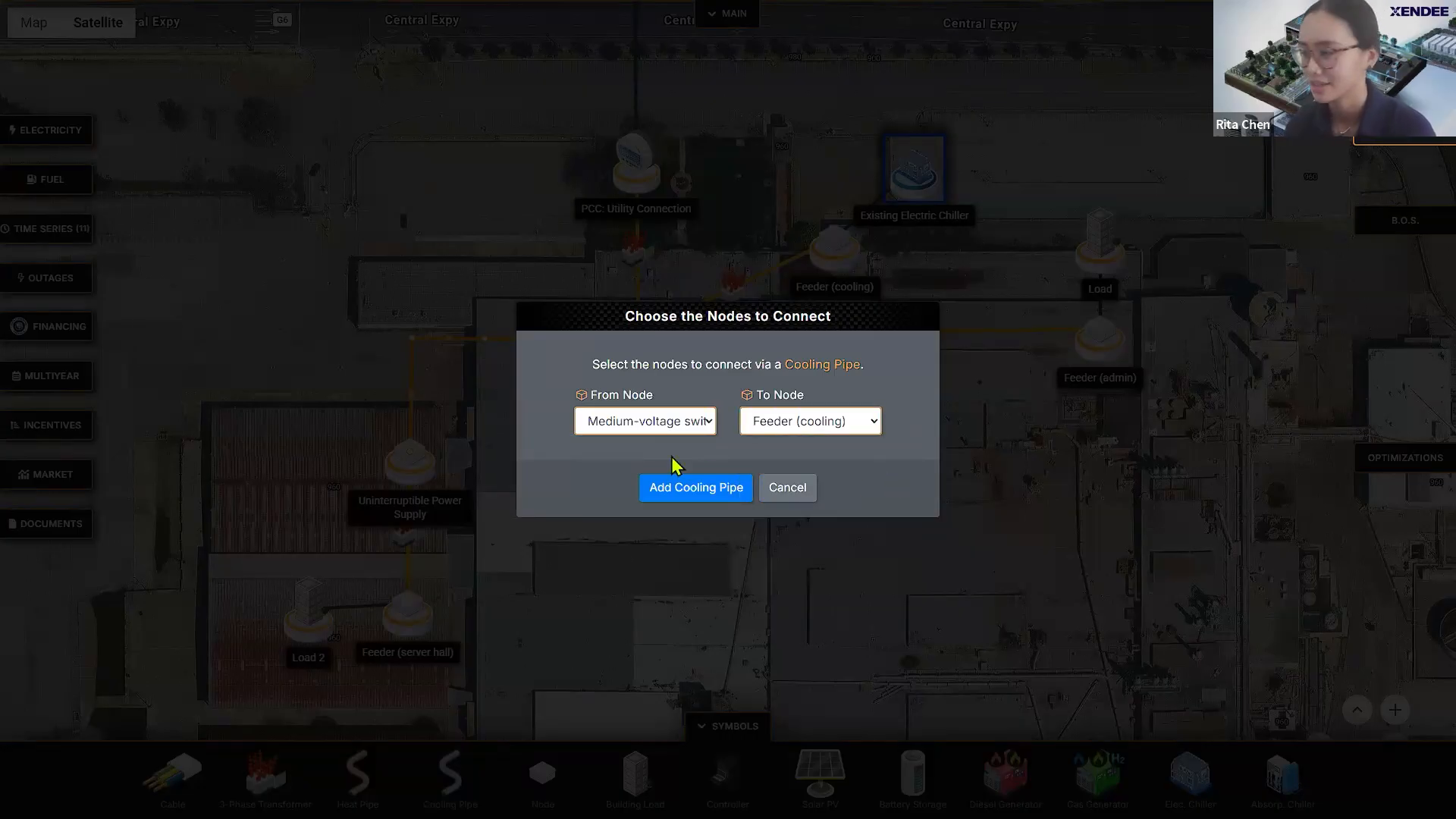
{"action": "left_click", "coordinate": [693, 489]}
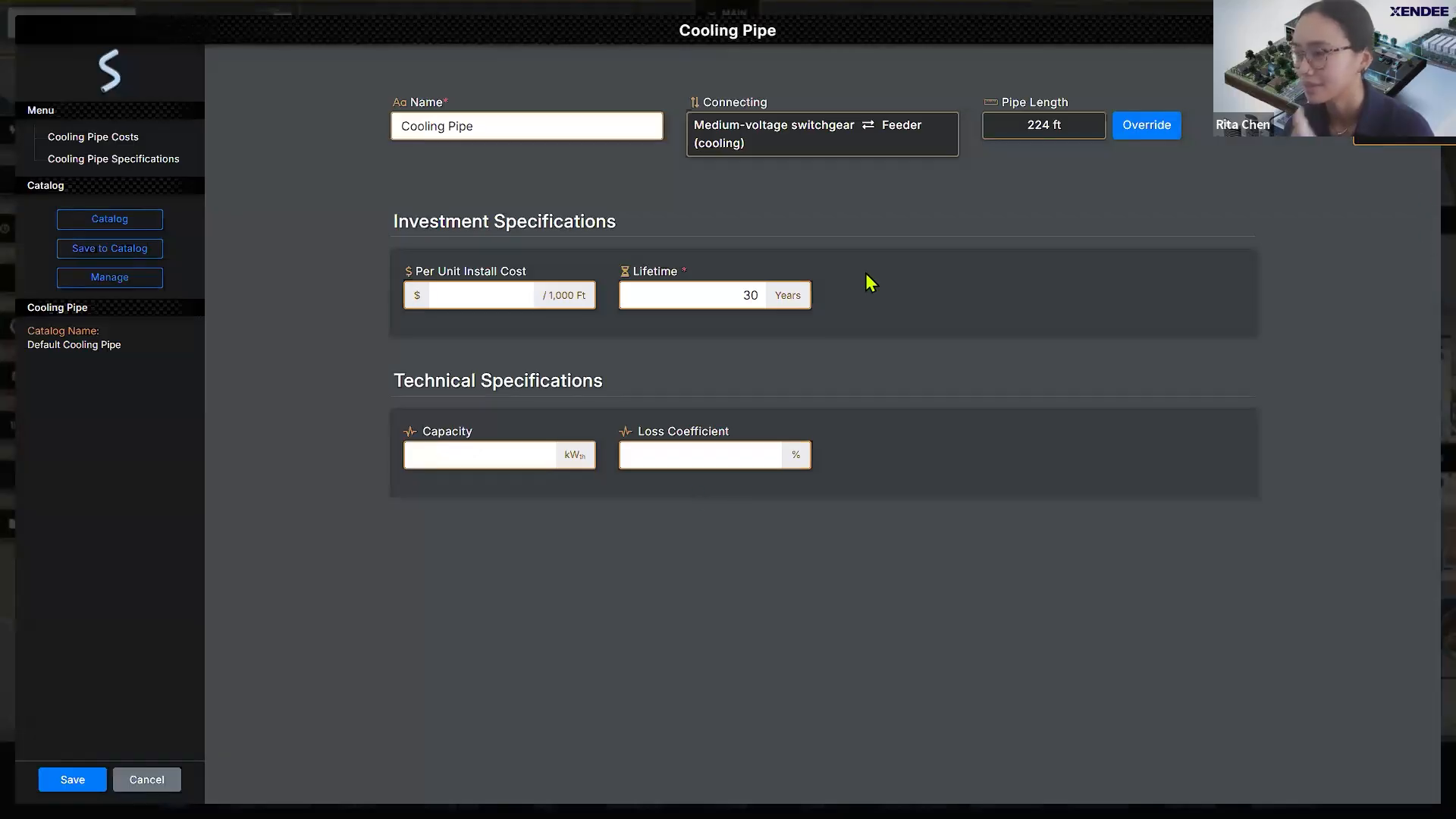
Step: Set the cooling pipe's install cost to $10,000 per 1,000 ft, capacity to 8,000 kWth and loss coefficient to 1%, and save it
{"action": "left_click", "coordinate": [508, 298]}
{"action": "type", "text": "1"}
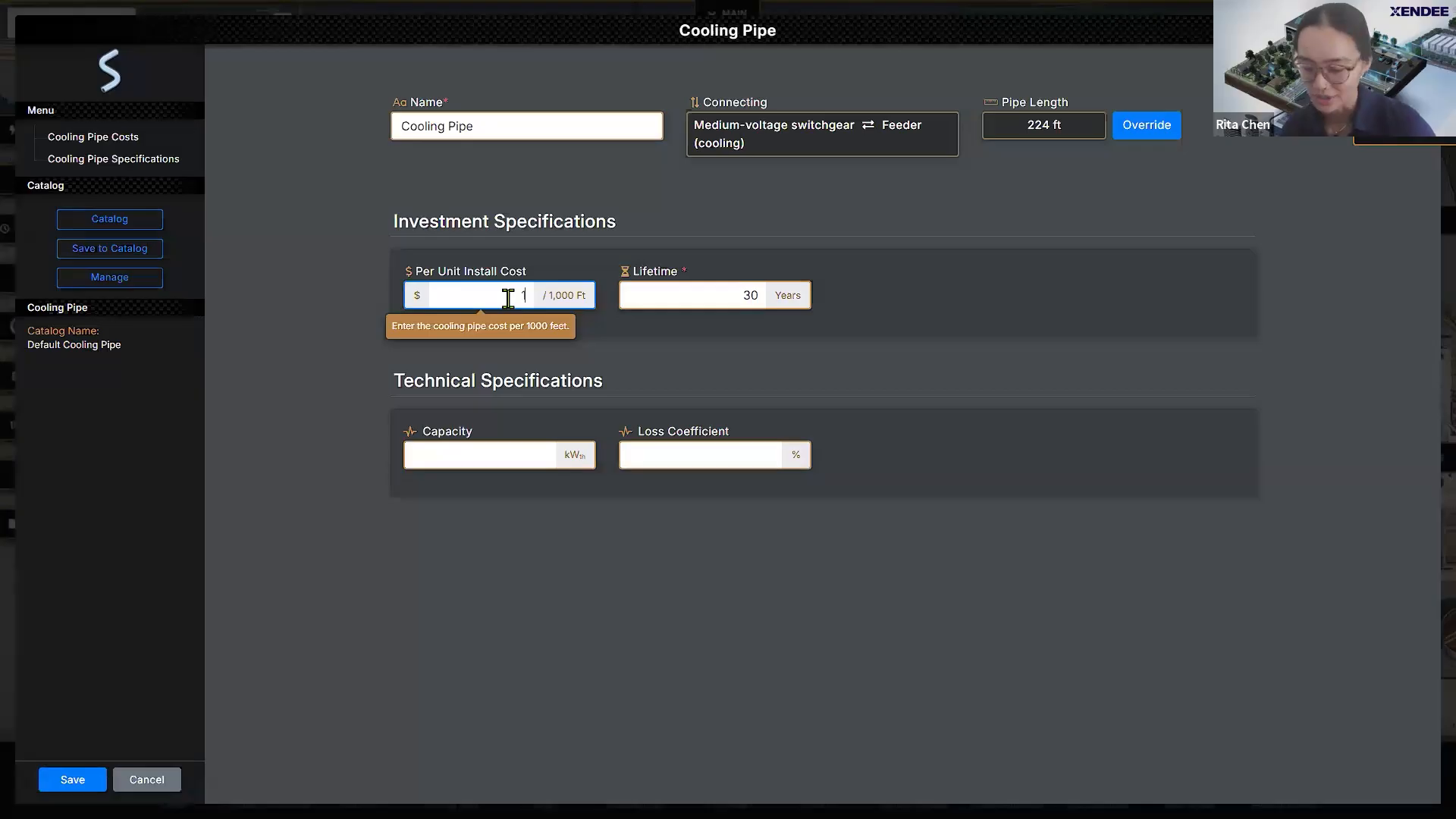
{"action": "type", "text": "0,000"}
{"action": "left_click", "coordinate": [554, 363]}
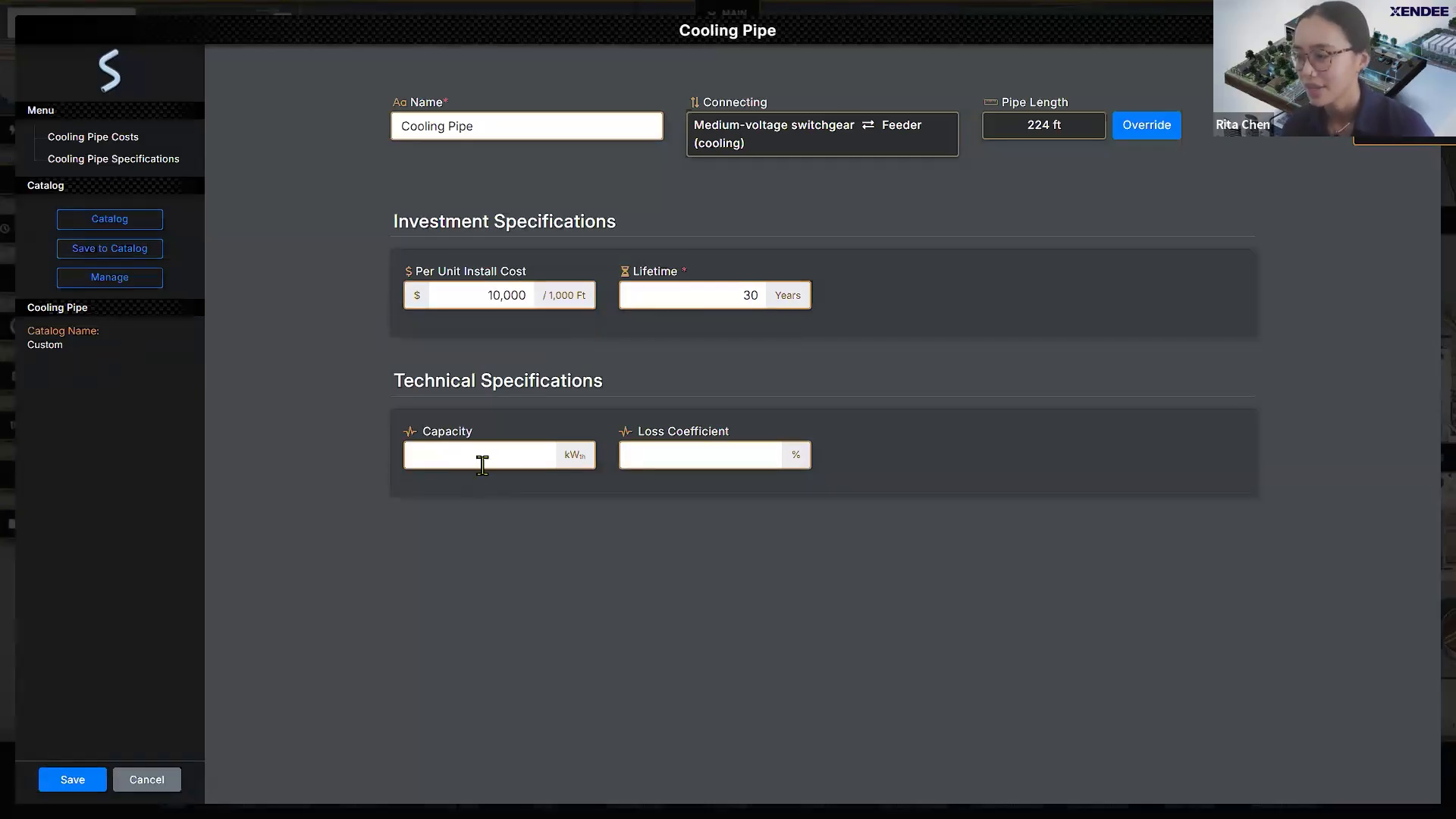
{"action": "left_click", "coordinate": [485, 462]}
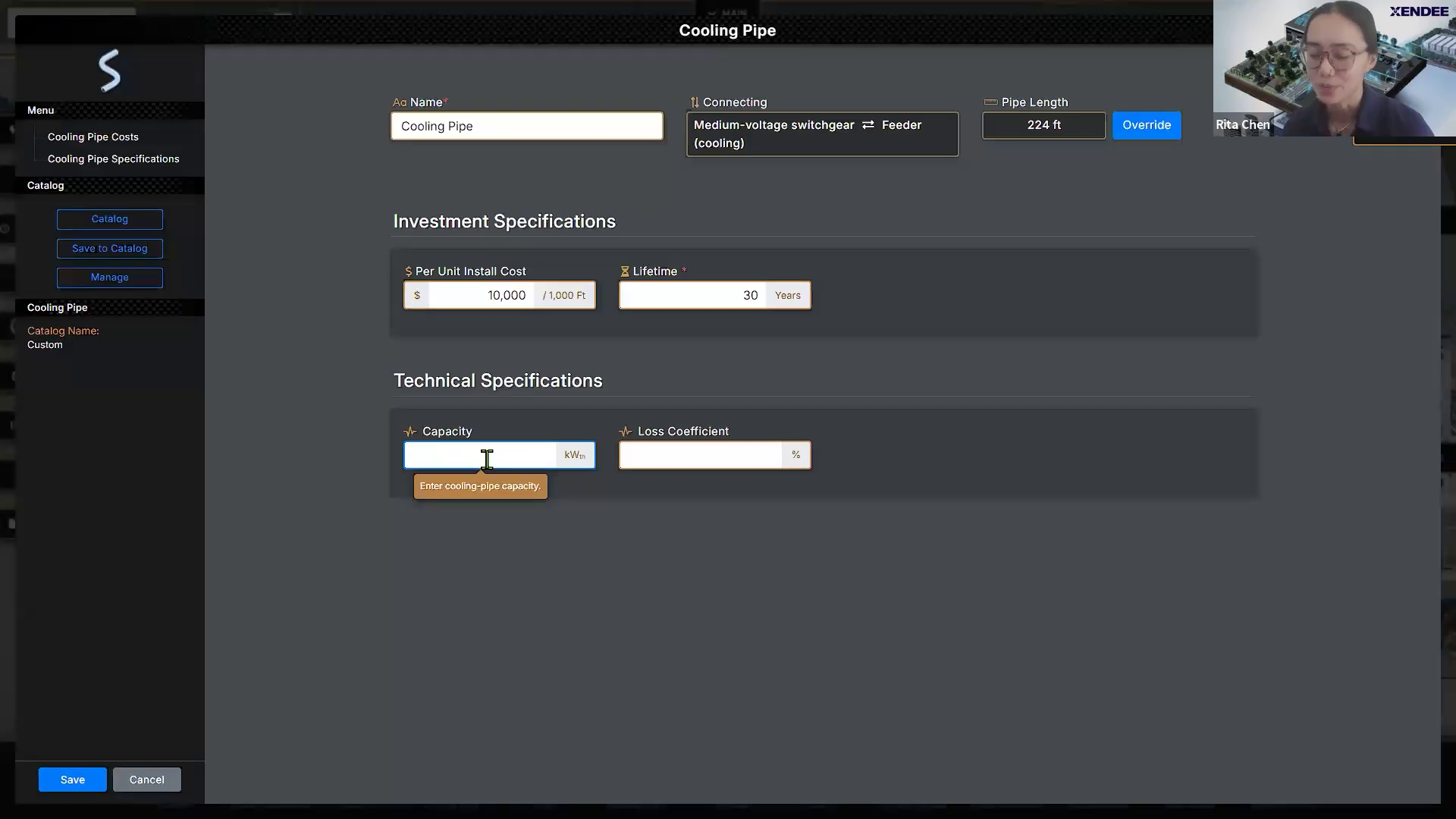
{"action": "type", "text": "8000"}
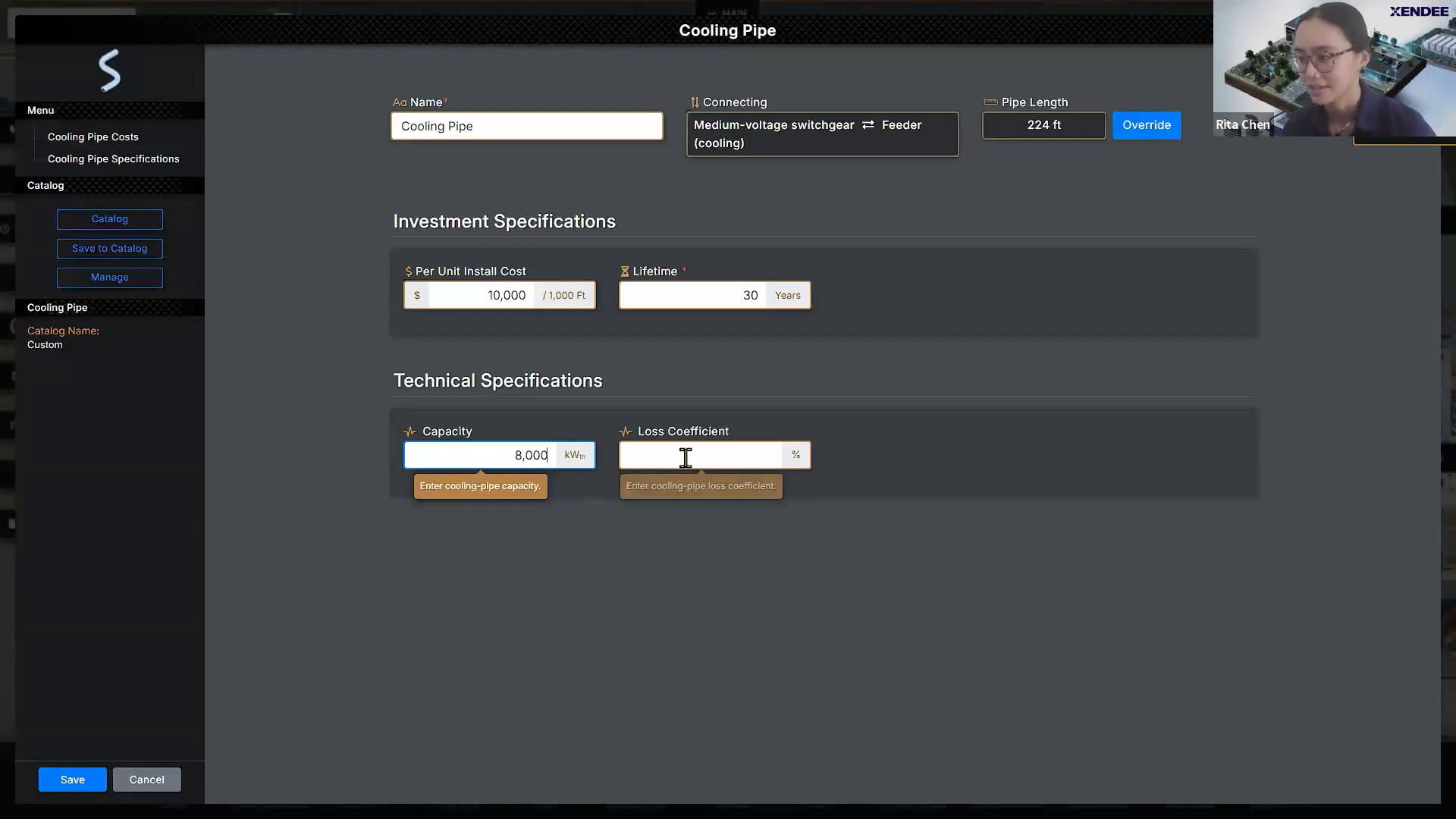
{"action": "left_click", "coordinate": [685, 455]}
{"action": "type", "text": "1"}
{"action": "left_click", "coordinate": [899, 462]}
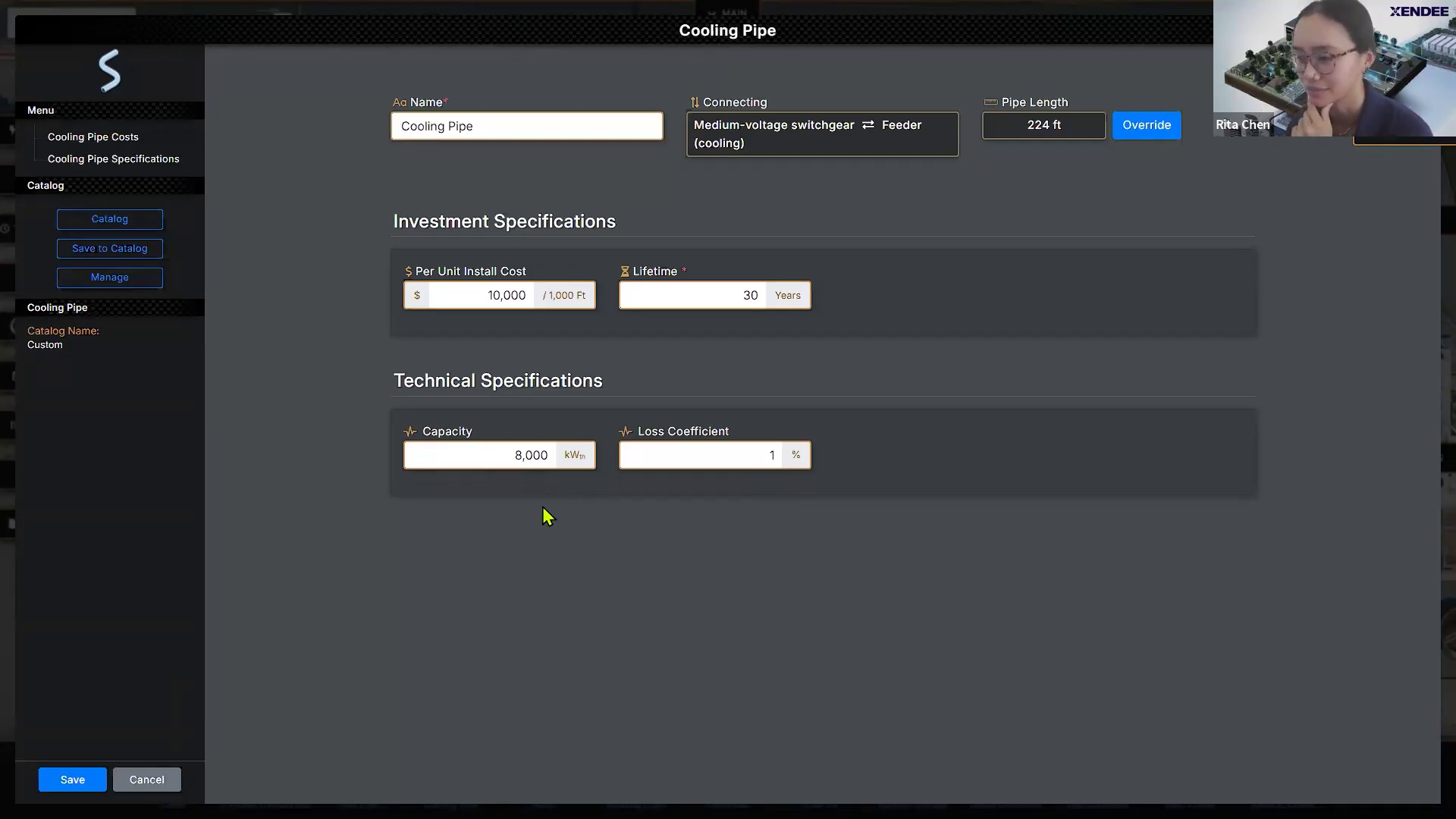
{"action": "left_click", "coordinate": [72, 779]}
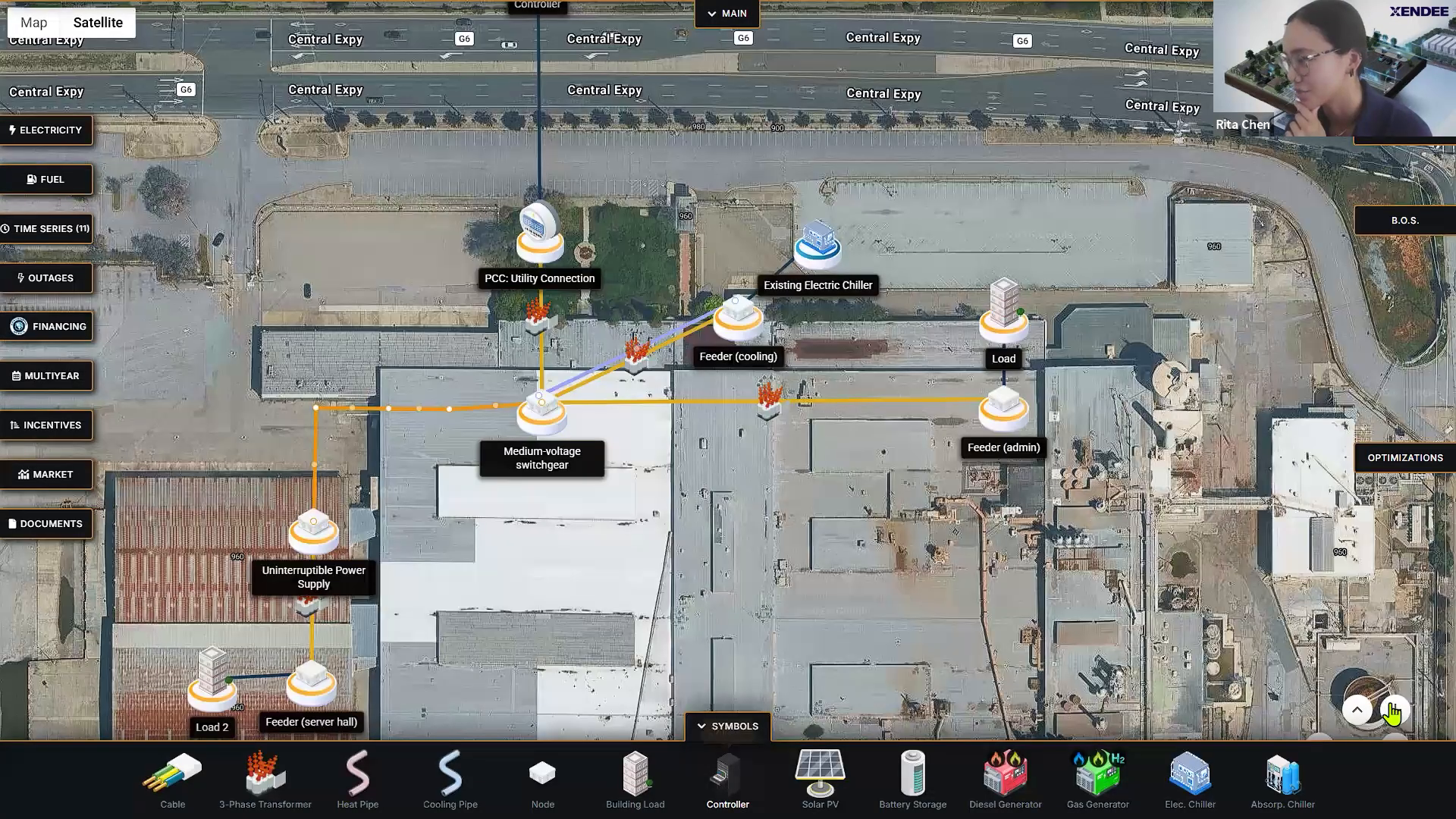
{"action": "left_click", "coordinate": [1394, 709]}
{"action": "scroll", "coordinate": [655, 337], "scroll_direction": "up", "scroll_amount": 1}
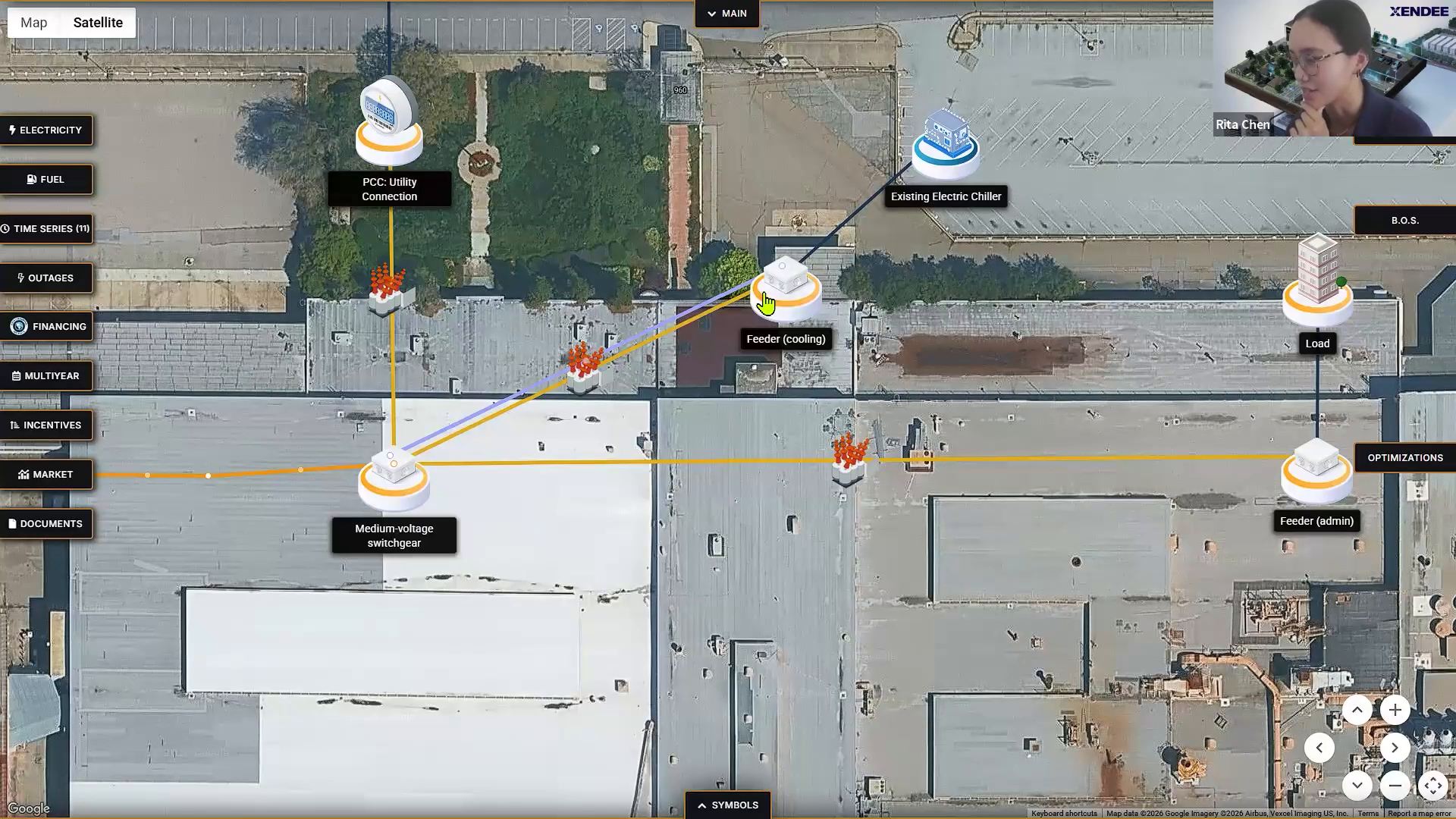
{"action": "left_click_drag", "start_coordinate": [589, 591], "coordinate": [565, 422]}
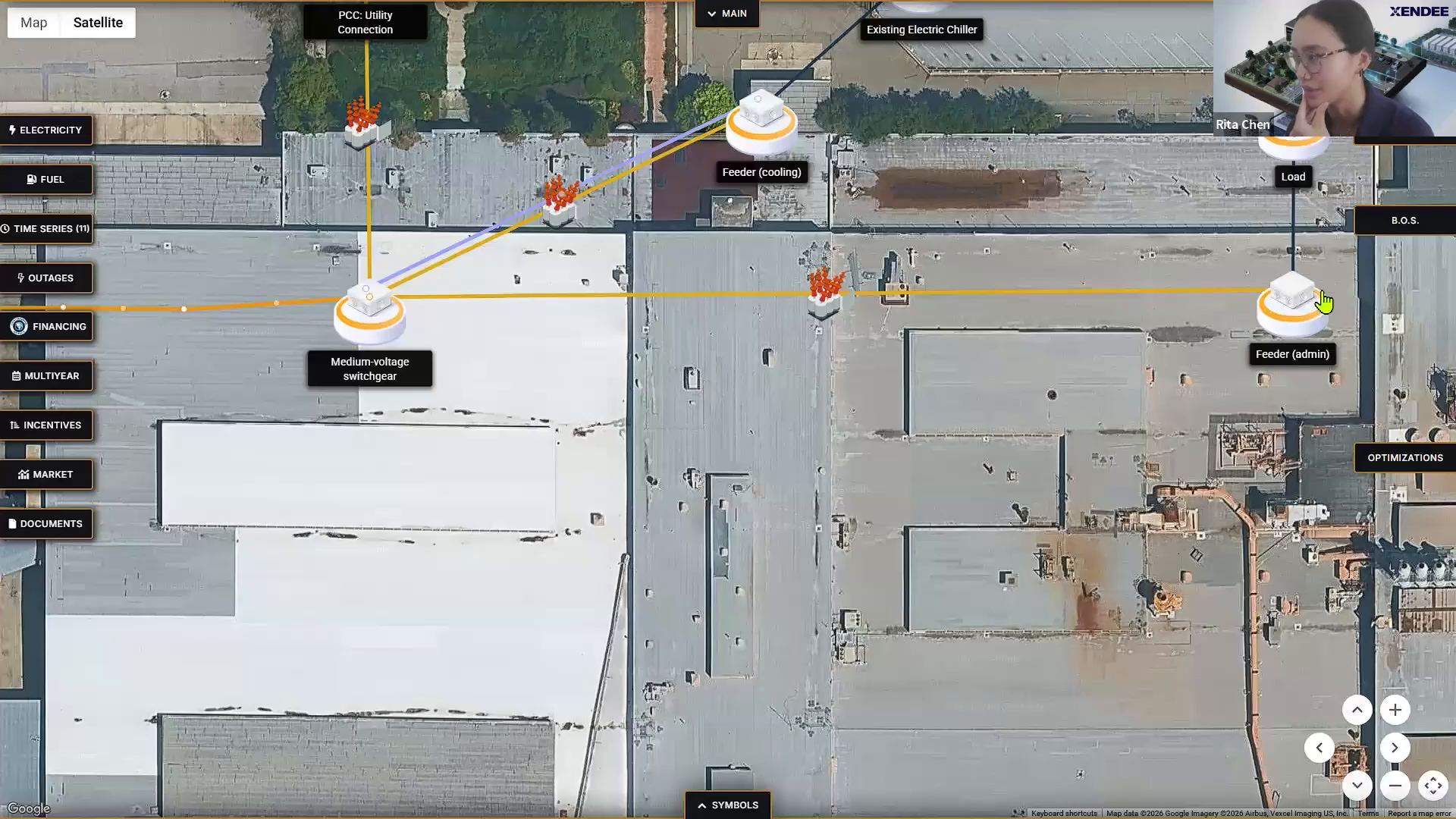
Step: Add a cooling pipe from the Medium-voltage switchgear node to the Feeder (admin) node
{"action": "left_click_drag", "start_coordinate": [715, 588], "coordinate": [1169, 422]}
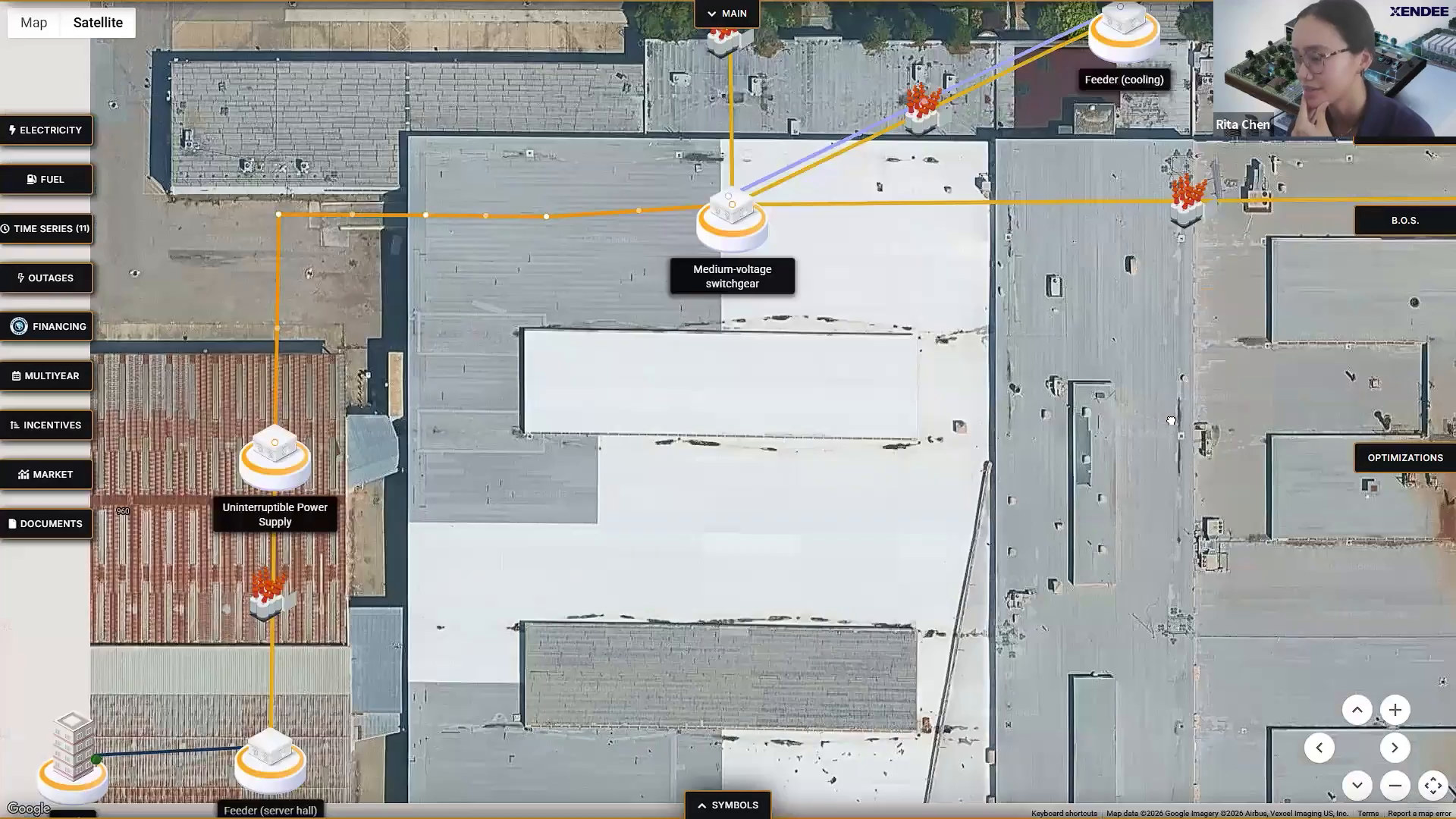
{"action": "left_click_drag", "start_coordinate": [958, 460], "coordinate": [749, 789]}
{"action": "left_click", "coordinate": [749, 792]}
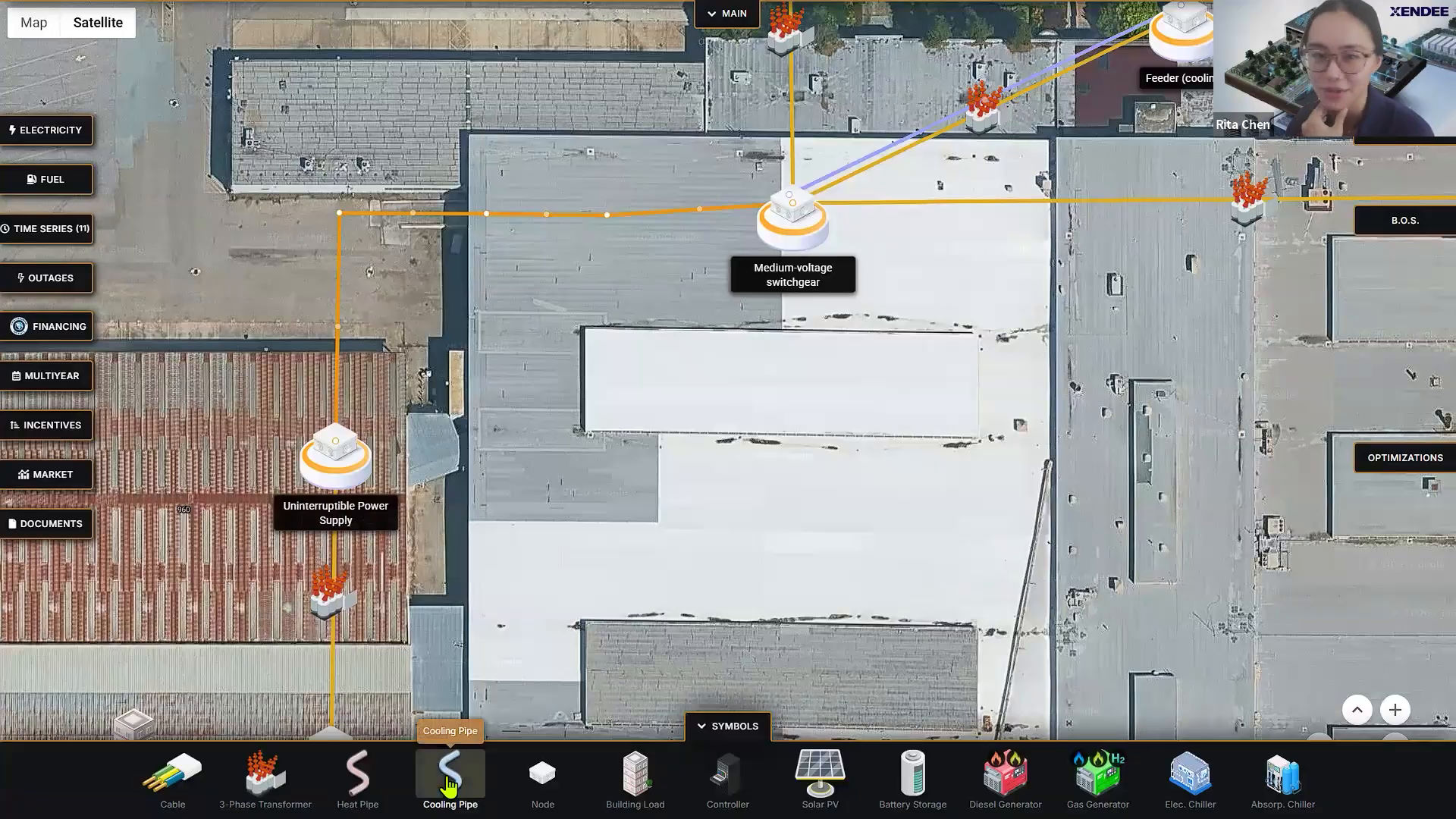
{"action": "left_click", "coordinate": [582, 588]}
{"action": "left_click", "coordinate": [645, 421]}
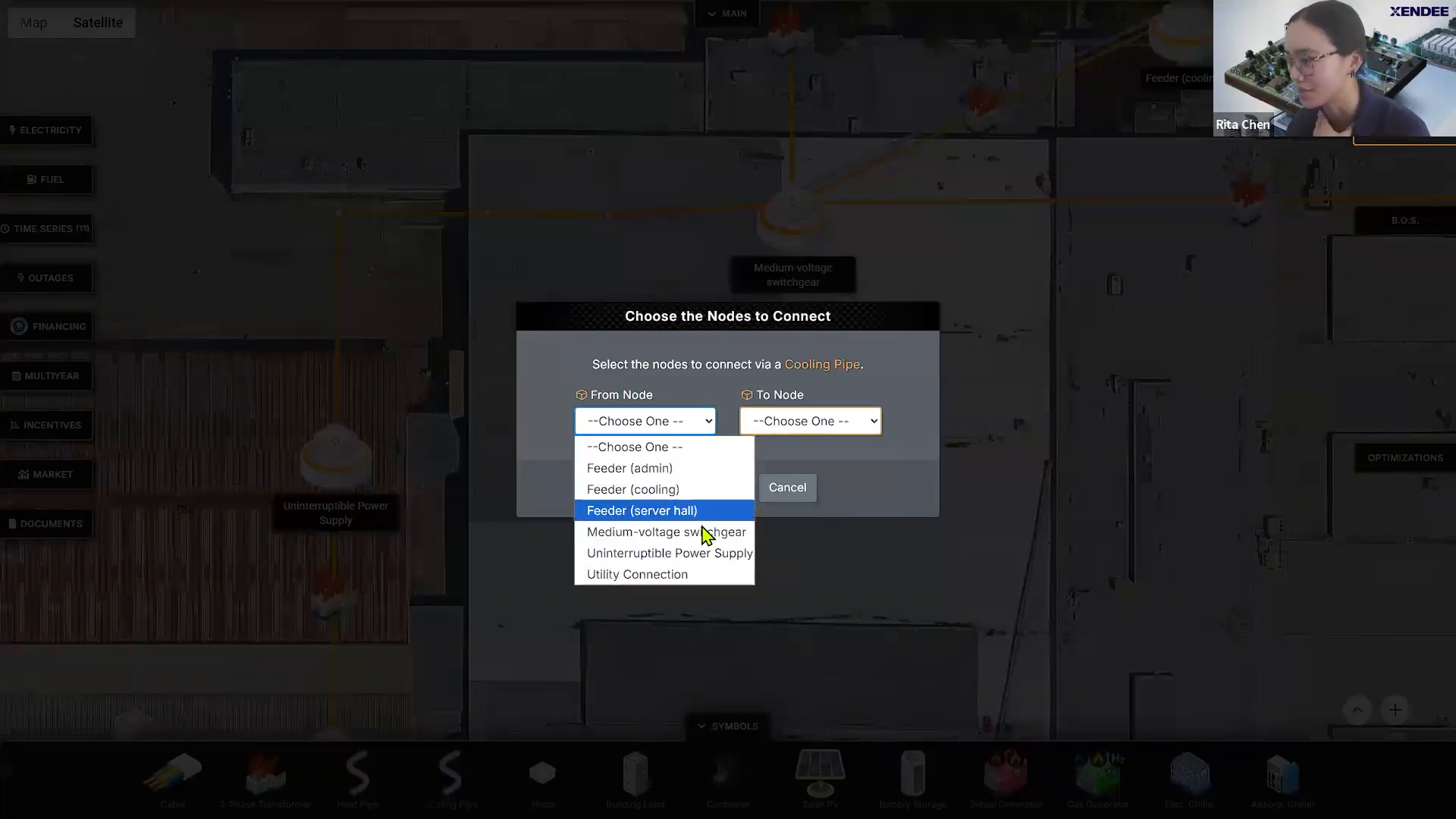
{"action": "left_click", "coordinate": [618, 531]}
{"action": "left_click", "coordinate": [832, 425]}
{"action": "left_click", "coordinate": [835, 468]}
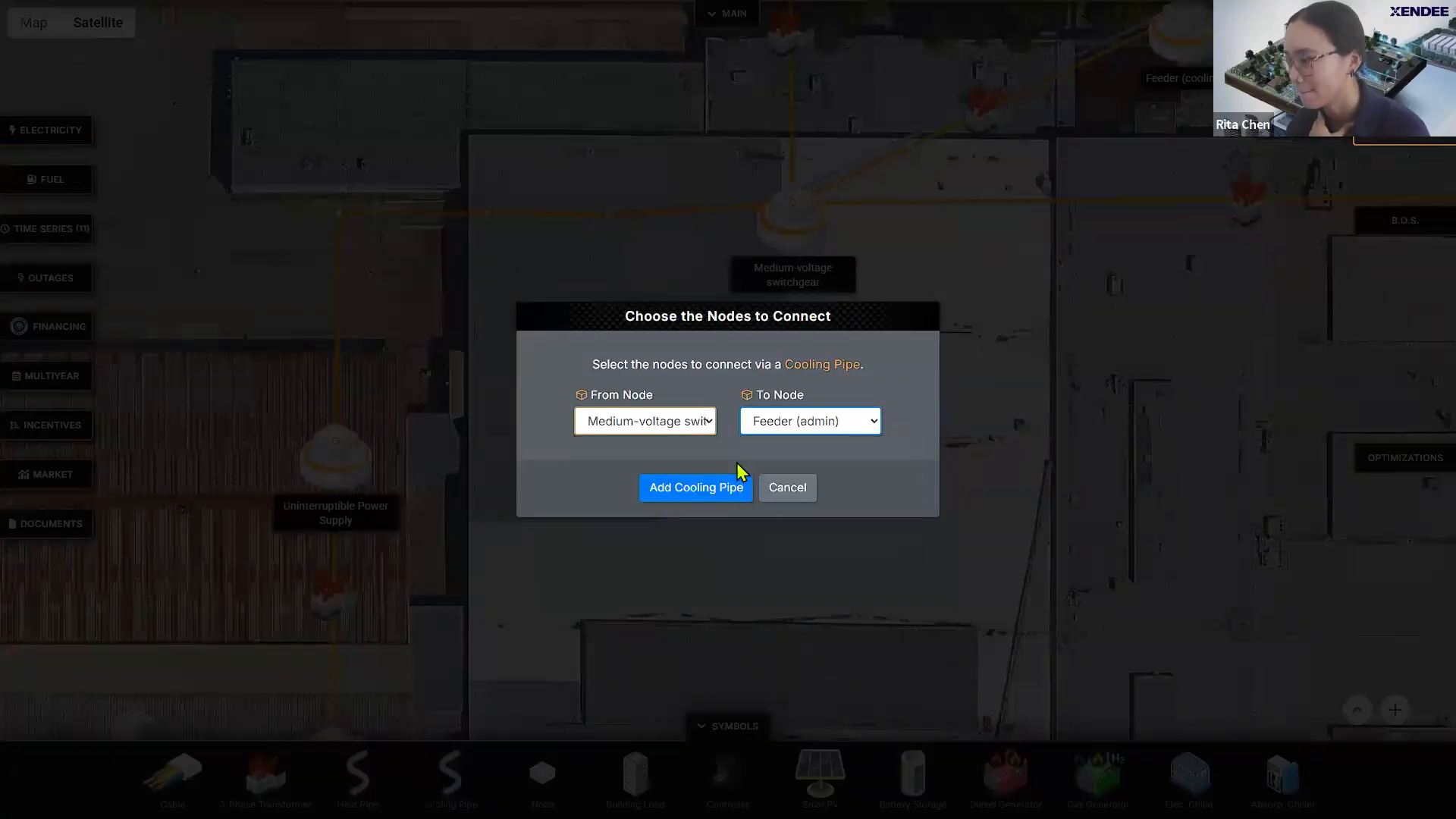
{"action": "left_click", "coordinate": [696, 485]}
Step: Set the Feeder (admin) cooling pipe's install cost to $10,000 per 1,000 ft, capacity to 500 kWth and loss coefficient to 1%, and save it
{"action": "left_click", "coordinate": [503, 295]}
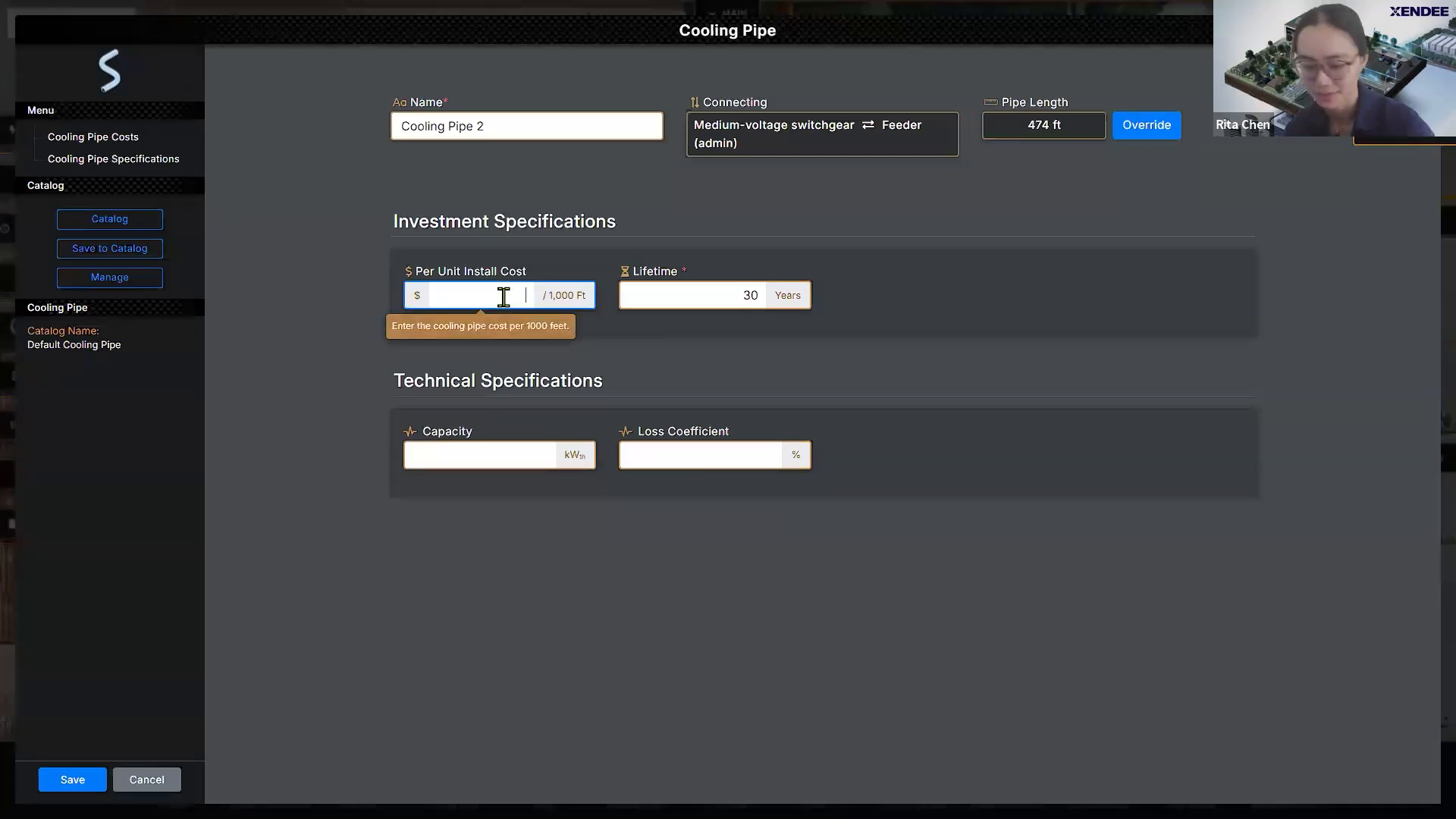
{"action": "type", "text": "100000"}
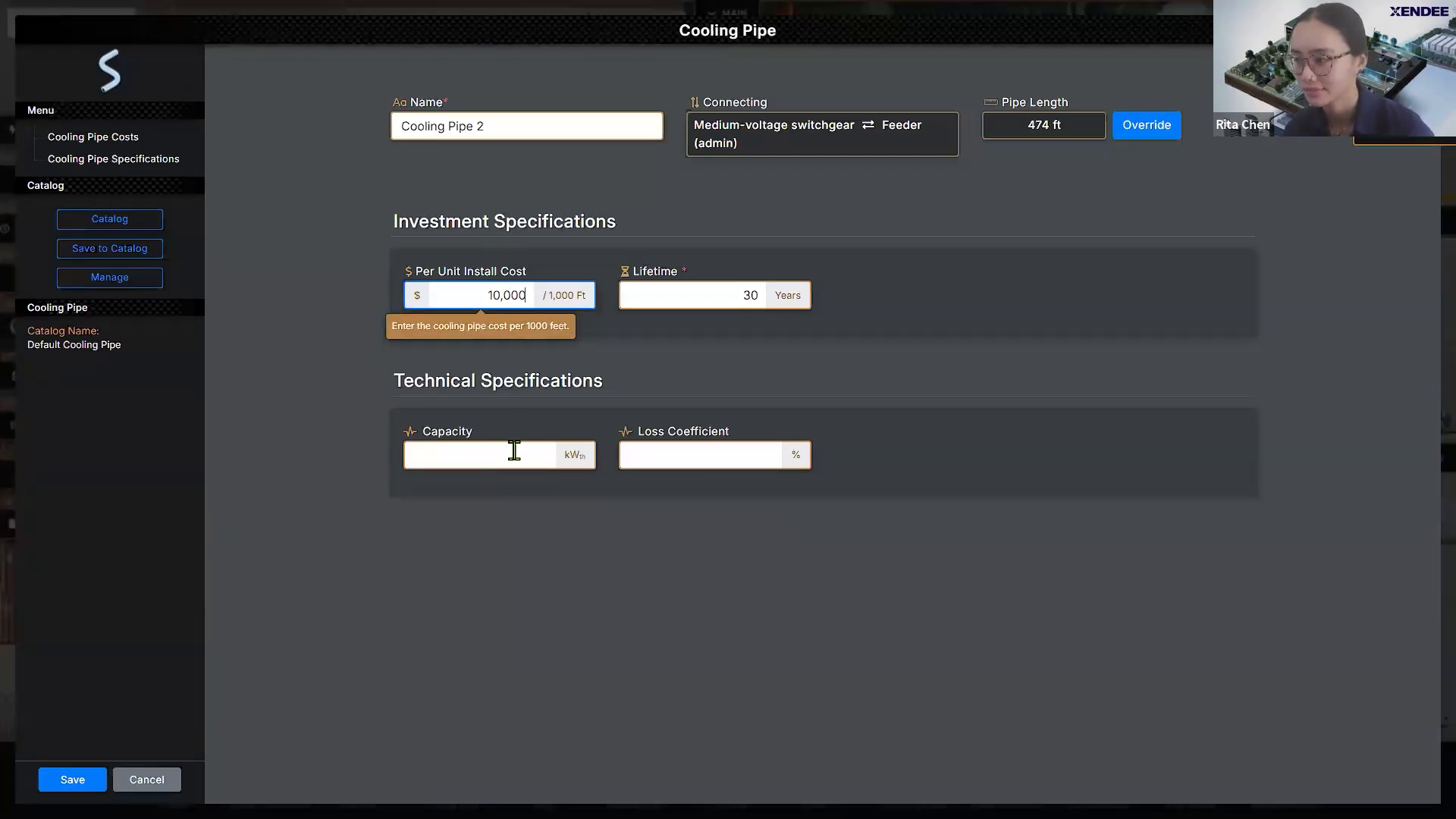
{"action": "left_click", "coordinate": [514, 451]}
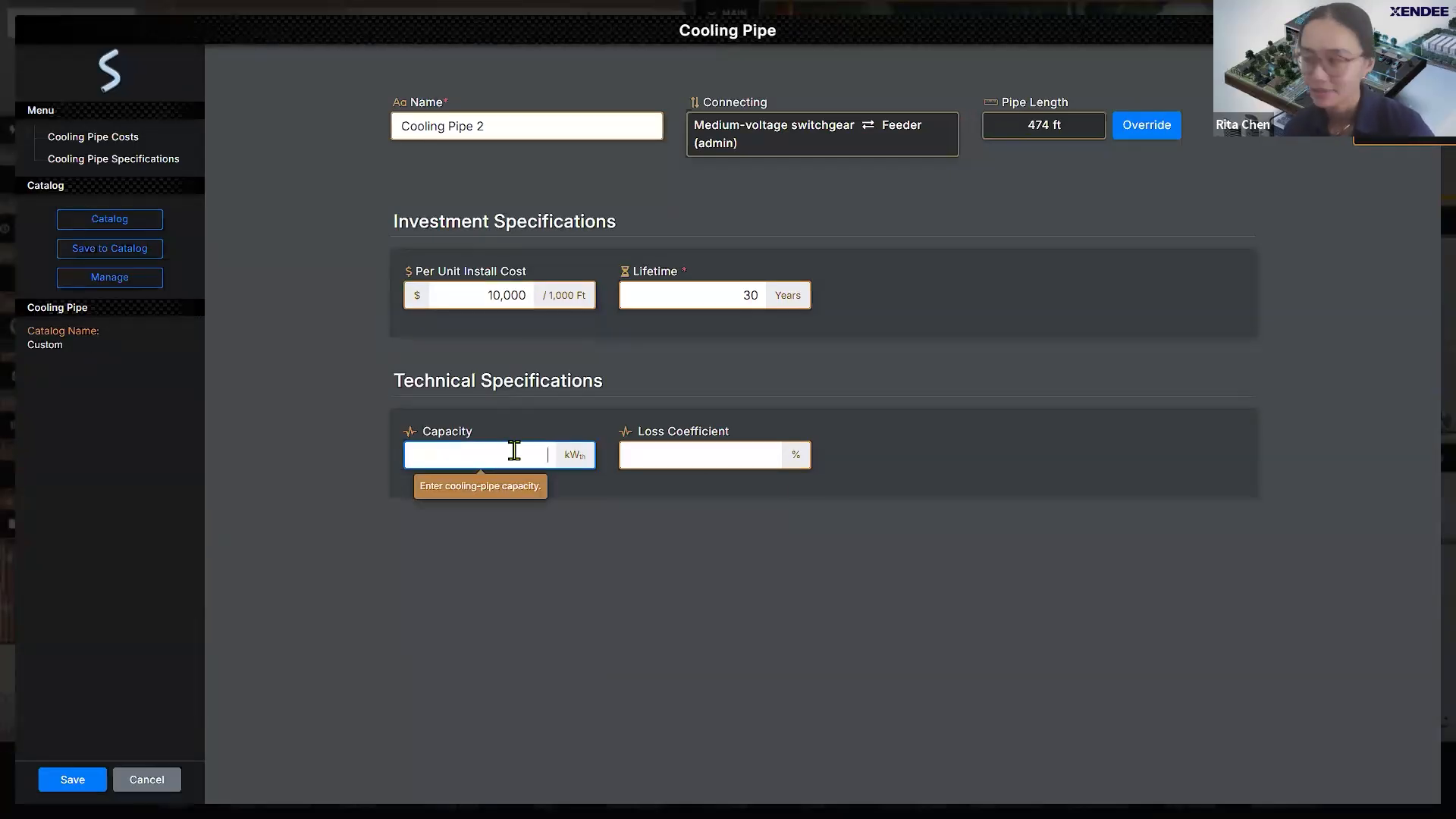
{"action": "type", "text": "500"}
{"action": "left_click", "coordinate": [690, 454]}
{"action": "type", "text": "1"}
{"action": "left_click", "coordinate": [97, 773]}
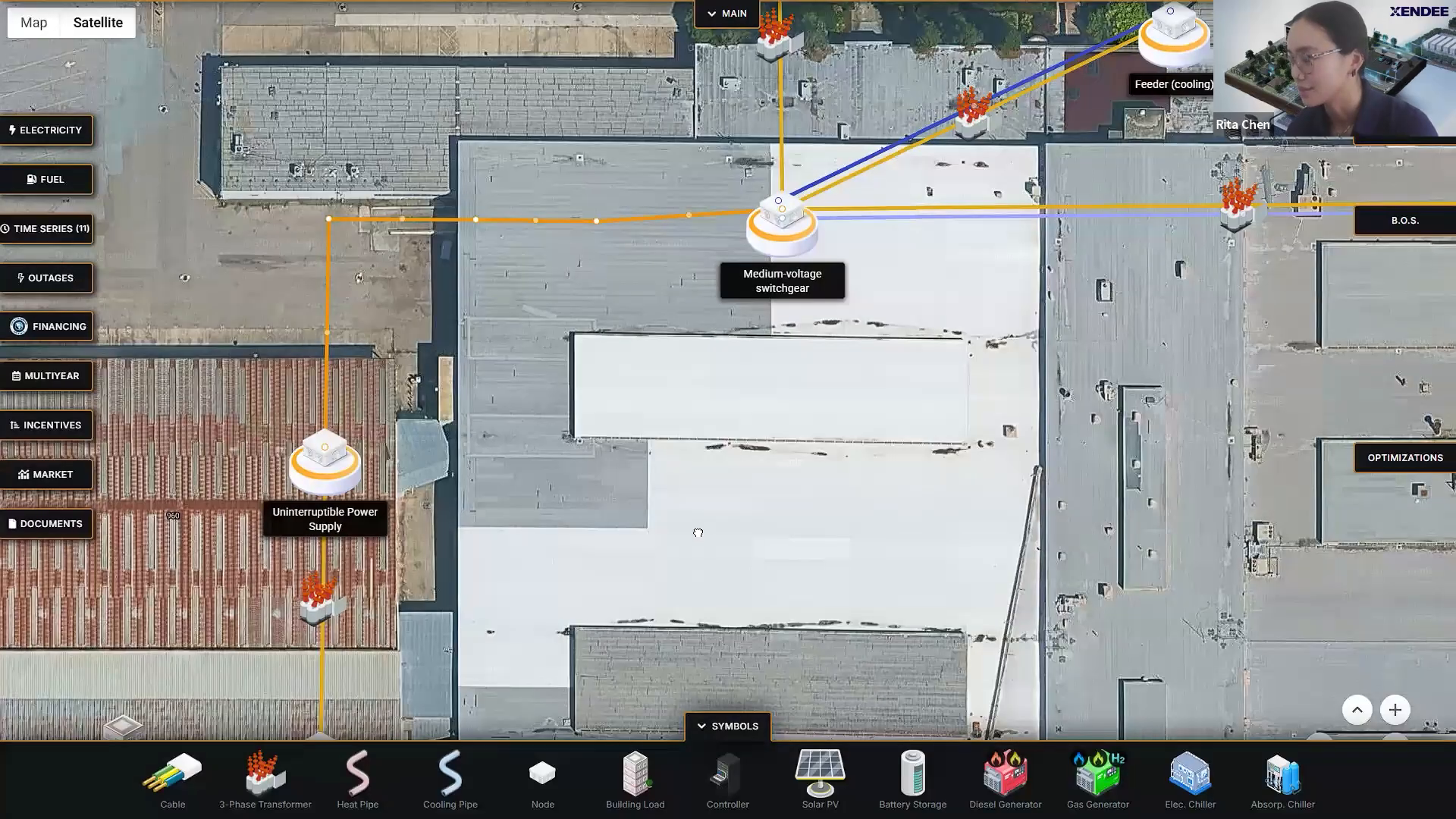
Step: Begin another cooling pipe with Medium-voltage switchgear as its starting node and open the choice of destination node
{"action": "left_click_drag", "start_coordinate": [896, 343], "coordinate": [683, 455]}
{"action": "left_click_drag", "start_coordinate": [578, 357], "coordinate": [427, 471]}
{"action": "left_click_drag", "start_coordinate": [1037, 518], "coordinate": [1186, 473]}
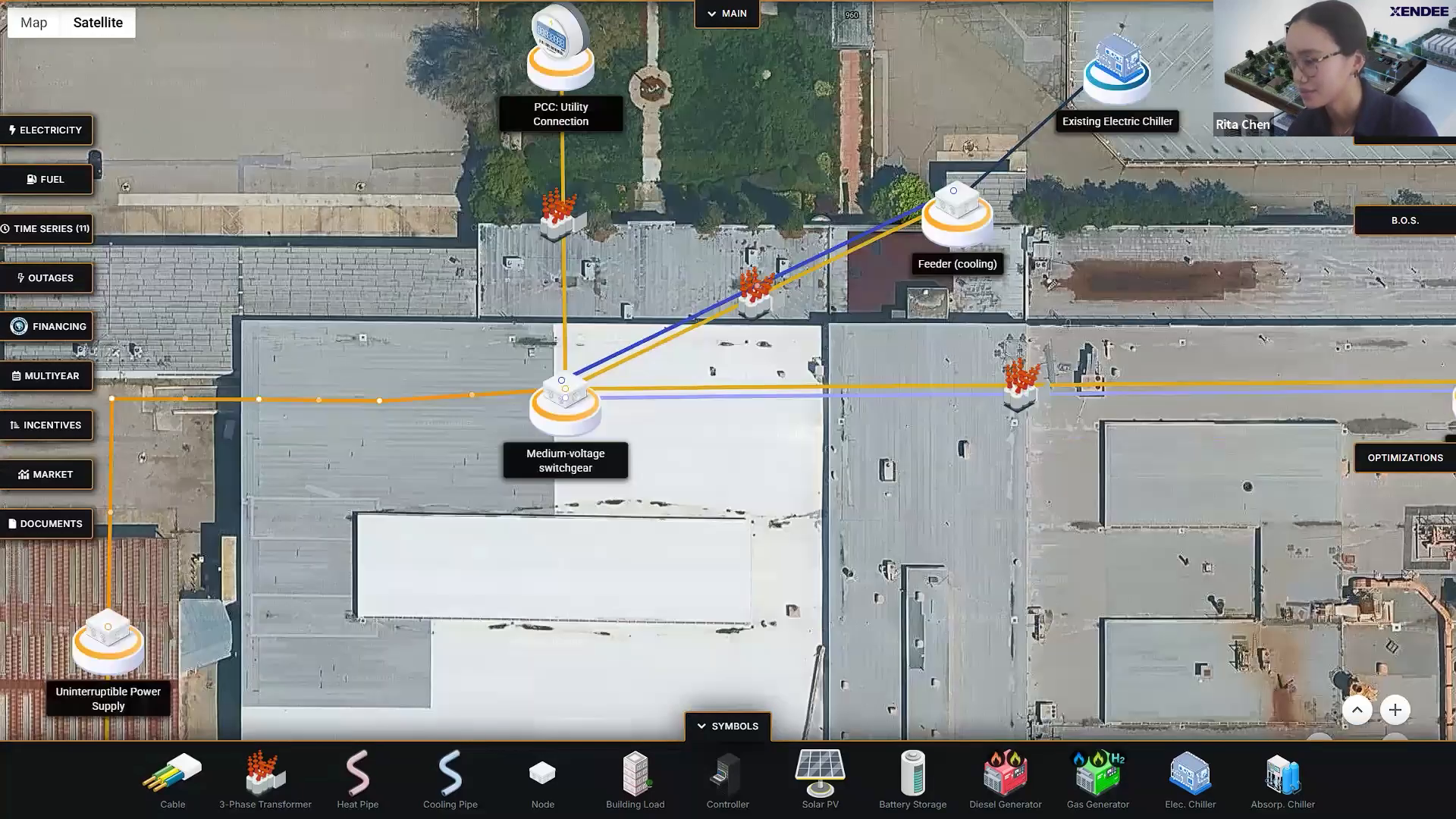
{"action": "left_click", "coordinate": [451, 775]}
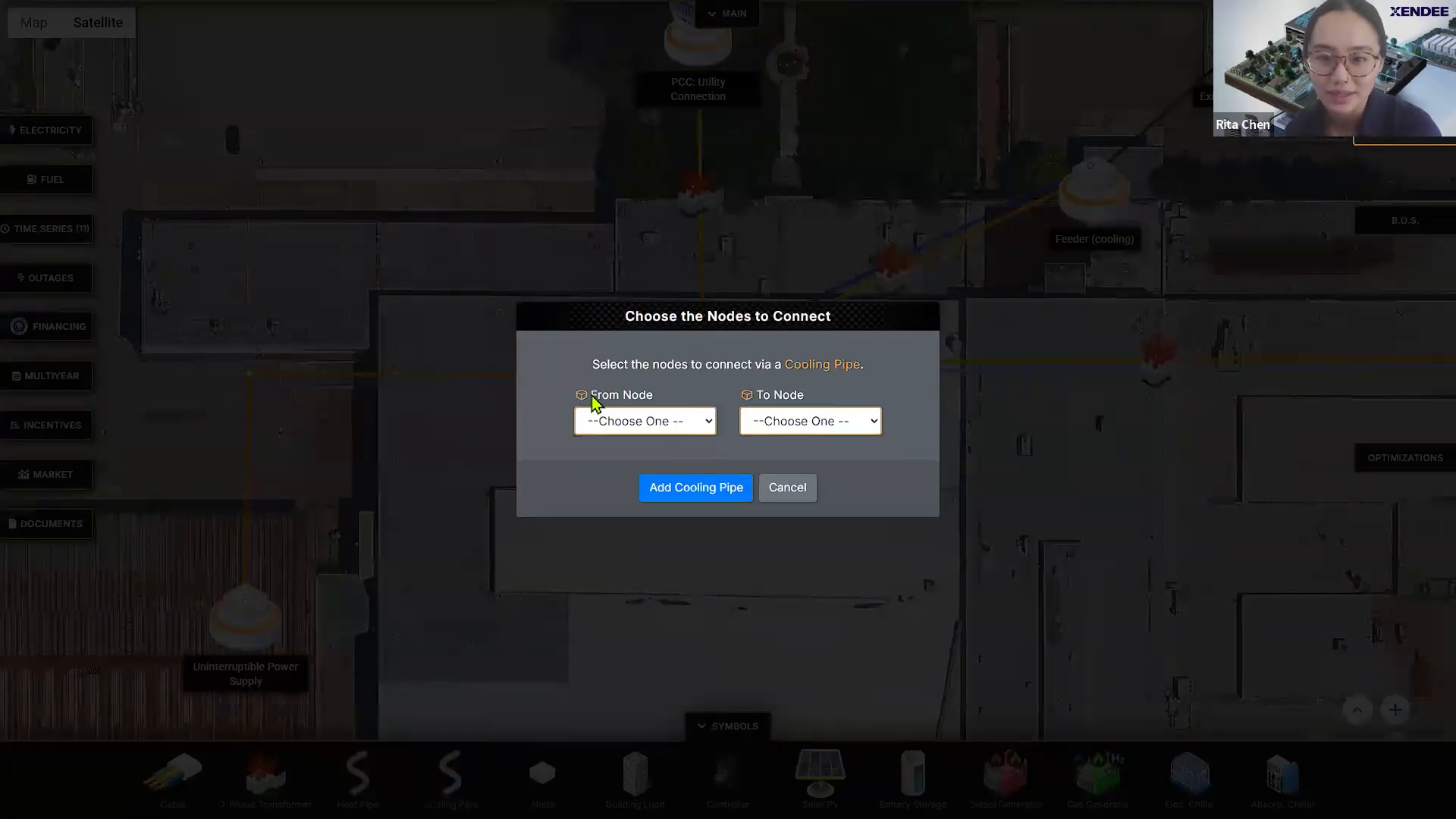
{"action": "left_click", "coordinate": [641, 422]}
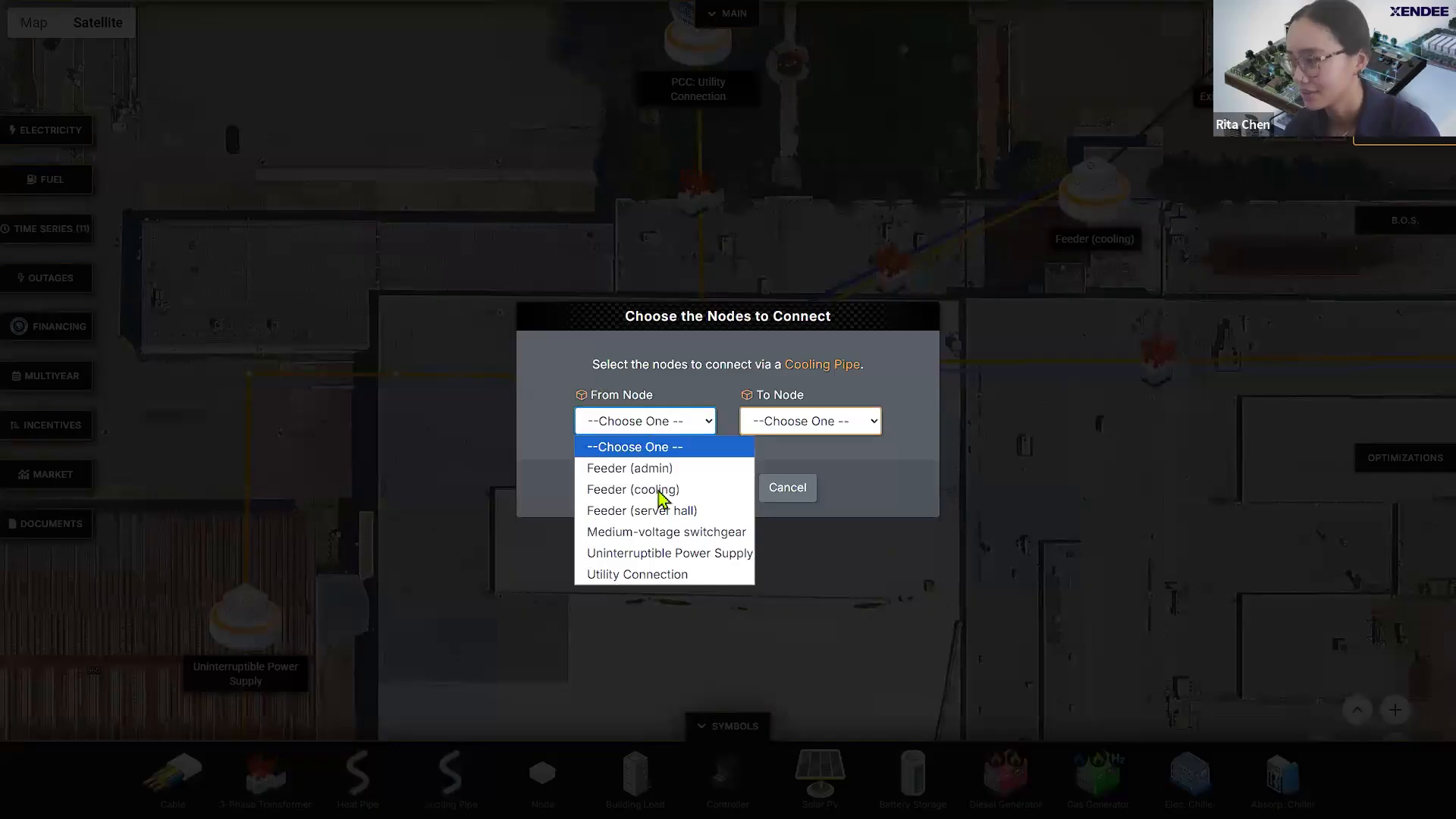
{"action": "left_click", "coordinate": [668, 531]}
{"action": "left_click", "coordinate": [798, 431]}
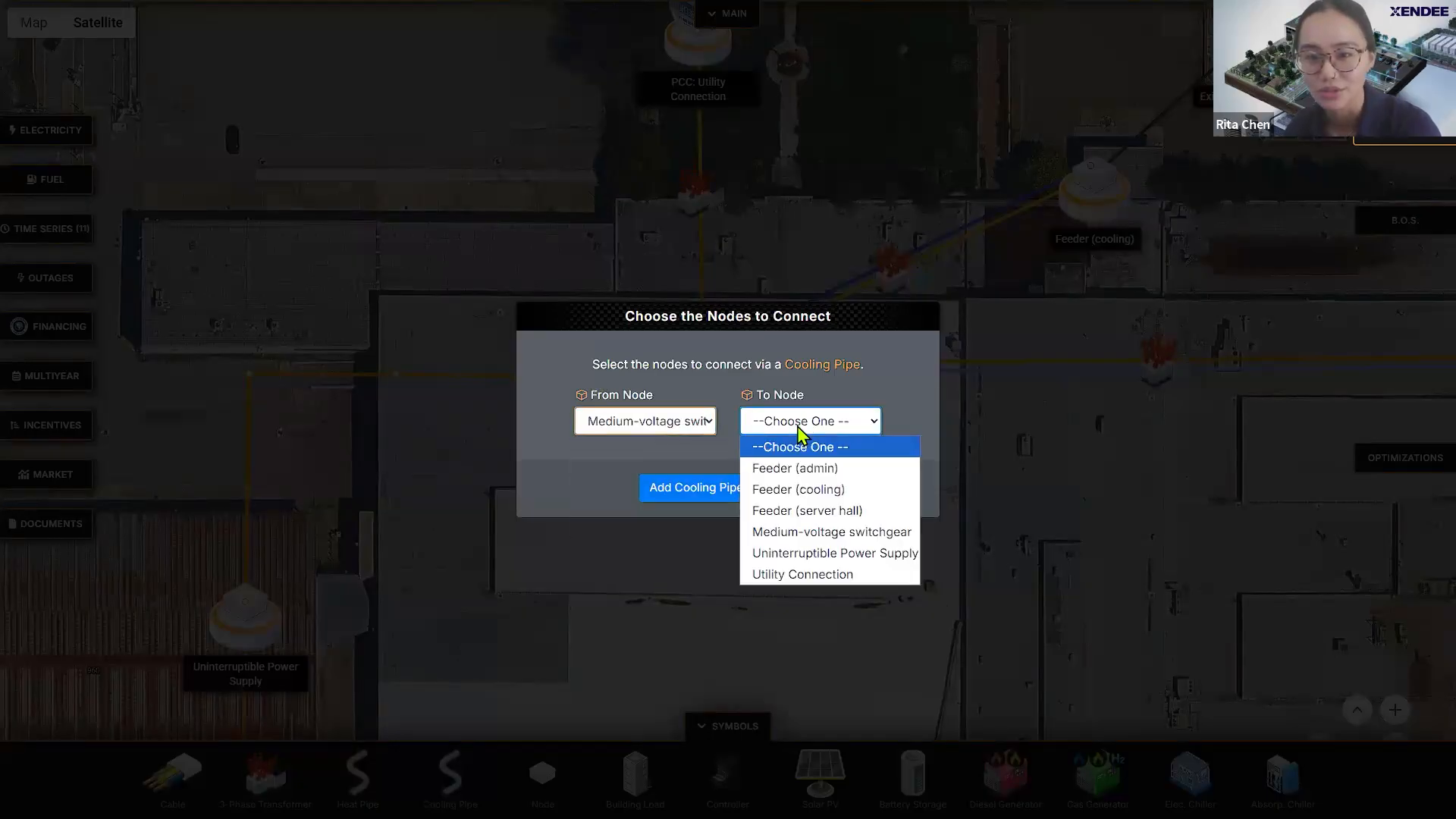
Step: Add a cooling pipe from Medium-voltage switchgear to Feeder (server hall) with an install cost of $10,000 per 1,000 ft
{"action": "left_click", "coordinate": [806, 510]}
{"action": "left_click", "coordinate": [732, 500]}
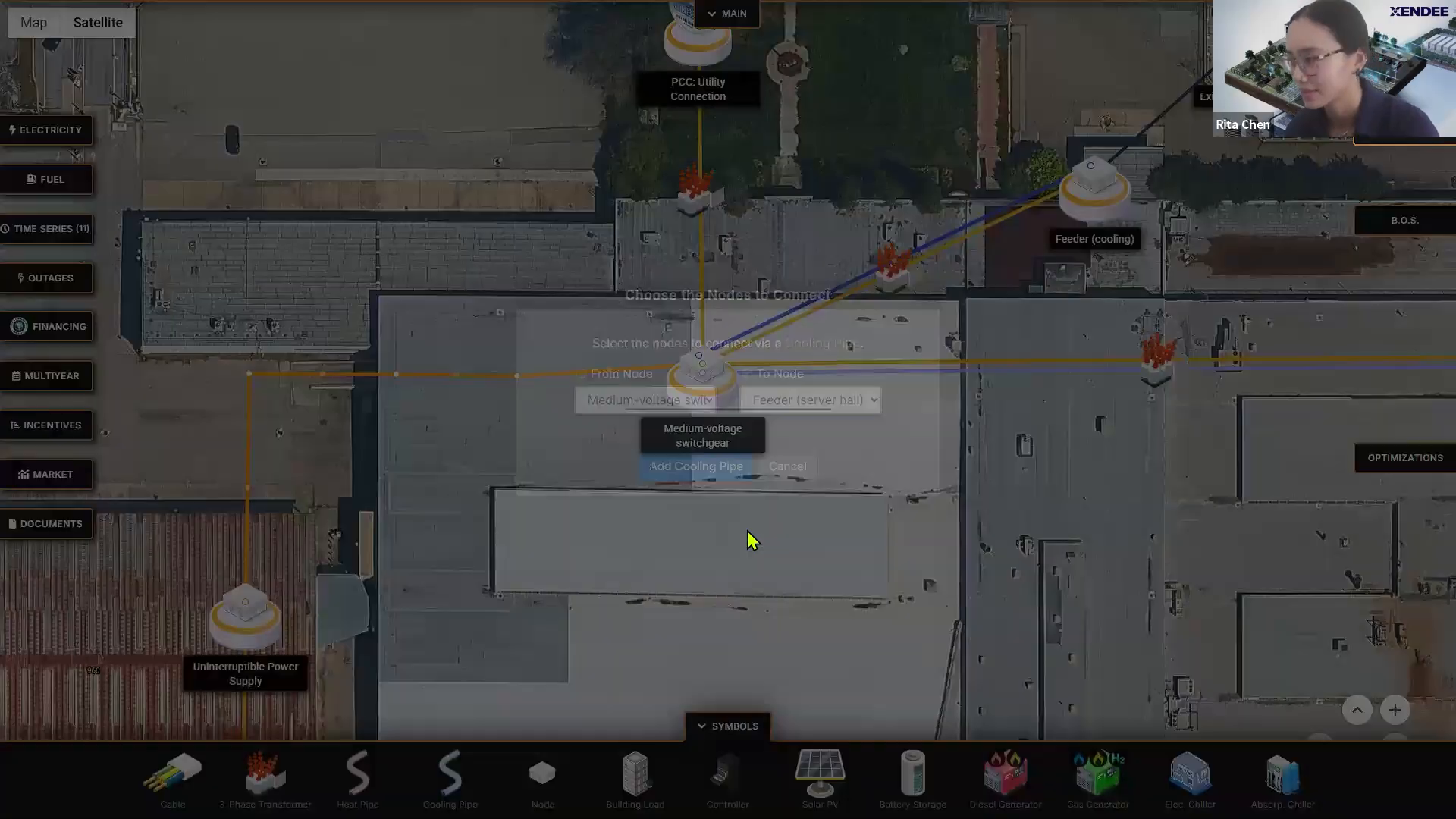
{"action": "left_click", "coordinate": [496, 293]}
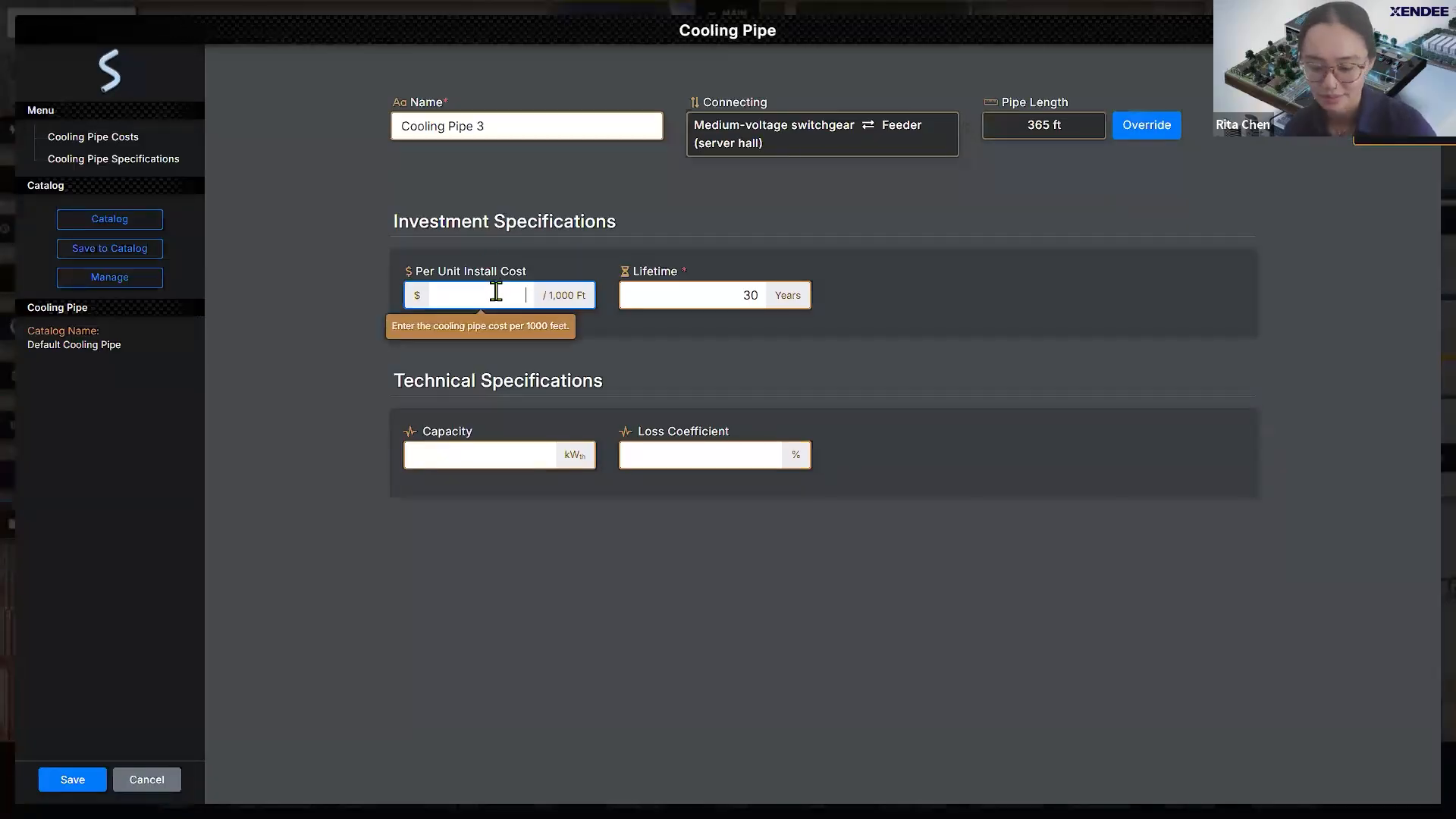
{"action": "type", "text": "100000"}
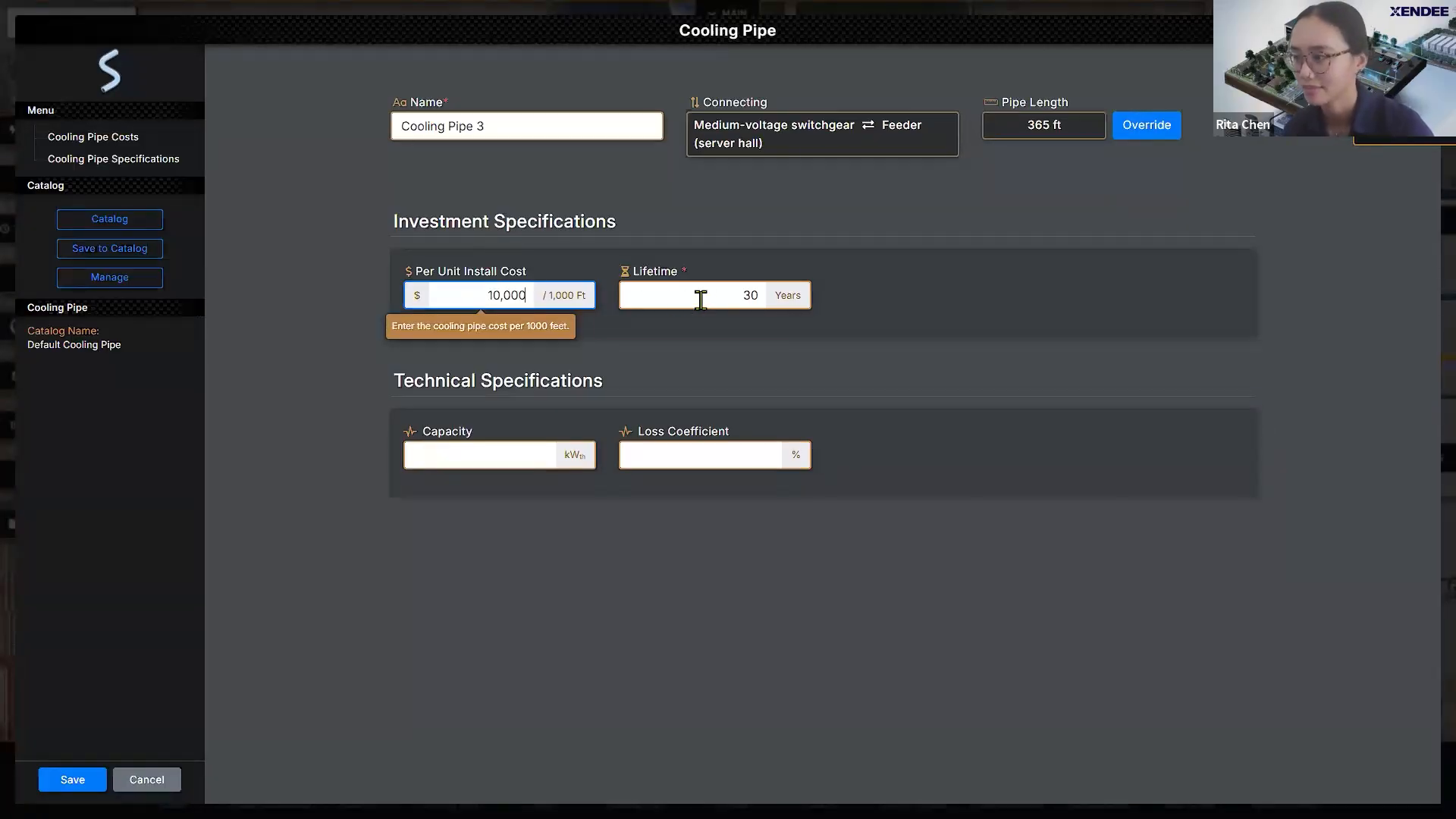
{"action": "left_click", "coordinate": [699, 295]}
Step: Set the cooling pipe's capacity to 5,000 kWth and its loss coefficient to 1%, and save it
{"action": "left_click", "coordinate": [485, 455]}
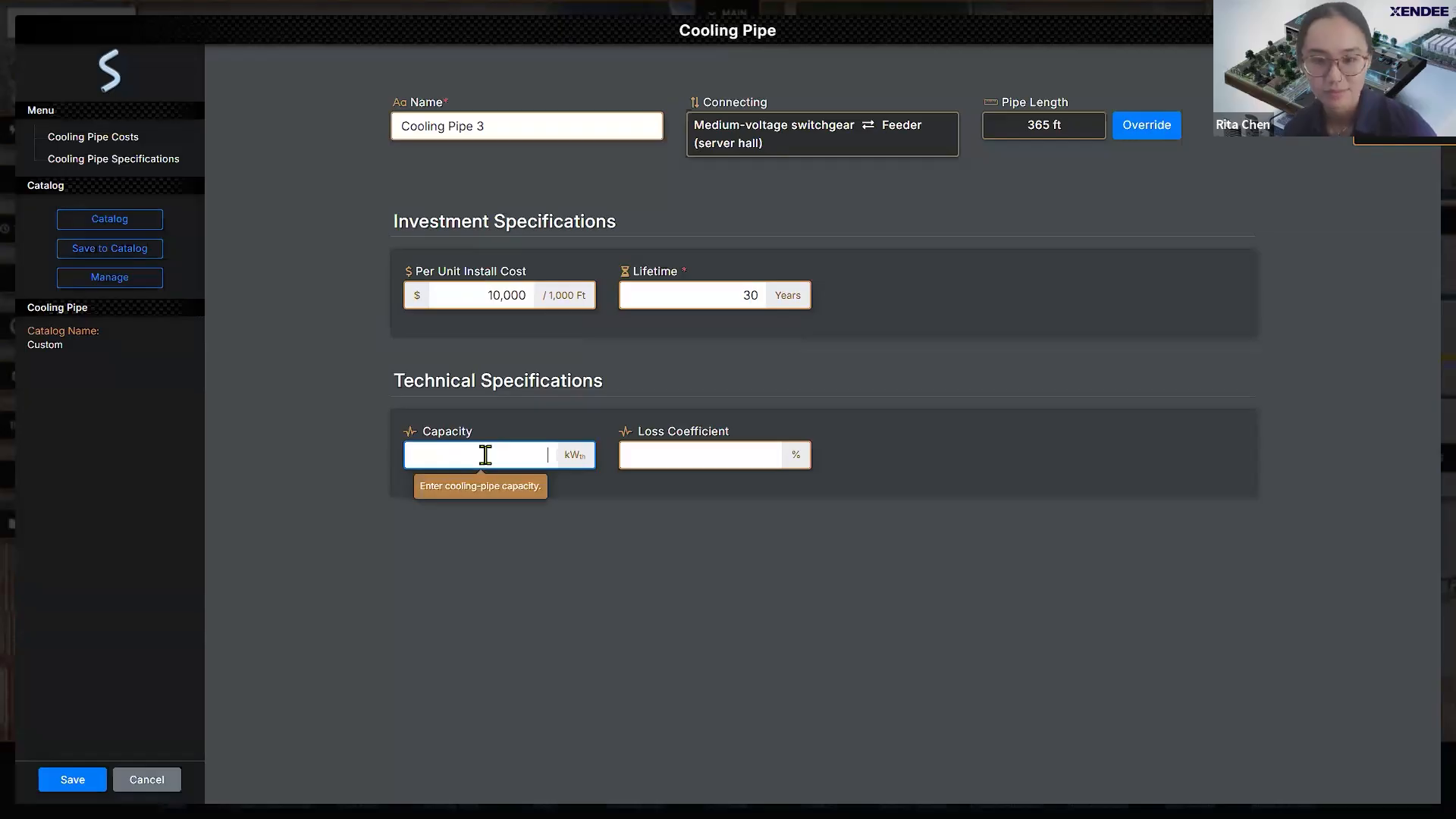
{"action": "type", "text": "5000"}
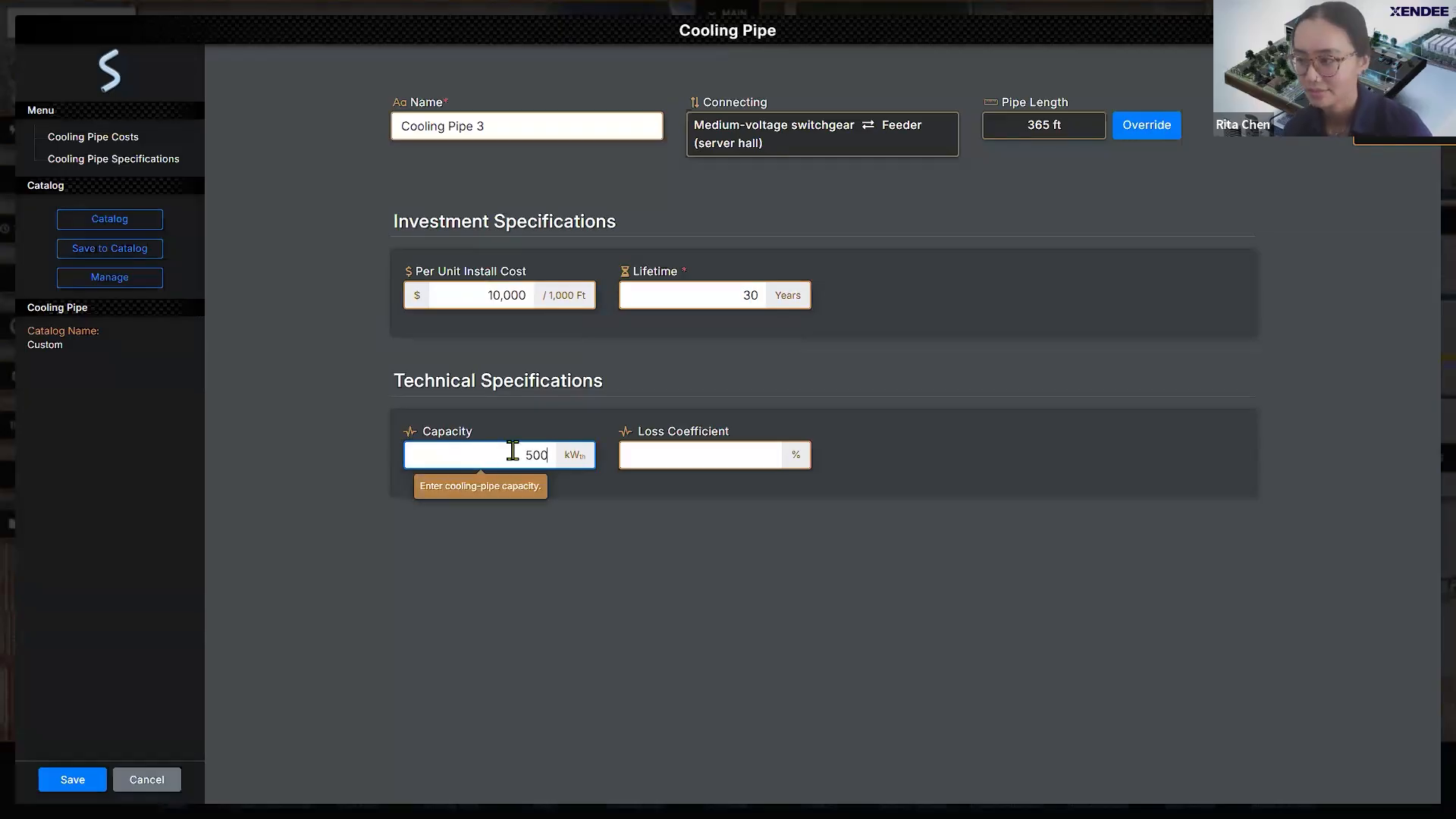
{"action": "left_click", "coordinate": [713, 442]}
{"action": "left_click", "coordinate": [703, 459]}
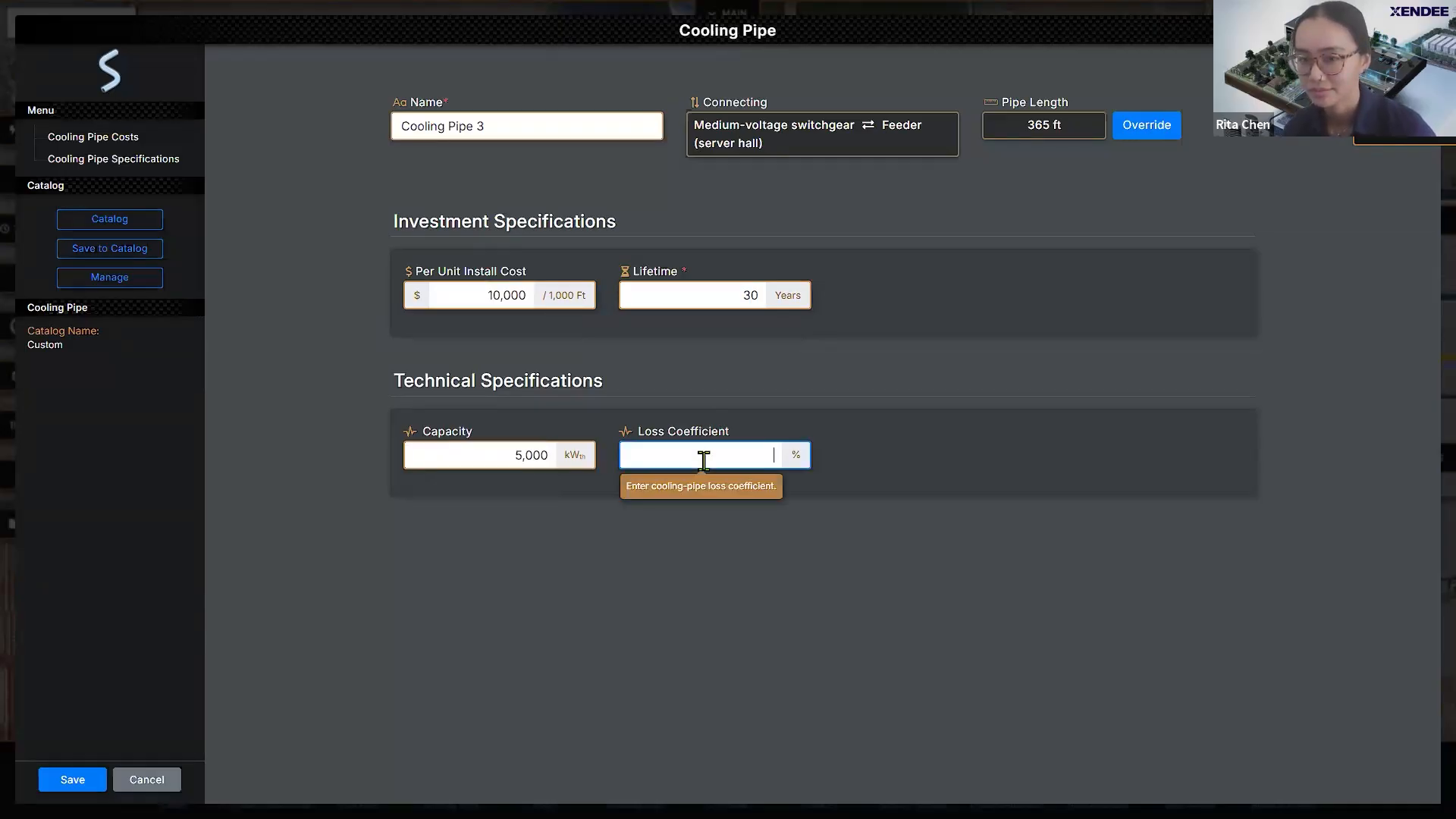
{"action": "type", "text": "1"}
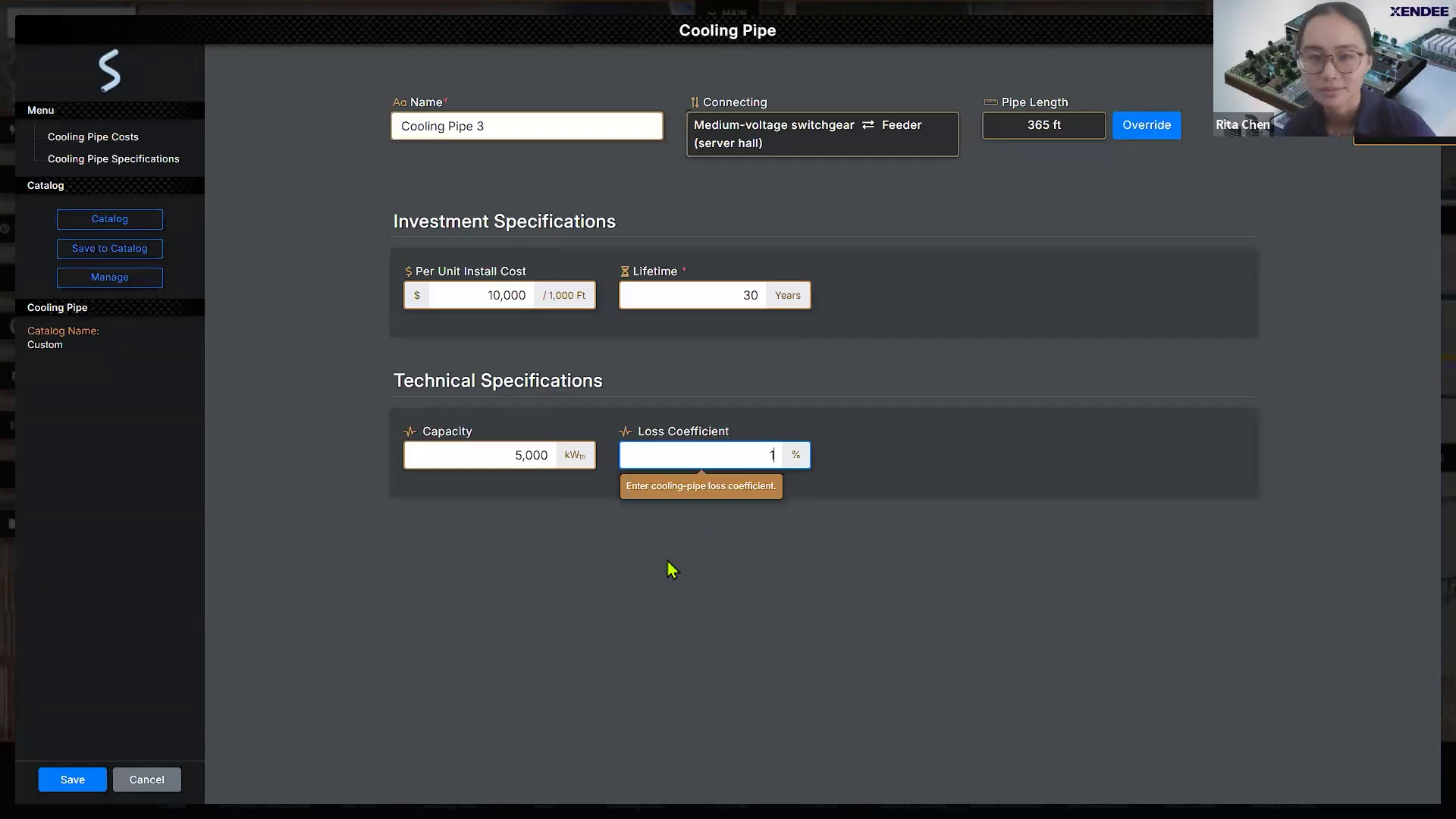
{"action": "left_click", "coordinate": [90, 784]}
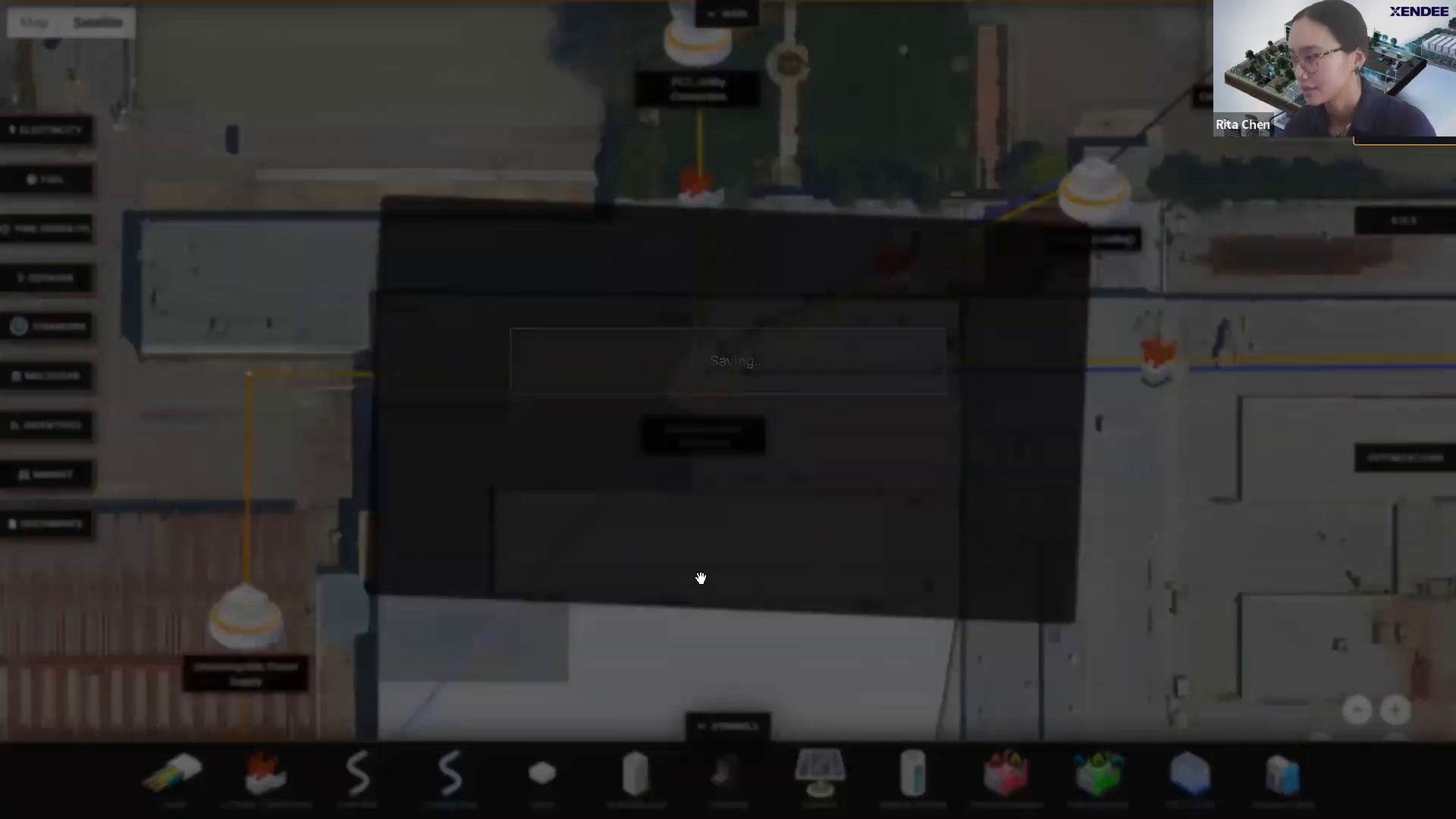
Step: Reroute the diagonal server hall cooling pipe alongside the cable that runs past the Uninterruptible Power Supply
{"action": "left_click_drag", "start_coordinate": [699, 633], "coordinate": [856, 436]}
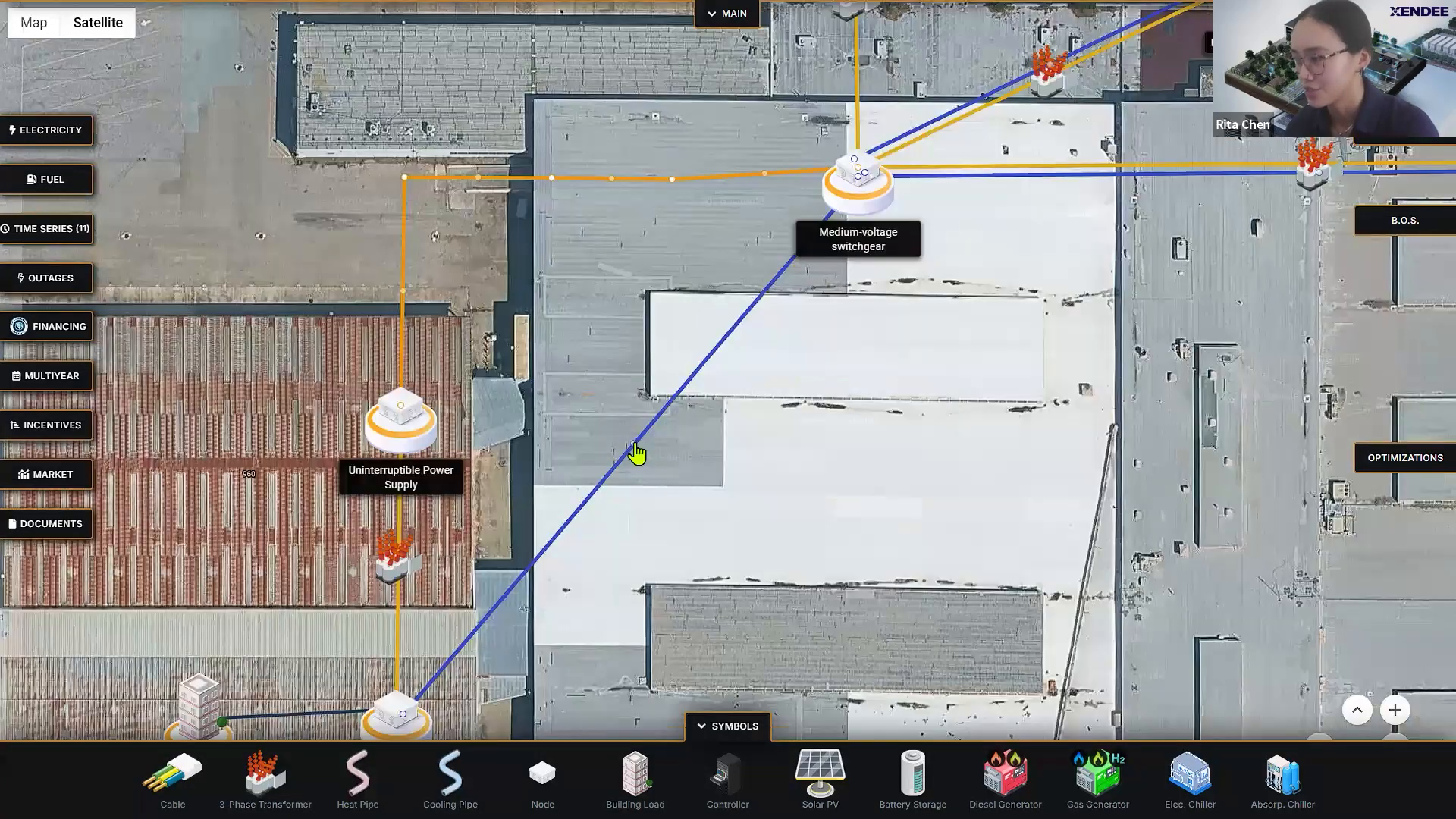
{"action": "left_click_drag", "start_coordinate": [482, 218], "coordinate": [419, 186]}
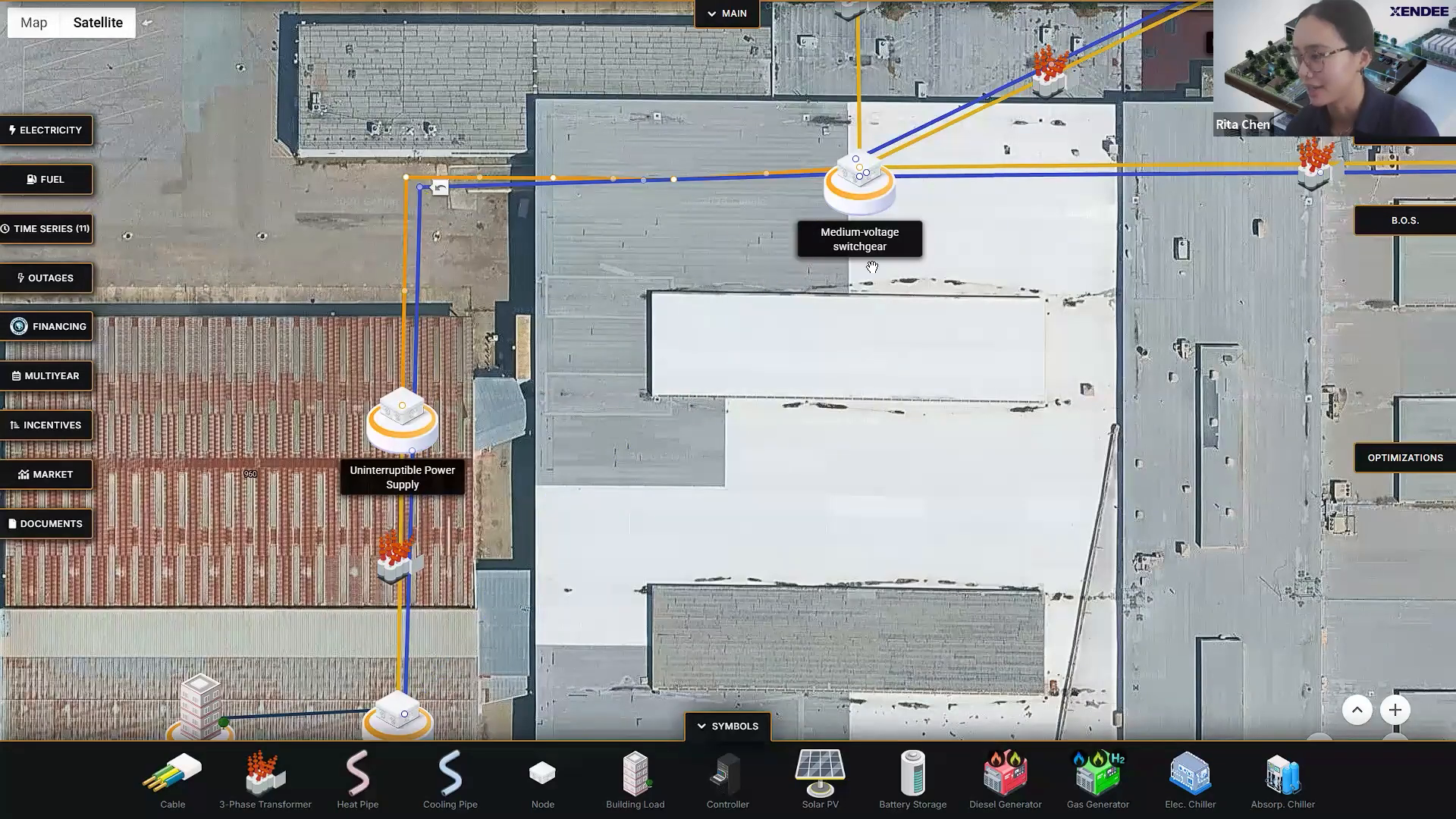
{"action": "left_click", "coordinate": [726, 726]}
{"action": "left_click", "coordinate": [1396, 786]}
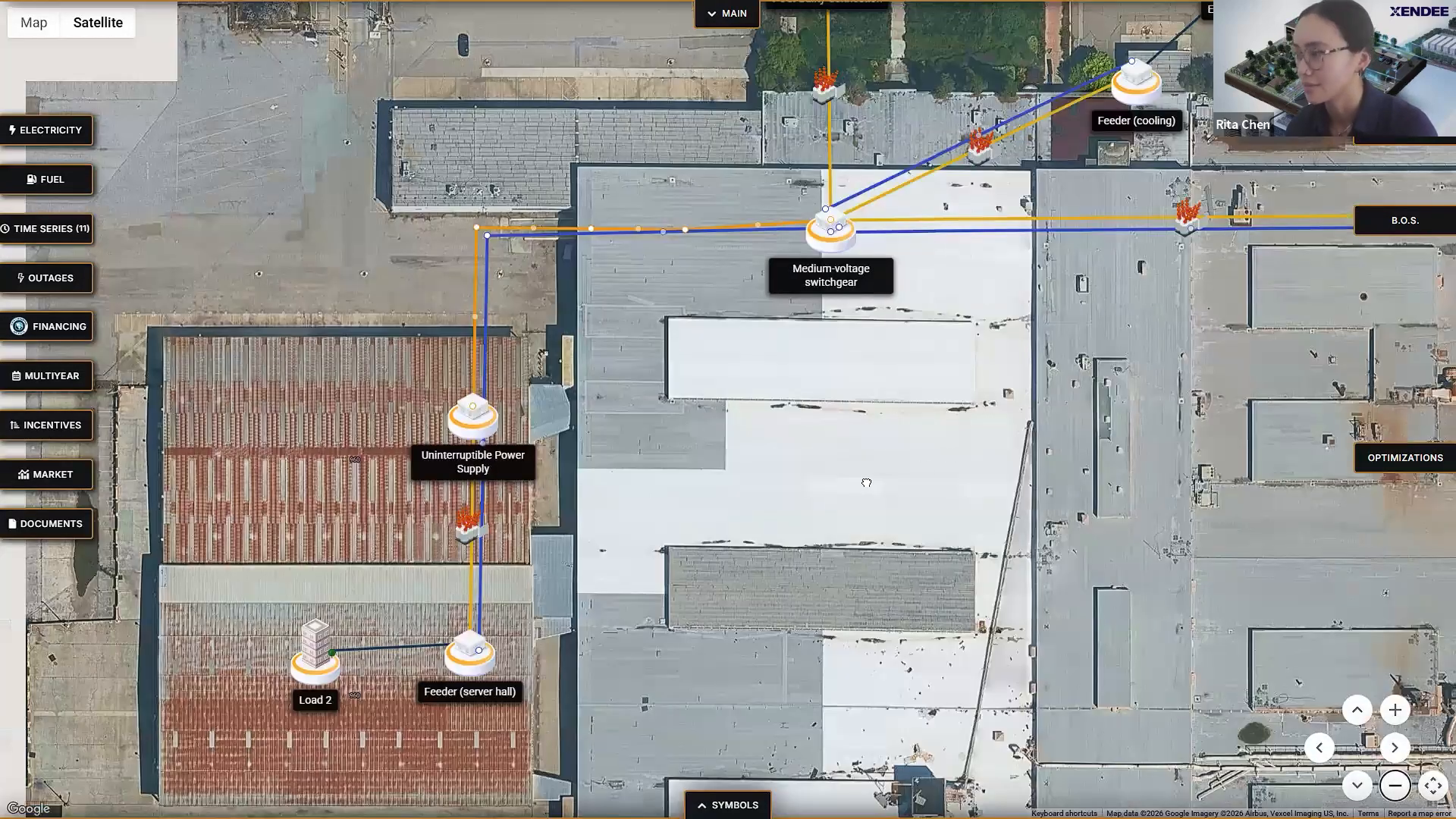
{"action": "left_click_drag", "start_coordinate": [804, 493], "coordinate": [775, 485]}
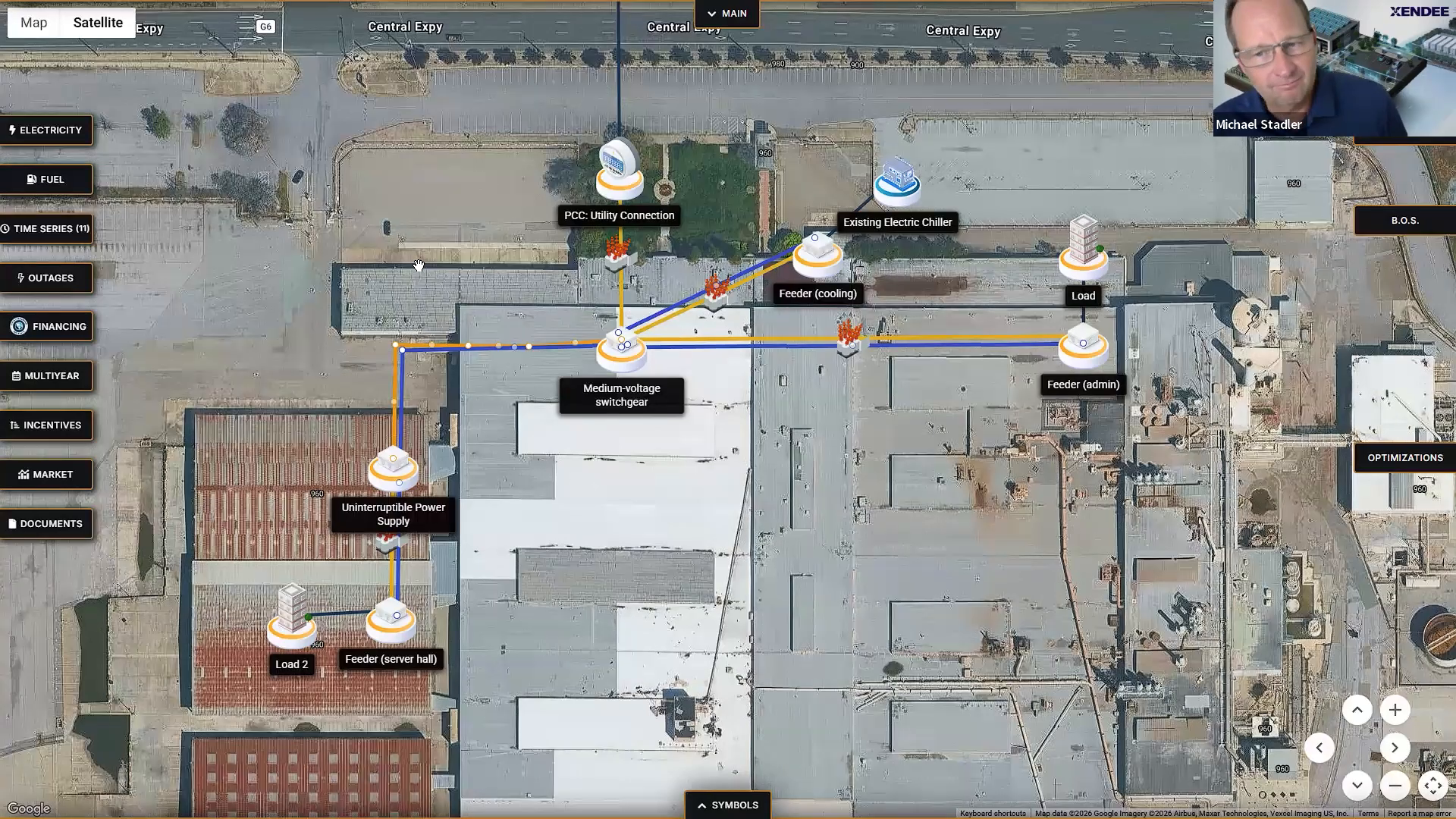
{"action": "left_click_drag", "start_coordinate": [418, 266], "coordinate": [466, 231]}
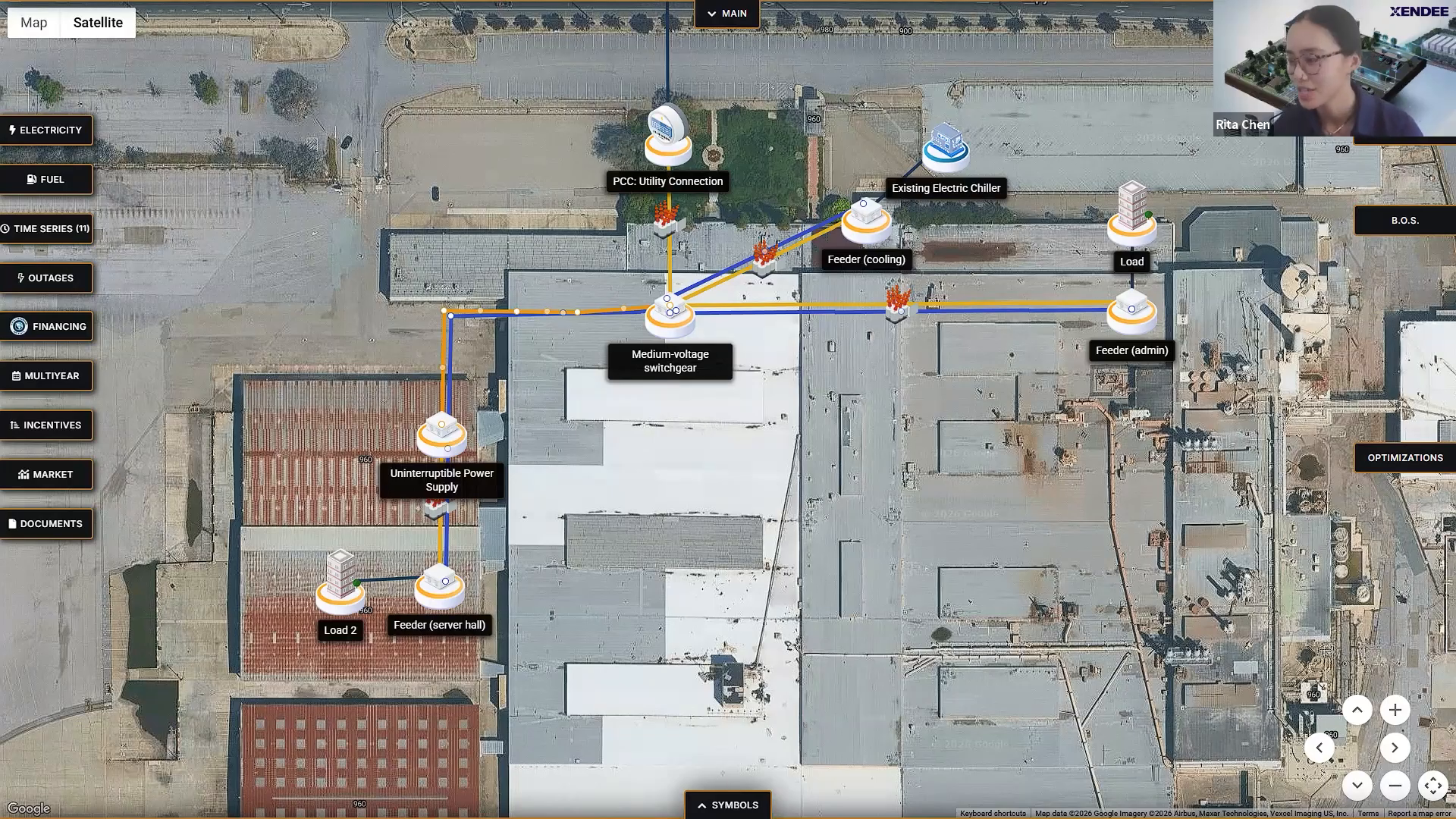
Step: Add a Solar PV system to the Medium-voltage switchgear node
{"action": "left_click", "coordinate": [727, 804]}
{"action": "left_click", "coordinate": [833, 779]}
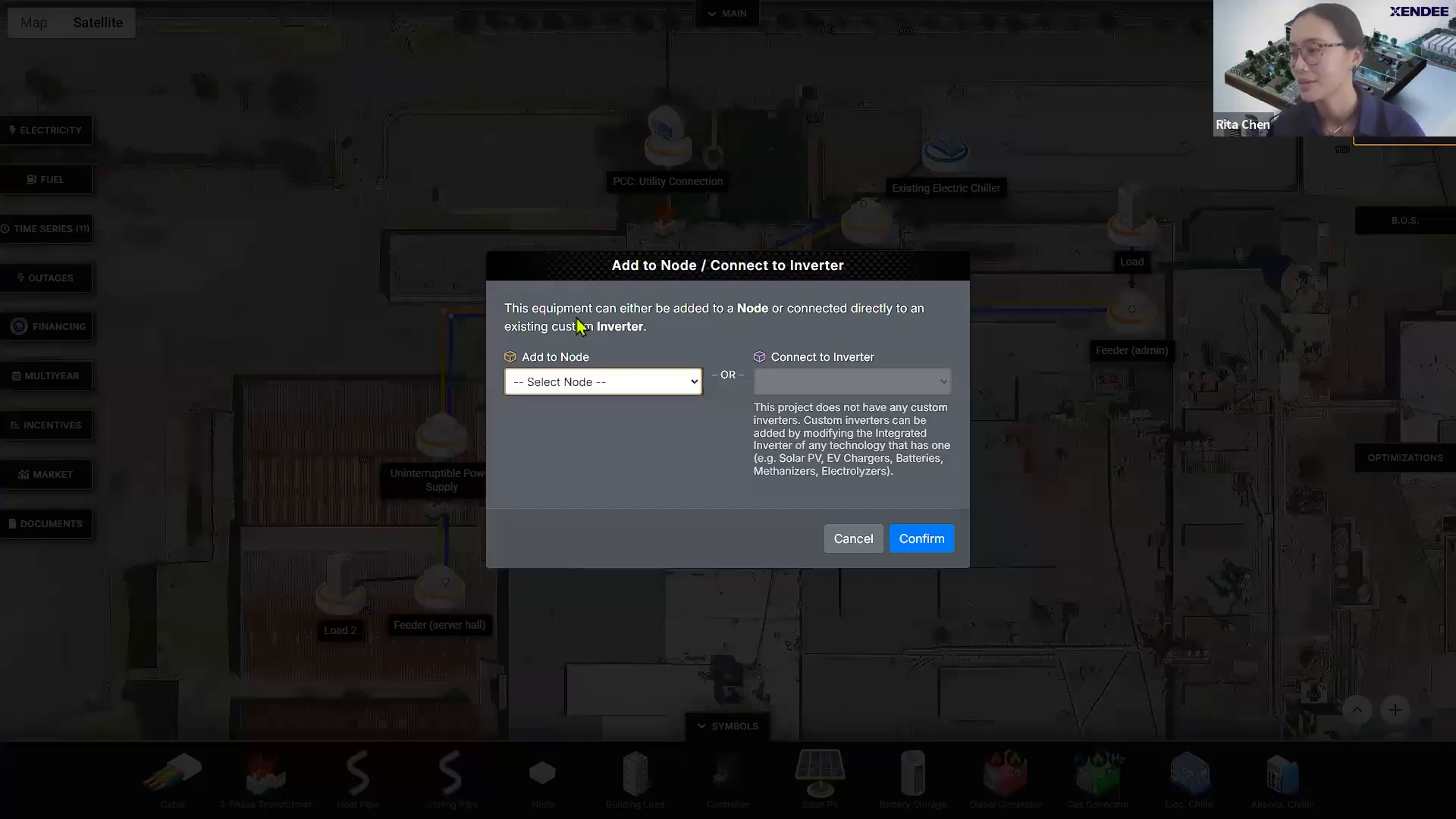
{"action": "left_click", "coordinate": [577, 382]}
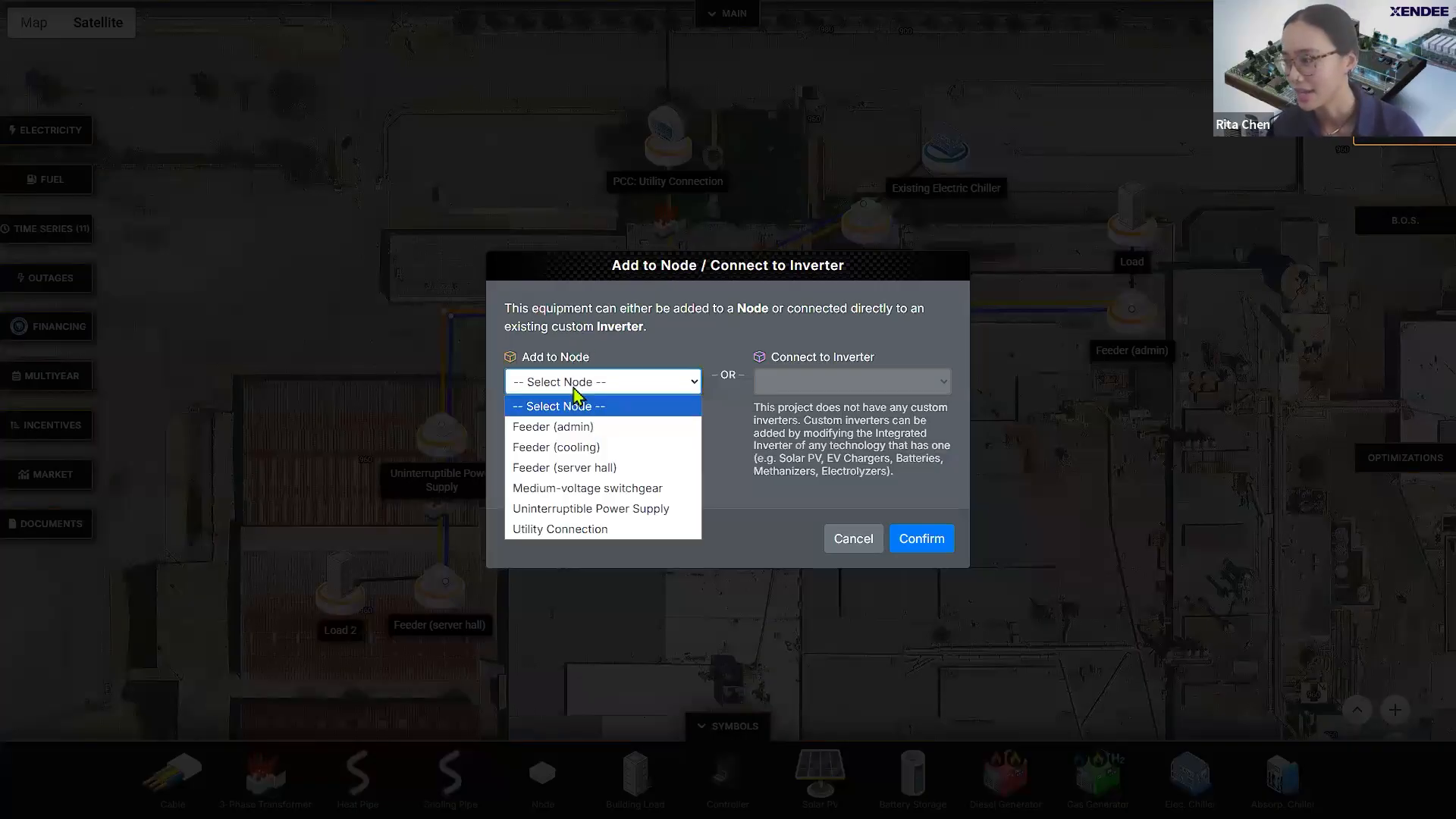
{"action": "left_click", "coordinate": [606, 490]}
{"action": "left_click", "coordinate": [924, 540]}
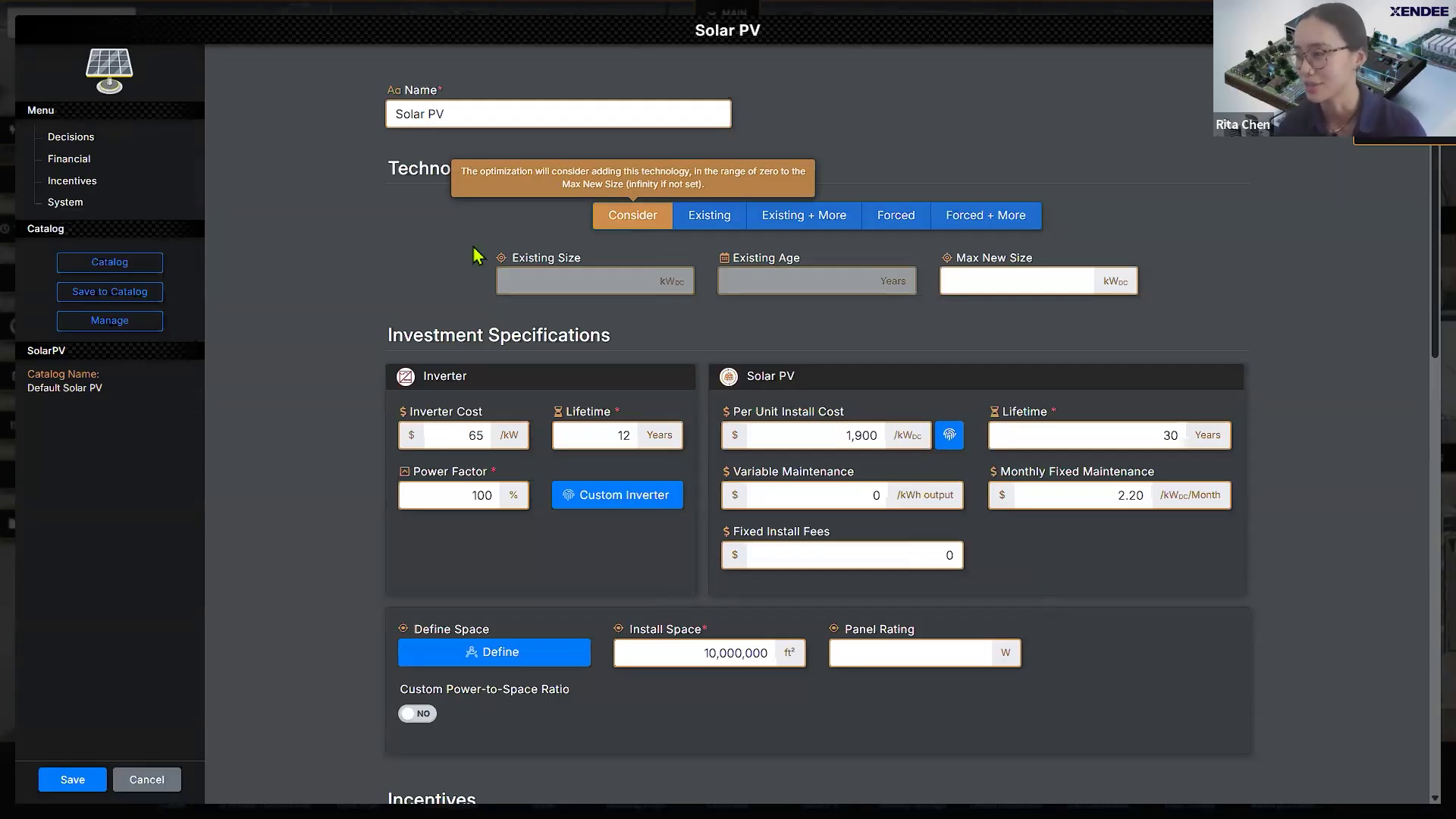
Step: Set the Solar PV install space to 210,000 ft²
{"action": "scroll", "coordinate": [1425, 198], "scroll_direction": "down", "scroll_amount": 3}
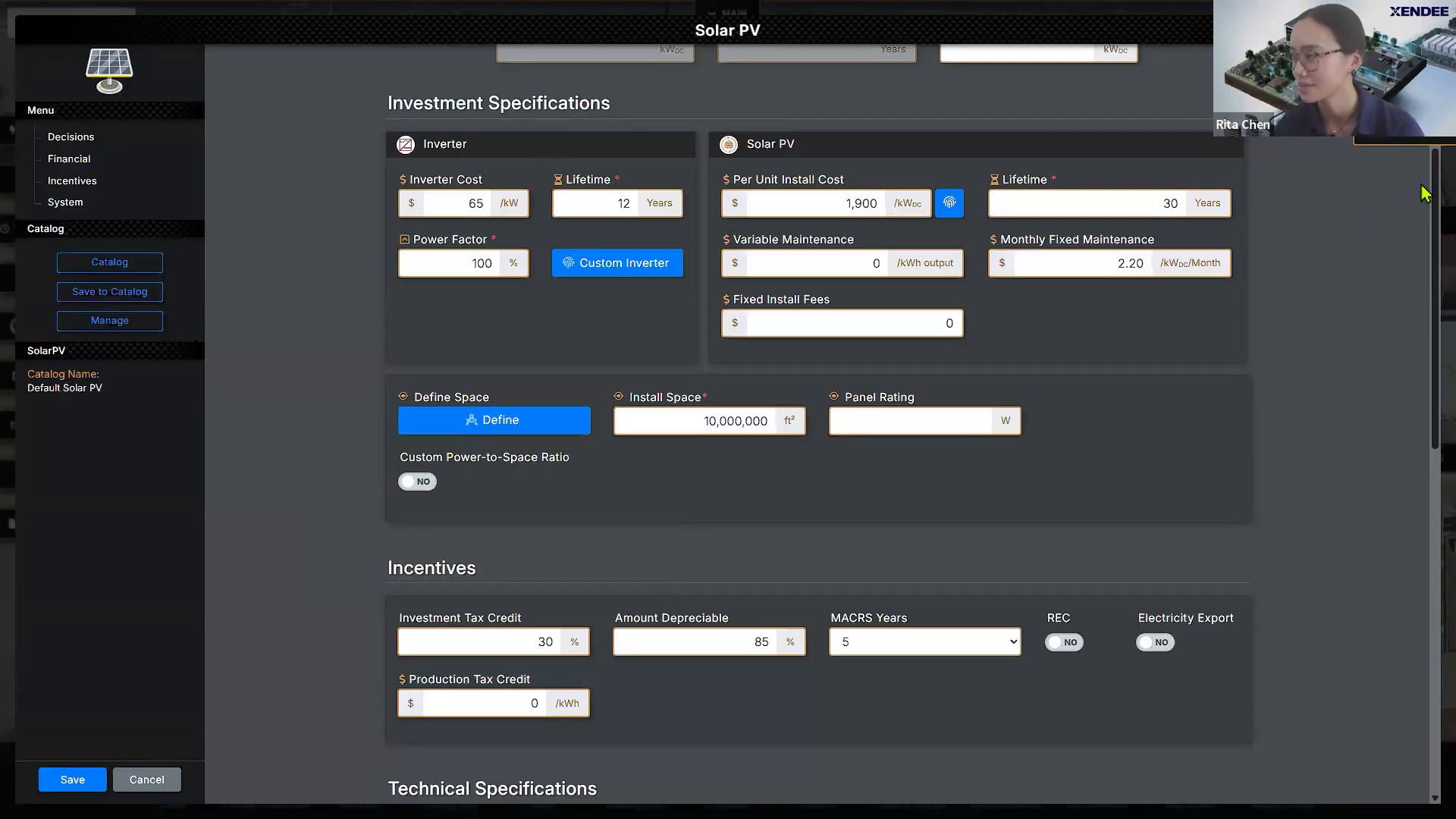
{"action": "scroll", "coordinate": [1423, 196], "scroll_direction": "down", "scroll_amount": 2}
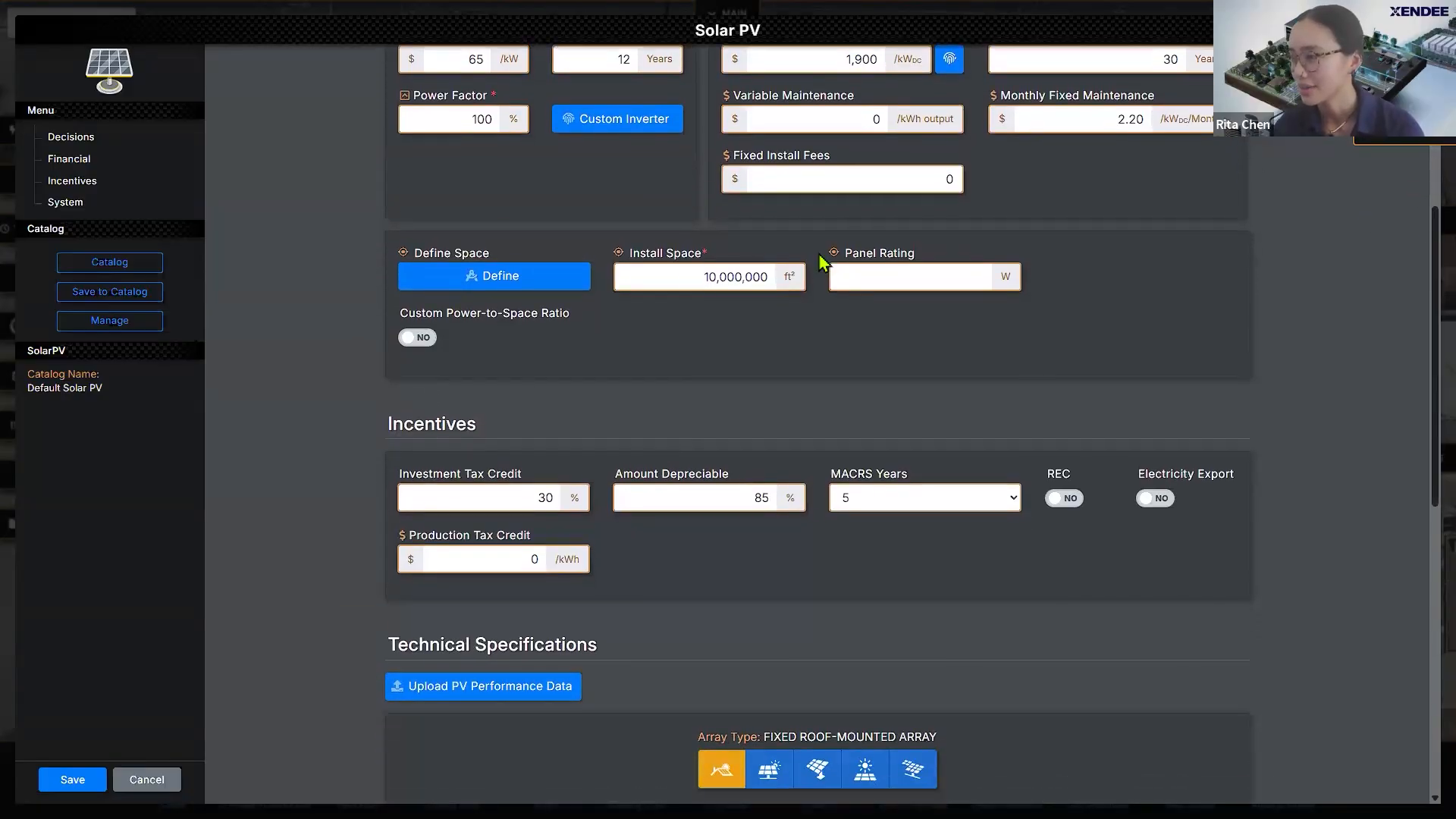
{"action": "mouse_move", "coordinate": [686, 282]}
{"action": "left_click_drag", "start_coordinate": [686, 282], "coordinate": [816, 295]}
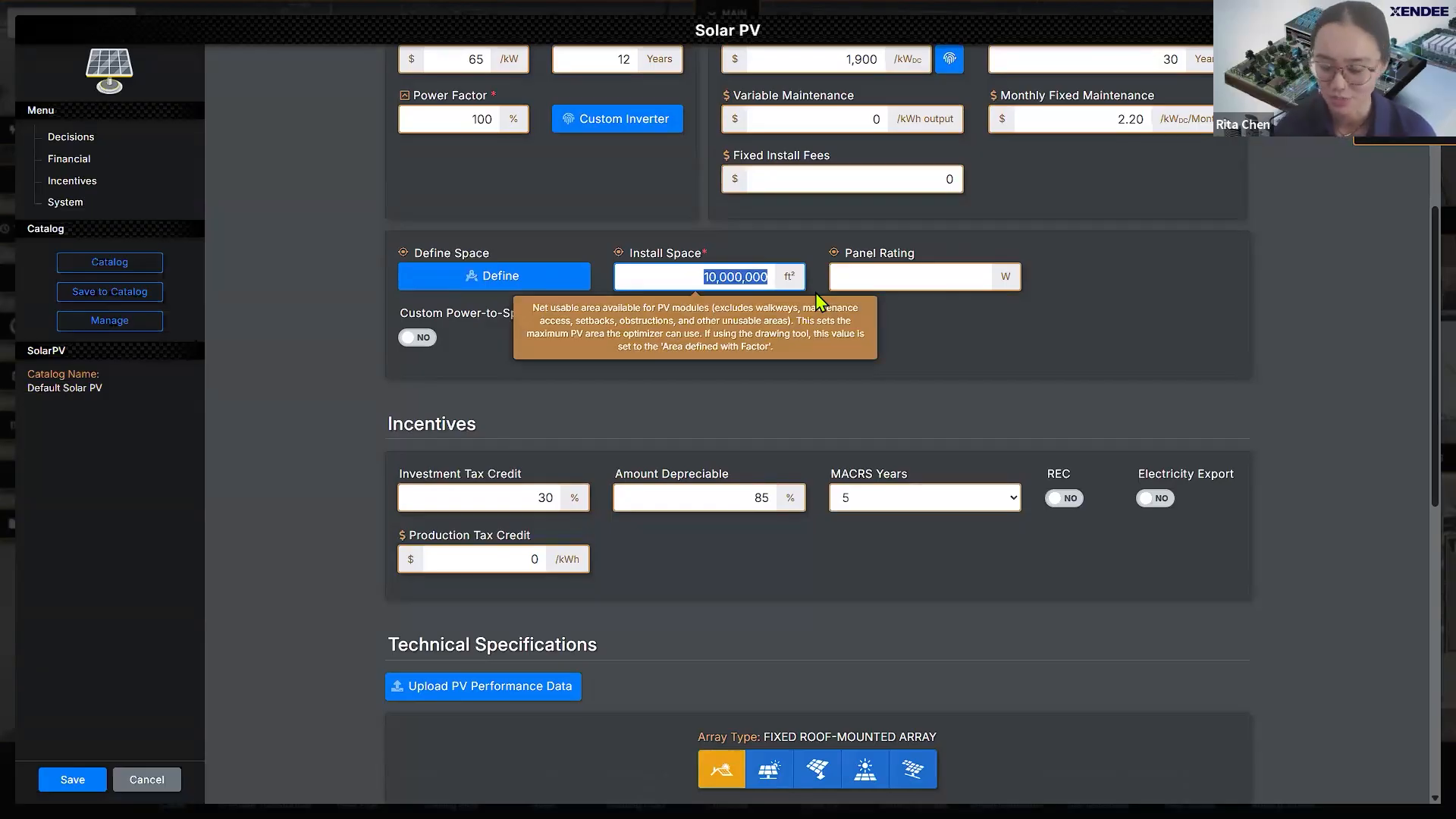
{"action": "type", "text": "210000"}
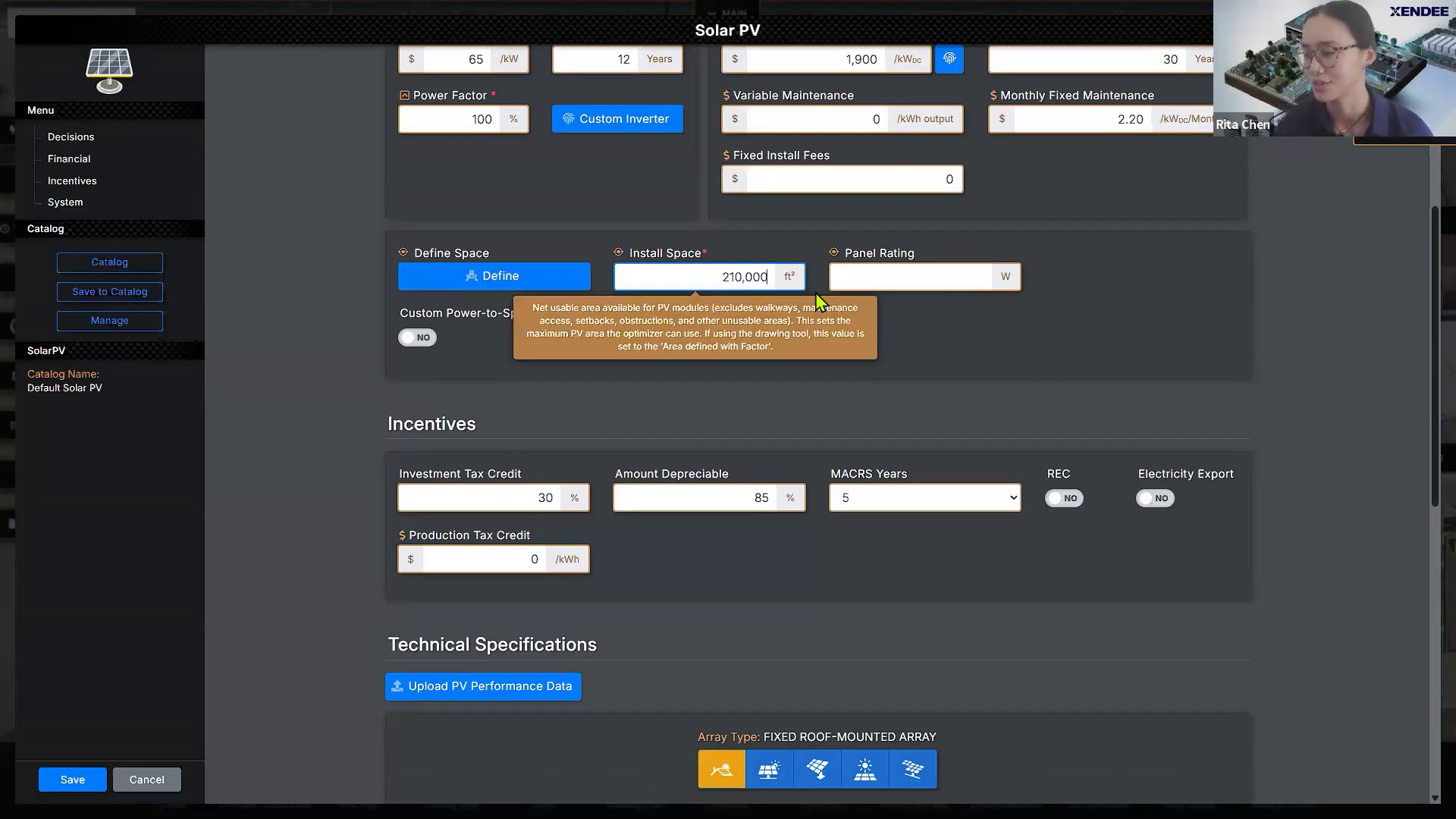
{"action": "left_click", "coordinate": [1232, 305]}
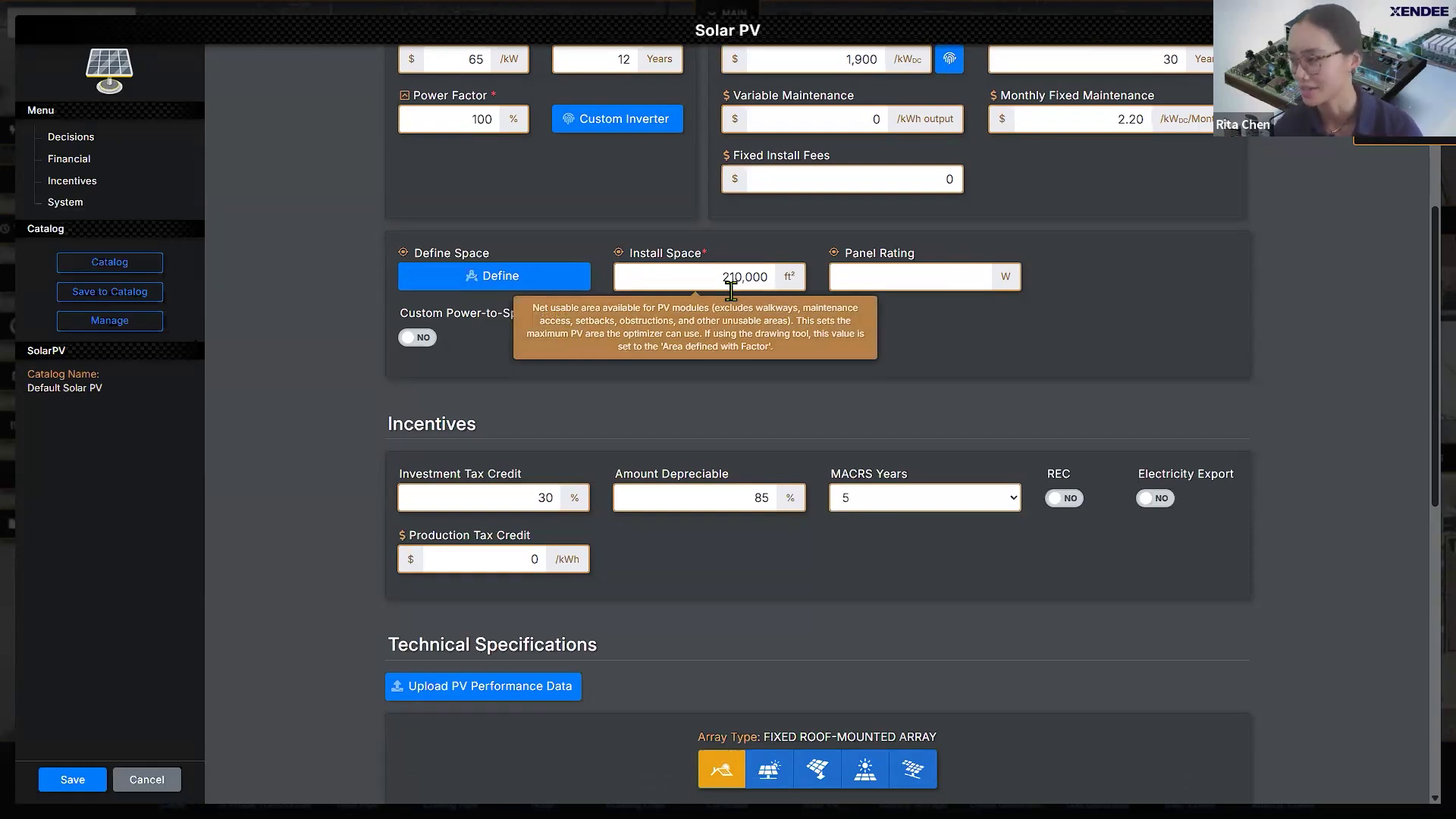
Step: Review the Solar PV incentives, technical specifications, monthly performance chart and its data source
{"action": "scroll", "coordinate": [1423, 282], "scroll_direction": "down", "scroll_amount": 1}
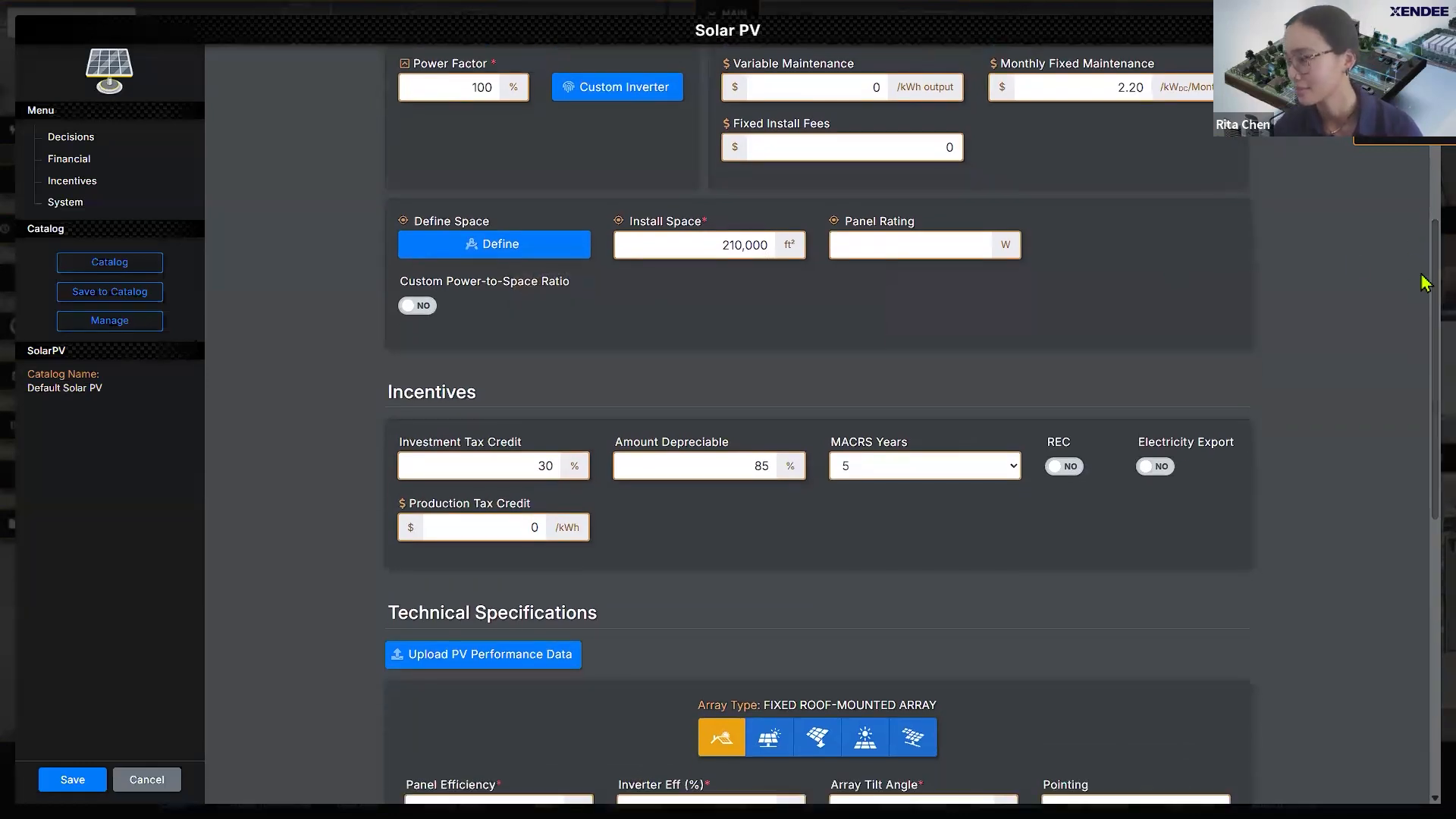
{"action": "scroll", "coordinate": [1423, 282], "scroll_direction": "down", "scroll_amount": 5}
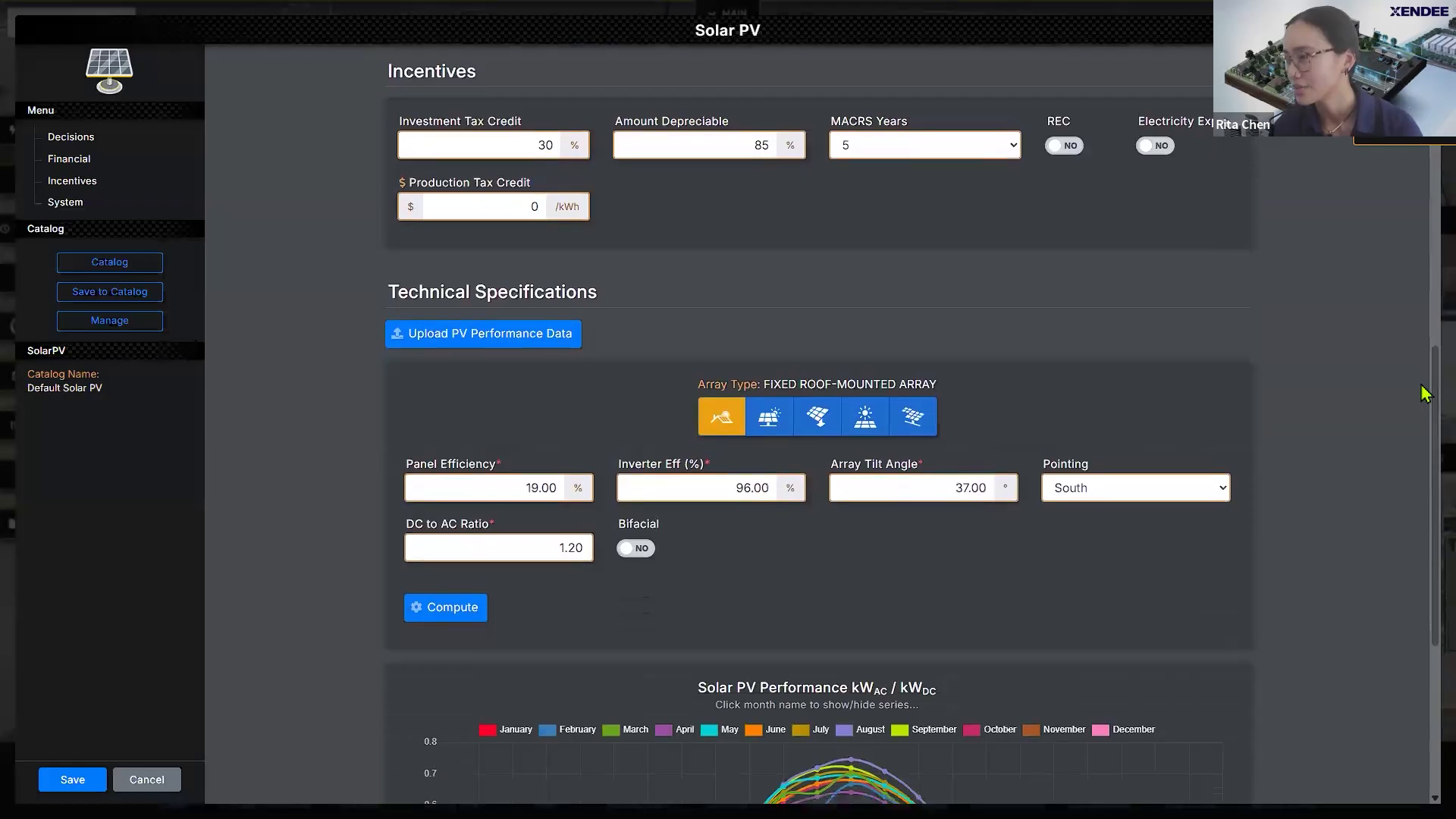
{"action": "scroll", "coordinate": [1423, 430], "scroll_direction": "down", "scroll_amount": 2}
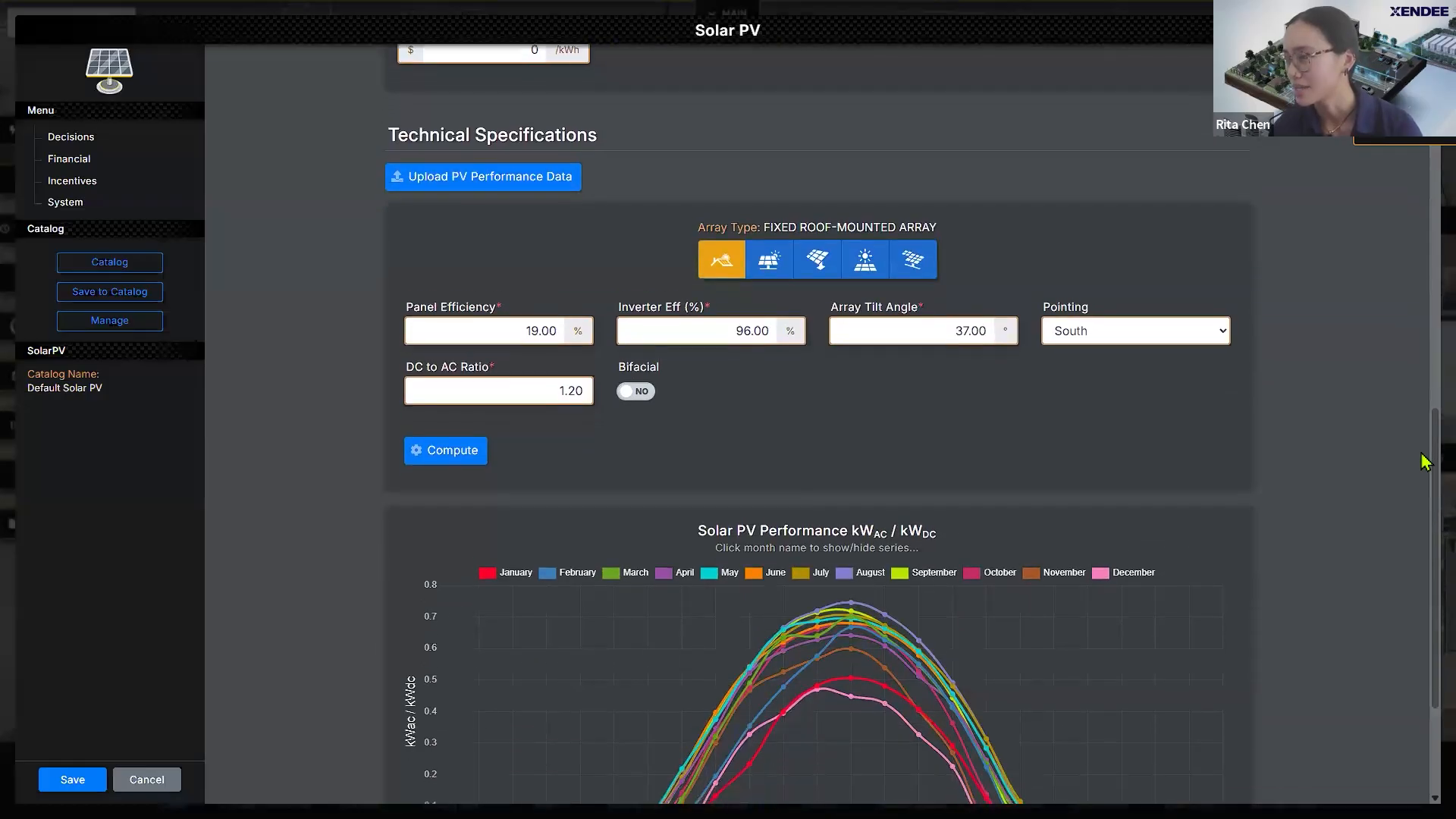
{"action": "scroll", "coordinate": [1425, 461], "scroll_direction": "down", "scroll_amount": 1}
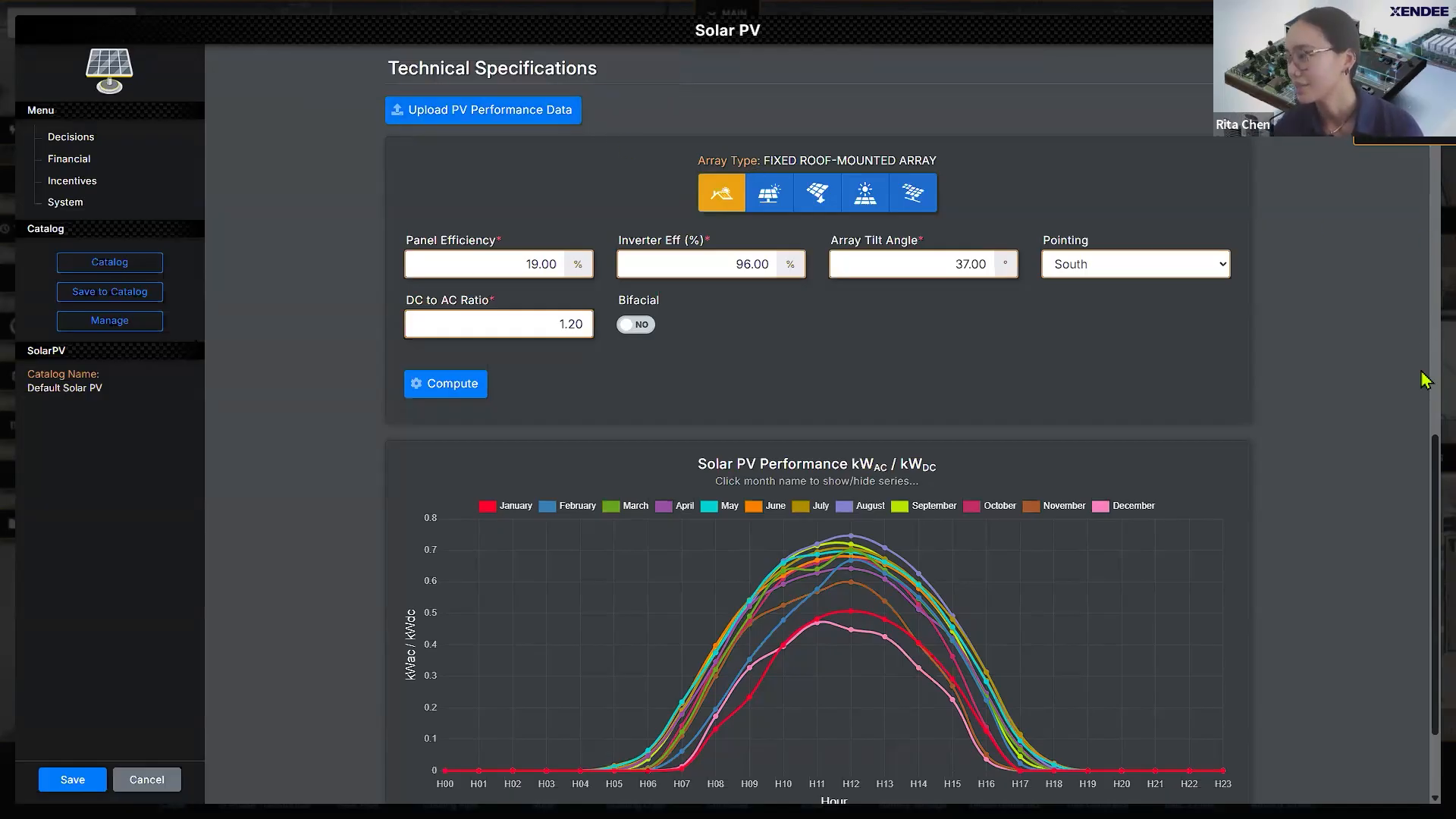
{"action": "scroll", "coordinate": [1424, 489], "scroll_direction": "down", "scroll_amount": 1}
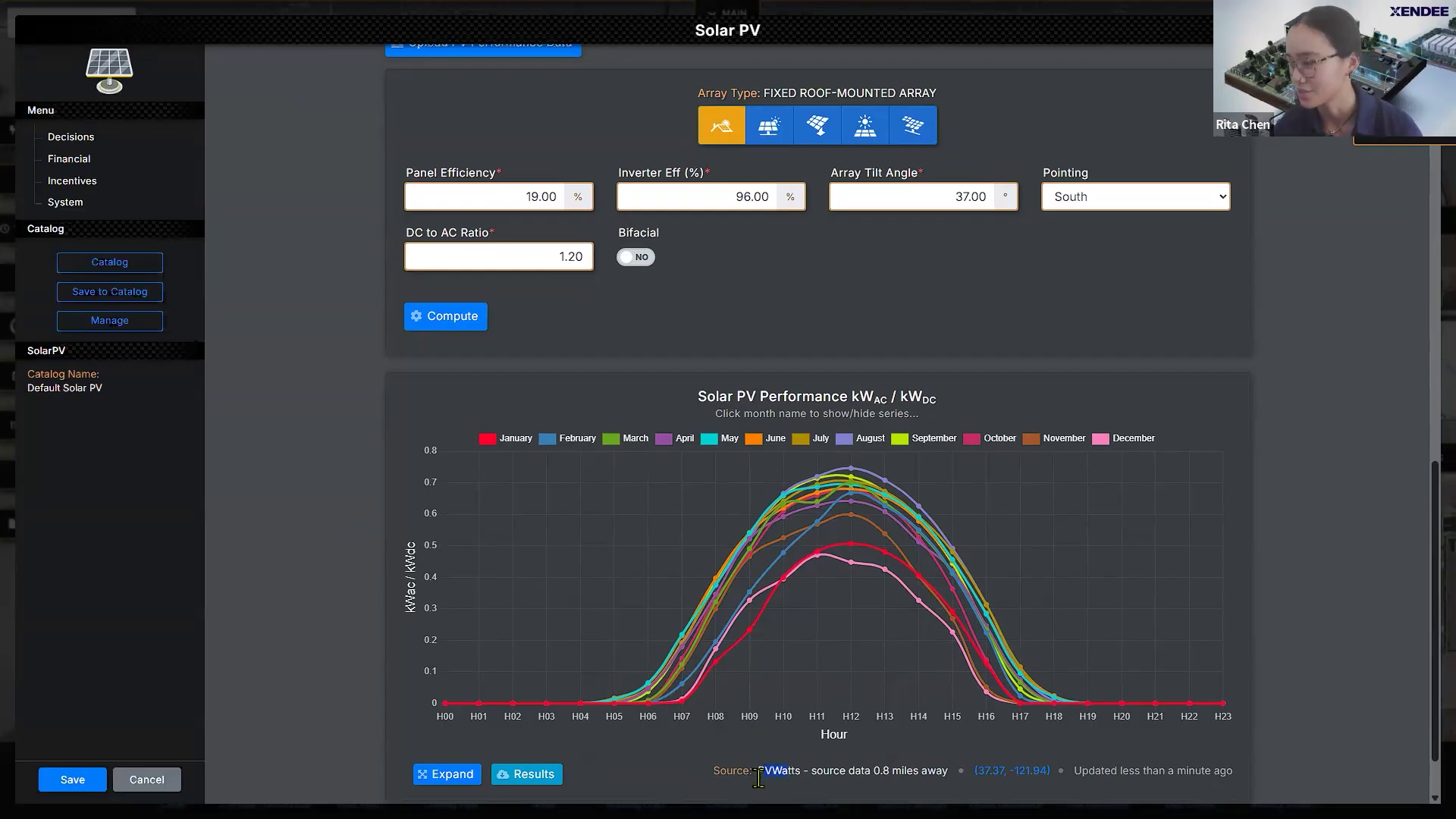
{"action": "left_click_drag", "start_coordinate": [758, 770], "coordinate": [782, 772]}
{"action": "left_click", "coordinate": [807, 788]}
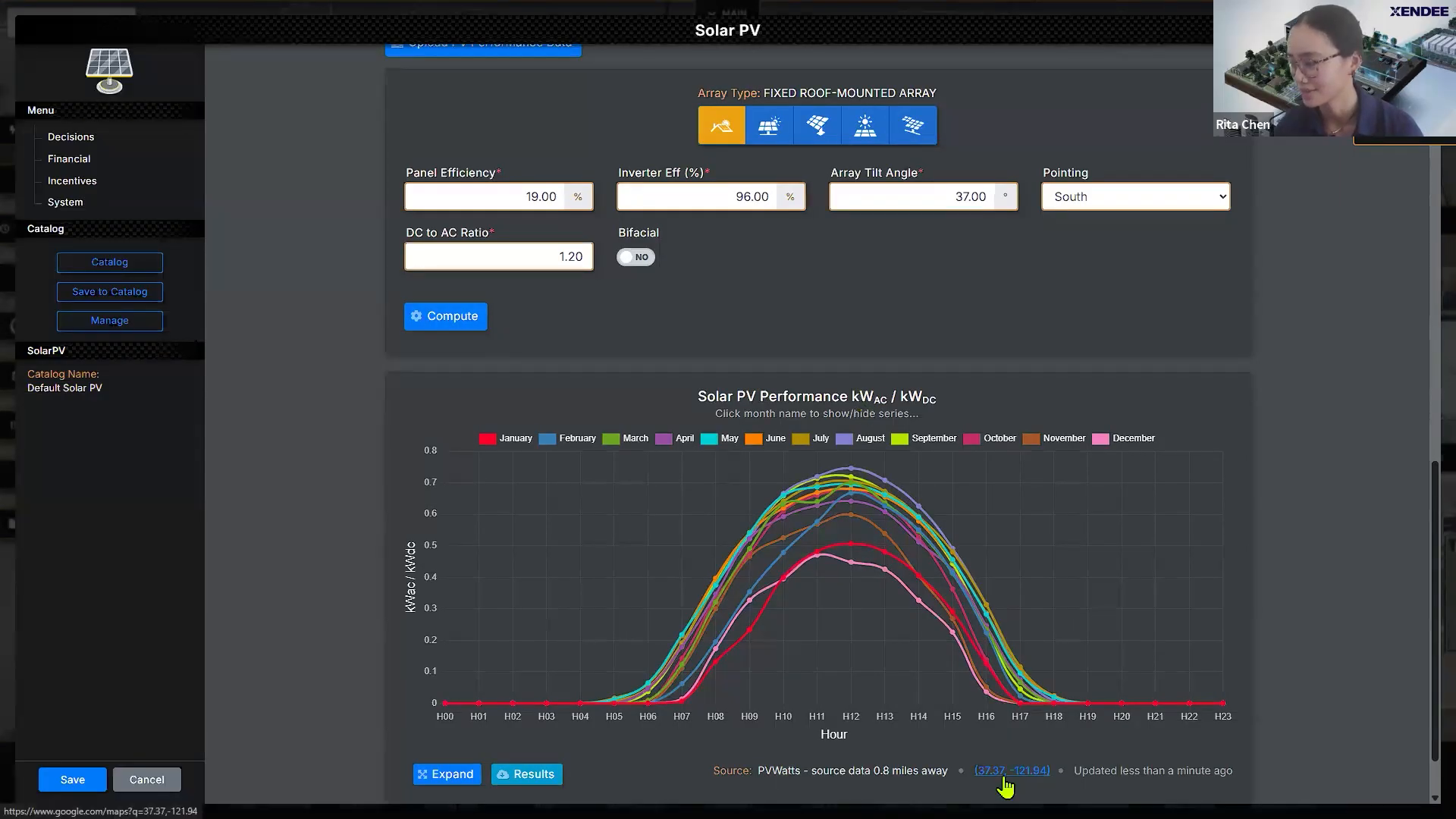
{"action": "left_click_drag", "start_coordinate": [1433, 482], "coordinate": [1426, 69]}
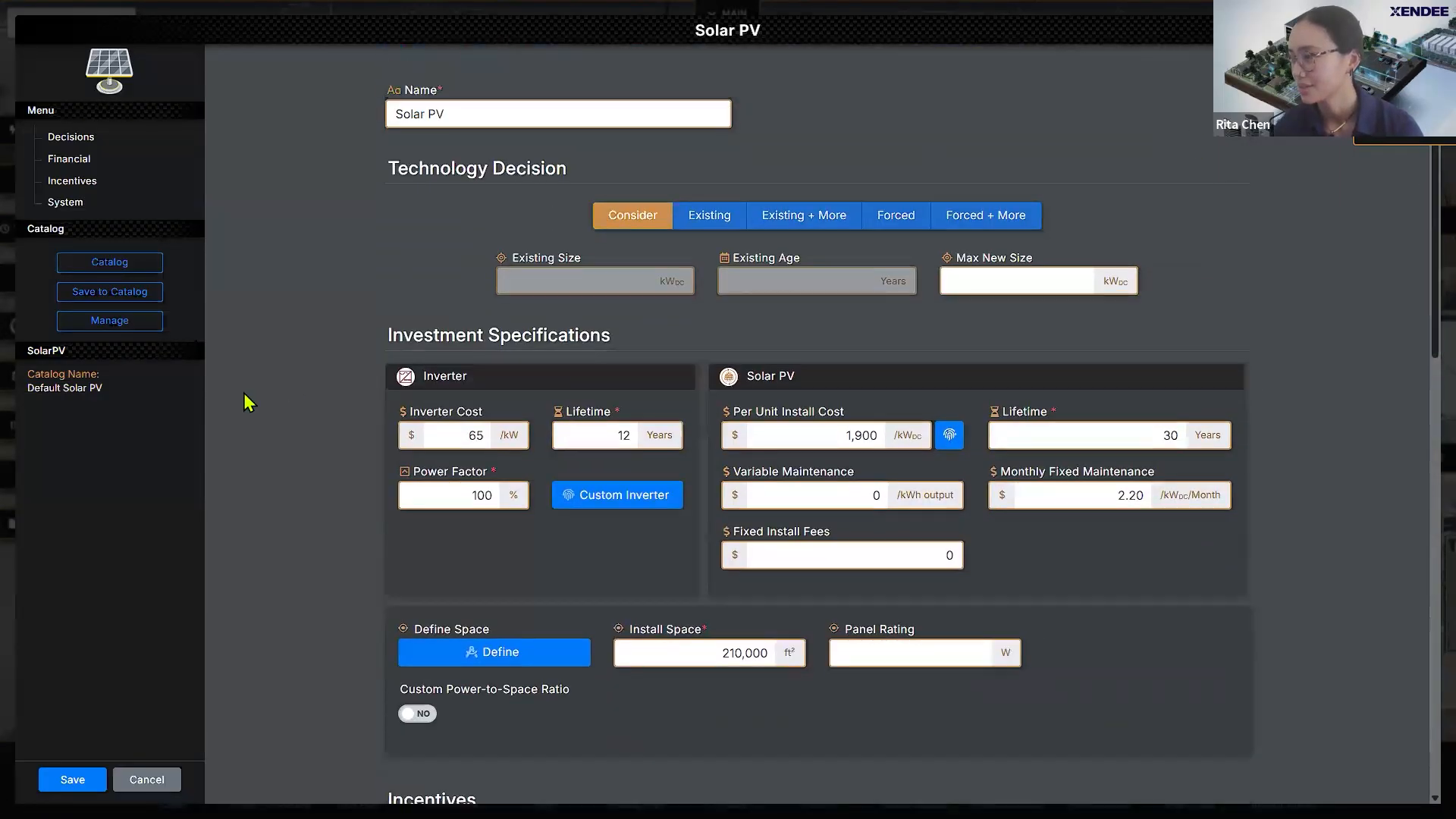
Step: Save the Solar PV system and move its symbol onto the roof just below the Medium-voltage switchgear
{"action": "left_click", "coordinate": [72, 780]}
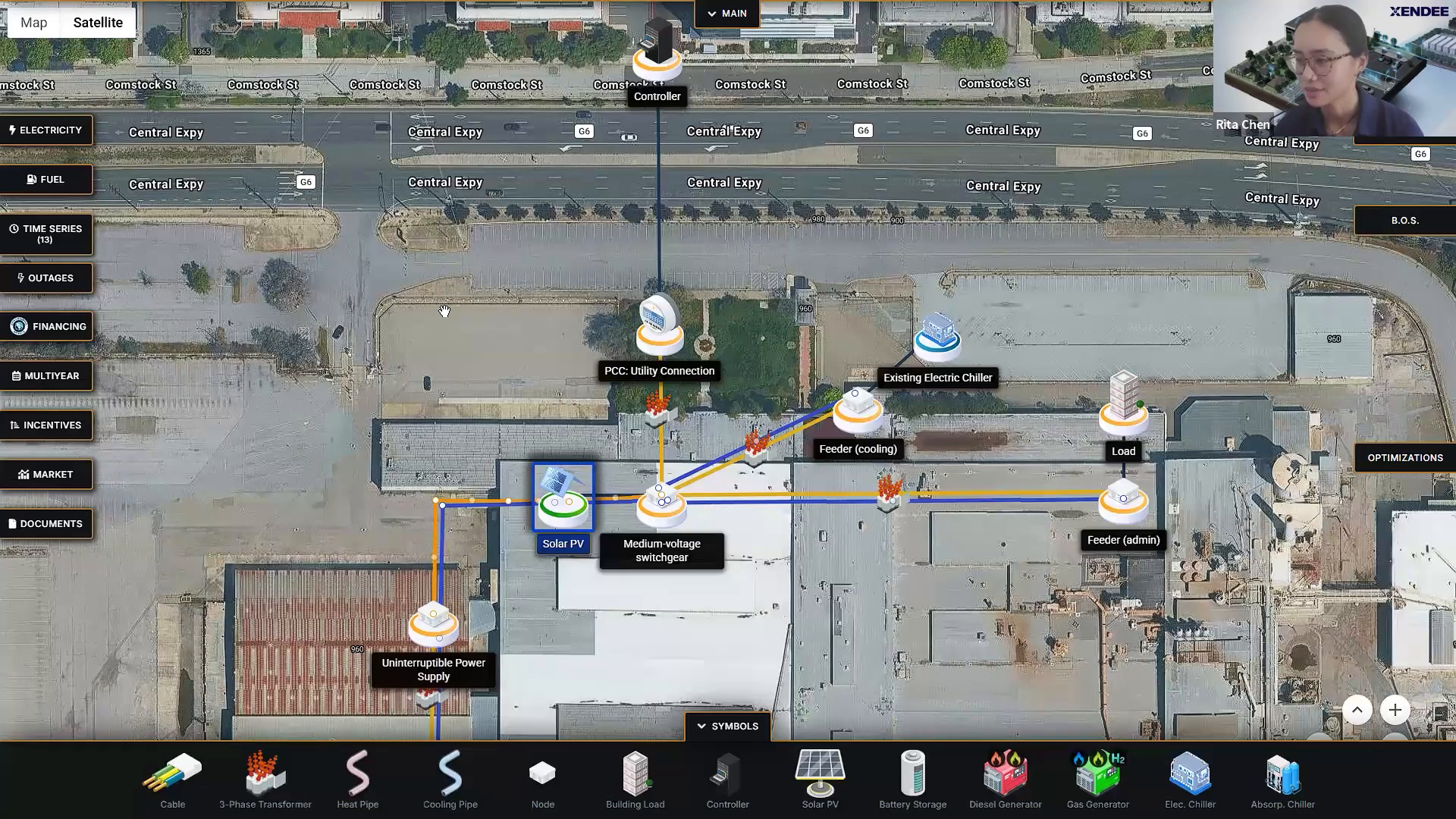
{"action": "left_click_drag", "start_coordinate": [453, 417], "coordinate": [445, 312]}
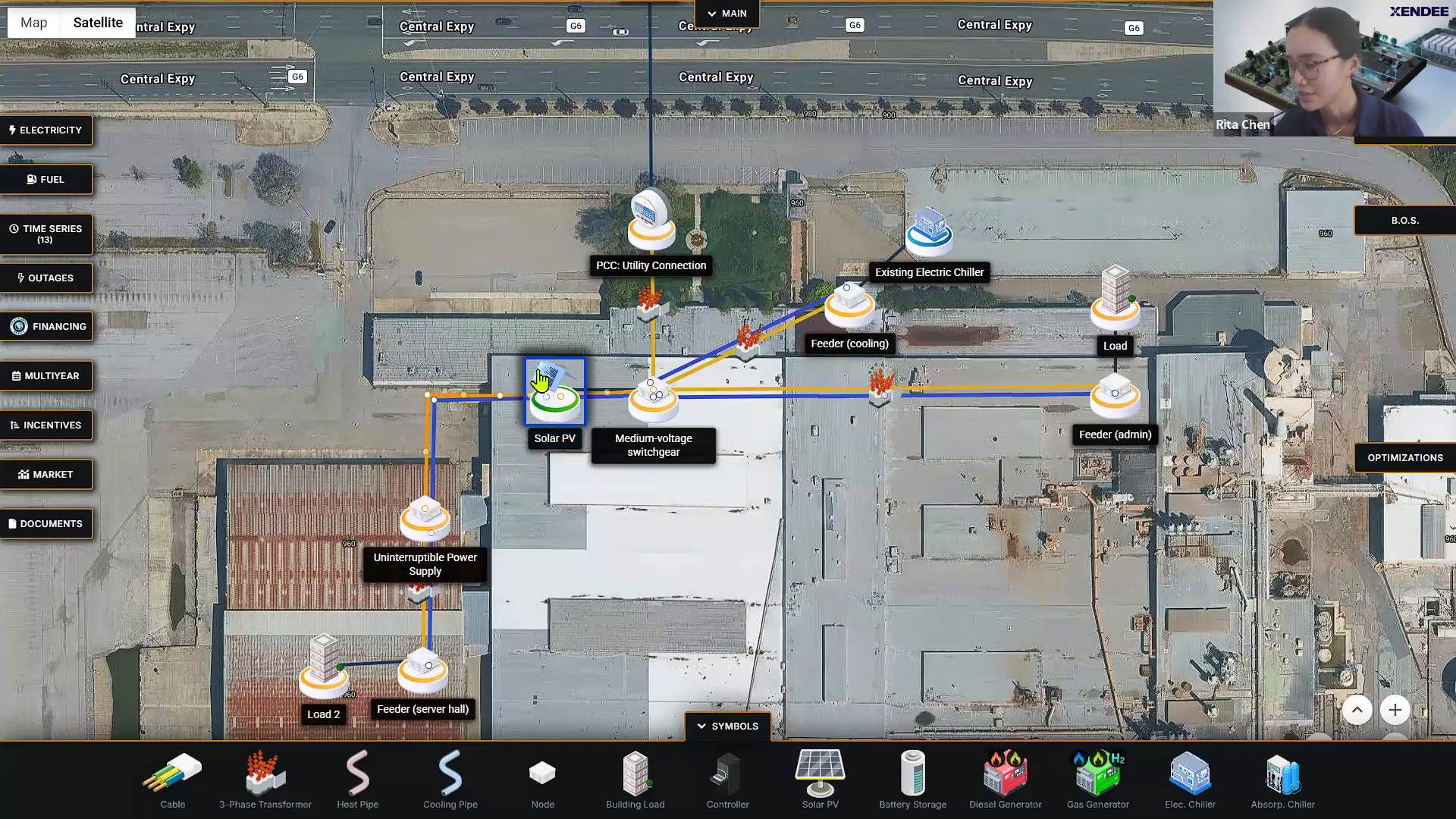
{"action": "left_click_drag", "start_coordinate": [554, 406], "coordinate": [613, 524]}
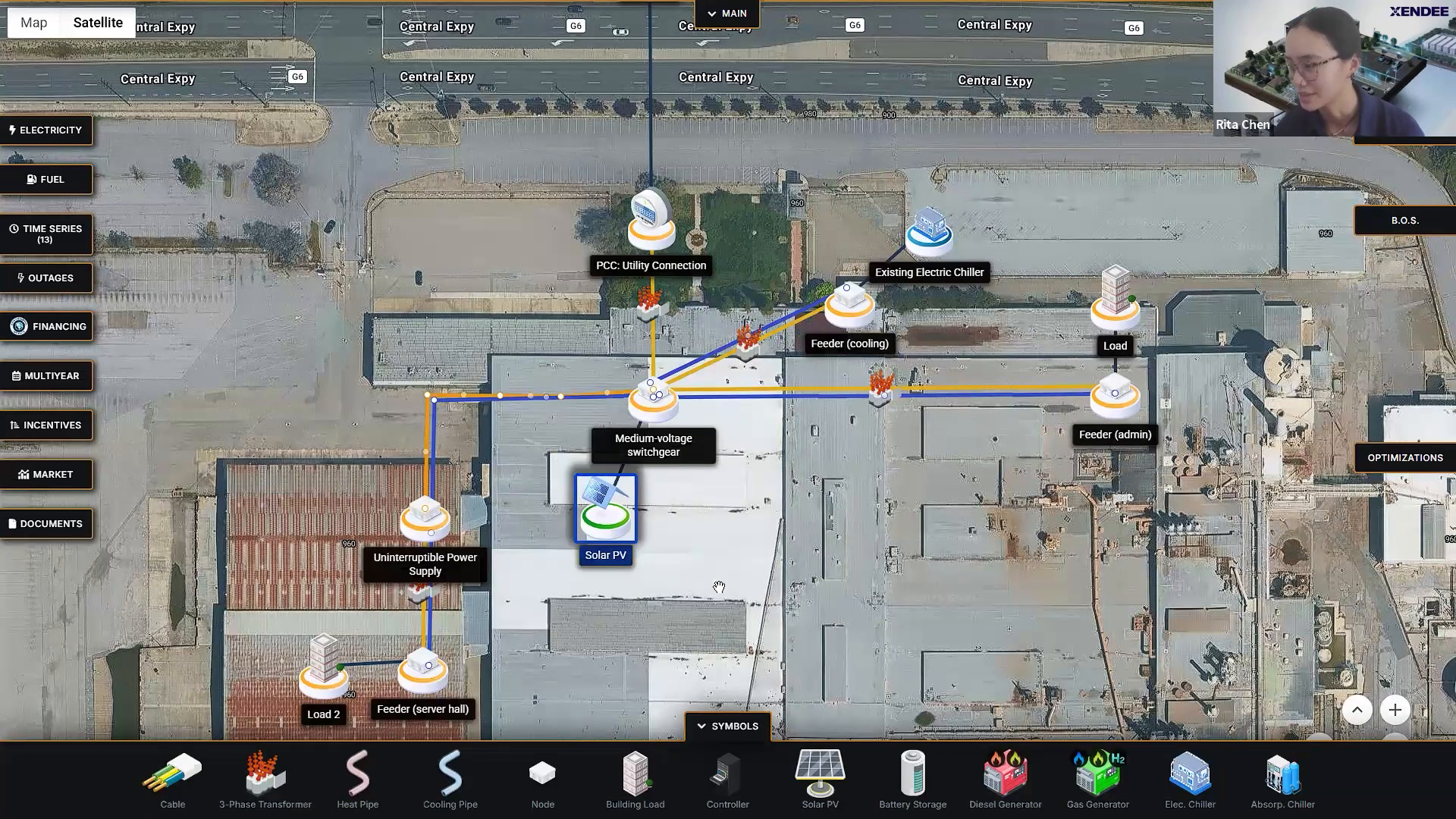
Step: Add a gas generator to the Medium-voltage switchgear node
{"action": "left_click_drag", "start_coordinate": [706, 486], "coordinate": [694, 390]}
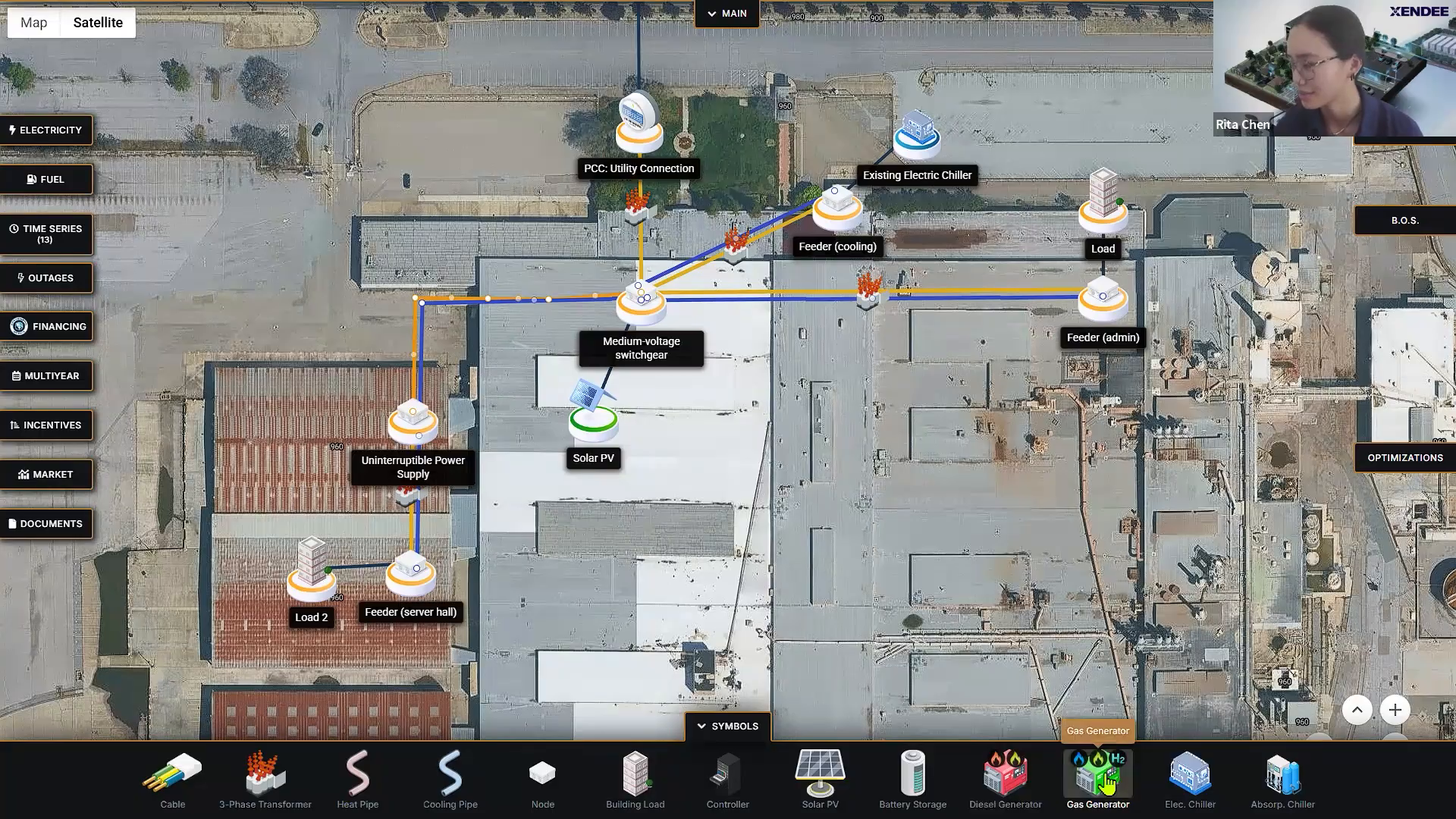
{"action": "left_click_drag", "start_coordinate": [1102, 775], "coordinate": [455, 354]}
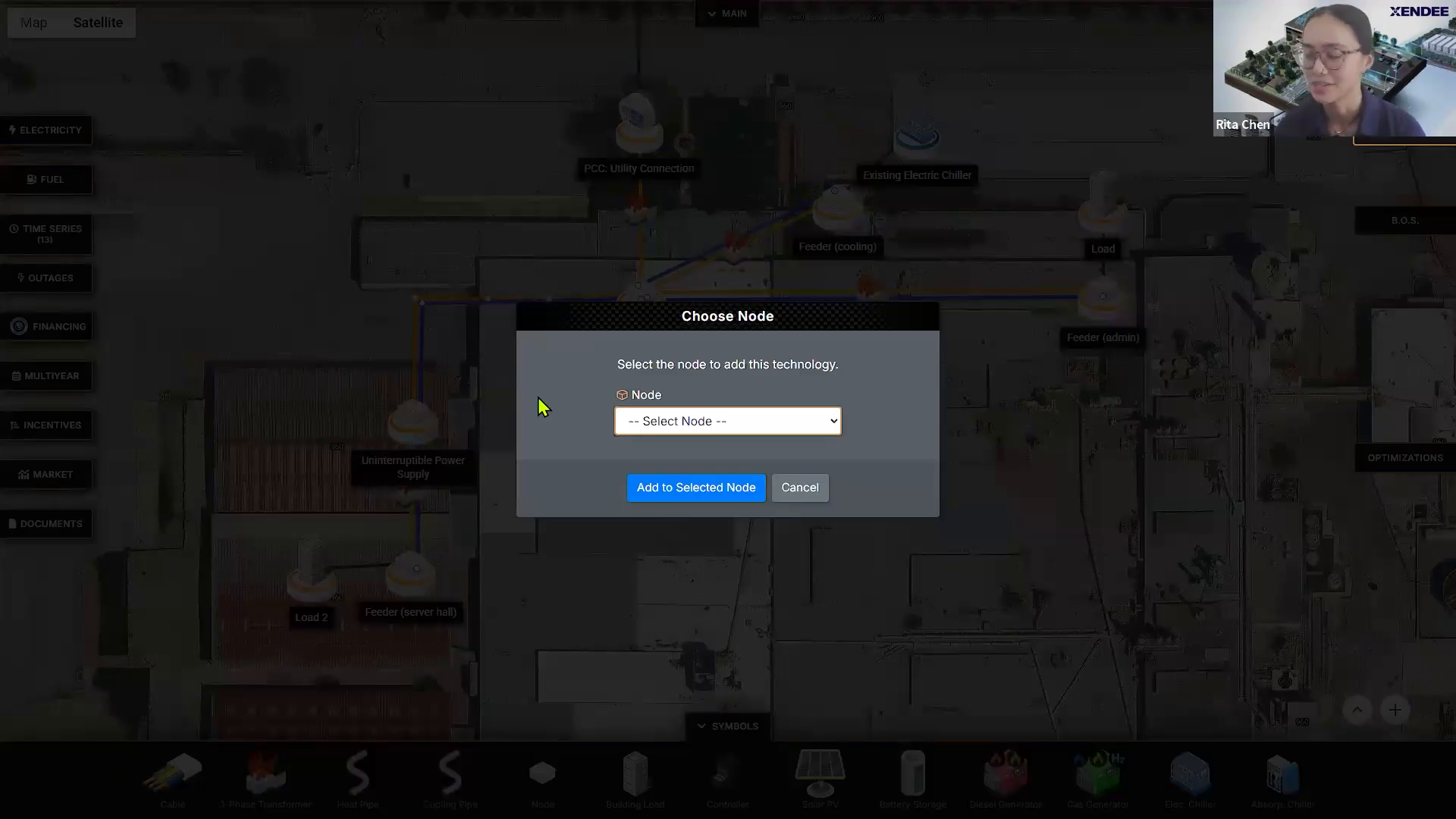
{"action": "left_click", "coordinate": [692, 430]}
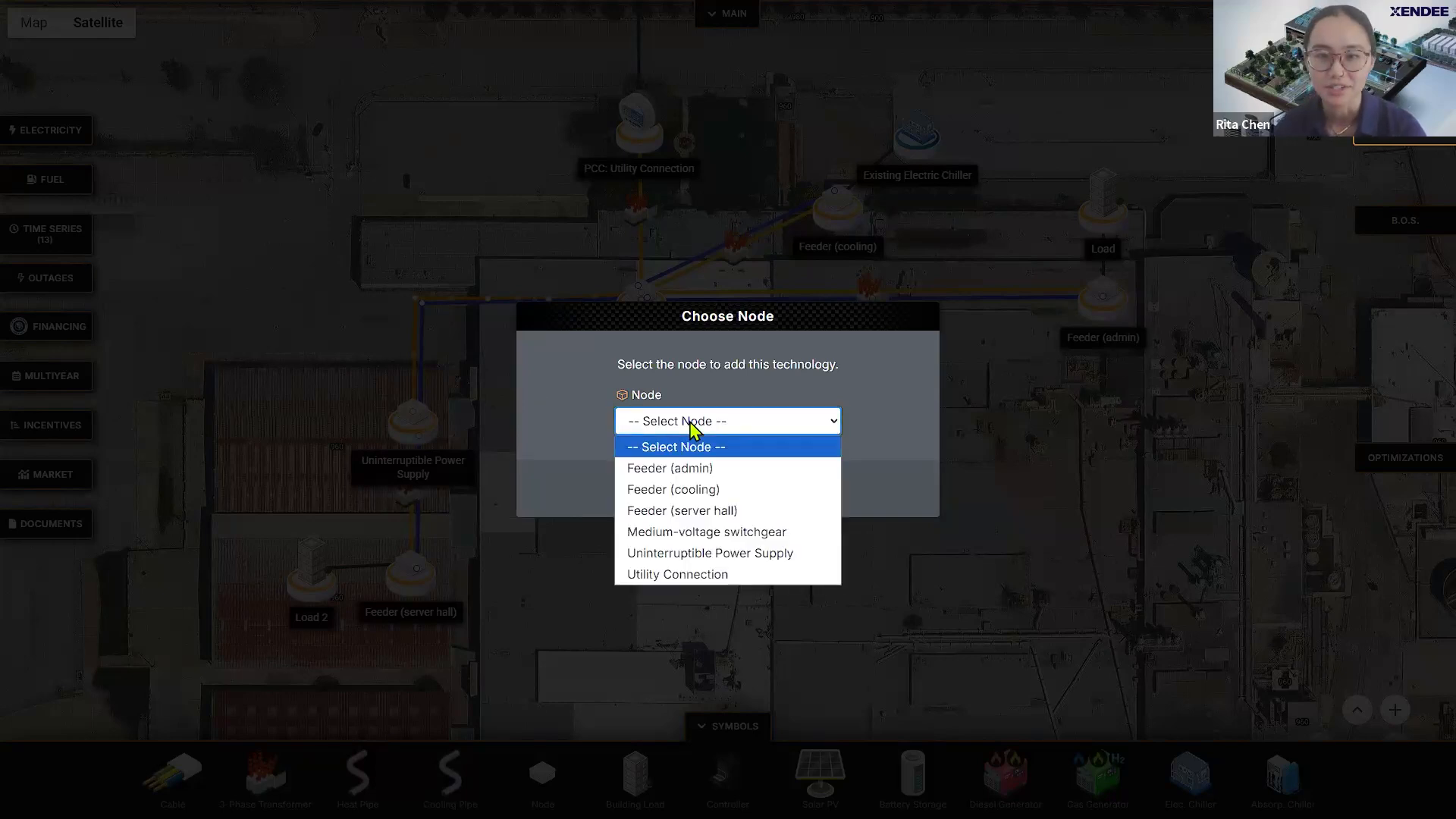
{"action": "left_click", "coordinate": [693, 532]}
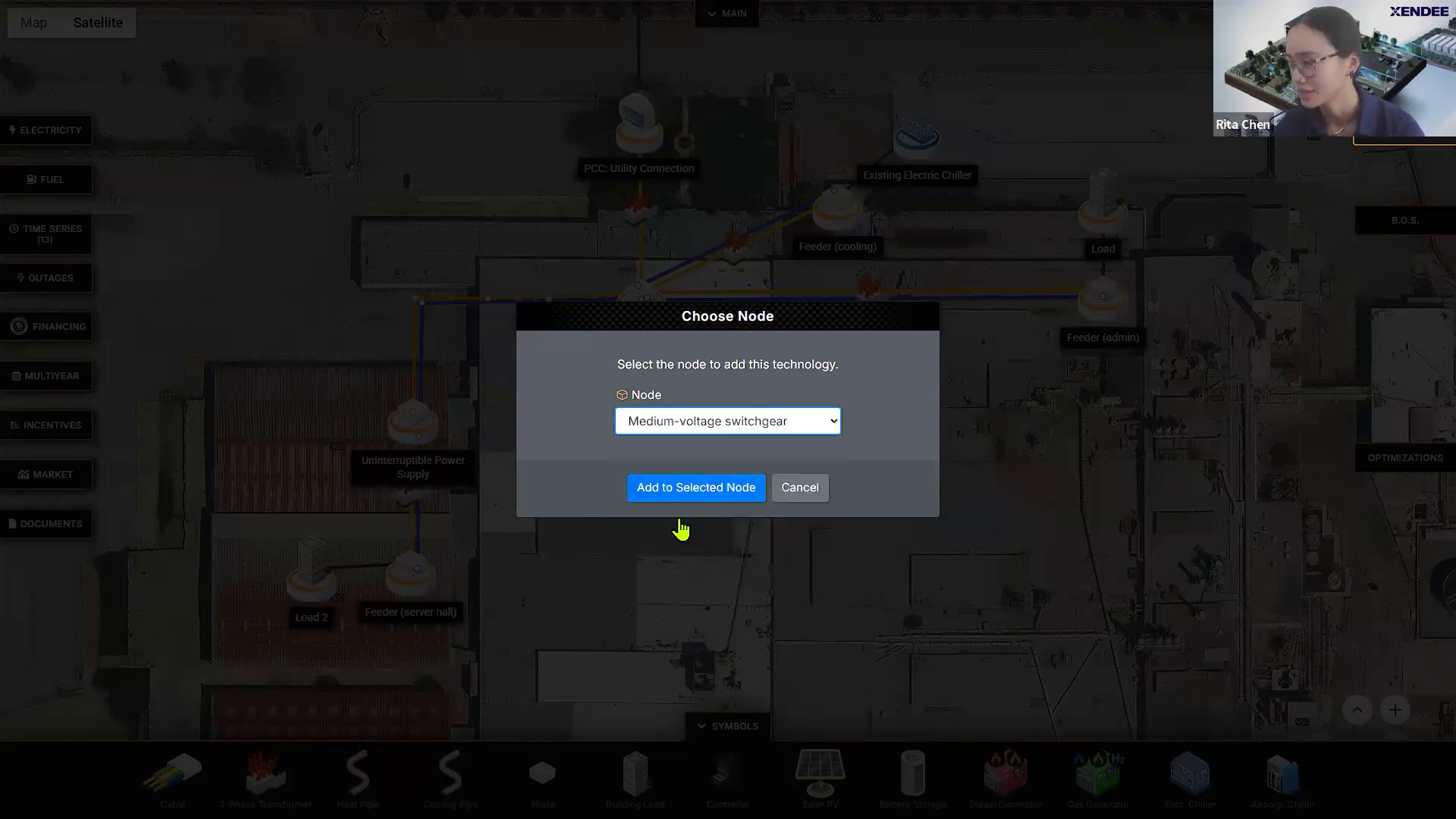
{"action": "left_click", "coordinate": [657, 497]}
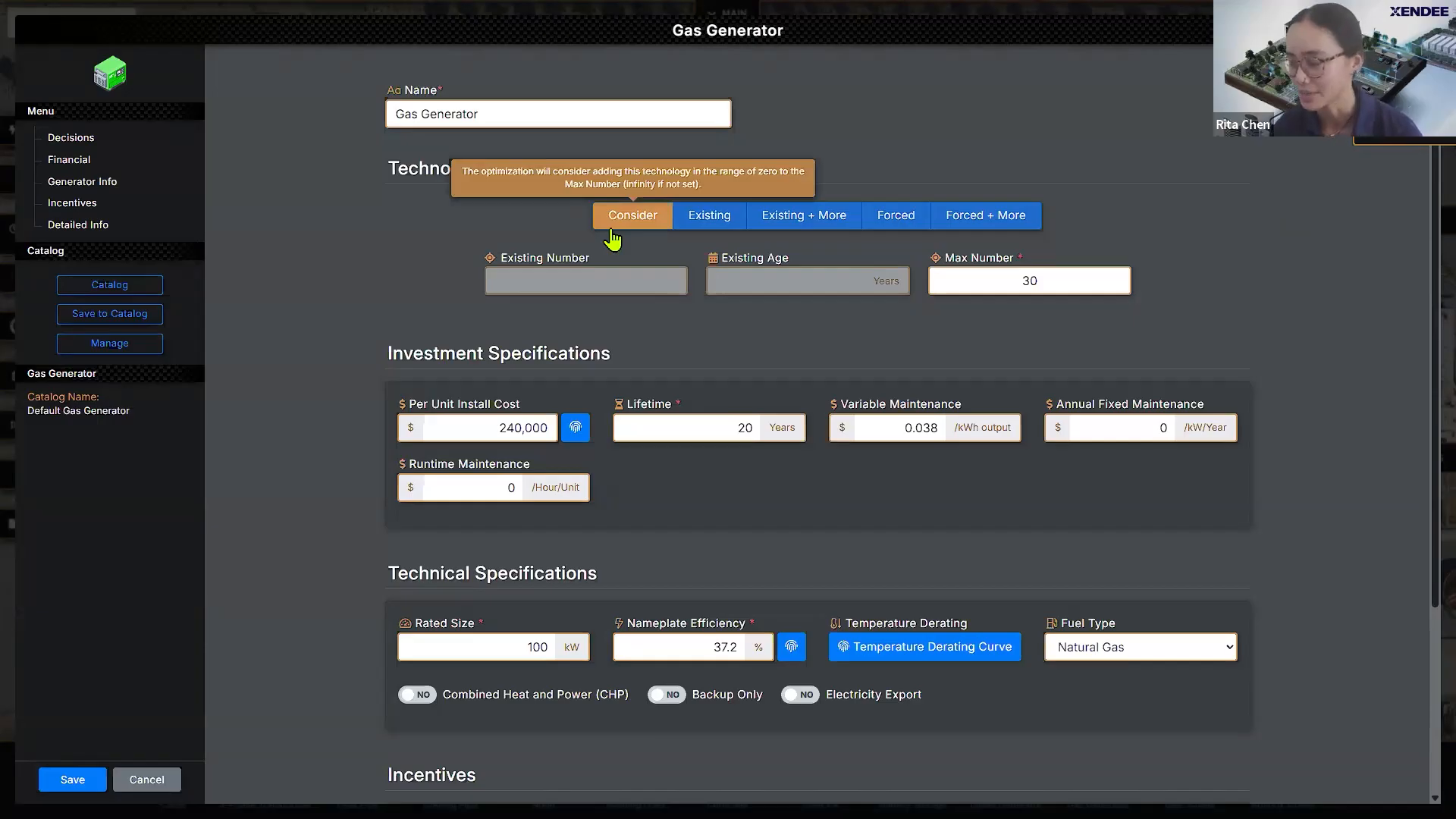
Step: Set the gas generator's maximum number to 10 and load the Training Gas Generator details from My Catalog
{"action": "left_click", "coordinate": [1054, 283]}
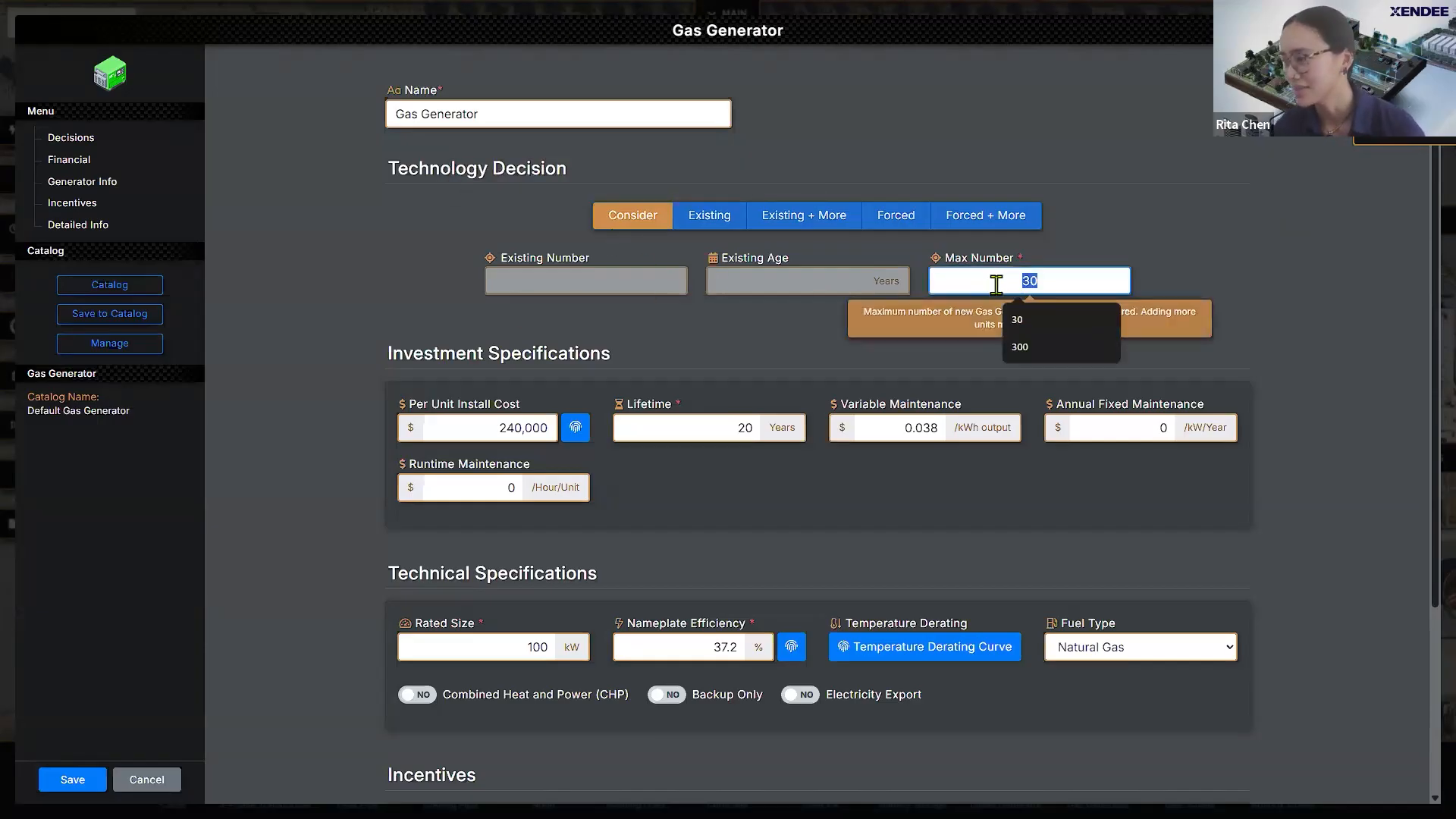
{"action": "type", "text": "10"}
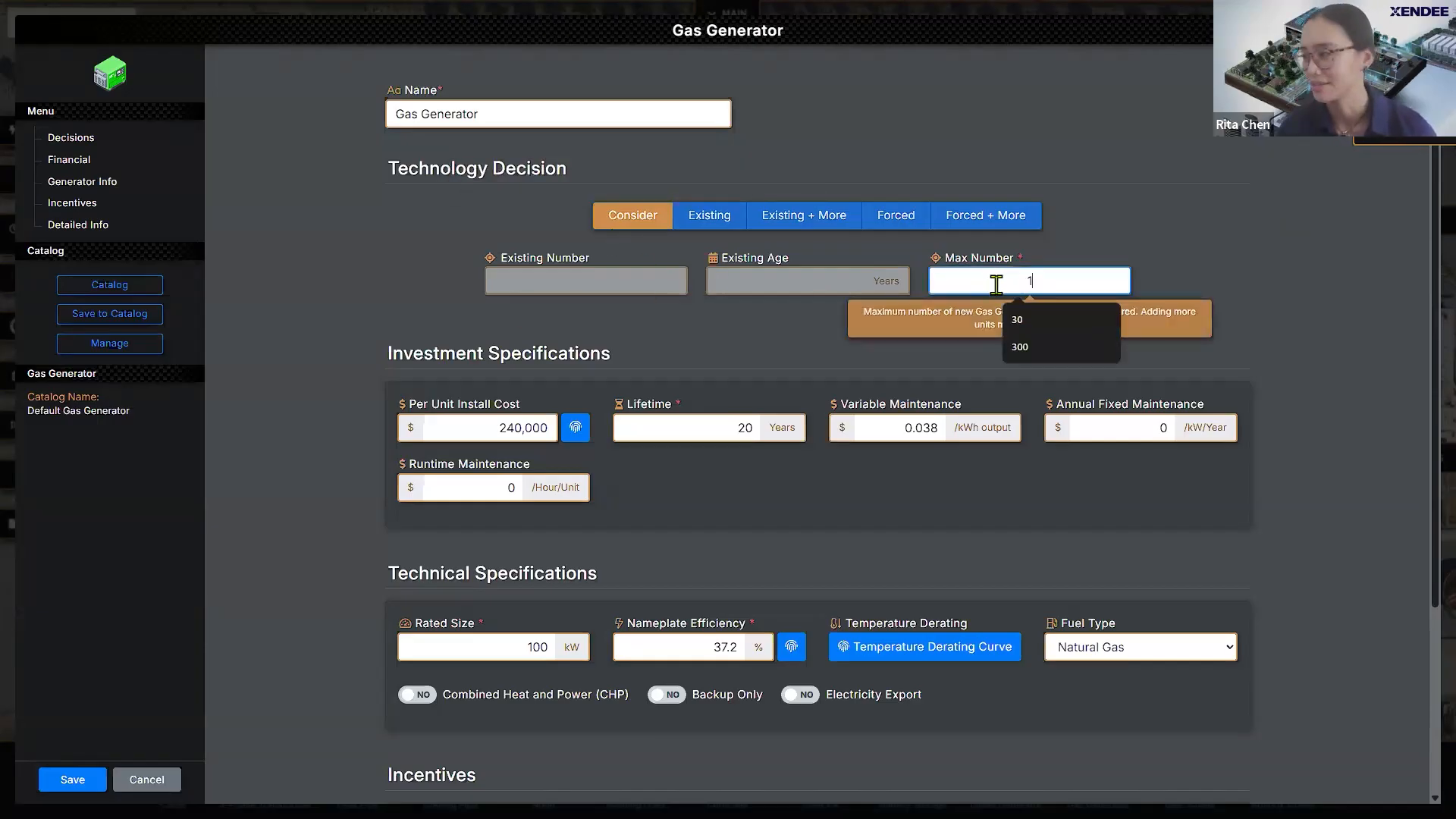
{"action": "left_click", "coordinate": [1299, 281]}
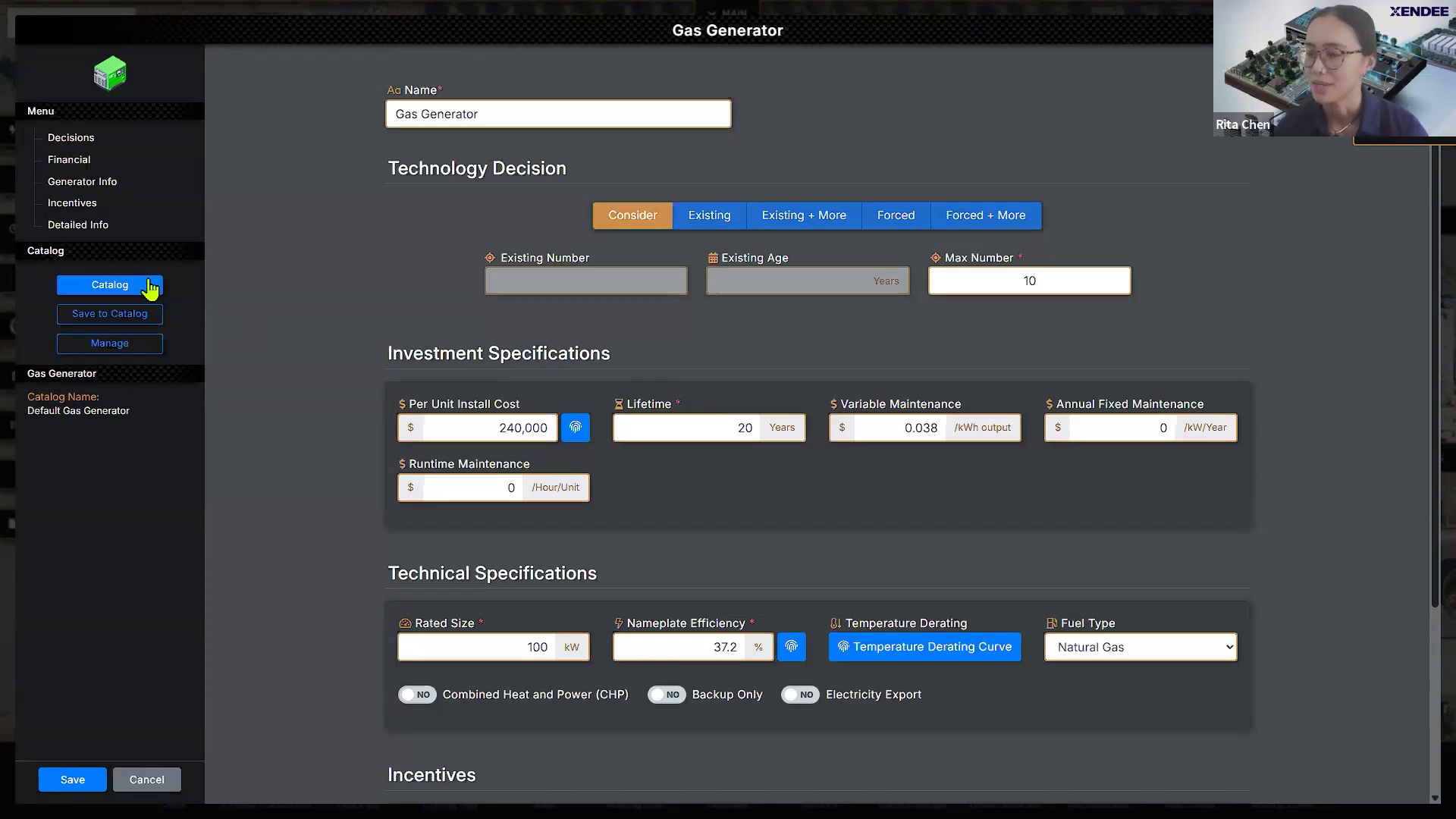
{"action": "left_click", "coordinate": [120, 288]}
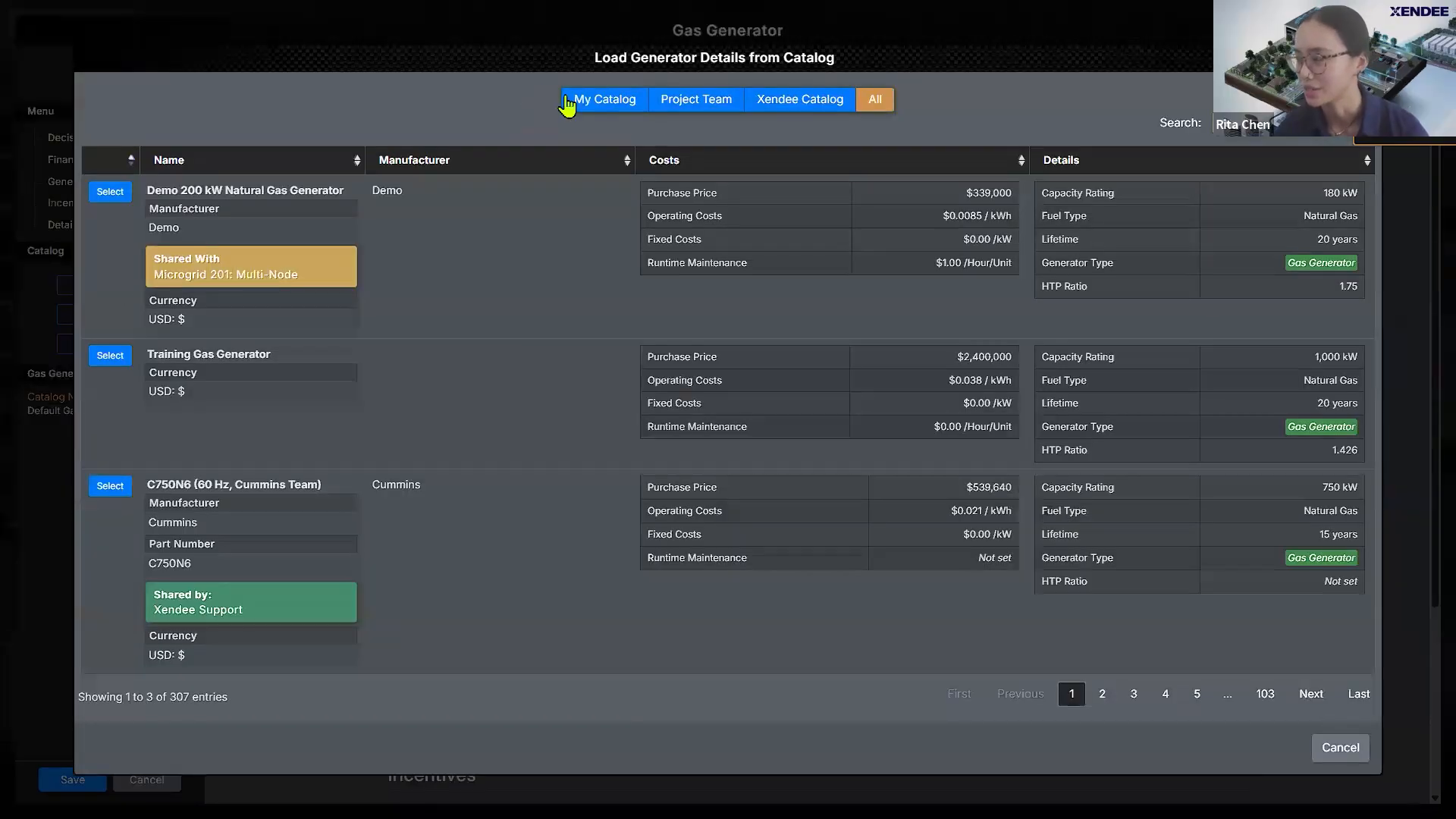
{"action": "left_click", "coordinate": [631, 106]}
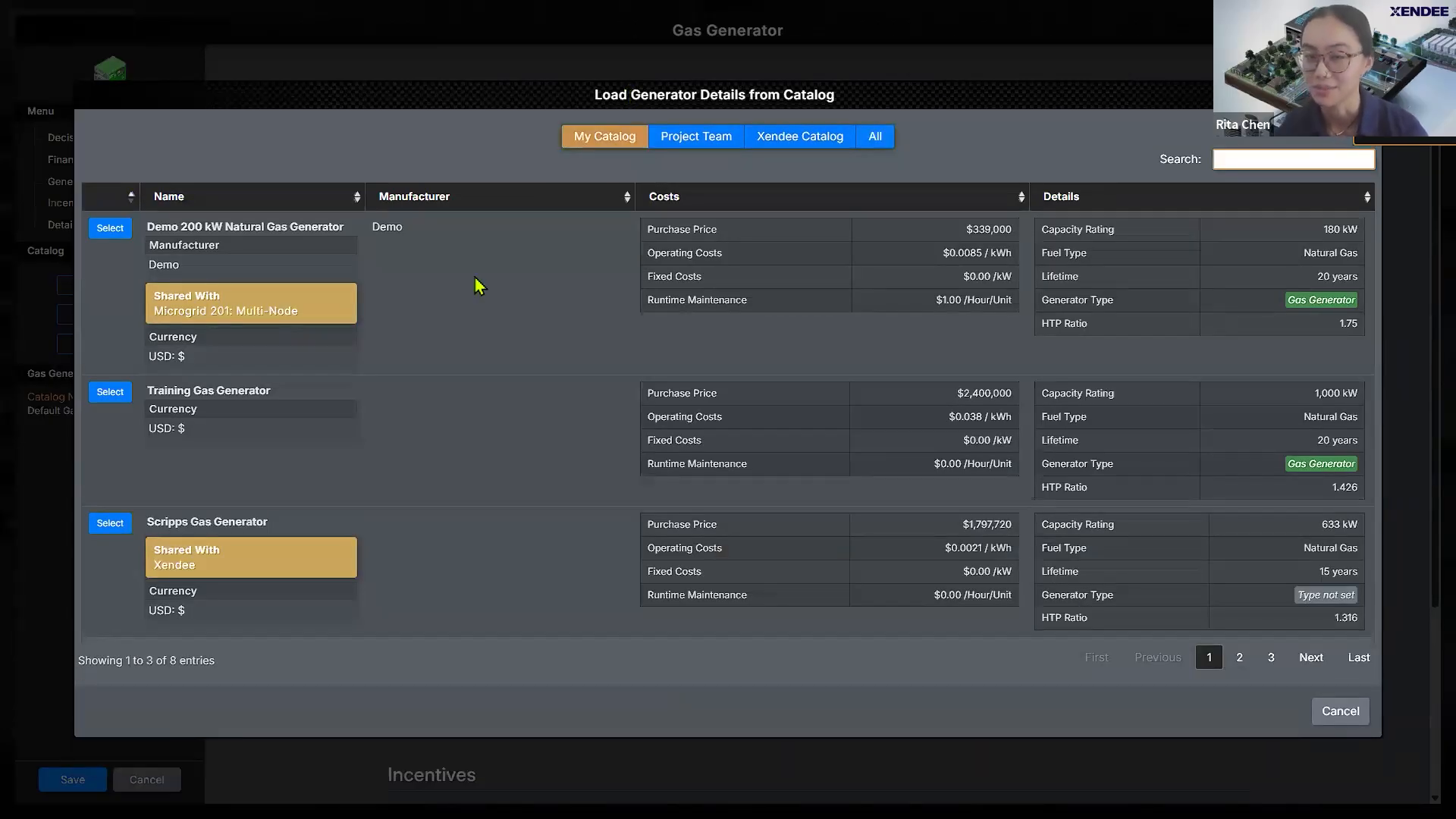
{"action": "left_click", "coordinate": [110, 393]}
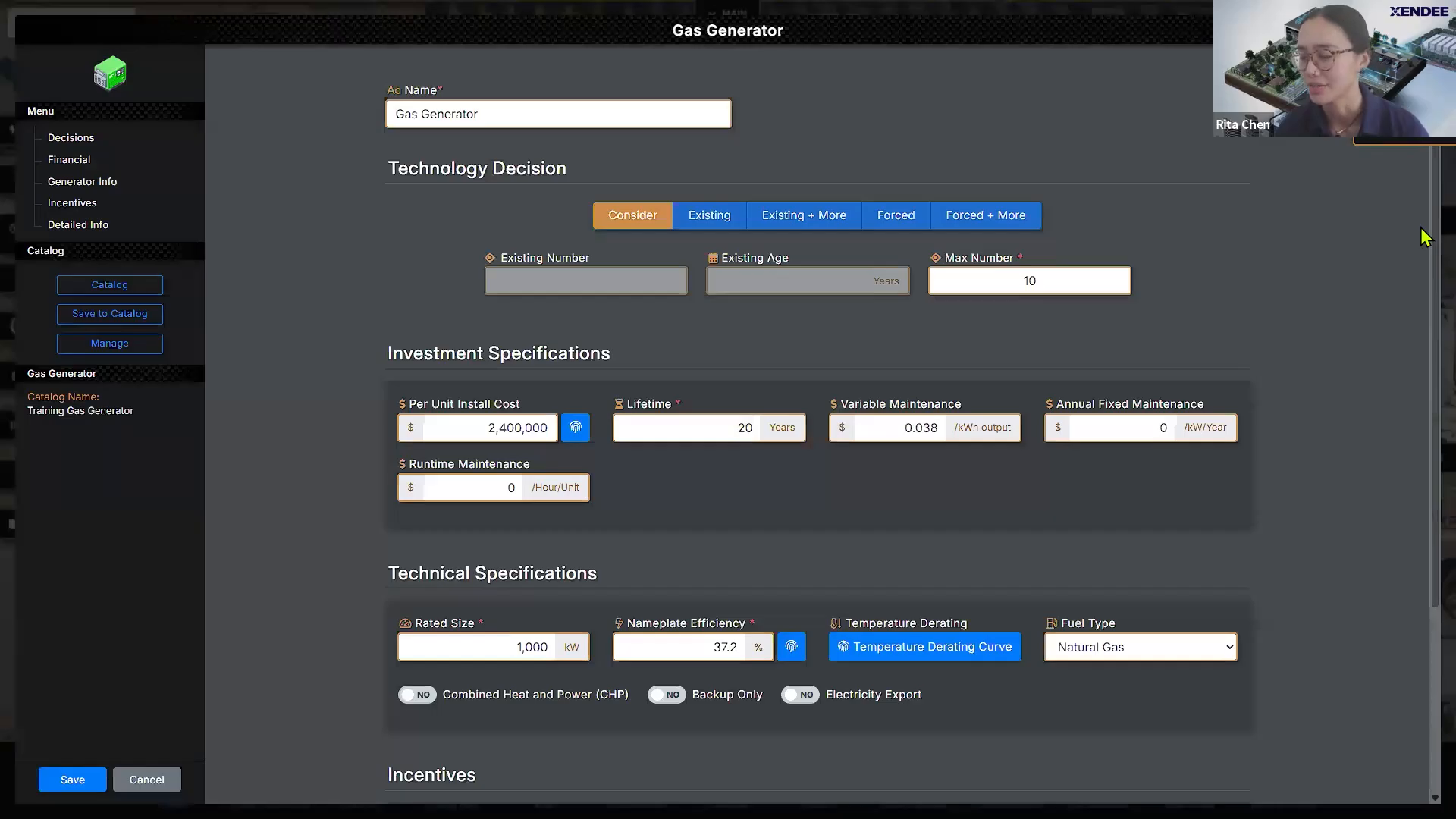
Step: Enable Combined Heat and Power (CHP) in the gas generator's technical specifications and save the generator
{"action": "left_click_drag", "start_coordinate": [1423, 250], "coordinate": [1422, 424]}
{"action": "left_click", "coordinate": [1273, 516]}
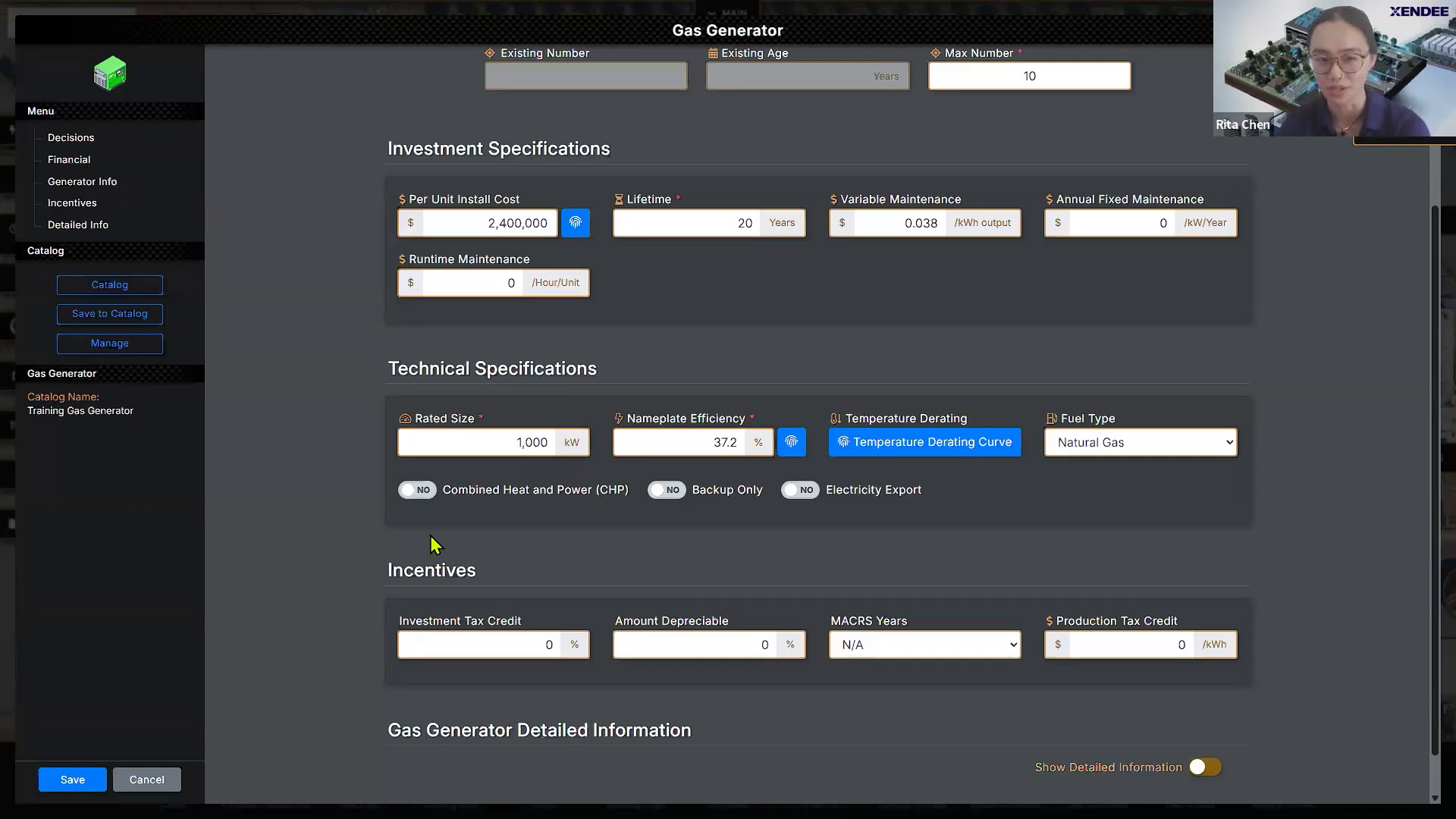
{"action": "left_click", "coordinate": [429, 485]}
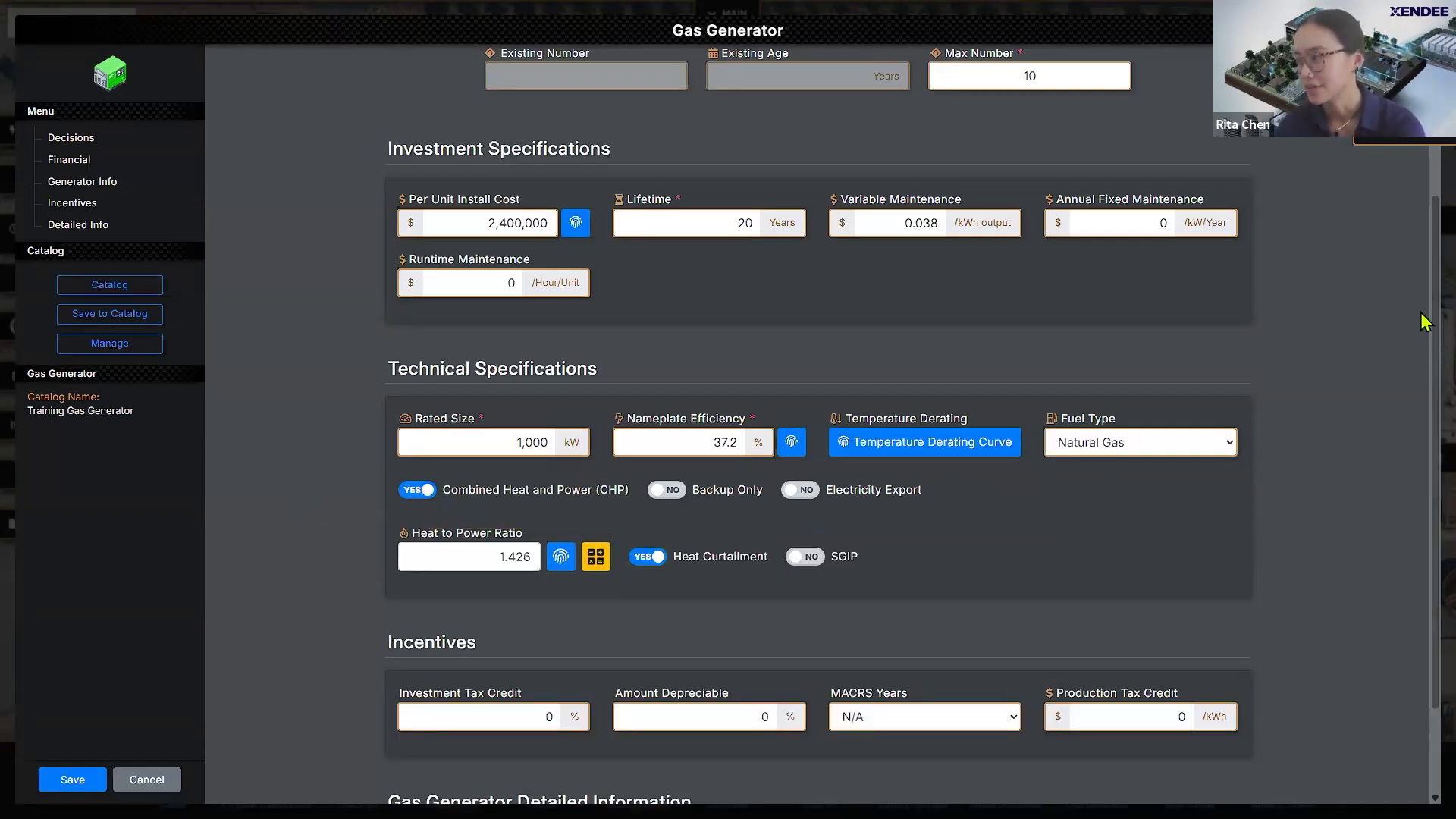
{"action": "scroll", "coordinate": [1423, 319], "scroll_direction": "down", "scroll_amount": 2}
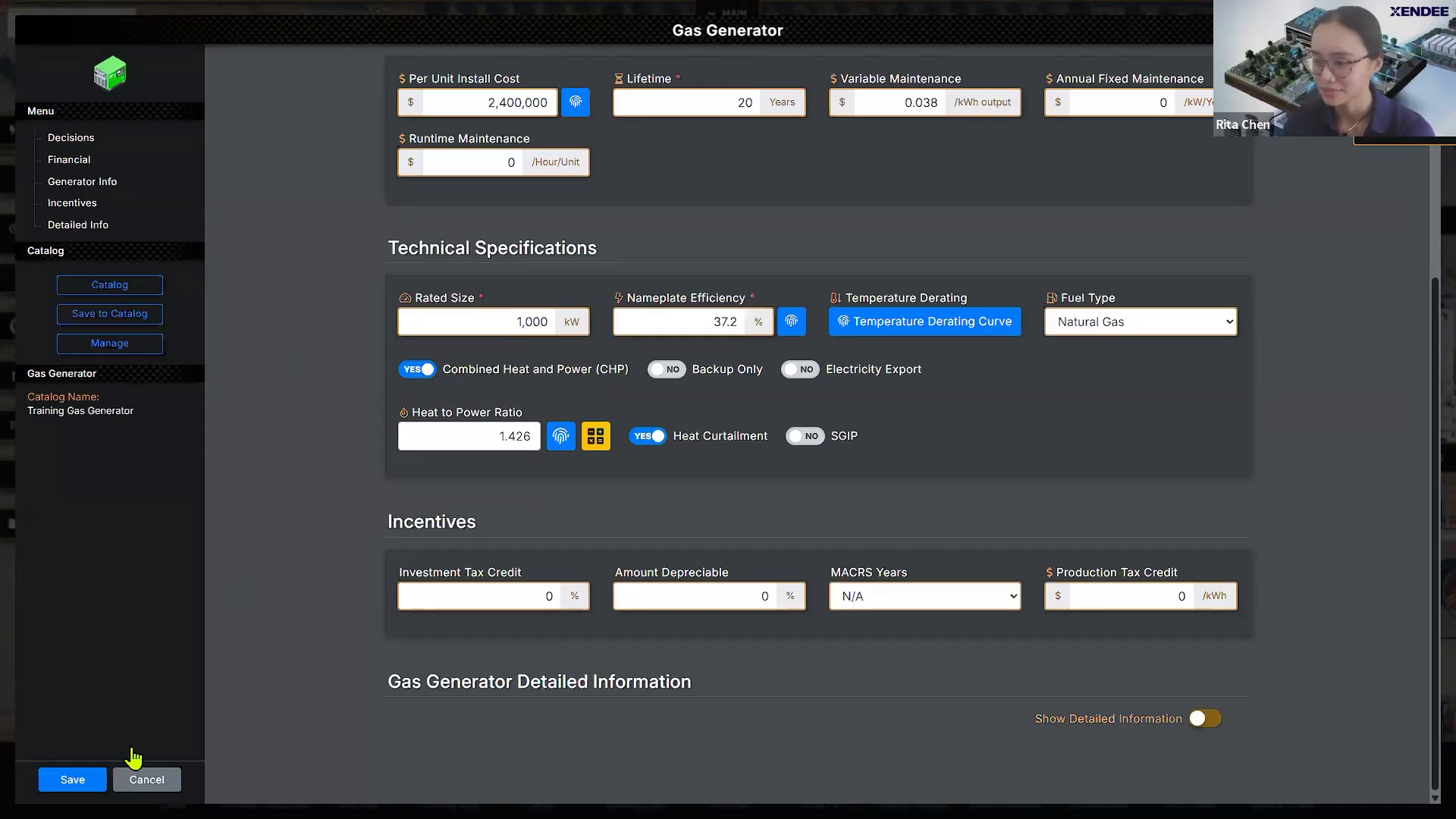
{"action": "left_click", "coordinate": [101, 781]}
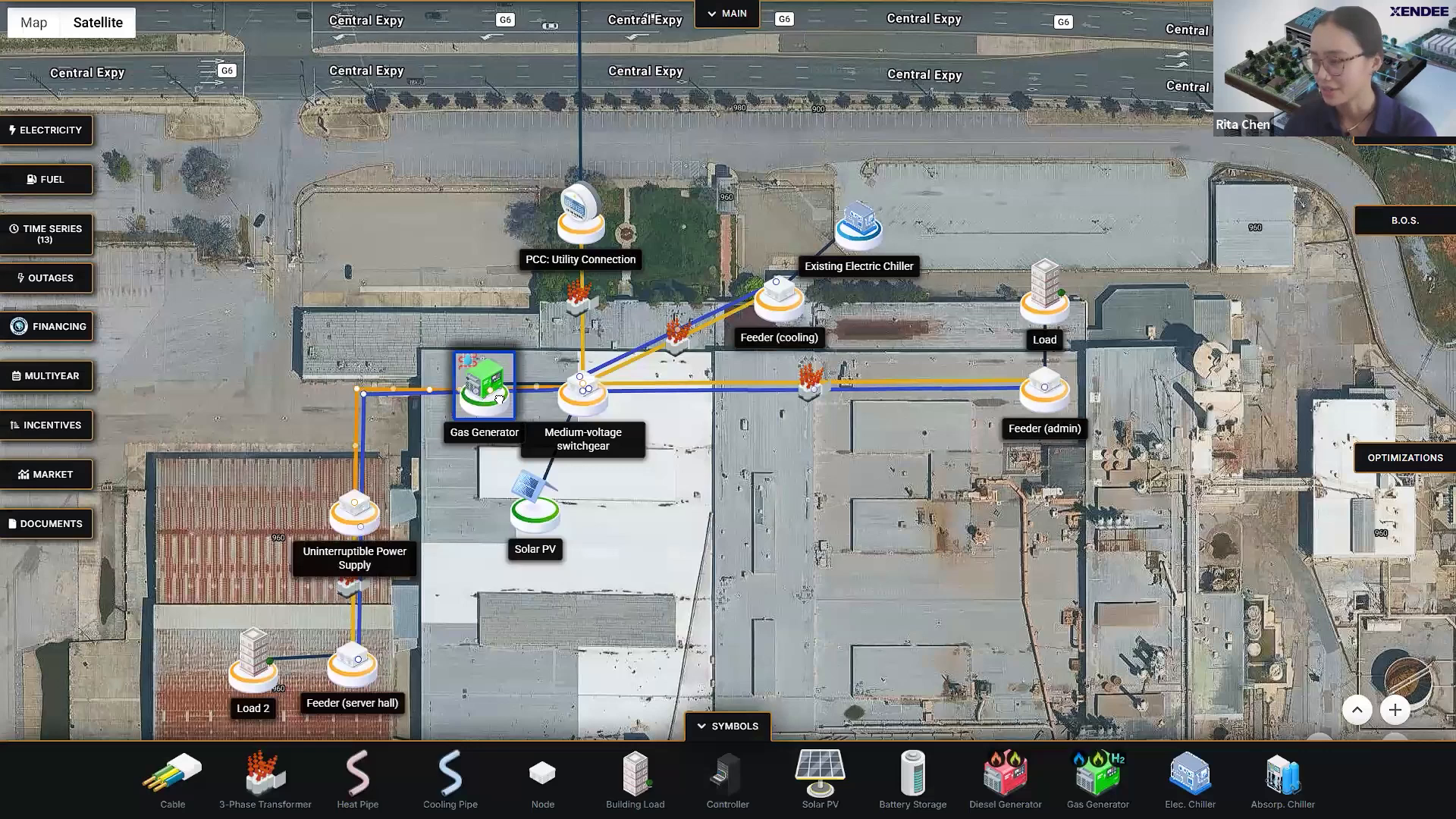
Step: Move the Gas Generator symbol onto the white roof, to the right of Solar PV and below the Medium-voltage switchgear
{"action": "left_click_drag", "start_coordinate": [494, 397], "coordinate": [702, 515]}
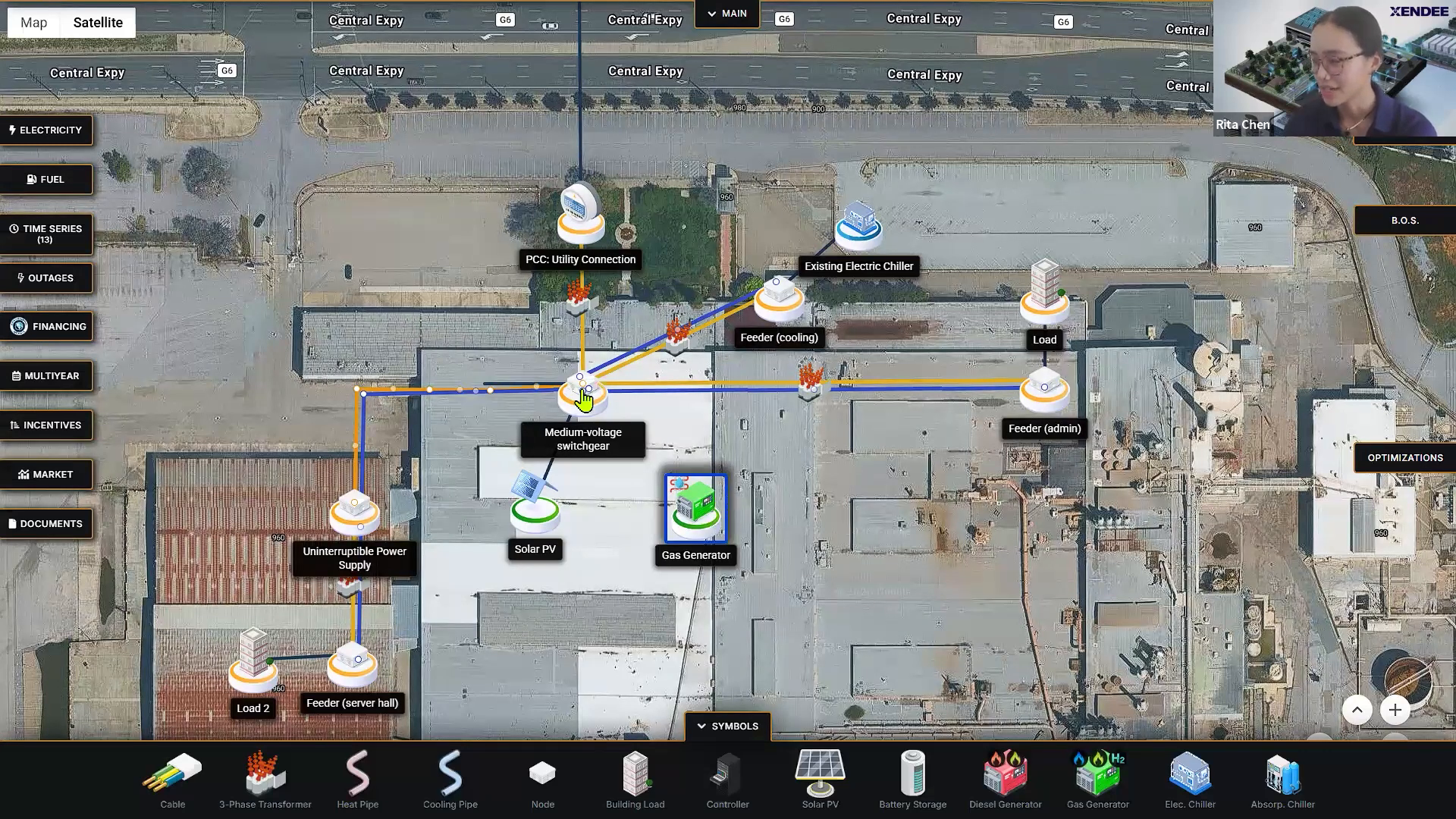
{"action": "left_click_drag", "start_coordinate": [688, 484], "coordinate": [650, 447]}
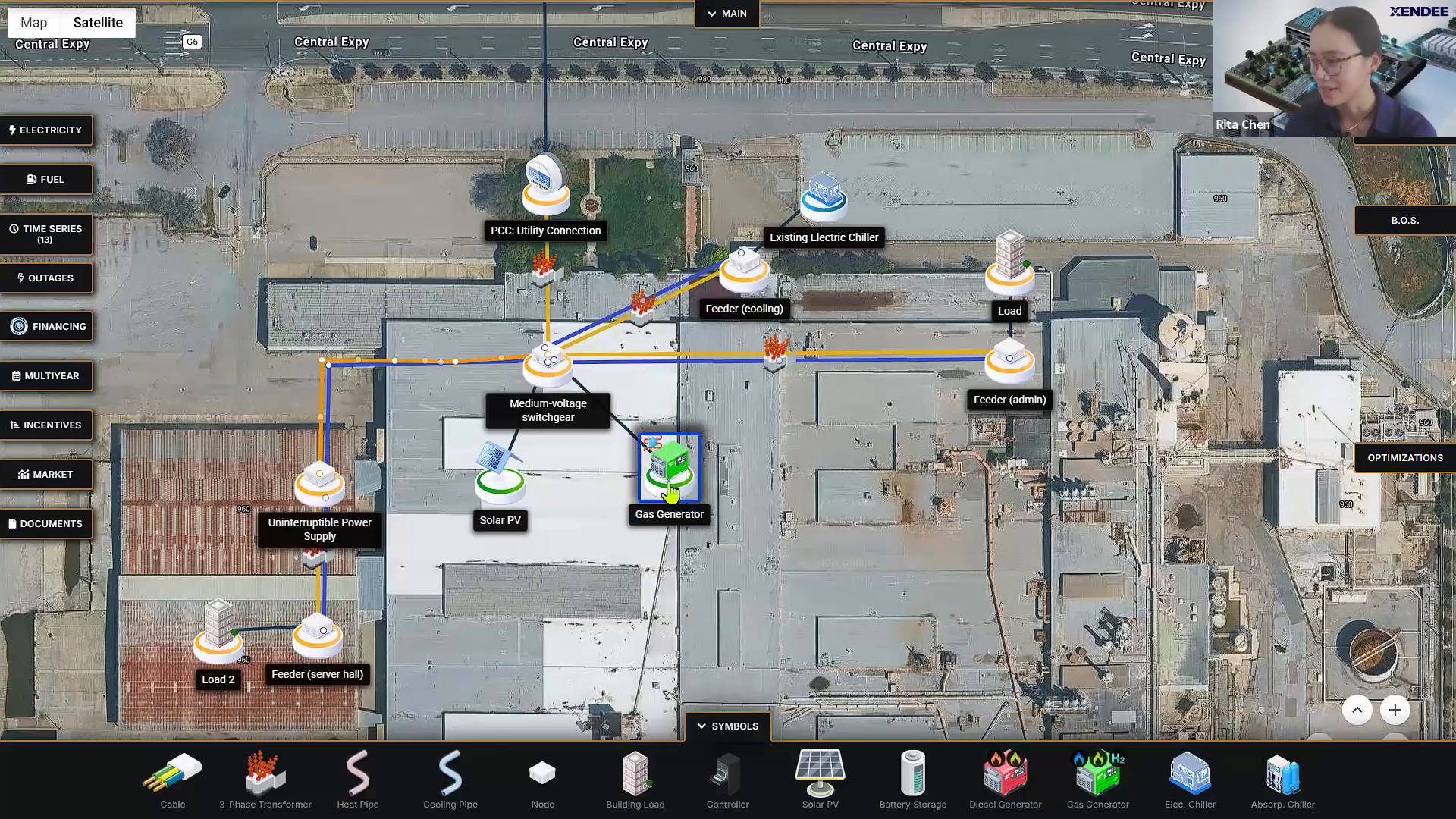
{"action": "left_click", "coordinate": [798, 475]}
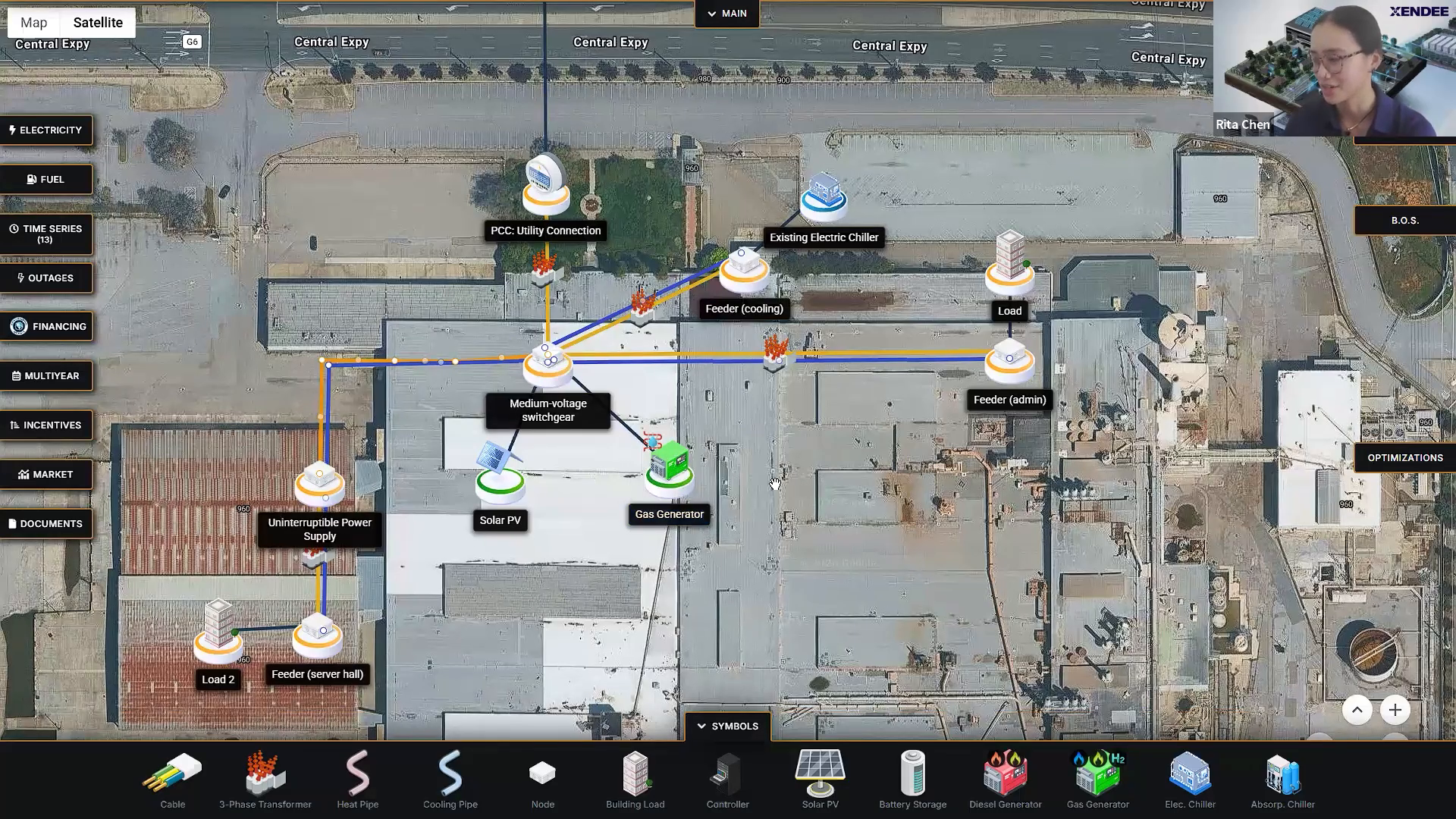
{"action": "left_click_drag", "start_coordinate": [761, 436], "coordinate": [775, 485]}
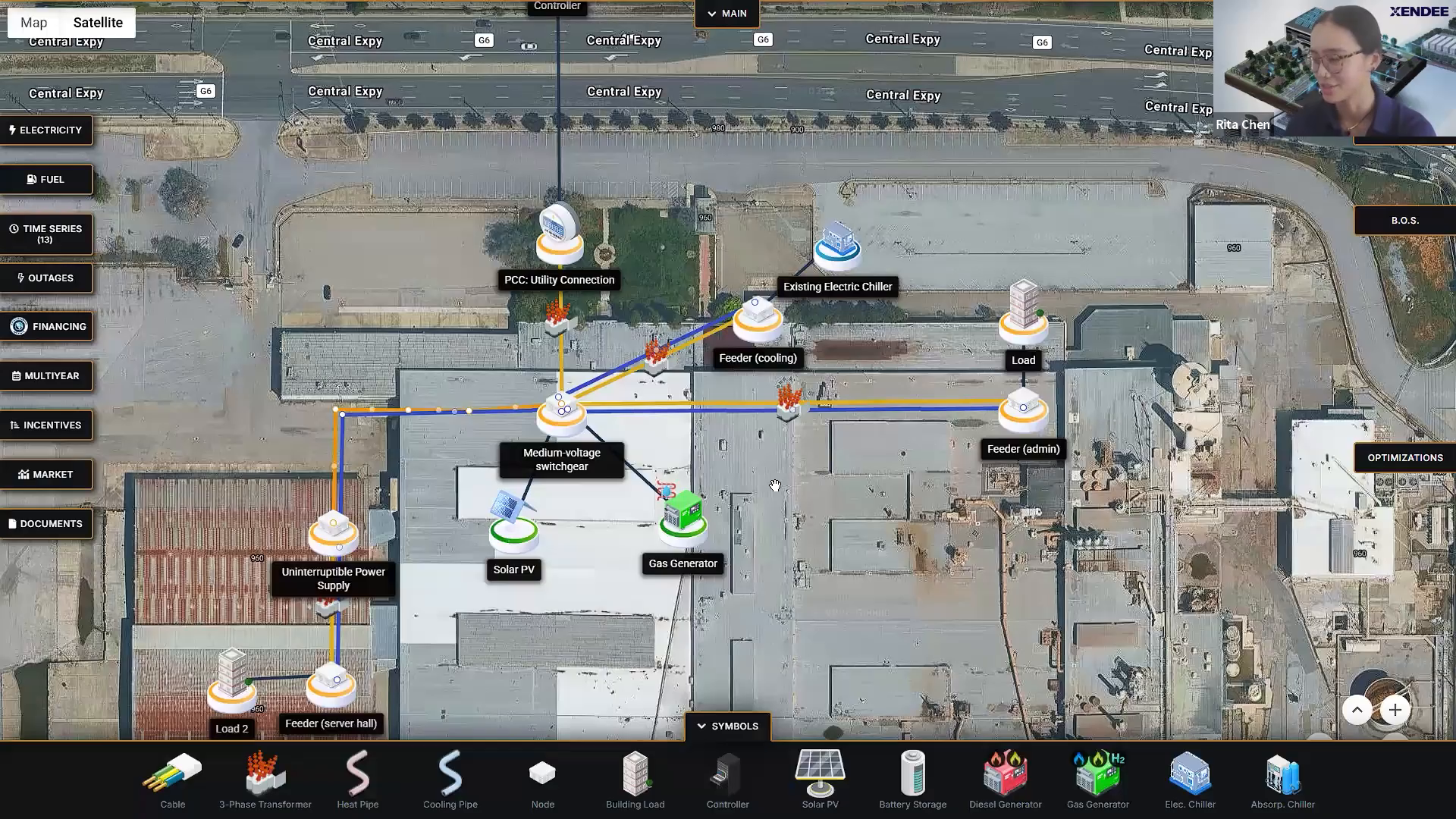
{"action": "left_click_drag", "start_coordinate": [632, 107], "coordinate": [682, 152]}
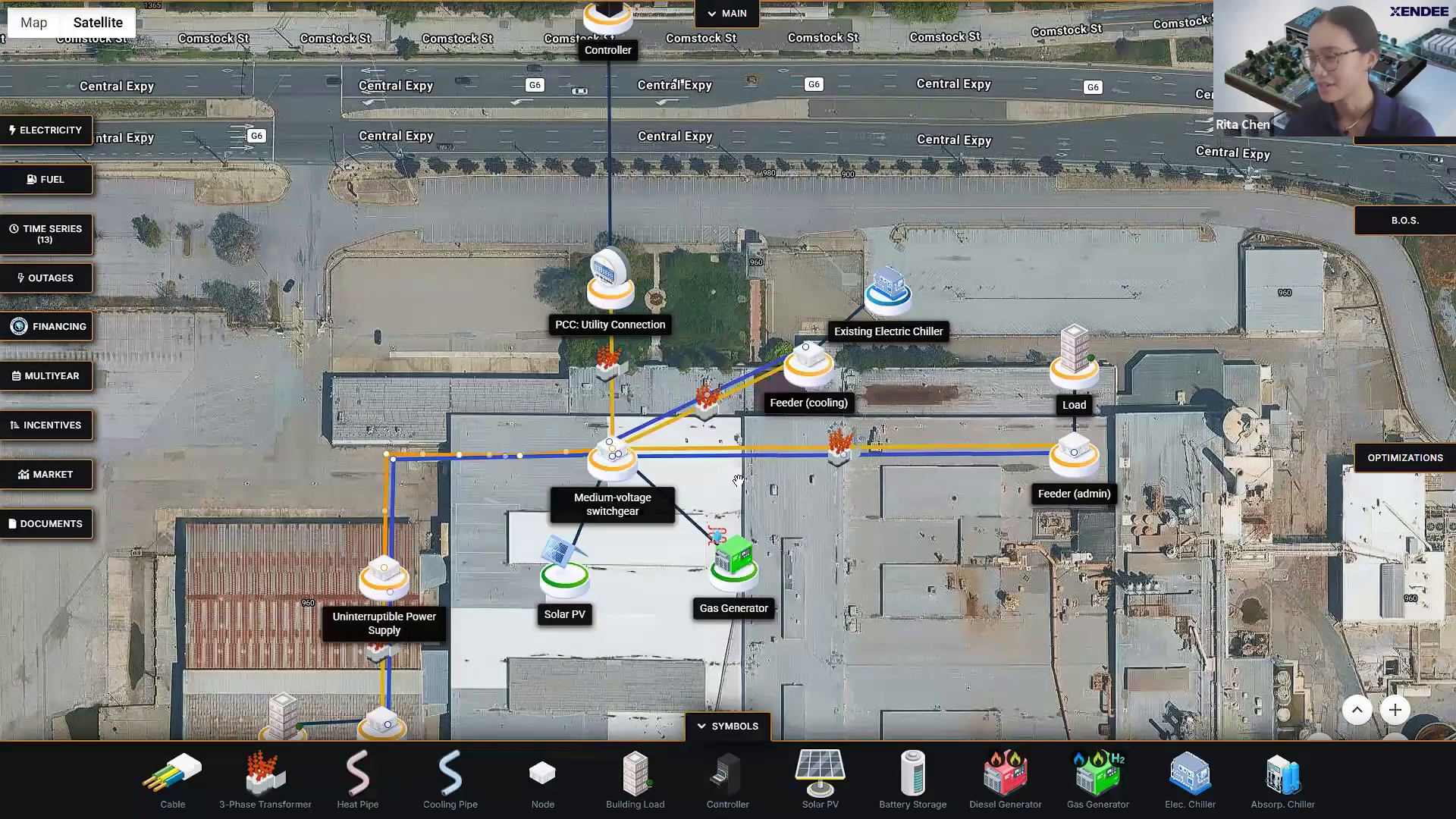
{"action": "left_click_drag", "start_coordinate": [291, 237], "coordinate": [315, 256]}
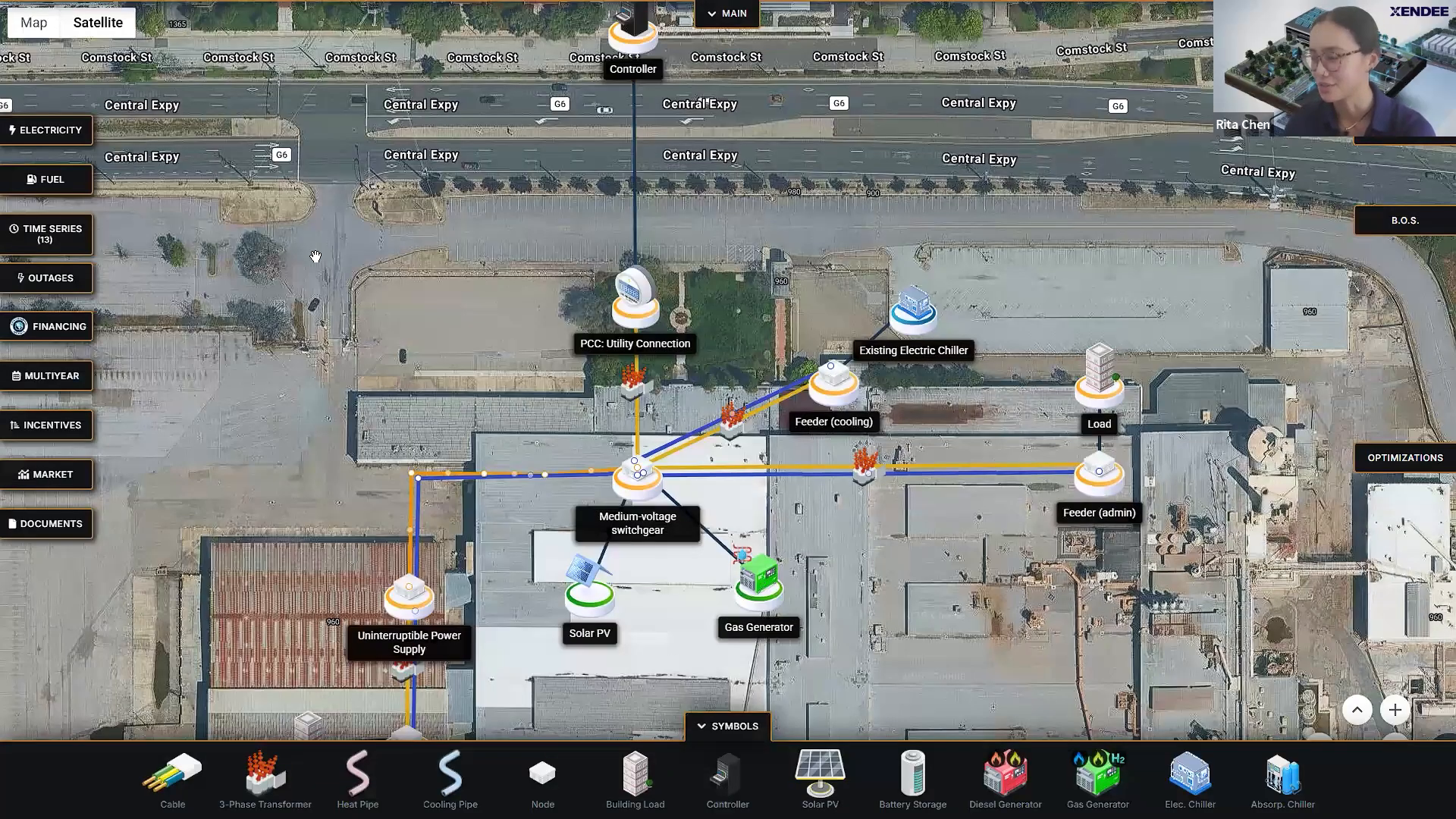
{"action": "left_click_drag", "start_coordinate": [418, 320], "coordinate": [378, 267]}
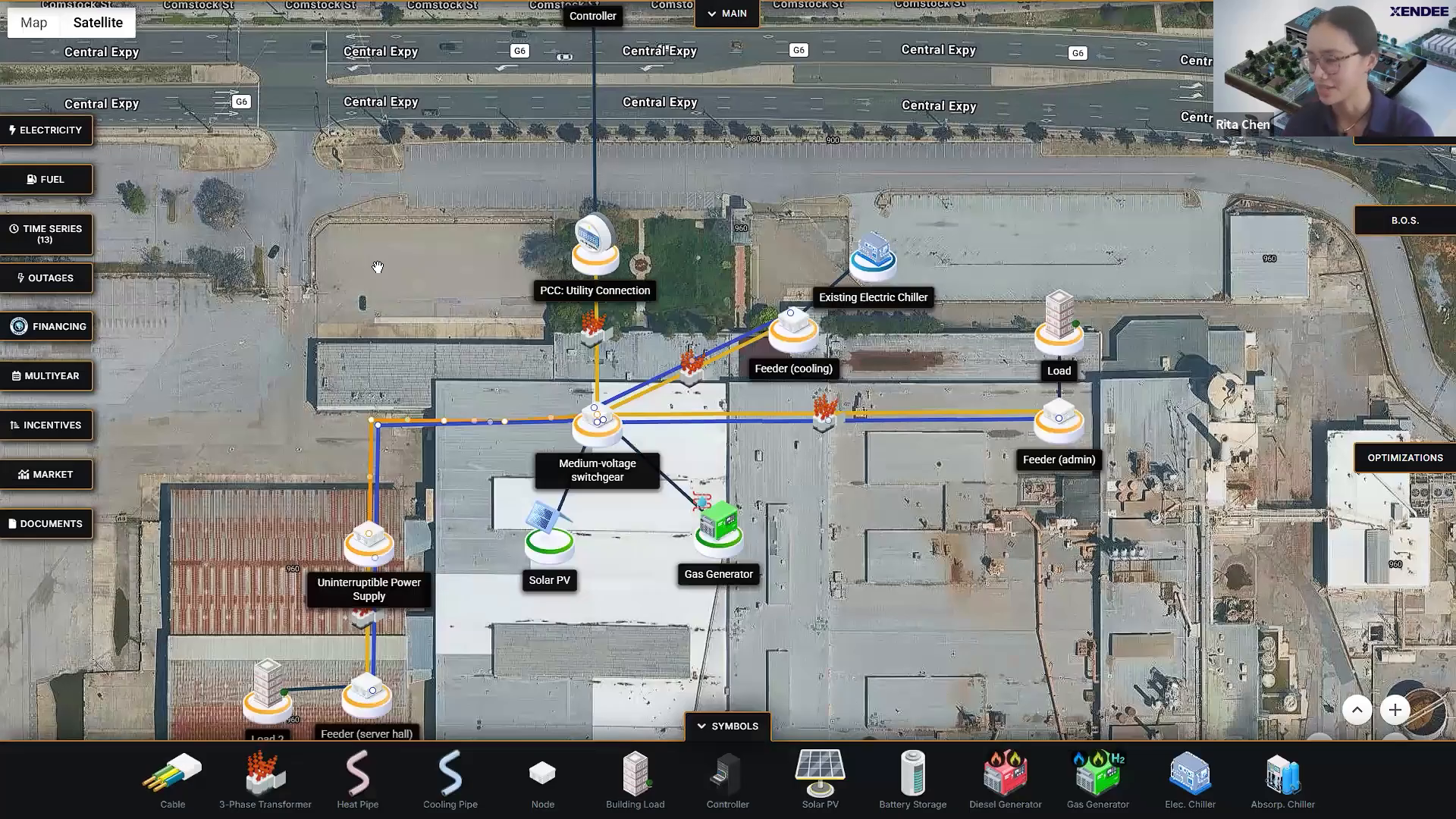
{"action": "left_click_drag", "start_coordinate": [763, 551], "coordinate": [639, 491]}
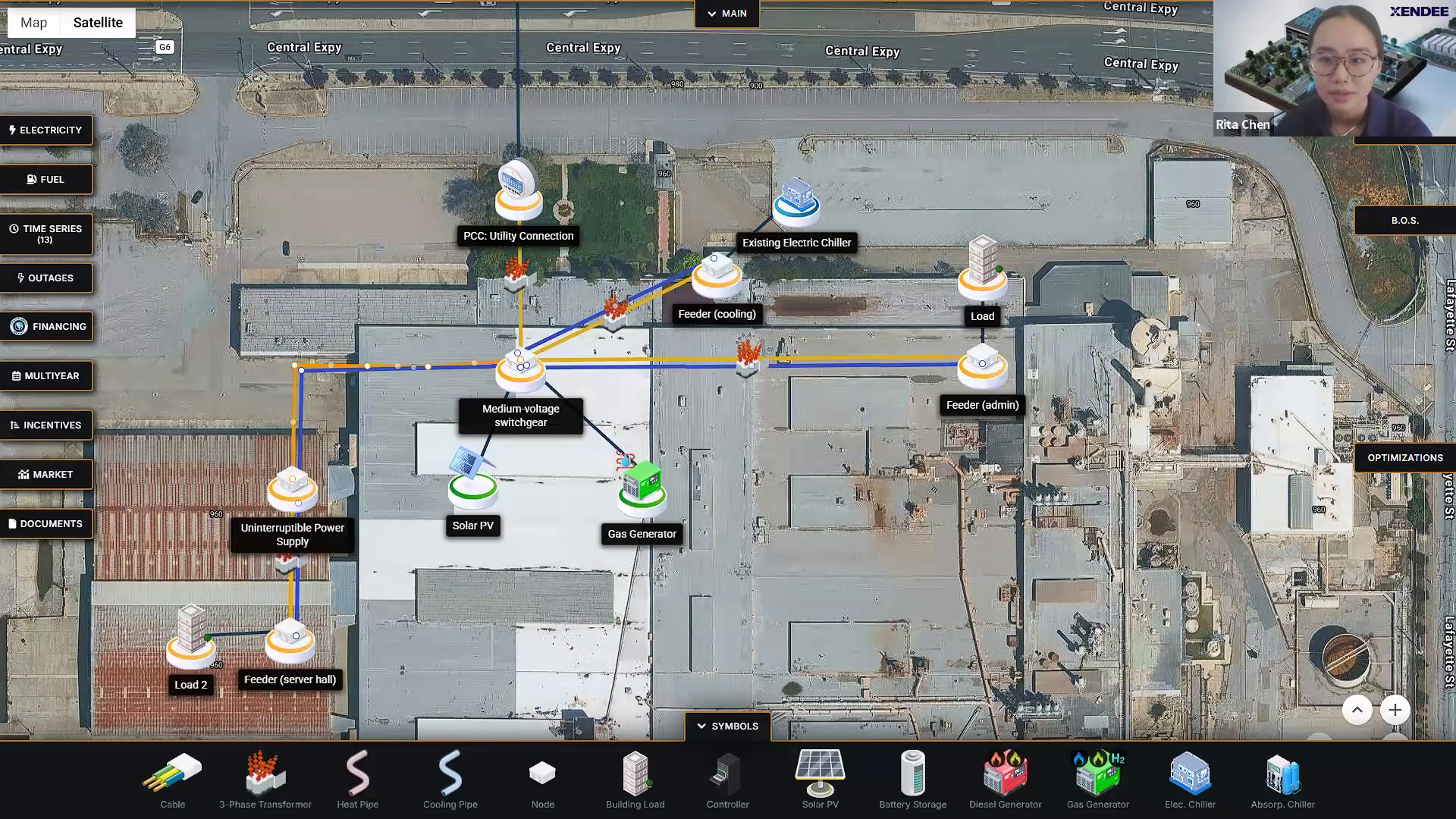
Step: Add an absorption chiller to the Medium-voltage switchgear node
{"action": "left_click", "coordinate": [641, 487]}
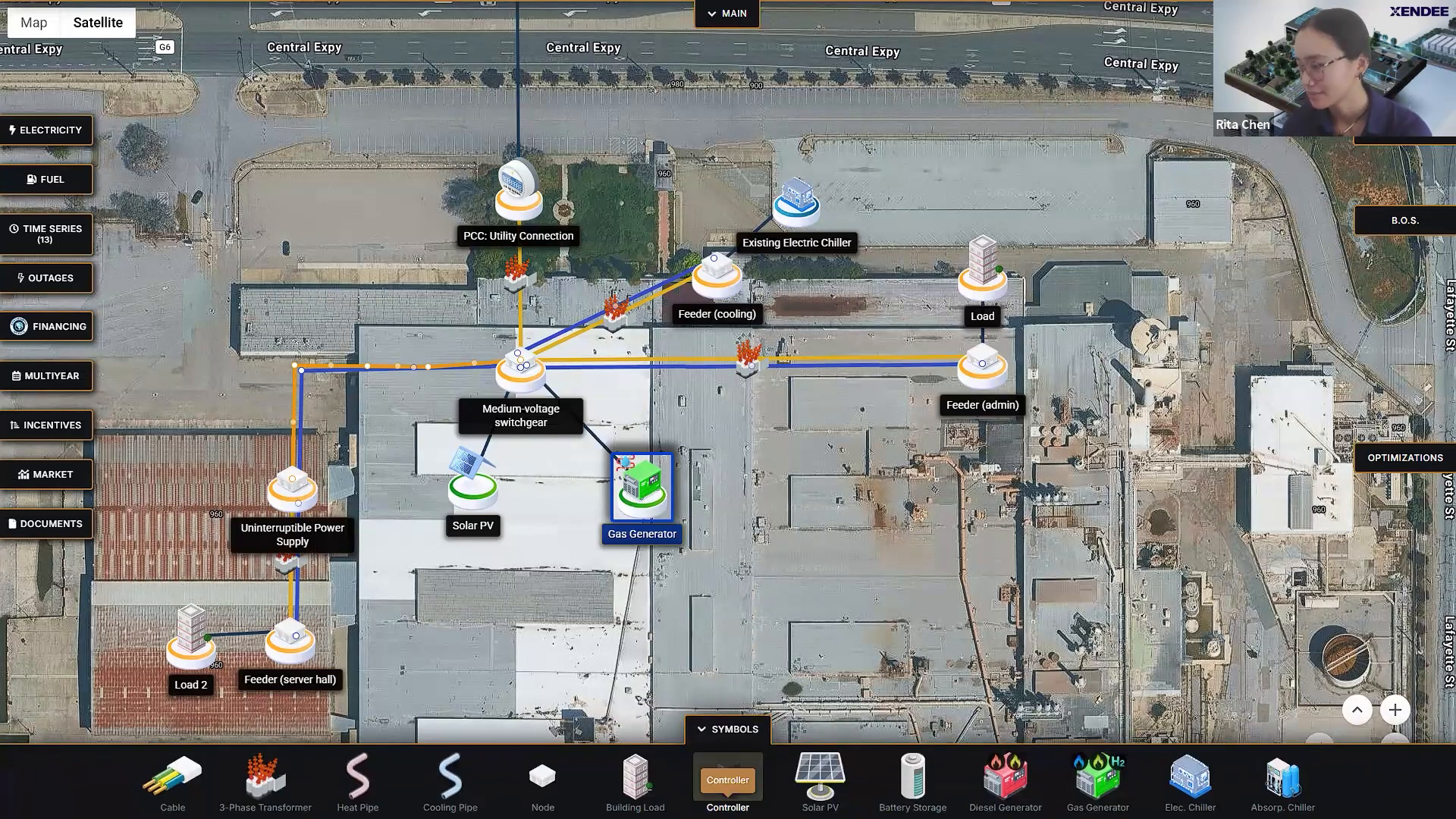
{"action": "left_click", "coordinate": [1287, 777]}
{"action": "left_click", "coordinate": [688, 429]}
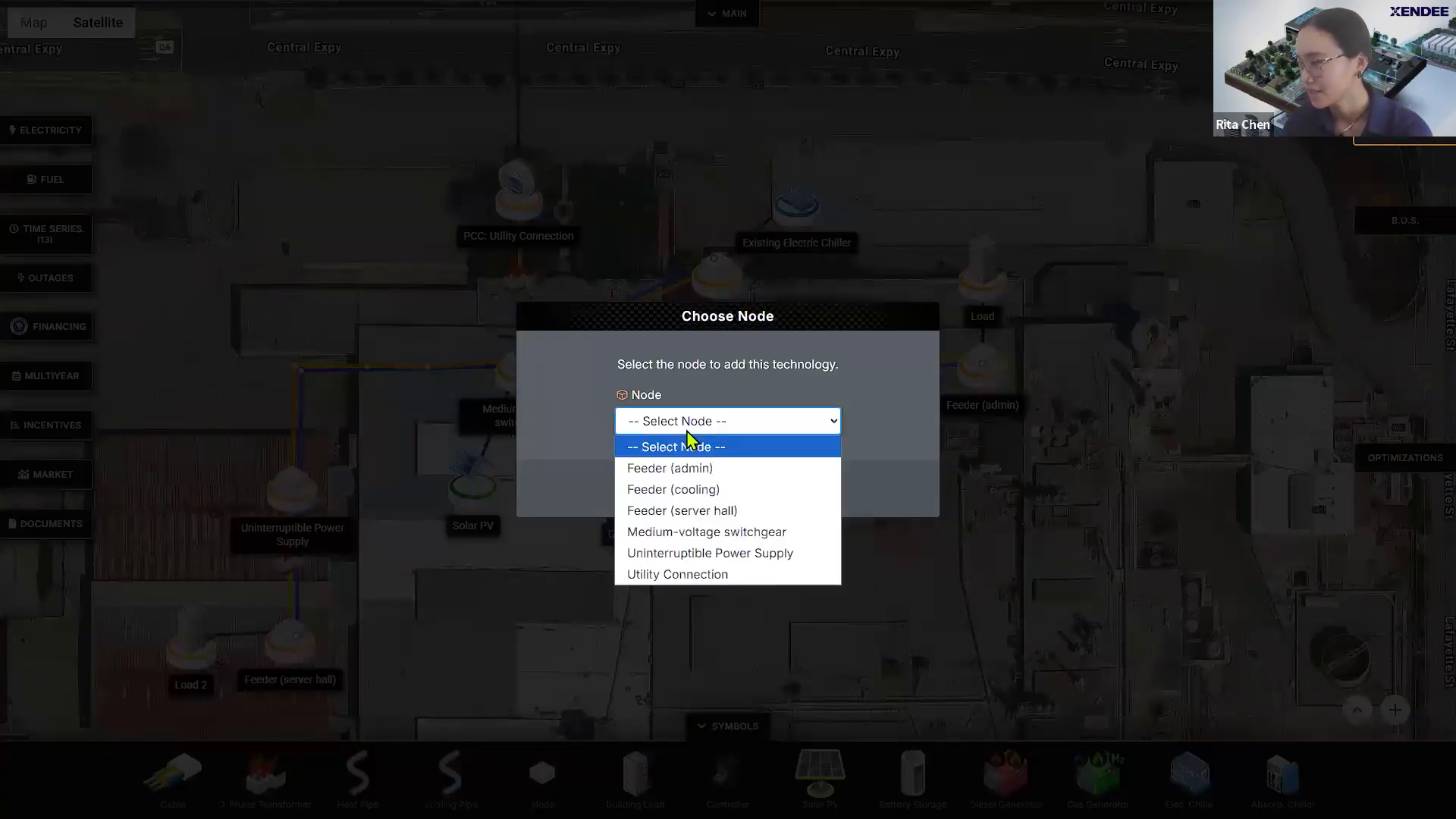
{"action": "left_click", "coordinate": [708, 532]}
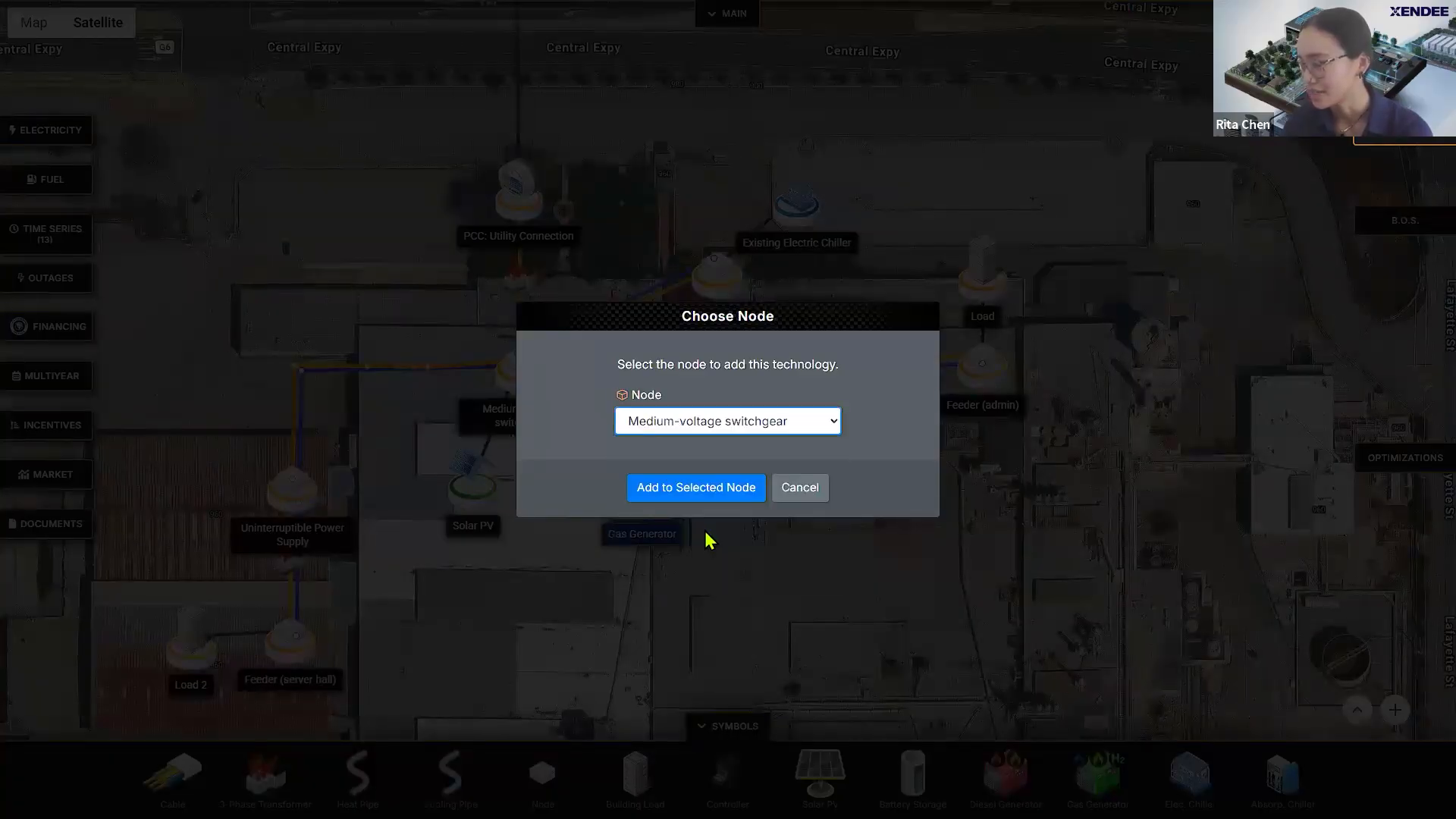
{"action": "left_click", "coordinate": [717, 494]}
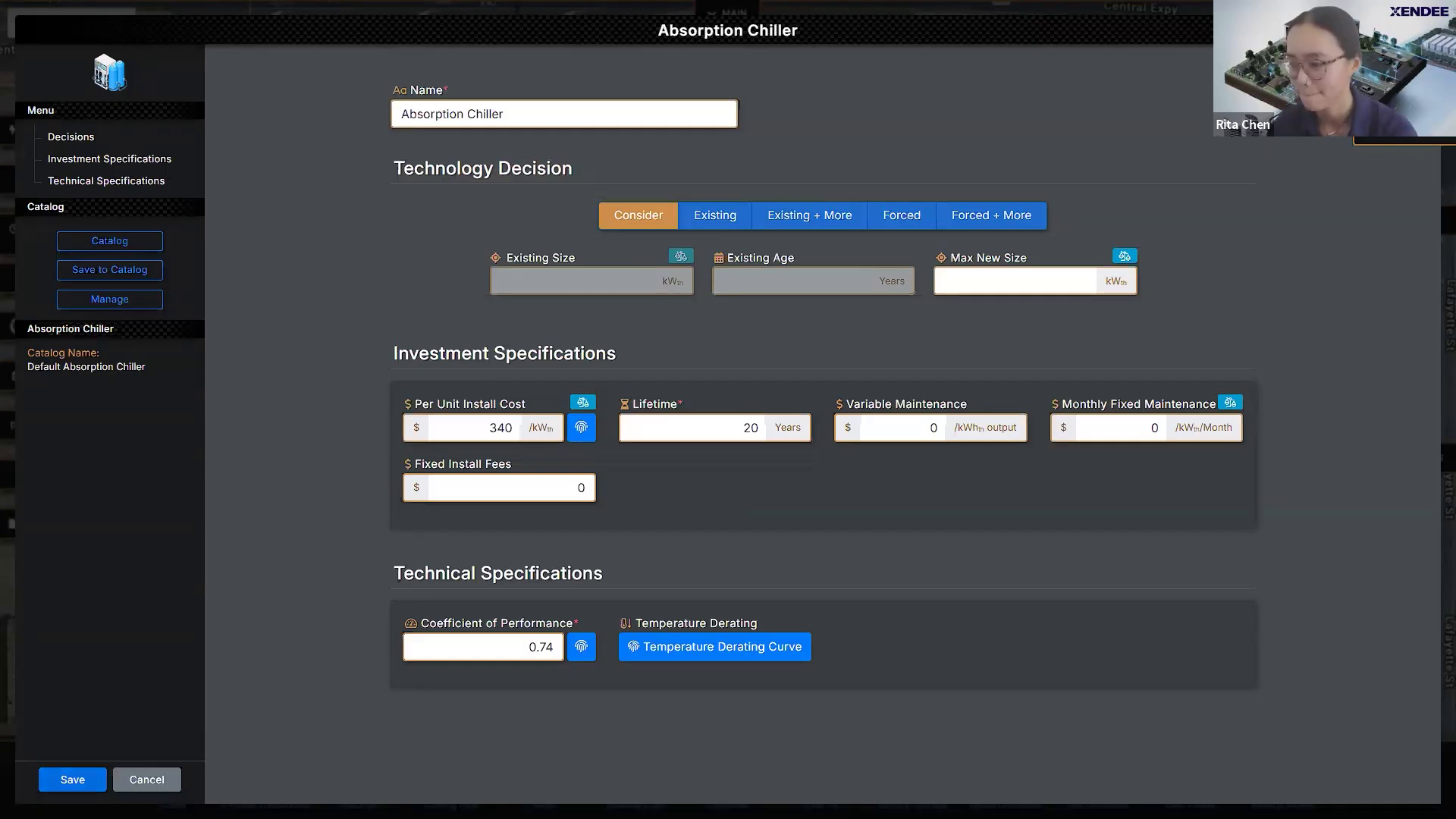
Step: Save the absorption chiller with its default specifications and place its symbol just right of the Gas Generator
{"action": "left_click", "coordinate": [72, 779]}
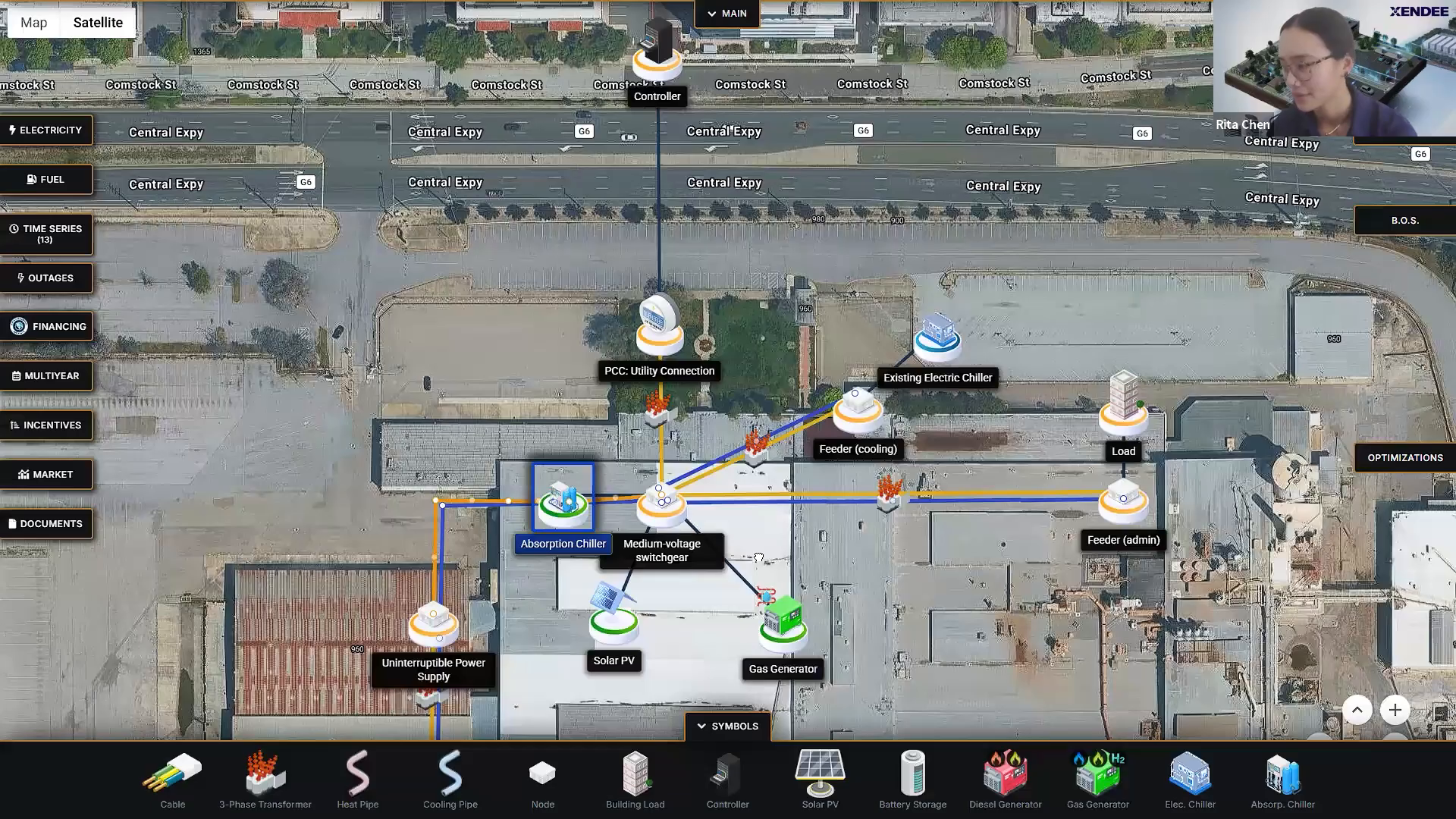
{"action": "left_click_drag", "start_coordinate": [866, 613], "coordinate": [881, 515]}
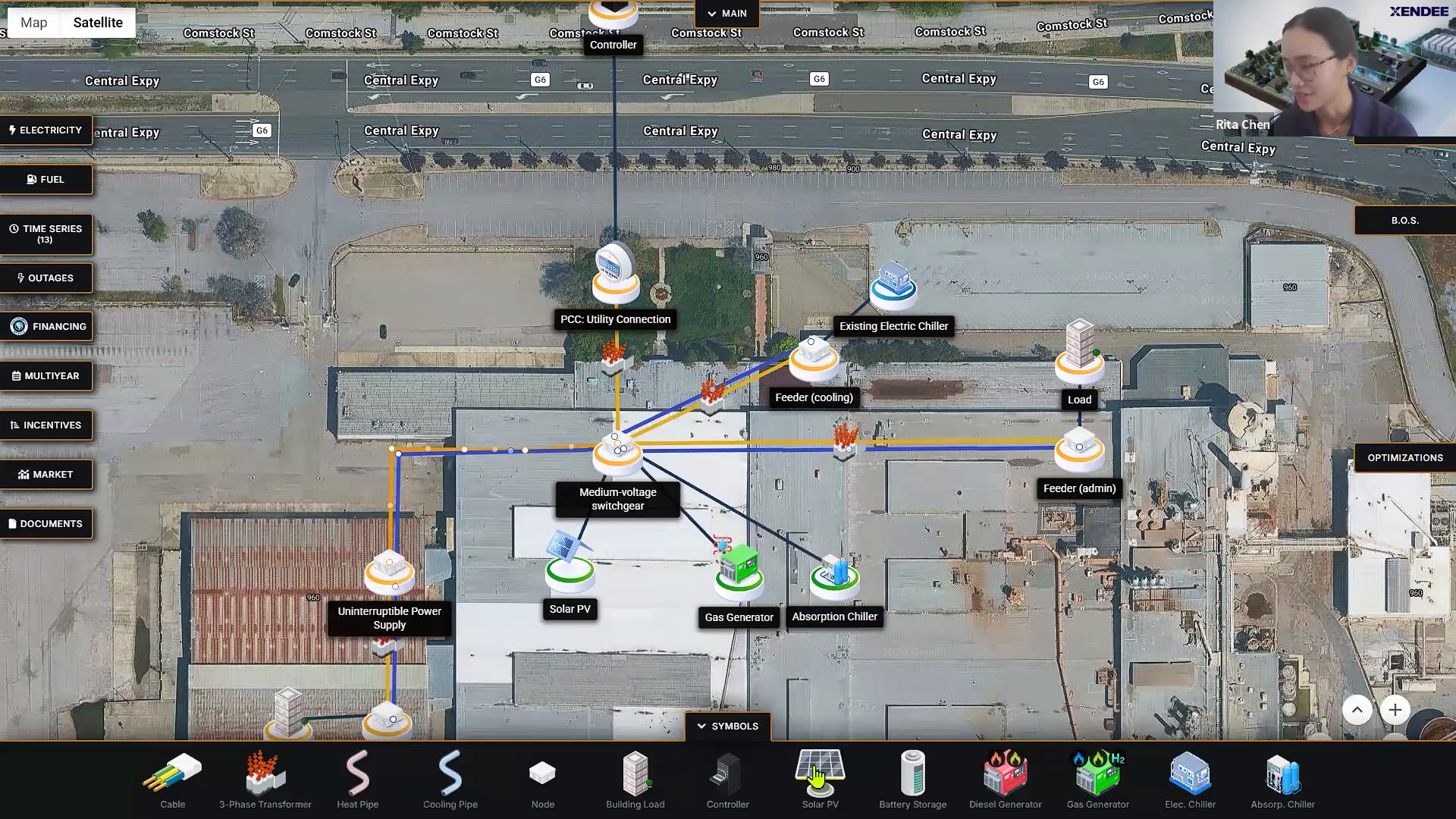
{"action": "left_click", "coordinate": [749, 733]}
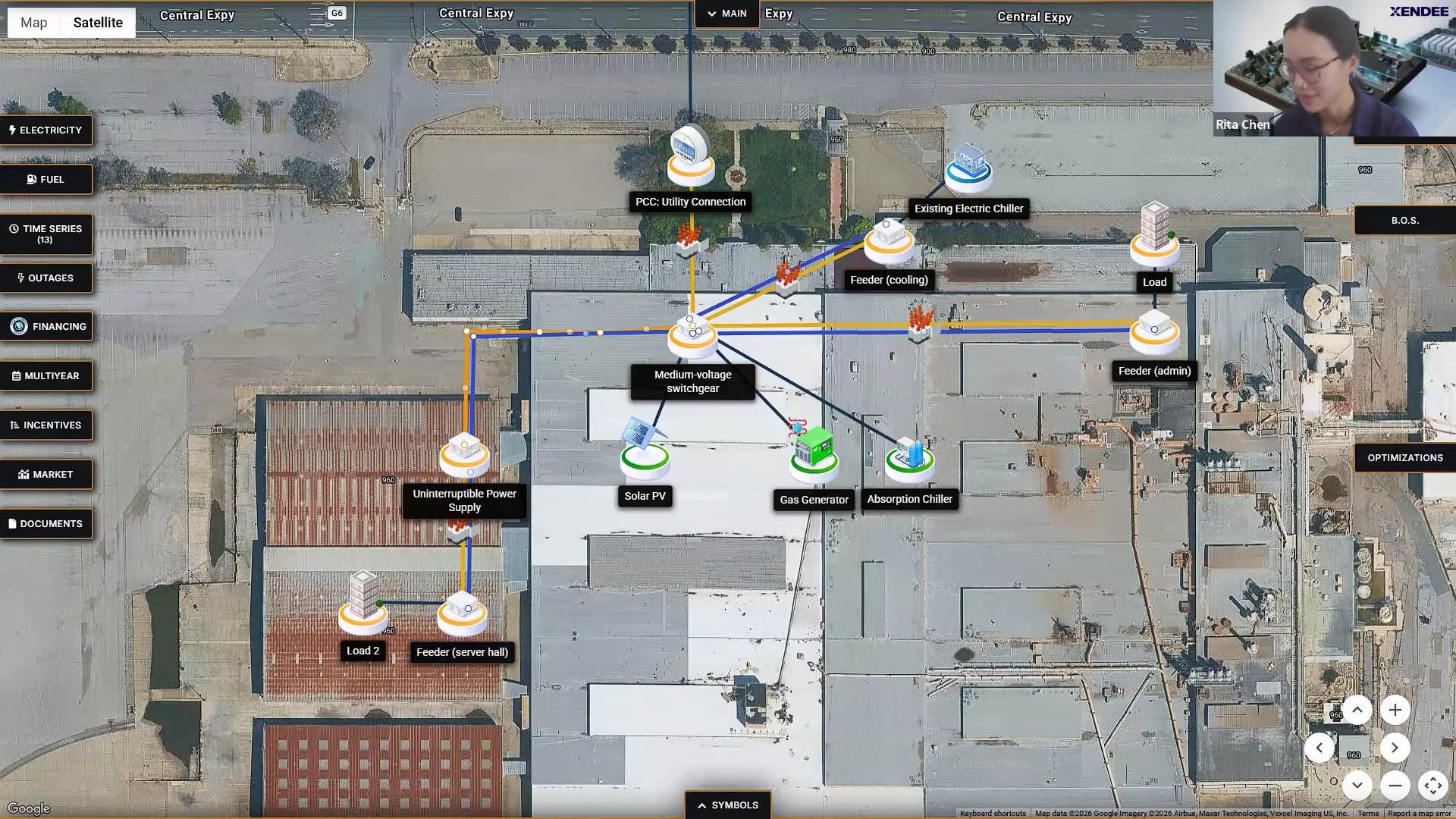
Step: Add a battery storage system to the Uninterruptible Power Supply node
{"action": "left_click", "coordinate": [728, 805]}
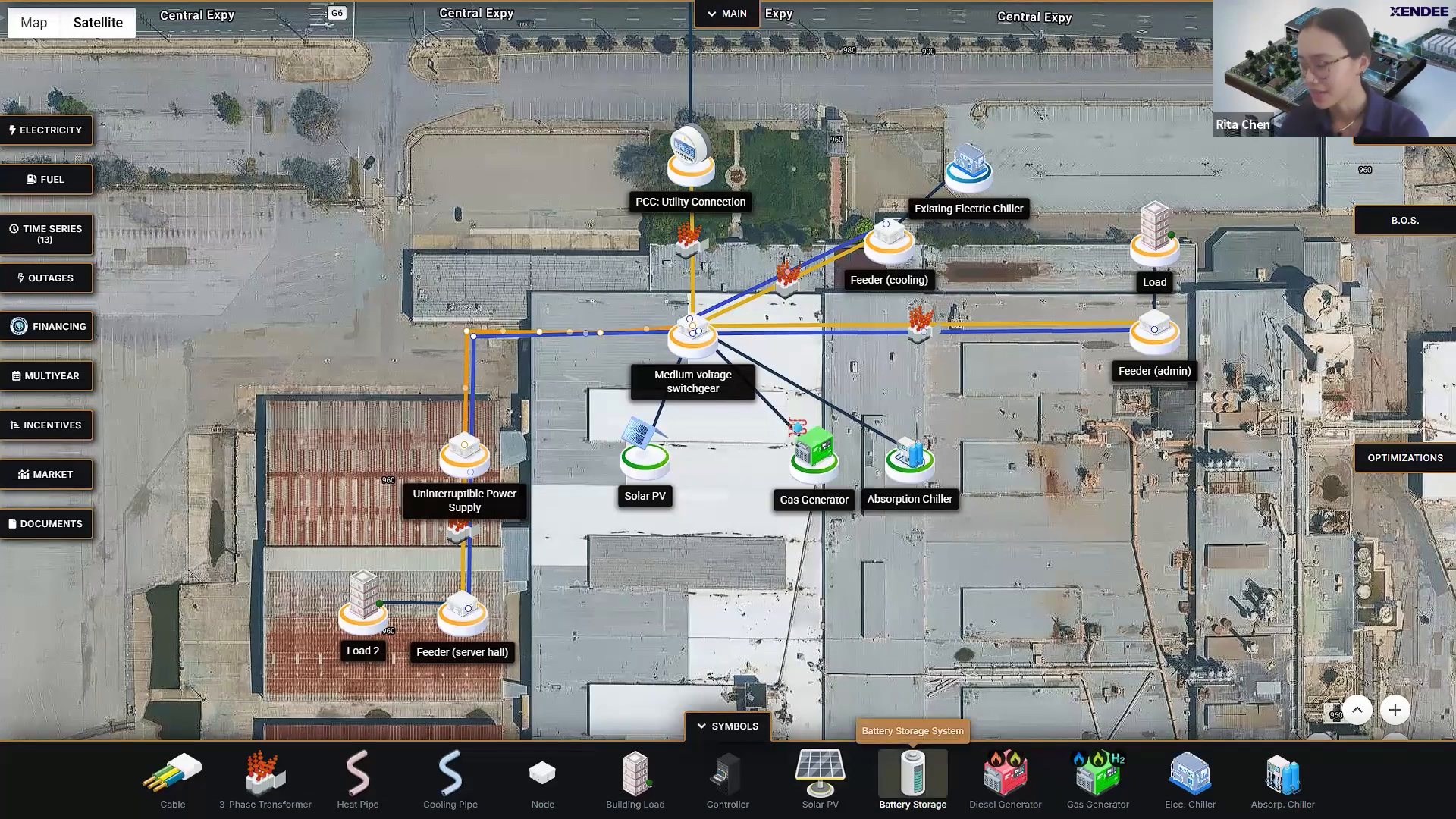
{"action": "left_click_drag", "start_coordinate": [913, 774], "coordinate": [708, 477]}
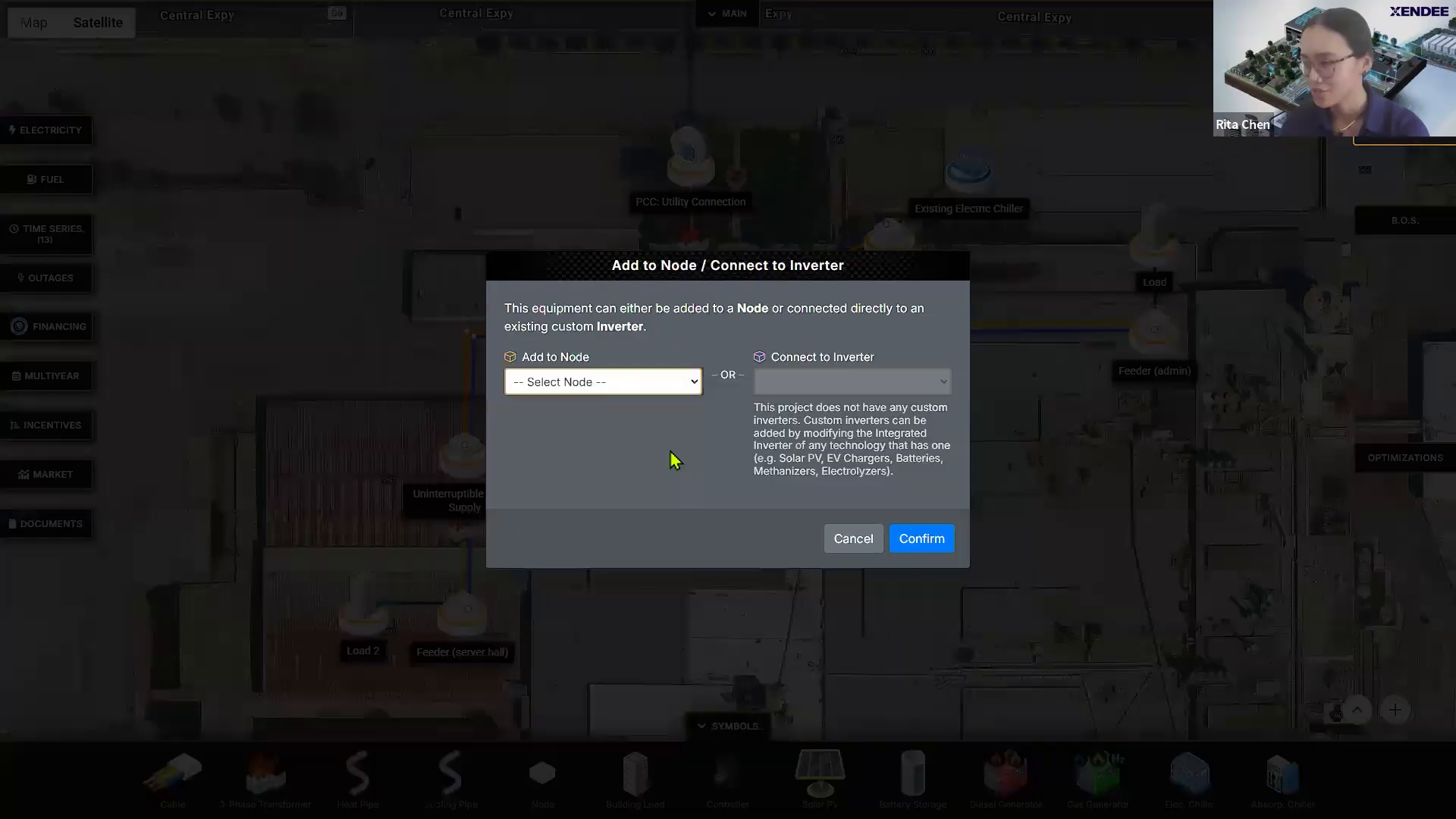
{"action": "left_click", "coordinate": [592, 390]}
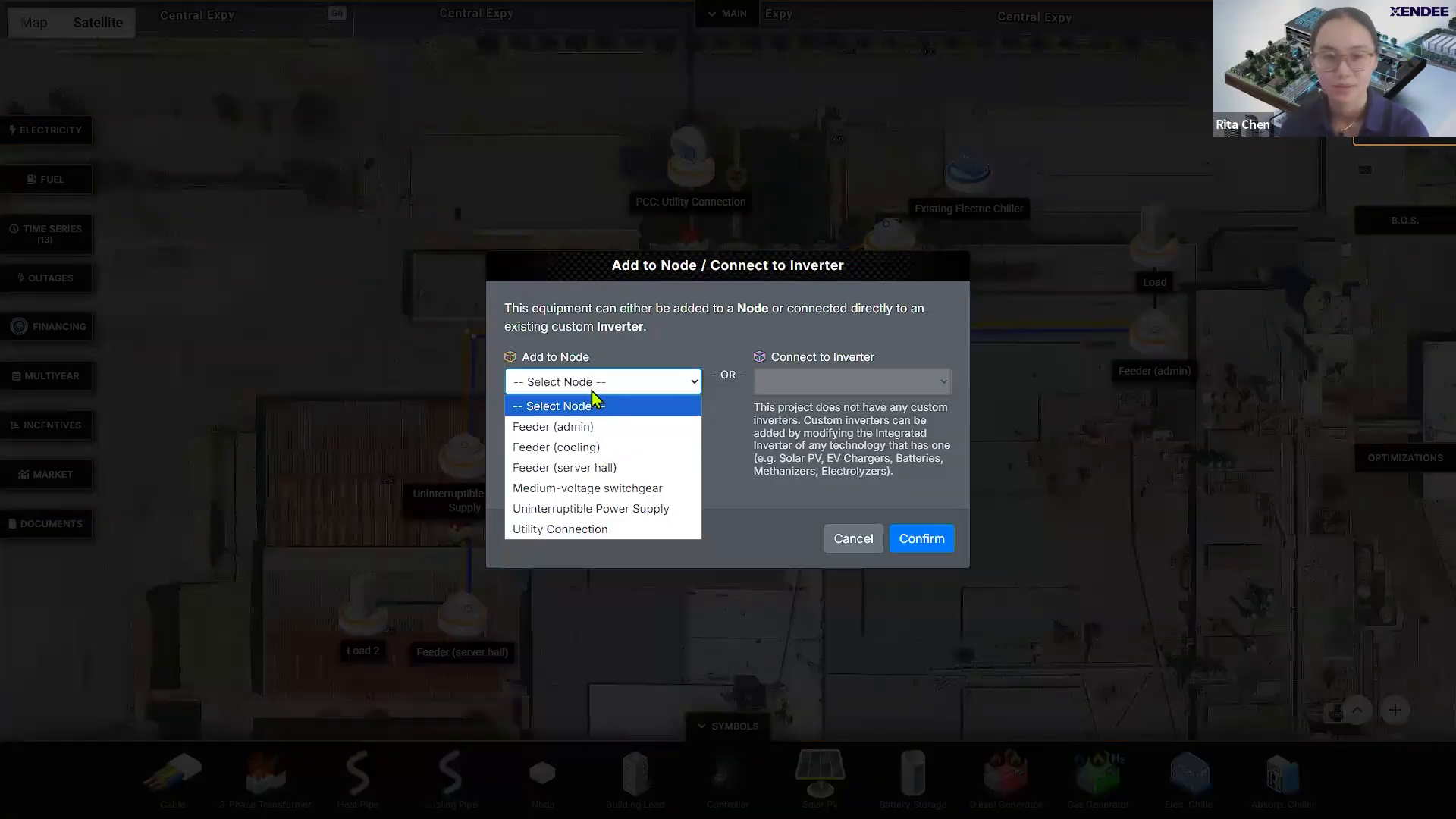
{"action": "left_click", "coordinate": [627, 510]}
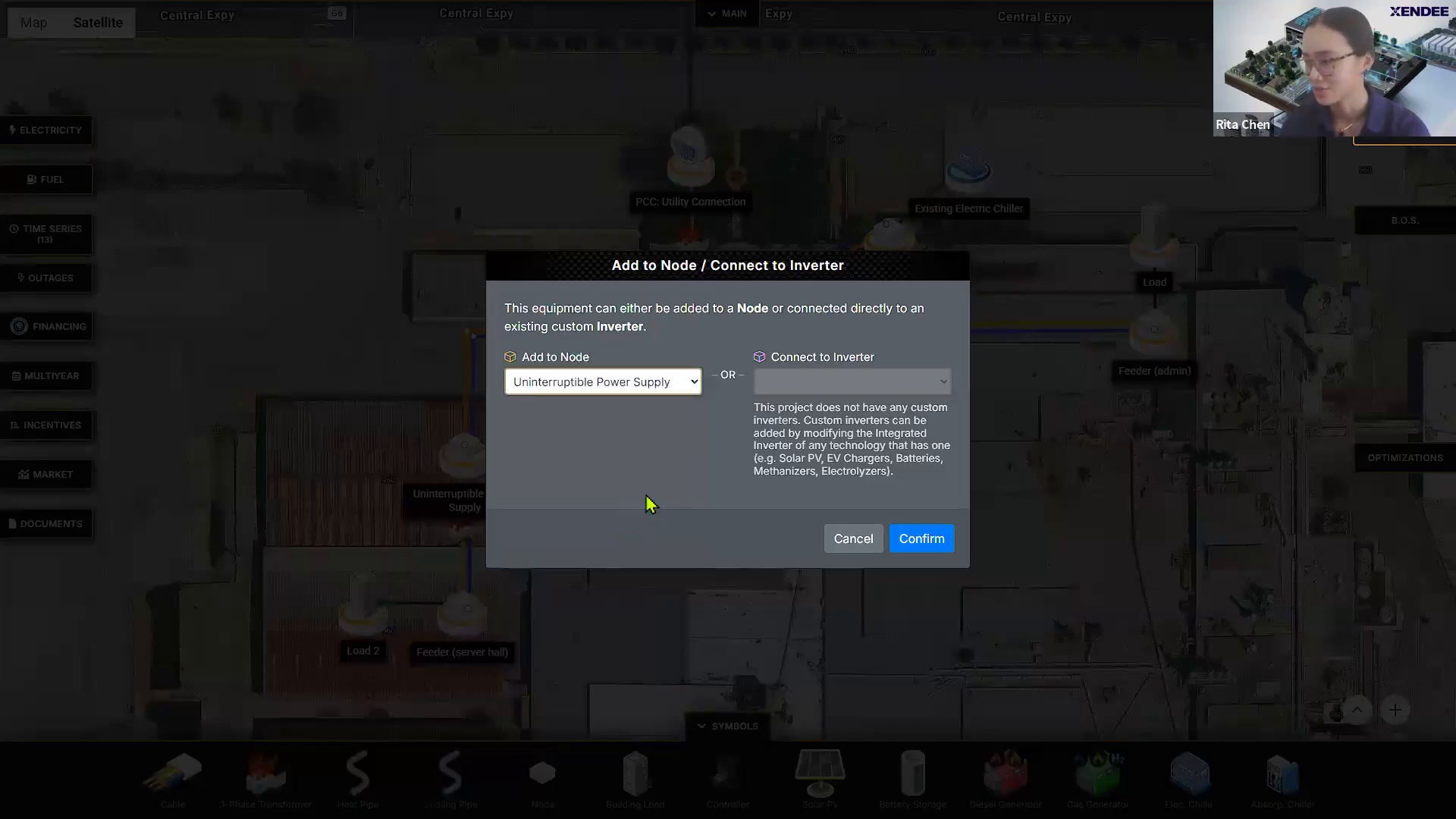
{"action": "left_click", "coordinate": [919, 539]}
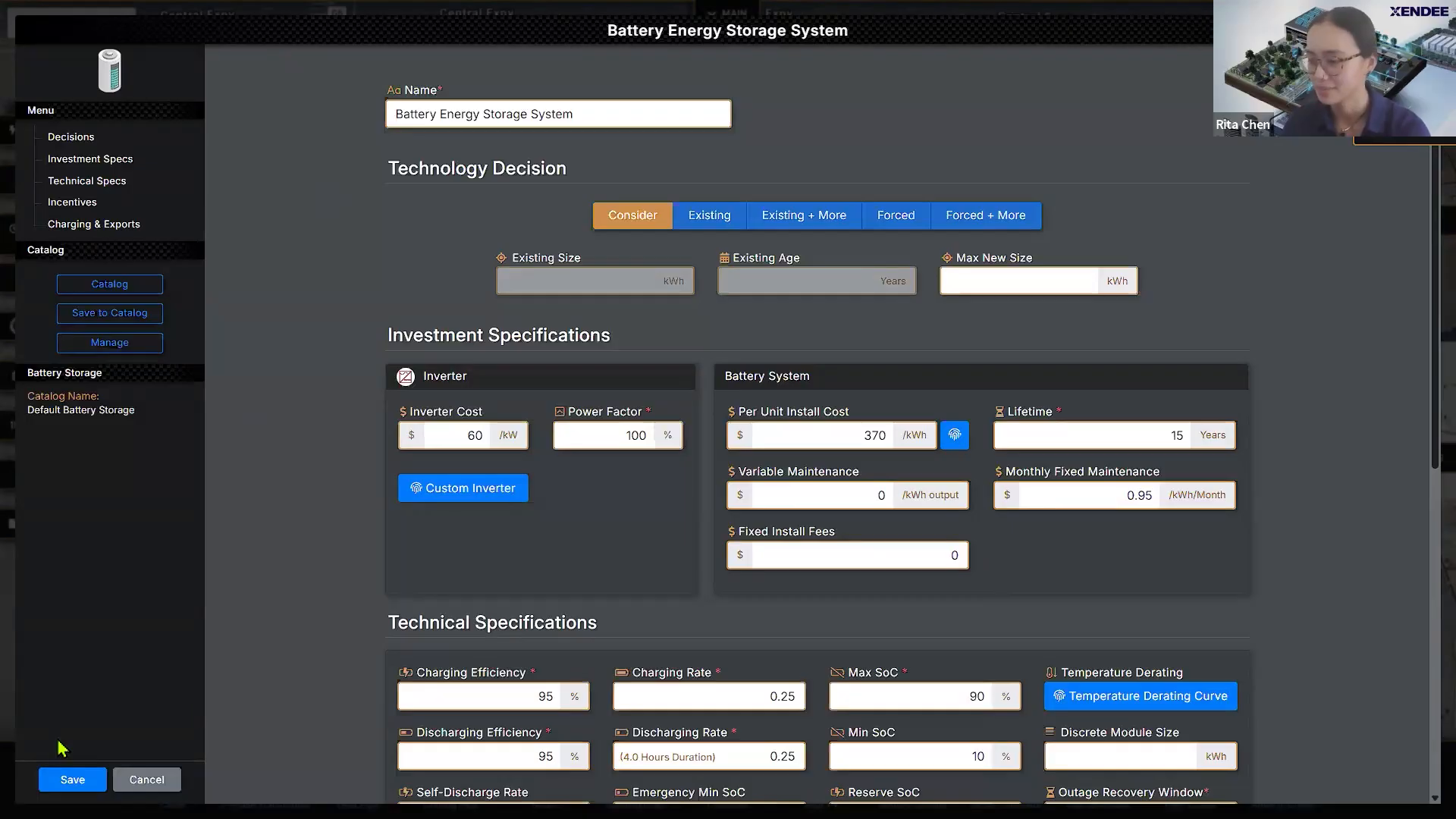
Step: Save the battery storage with its default specifications and place its symbol to the left of Uninterruptible Power Supply
{"action": "left_click", "coordinate": [67, 776]}
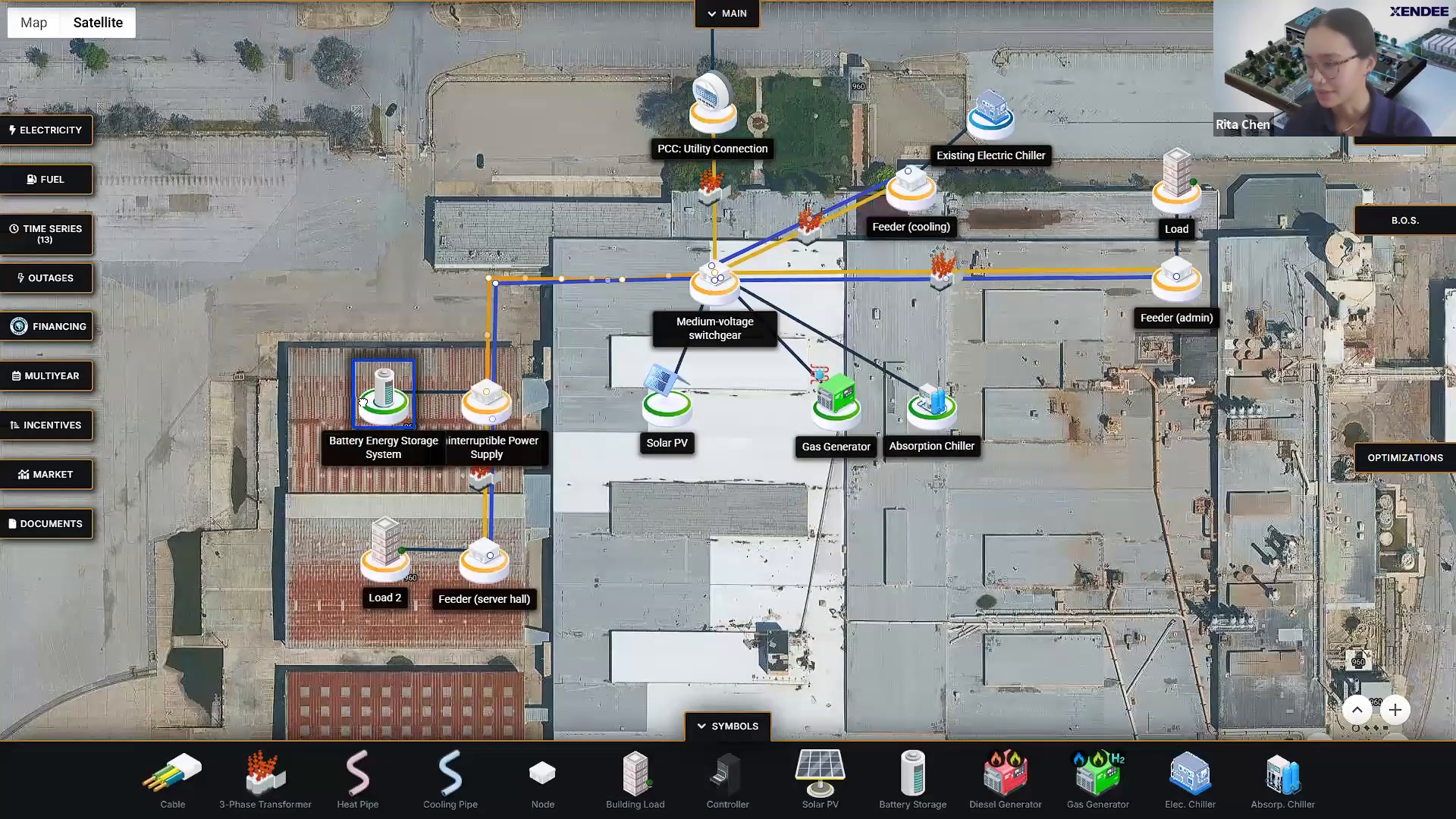
{"action": "left_click_drag", "start_coordinate": [367, 408], "coordinate": [345, 408]}
{"action": "left_click", "coordinate": [435, 387]}
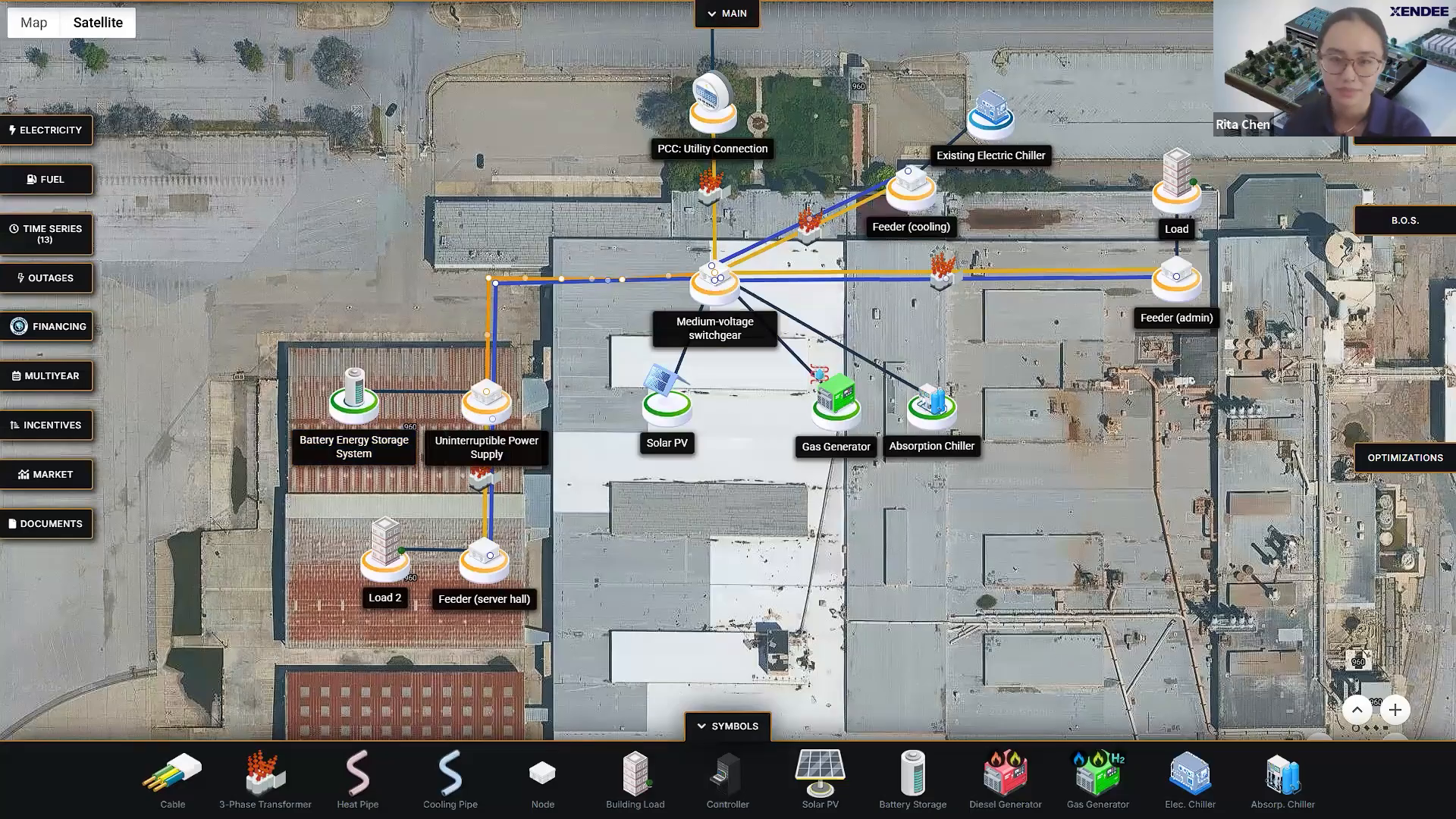
Step: Collapse the symbol palette and move the Controller symbol down onto the road just above PCC: Utility Connection
{"action": "left_click_drag", "start_coordinate": [1068, 649], "coordinate": [1055, 658]}
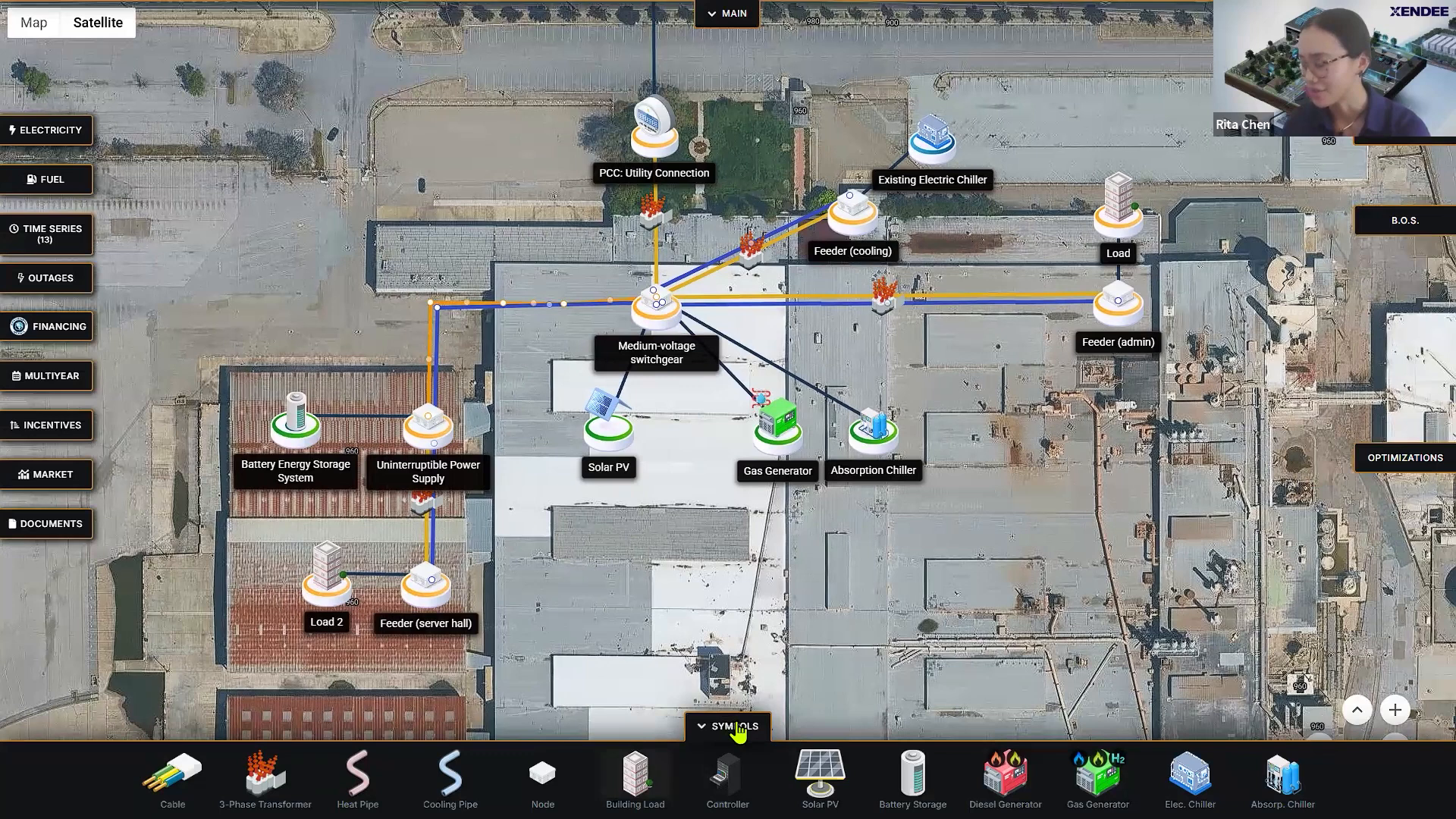
{"action": "left_click", "coordinate": [728, 726]}
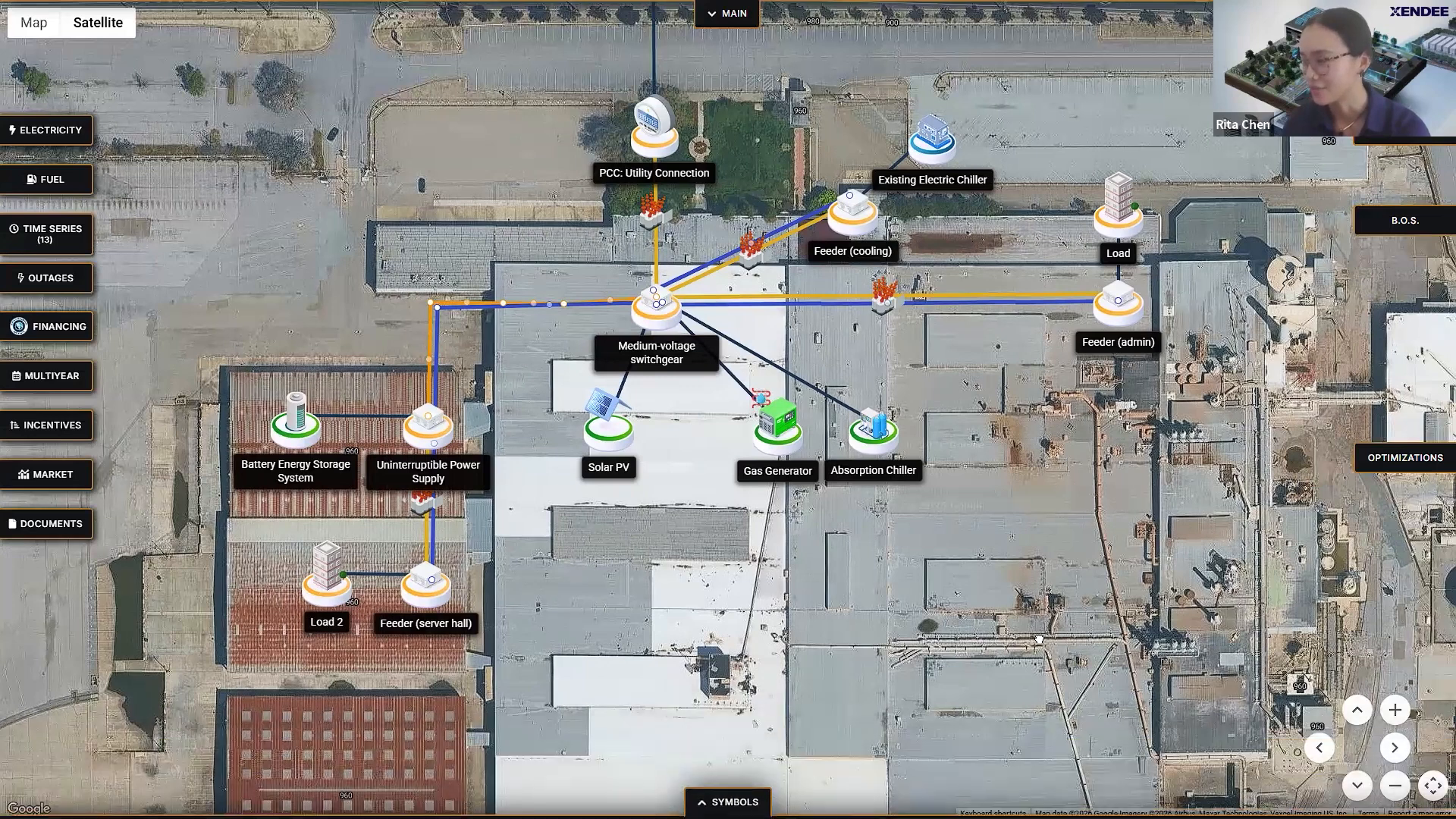
{"action": "left_click_drag", "start_coordinate": [1050, 668], "coordinate": [1051, 695]}
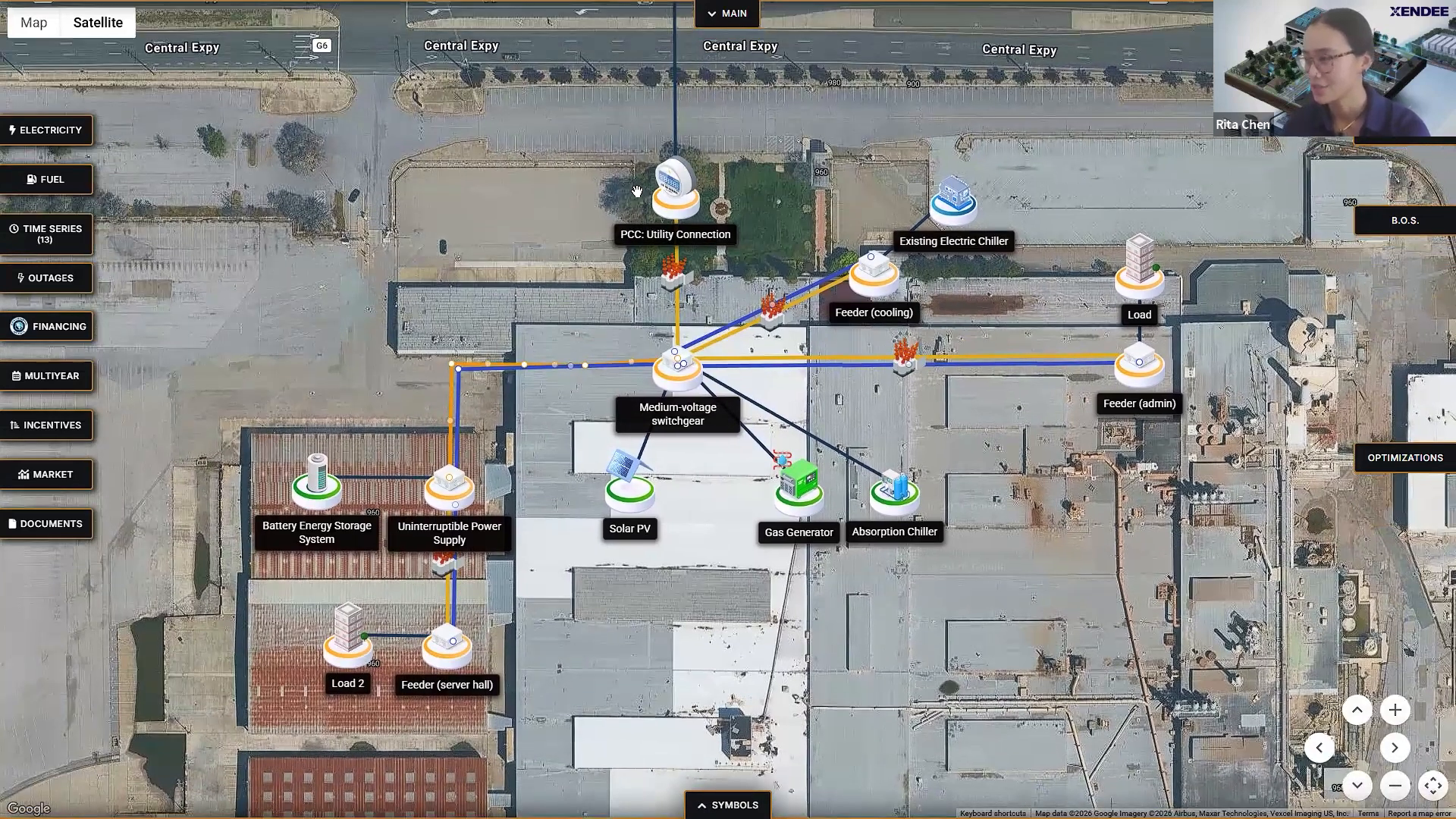
{"action": "left_click_drag", "start_coordinate": [1099, 593], "coordinate": [1077, 655]}
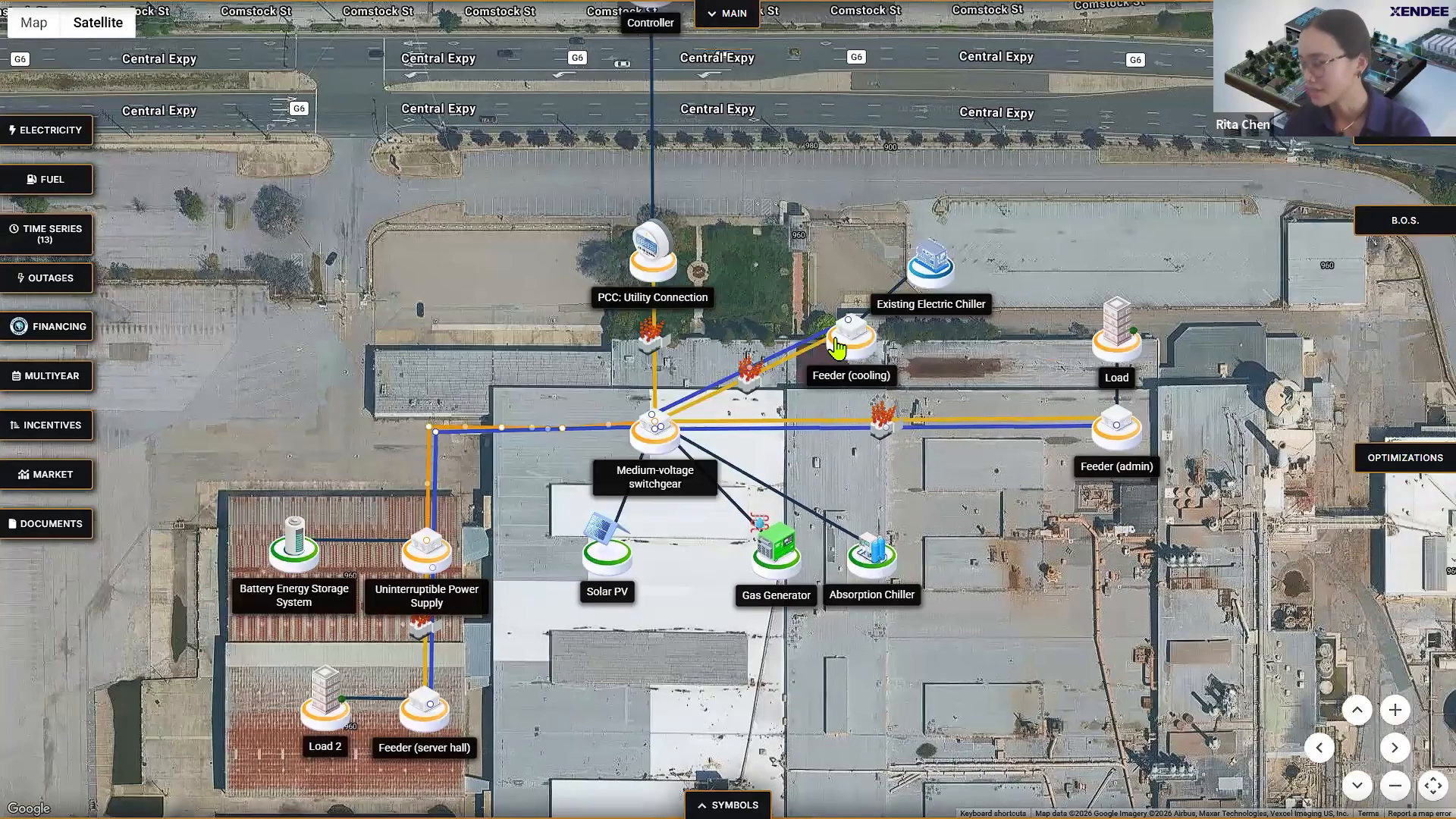
{"action": "left_click_drag", "start_coordinate": [707, 107], "coordinate": [626, 162]}
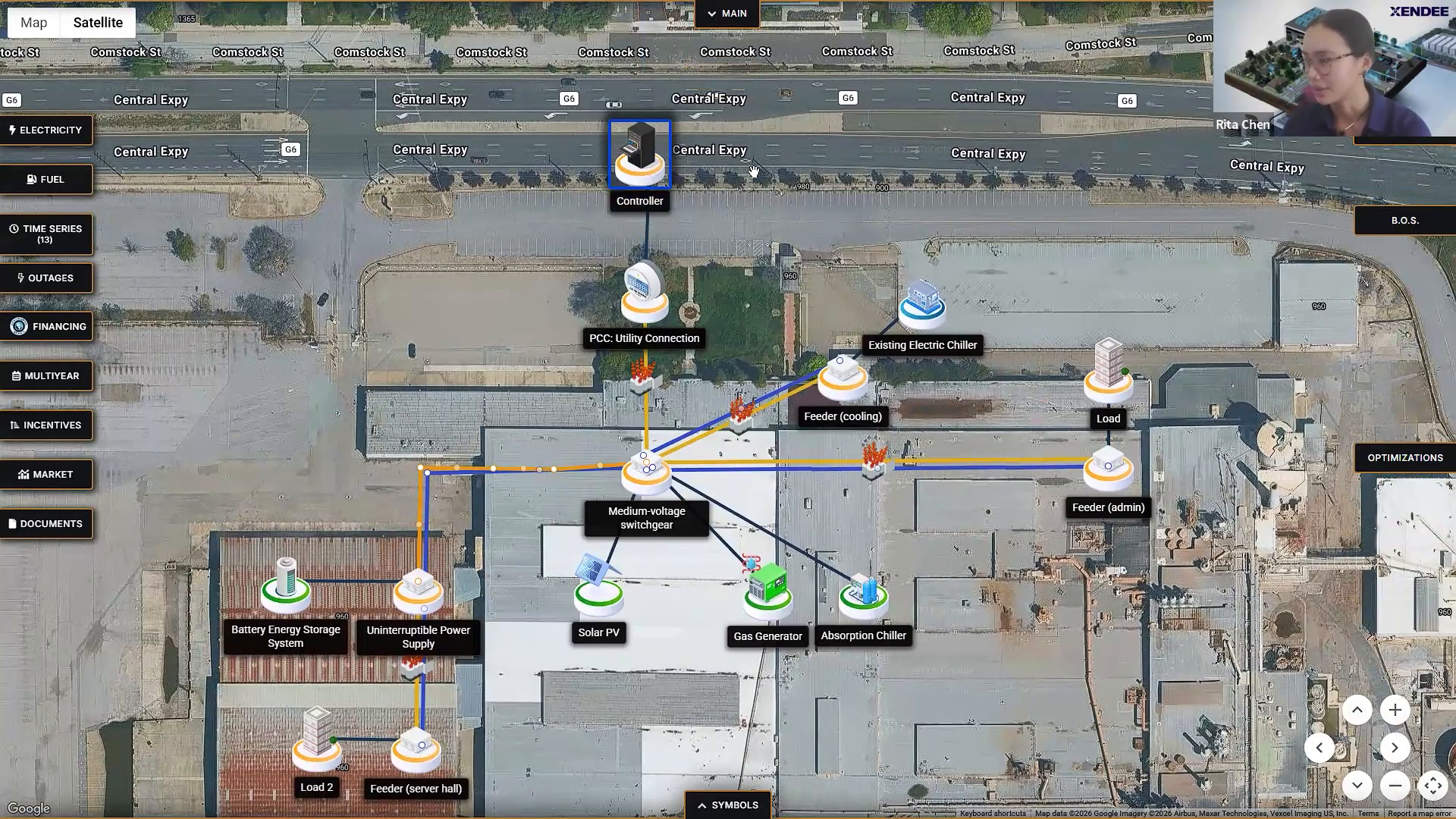
{"action": "left_click_drag", "start_coordinate": [861, 248], "coordinate": [871, 177]}
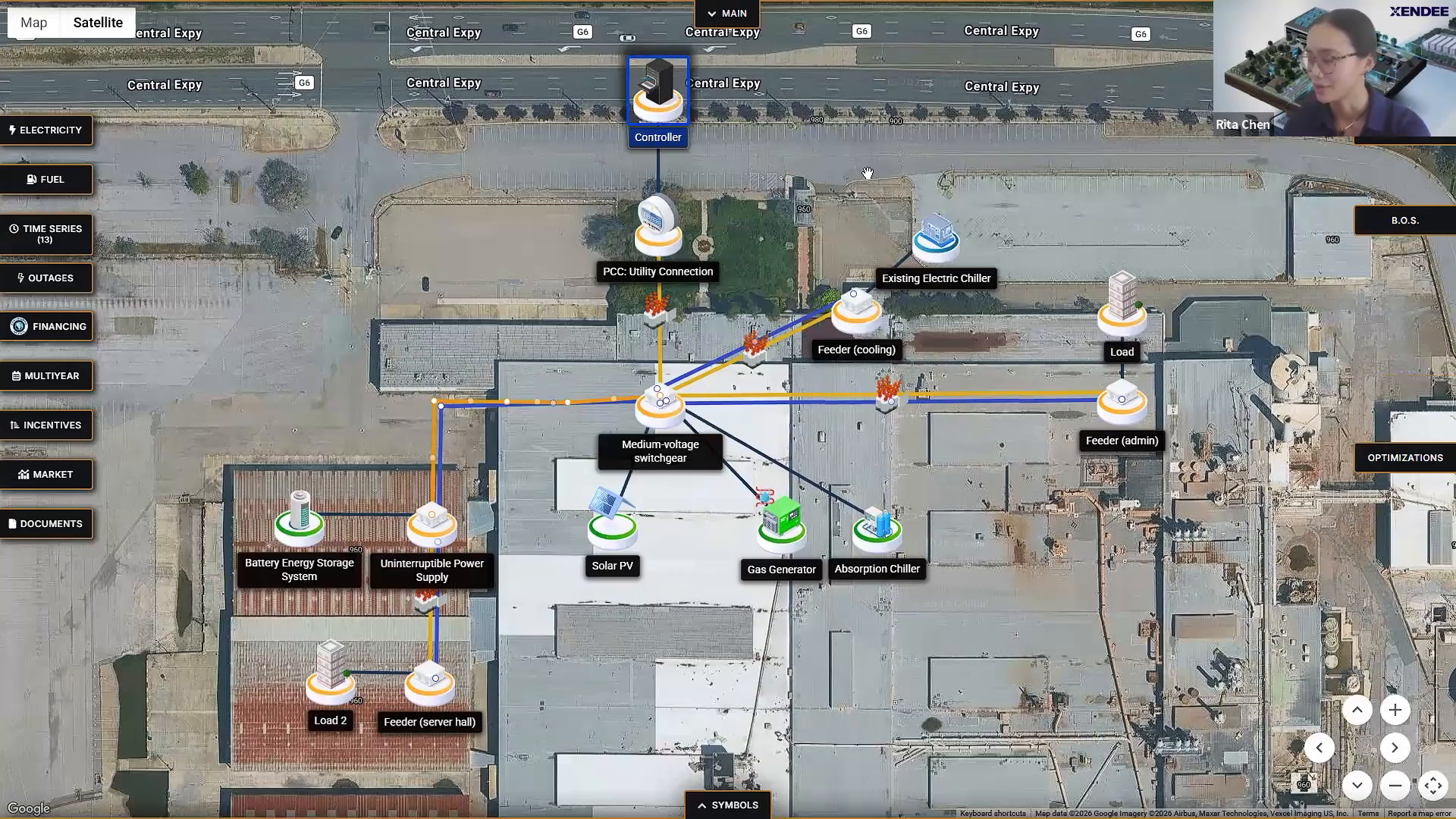
{"action": "left_click", "coordinate": [1049, 598]}
{"action": "left_click_drag", "start_coordinate": [1056, 603], "coordinate": [1052, 590]}
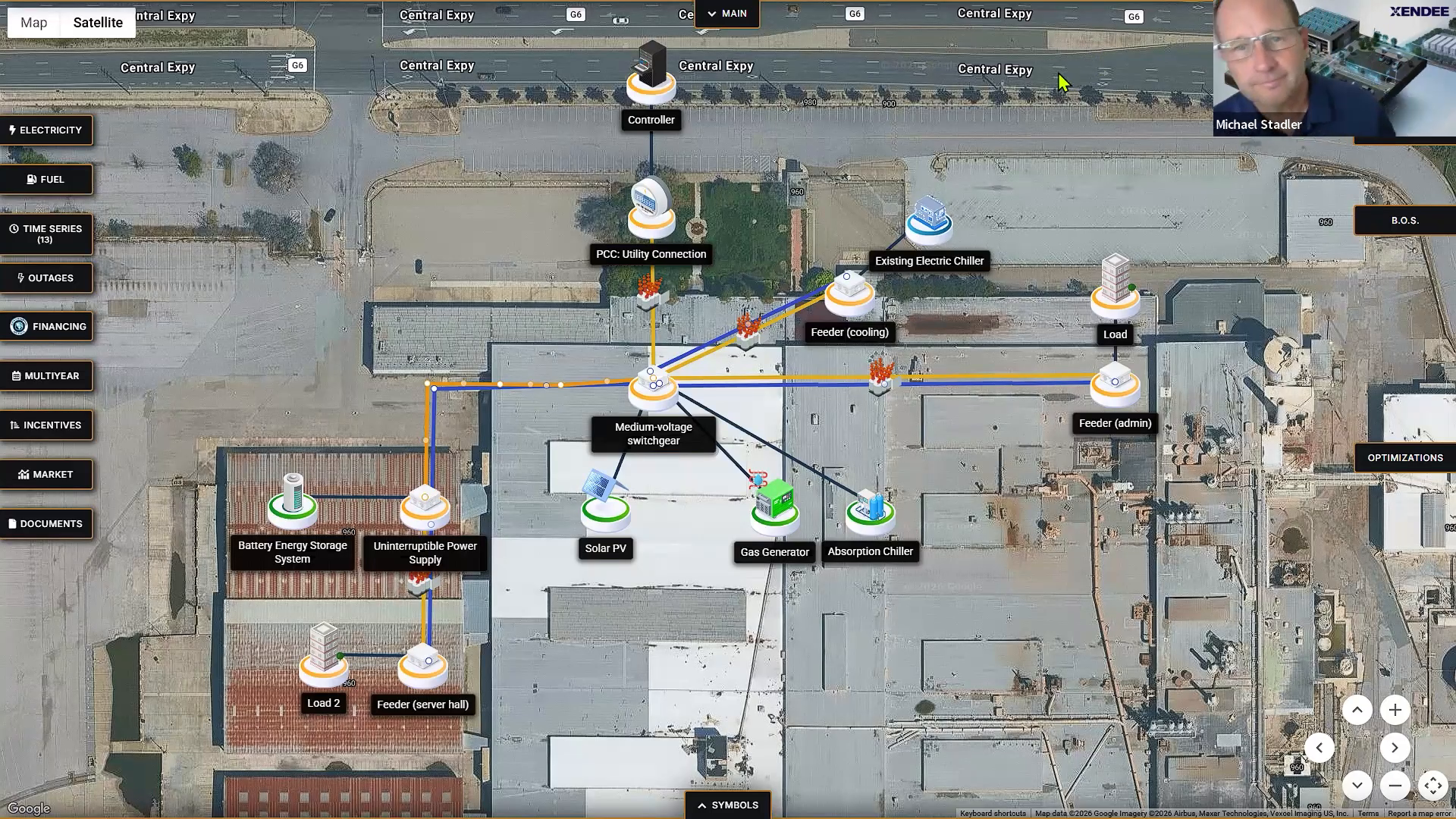
Step: Set Grid Connected to no in the project settings, review the Technologies section, and save
{"action": "left_click", "coordinate": [735, 15]}
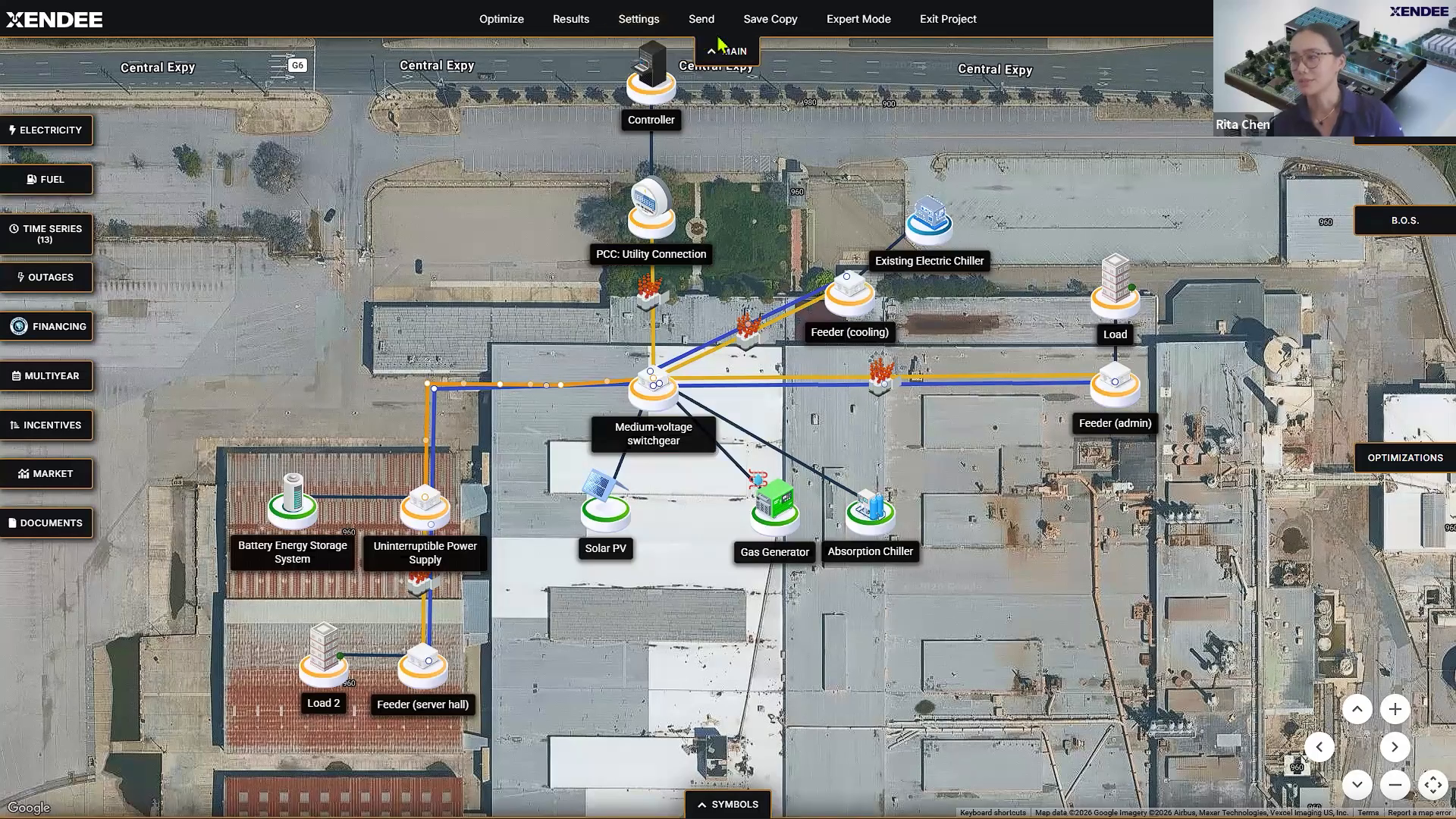
{"action": "left_click", "coordinate": [640, 20]}
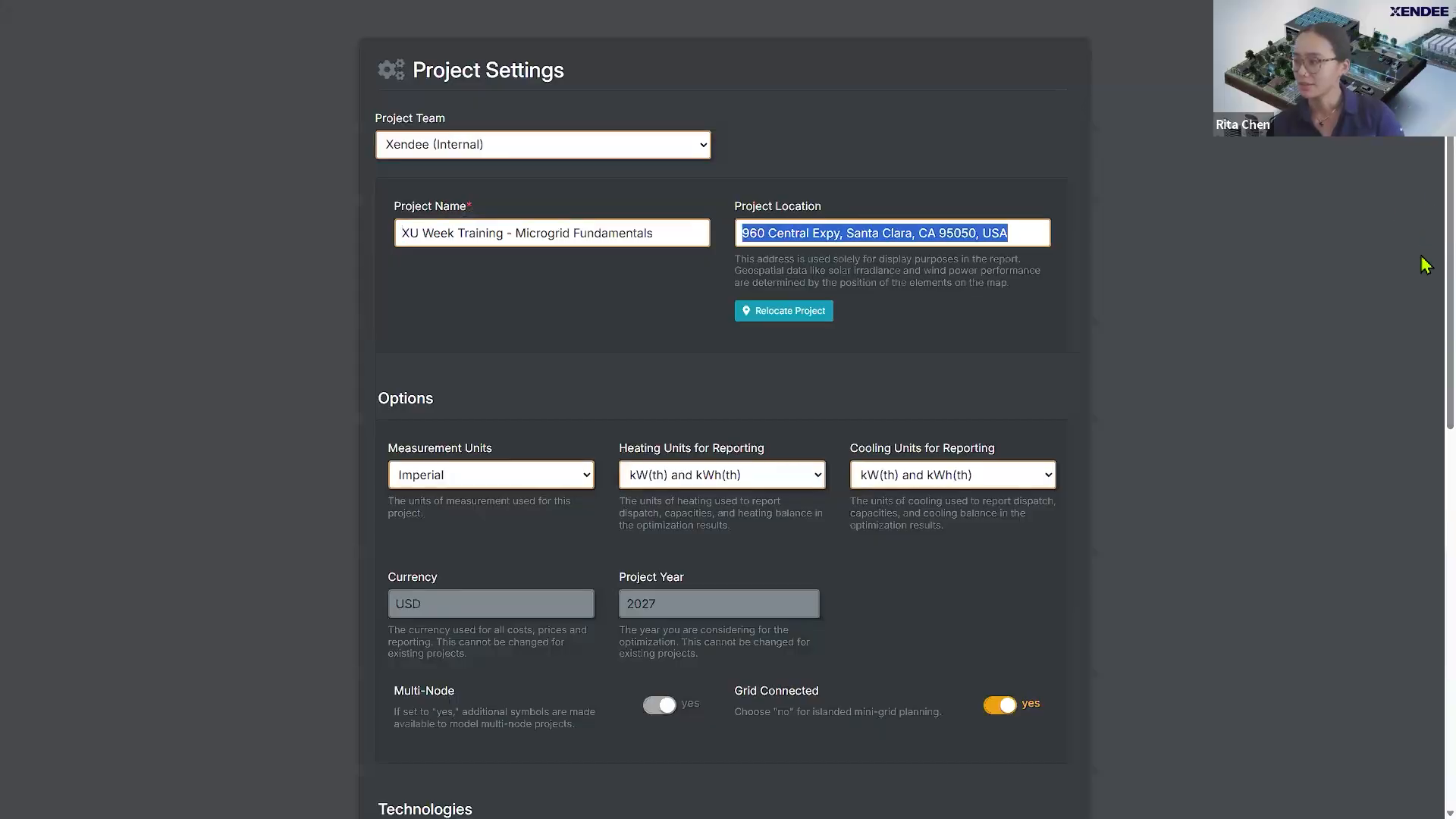
{"action": "scroll", "coordinate": [1426, 364], "scroll_direction": "down", "scroll_amount": 3}
{"action": "scroll", "coordinate": [1426, 420], "scroll_direction": "down", "scroll_amount": 1}
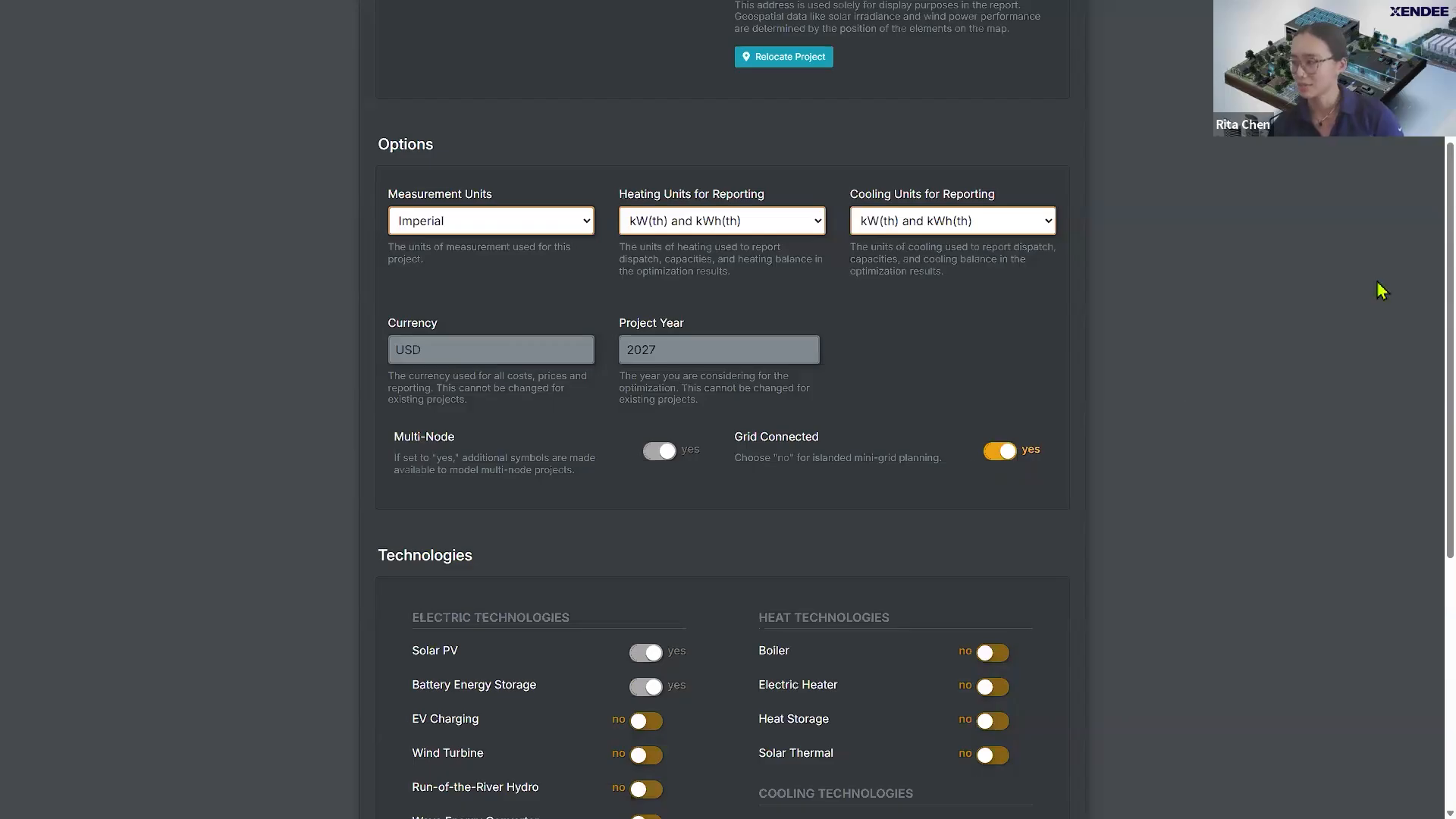
{"action": "left_click_drag", "start_coordinate": [1421, 290], "coordinate": [1421, 425]}
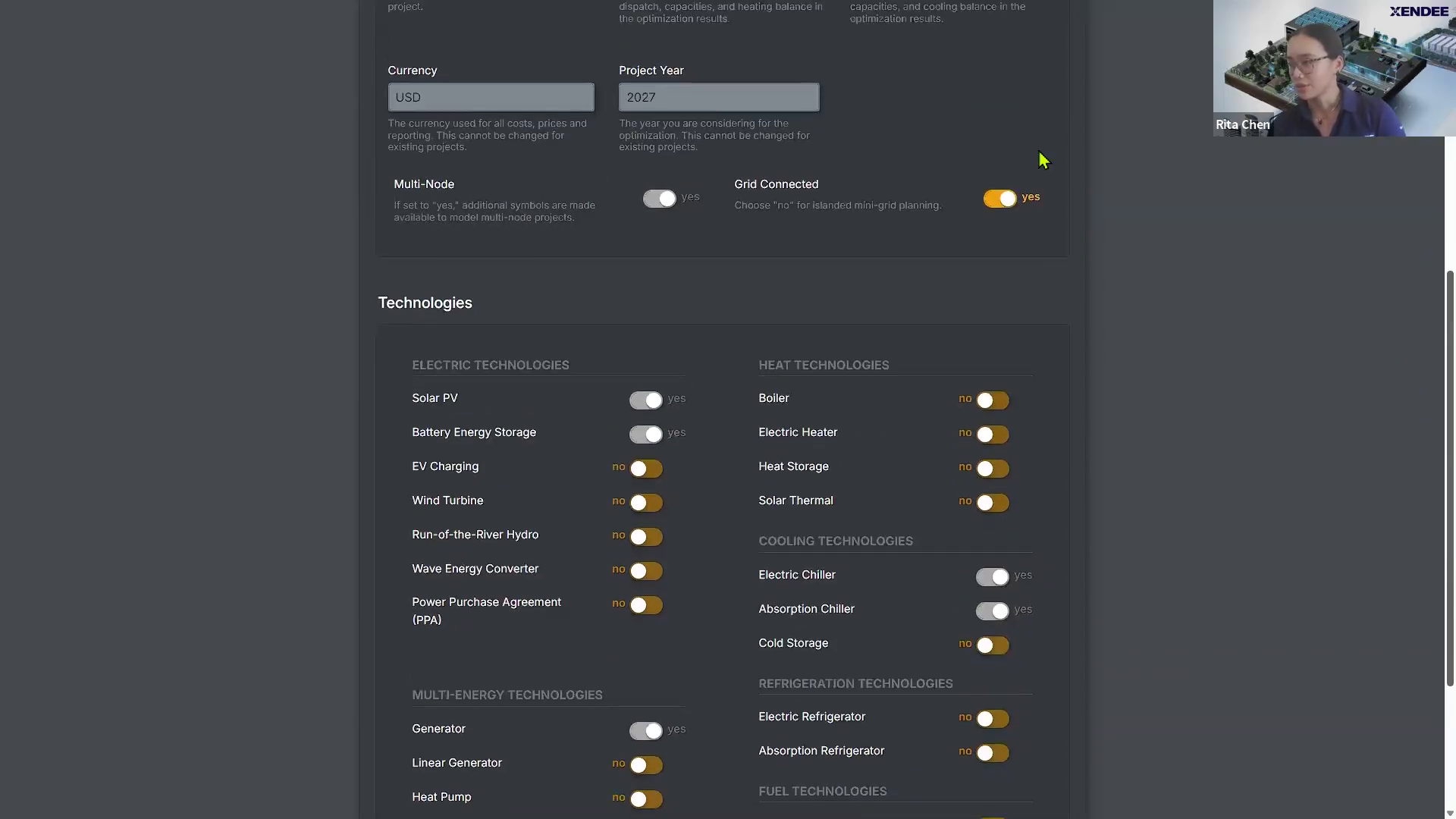
{"action": "double_click", "coordinate": [1005, 202]}
{"action": "left_click", "coordinate": [1005, 202]}
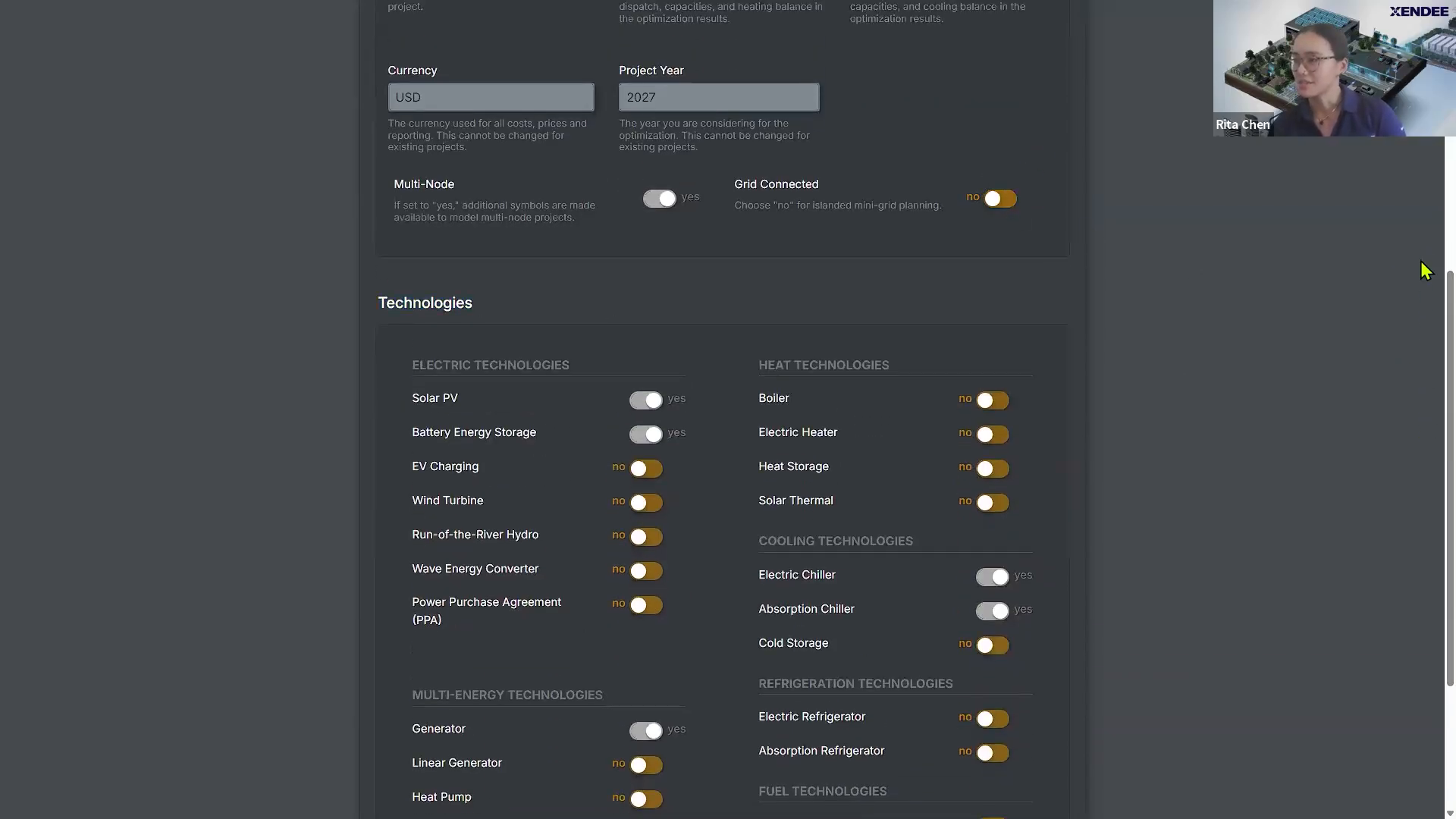
{"action": "scroll", "coordinate": [1093, 685], "scroll_direction": "down", "scroll_amount": 3}
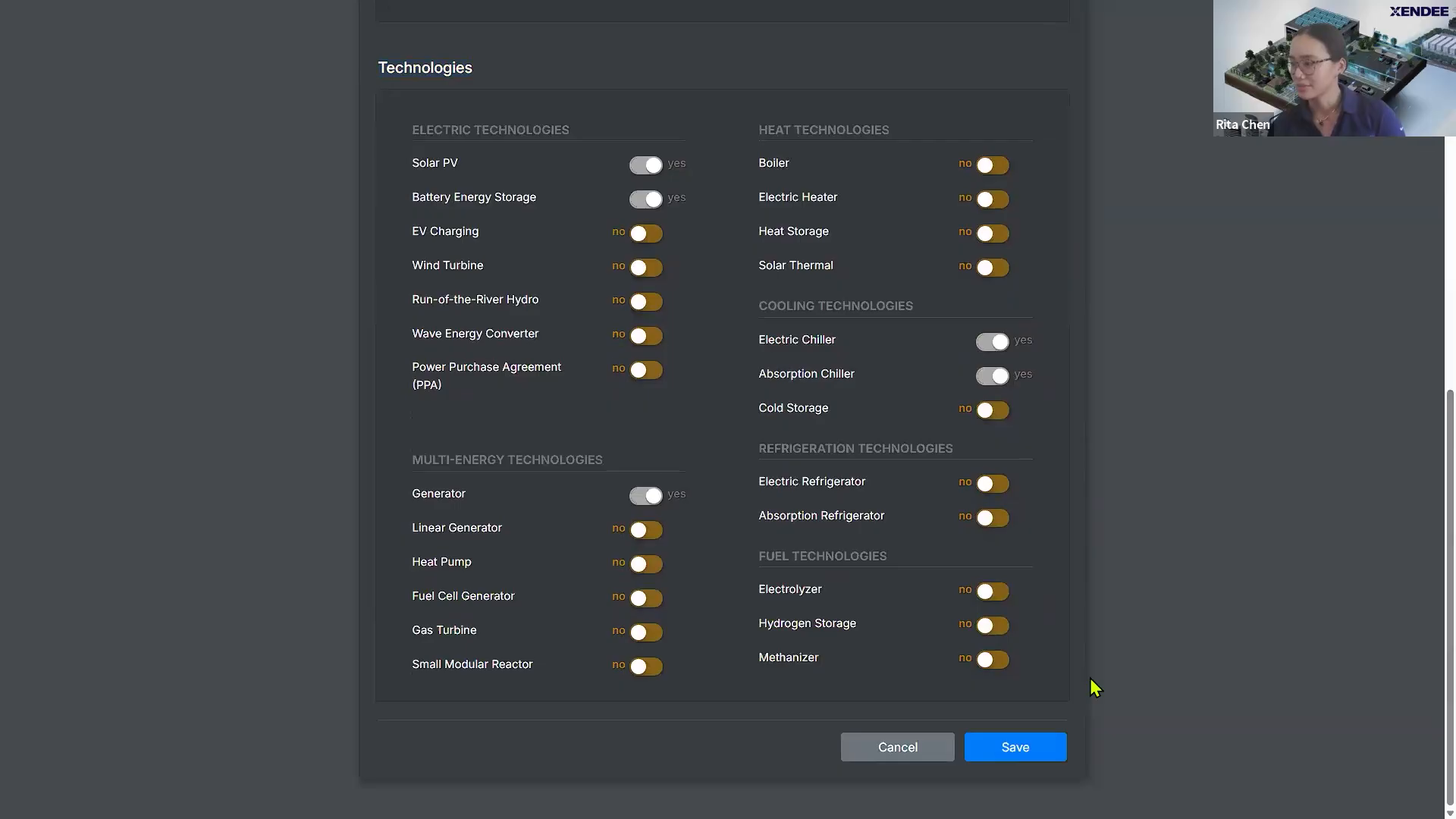
{"action": "left_click", "coordinate": [1035, 744]}
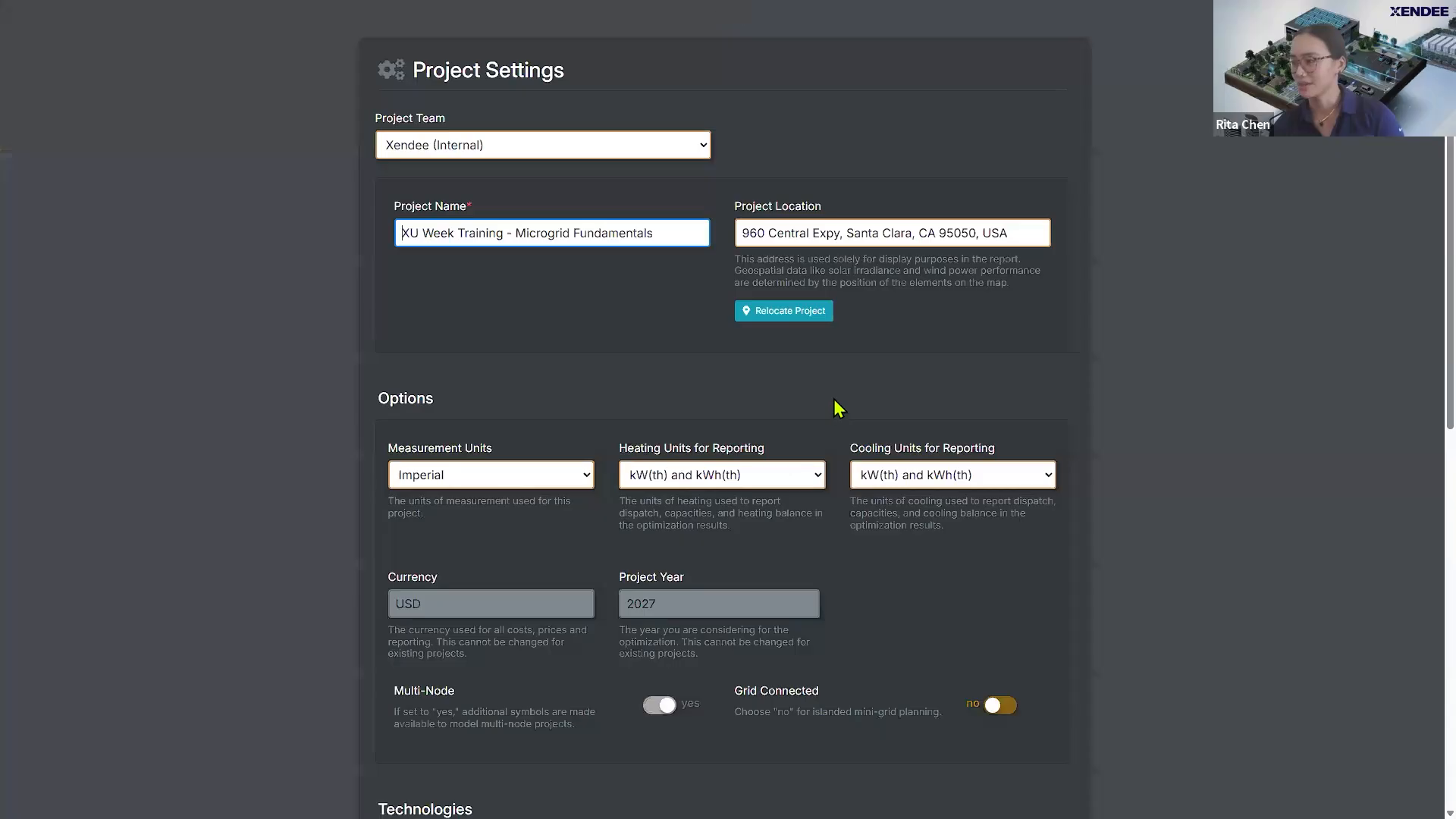
Step: Reopen the project settings, switch Grid Connected back to yes, and save
{"action": "left_click", "coordinate": [657, 21]}
{"action": "left_click", "coordinate": [1053, 686]}
{"action": "scroll", "coordinate": [1386, 620], "scroll_direction": "down", "scroll_amount": 9}
{"action": "left_click", "coordinate": [1015, 808]}
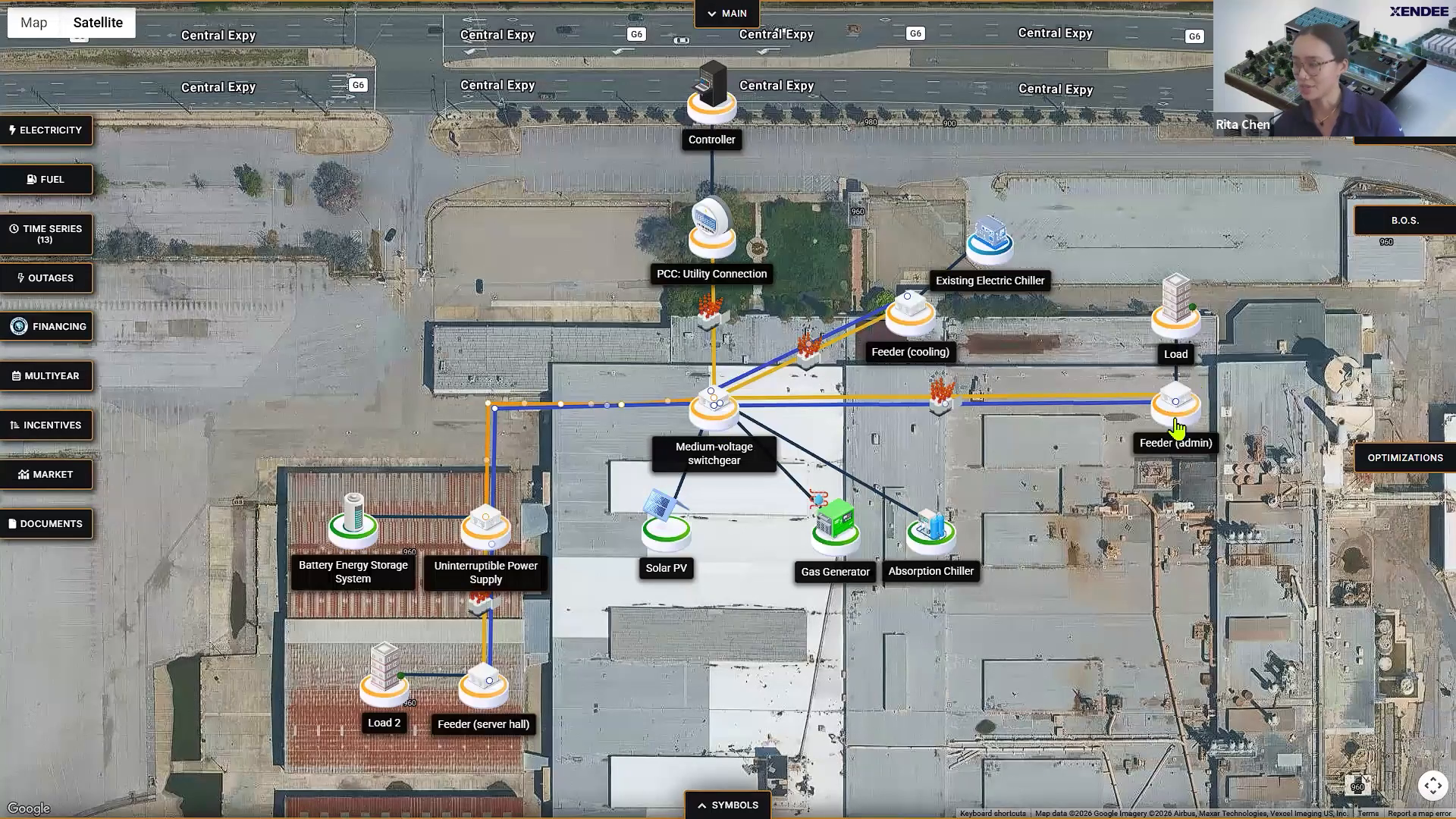
{"action": "left_click_drag", "start_coordinate": [1175, 510], "coordinate": [1176, 463]}
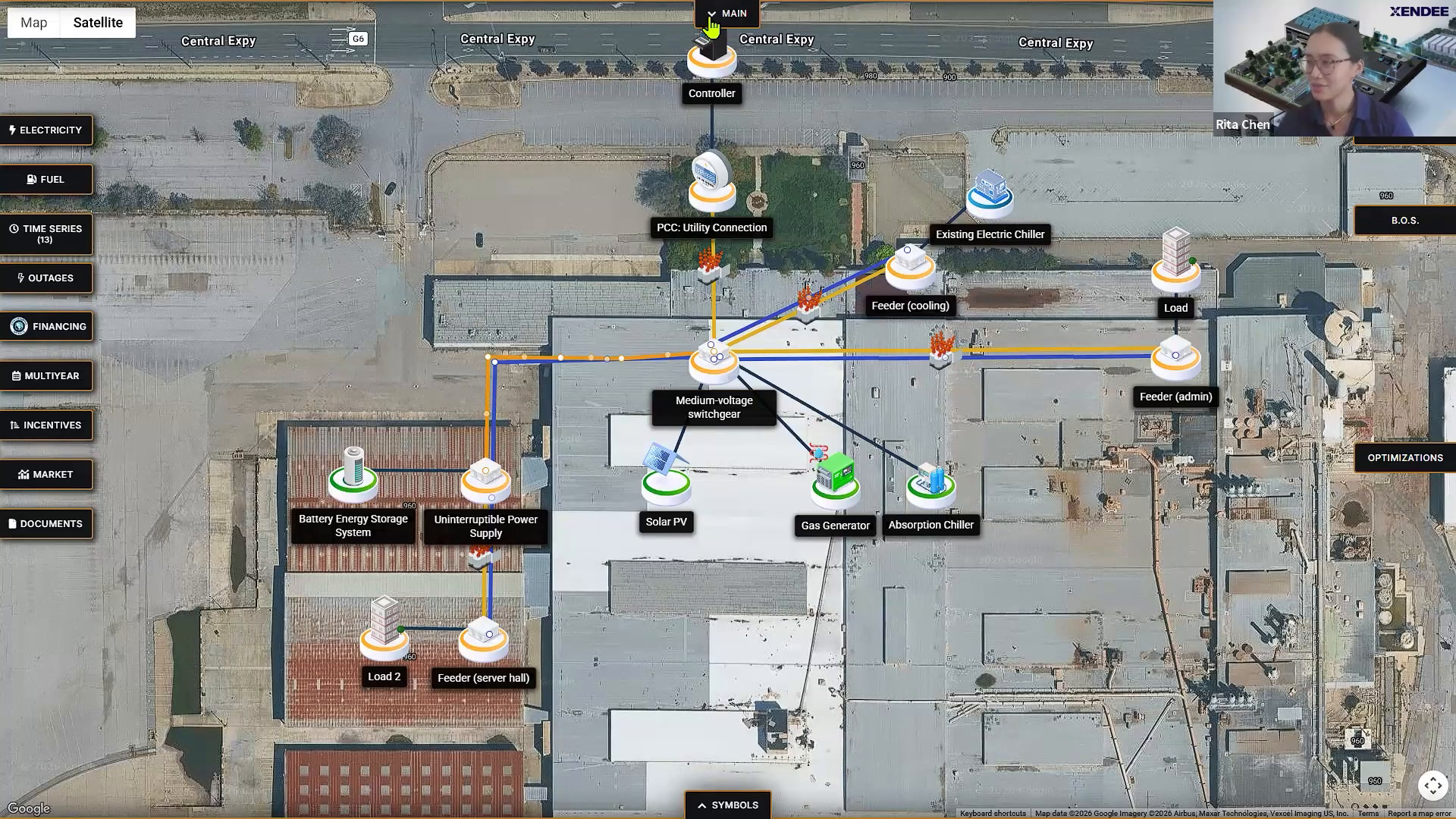
{"action": "left_click", "coordinate": [711, 21]}
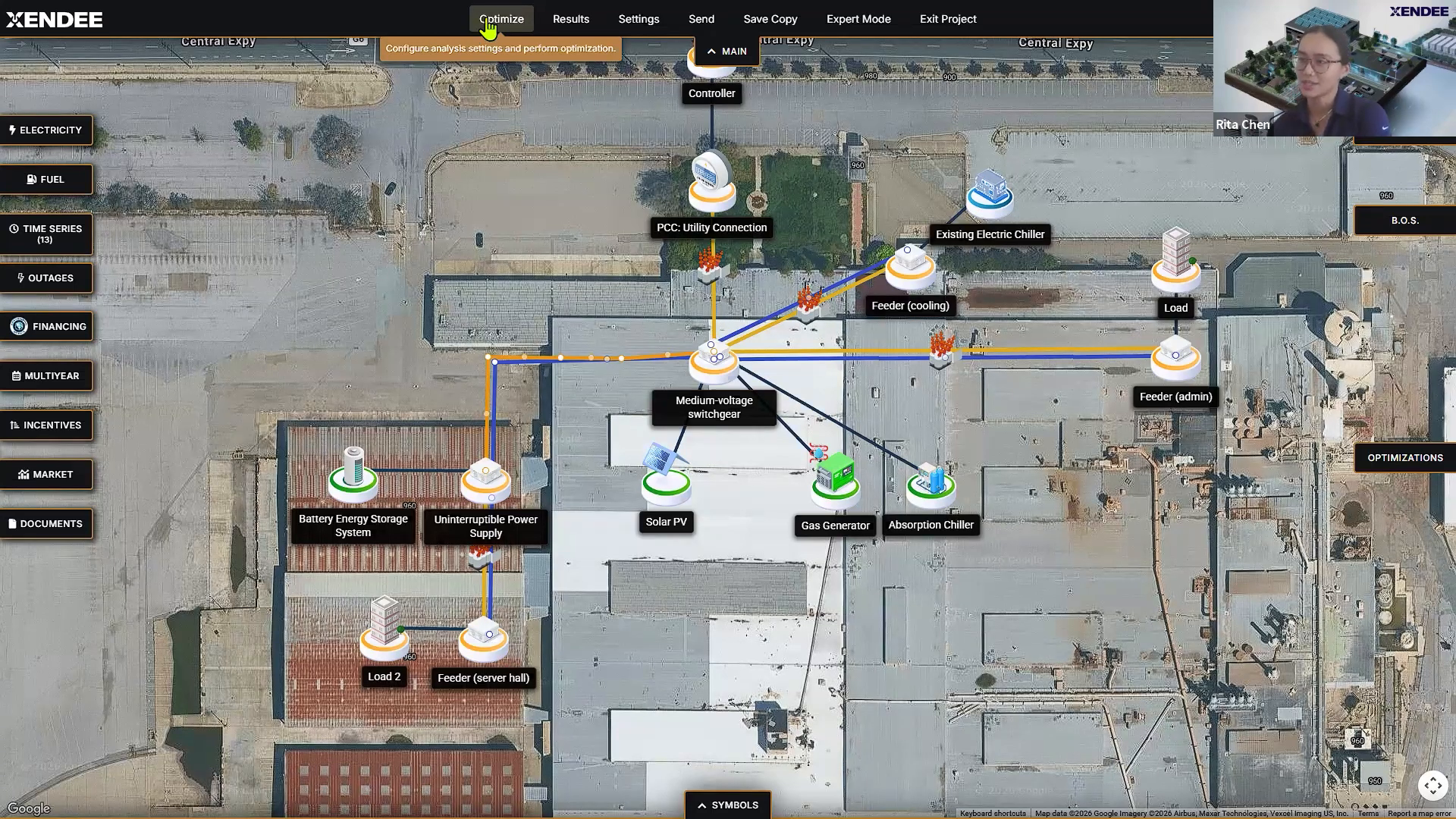
{"action": "left_click", "coordinate": [488, 25]}
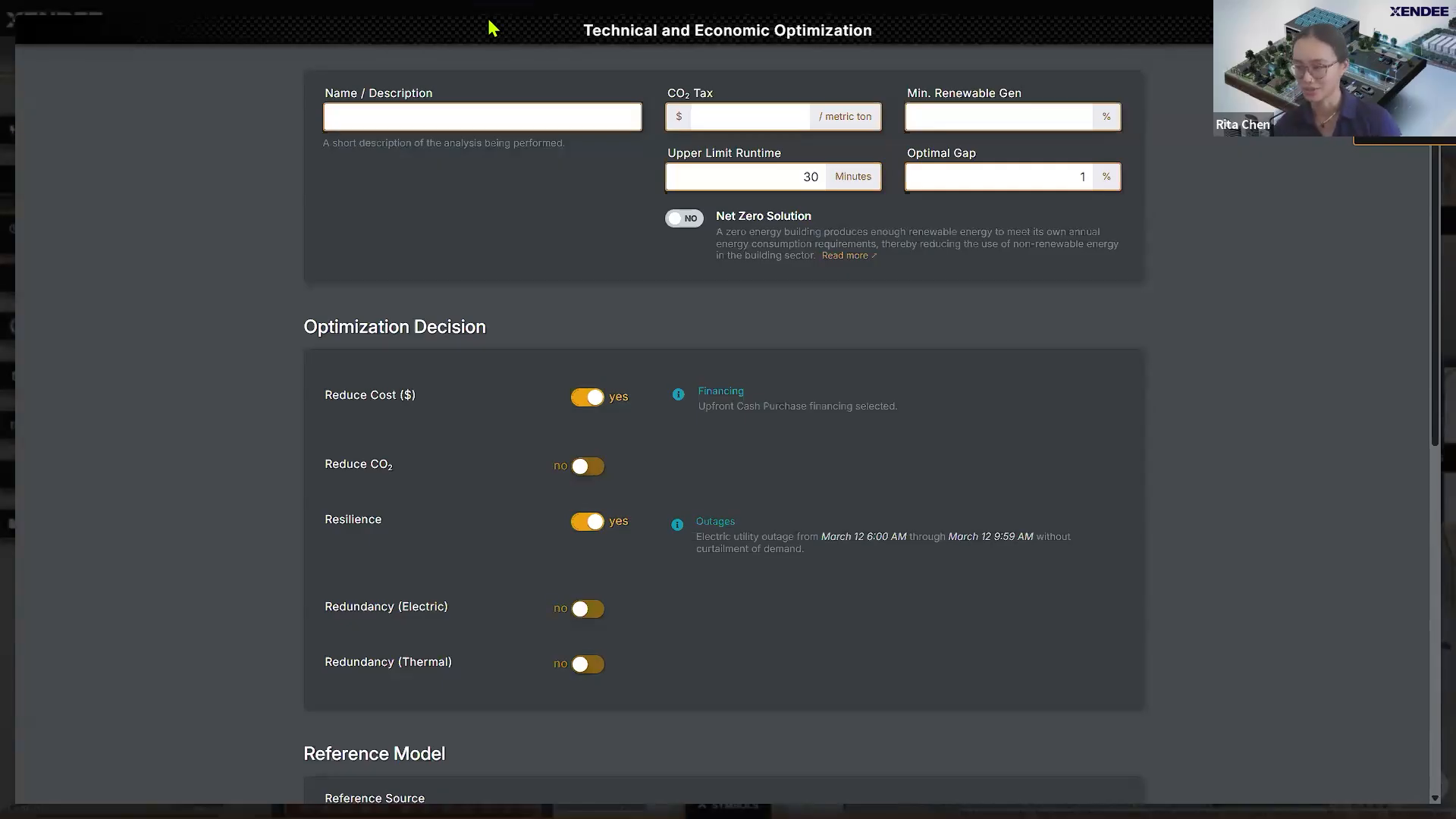
{"action": "left_click", "coordinate": [479, 117]}
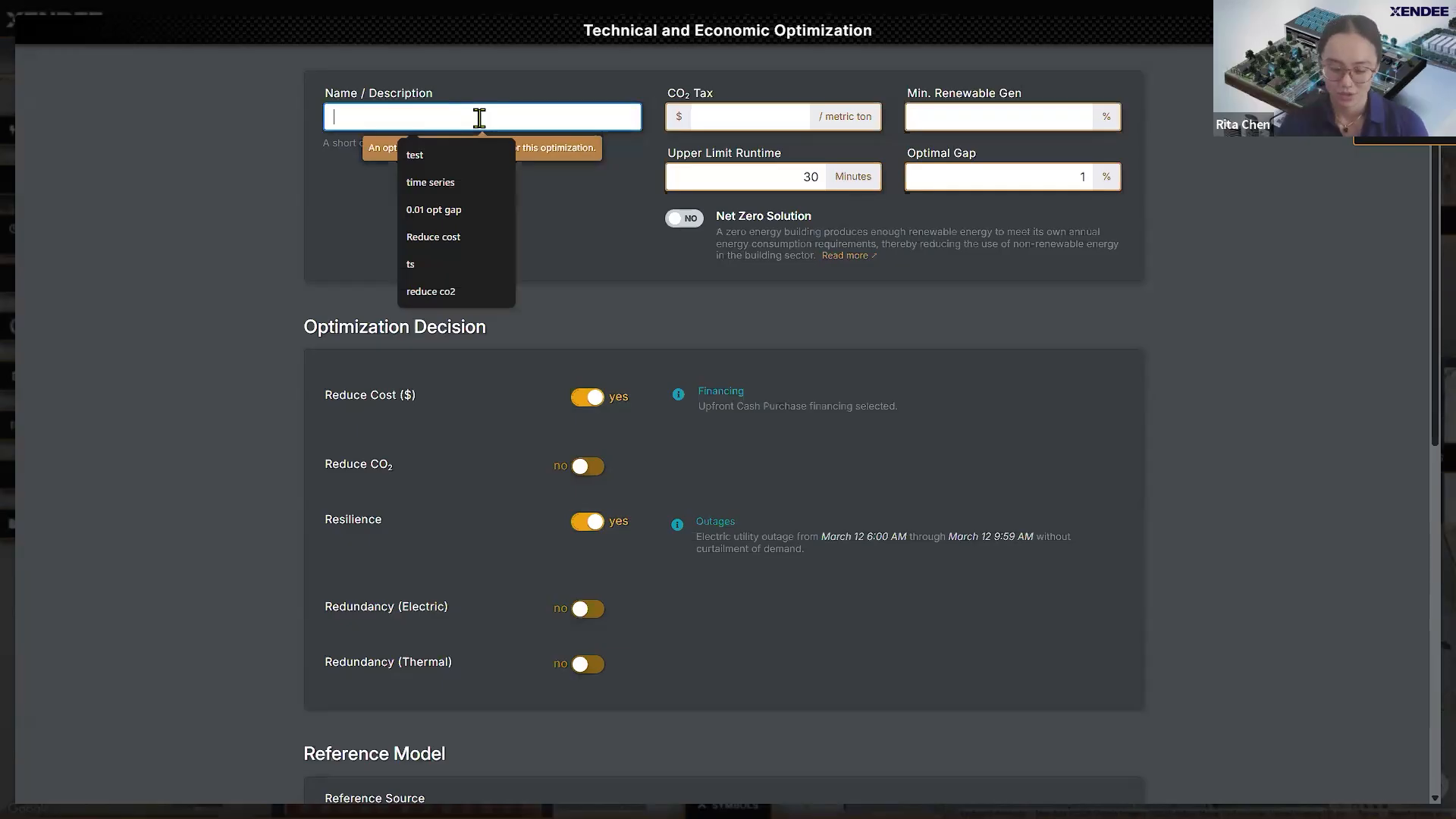
{"action": "type", "text": "Reduce"}
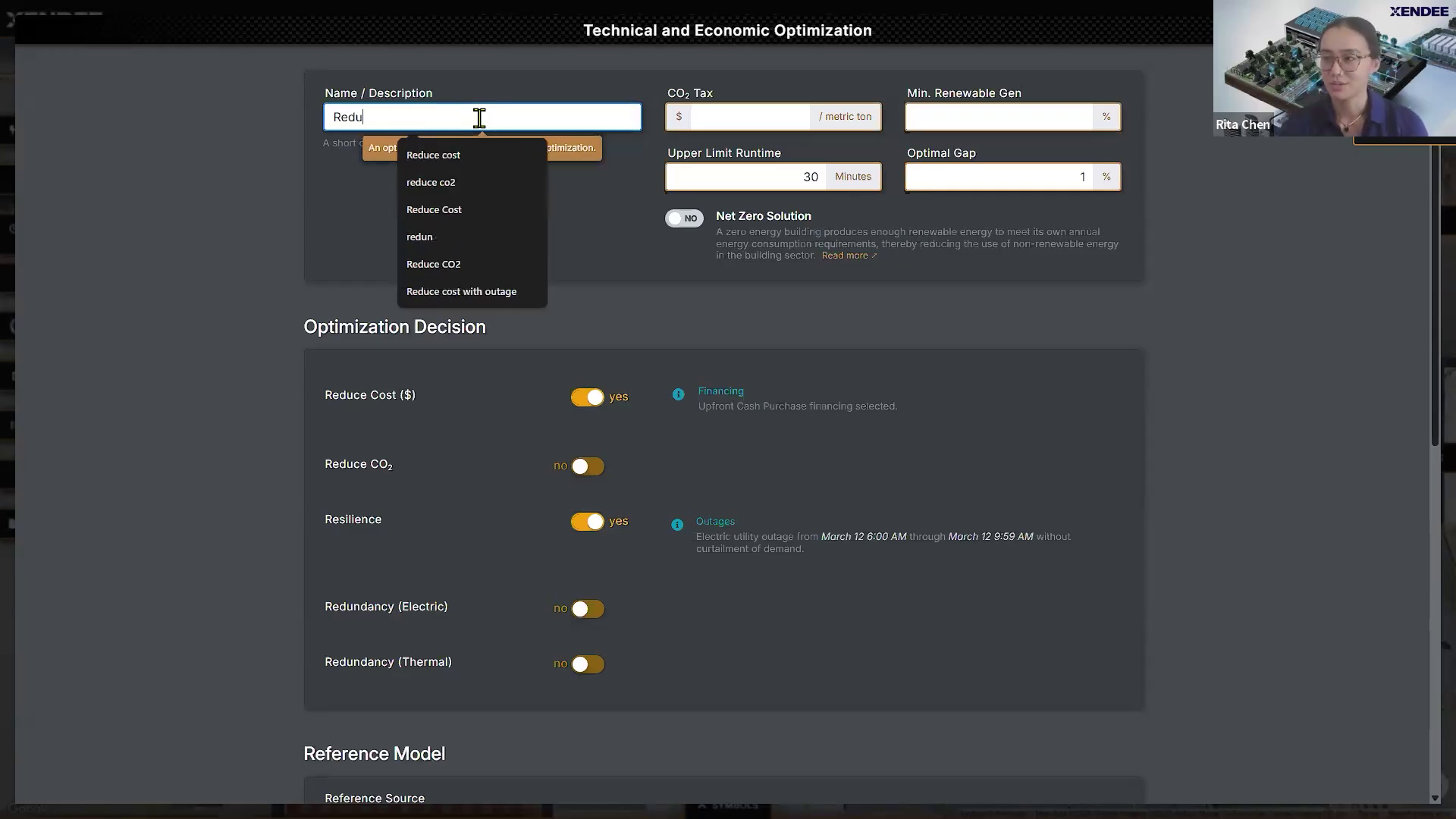
{"action": "key", "text": "BackSpace"}
{"action": "type", "text": "ost"}
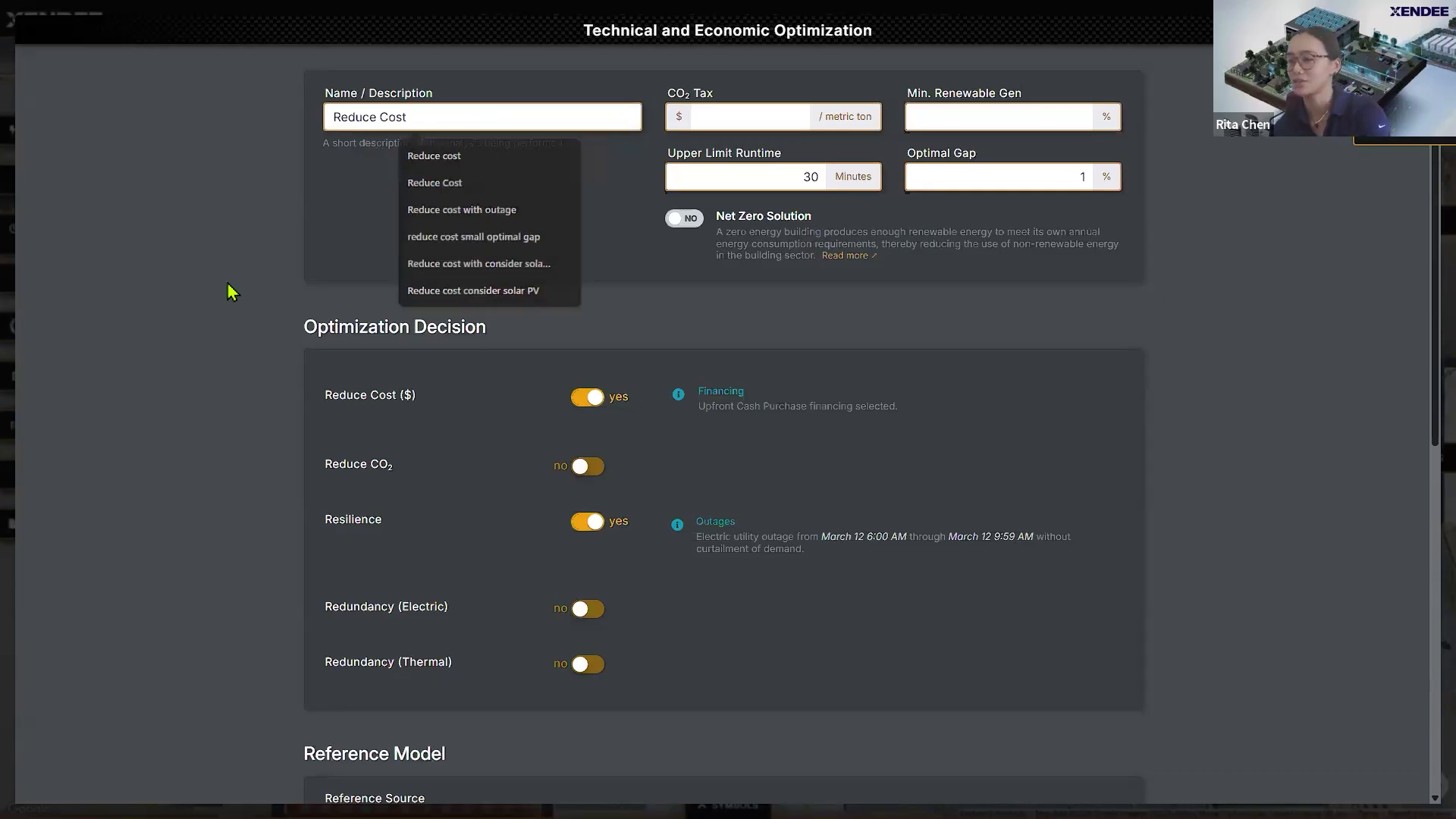
{"action": "left_click", "coordinate": [237, 291]}
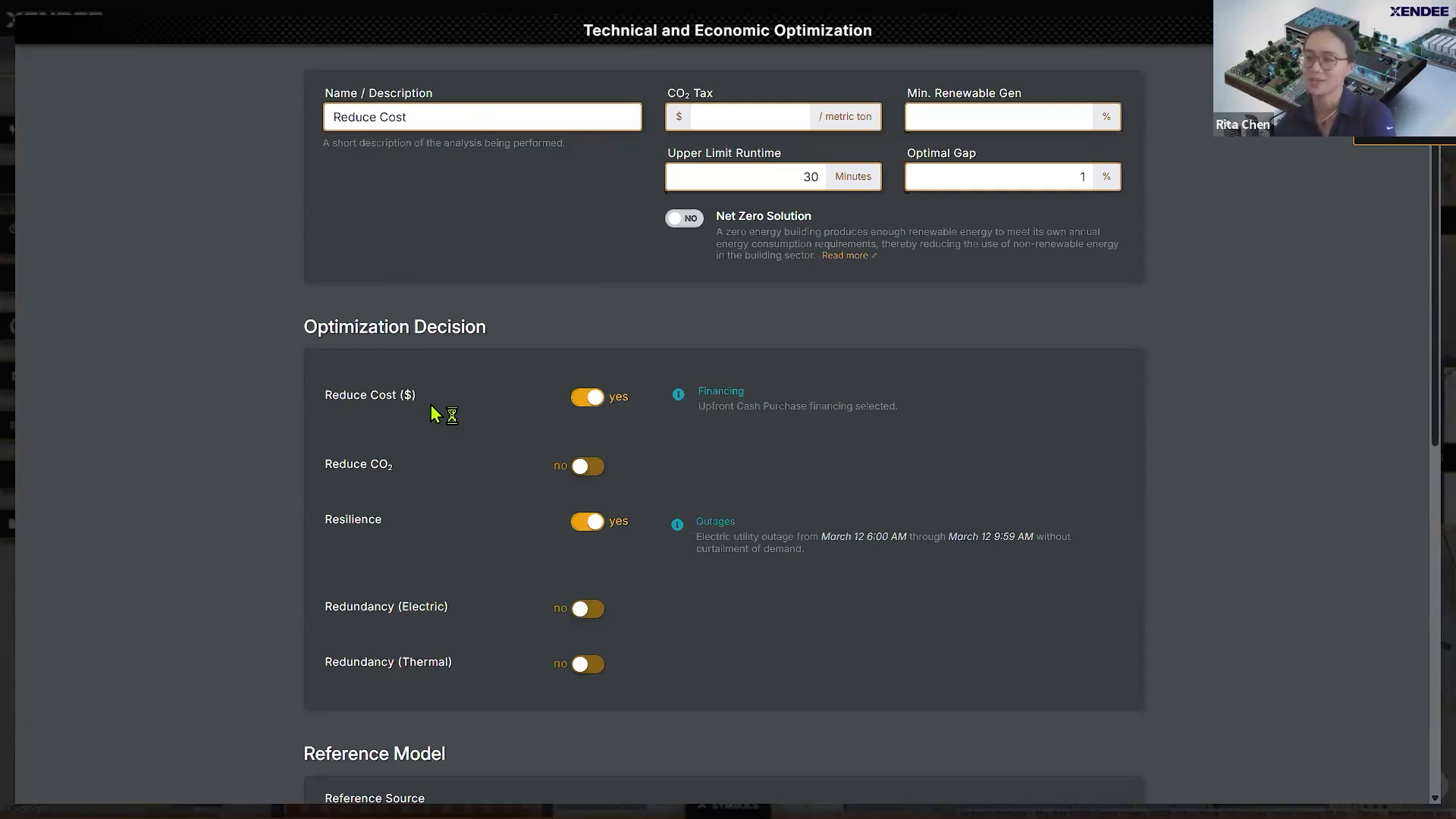
{"action": "scroll", "coordinate": [1424, 241], "scroll_direction": "down", "scroll_amount": 1}
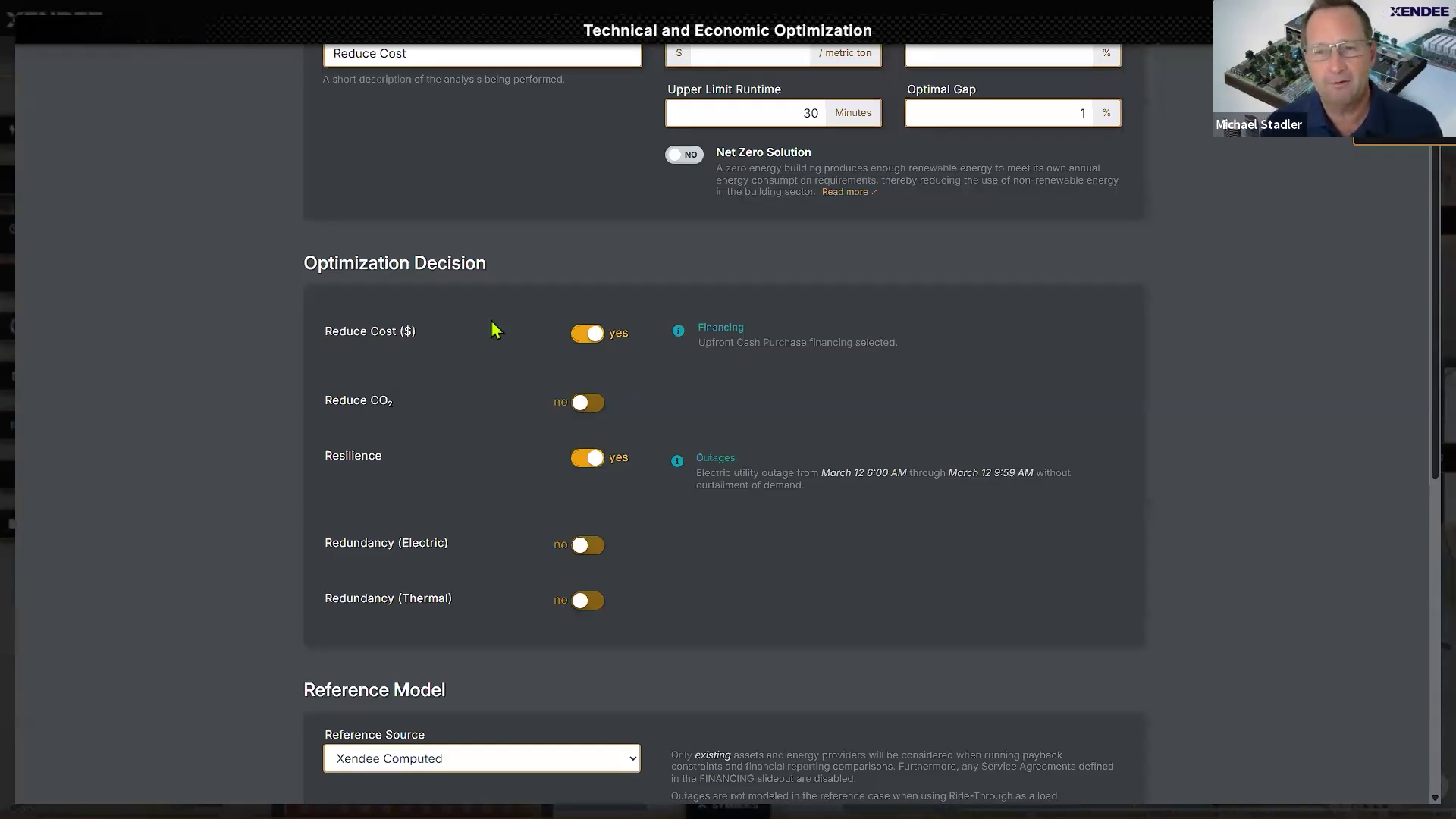
{"action": "left_click_drag", "start_coordinate": [1421, 299], "coordinate": [1421, 588]}
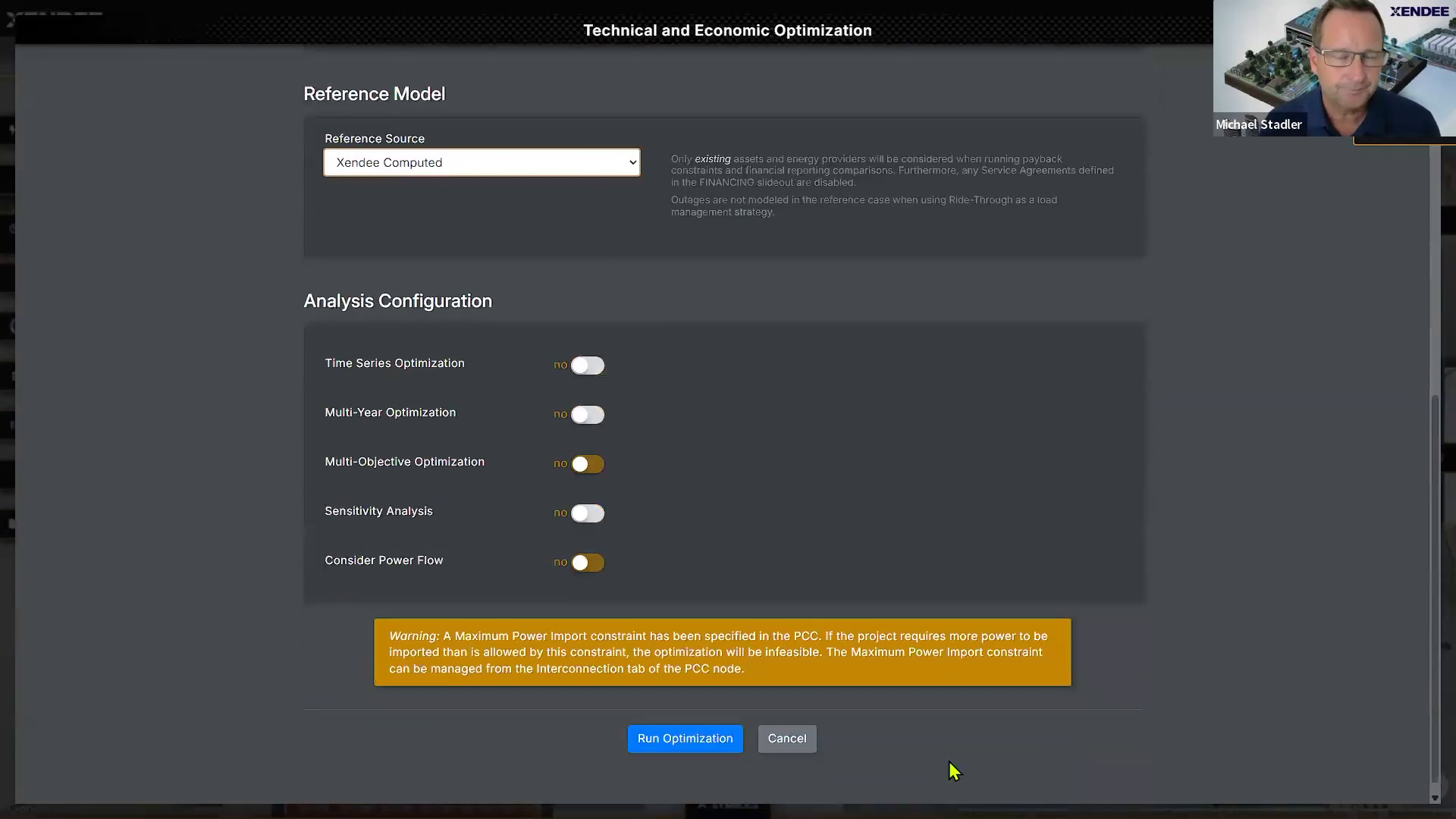
{"action": "left_click", "coordinate": [770, 732]}
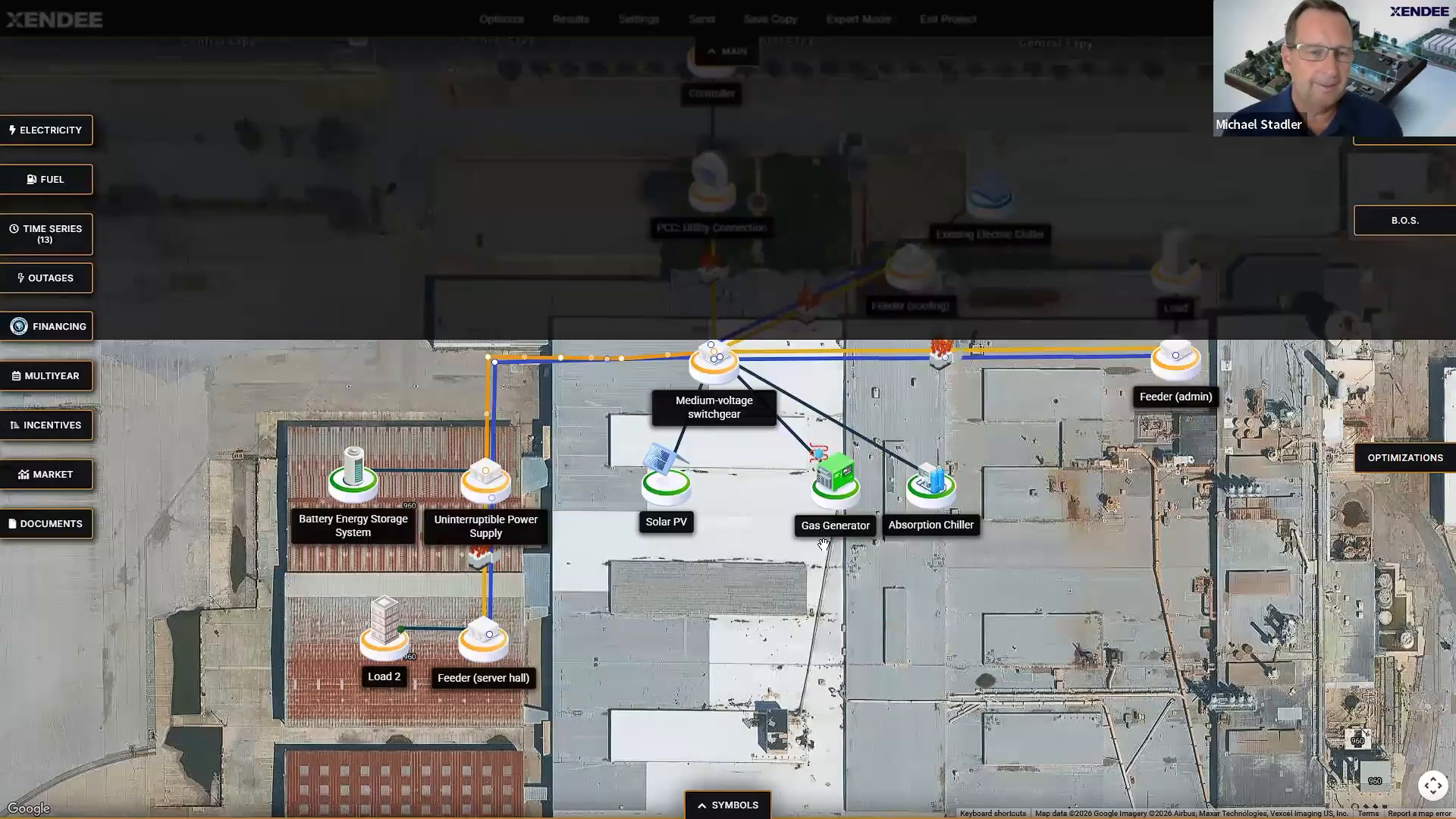
Step: Review the investment, technical, incentive and charging specifications of the Battery Energy Storage System, leaving without saving
{"action": "left_click", "coordinate": [337, 483]}
{"action": "left_click_drag", "start_coordinate": [1425, 377], "coordinate": [1423, 393]}
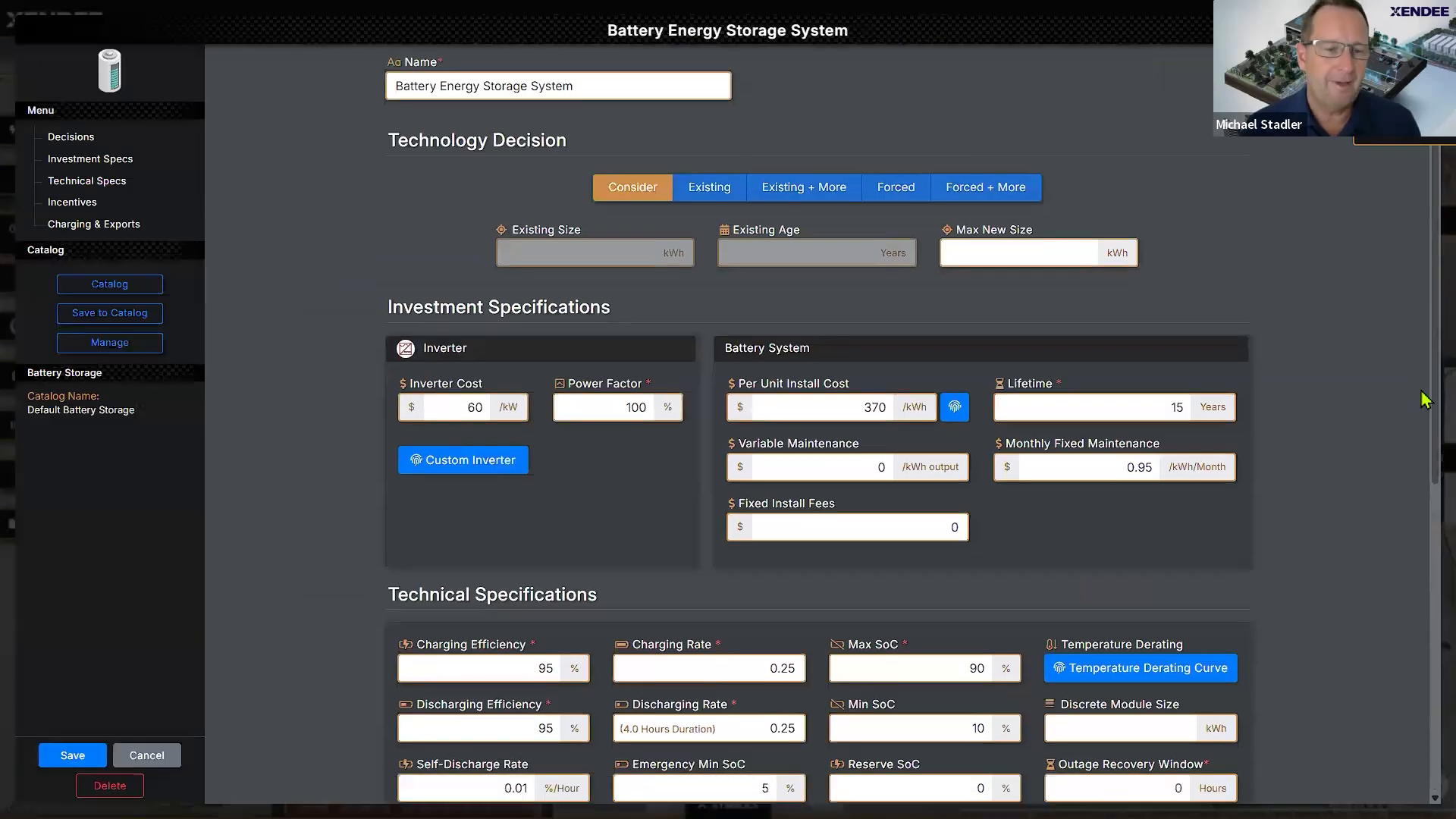
{"action": "scroll", "coordinate": [1423, 400], "scroll_direction": "down", "scroll_amount": 3}
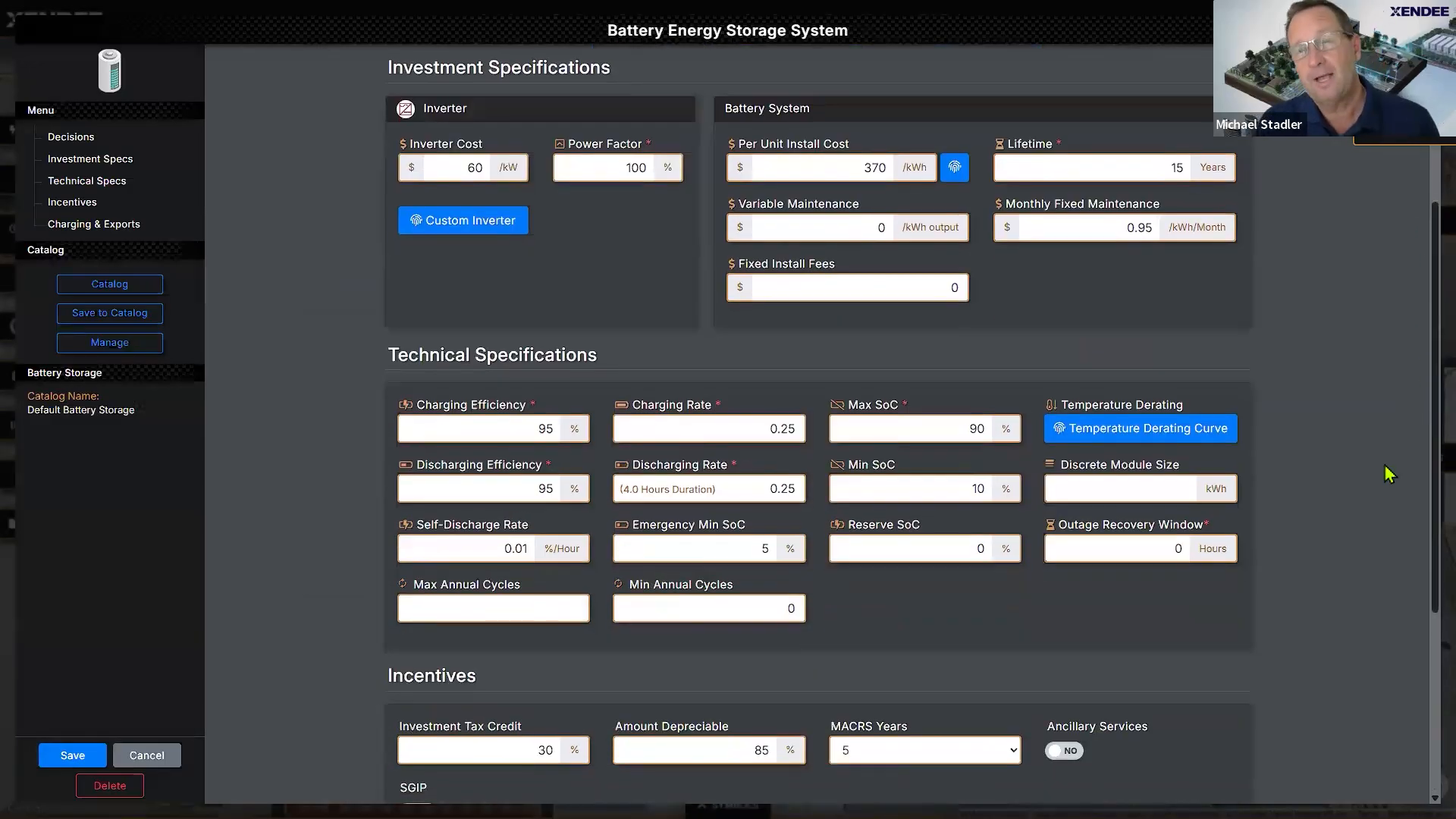
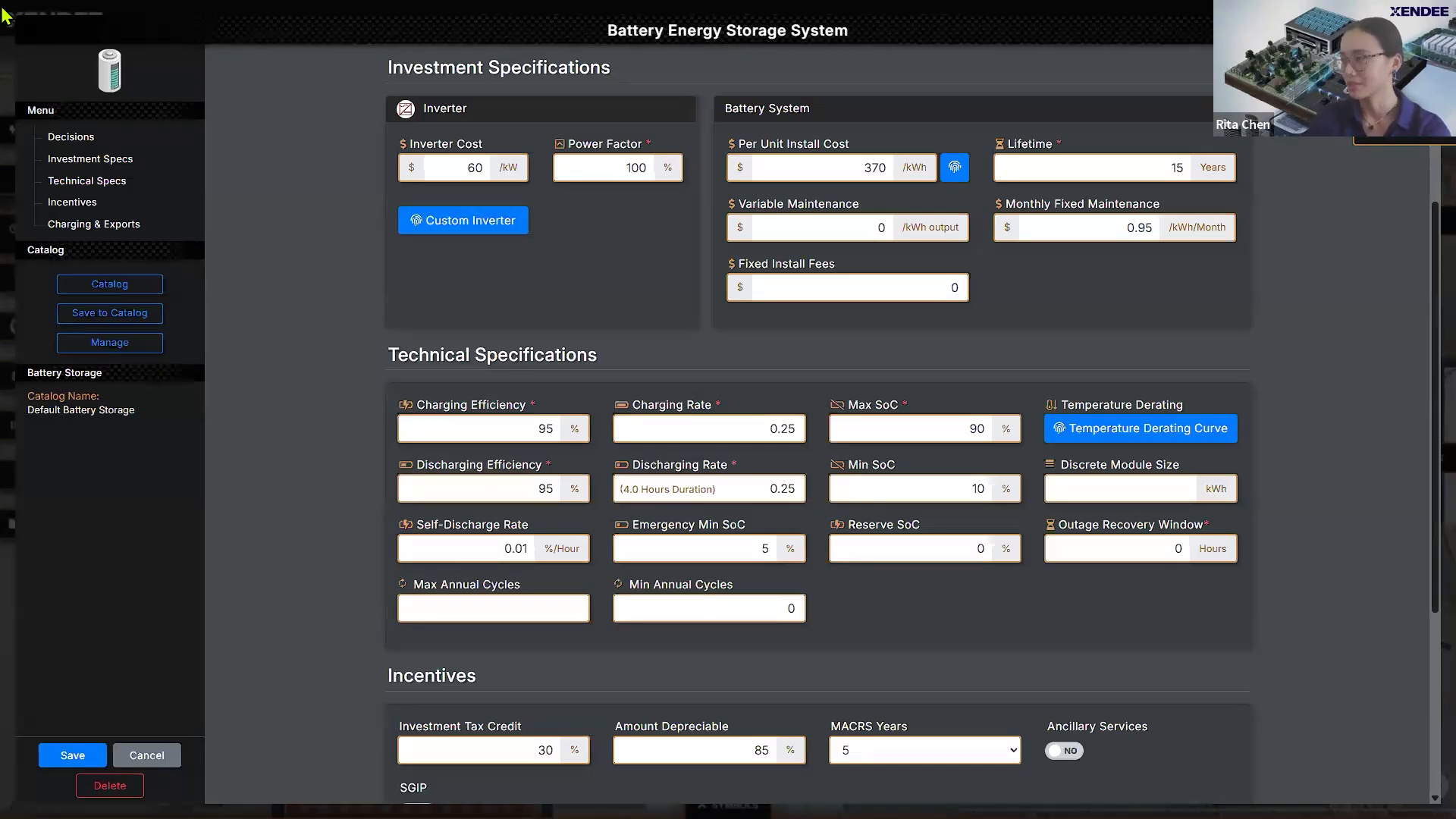
{"action": "scroll", "coordinate": [1426, 326], "scroll_direction": "down", "scroll_amount": 2}
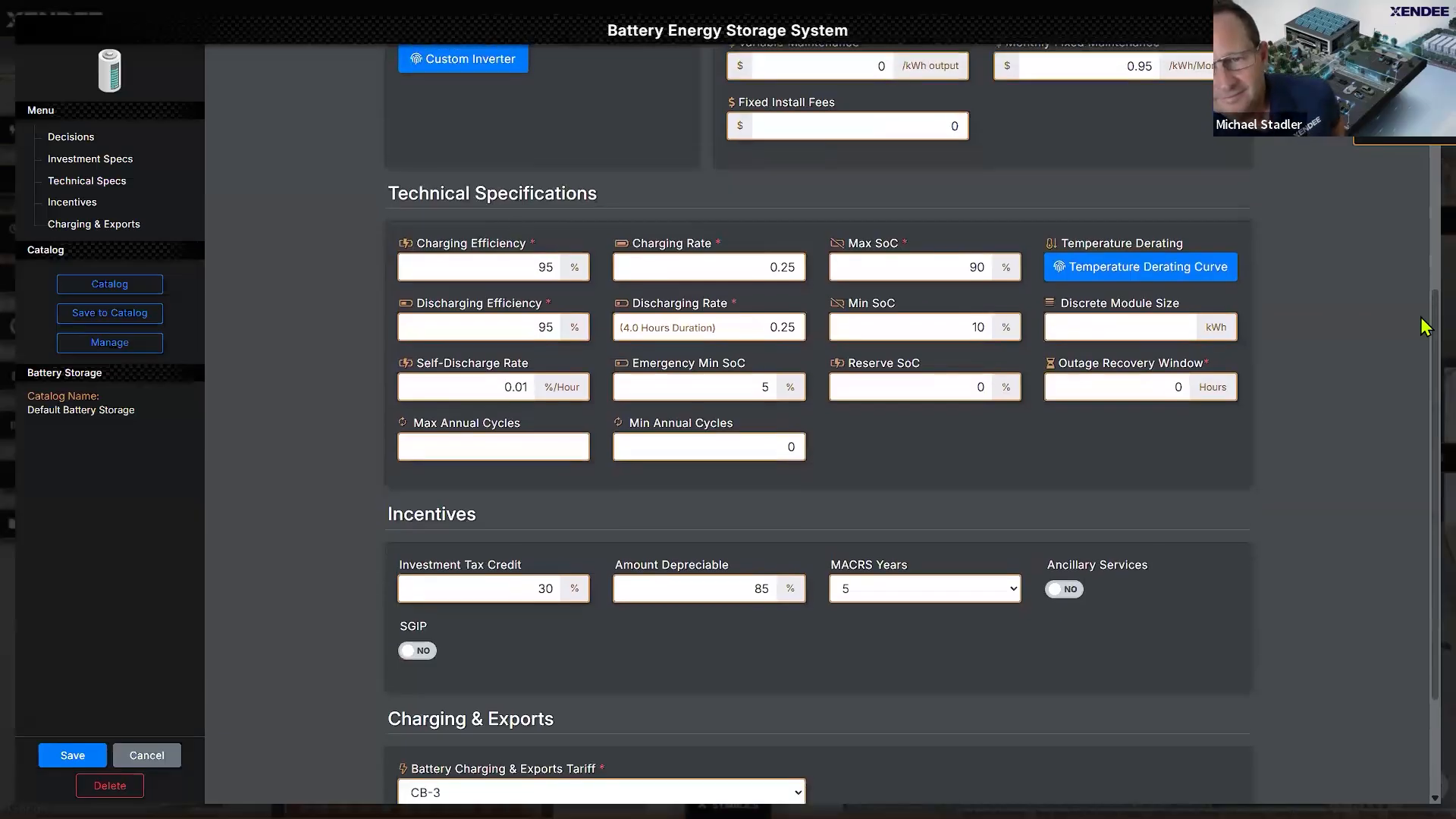
{"action": "scroll", "coordinate": [1426, 326], "scroll_direction": "down", "scroll_amount": 1}
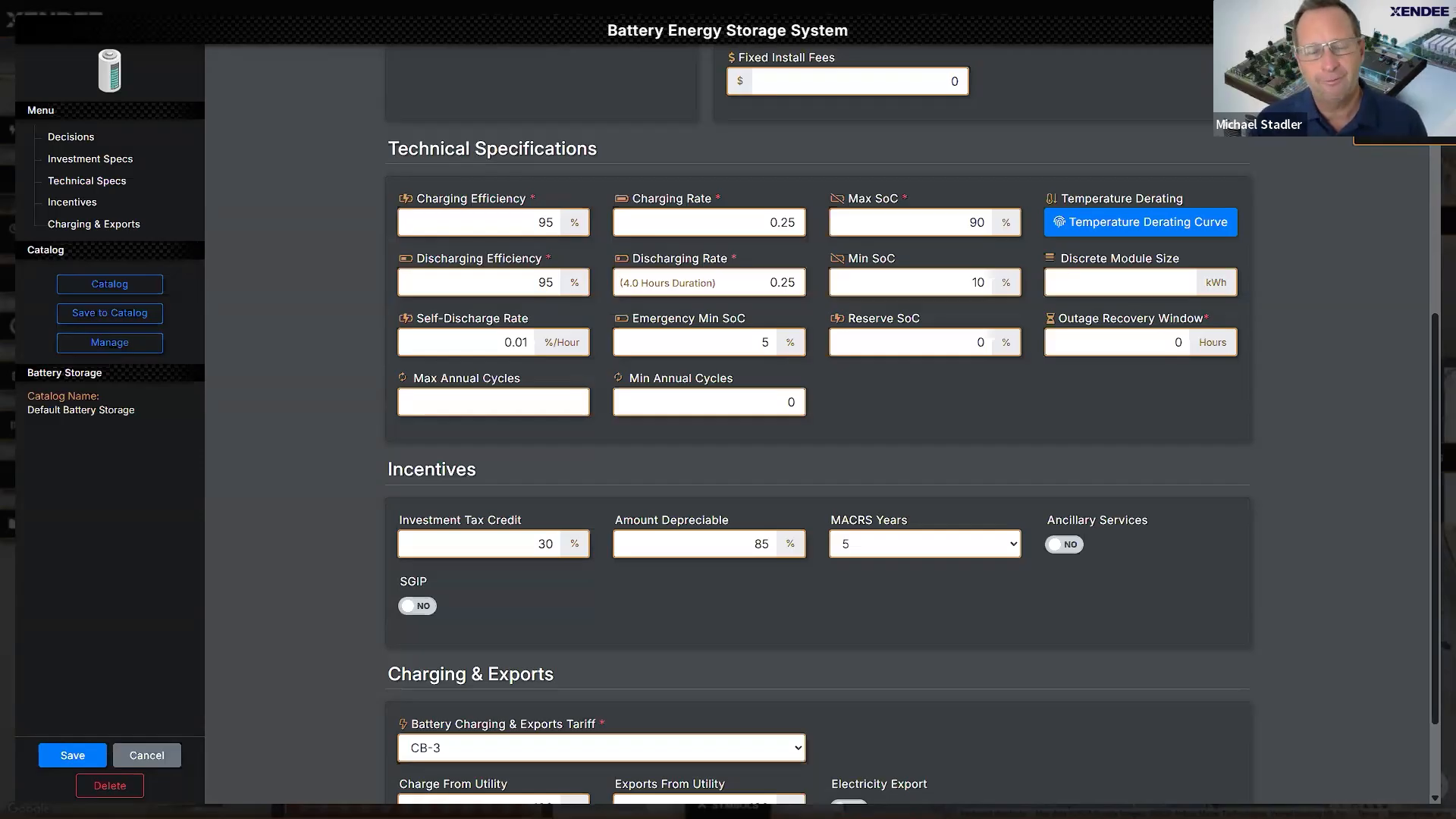
{"action": "left_click", "coordinate": [155, 755]}
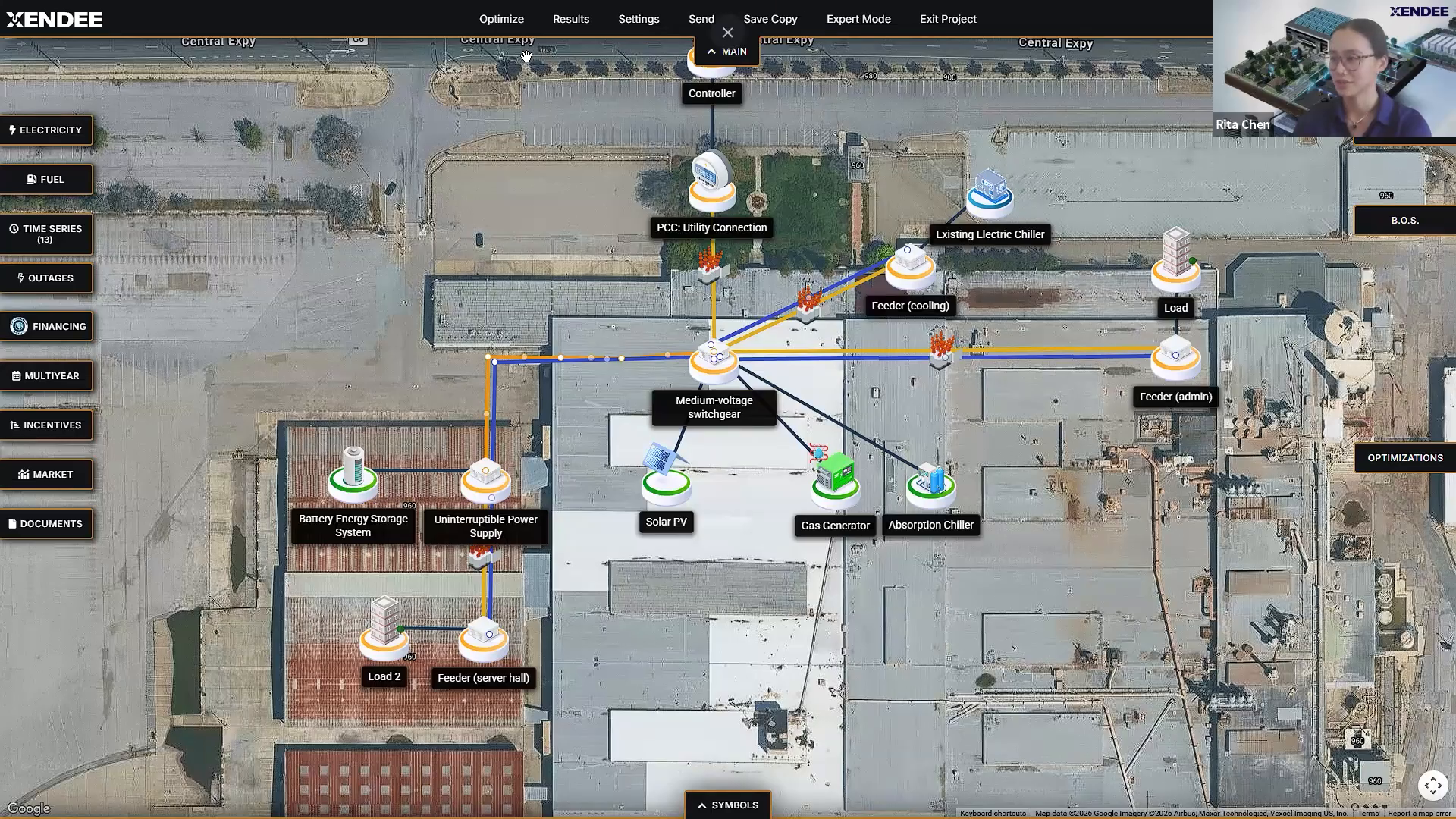
Step: Start setting up a technical and economic optimization and name it Reduce Cost
{"action": "left_click", "coordinate": [491, 27]}
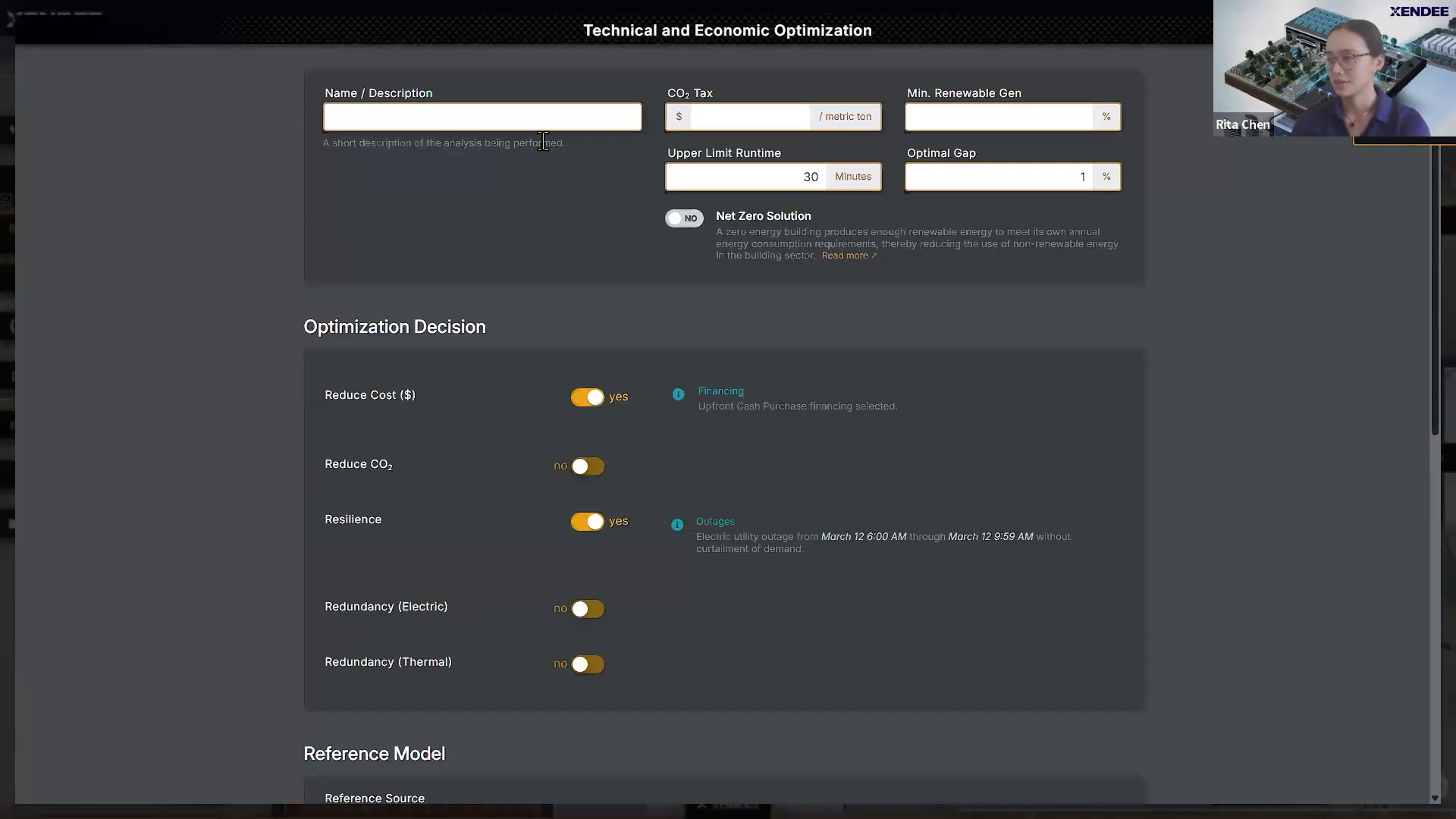
{"action": "left_click", "coordinate": [543, 131]}
{"action": "type", "text": "Reduce Cost"}
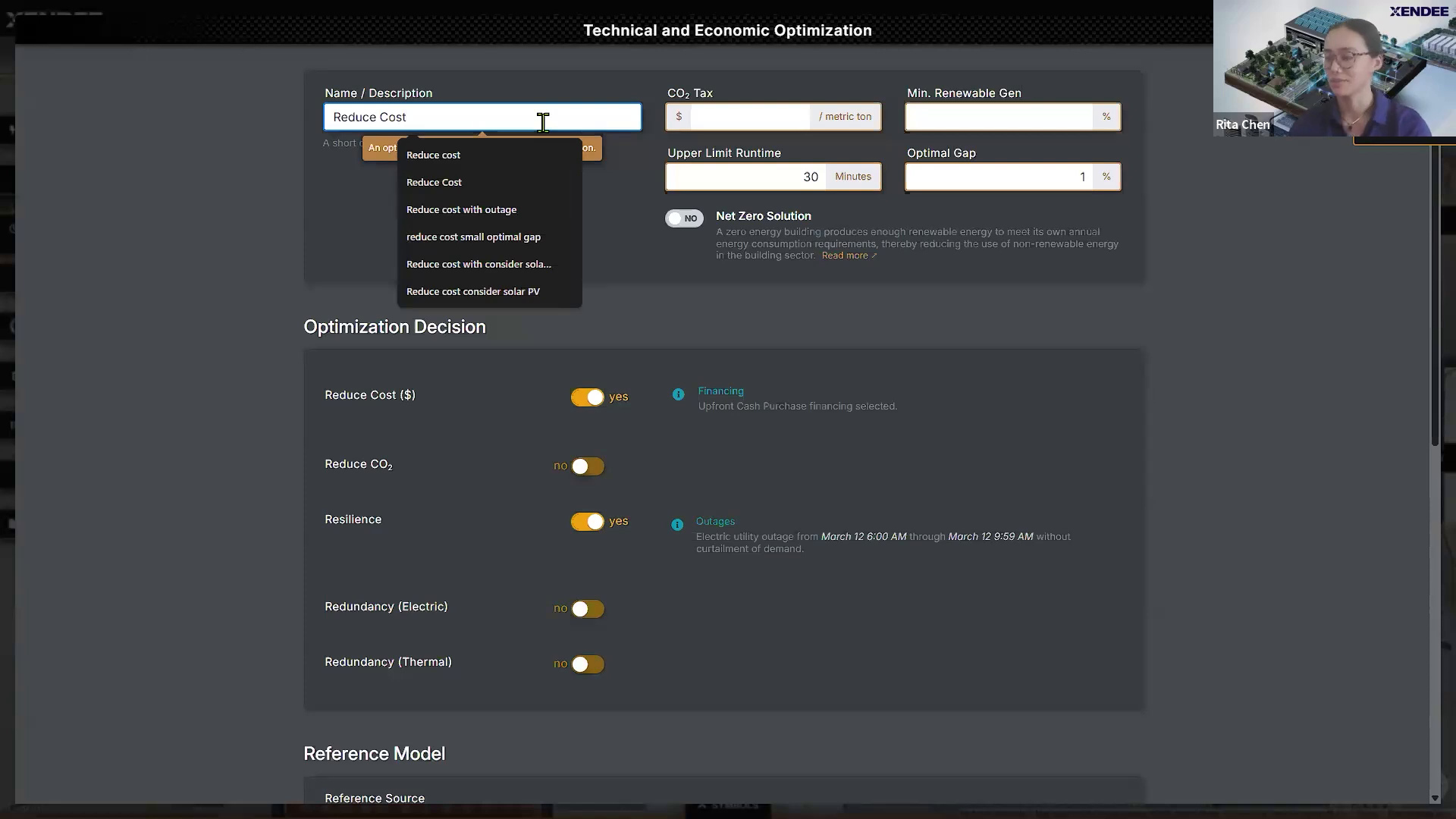
Step: Turn off Resilience, keep Xendee Computed as the reference source, and run the Reduce Cost optimization
{"action": "left_click", "coordinate": [237, 277]}
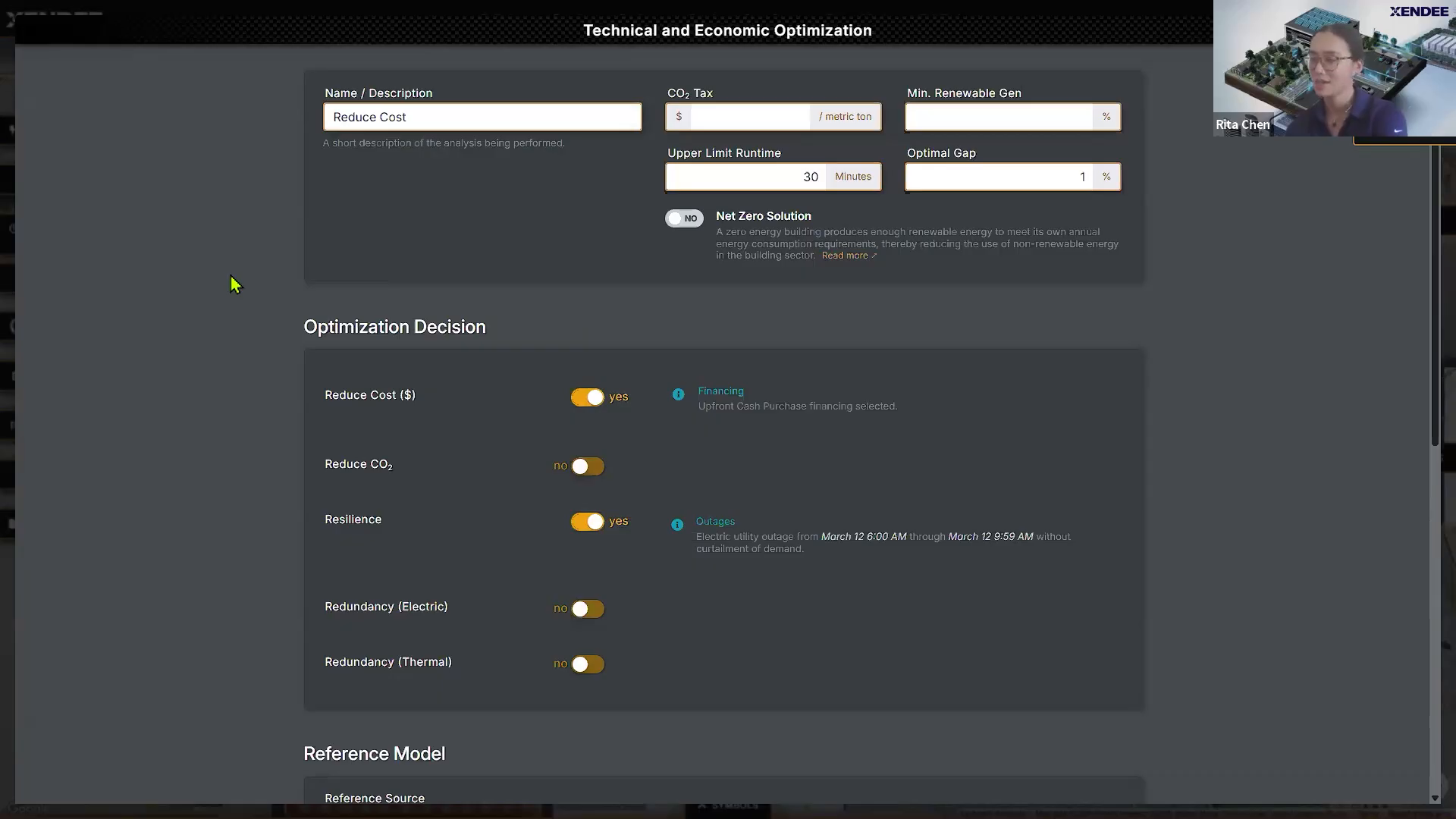
{"action": "left_click", "coordinate": [588, 523]}
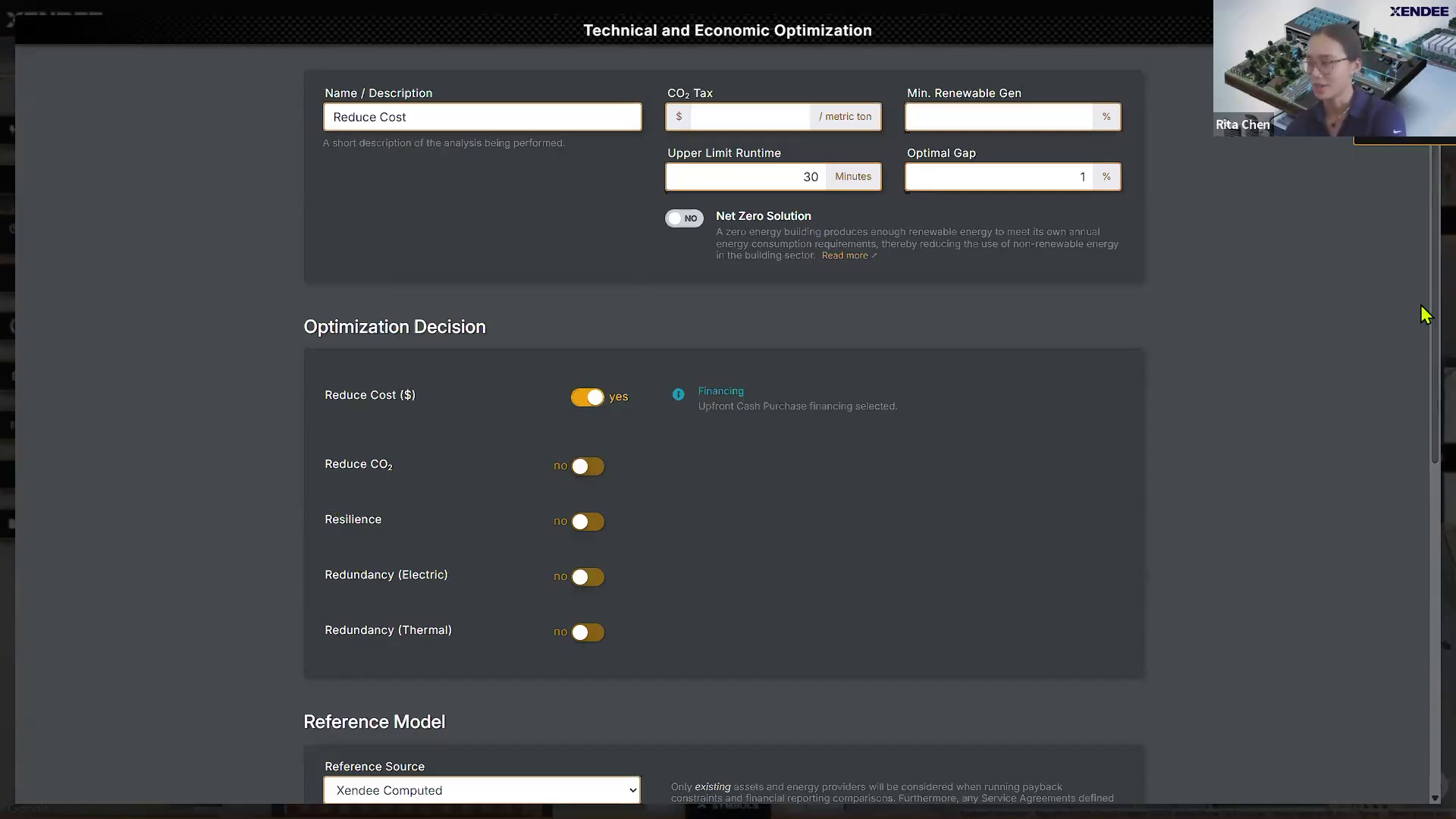
{"action": "scroll", "coordinate": [1421, 318], "scroll_direction": "down", "scroll_amount": 3}
{"action": "scroll", "coordinate": [1422, 530], "scroll_direction": "down", "scroll_amount": 5}
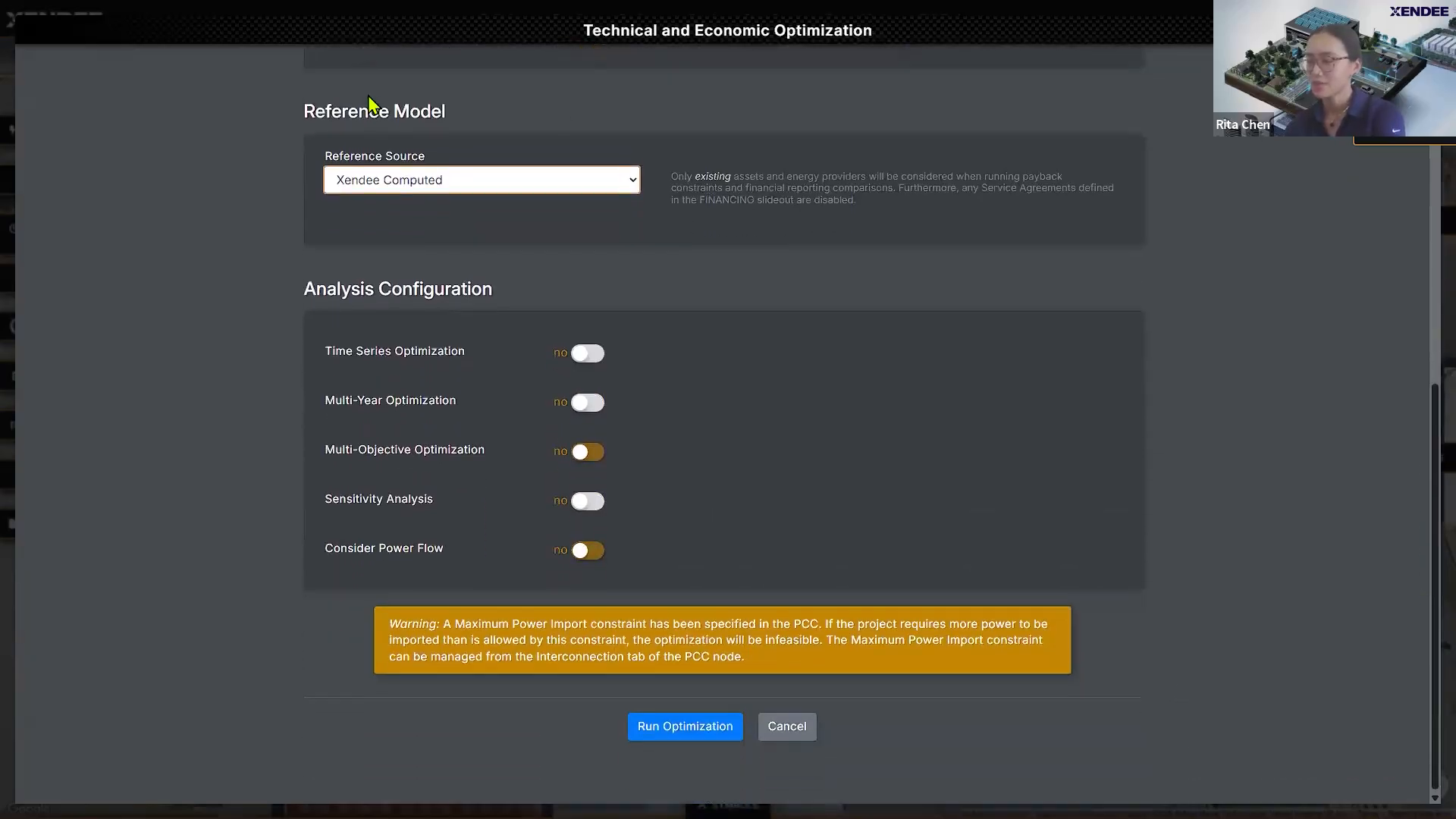
{"action": "left_click", "coordinate": [391, 182]}
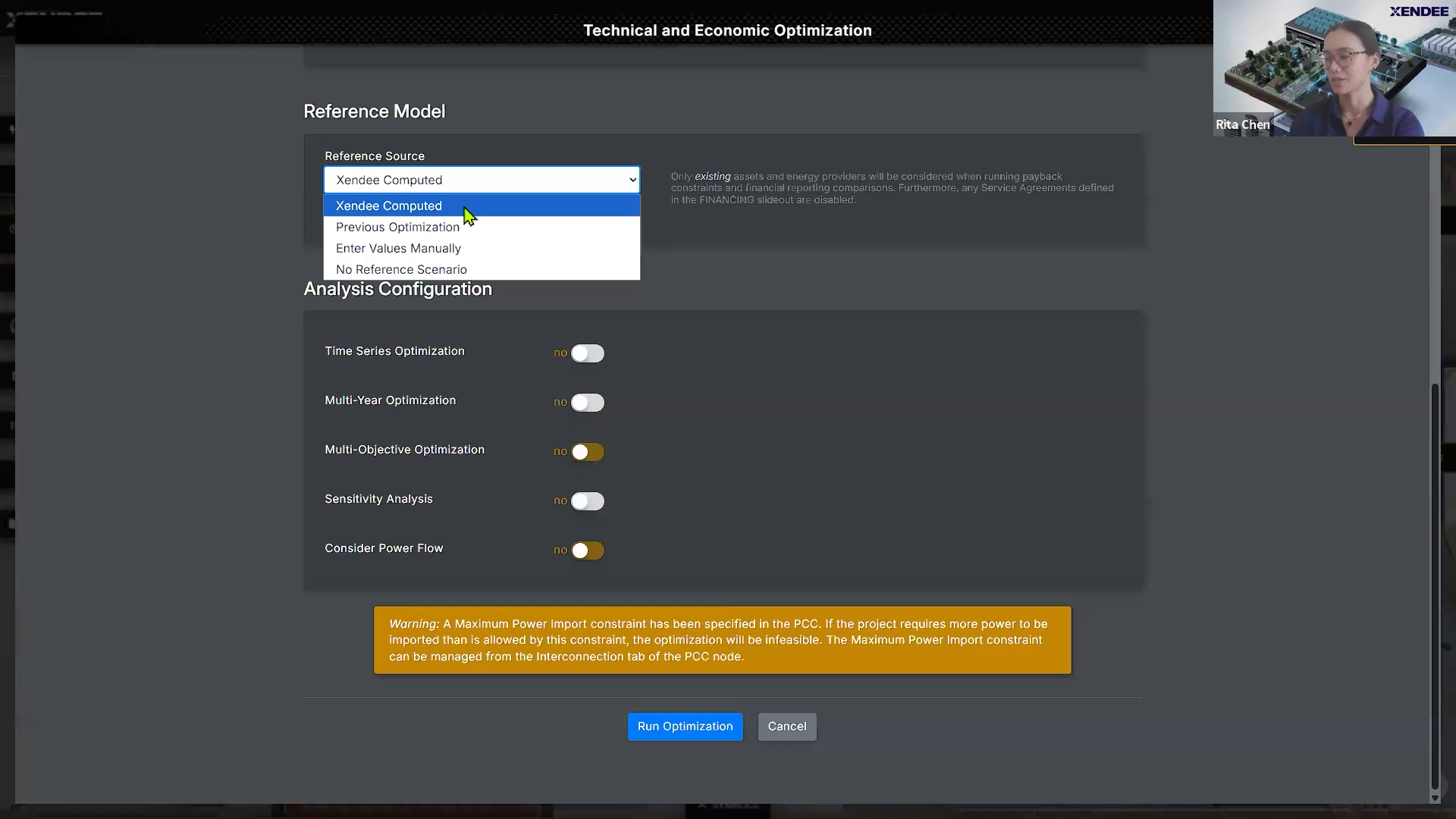
{"action": "left_click", "coordinate": [467, 216]}
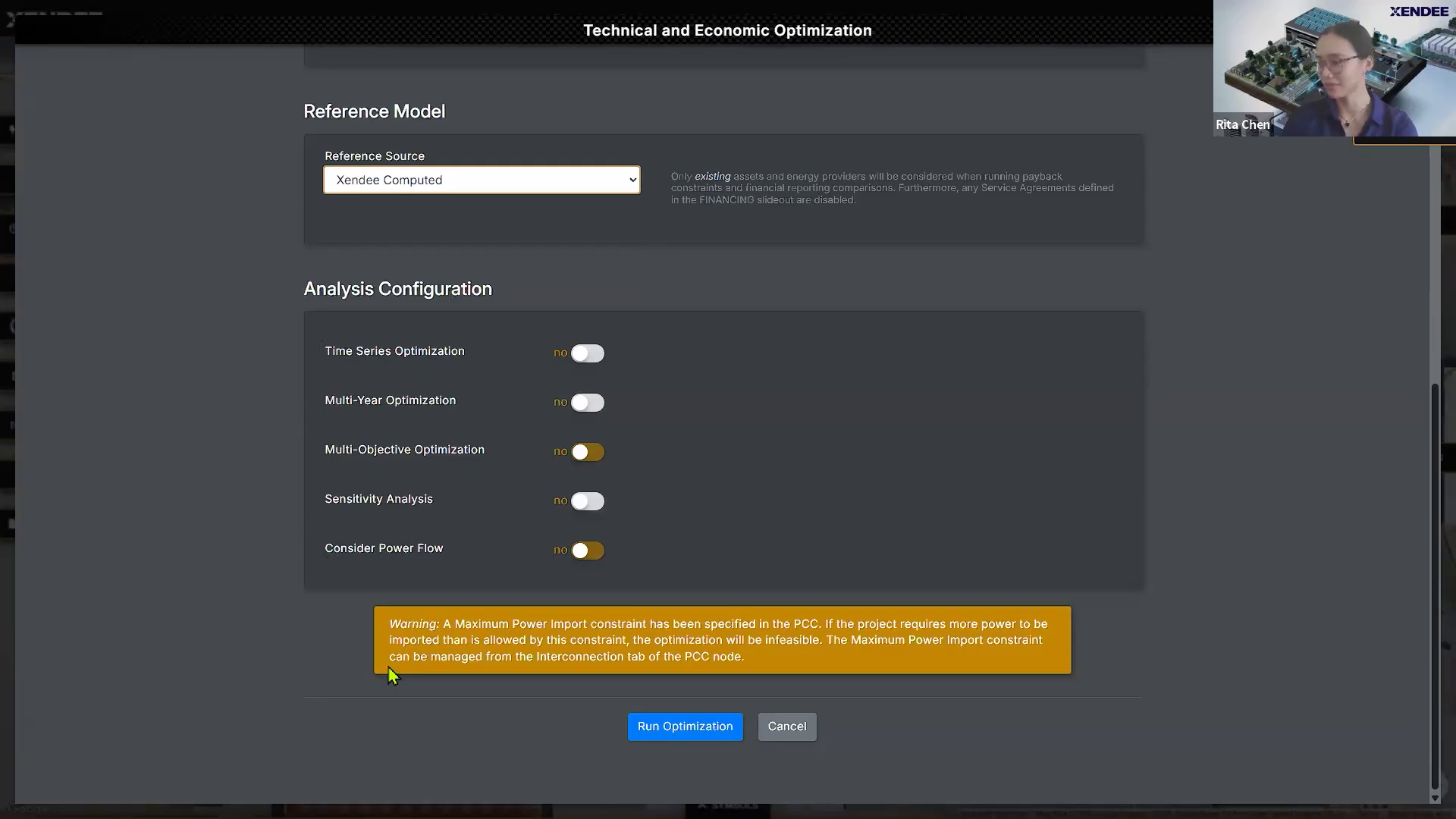
{"action": "left_click", "coordinate": [685, 726]}
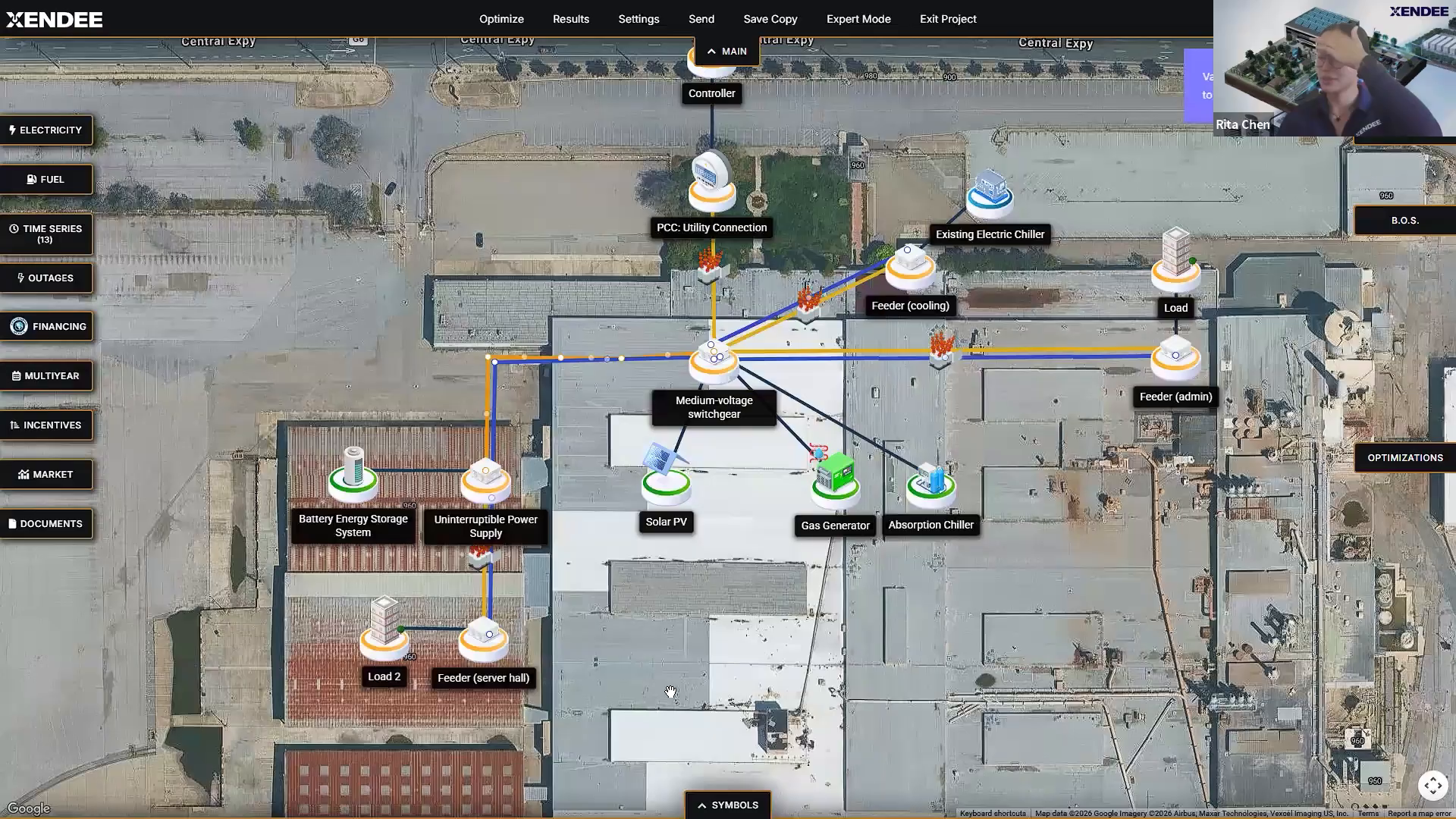
Step: Start another technical and economic optimization and enable Consider Power Flow in its analysis configuration
{"action": "left_click", "coordinate": [502, 19]}
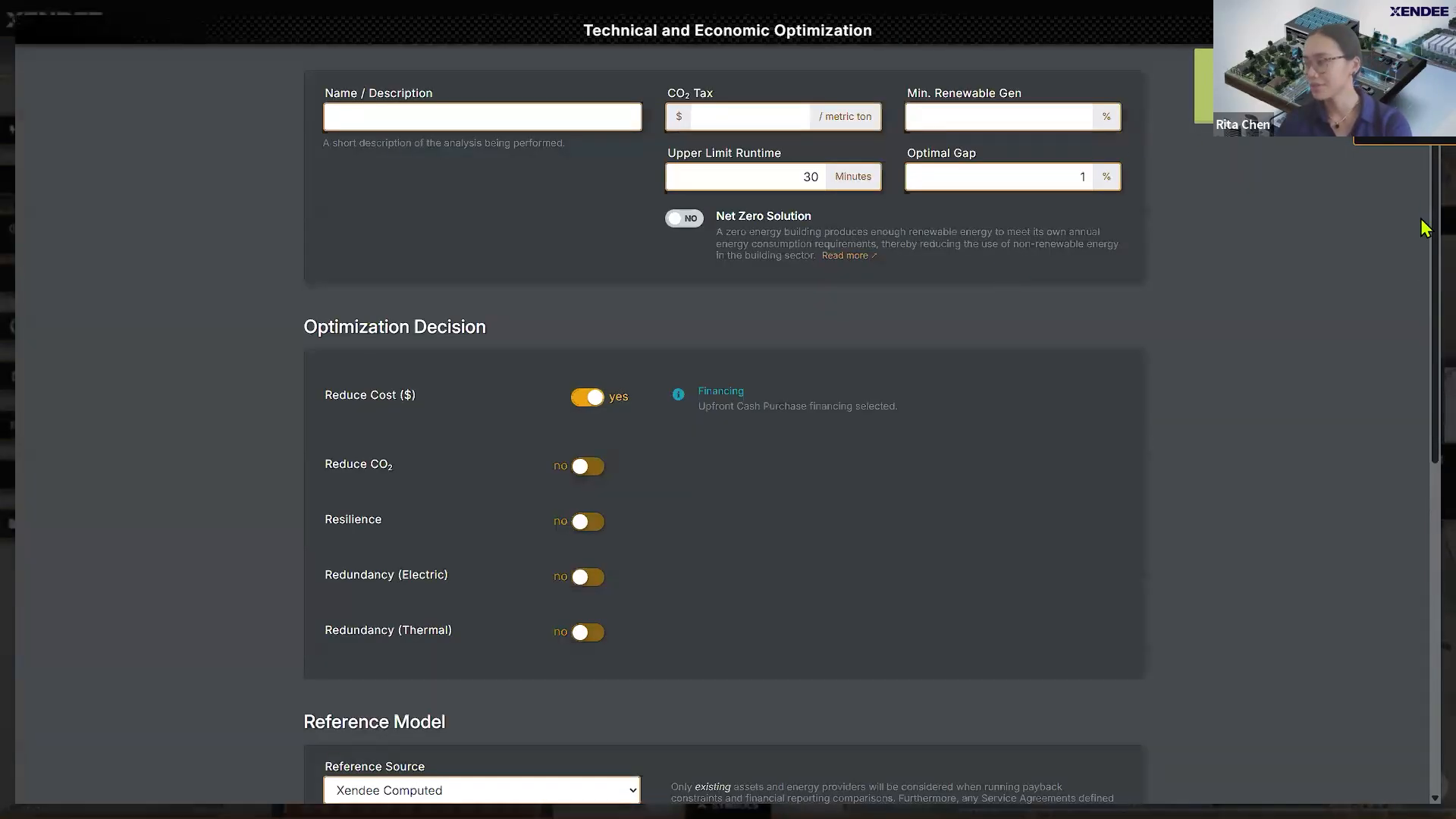
{"action": "scroll", "coordinate": [1421, 292], "scroll_direction": "down", "scroll_amount": 8}
{"action": "left_click", "coordinate": [582, 549]}
{"action": "left_click_drag", "start_coordinate": [1424, 379], "coordinate": [1420, 488]}
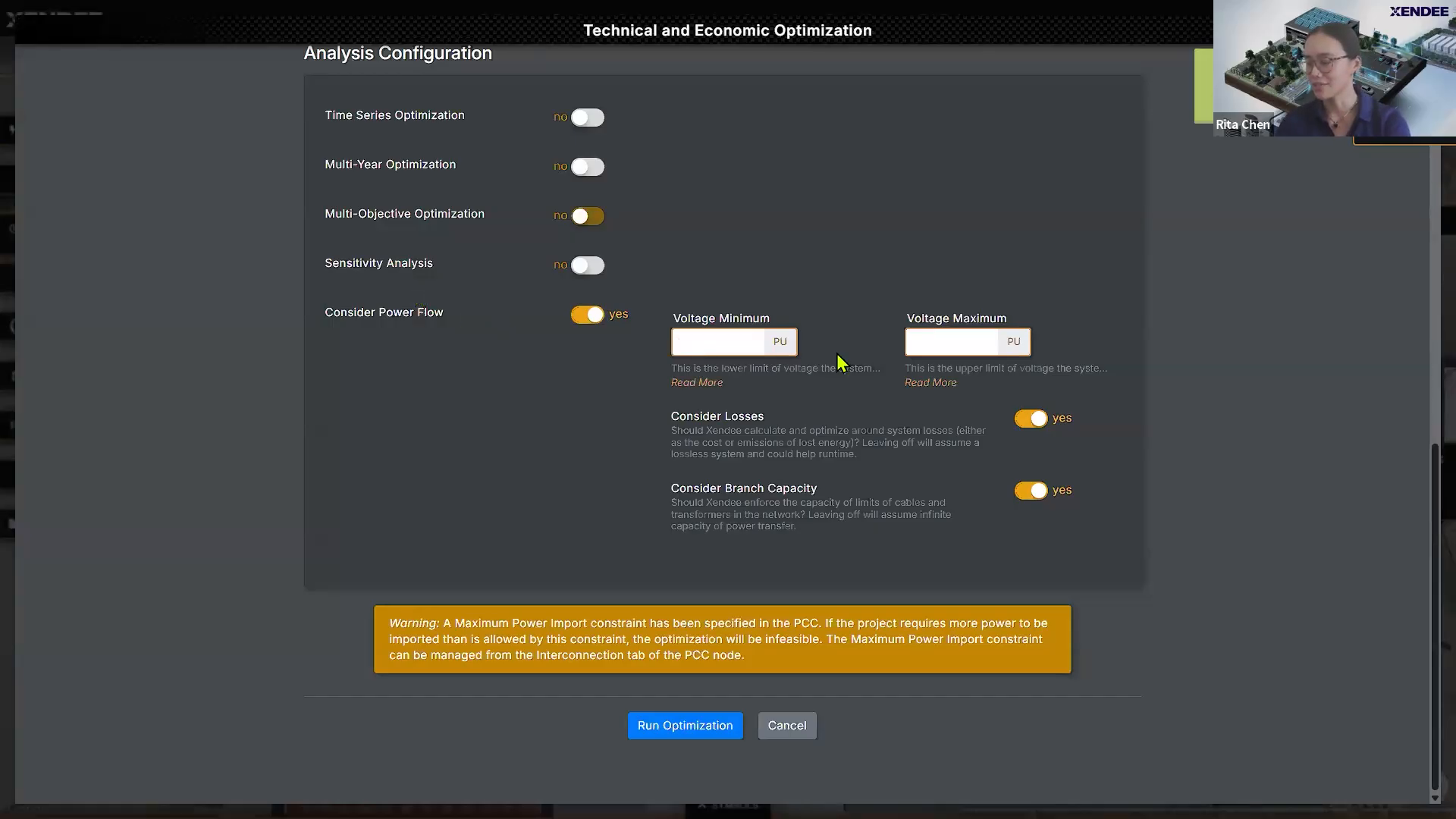
Step: Limit the power flow voltage to a minimum of 0.95 PU and a maximum of 1.05 PU, and run the optimization
{"action": "left_click", "coordinate": [710, 345]}
{"action": "type", "text": "0.95"}
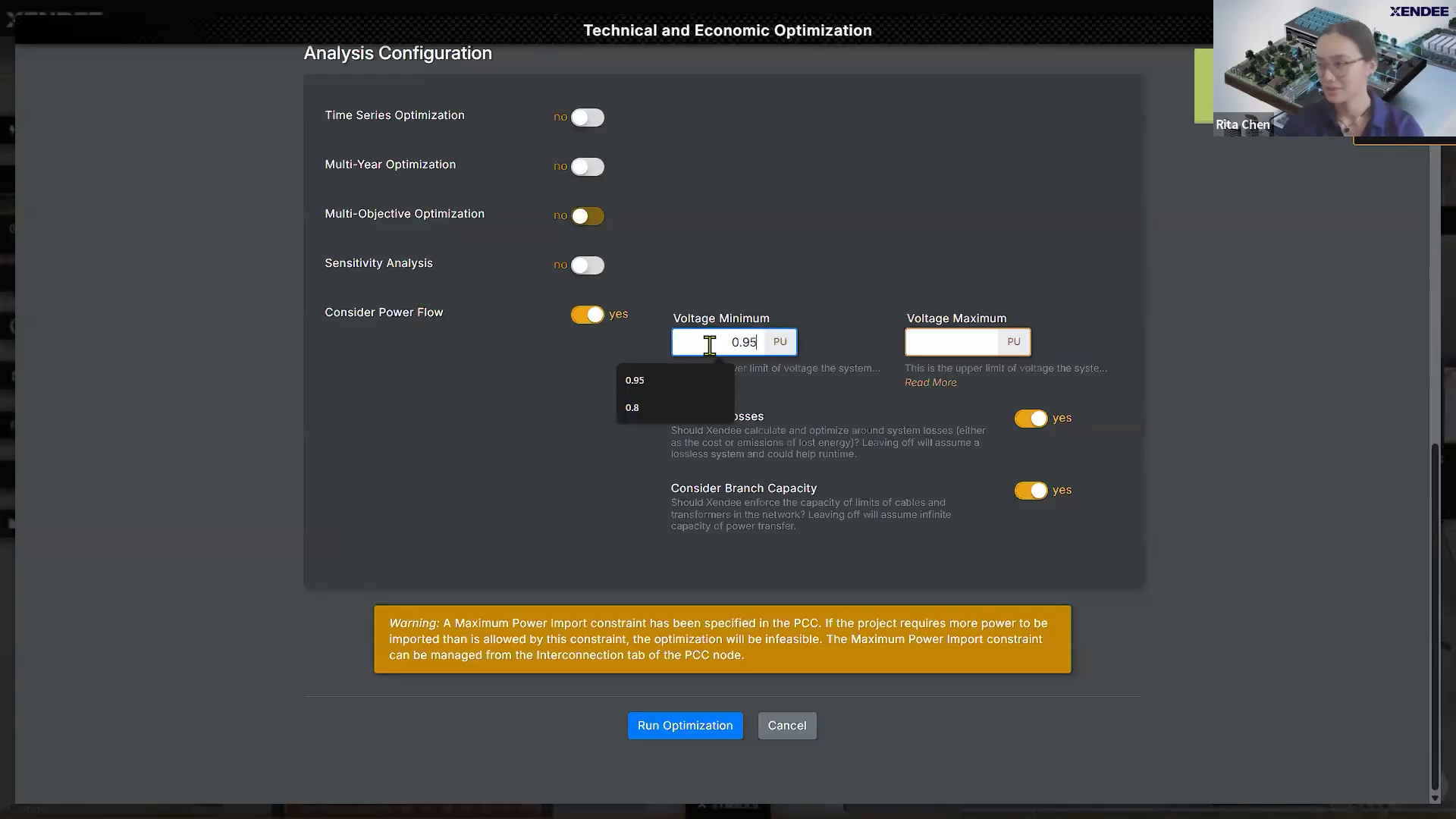
{"action": "left_click", "coordinate": [978, 346]}
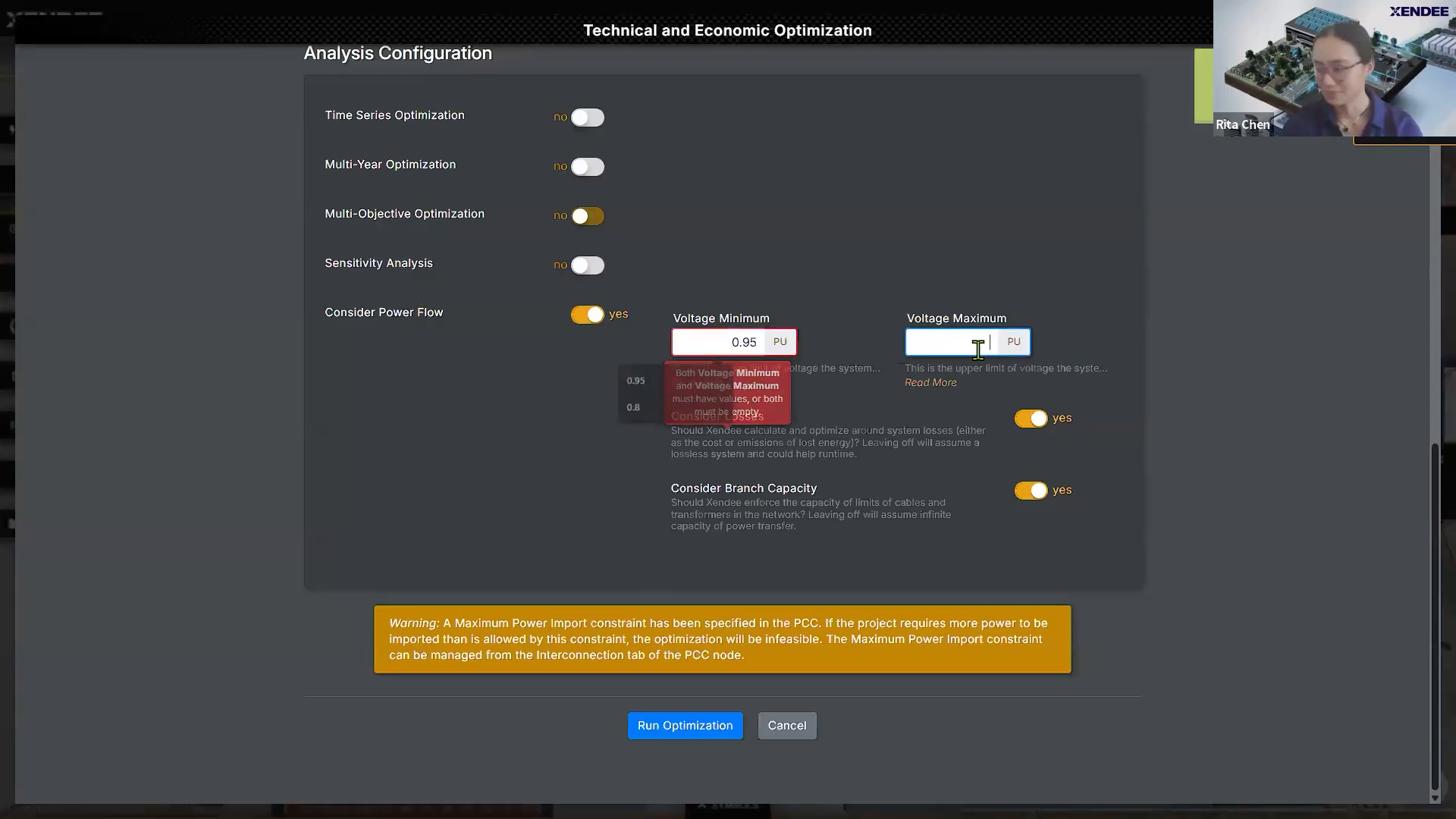
{"action": "type", "text": "1.05"}
{"action": "left_click", "coordinate": [1168, 354]}
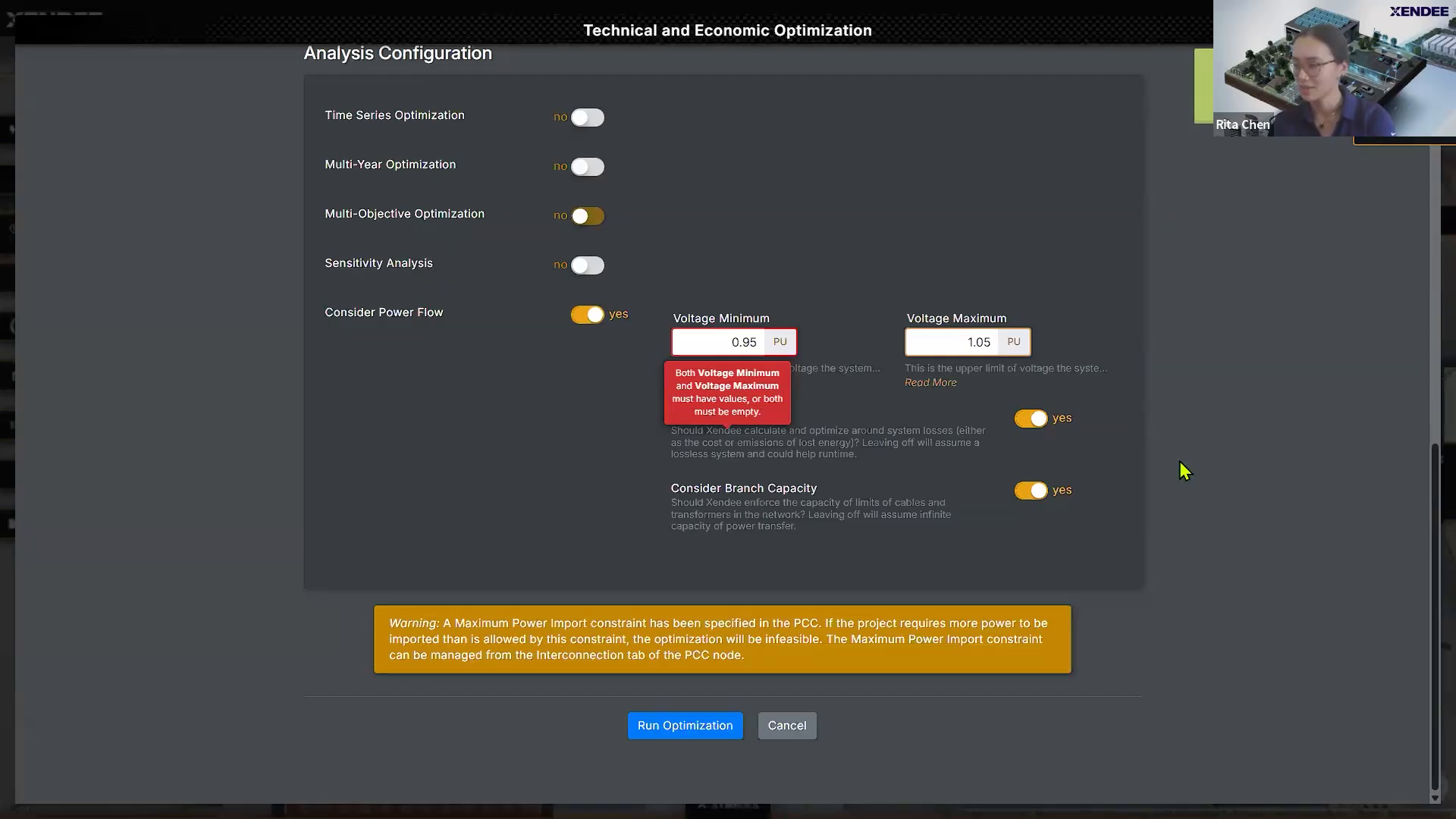
{"action": "left_click", "coordinate": [699, 344]}
{"action": "left_click", "coordinate": [525, 408]}
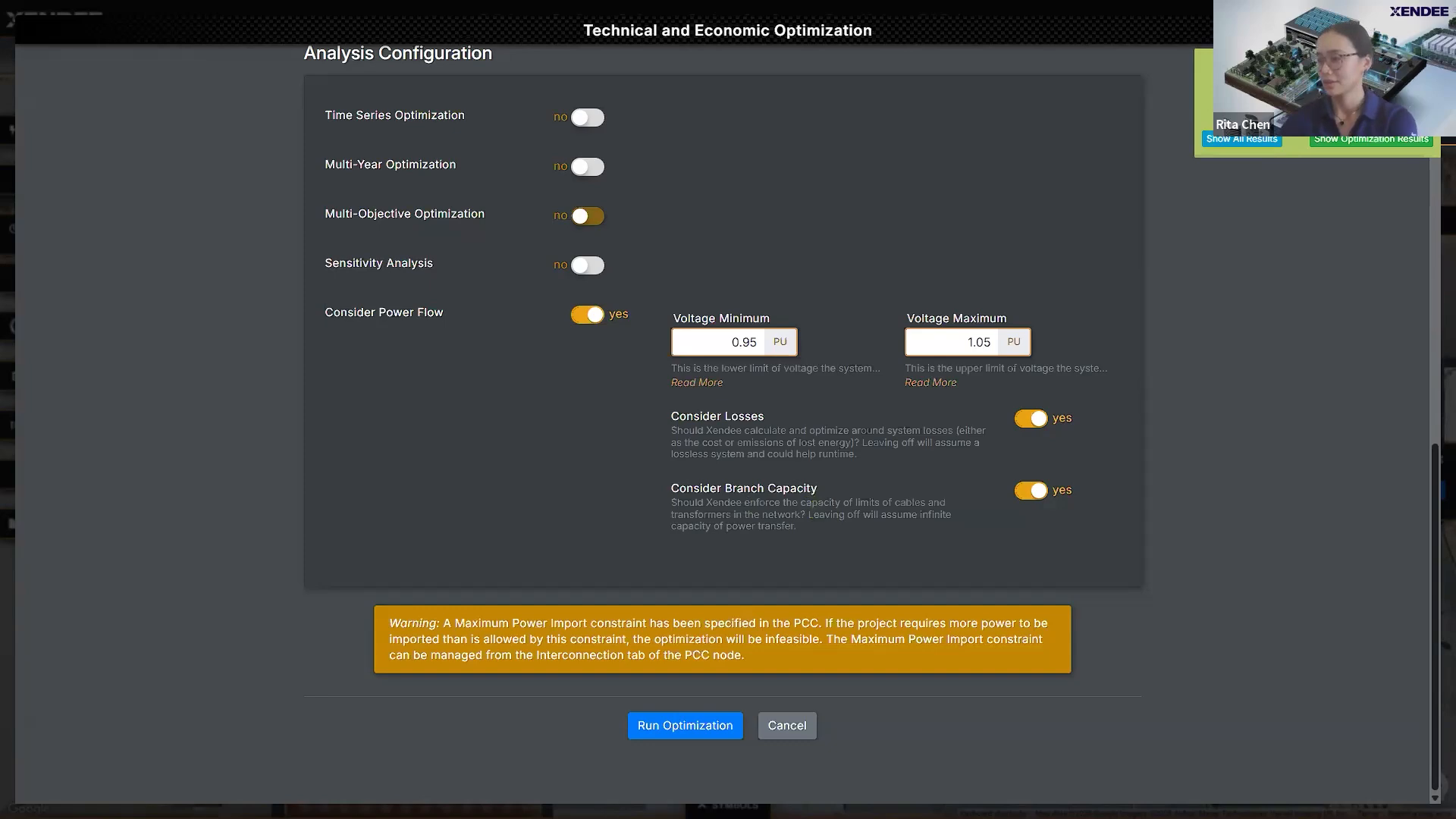
{"action": "left_click", "coordinate": [713, 726]}
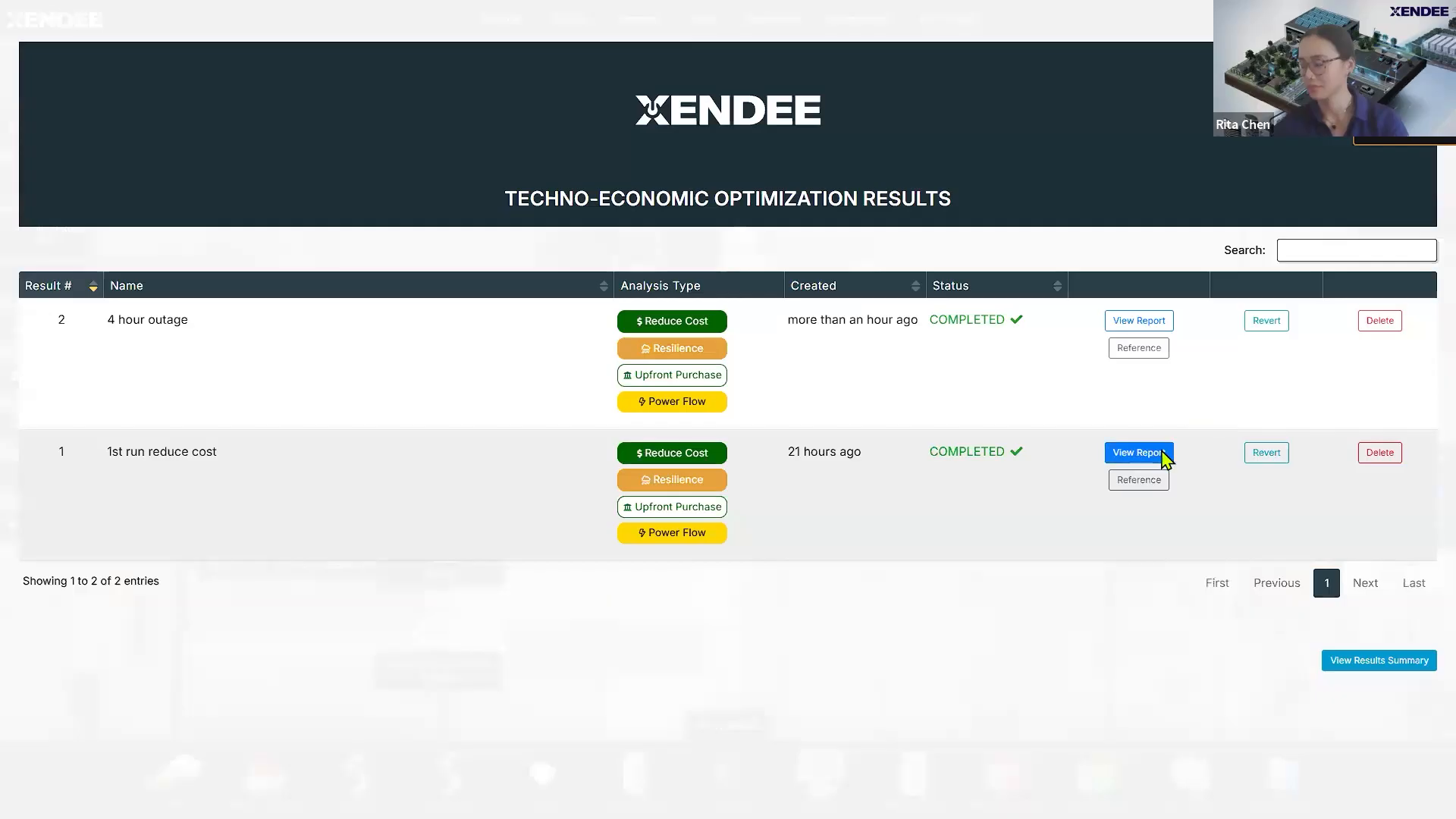
Step: Open the report of the result "1st run reduce cost" and examine its equation count, reference costs and investment scenario costs
{"action": "left_click", "coordinate": [1161, 458]}
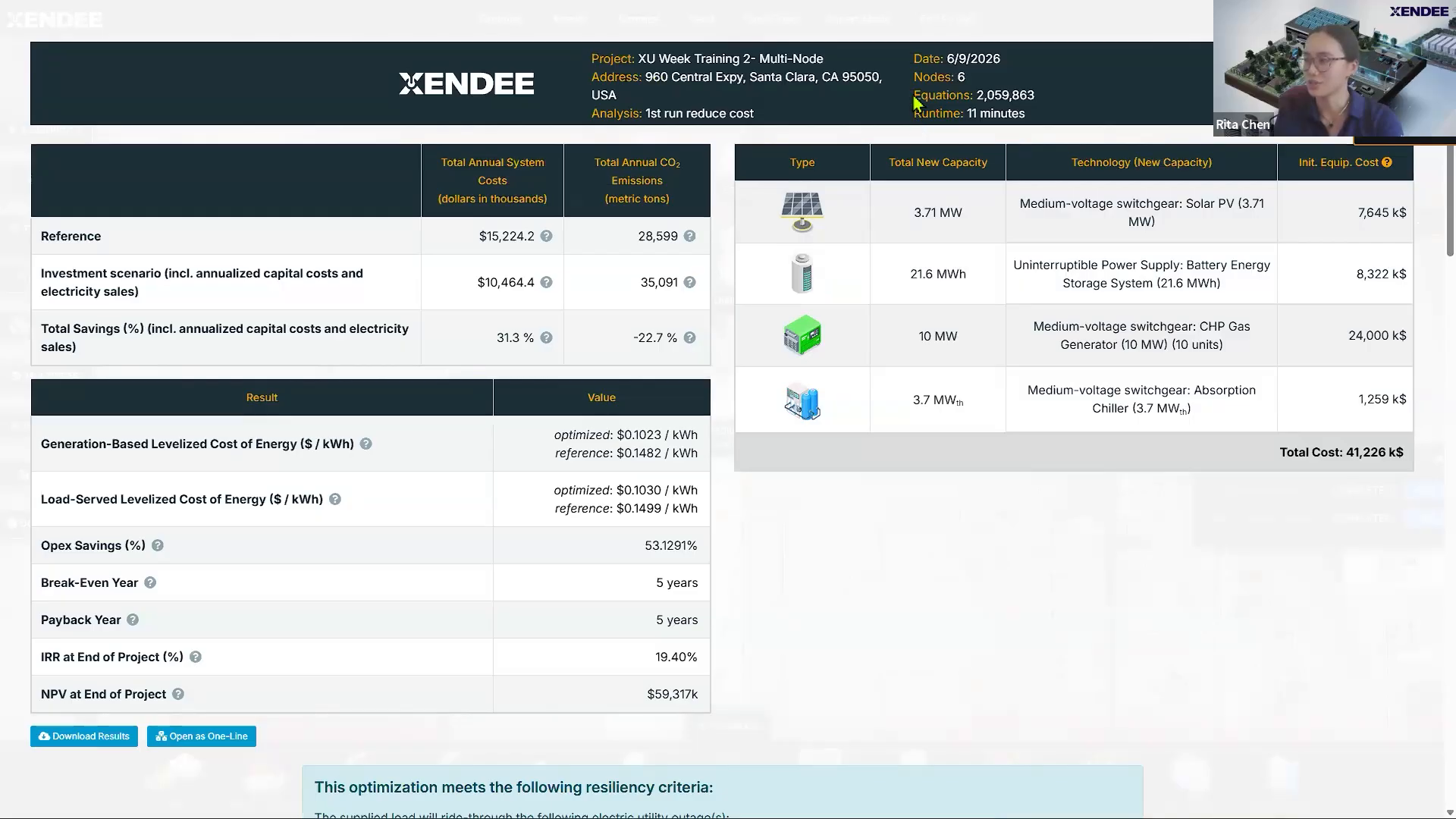
{"action": "left_click_drag", "start_coordinate": [914, 95], "coordinate": [1037, 98]}
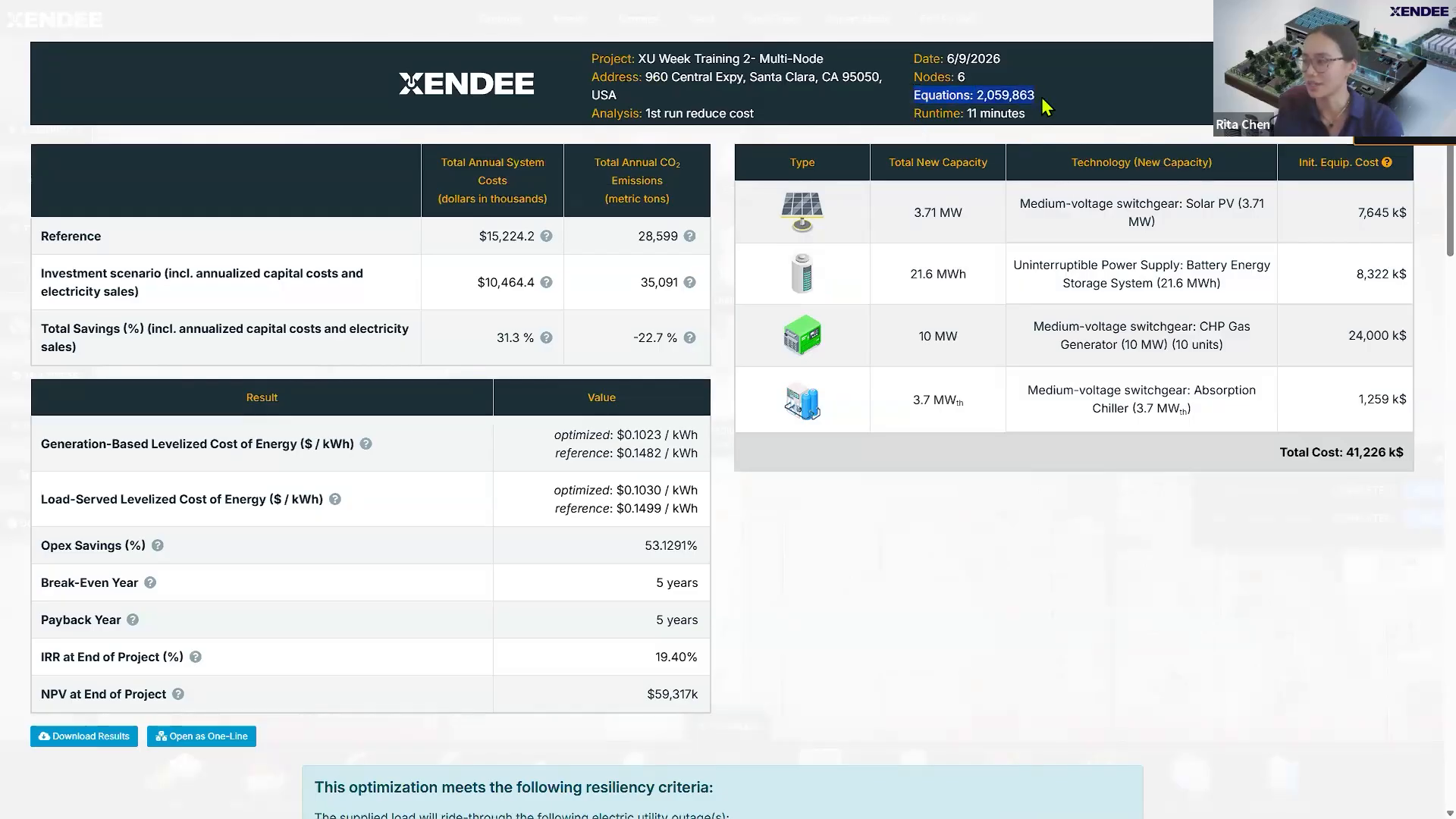
{"action": "left_click", "coordinate": [1053, 104]}
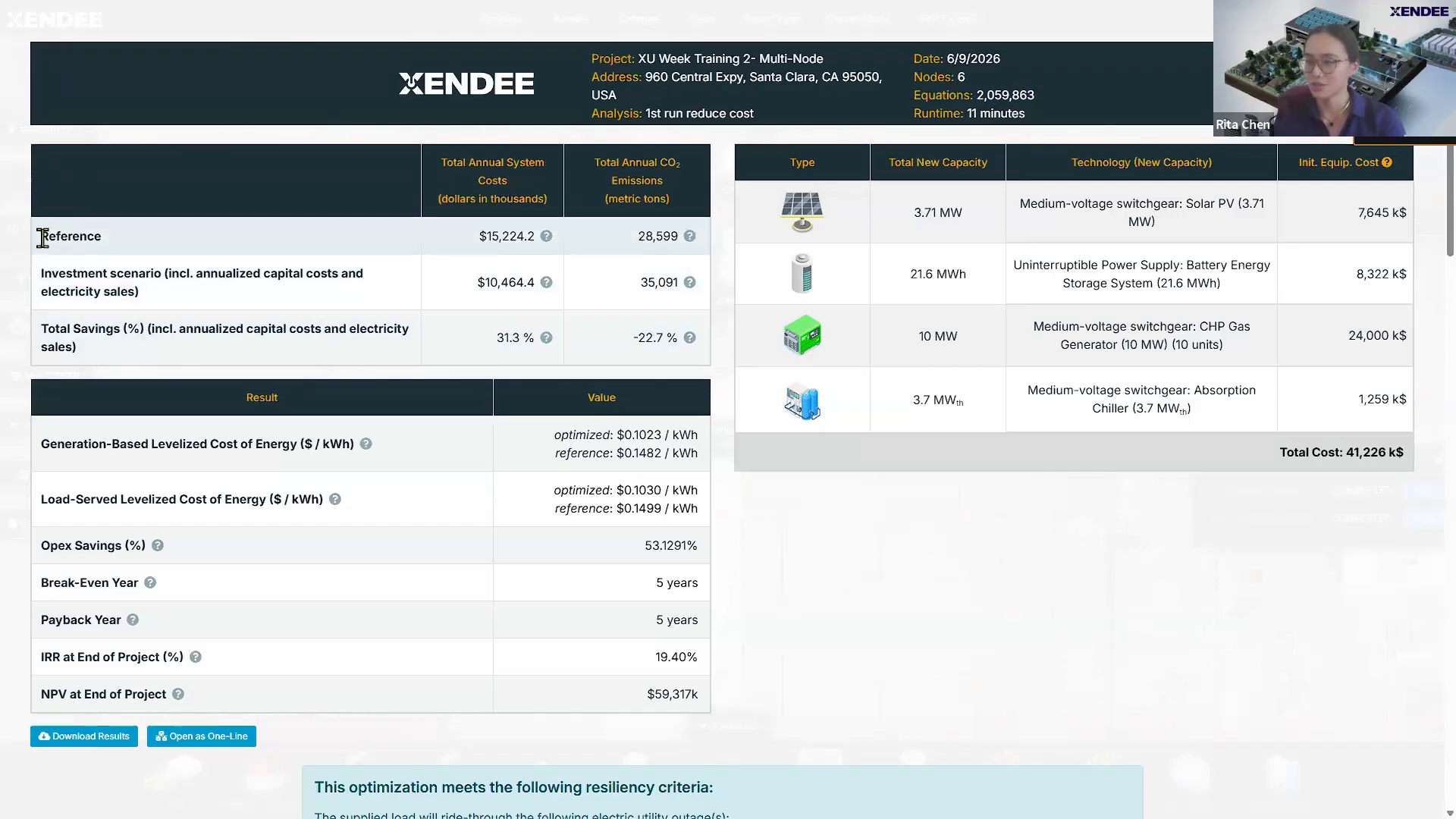
{"action": "double_click", "coordinate": [98, 241]}
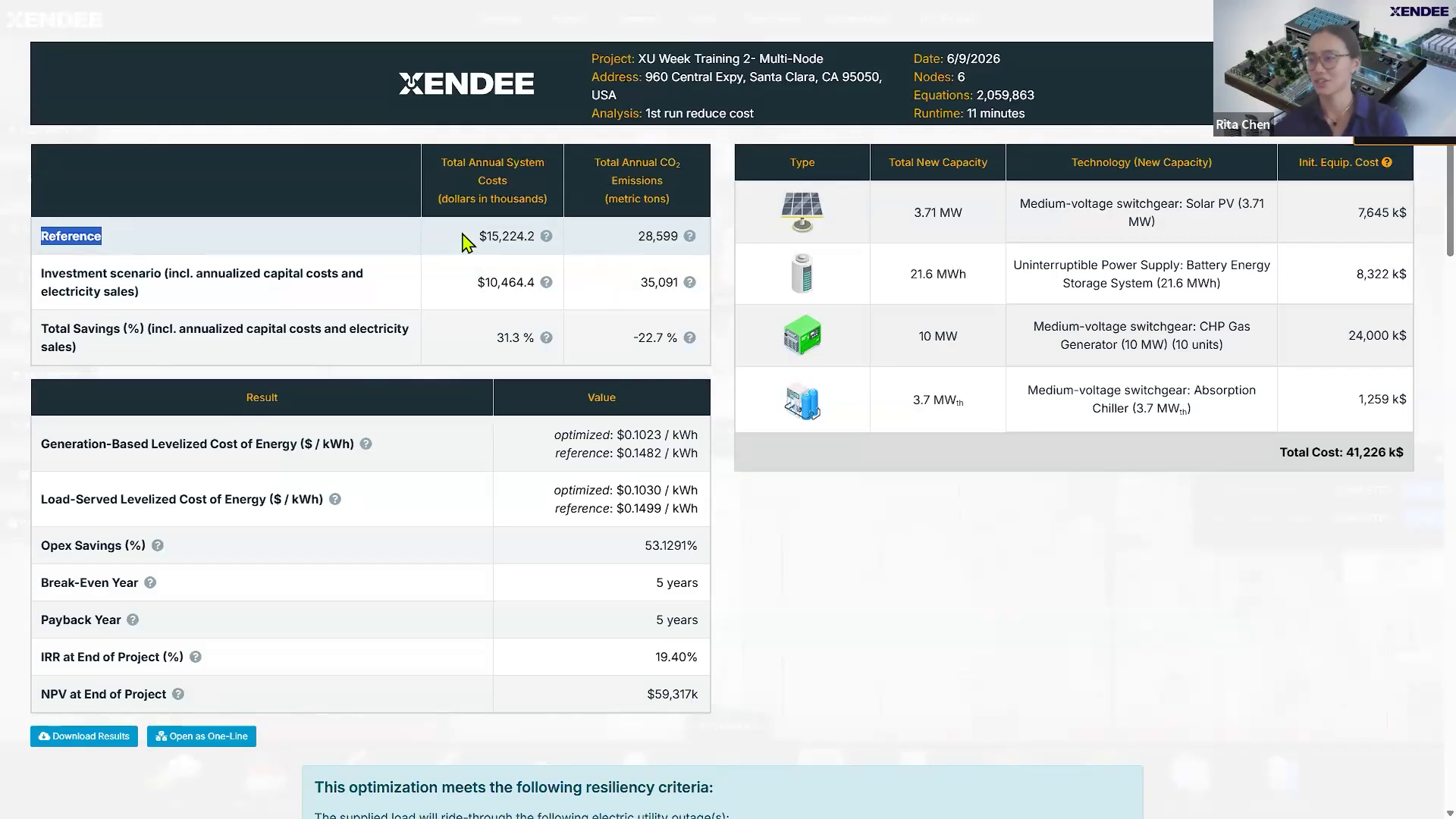
{"action": "mouse_move", "coordinate": [549, 241]}
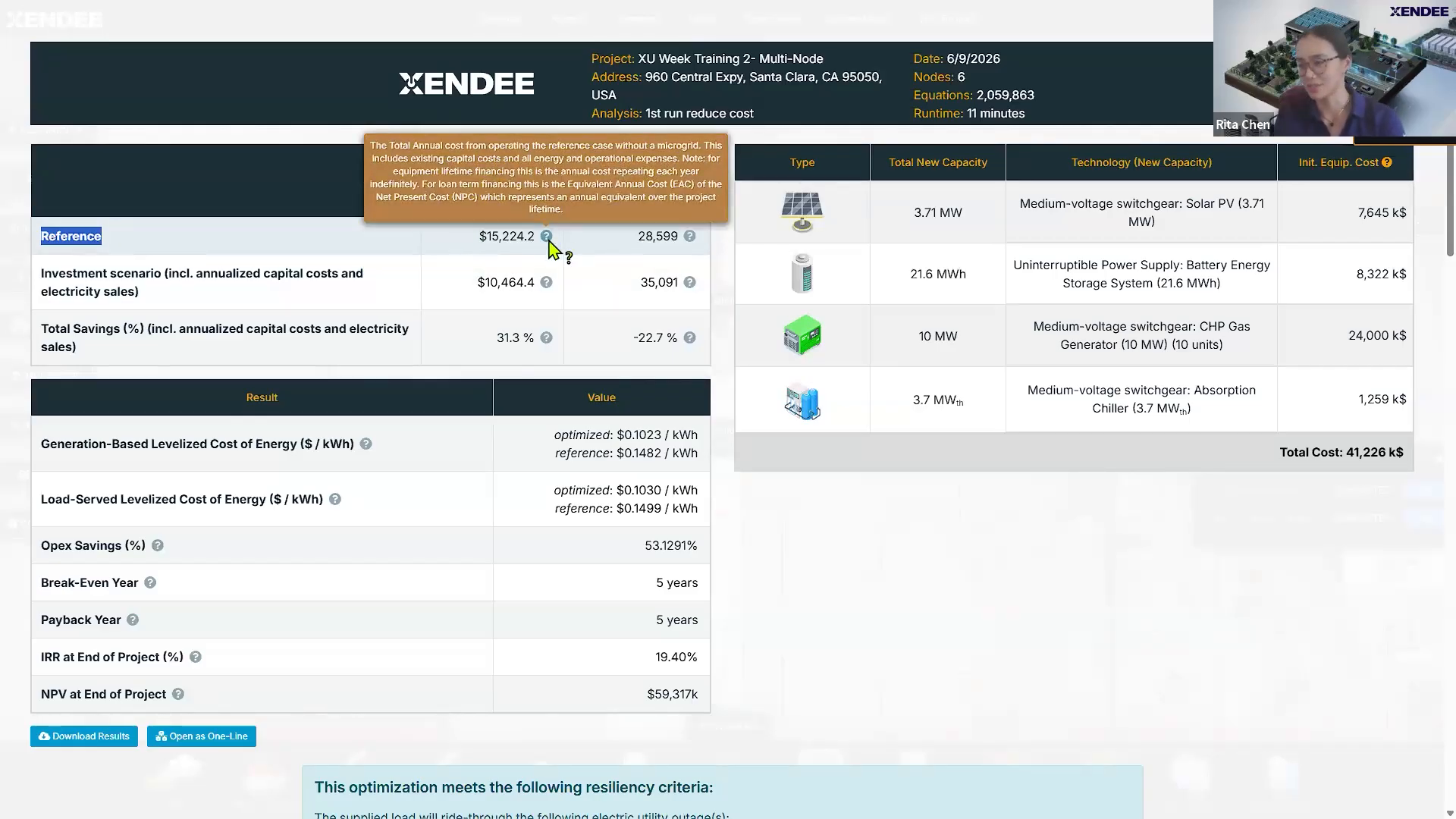
{"action": "left_click", "coordinate": [439, 253]}
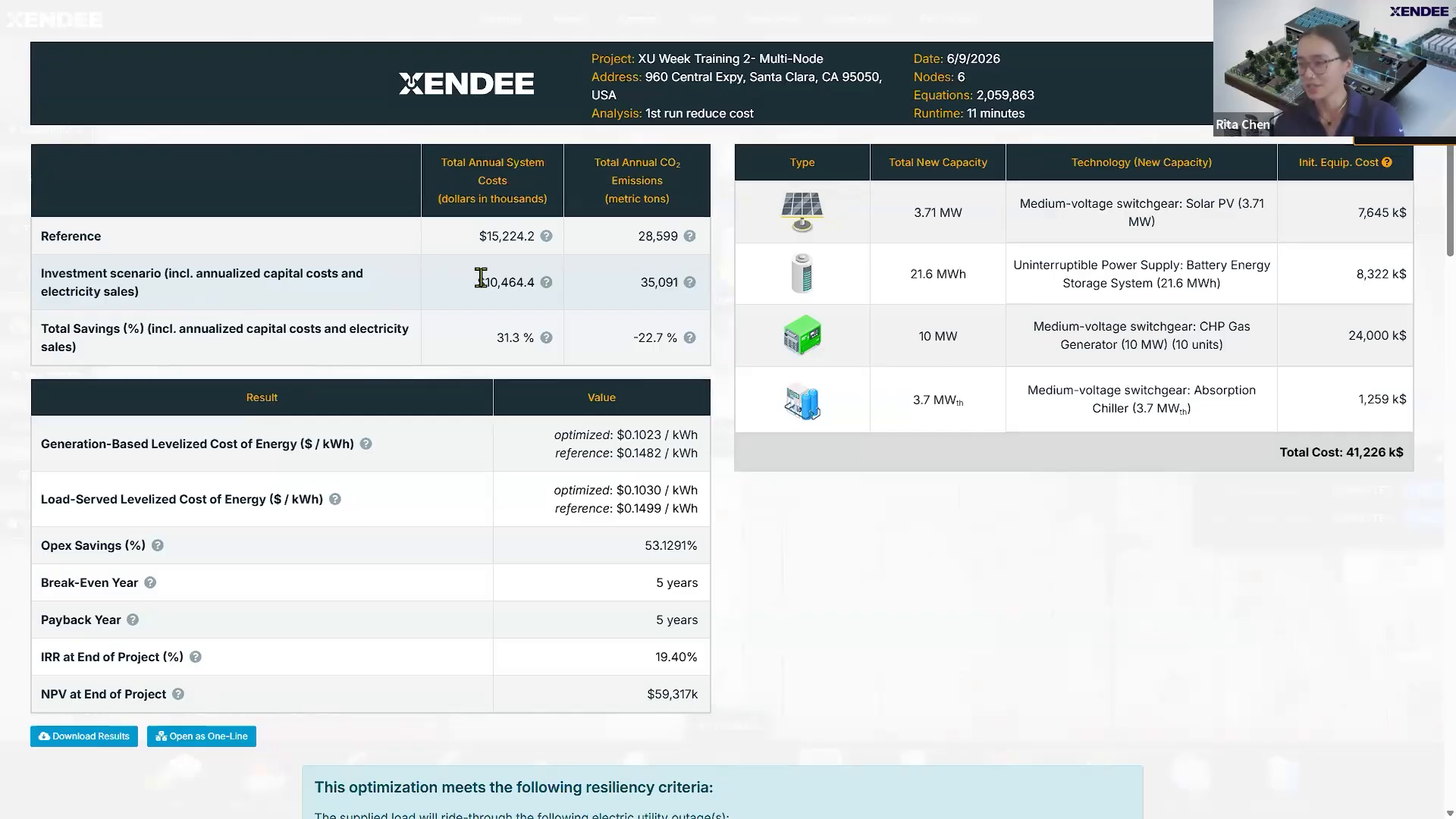
{"action": "mouse_move", "coordinate": [547, 284]}
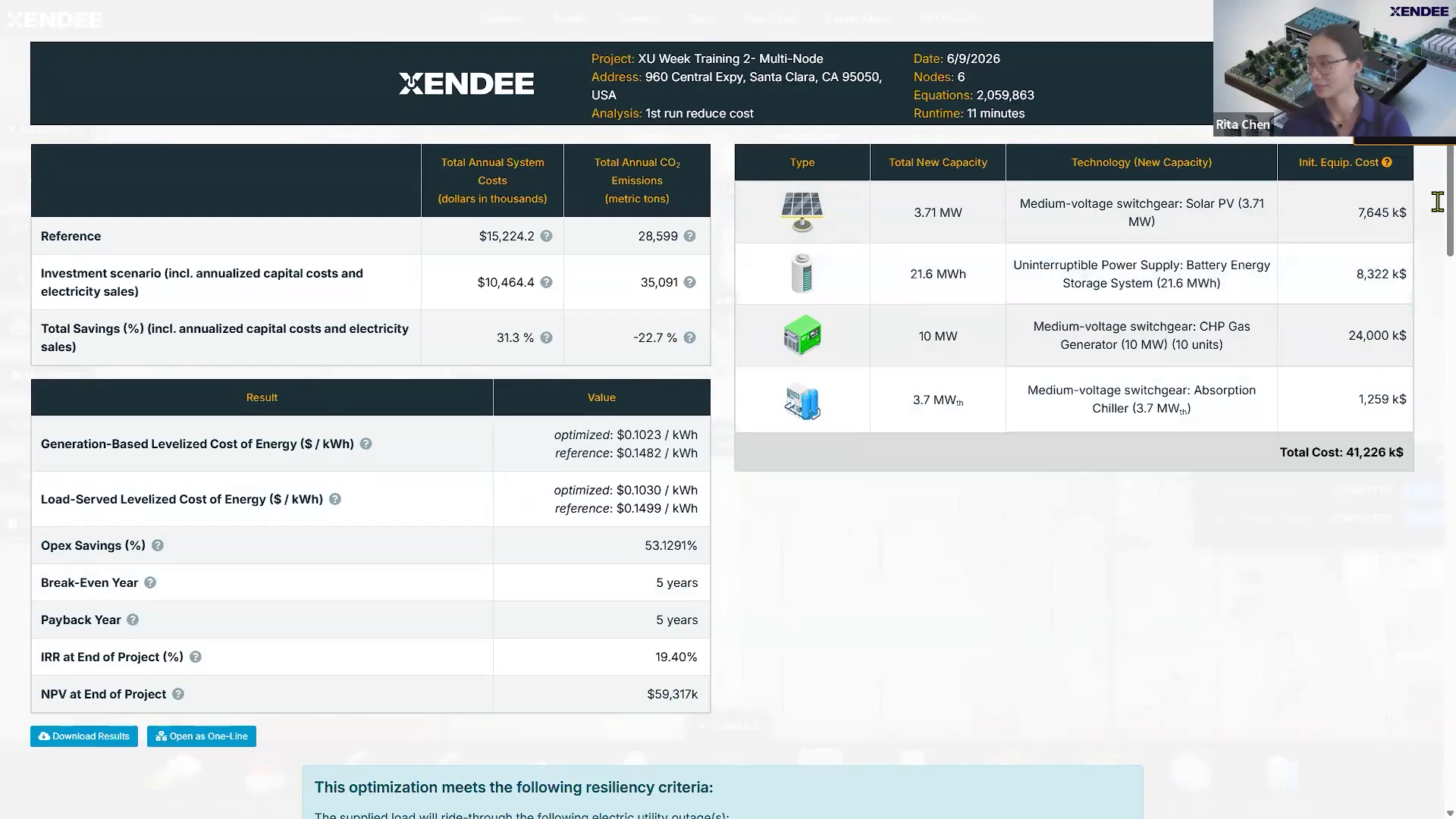
Step: Review the report's Summary section, covering the warnings, value streams, annualized system costs, and costs and savings projection
{"action": "scroll", "coordinate": [1438, 202], "scroll_direction": "down", "scroll_amount": 7}
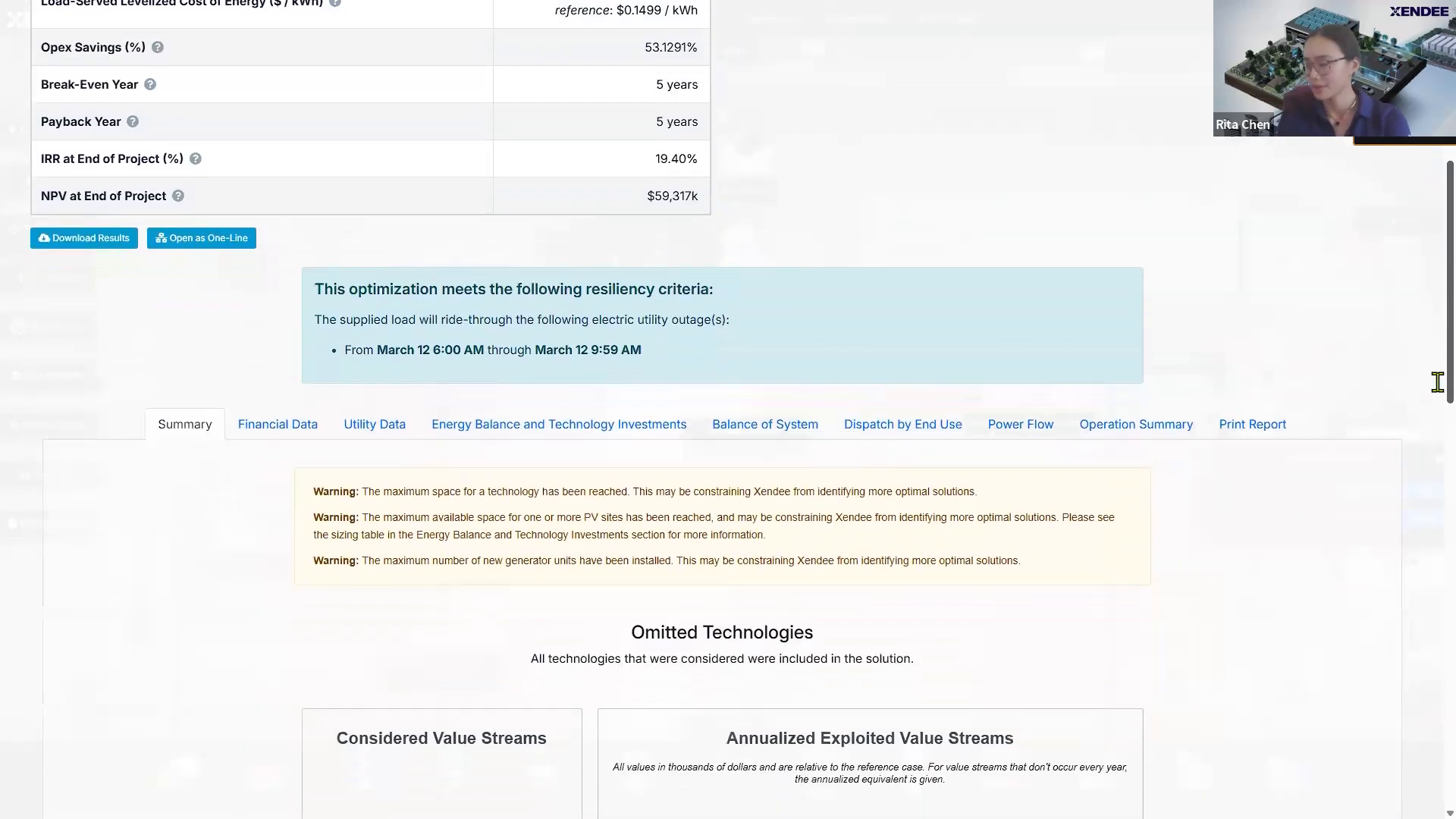
{"action": "scroll", "coordinate": [1438, 381], "scroll_direction": "down", "scroll_amount": 5}
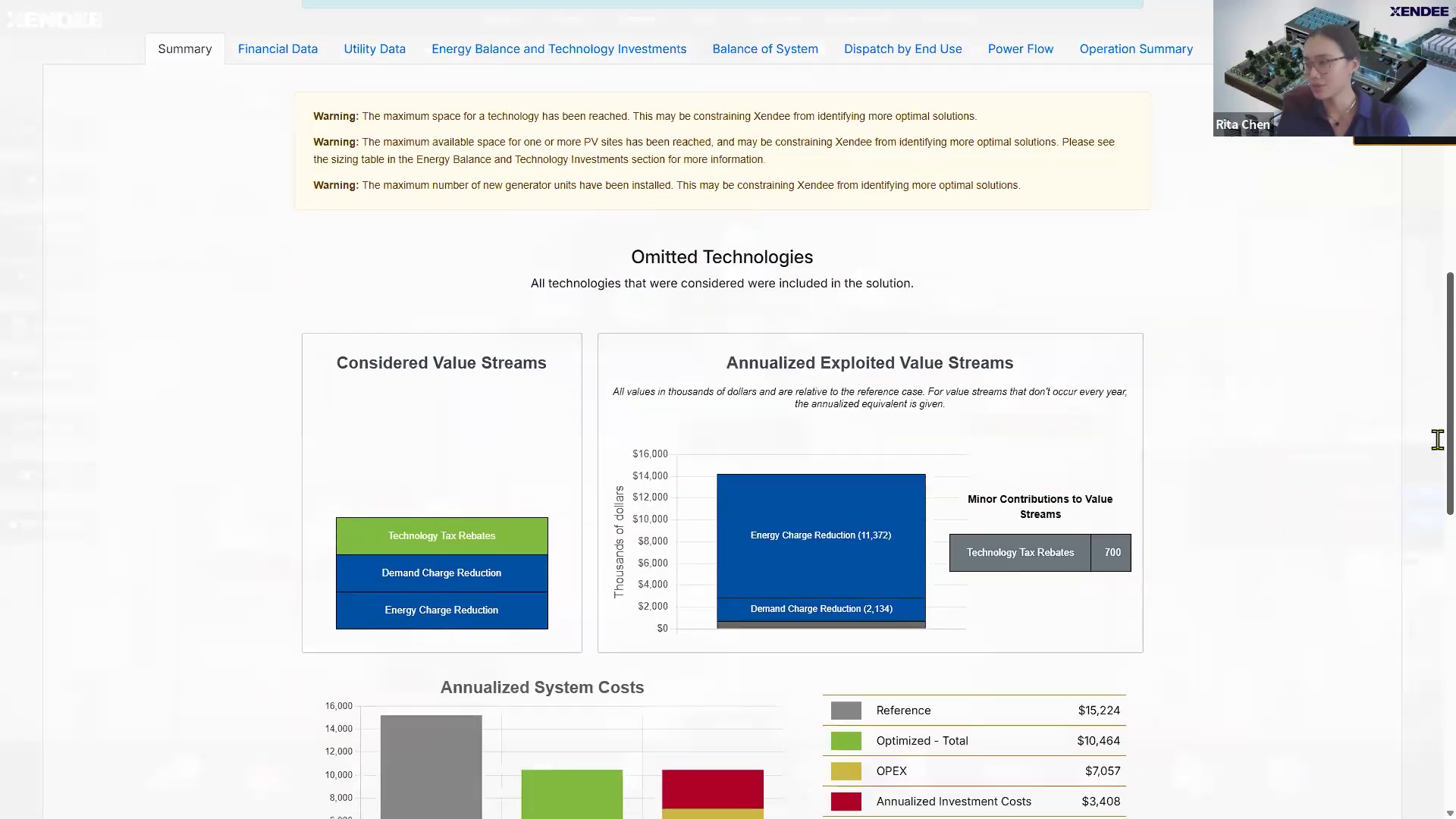
{"action": "scroll", "coordinate": [1438, 440], "scroll_direction": "up", "scroll_amount": 1}
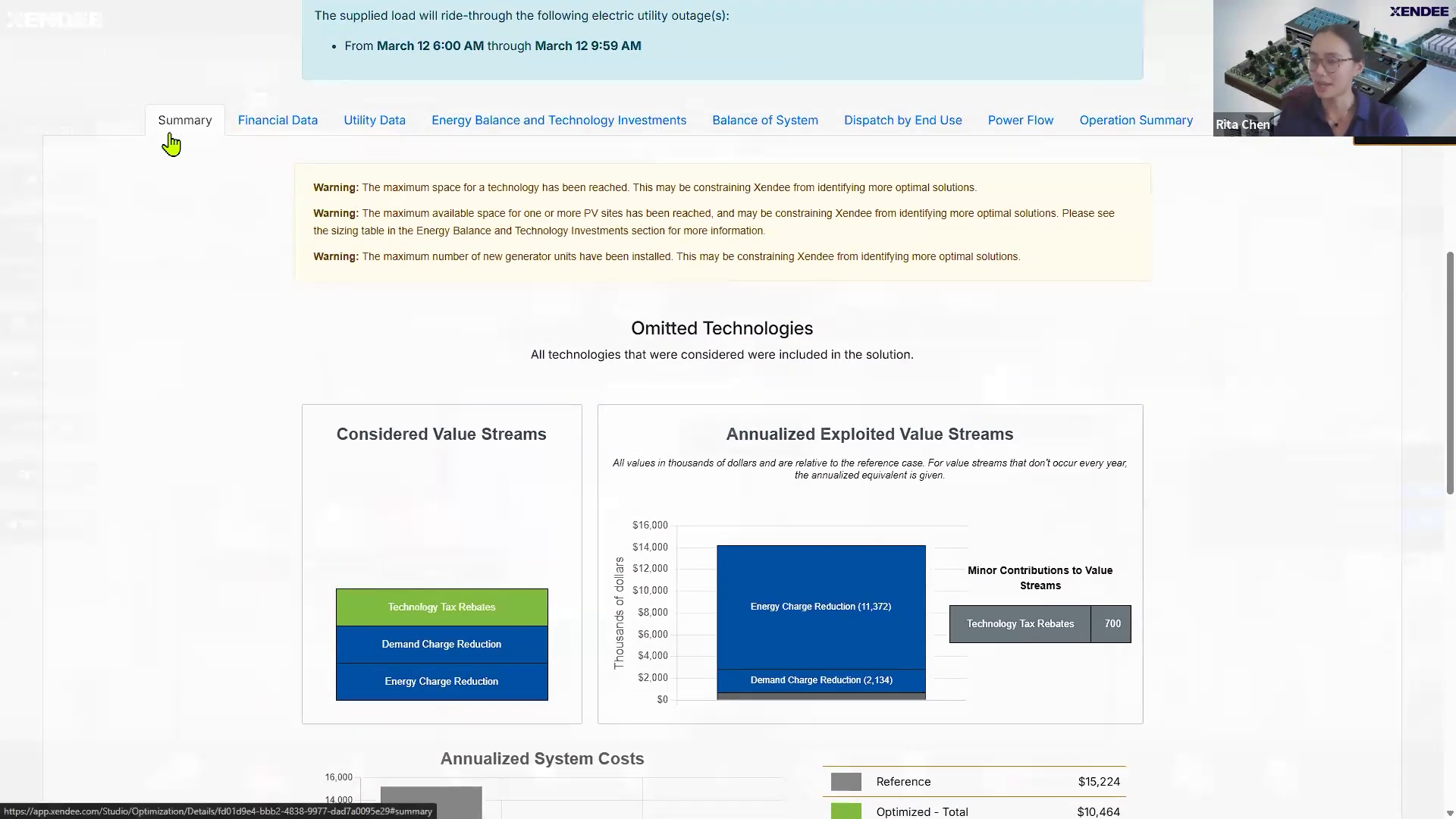
{"action": "scroll", "coordinate": [1438, 332], "scroll_direction": "down", "scroll_amount": 1}
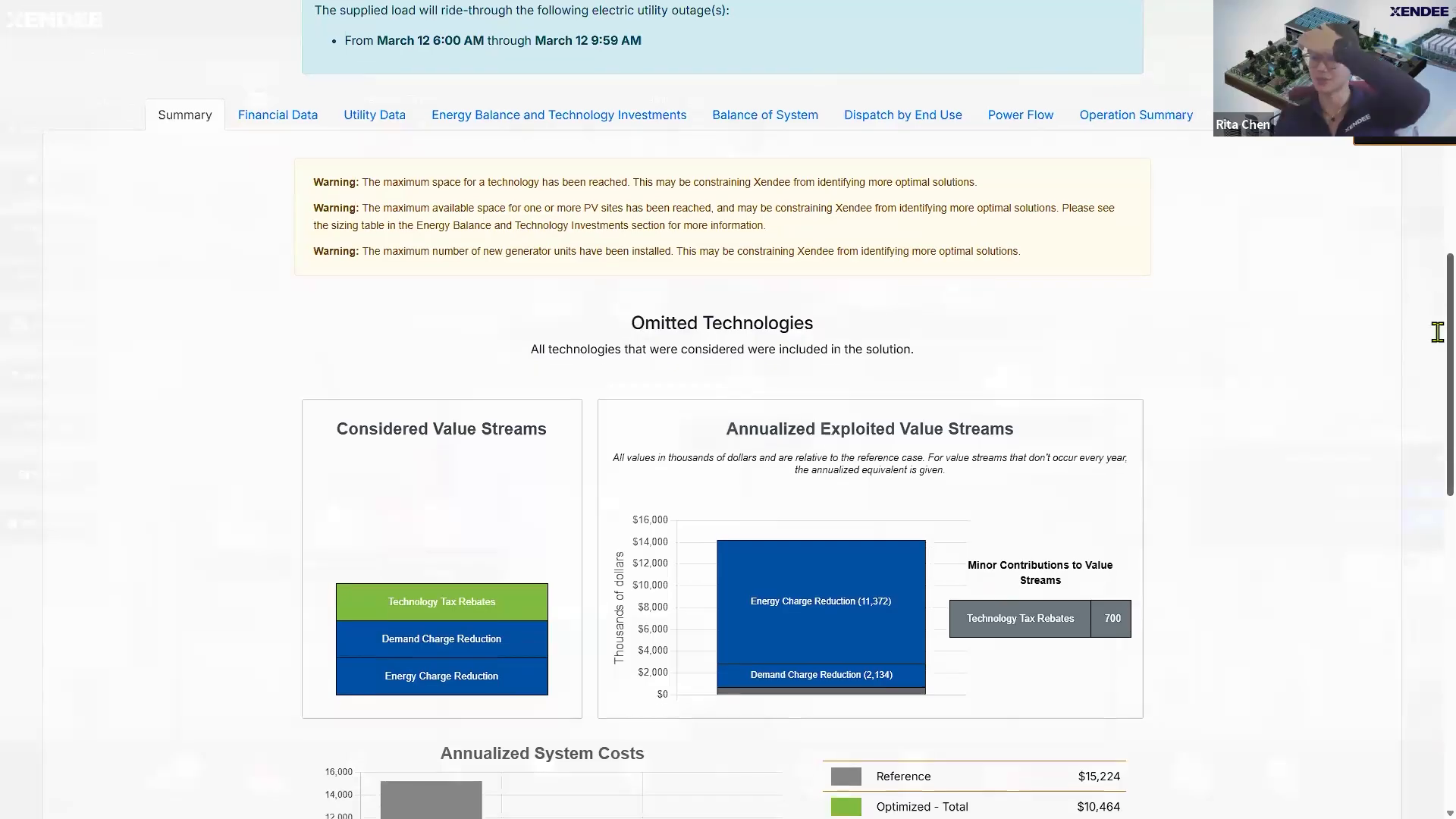
{"action": "scroll", "coordinate": [1438, 332], "scroll_direction": "down", "scroll_amount": 2}
{"action": "scroll", "coordinate": [1434, 364], "scroll_direction": "down", "scroll_amount": 1}
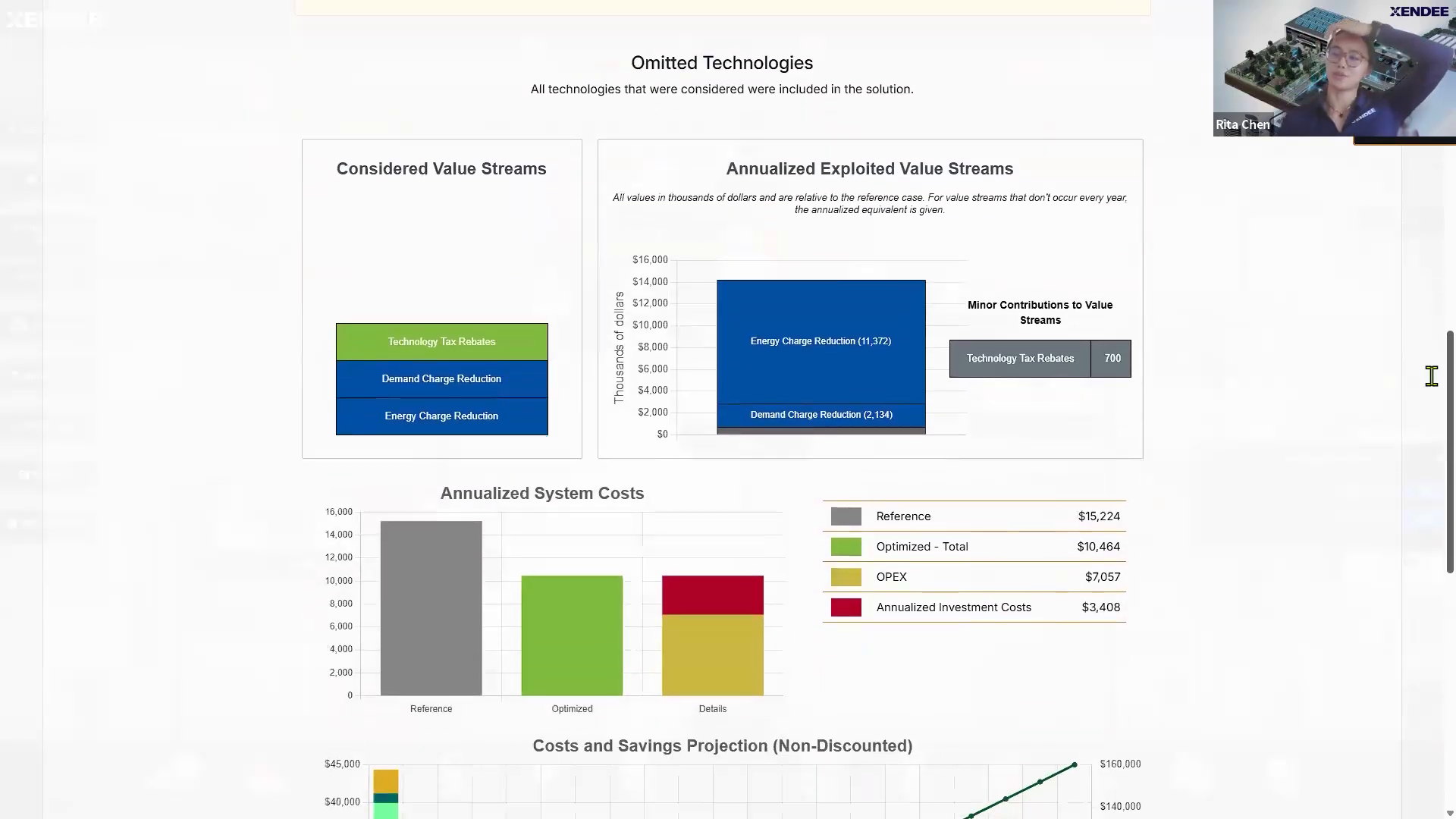
{"action": "scroll", "coordinate": [1432, 401], "scroll_direction": "down", "scroll_amount": 2}
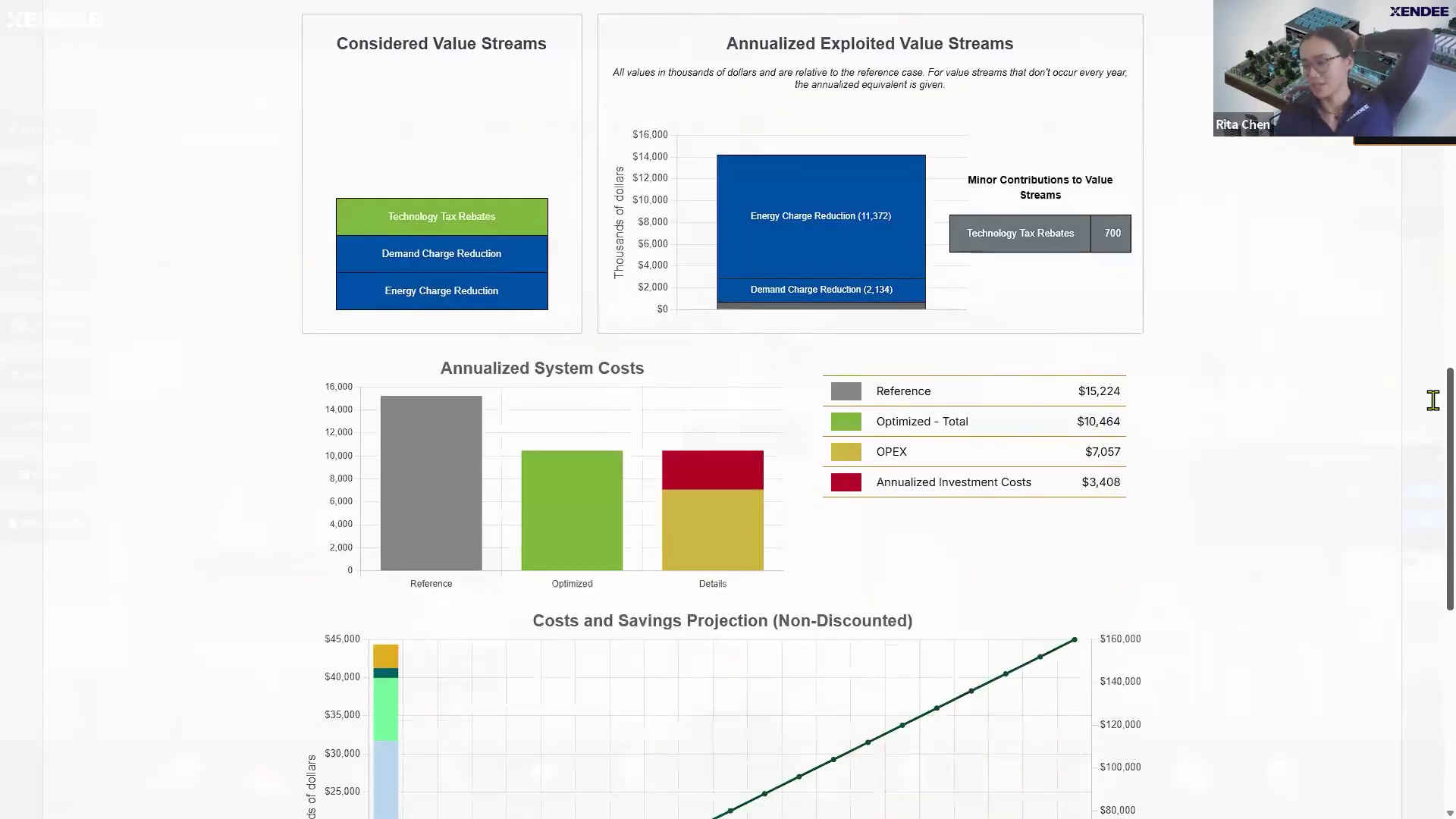
{"action": "scroll", "coordinate": [1433, 401], "scroll_direction": "down", "scroll_amount": 6}
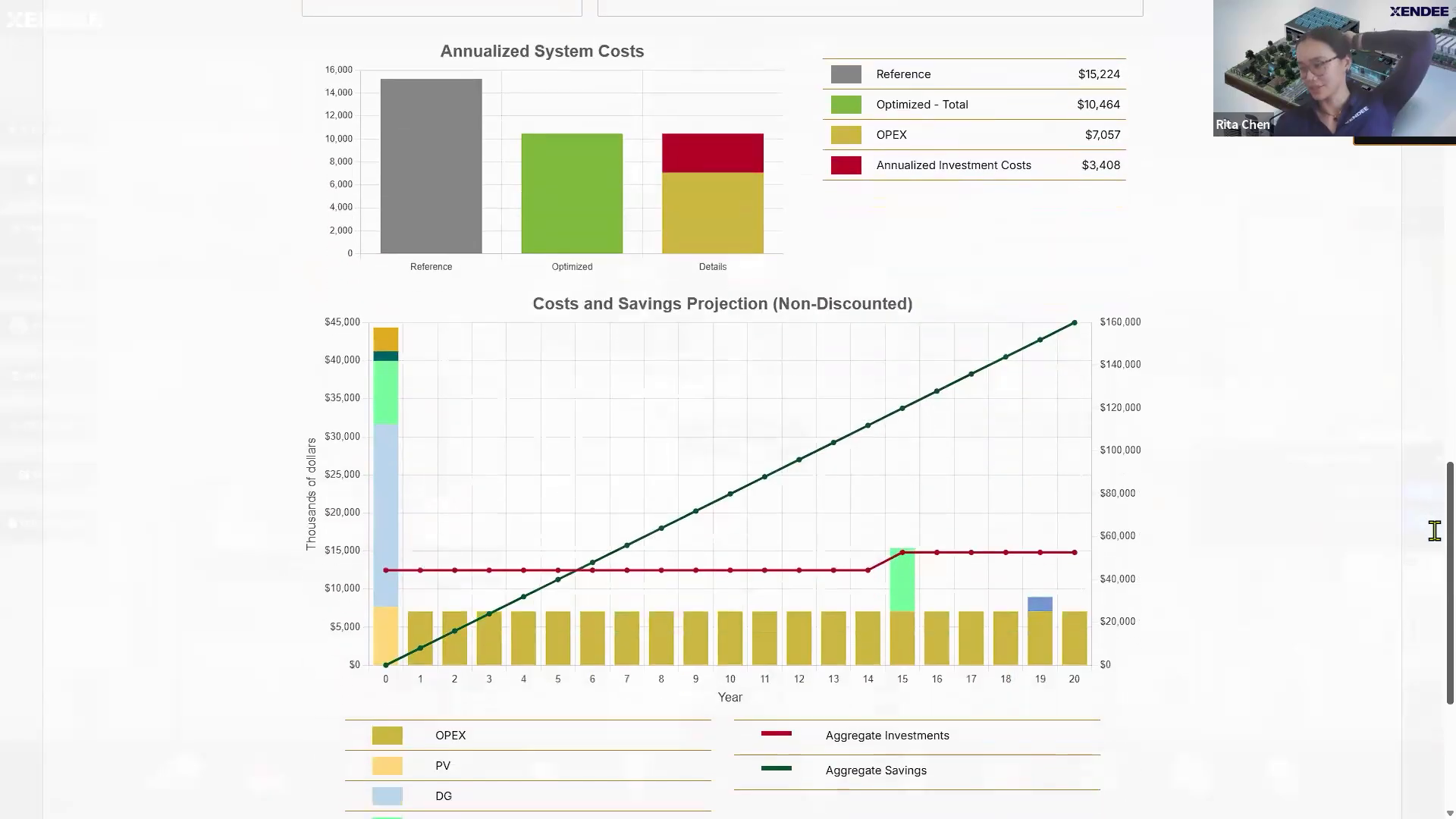
{"action": "scroll", "coordinate": [1433, 523], "scroll_direction": "up", "scroll_amount": 1}
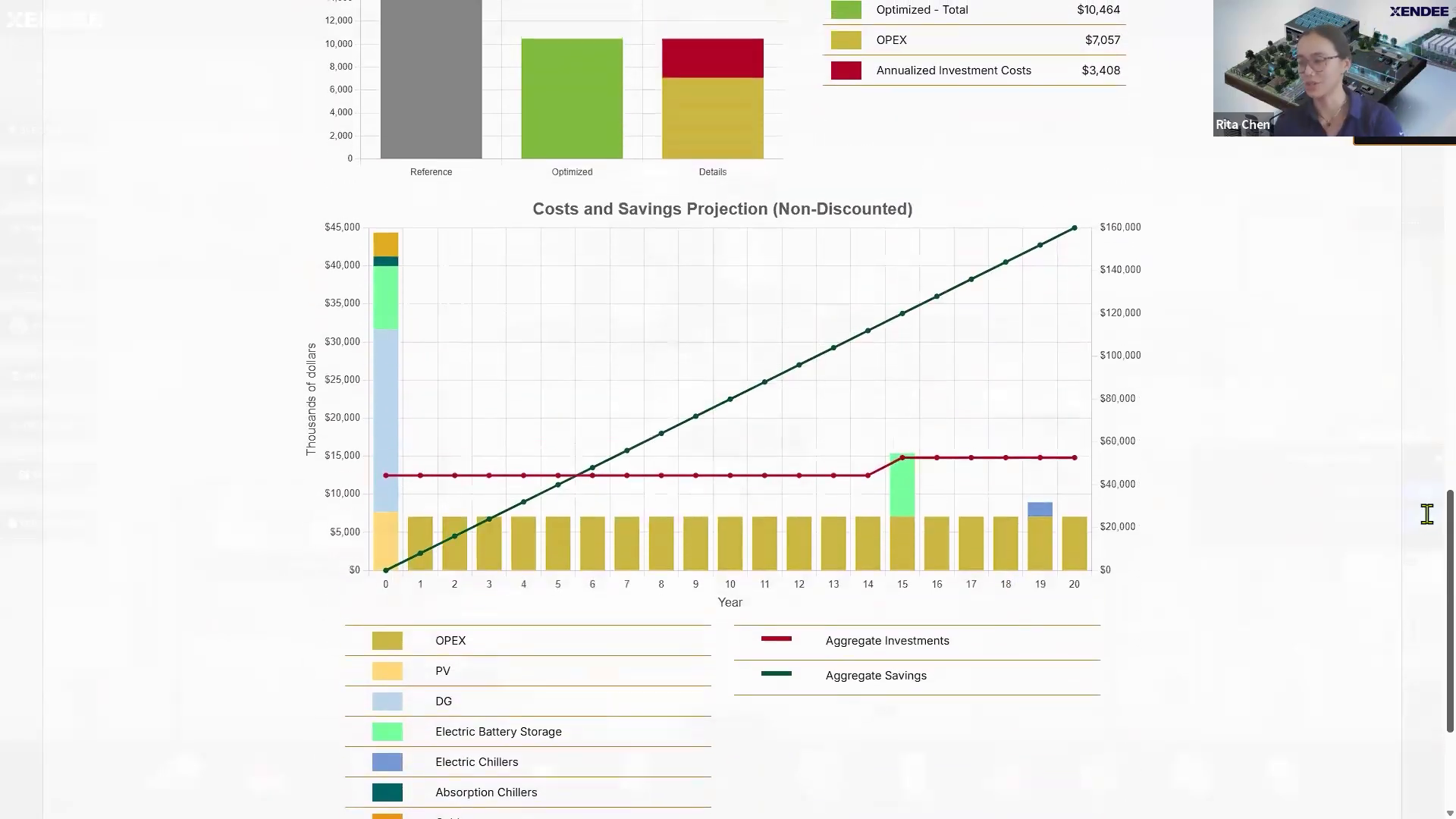
{"action": "scroll", "coordinate": [1415, 425], "scroll_direction": "up", "scroll_amount": 4}
{"action": "scroll", "coordinate": [1409, 357], "scroll_direction": "up", "scroll_amount": 6}
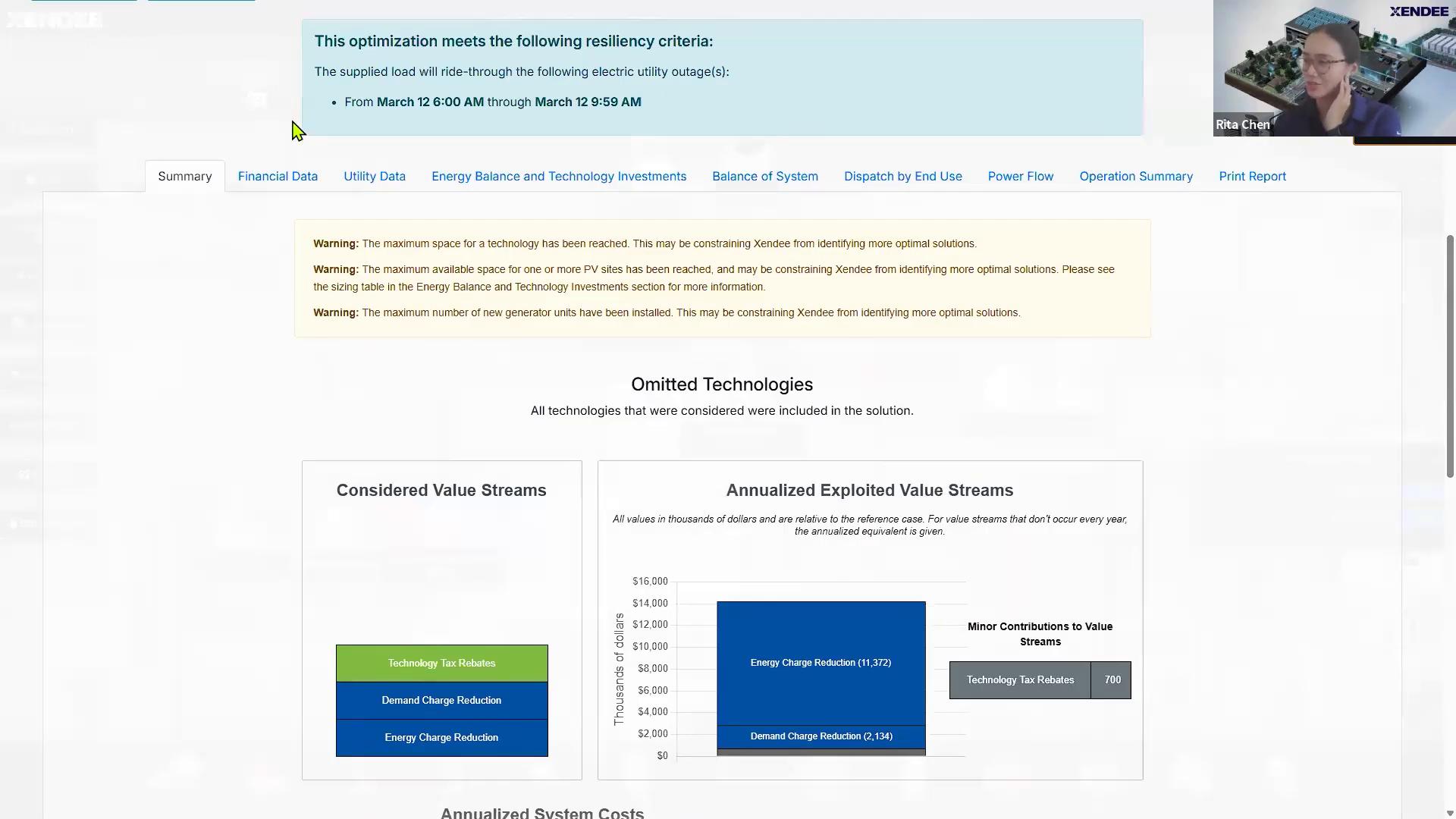
Step: Review the report's Financial Data, from the microgrid cost breakdown, ROI and cash accrued charts to the detailed cost cash flow table
{"action": "left_click", "coordinate": [278, 186]}
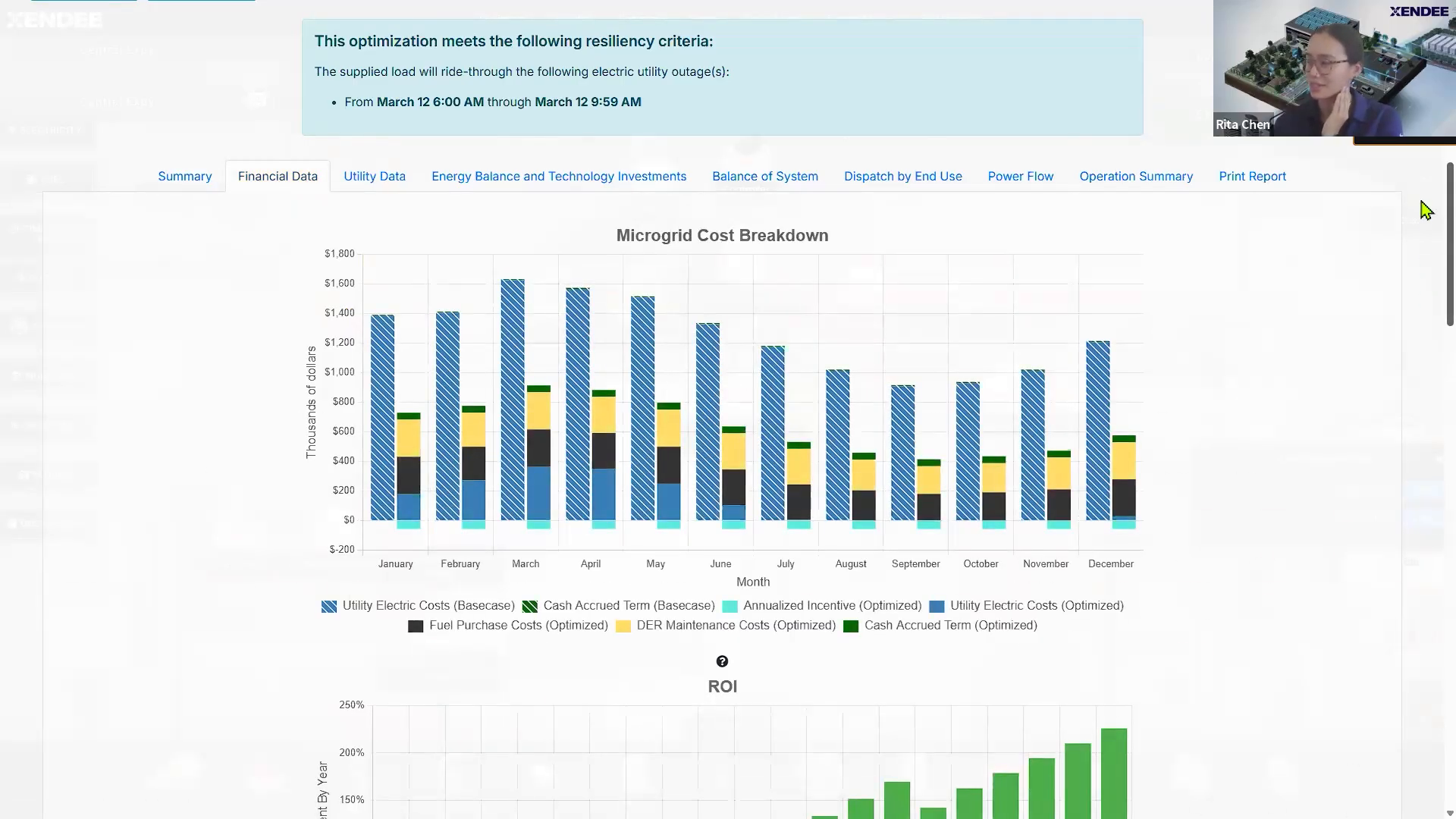
{"action": "scroll", "coordinate": [1422, 227], "scroll_direction": "down", "scroll_amount": 2}
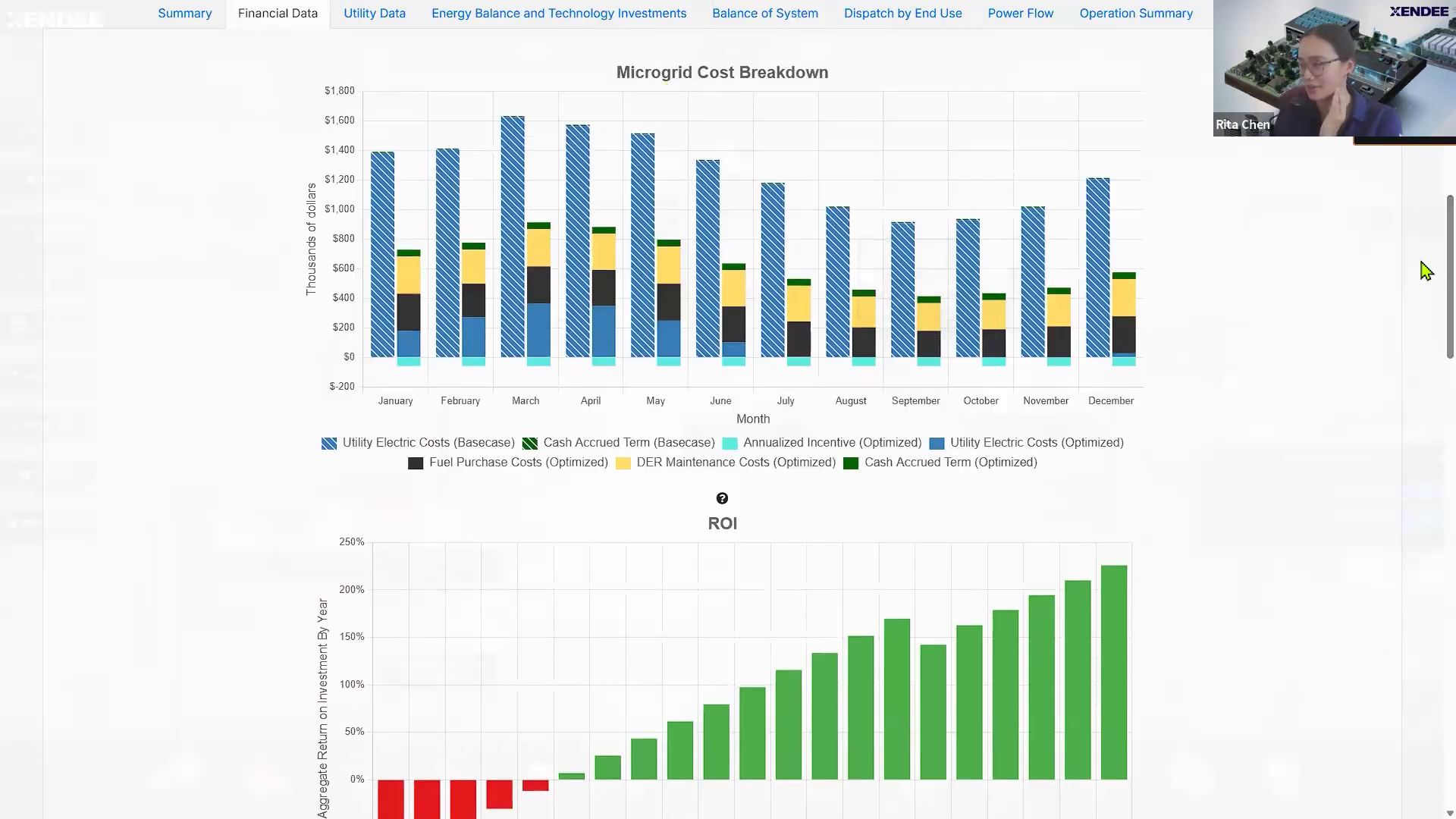
{"action": "scroll", "coordinate": [1424, 338], "scroll_direction": "down", "scroll_amount": 1}
{"action": "scroll", "coordinate": [1424, 338], "scroll_direction": "down", "scroll_amount": 8}
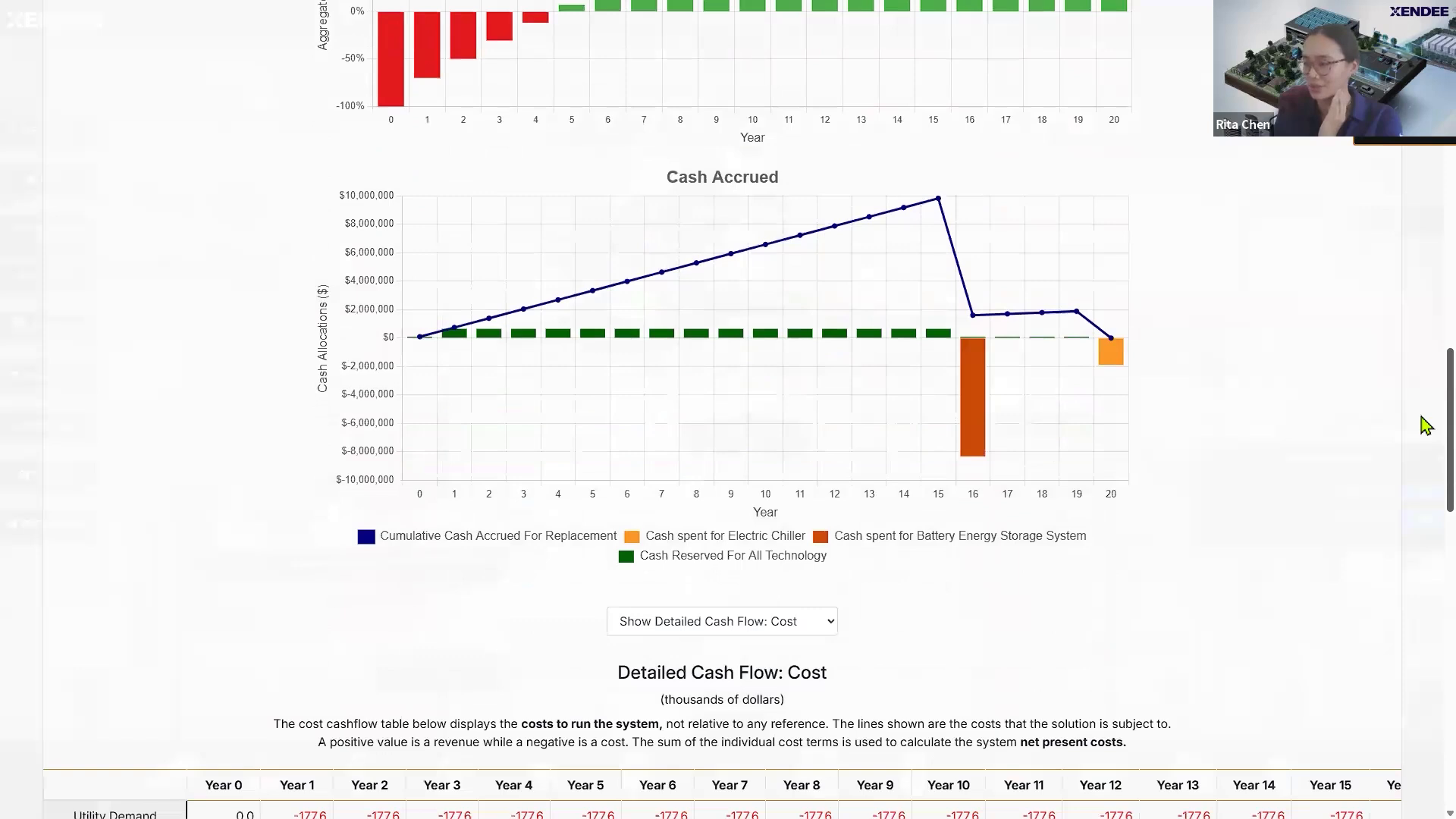
{"action": "scroll", "coordinate": [1426, 433], "scroll_direction": "down", "scroll_amount": 1}
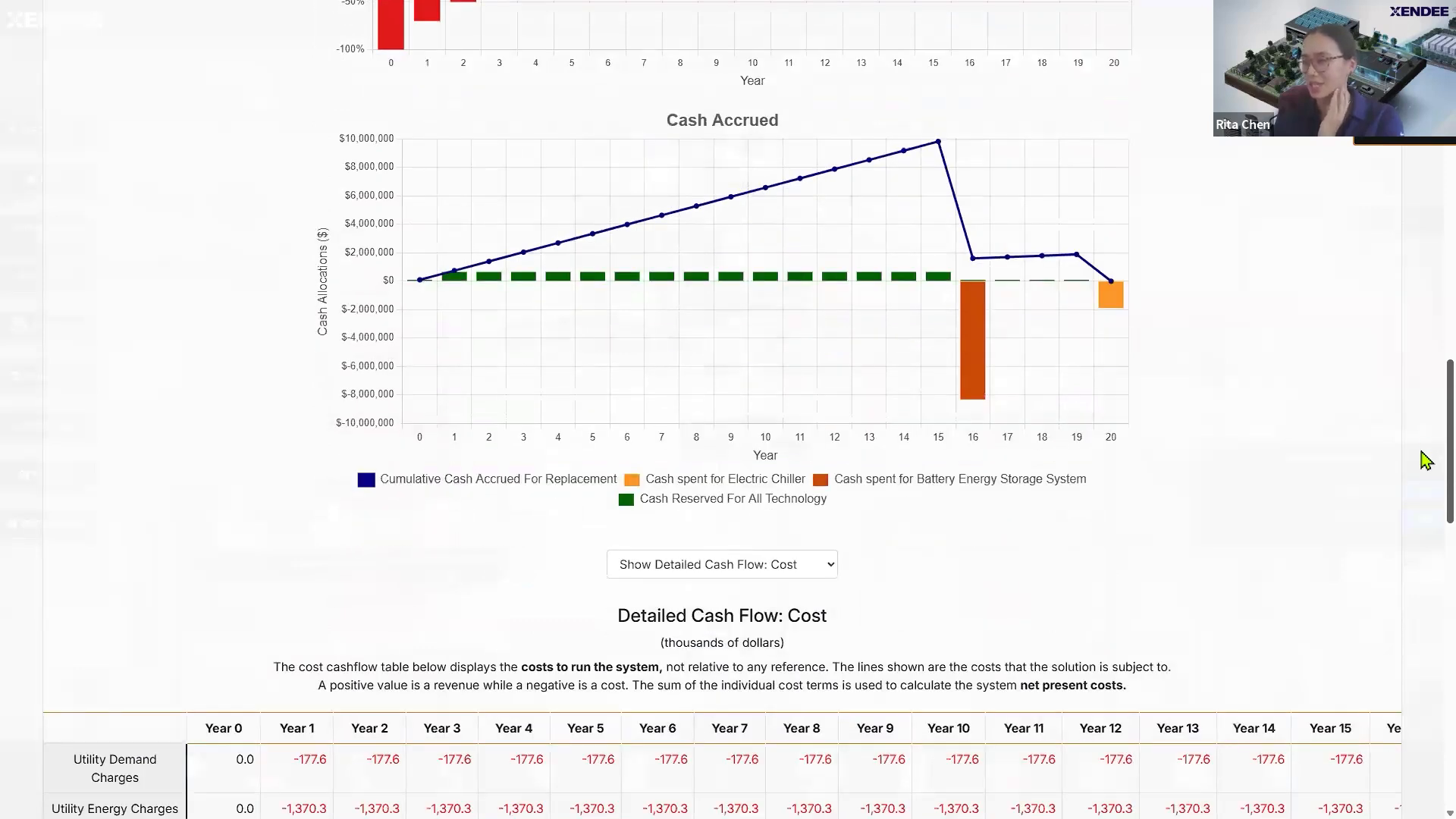
{"action": "scroll", "coordinate": [1425, 459], "scroll_direction": "down", "scroll_amount": 5}
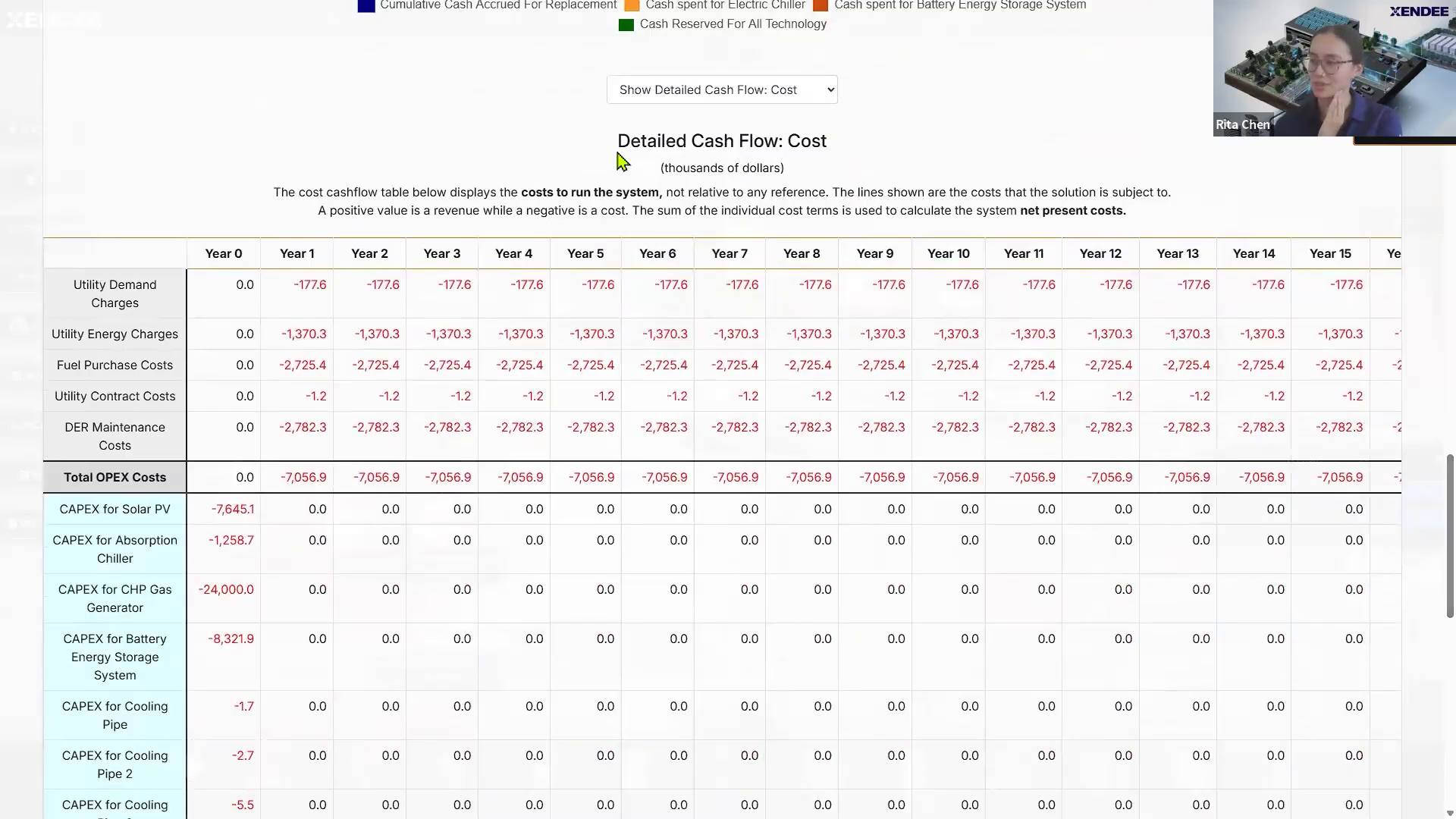
{"action": "left_click_drag", "start_coordinate": [617, 140], "coordinate": [871, 151]}
{"action": "left_click", "coordinate": [873, 151]}
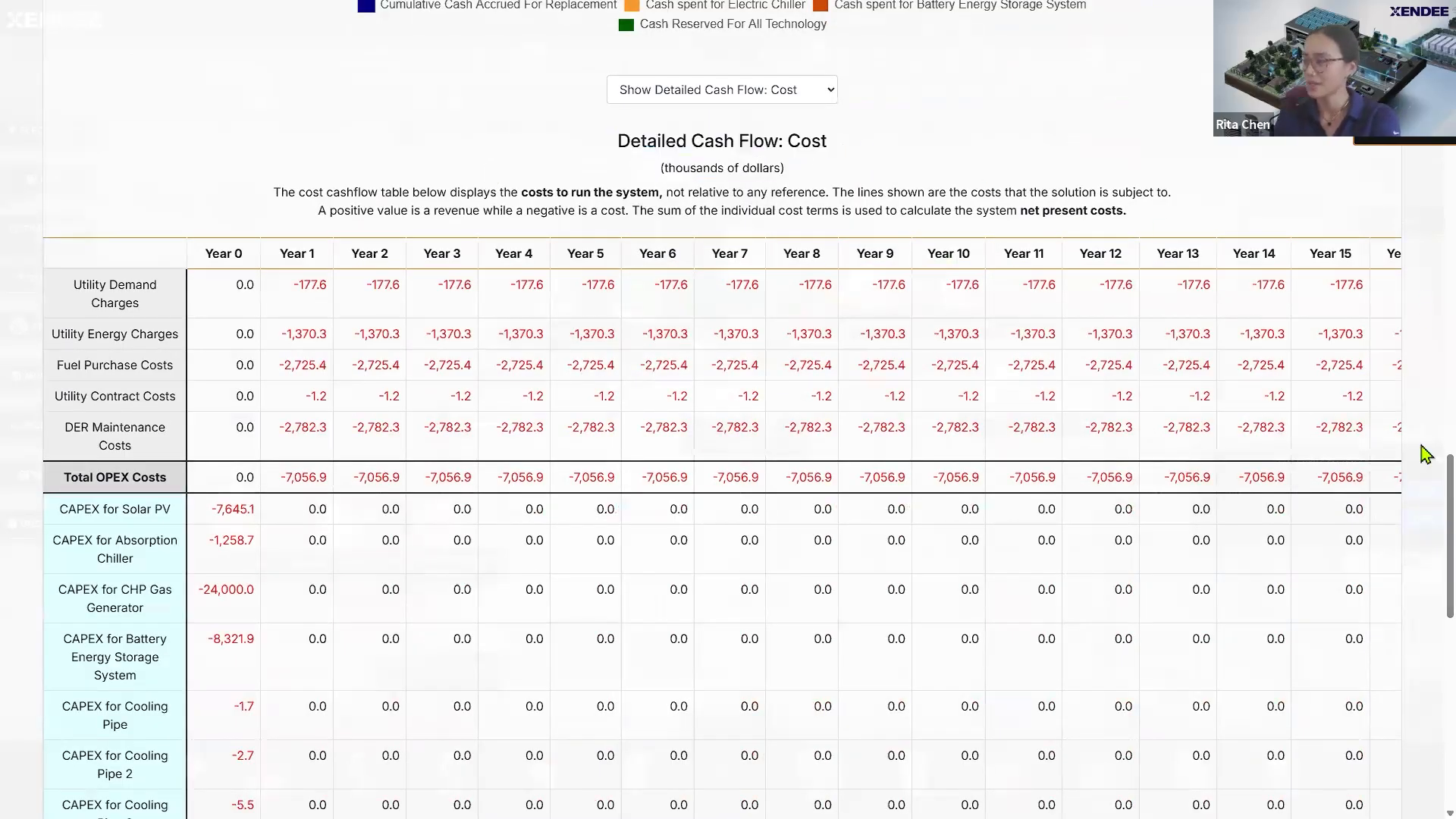
Step: Examine the Detailed Cash Flow: Cost table from operating and CAPEX costs through incentives and replacement costs to the net present and cumulative costs
{"action": "scroll", "coordinate": [1424, 493], "scroll_direction": "down", "scroll_amount": 2}
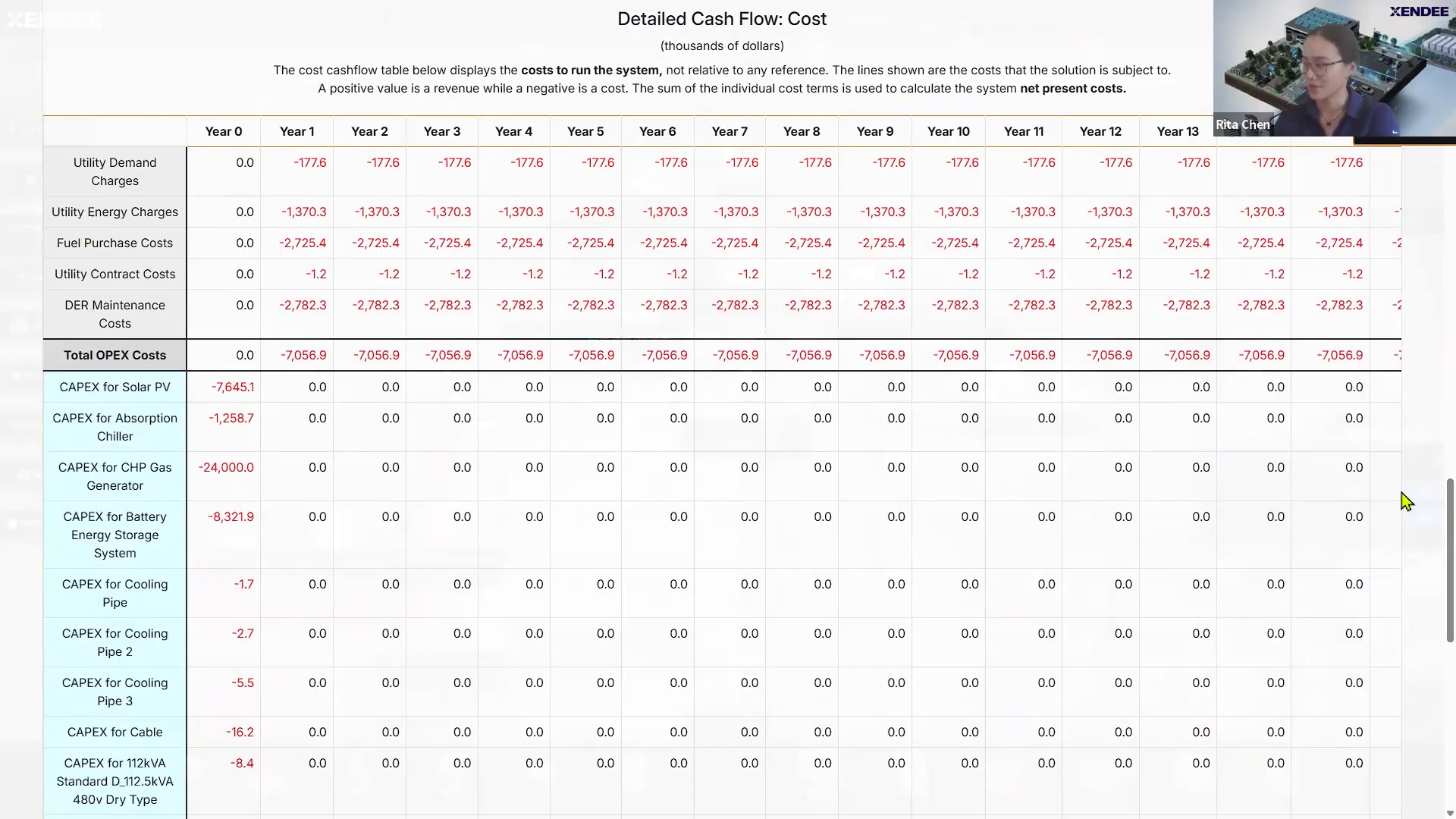
{"action": "scroll", "coordinate": [1426, 508], "scroll_direction": "down", "scroll_amount": 3}
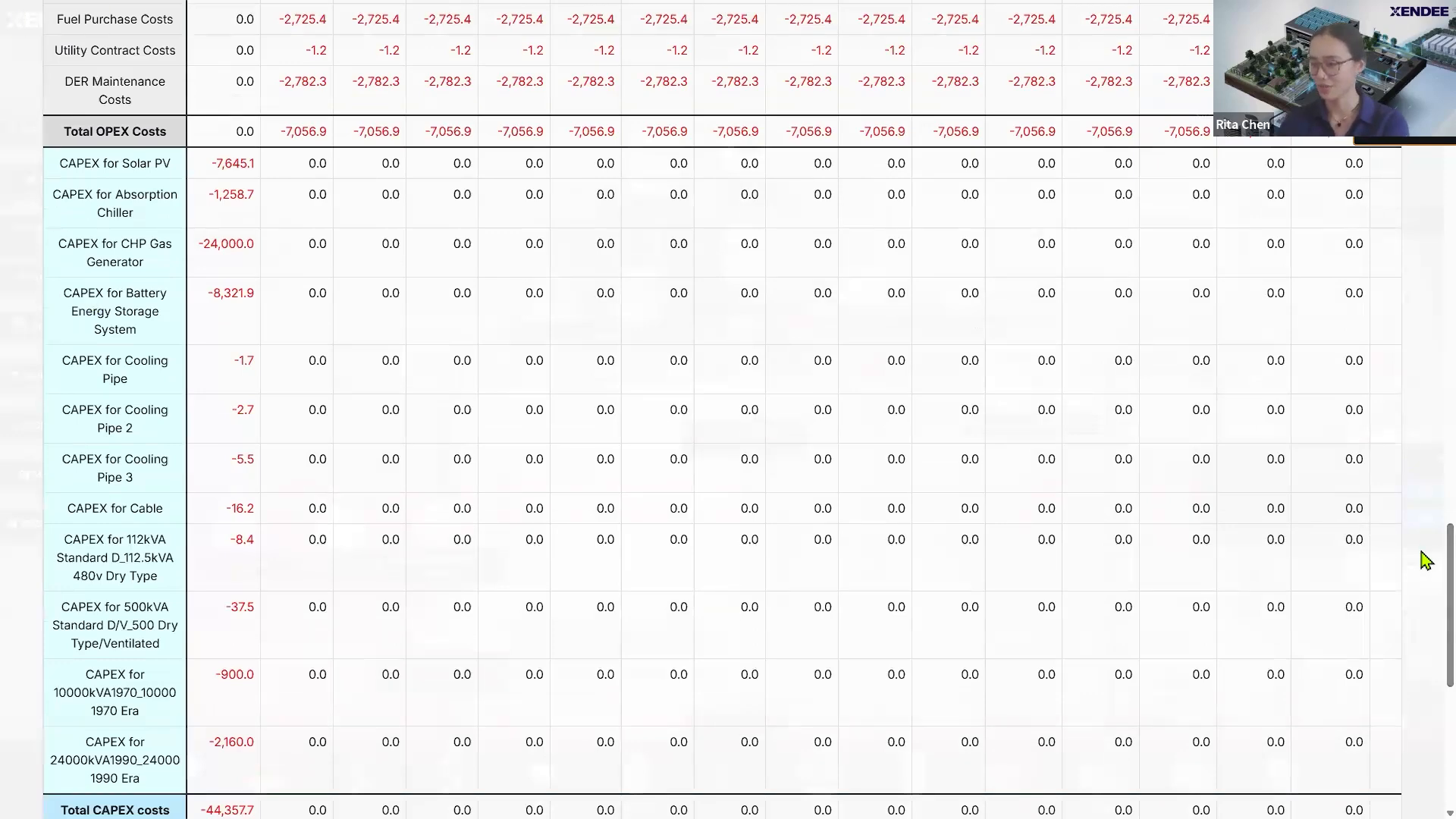
{"action": "scroll", "coordinate": [1426, 599], "scroll_direction": "down", "scroll_amount": 3}
{"action": "scroll", "coordinate": [1425, 632], "scroll_direction": "down", "scroll_amount": 6}
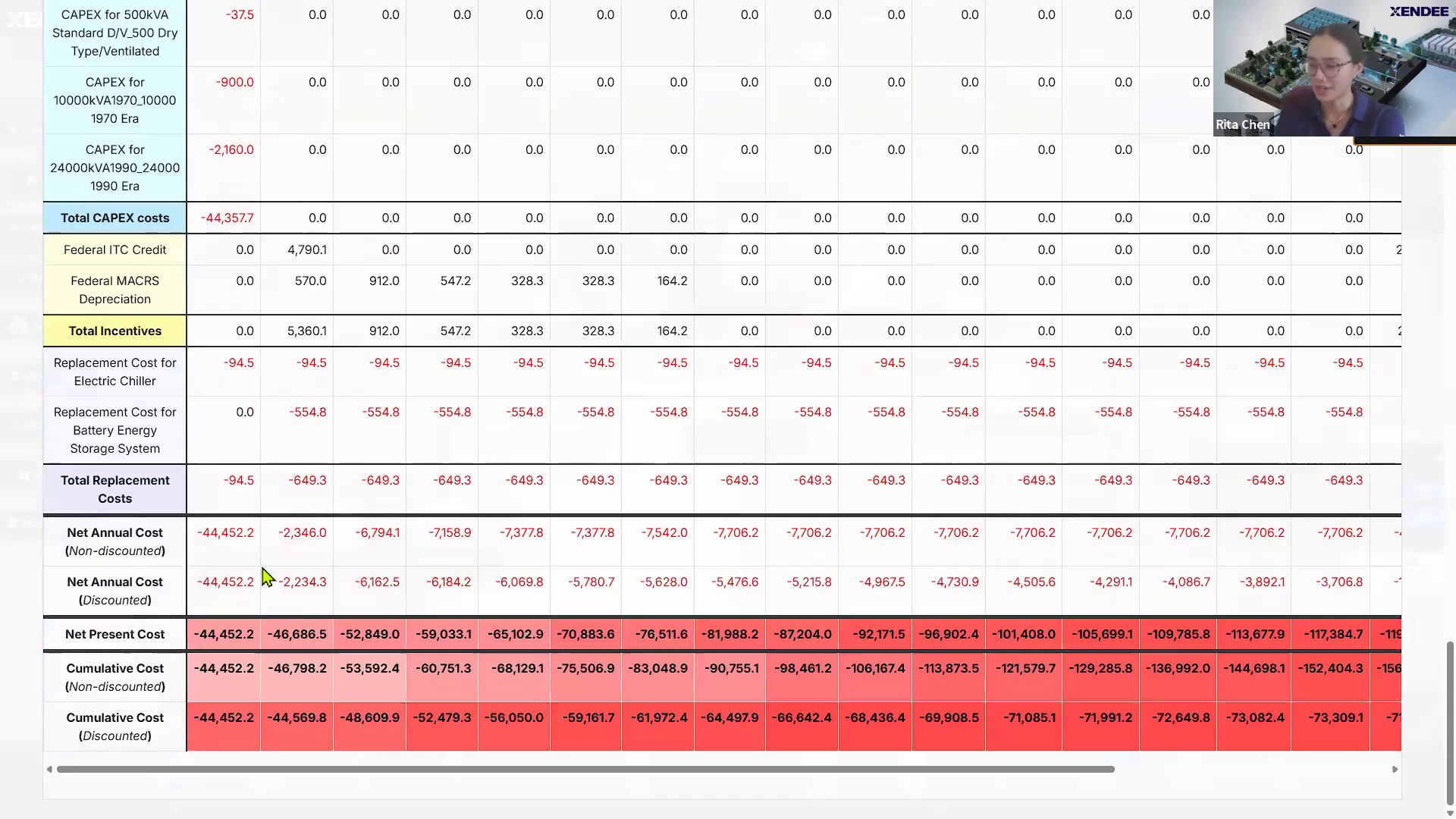
Step: Switch the detailed cash flow table to Savings and examine its utility, fuel purchase and DER maintenance savings relative to the reference
{"action": "scroll", "coordinate": [1426, 644], "scroll_direction": "up", "scroll_amount": 13}
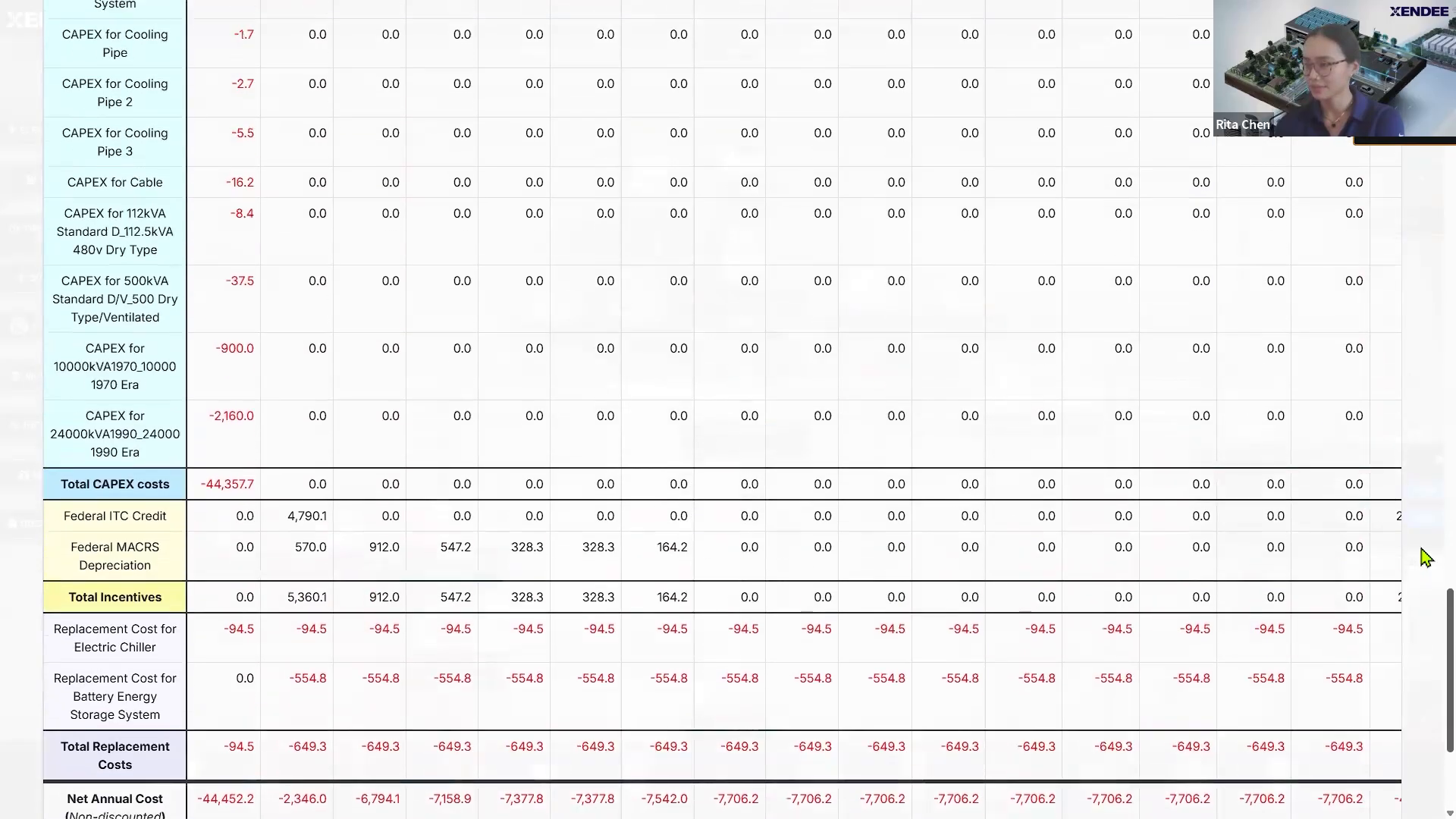
{"action": "left_click", "coordinate": [705, 186]}
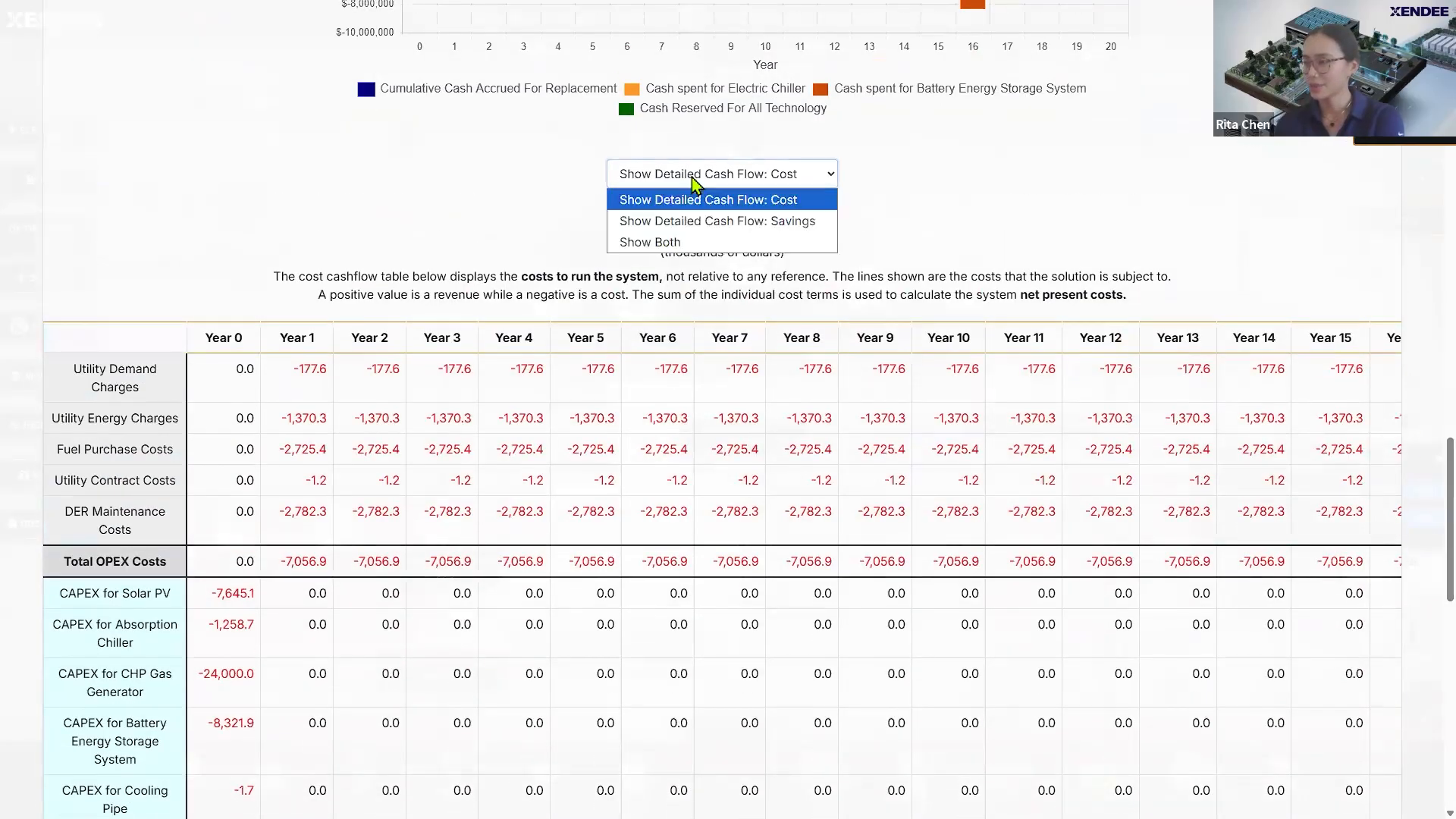
{"action": "left_click", "coordinate": [694, 215]}
{"action": "left_click", "coordinate": [464, 208]}
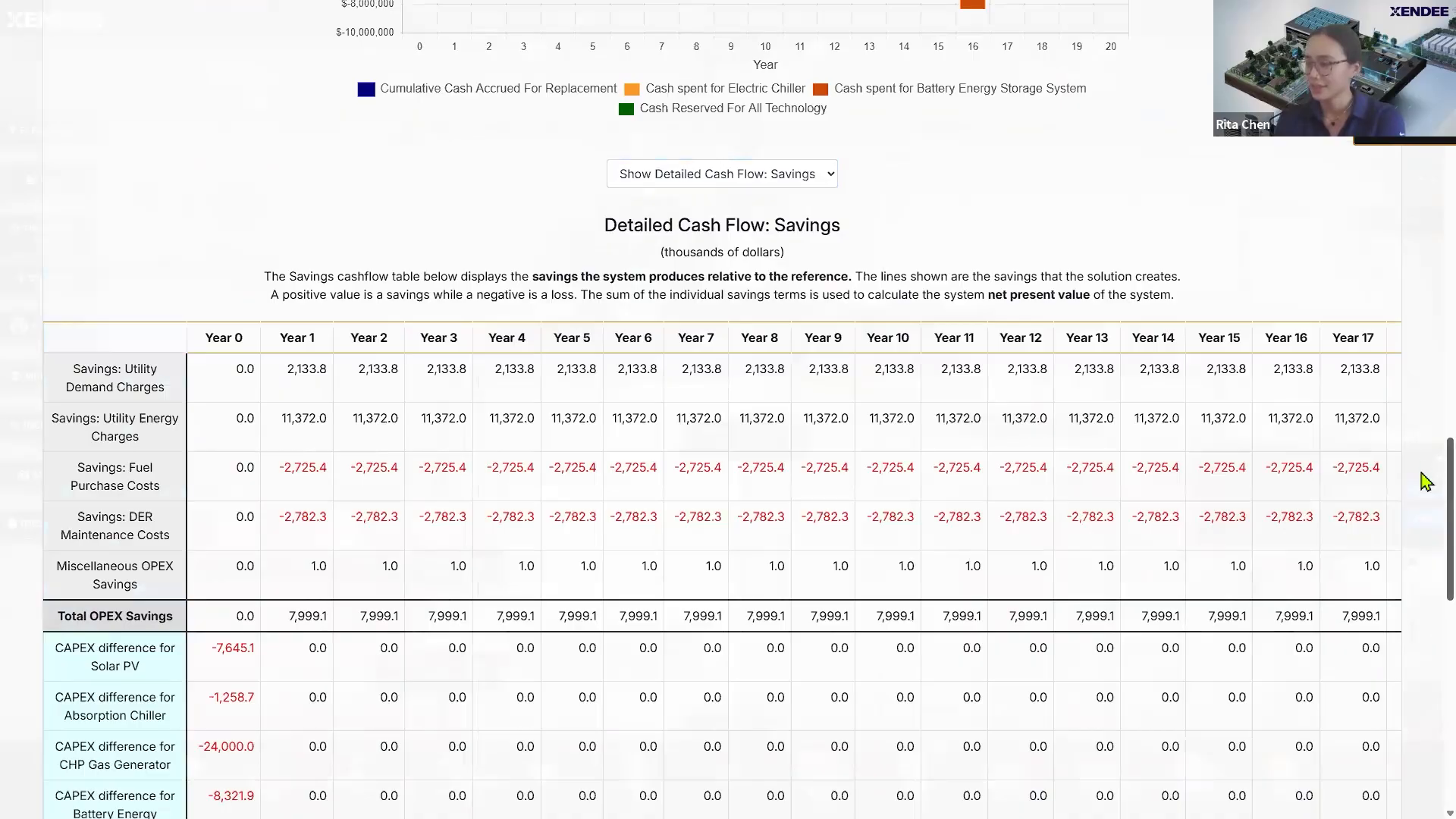
{"action": "scroll", "coordinate": [1422, 485], "scroll_direction": "down", "scroll_amount": 2}
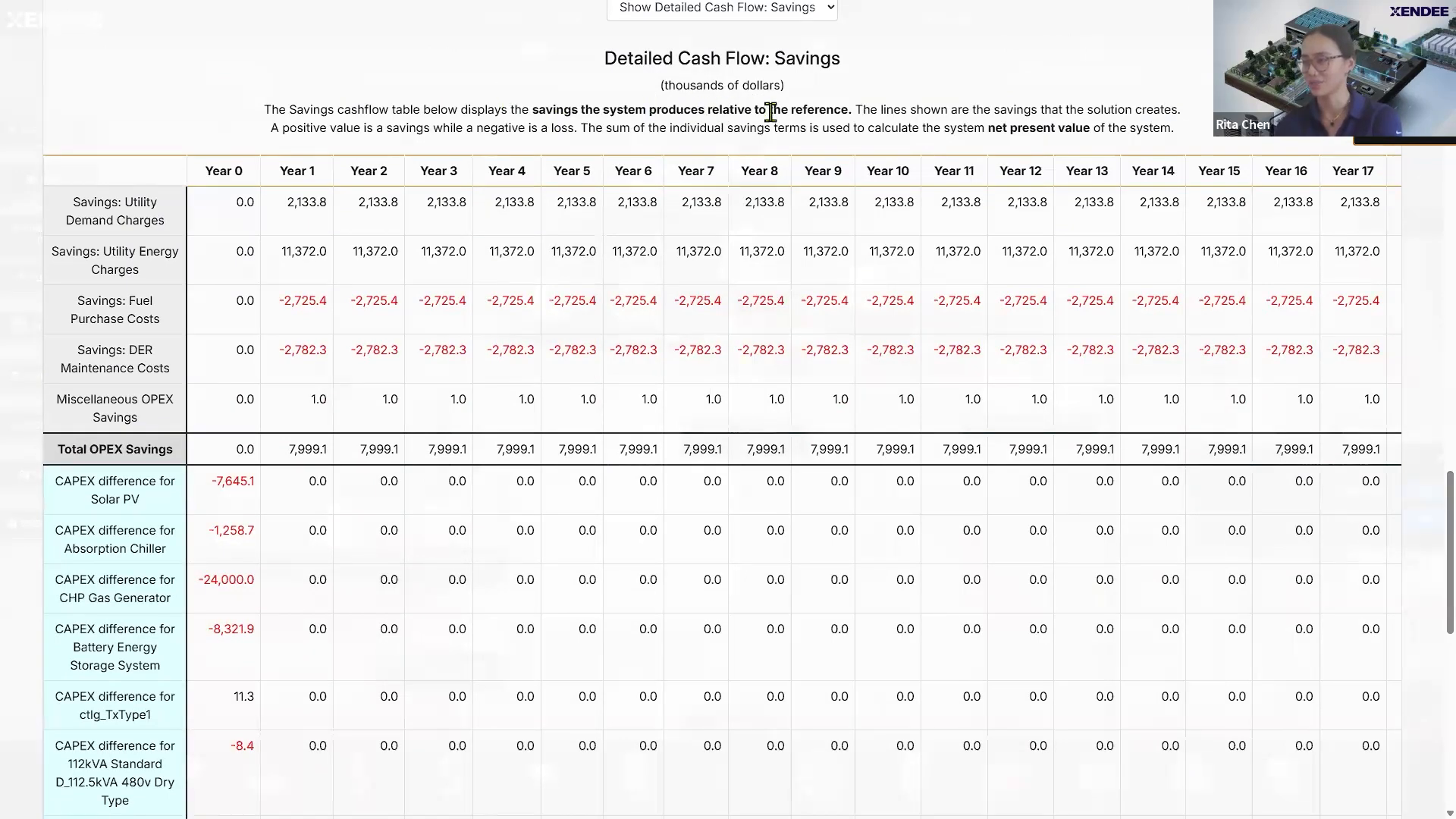
{"action": "left_click_drag", "start_coordinate": [706, 110], "coordinate": [852, 114]}
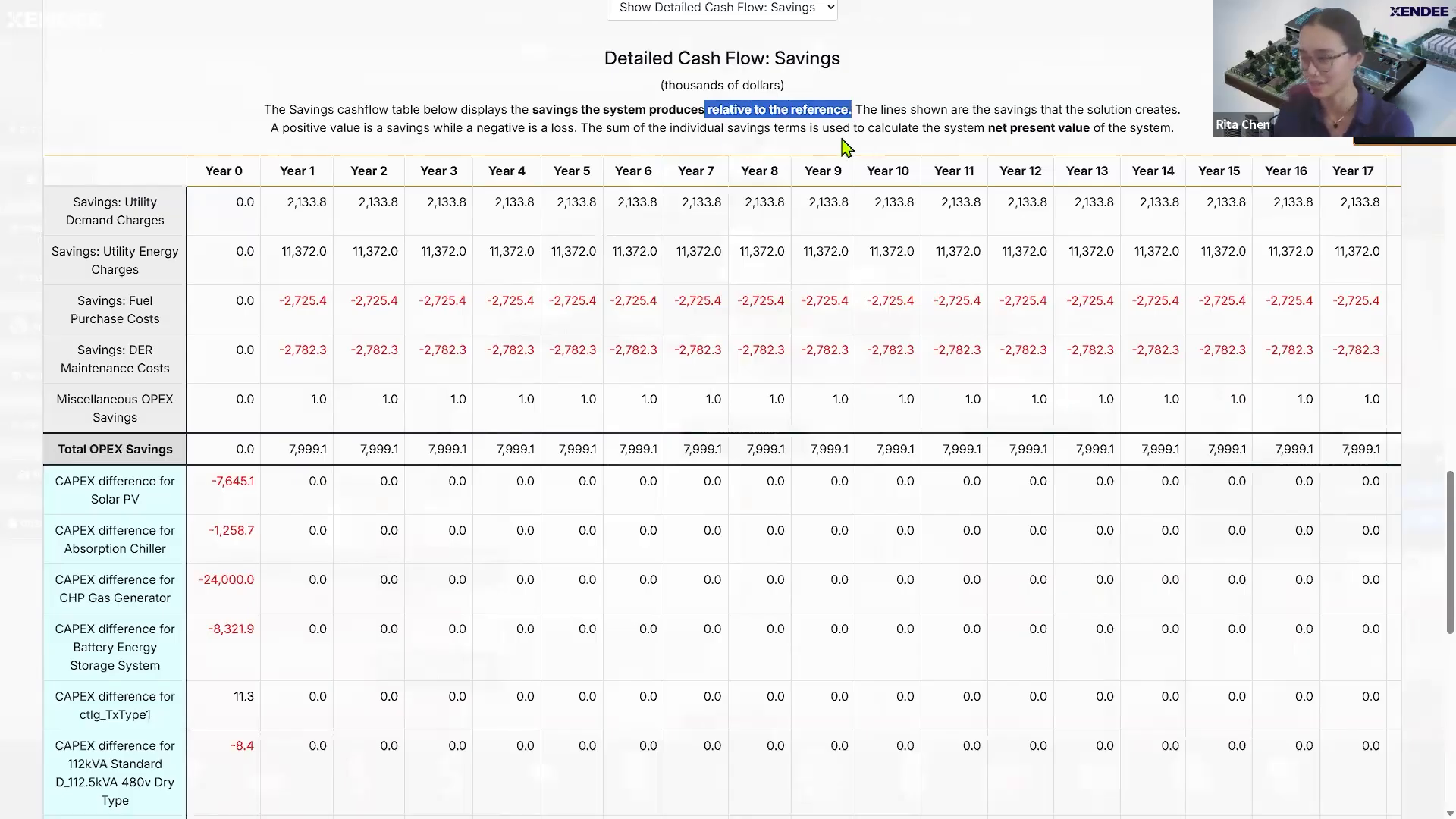
{"action": "left_click", "coordinate": [179, 156]}
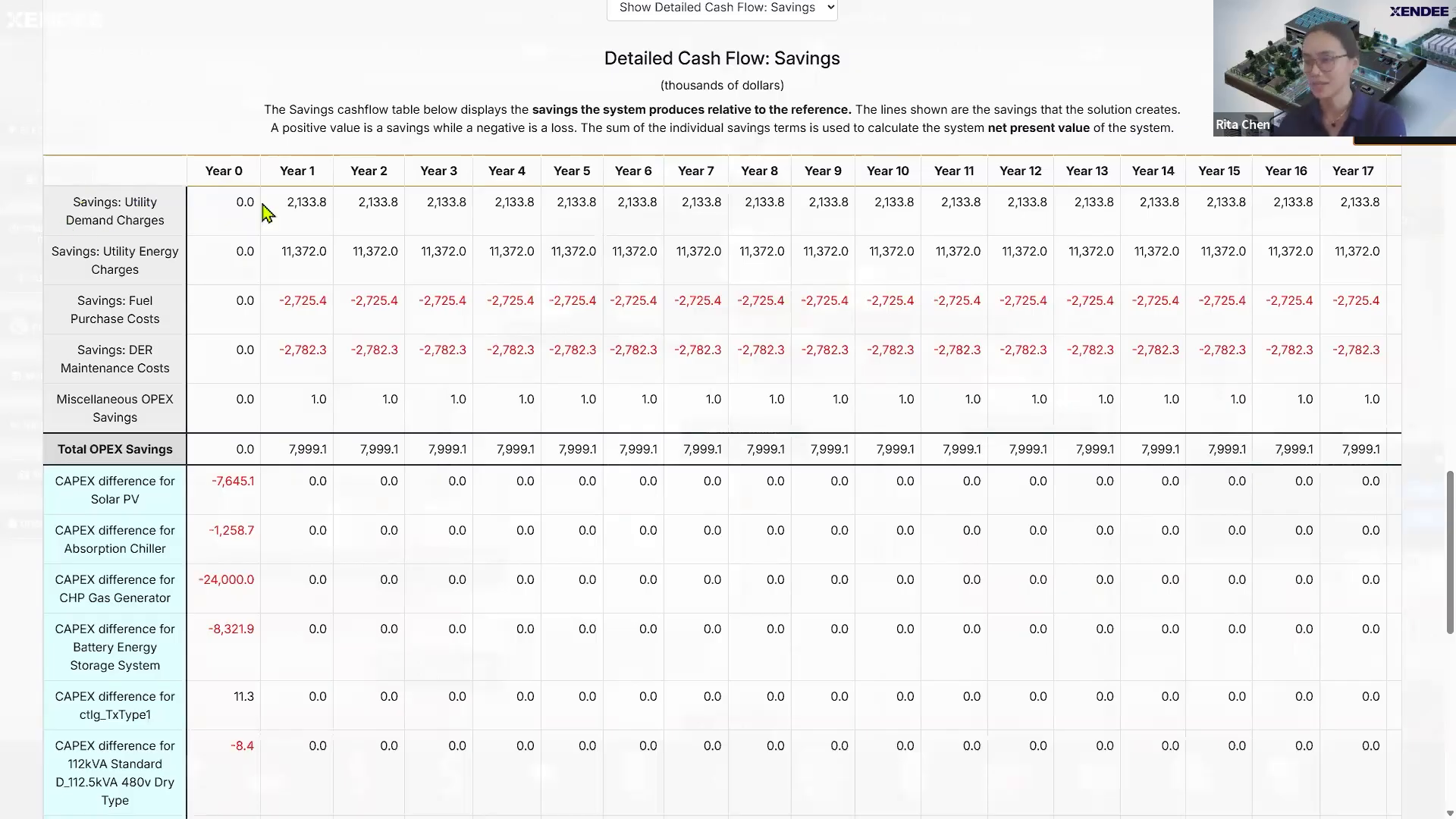
{"action": "left_click_drag", "start_coordinate": [276, 204], "coordinate": [328, 203]}
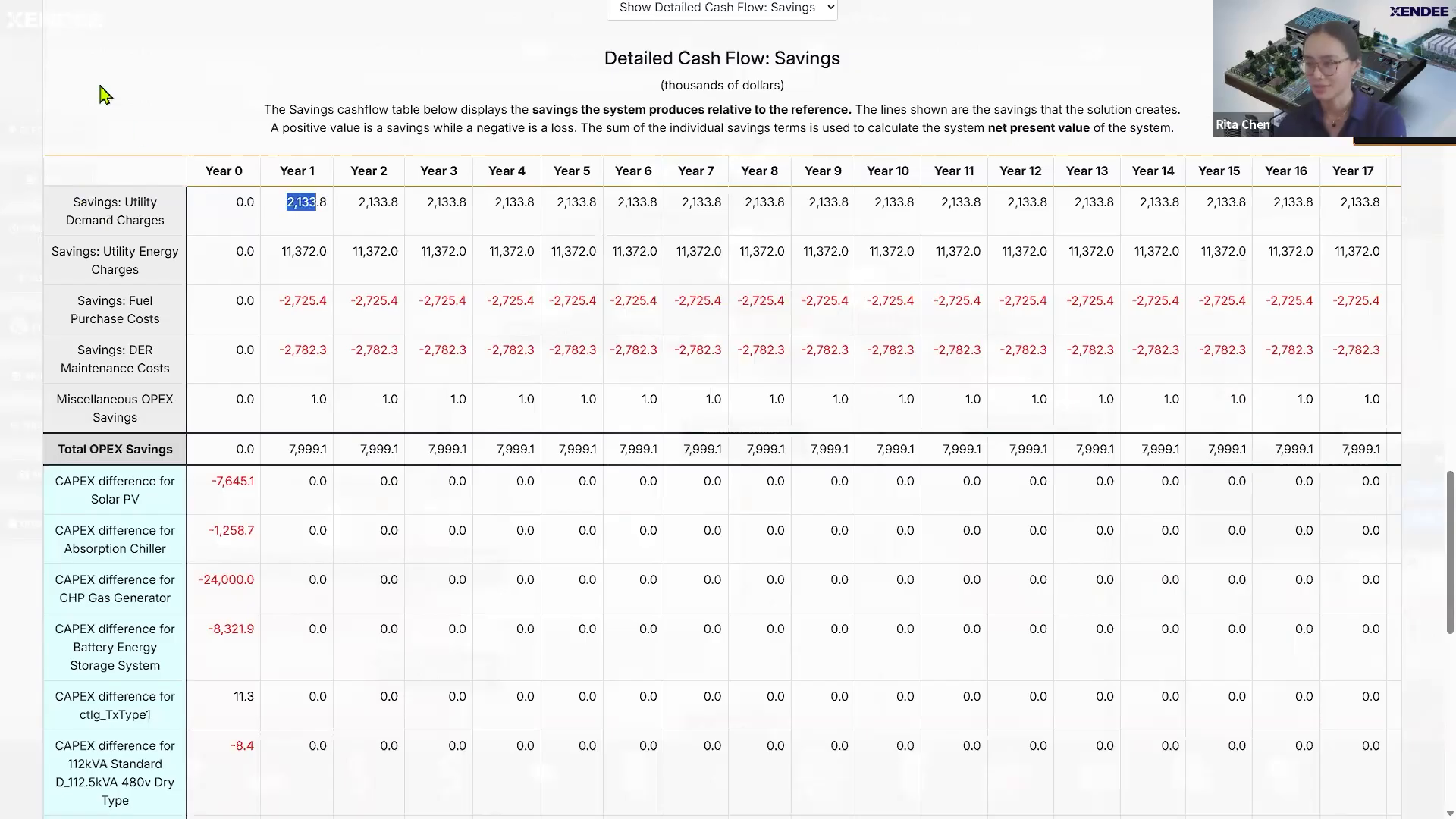
{"action": "left_click", "coordinate": [144, 157]}
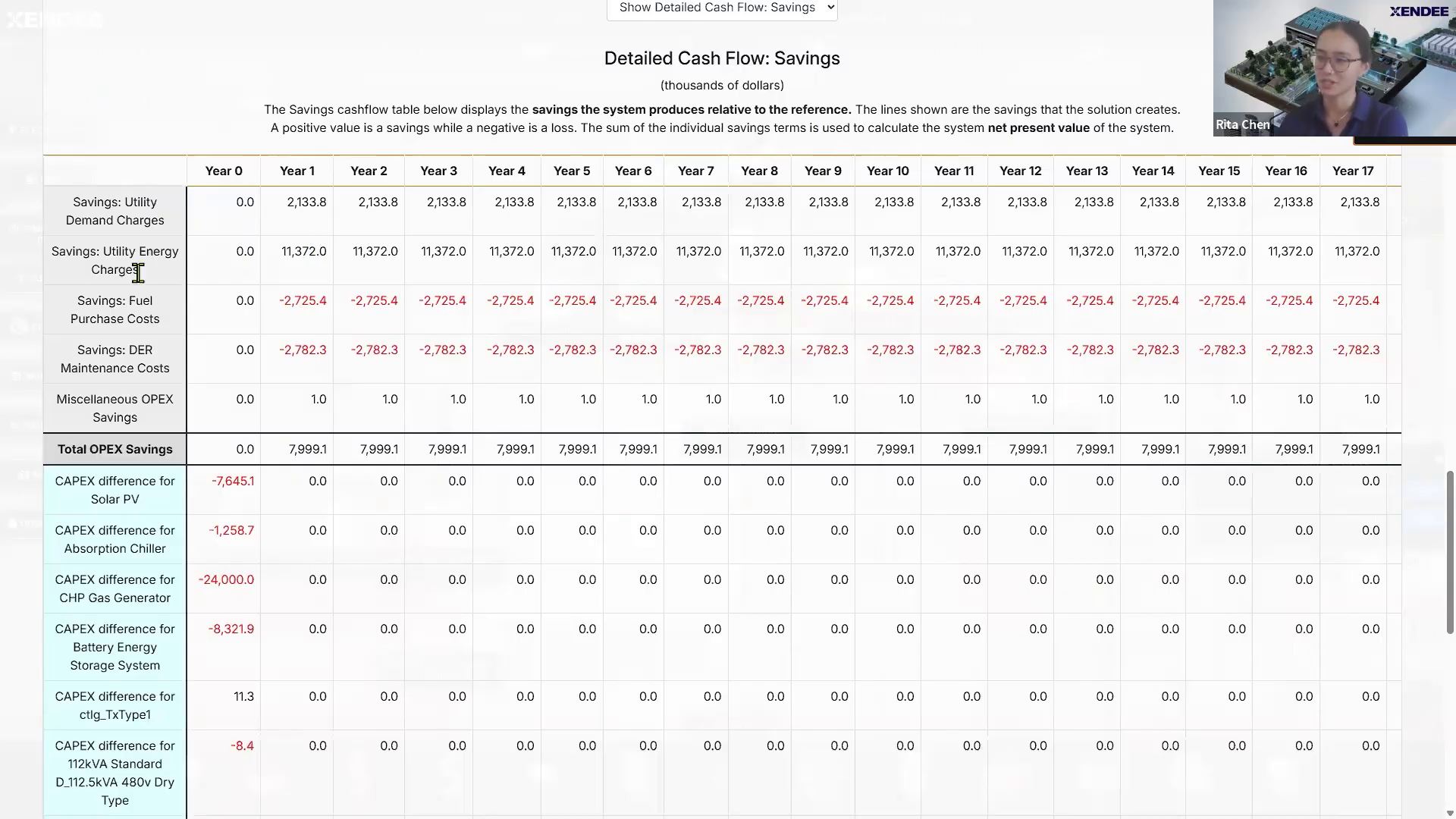
{"action": "left_click_drag", "start_coordinate": [278, 304], "coordinate": [331, 313]}
{"action": "left_click", "coordinate": [338, 351]}
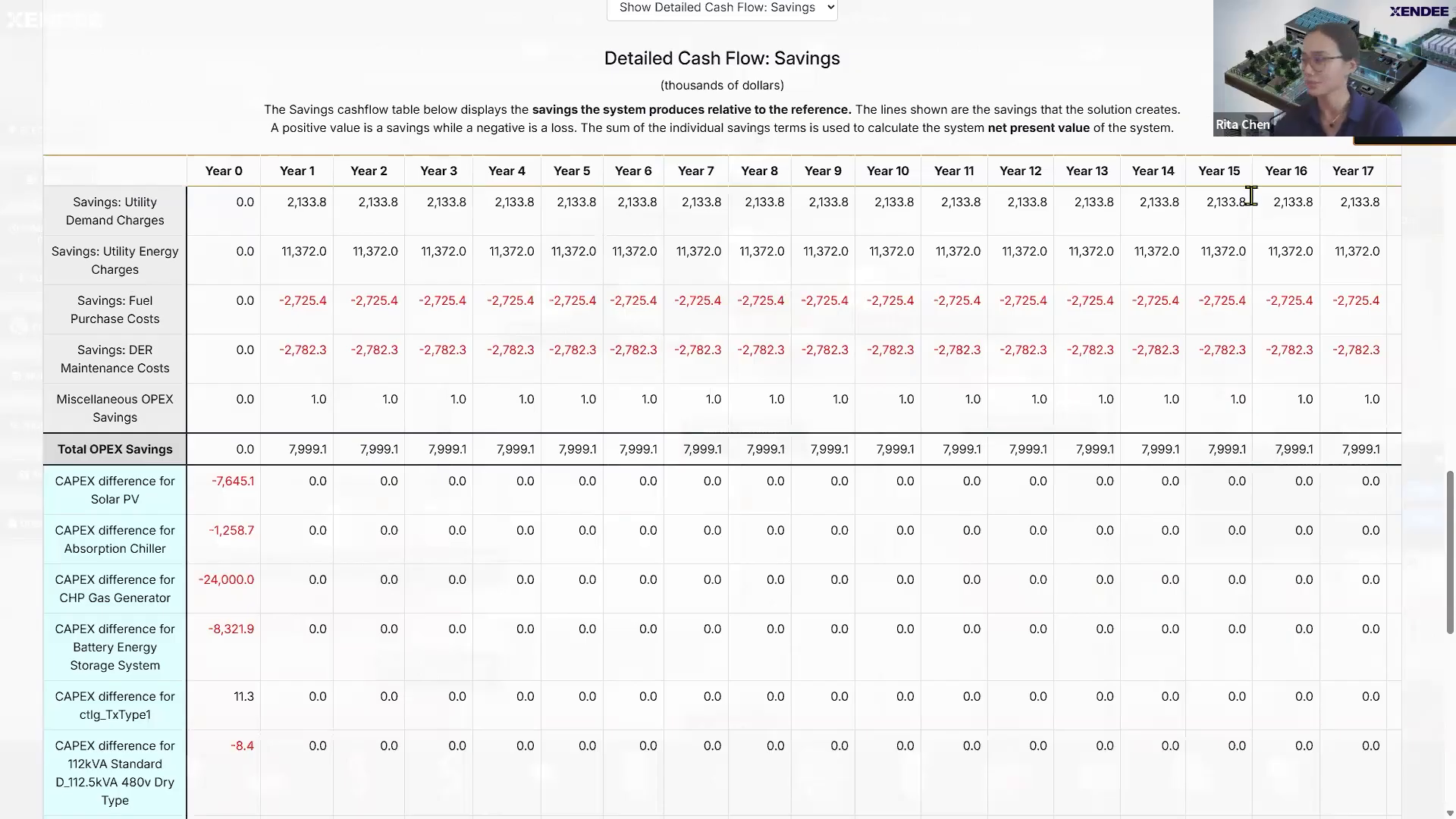
Step: Examine the savings table's CAPEX differences, incentives, replacement cost differences, net present value and cumulative cash flow
{"action": "scroll", "coordinate": [1424, 505], "scroll_direction": "down", "scroll_amount": 5}
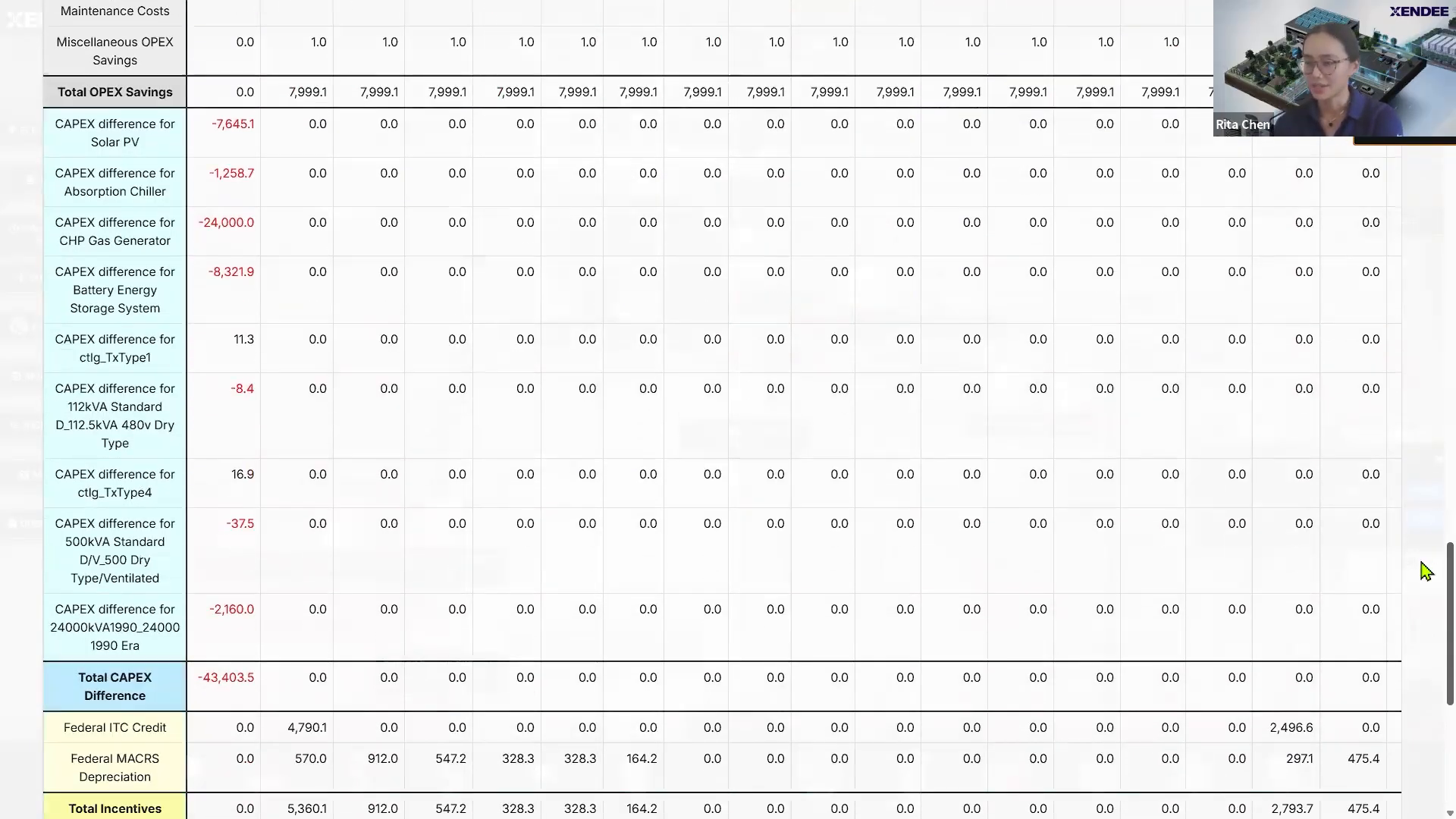
{"action": "scroll", "coordinate": [1424, 565], "scroll_direction": "down", "scroll_amount": 5}
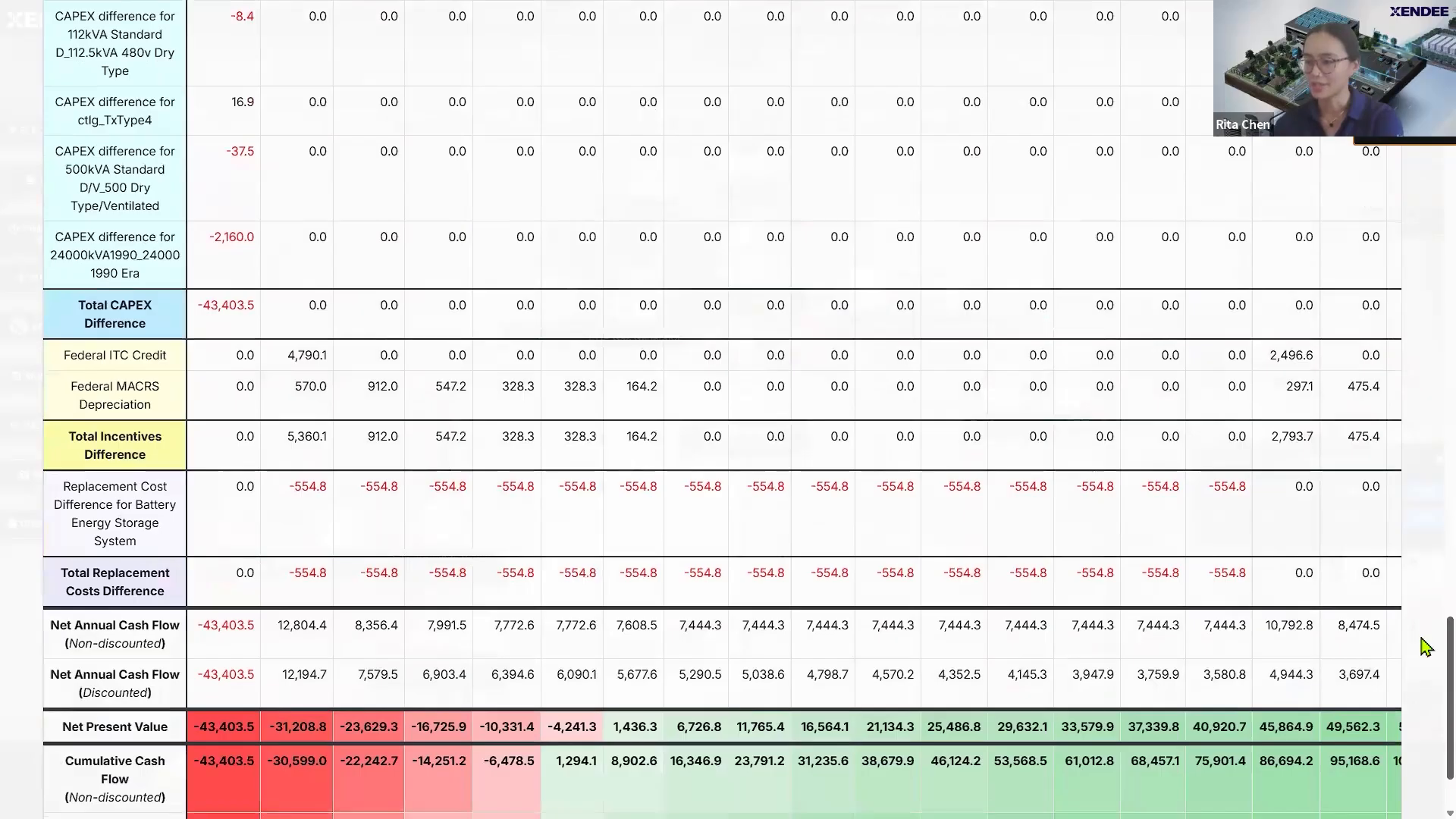
{"action": "scroll", "coordinate": [1424, 644], "scroll_direction": "down", "scroll_amount": 2}
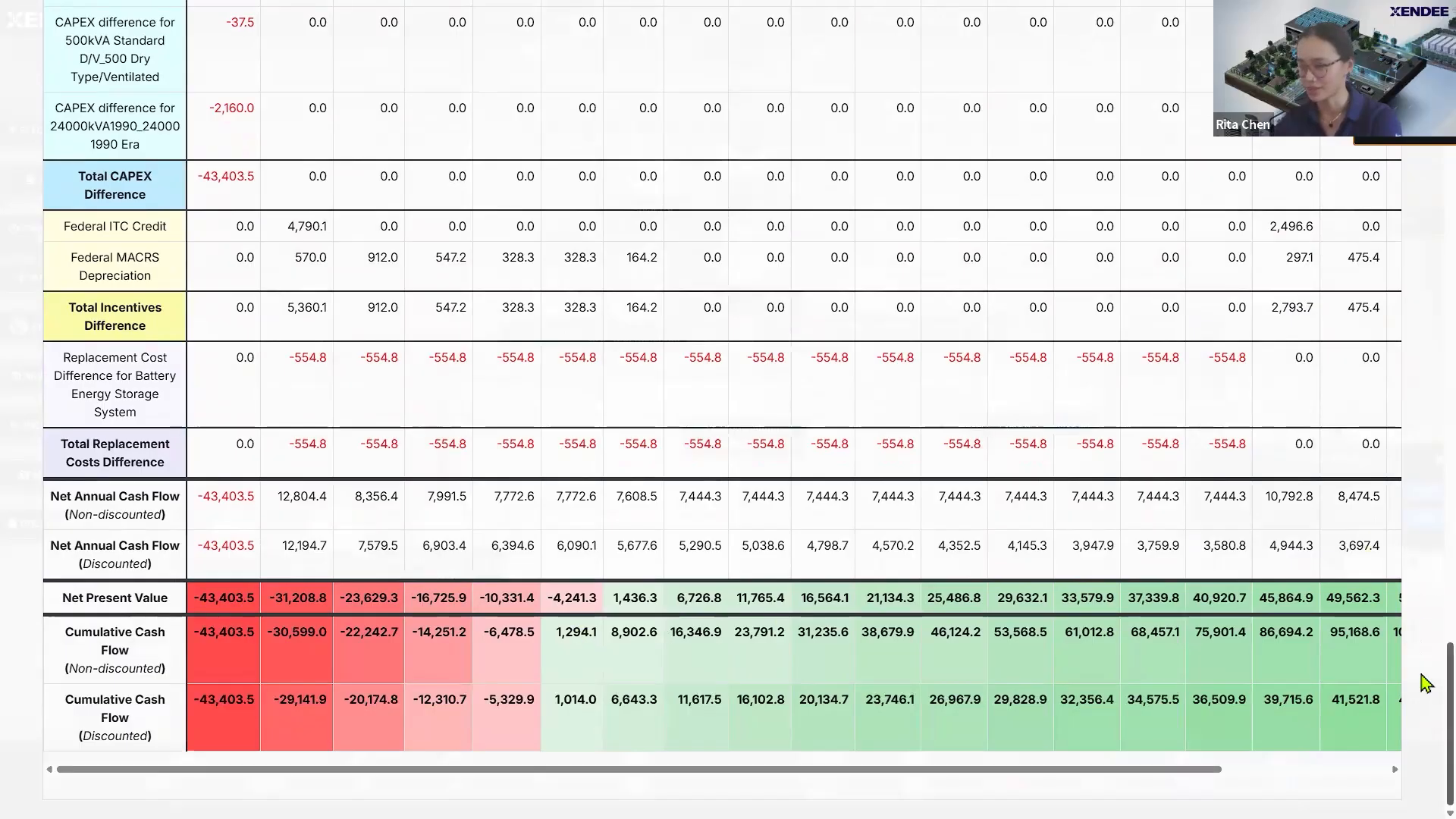
Step: Open the report's Utility Data and review the monthly demand, energy consumption and charge breakdown charts and the annual billing savings
{"action": "scroll", "coordinate": [1423, 694], "scroll_direction": "up", "scroll_amount": 10}
{"action": "scroll", "coordinate": [1426, 510], "scroll_direction": "up", "scroll_amount": 2}
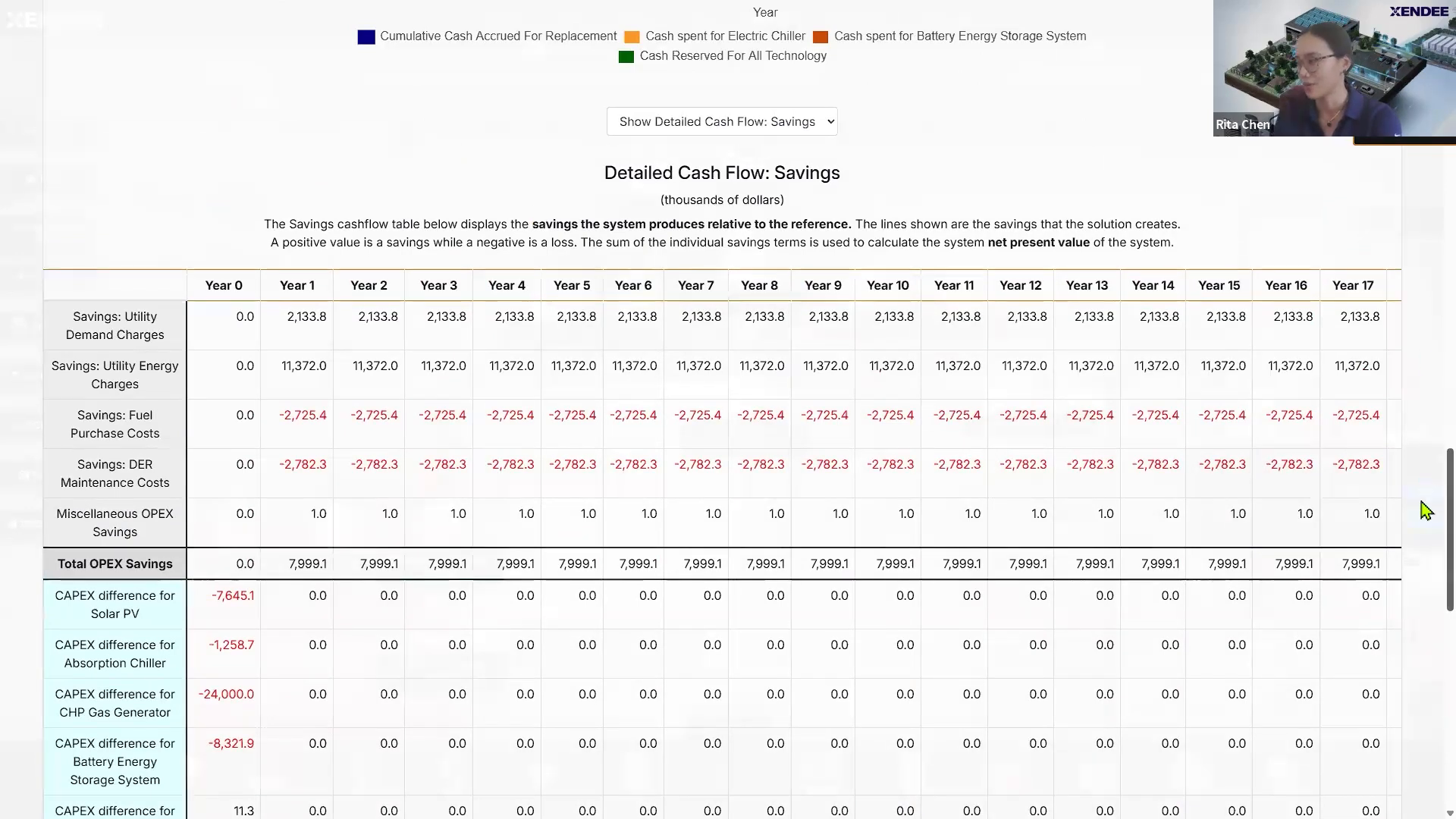
{"action": "scroll", "coordinate": [1424, 489], "scroll_direction": "up", "scroll_amount": 1}
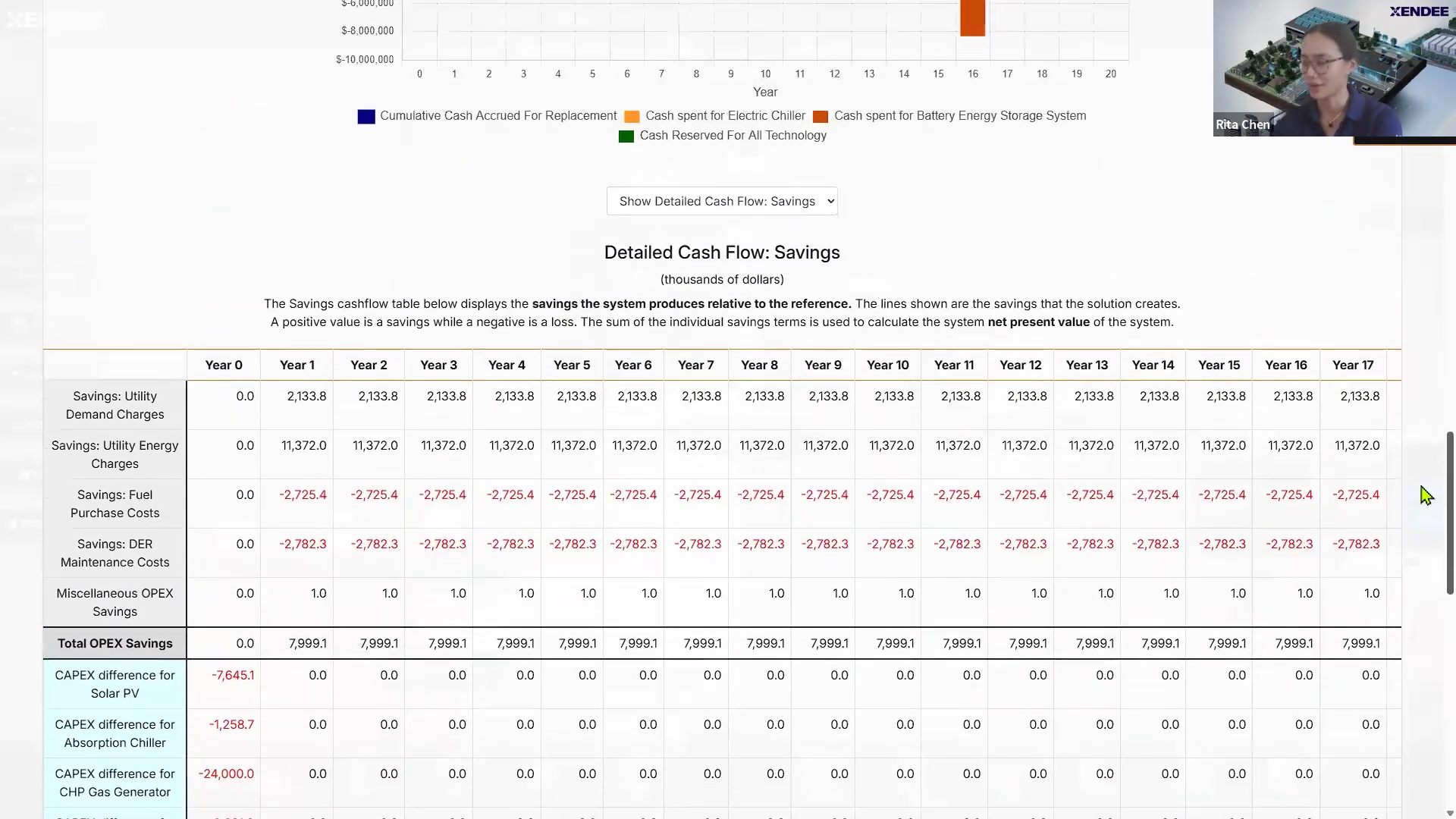
{"action": "scroll", "coordinate": [1423, 485], "scroll_direction": "up", "scroll_amount": 10}
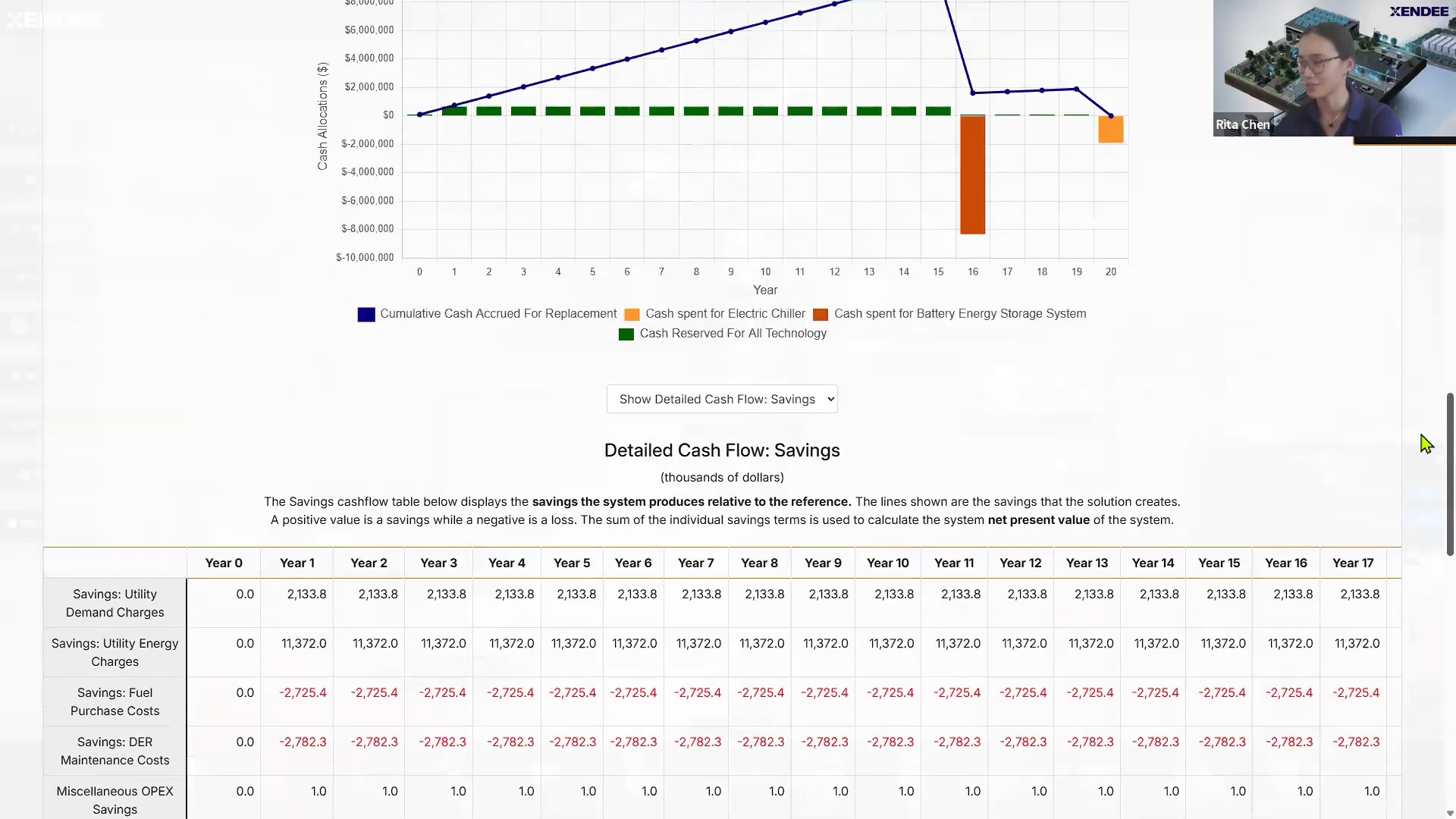
{"action": "scroll", "coordinate": [1424, 311], "scroll_direction": "up", "scroll_amount": 5}
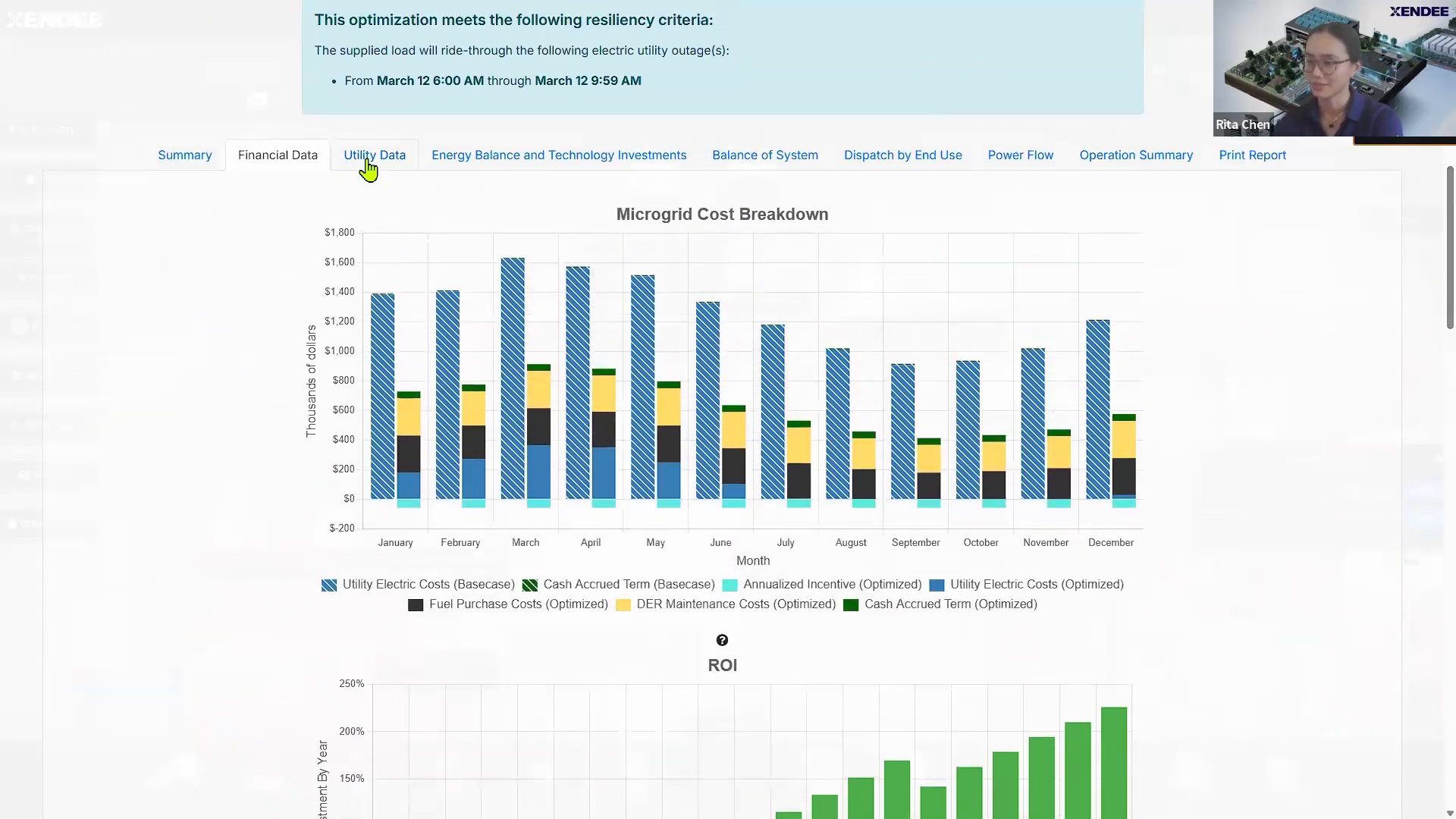
{"action": "left_click", "coordinate": [368, 168]}
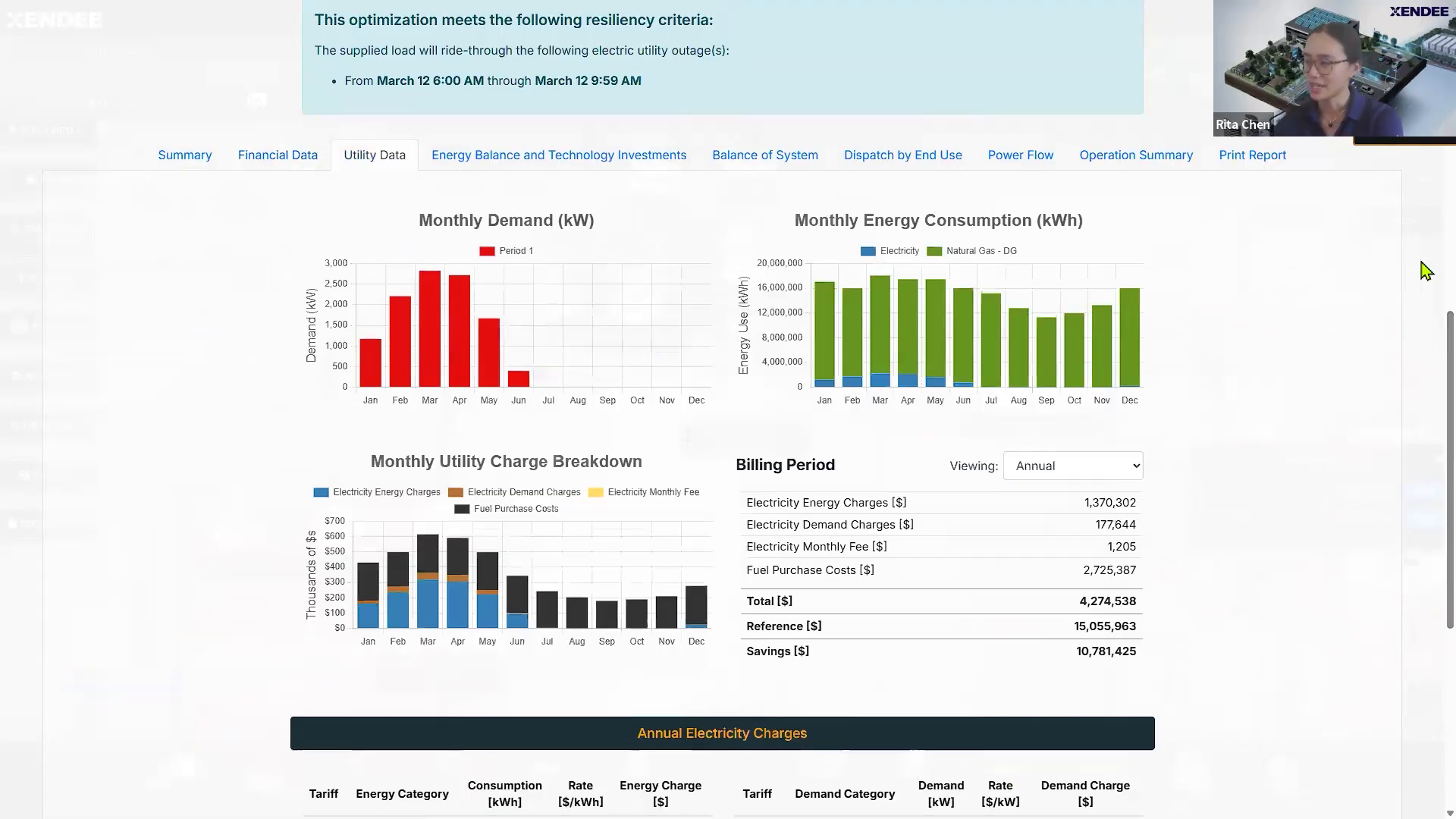
{"action": "scroll", "coordinate": [1425, 370], "scroll_direction": "down", "scroll_amount": 1}
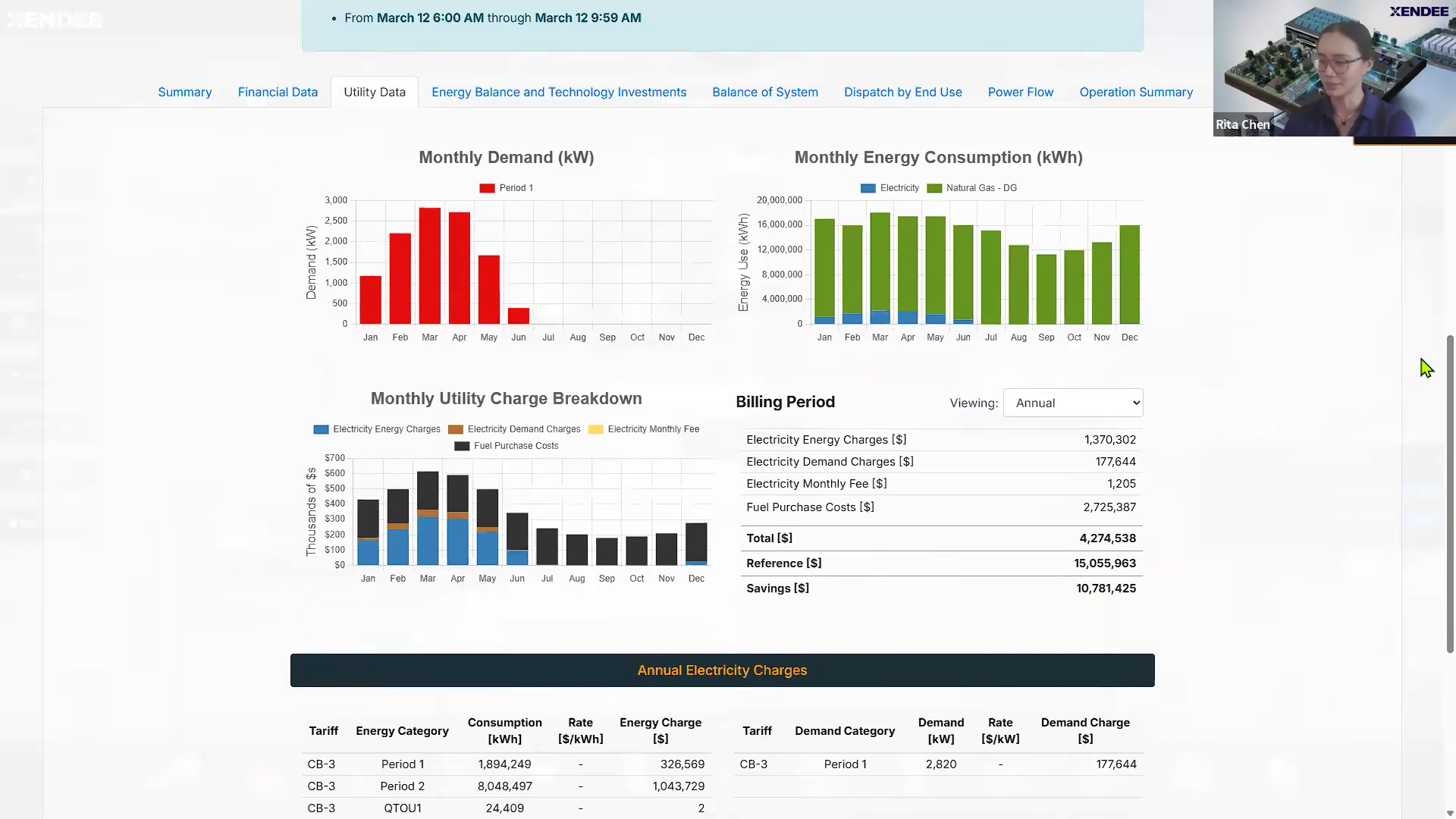
{"action": "scroll", "coordinate": [1425, 372], "scroll_direction": "up", "scroll_amount": 1}
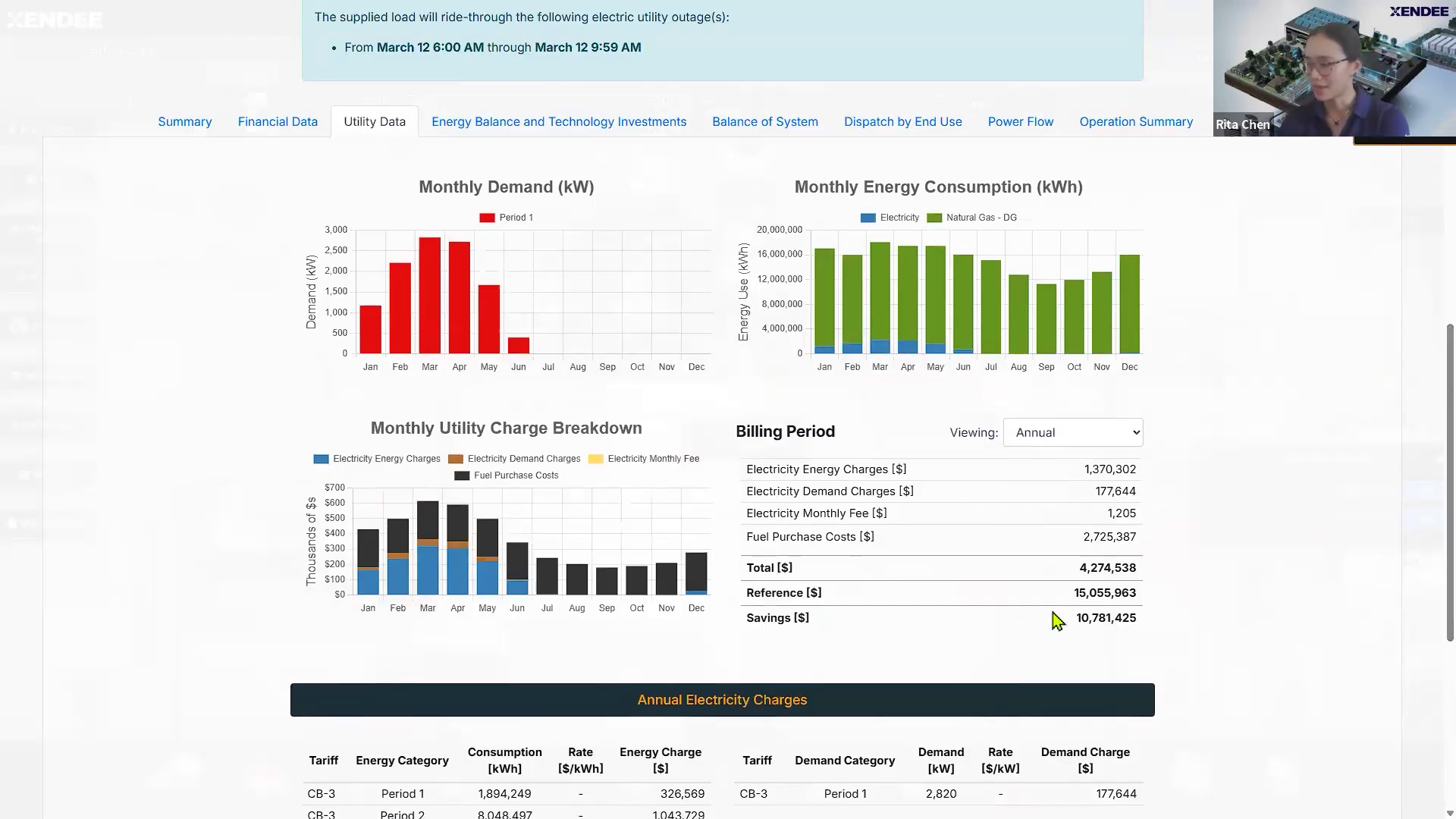
{"action": "left_click_drag", "start_coordinate": [1078, 620], "coordinate": [1197, 622]}
{"action": "left_click", "coordinate": [1197, 622]}
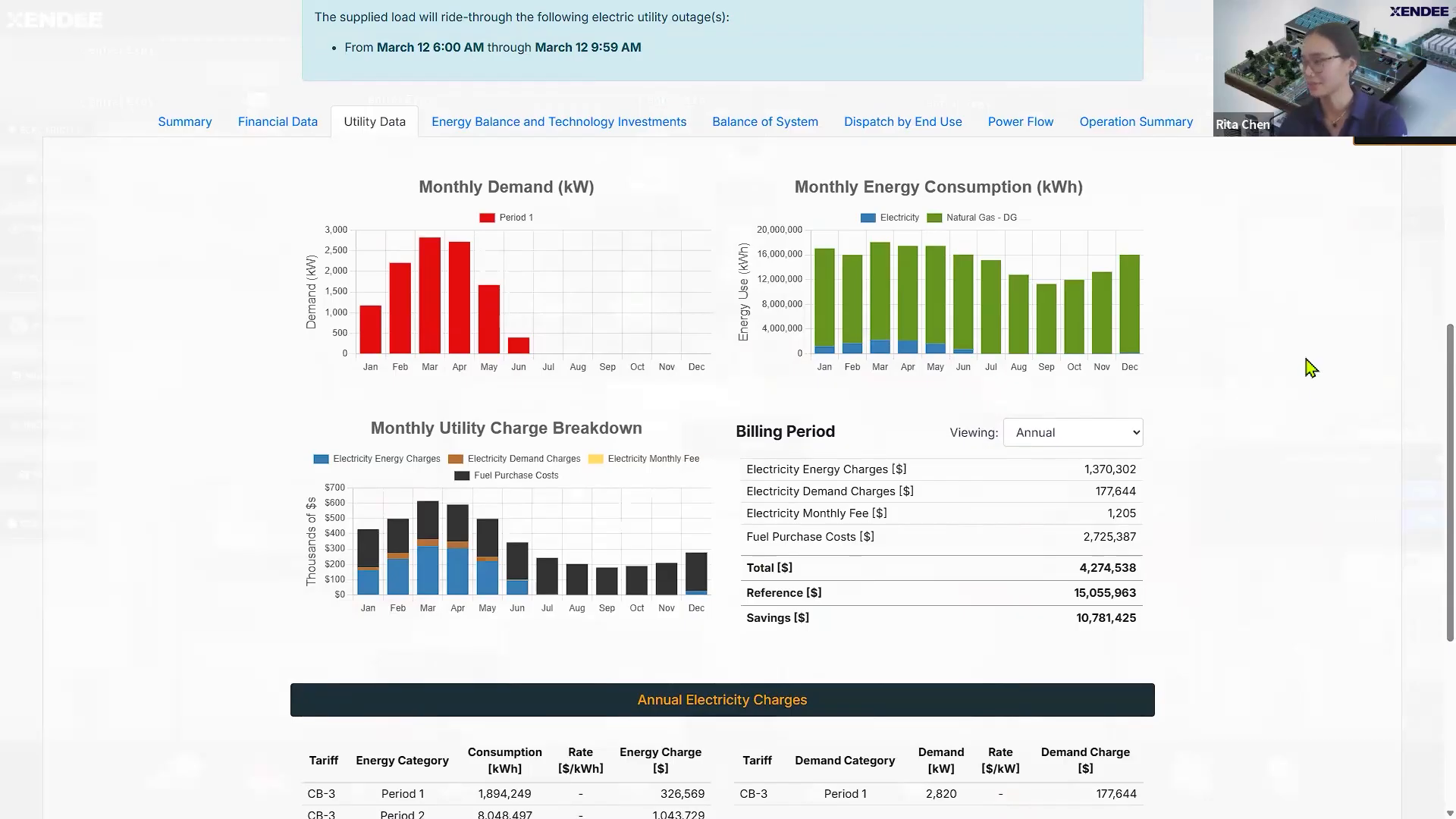
Step: Open Energy Balance and Technology Investments and review the electricity, emissions, heating and cooling balances, generation and storage technologies, and investments
{"action": "left_click", "coordinate": [514, 142]}
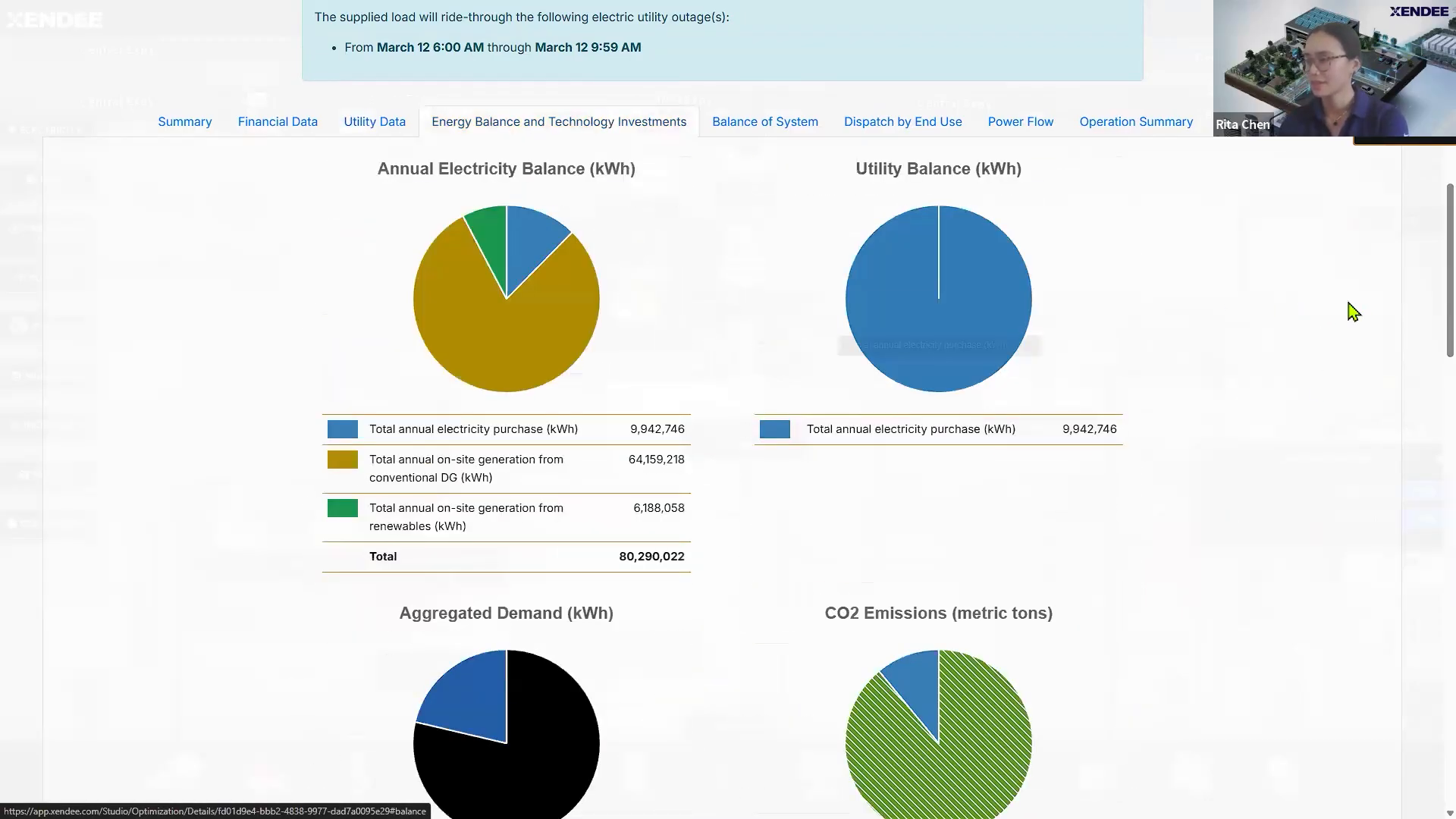
{"action": "scroll", "coordinate": [1426, 335], "scroll_direction": "down", "scroll_amount": 1}
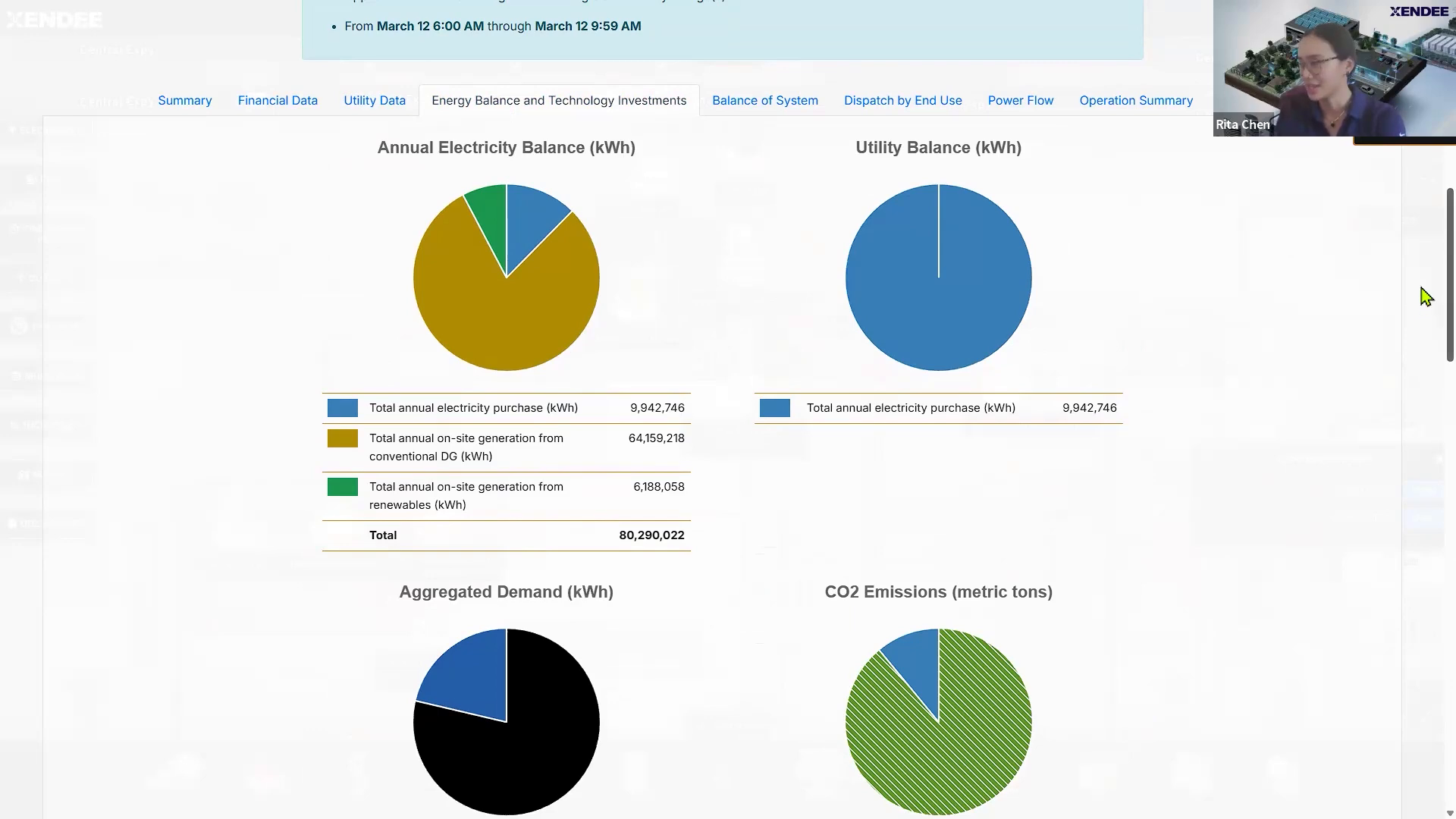
{"action": "scroll", "coordinate": [1423, 326], "scroll_direction": "down", "scroll_amount": 5}
{"action": "scroll", "coordinate": [1421, 395], "scroll_direction": "down", "scroll_amount": 2}
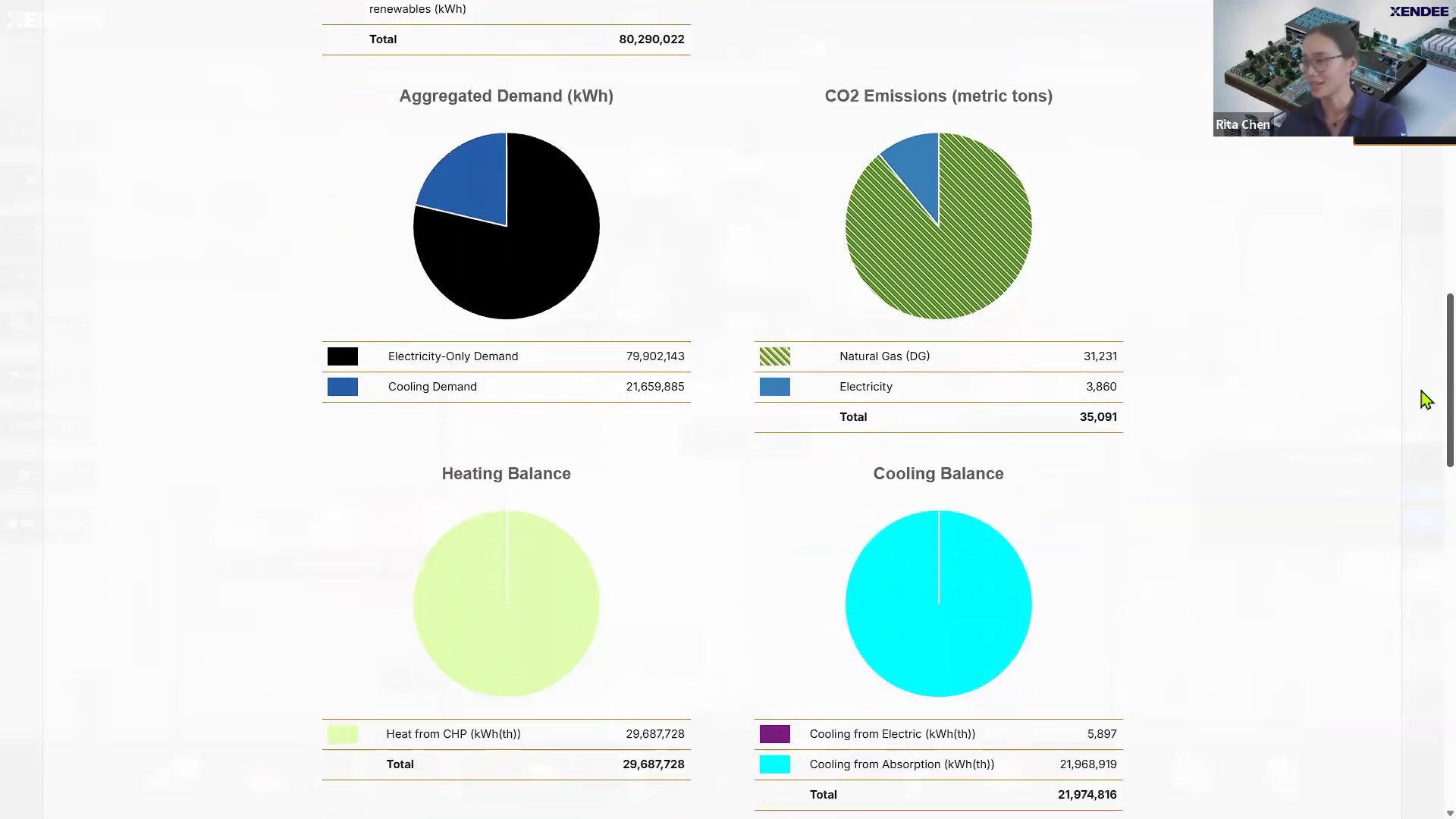
{"action": "scroll", "coordinate": [1422, 448], "scroll_direction": "down", "scroll_amount": 3}
{"action": "scroll", "coordinate": [1423, 474], "scroll_direction": "down", "scroll_amount": 7}
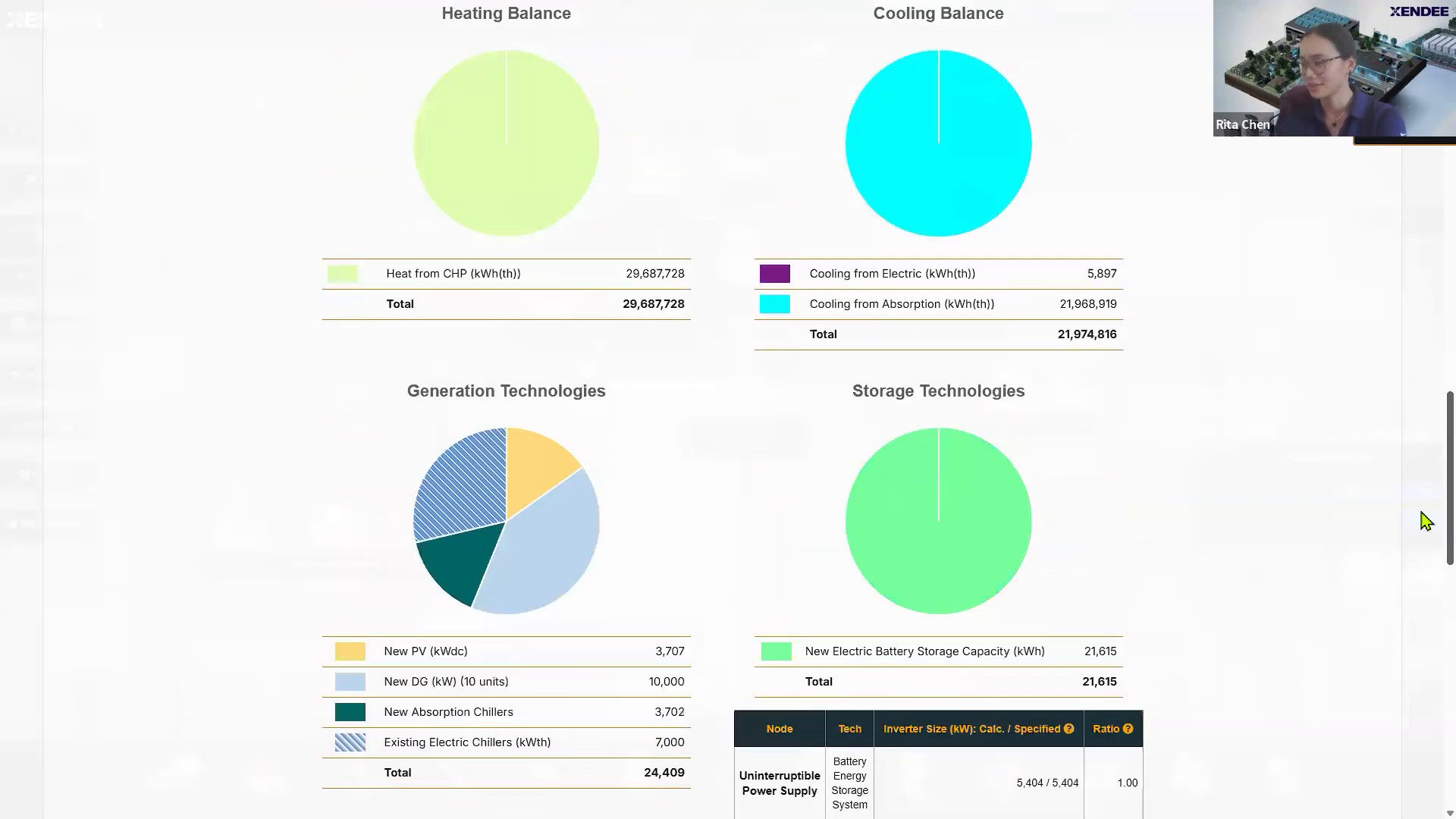
{"action": "scroll", "coordinate": [1424, 577], "scroll_direction": "down", "scroll_amount": 1}
{"action": "scroll", "coordinate": [1423, 540], "scroll_direction": "up", "scroll_amount": 14}
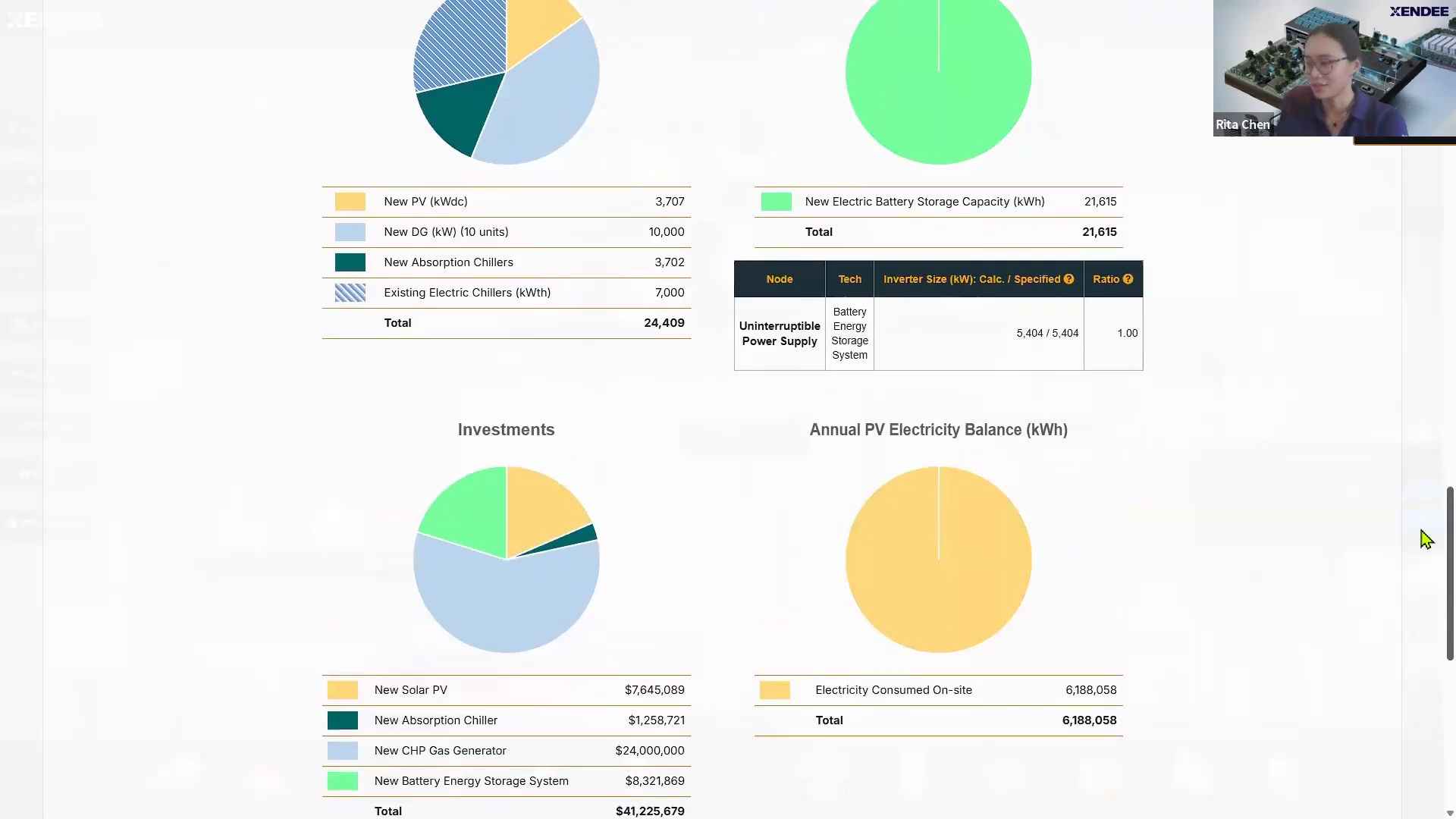
{"action": "scroll", "coordinate": [1426, 341], "scroll_direction": "up", "scroll_amount": 5}
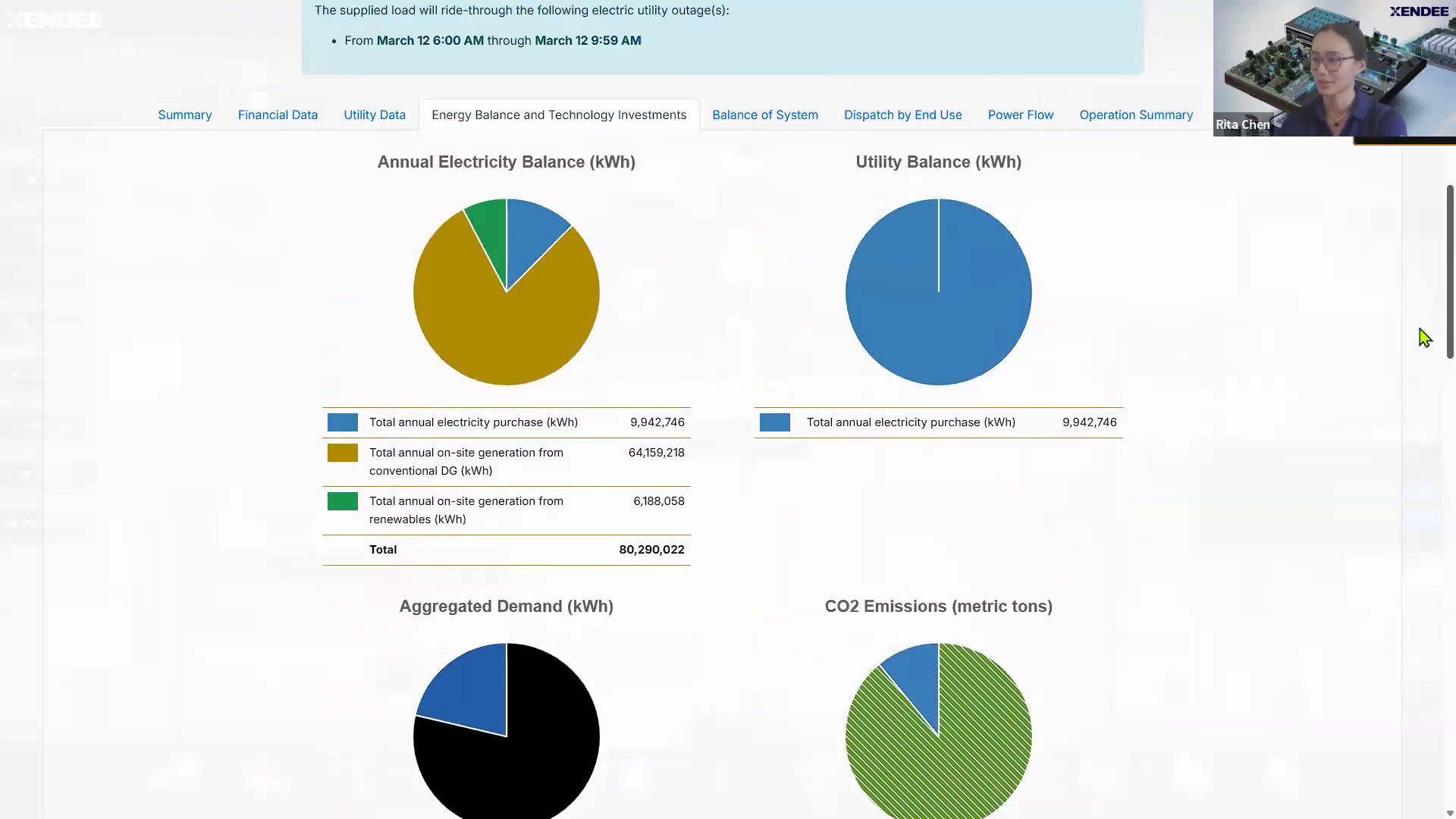
Step: Open the report's Balance of System and examine the Network Bill of Materials from the cable and transformers to the cooling pipes and totals
{"action": "left_click", "coordinate": [772, 118]}
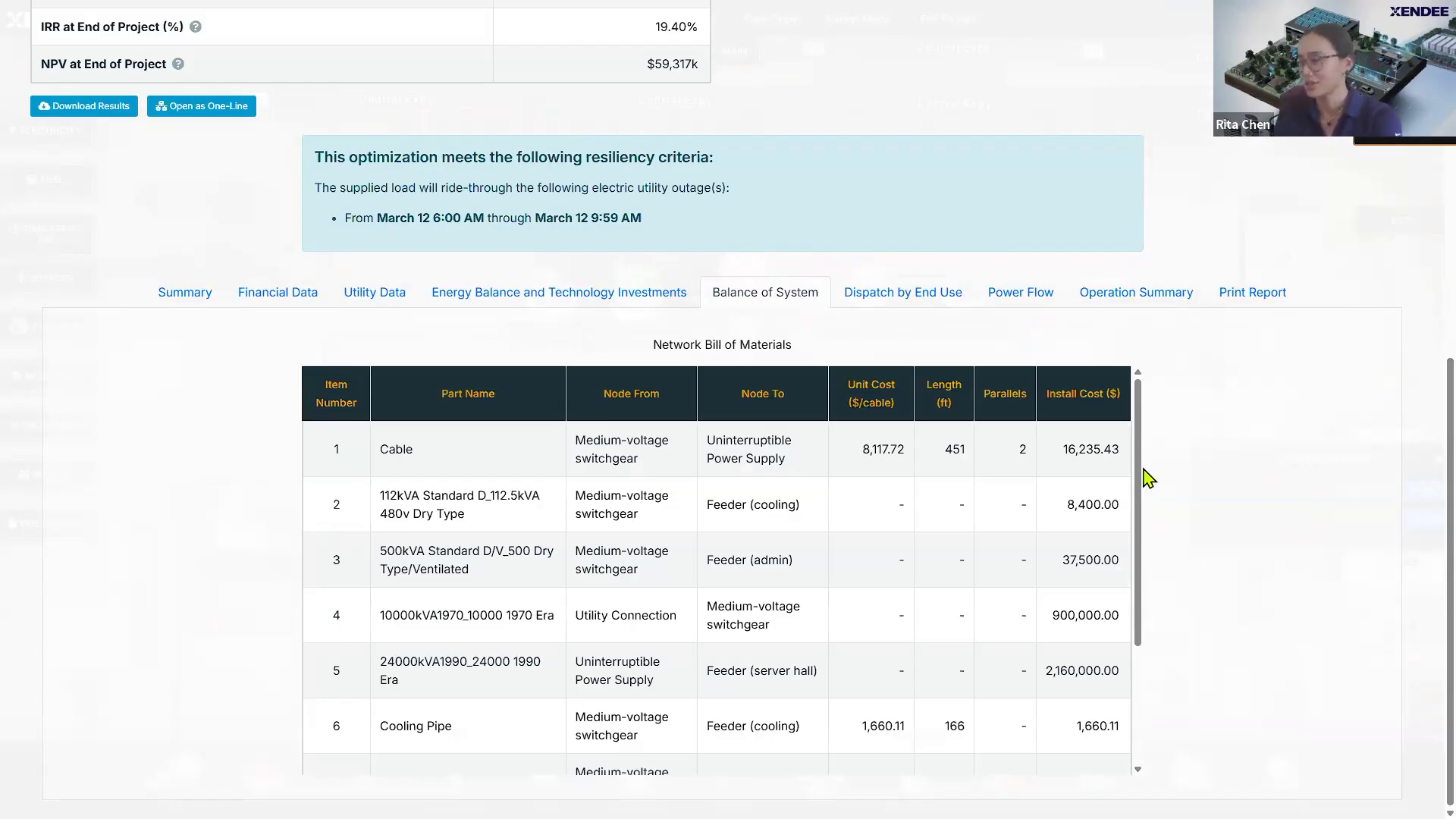
{"action": "scroll", "coordinate": [1141, 476], "scroll_direction": "down", "scroll_amount": 1}
{"action": "scroll", "coordinate": [1145, 493], "scroll_direction": "down", "scroll_amount": 3}
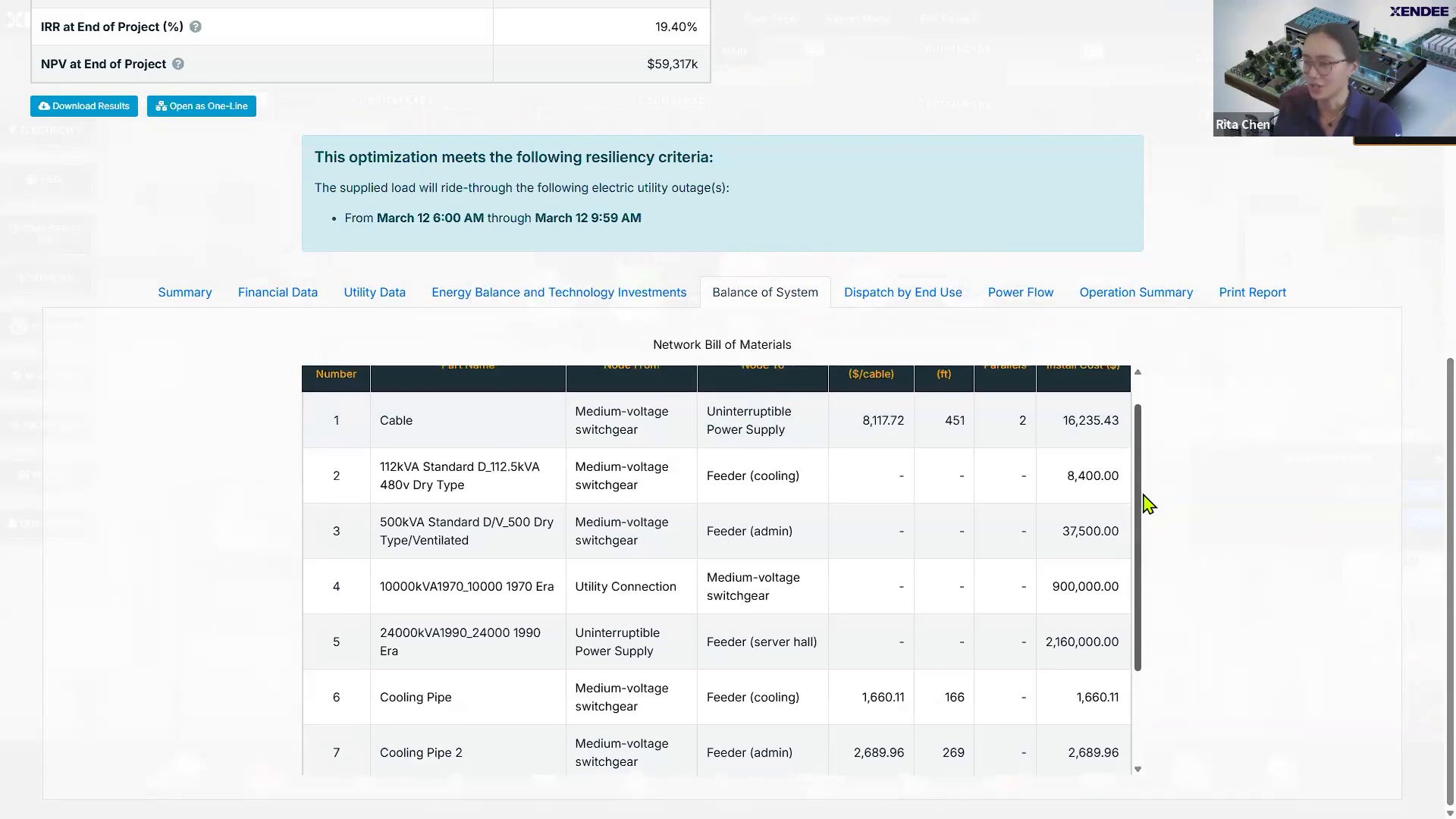
{"action": "scroll", "coordinate": [1153, 516], "scroll_direction": "up", "scroll_amount": 4}
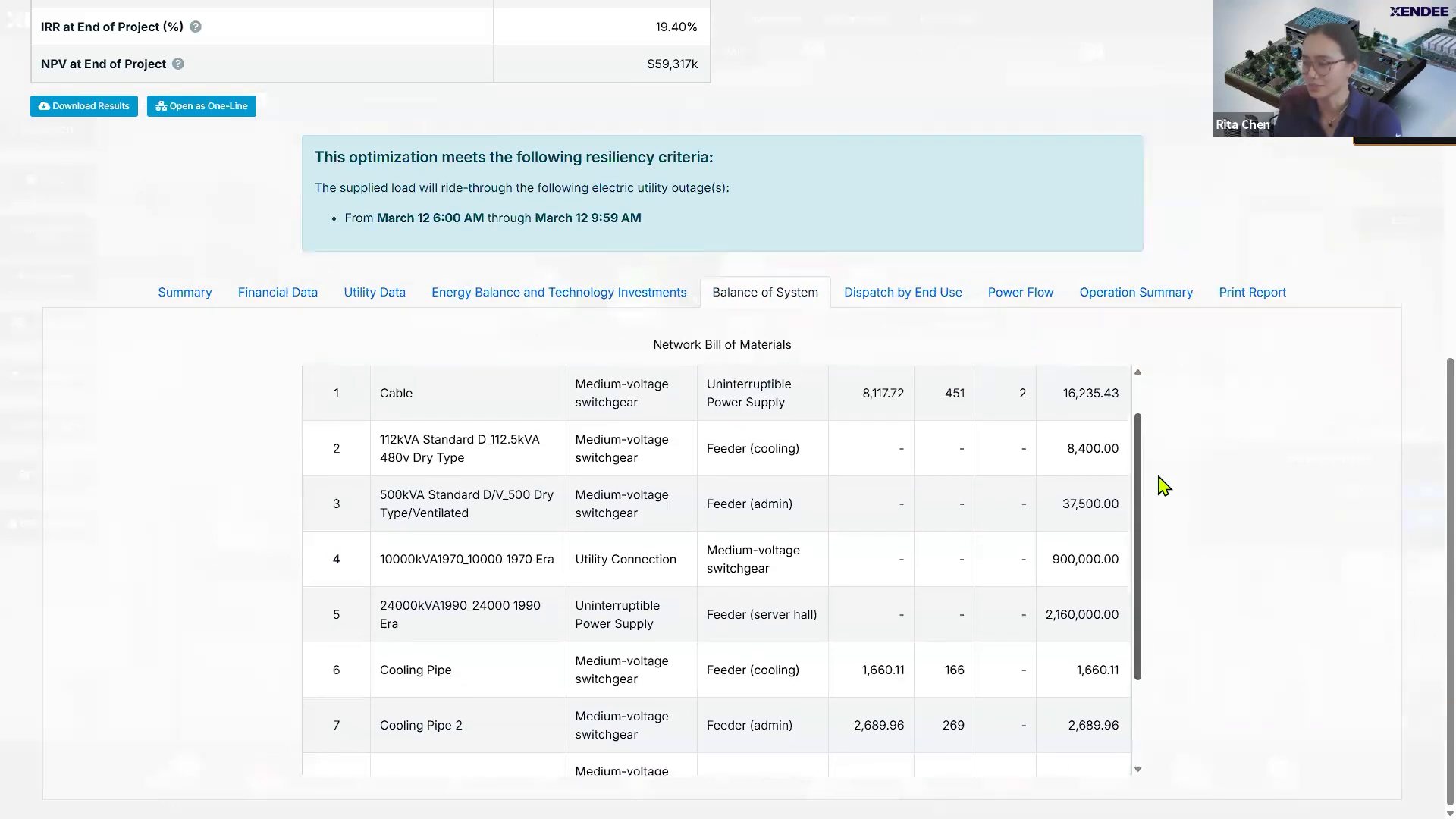
{"action": "scroll", "coordinate": [1145, 508], "scroll_direction": "up", "scroll_amount": 1}
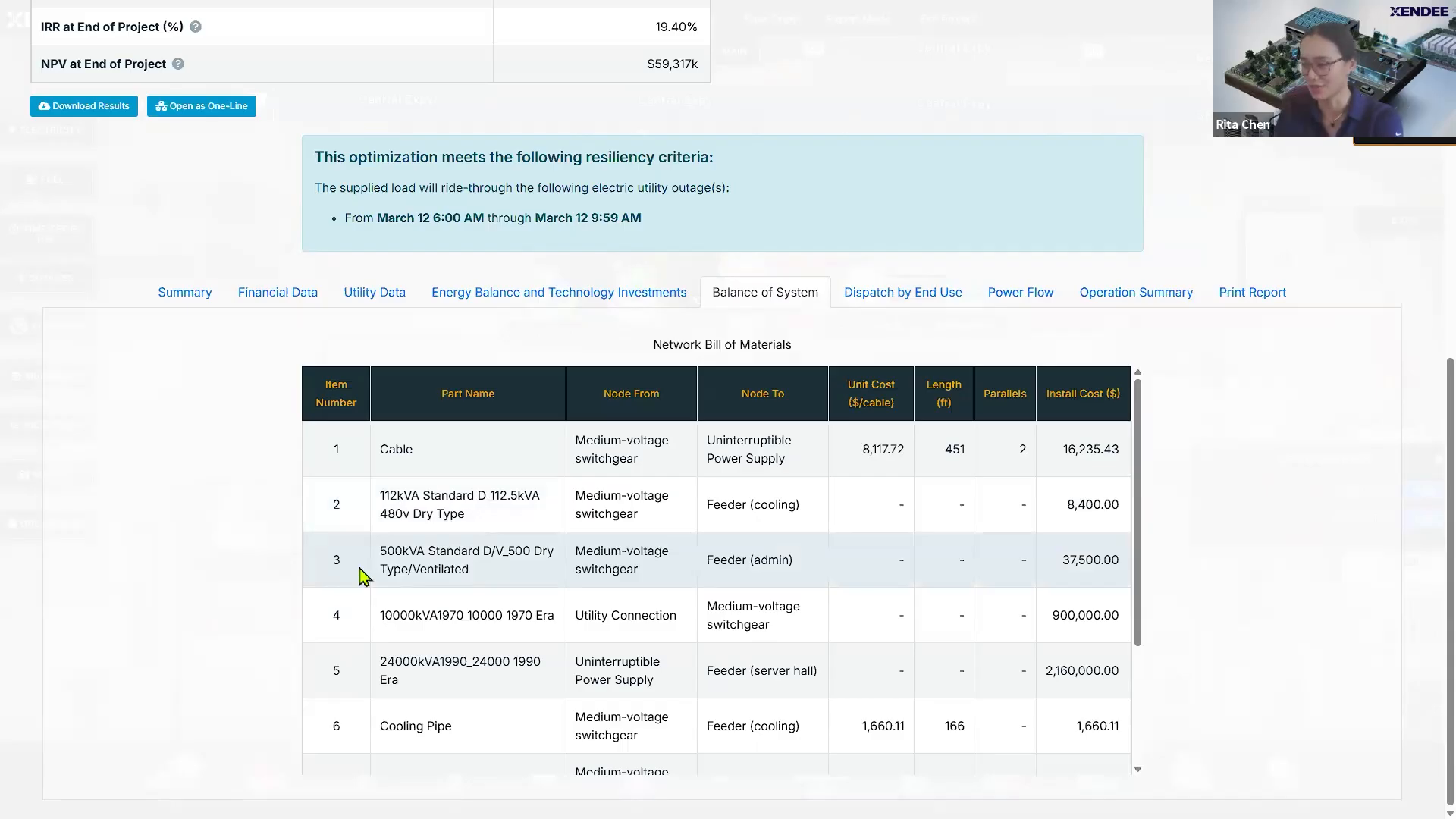
{"action": "left_click_drag", "start_coordinate": [1140, 492], "coordinate": [1138, 609]}
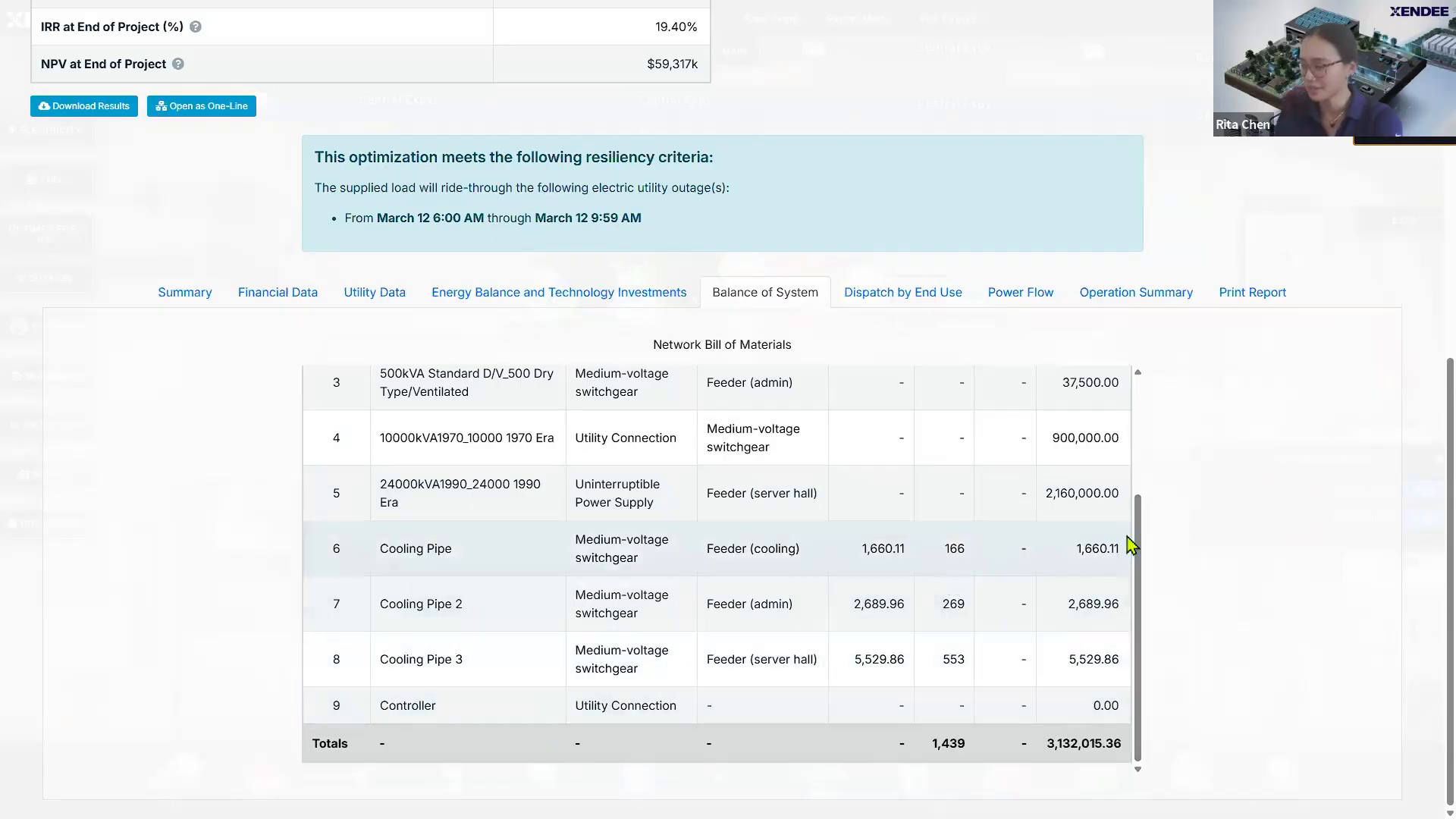
{"action": "left_click_drag", "start_coordinate": [1140, 582], "coordinate": [1239, 435]}
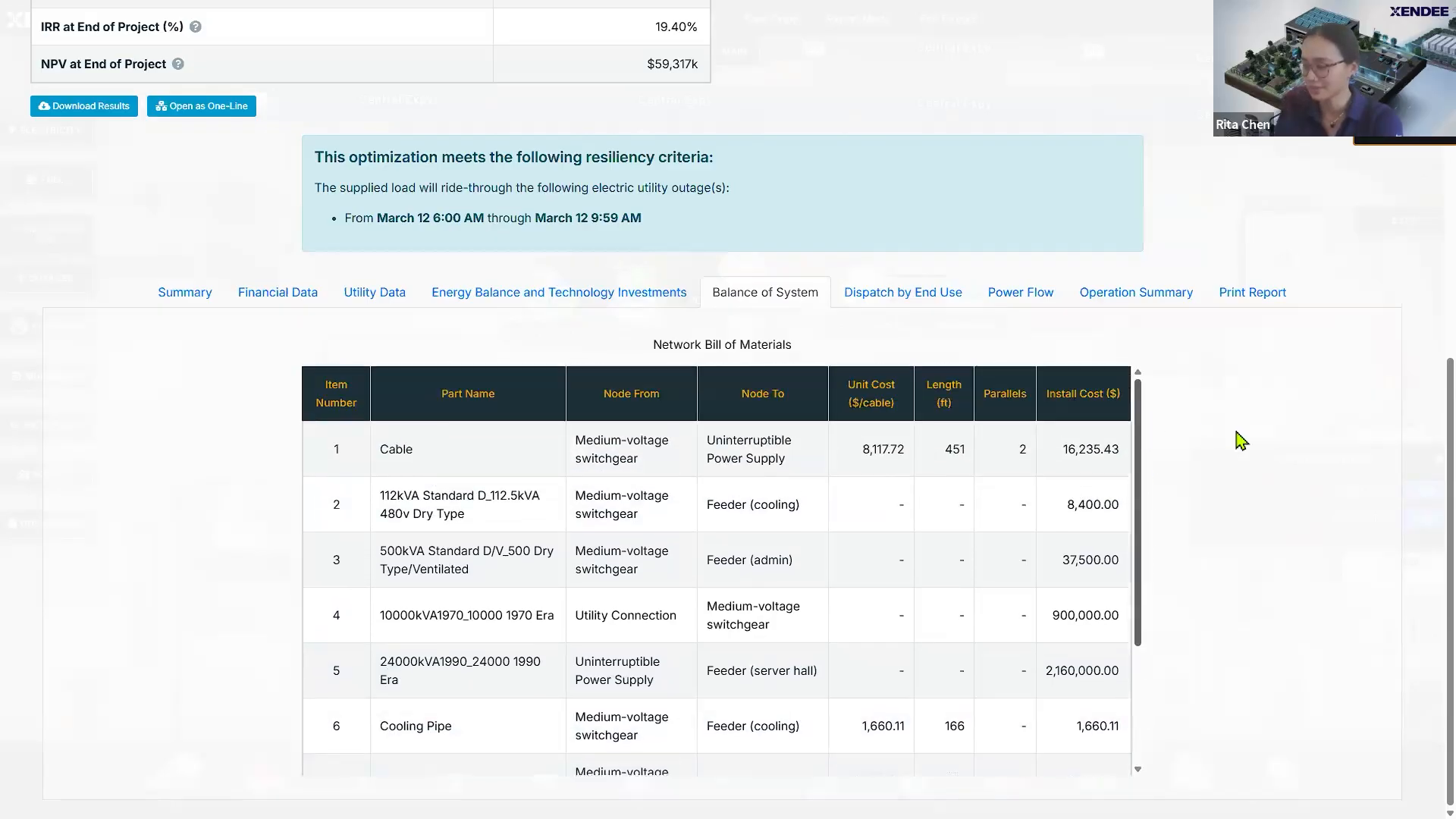
Step: Open the report's Dispatch by End Use and review the month, day type and node choices for the Electricity Dispatch chart
{"action": "left_click", "coordinate": [880, 295]}
{"action": "scroll", "coordinate": [1426, 310], "scroll_direction": "down", "scroll_amount": 2}
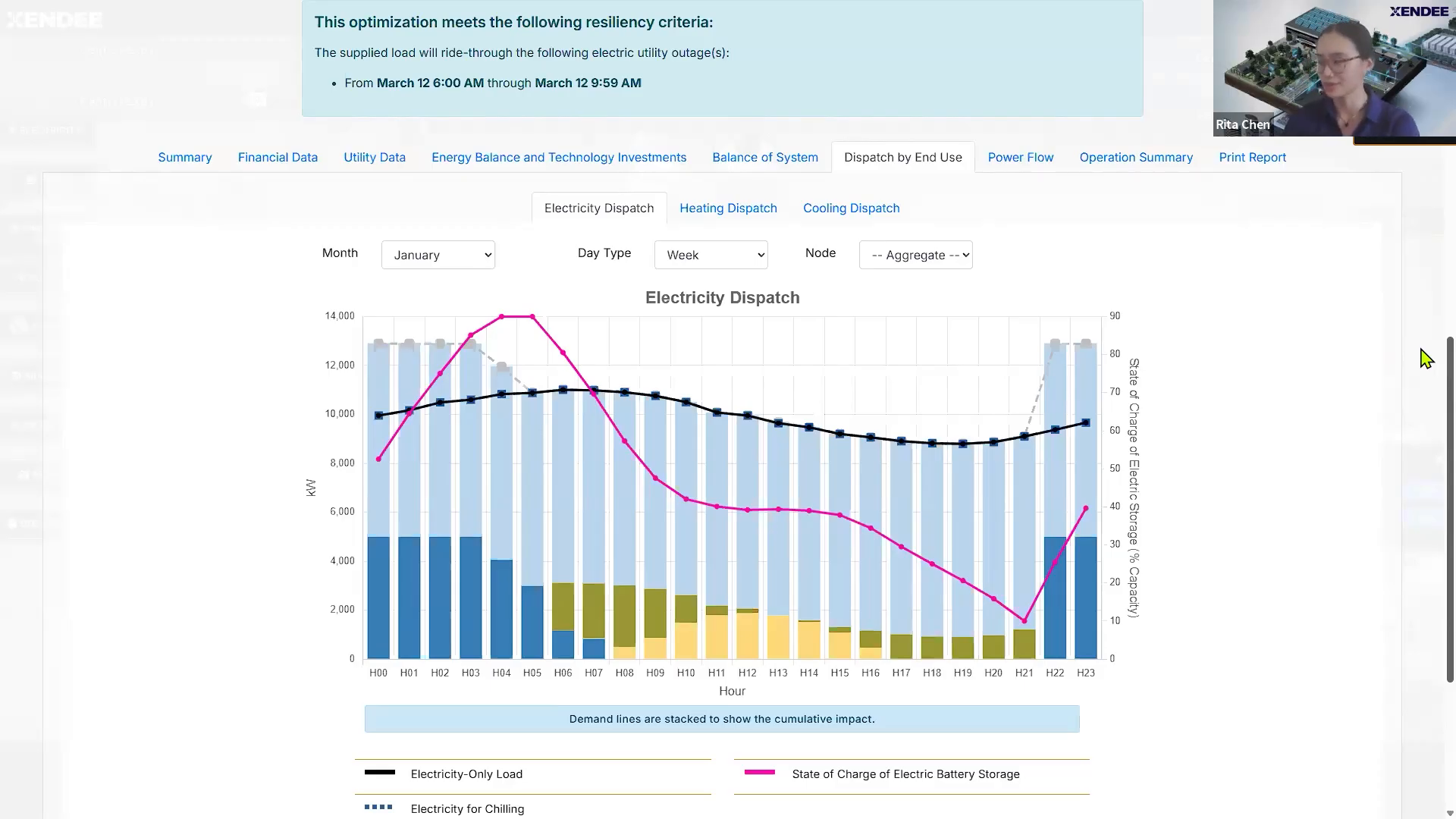
{"action": "scroll", "coordinate": [1423, 368], "scroll_direction": "down", "scroll_amount": 1}
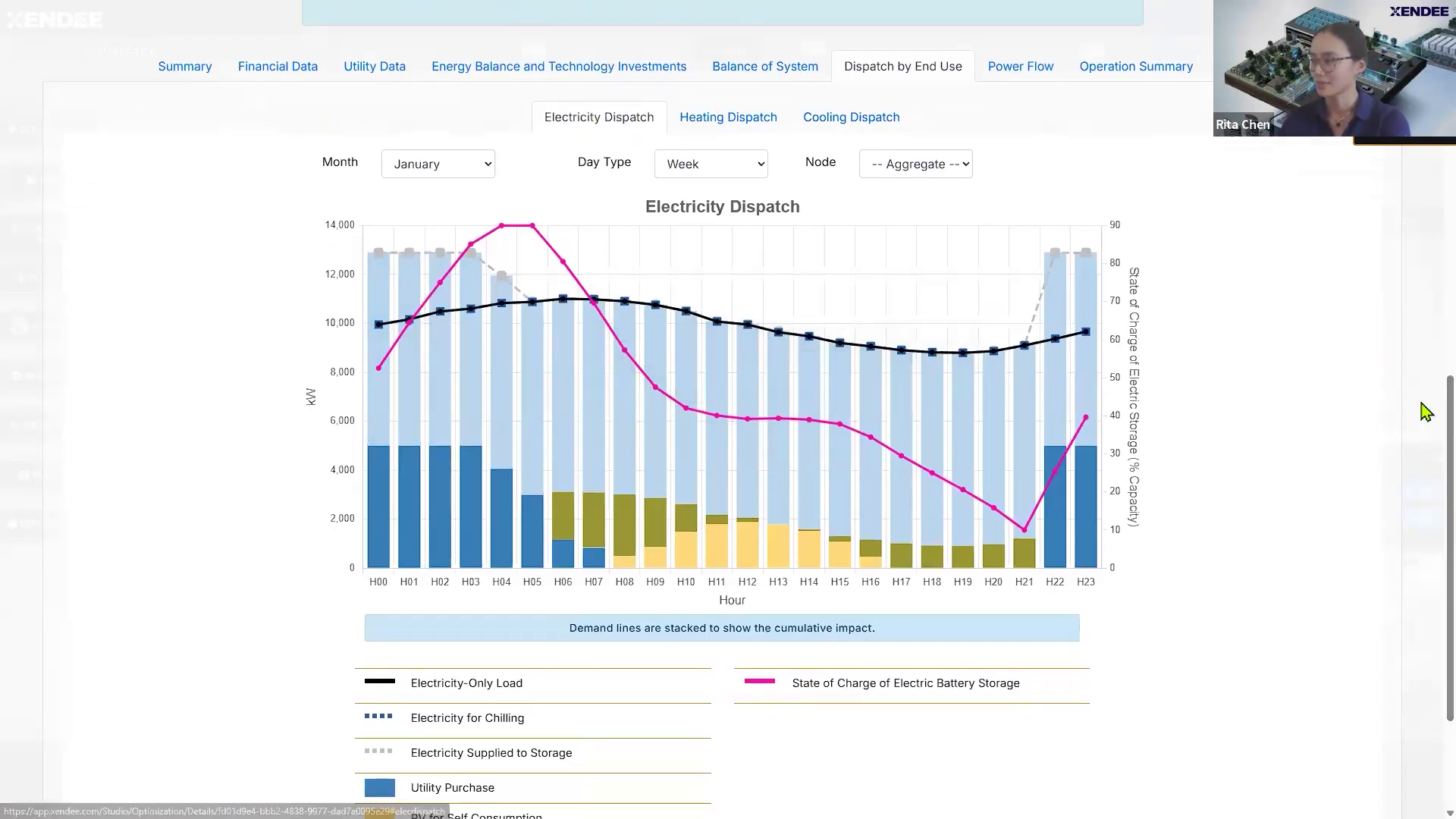
{"action": "scroll", "coordinate": [1385, 436], "scroll_direction": "down", "scroll_amount": 1}
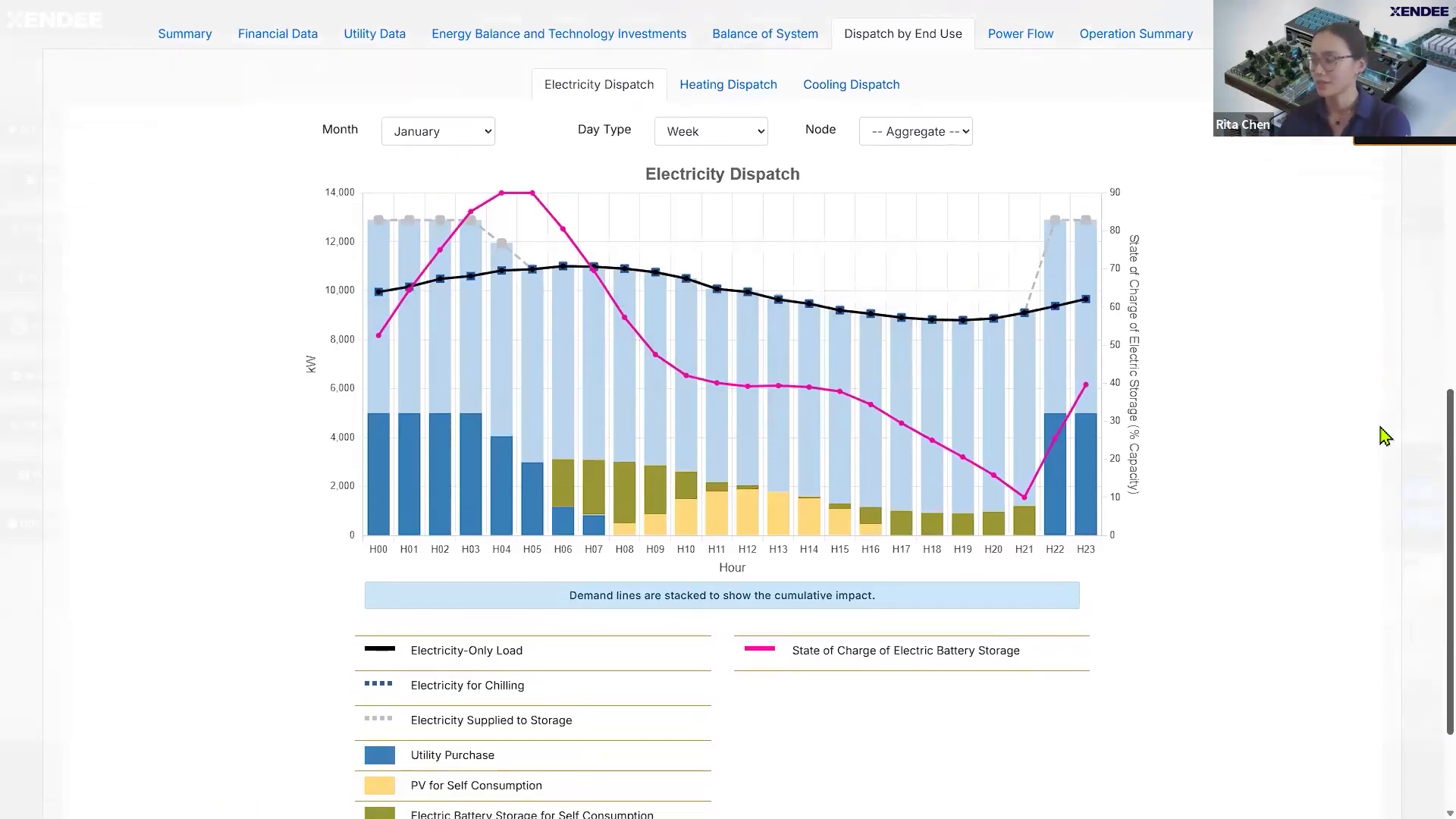
{"action": "left_click", "coordinate": [417, 144]}
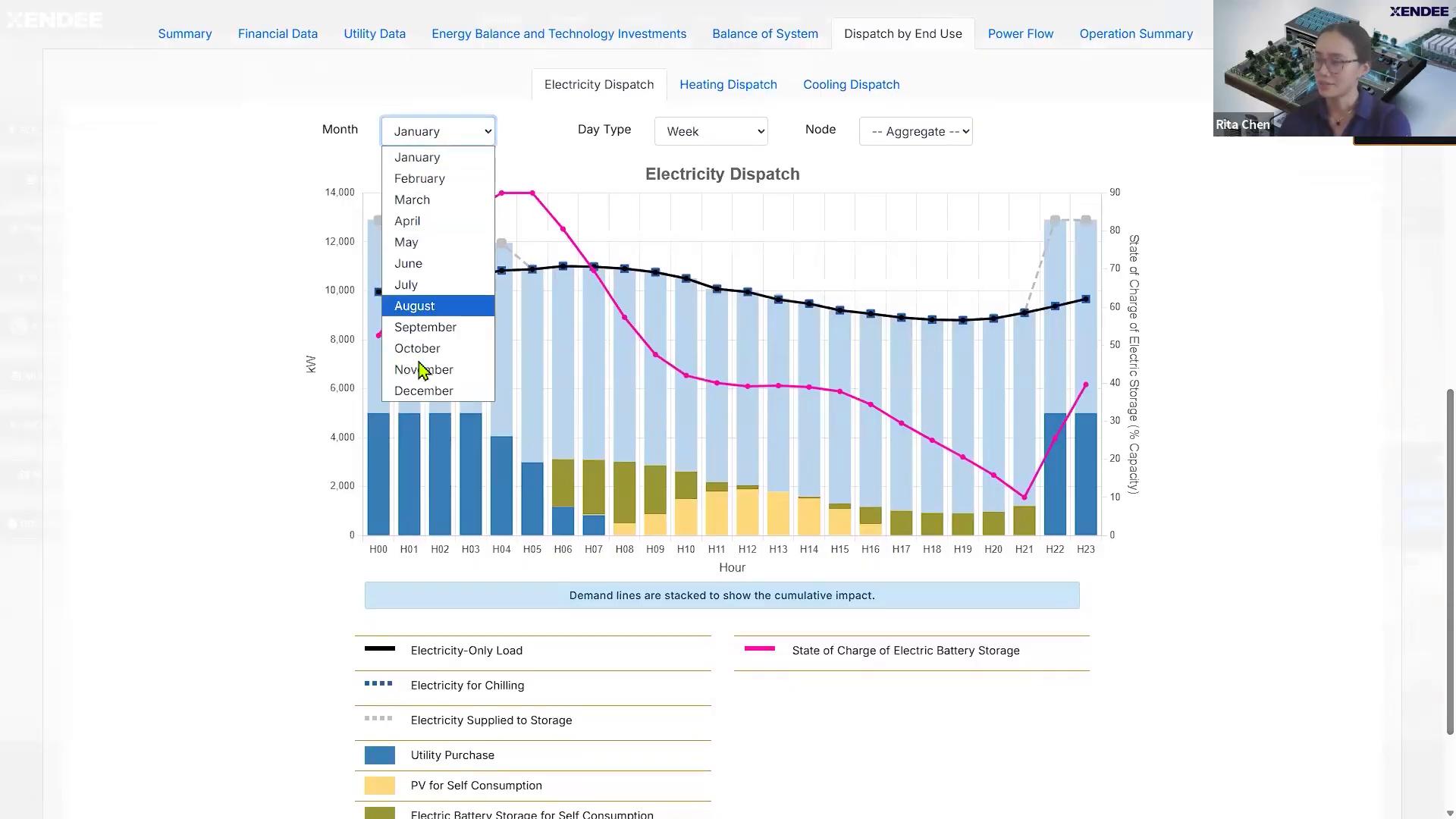
{"action": "left_click", "coordinate": [714, 144]}
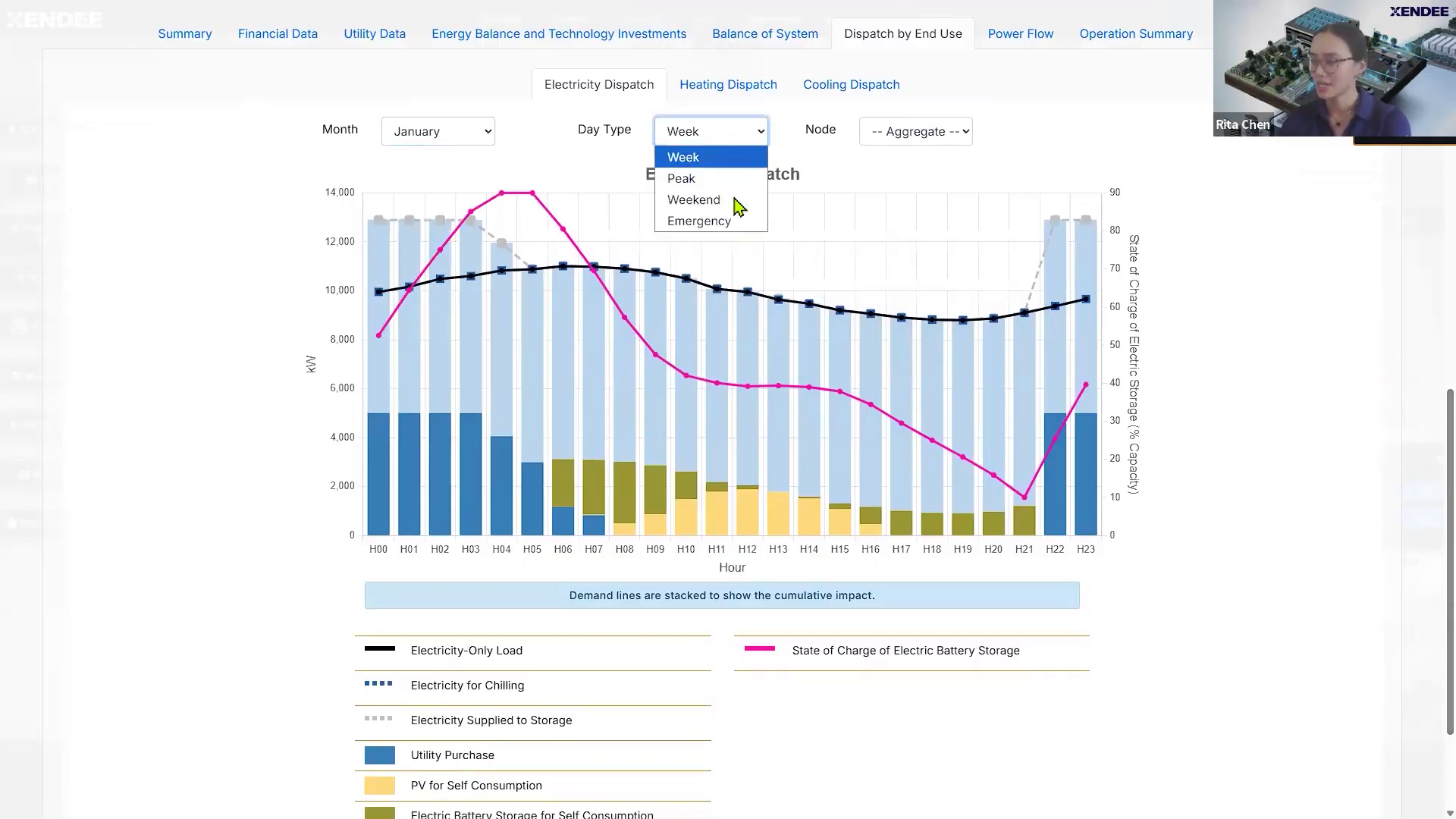
{"action": "left_click", "coordinate": [926, 133]}
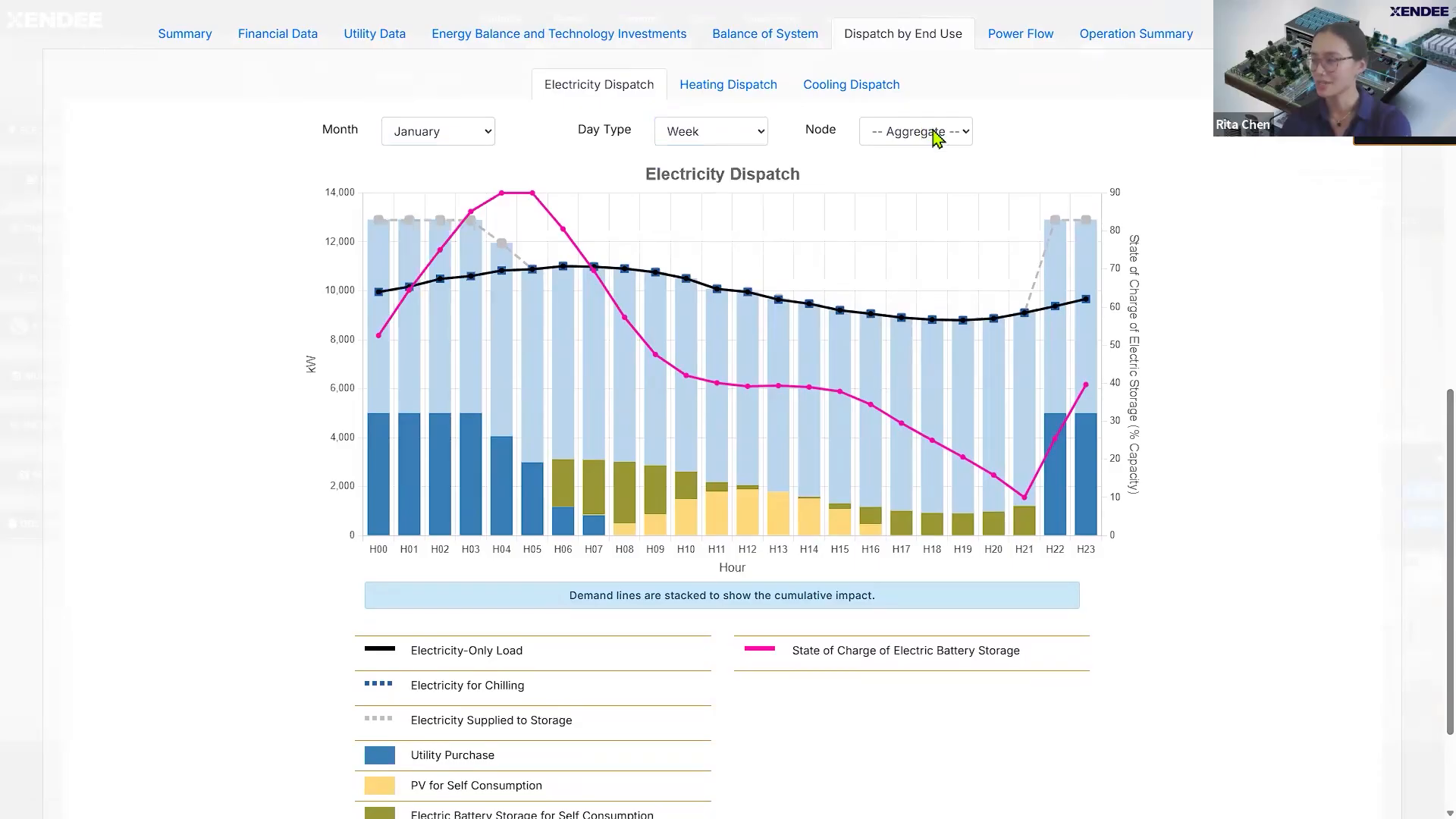
{"action": "left_click", "coordinate": [928, 133]}
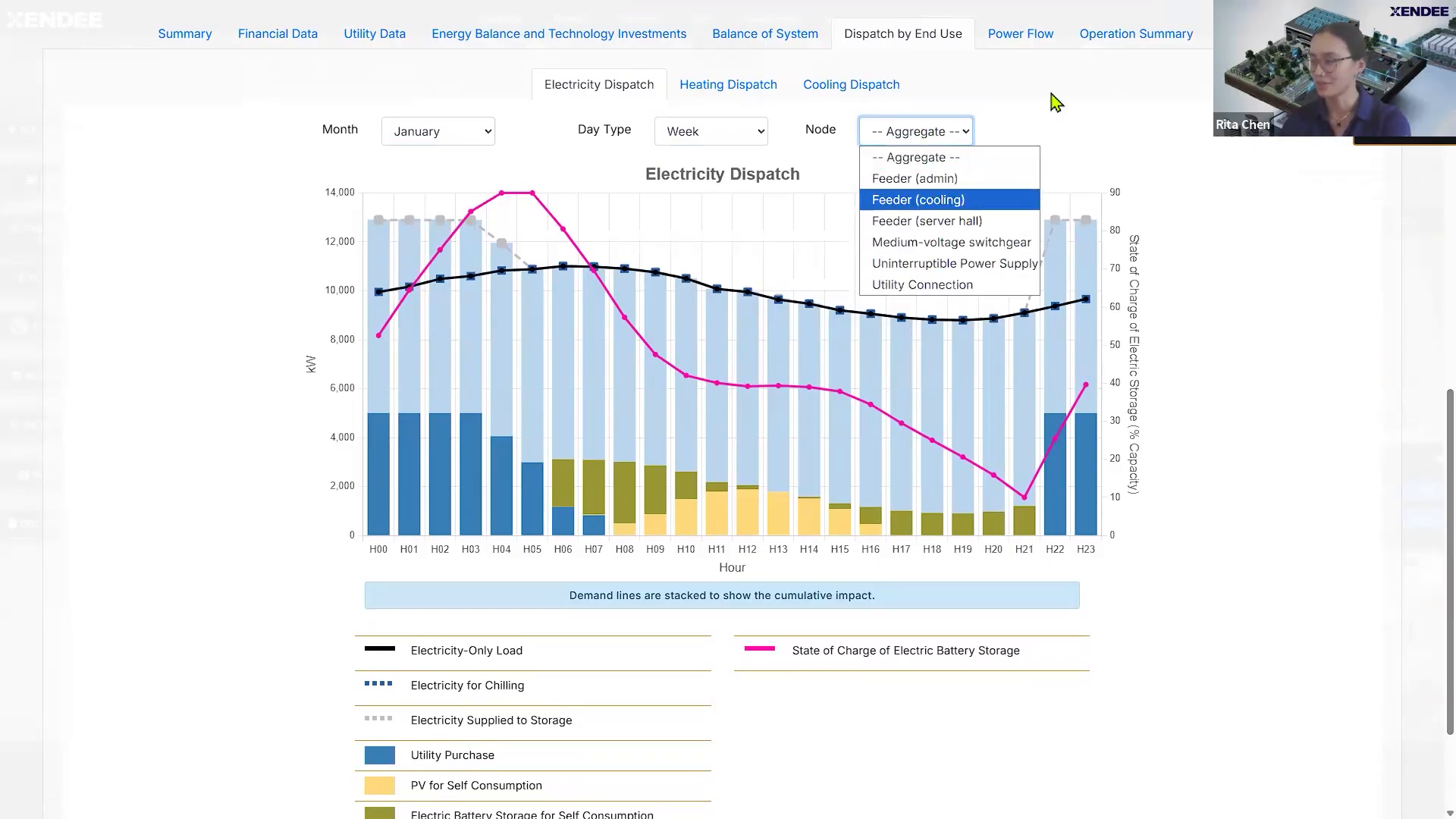
{"action": "left_click", "coordinate": [1166, 192]}
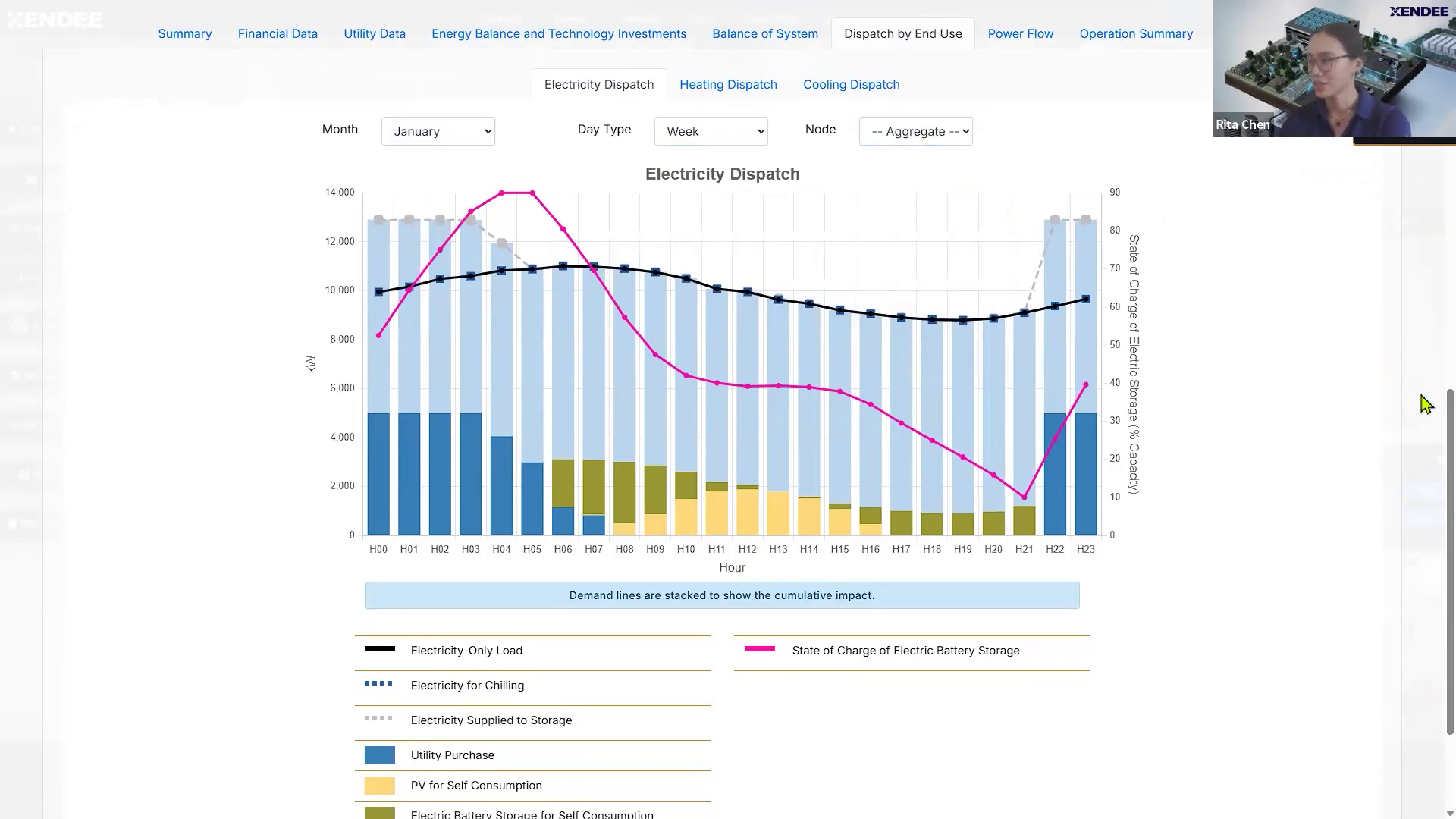
Step: Examine the aggregate January week-day electricity dispatch hour by hour, comparing load, utility purchase, PV, battery, DG and storage state of charge
{"action": "scroll", "coordinate": [1424, 417], "scroll_direction": "down", "scroll_amount": 1}
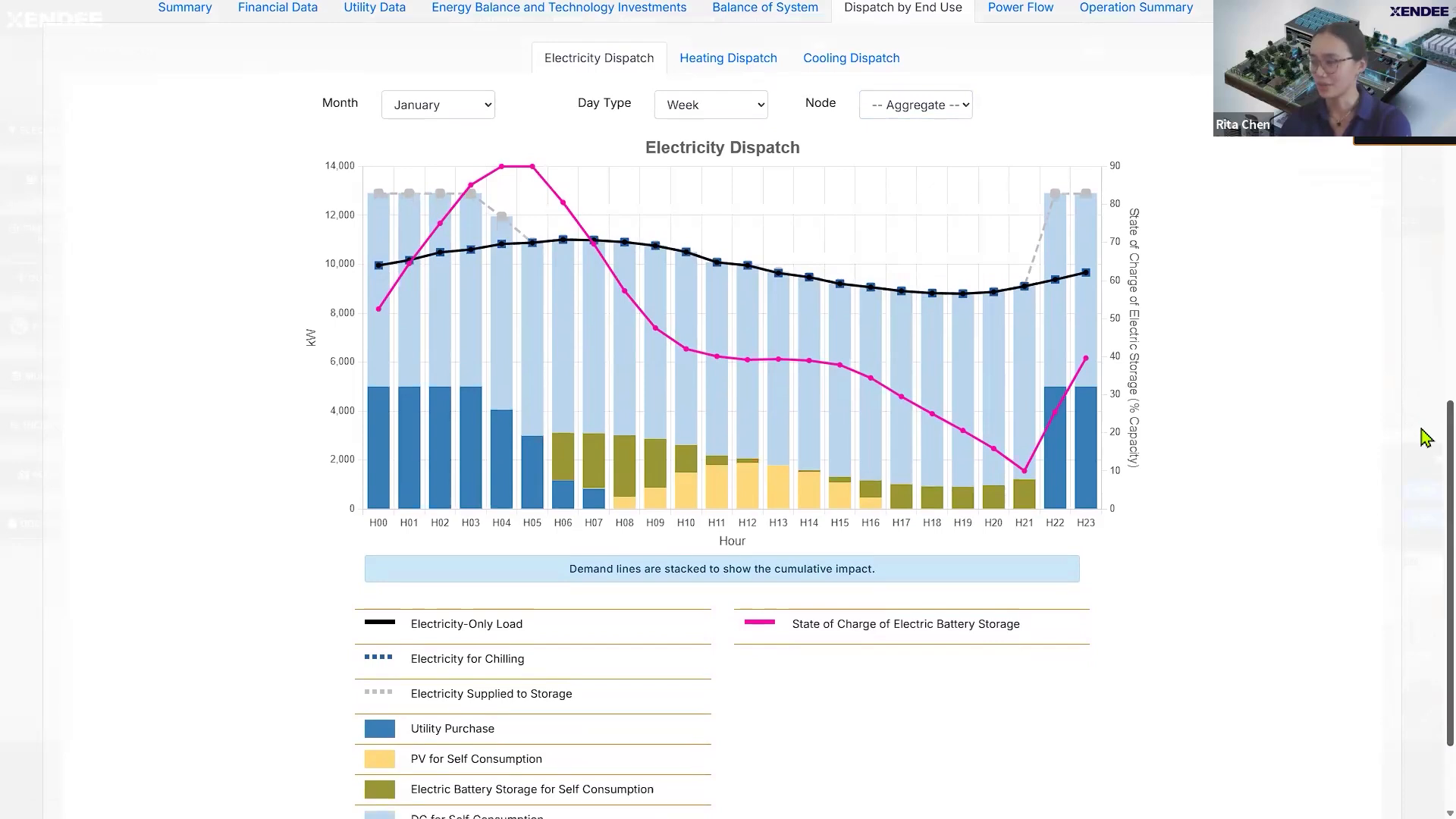
{"action": "scroll", "coordinate": [1422, 429], "scroll_direction": "down", "scroll_amount": 1}
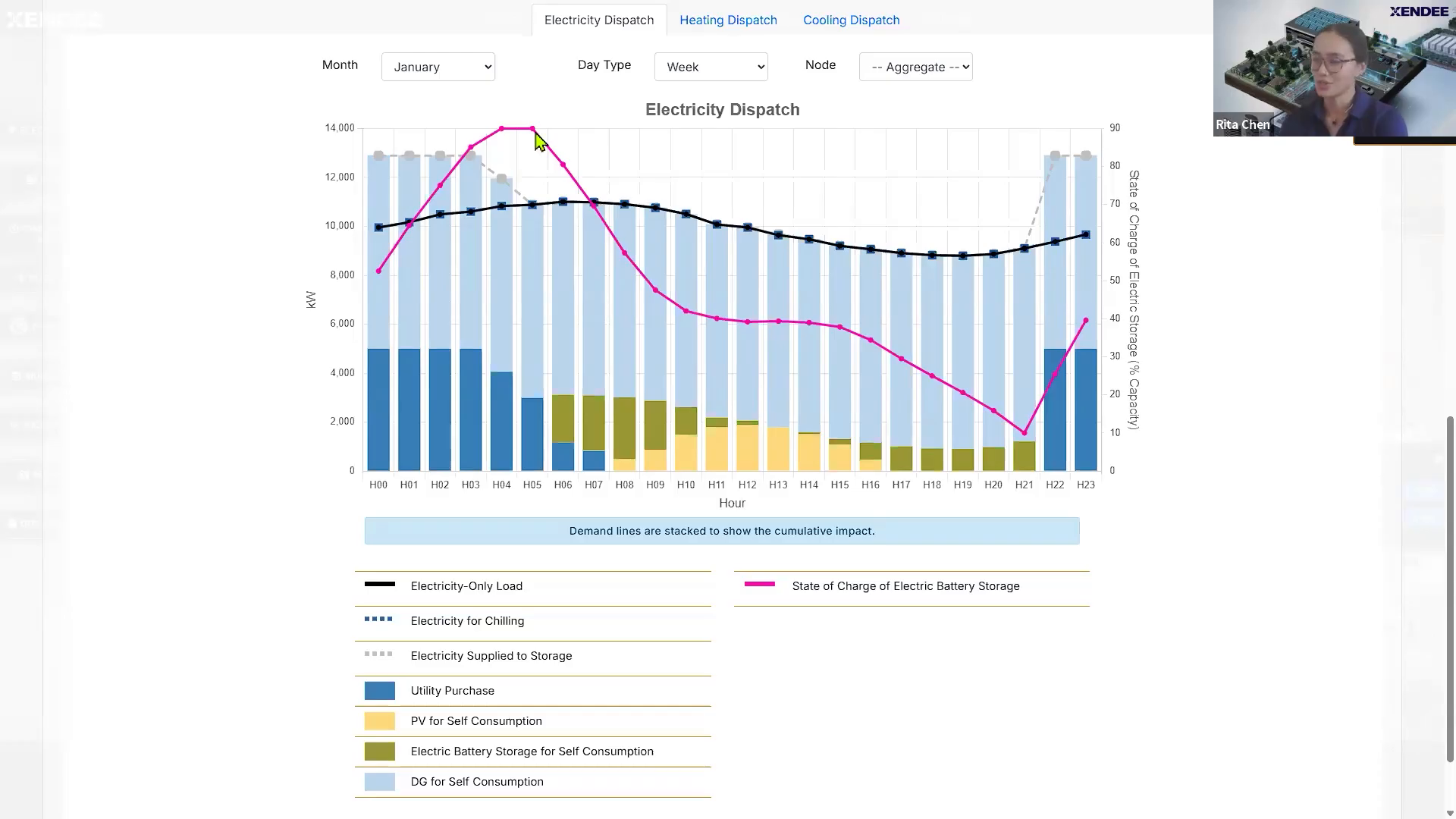
{"action": "mouse_move", "coordinate": [646, 414]}
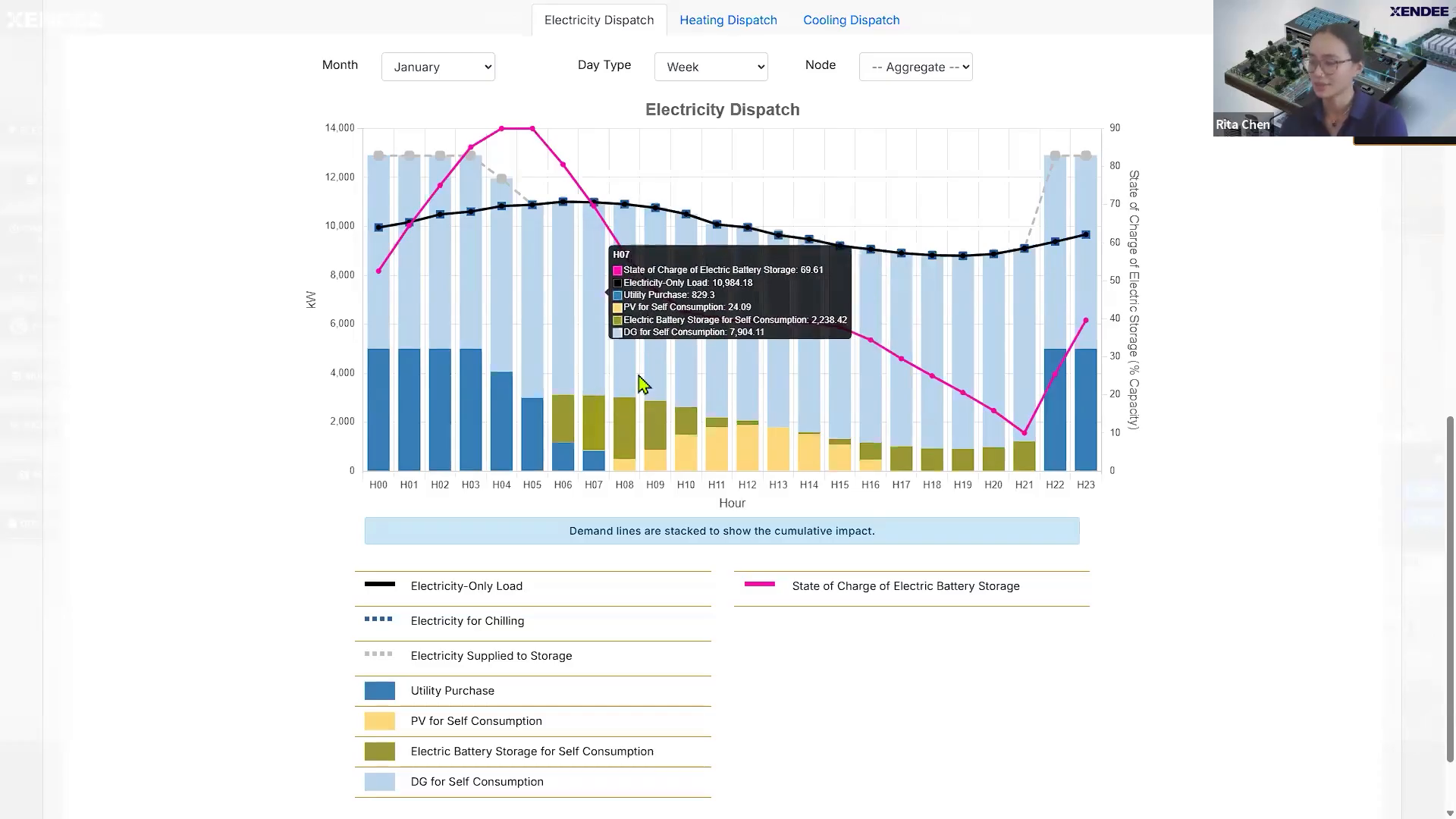
{"action": "mouse_move", "coordinate": [1028, 434]}
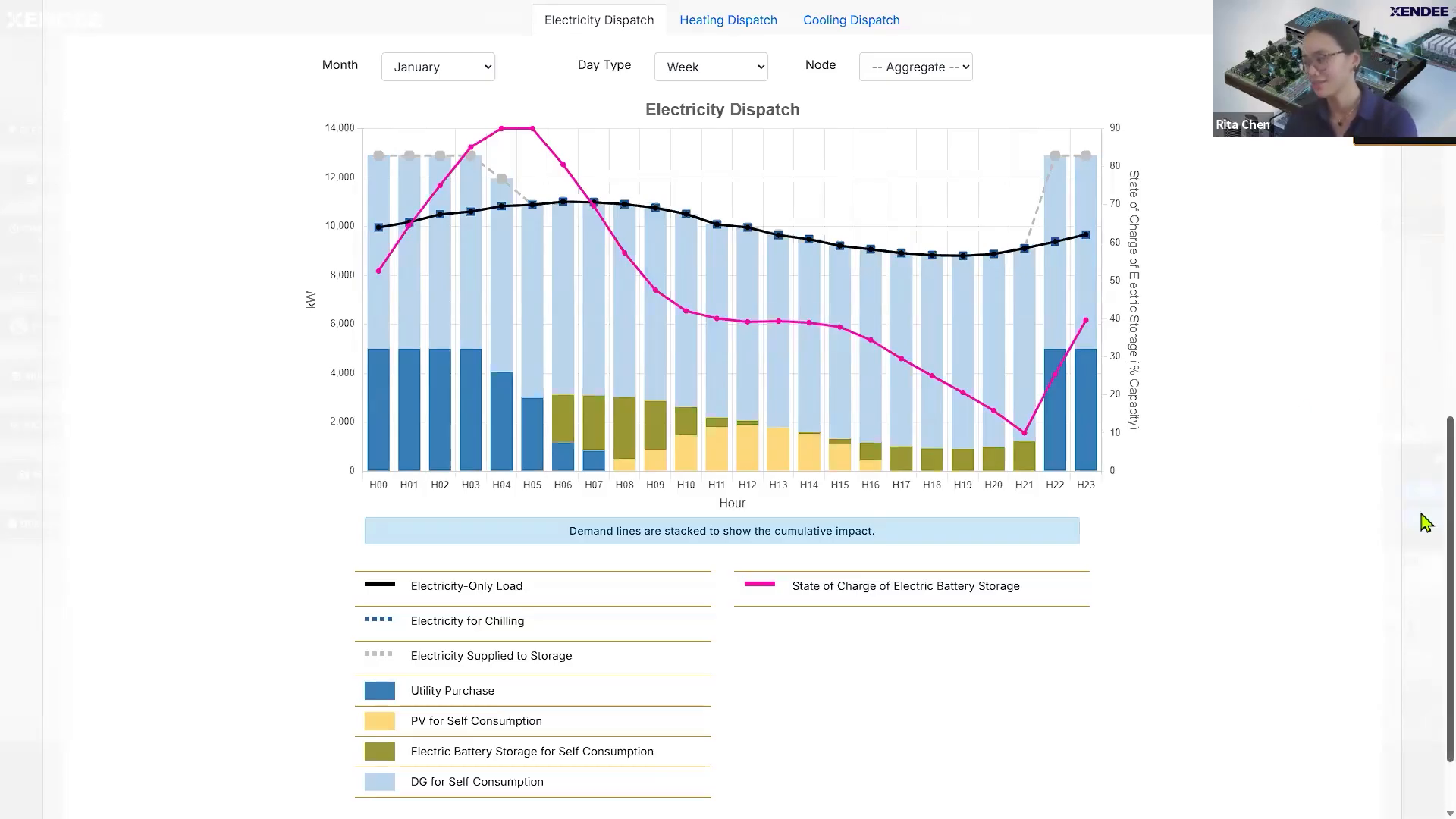
Step: Review the aggregate January week-day Heating Dispatch and Cooling Dispatch charts
{"action": "scroll", "coordinate": [1423, 519], "scroll_direction": "up", "scroll_amount": 1}
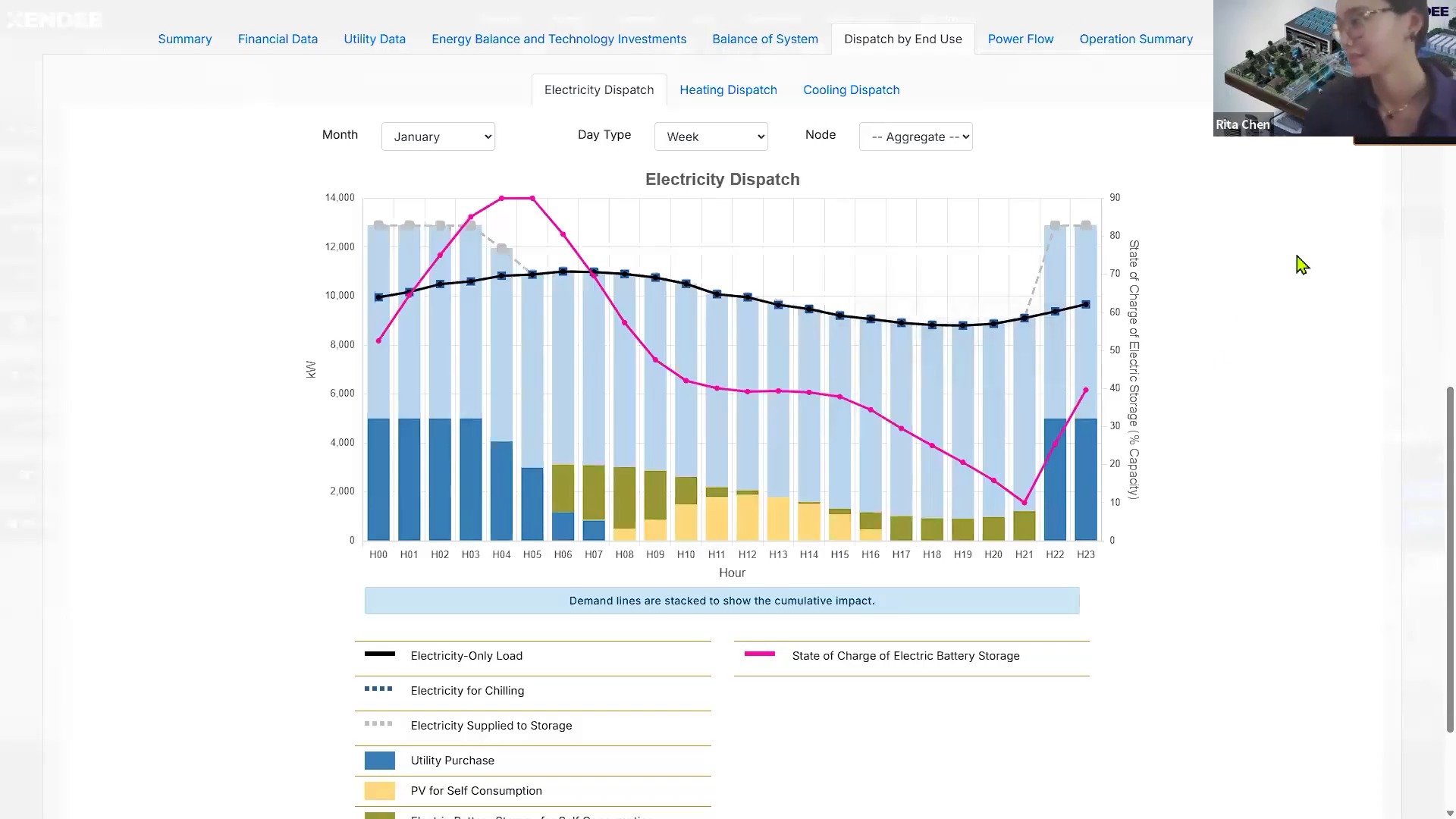
{"action": "scroll", "coordinate": [1422, 424], "scroll_direction": "up", "scroll_amount": 1}
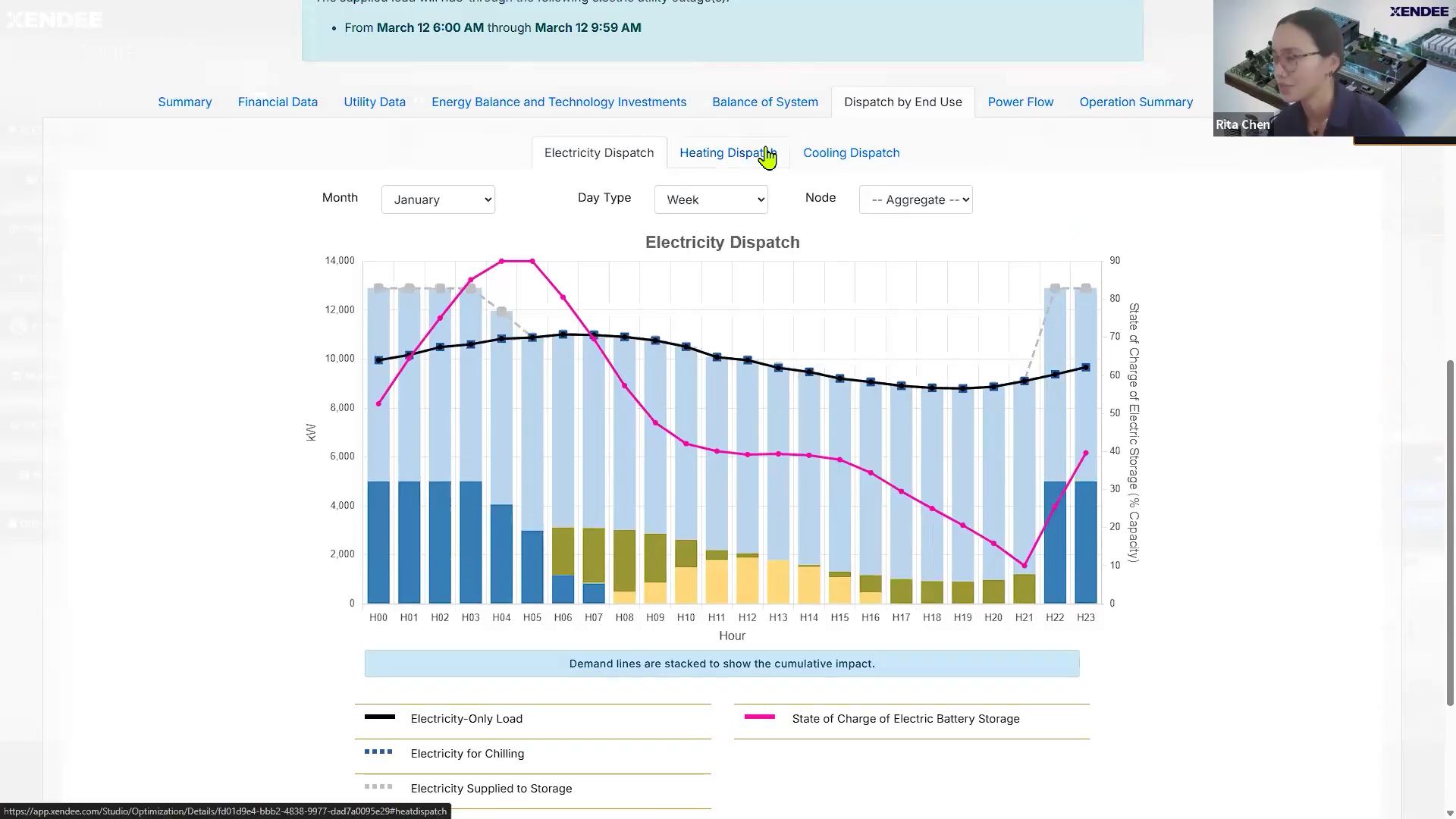
{"action": "left_click", "coordinate": [719, 161]}
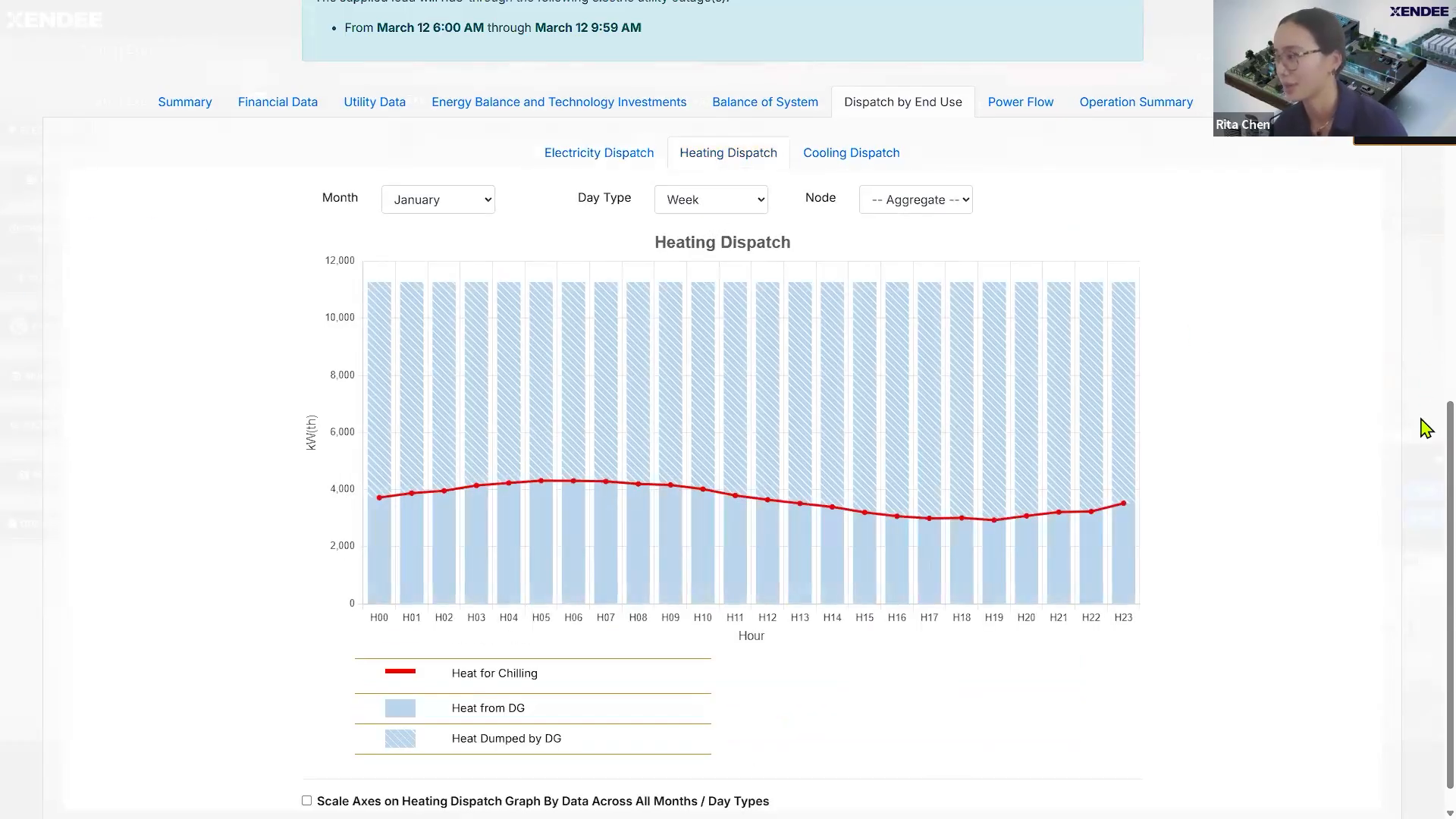
{"action": "scroll", "coordinate": [1423, 440], "scroll_direction": "down", "scroll_amount": 1}
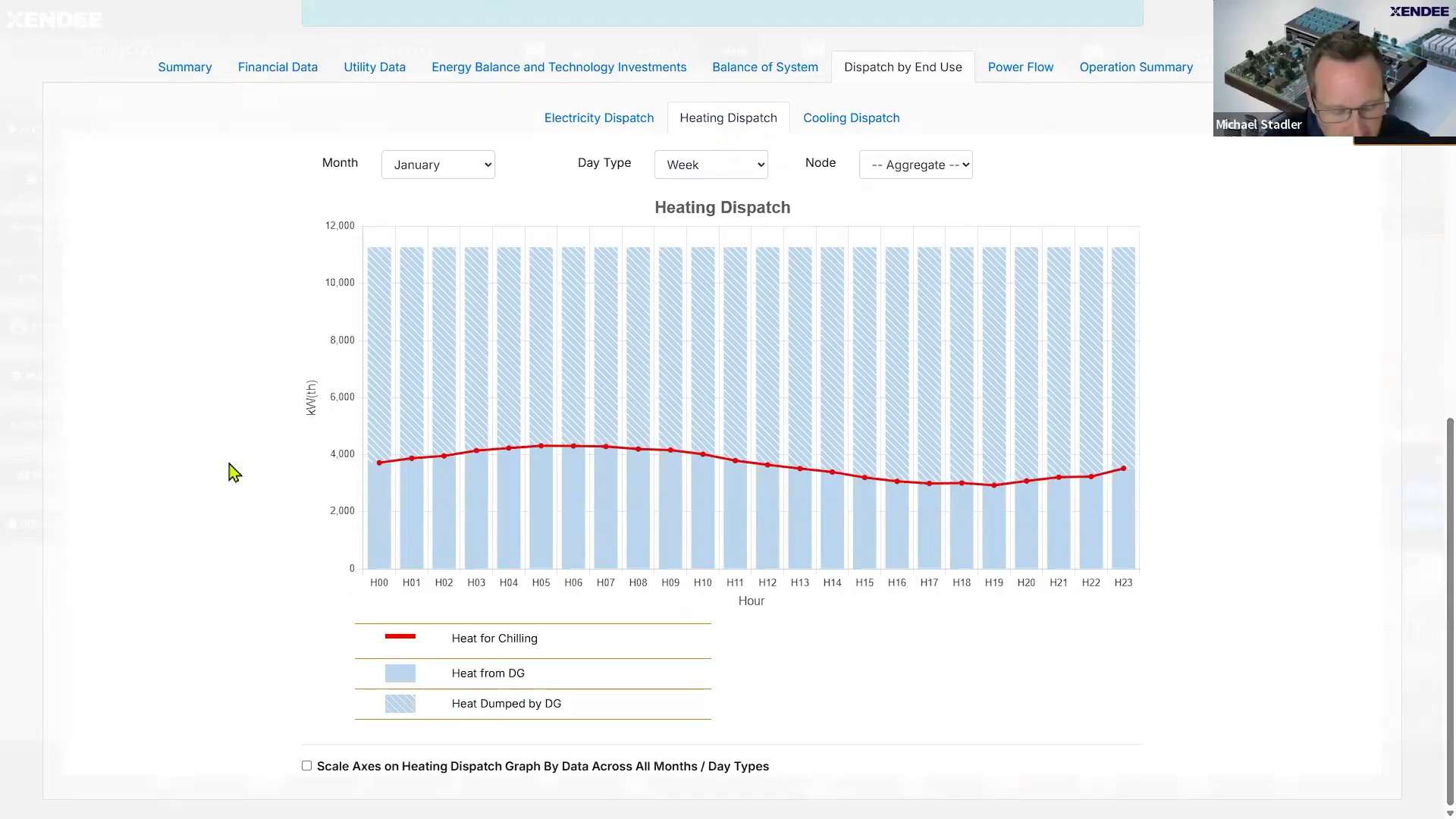
{"action": "left_click", "coordinate": [812, 126]}
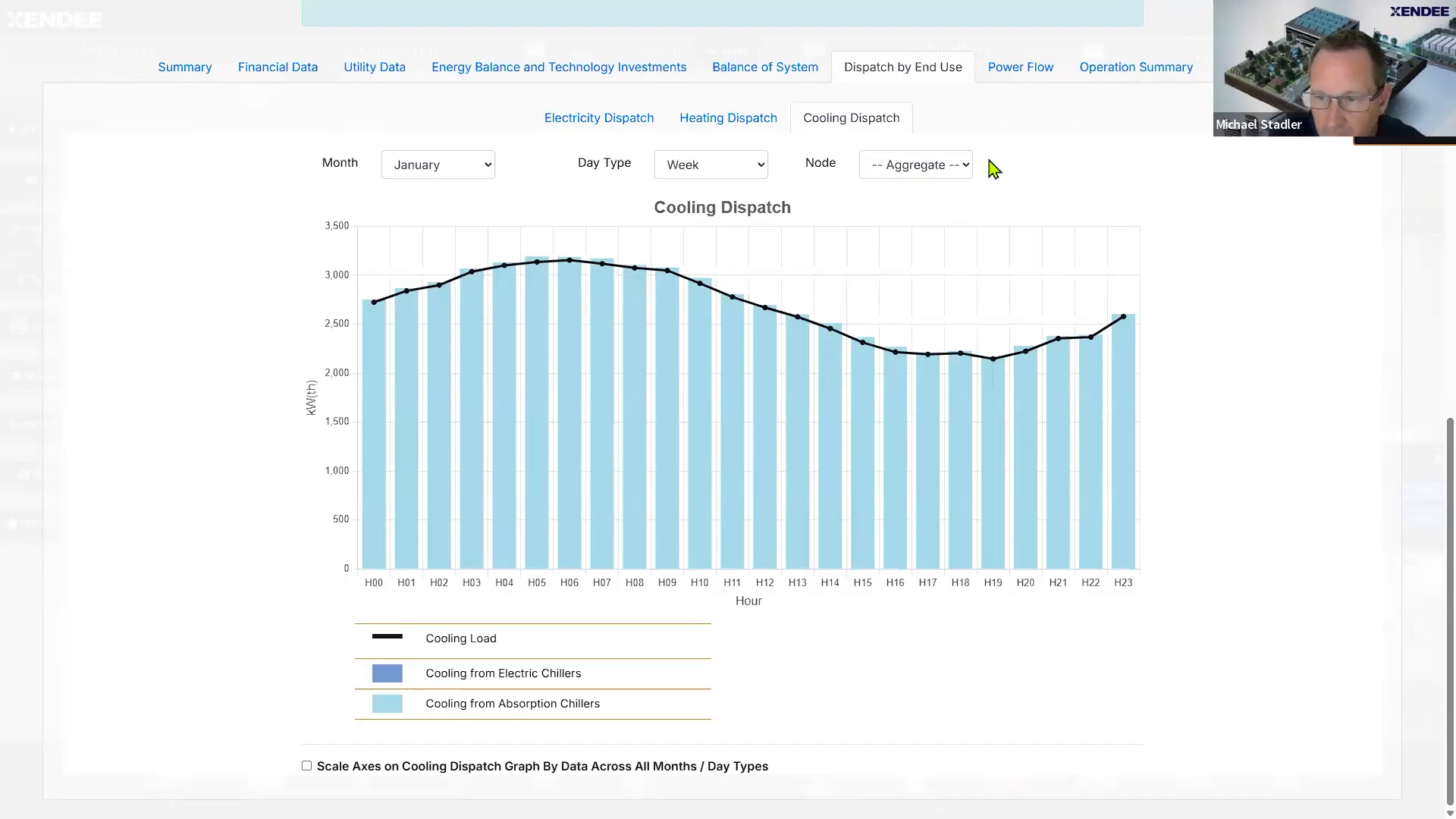
{"action": "left_click", "coordinate": [1006, 76]}
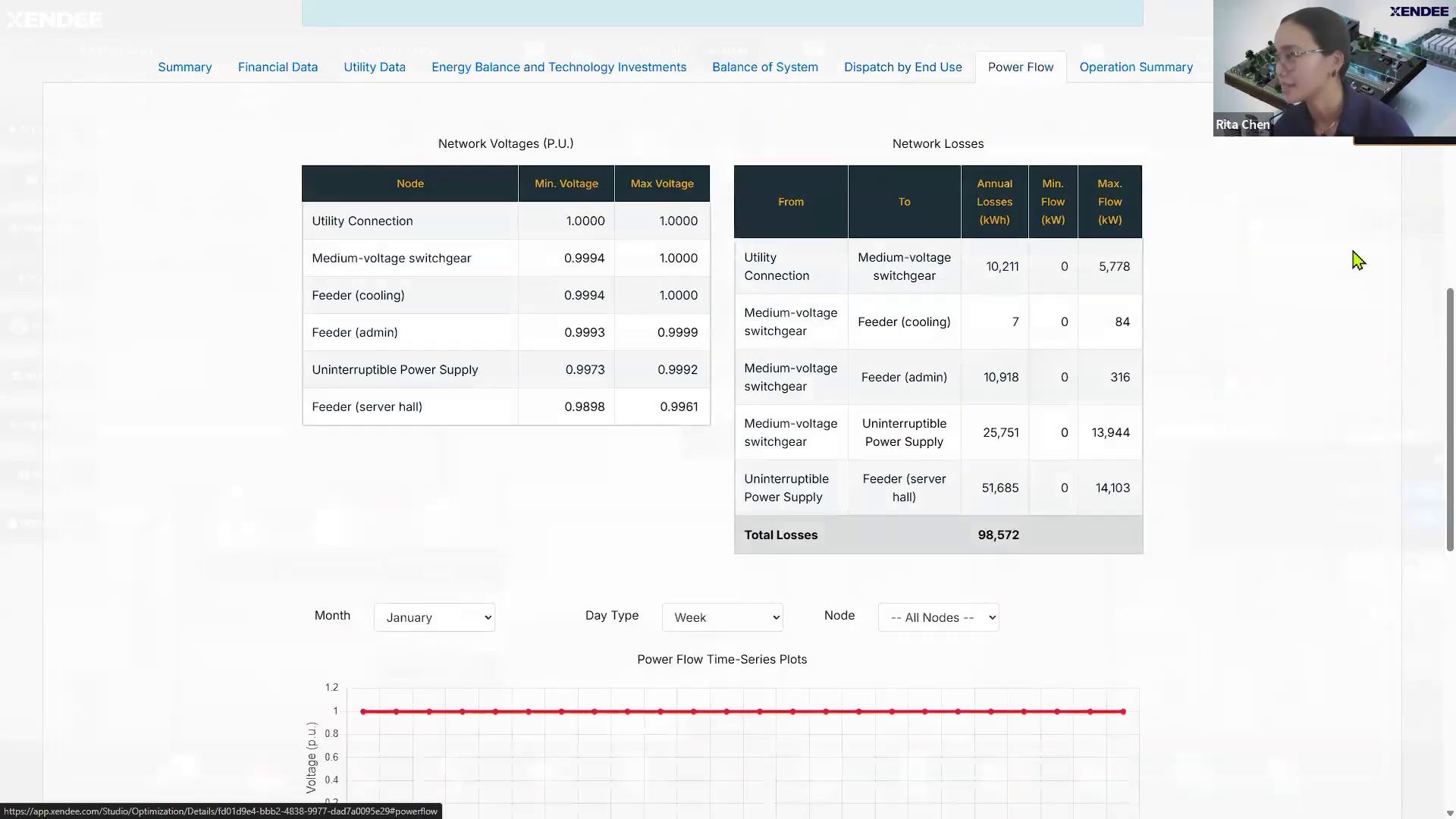
{"action": "left_click", "coordinate": [899, 65]}
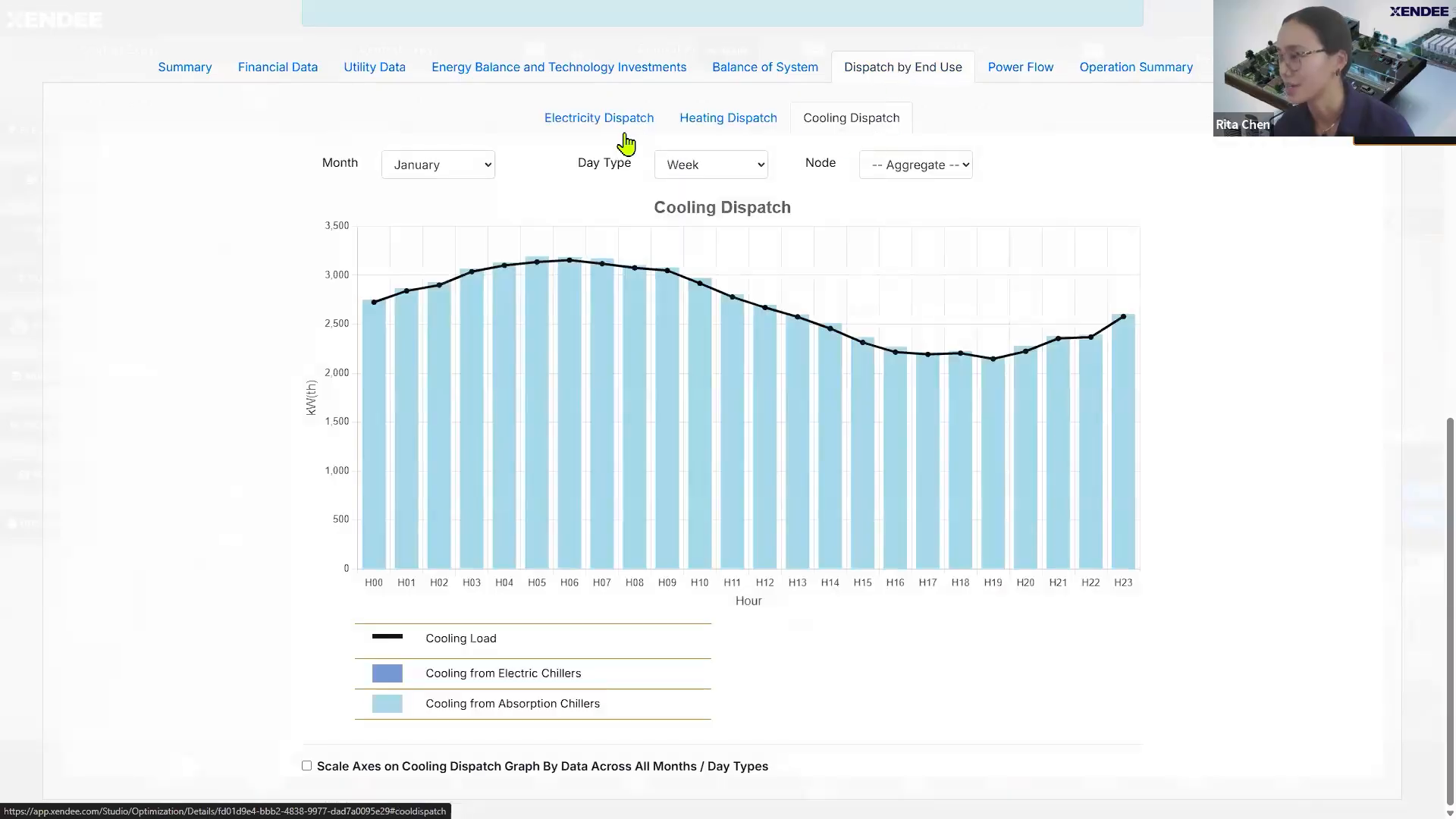
Step: Return to Electricity Dispatch and view it per node for Feeder (admin), Feeder (cooling) and Feeder (server hall)
{"action": "left_click", "coordinate": [587, 124]}
{"action": "left_click", "coordinate": [961, 169]}
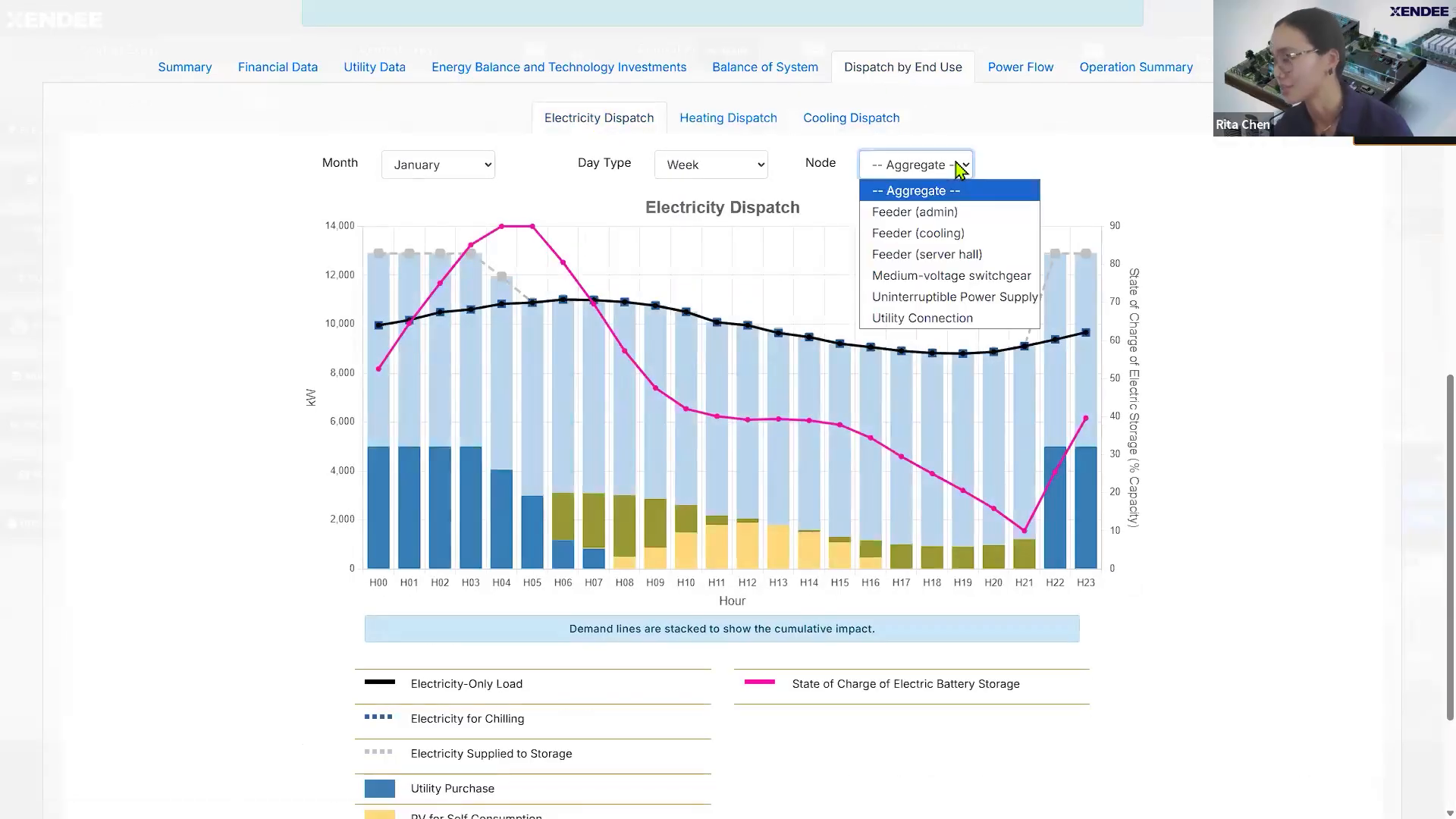
{"action": "left_click", "coordinate": [1080, 189]}
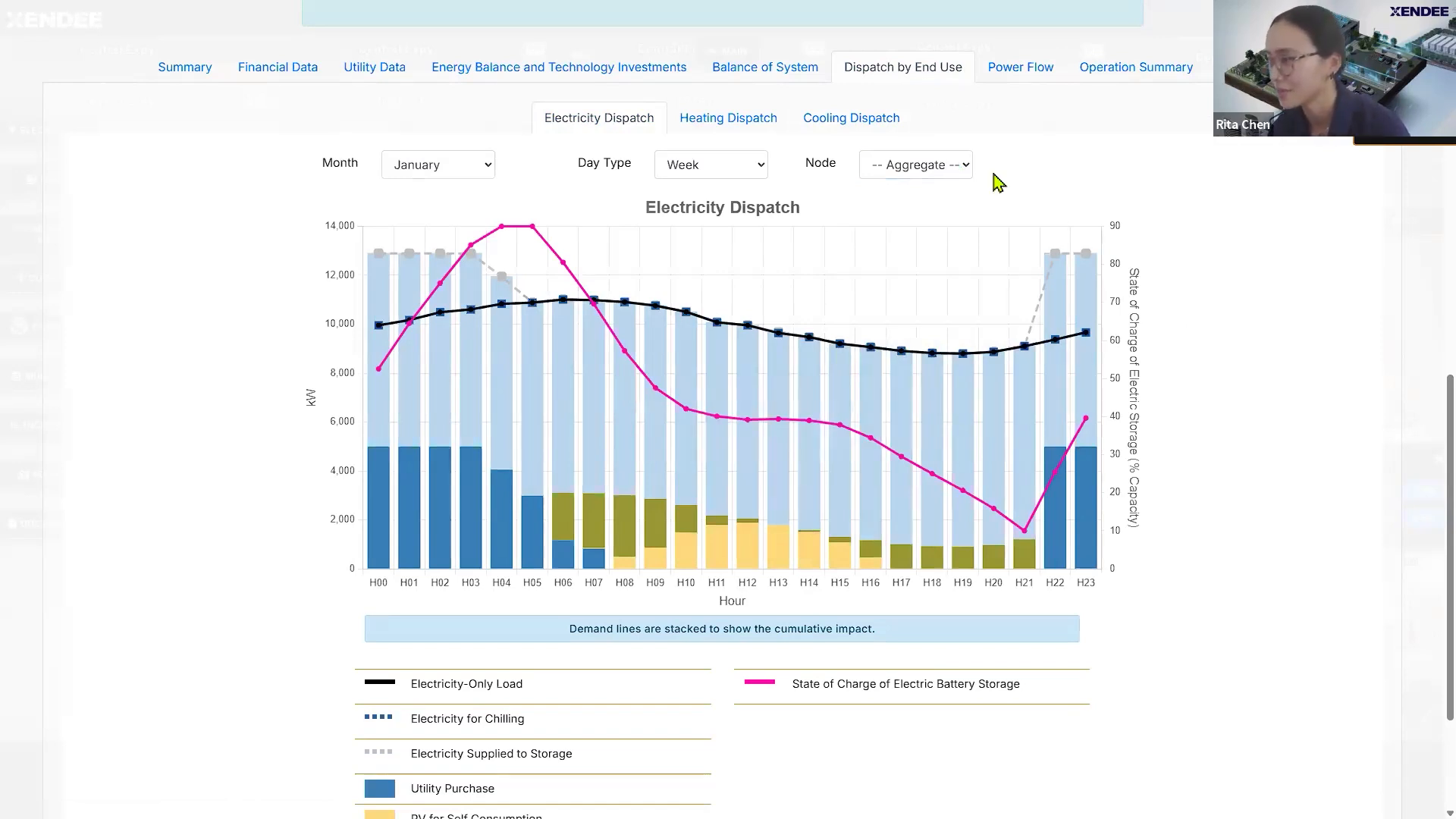
{"action": "left_click", "coordinate": [971, 167]}
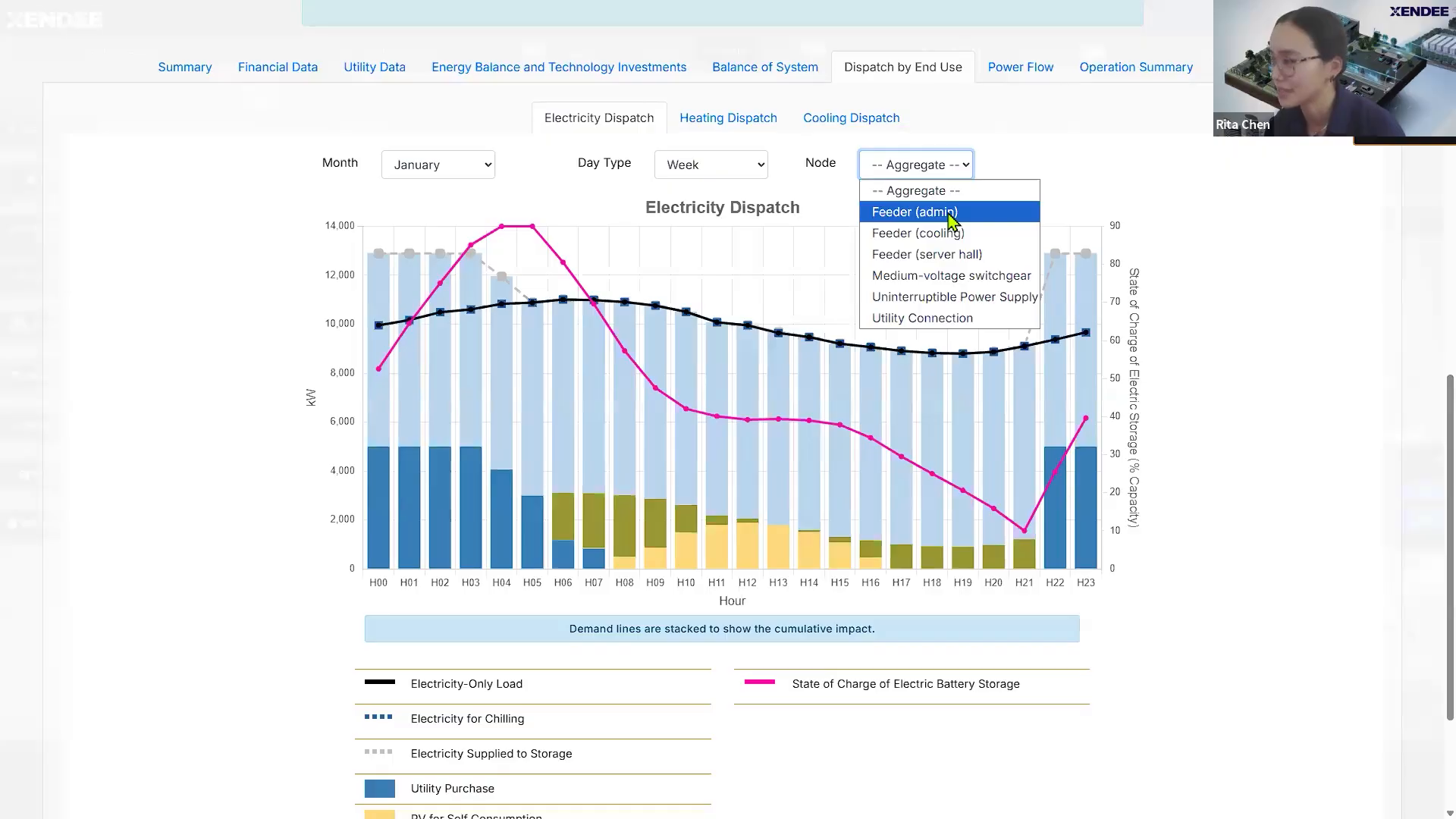
{"action": "left_click", "coordinate": [904, 216]}
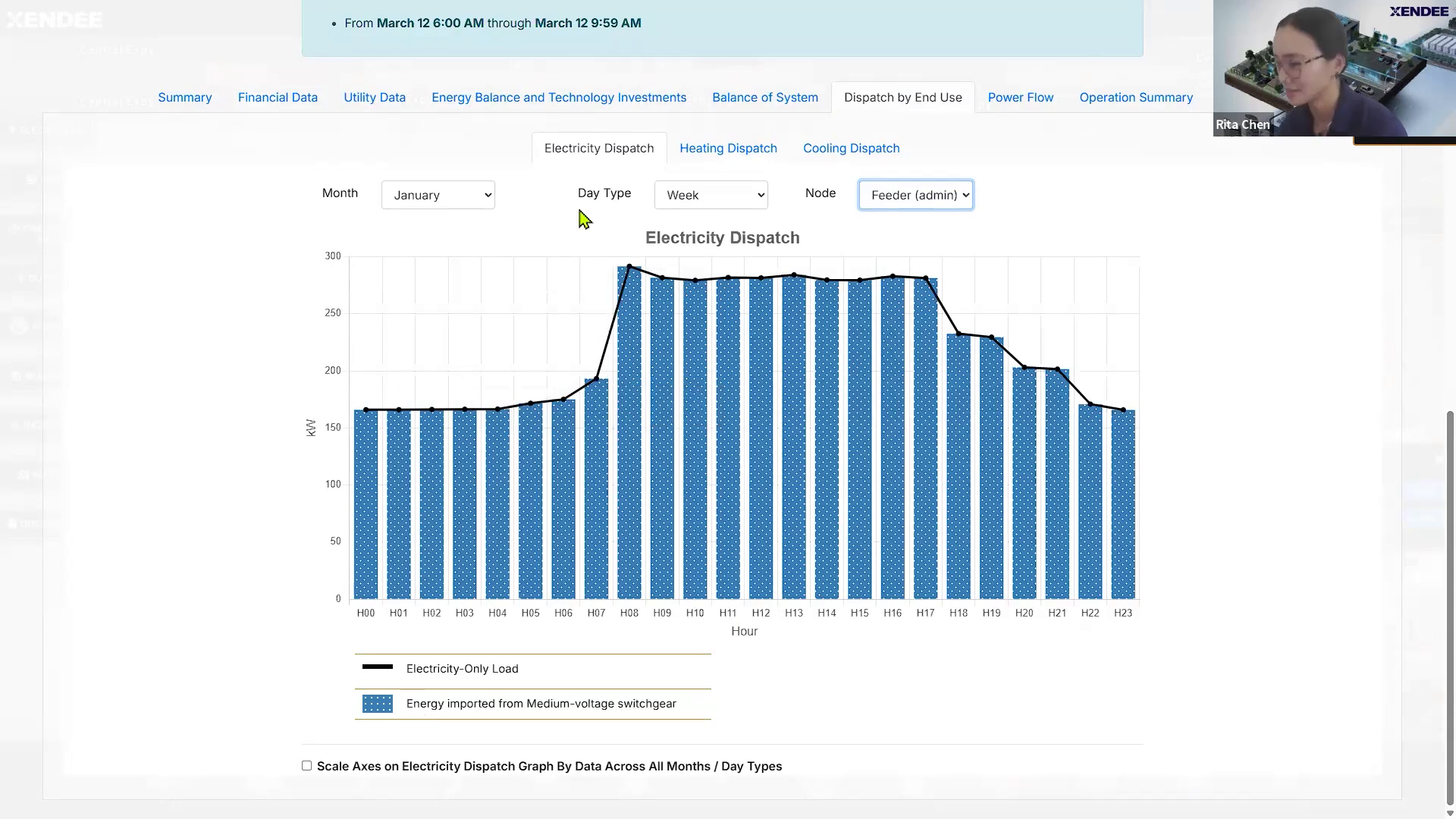
{"action": "left_click", "coordinate": [924, 206]}
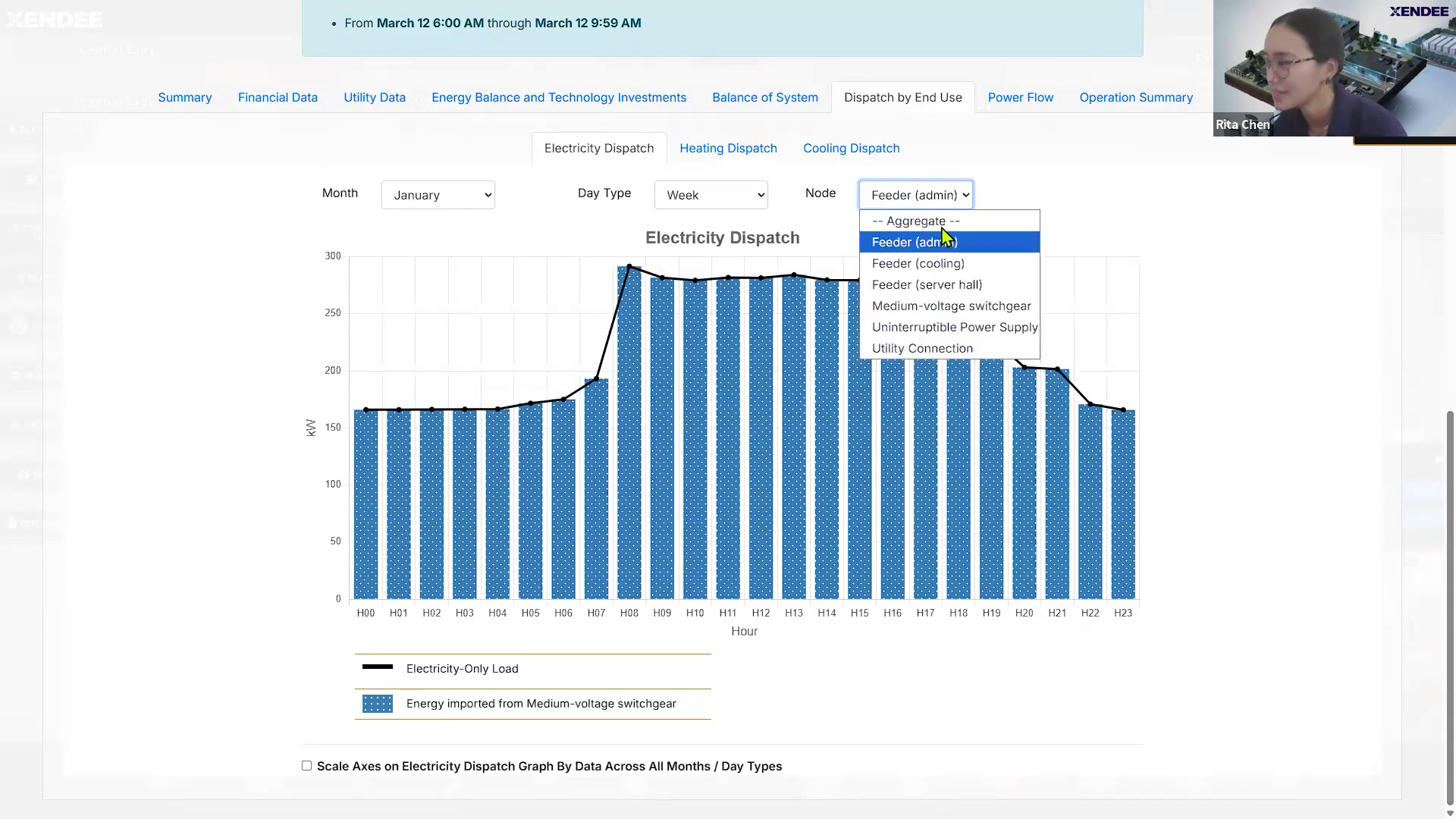
{"action": "left_click", "coordinate": [954, 265]}
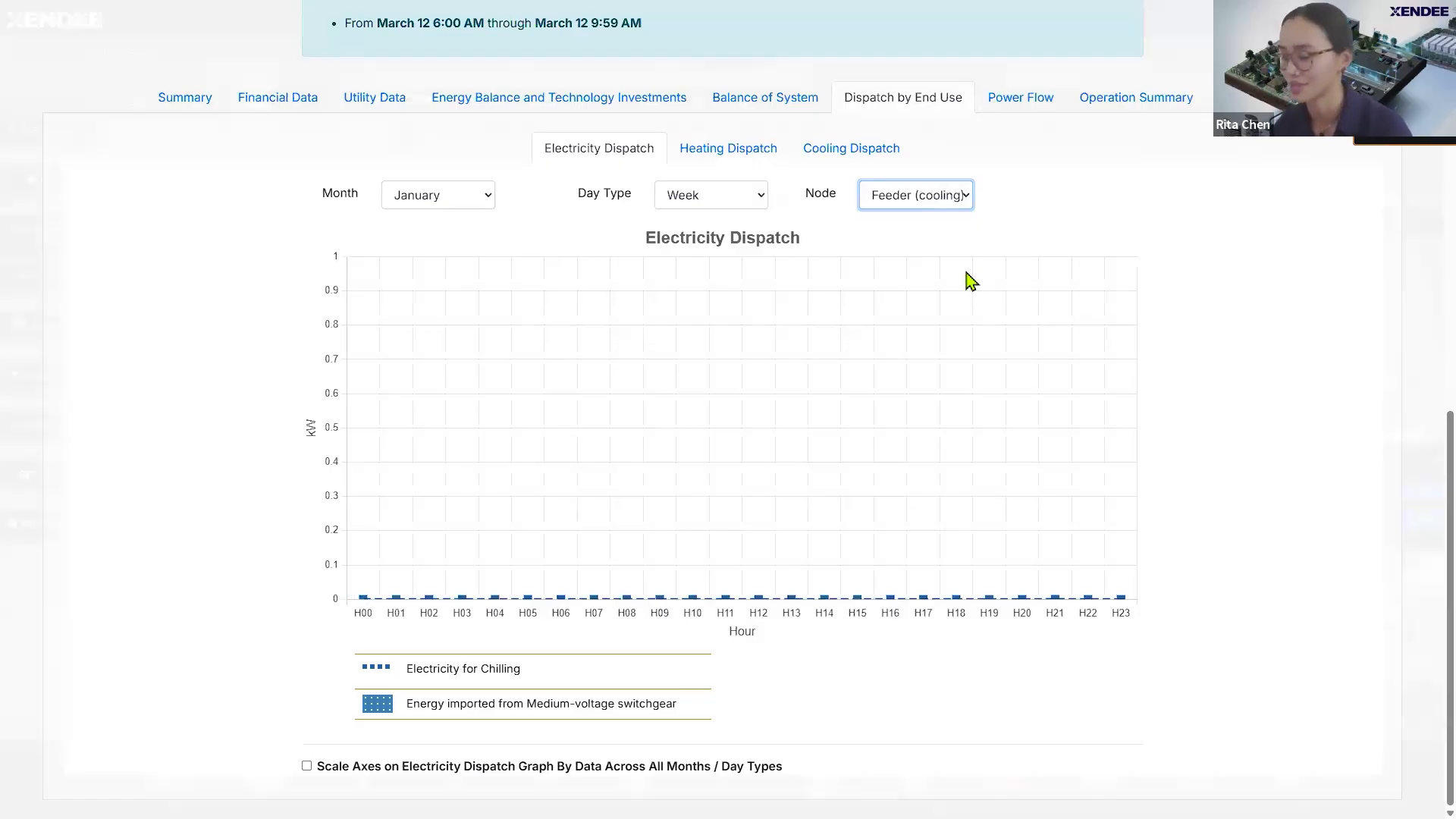
{"action": "left_click", "coordinate": [929, 203]}
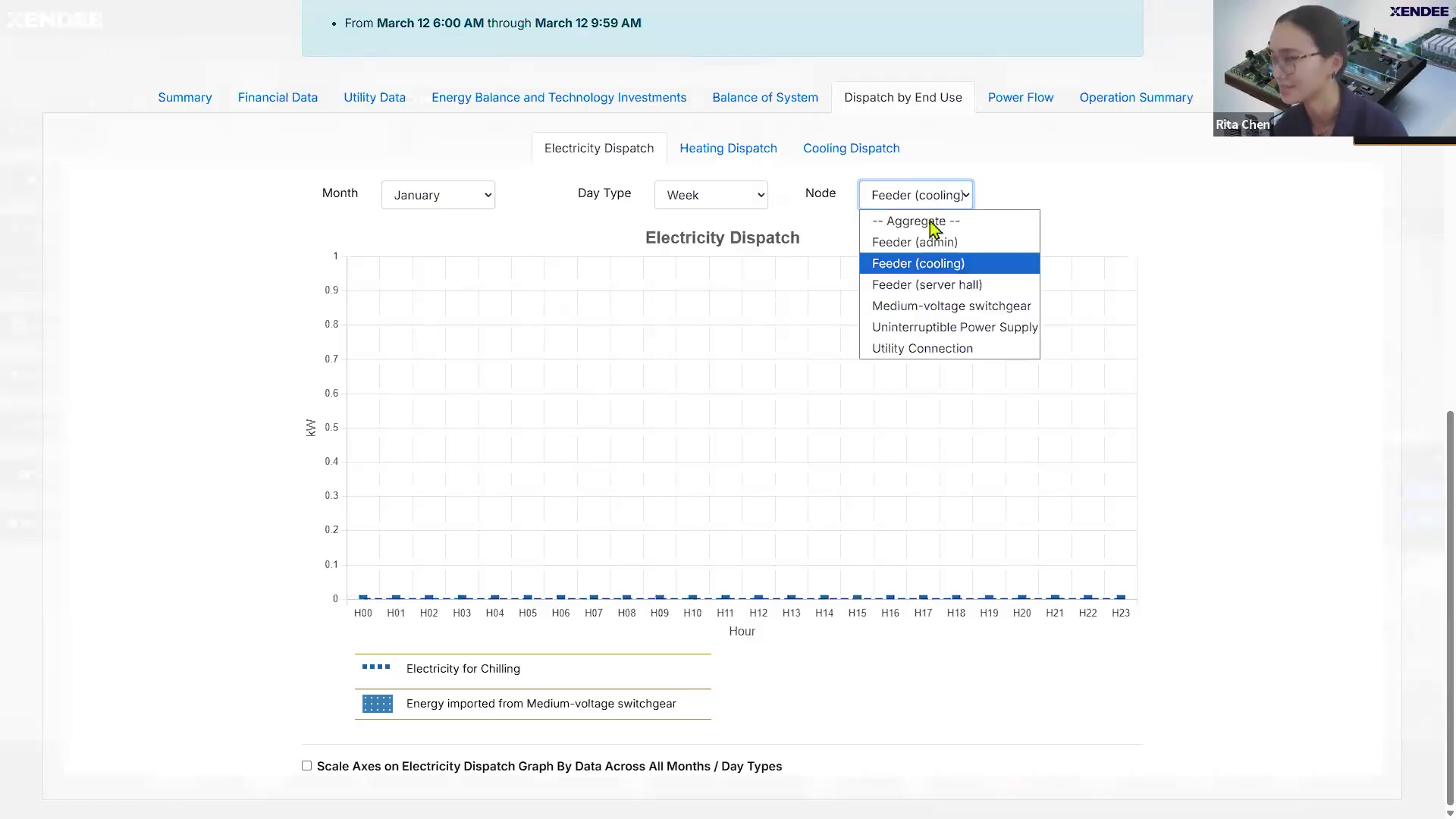
{"action": "left_click", "coordinate": [941, 285]}
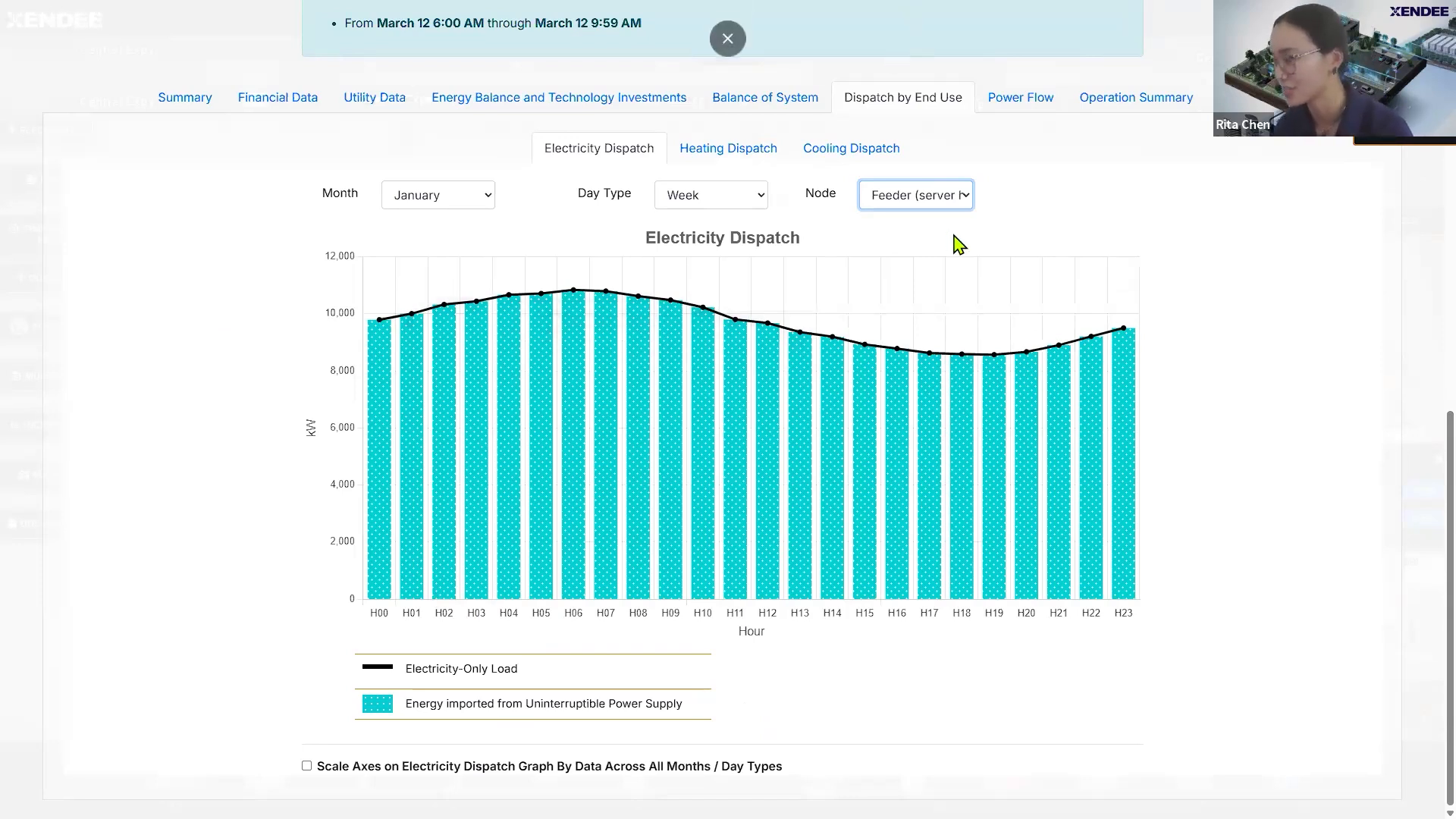
Step: View the electricity dispatch of the Medium-voltage switchgear and the Uninterruptible Power Supply nodes
{"action": "left_click", "coordinate": [968, 199]}
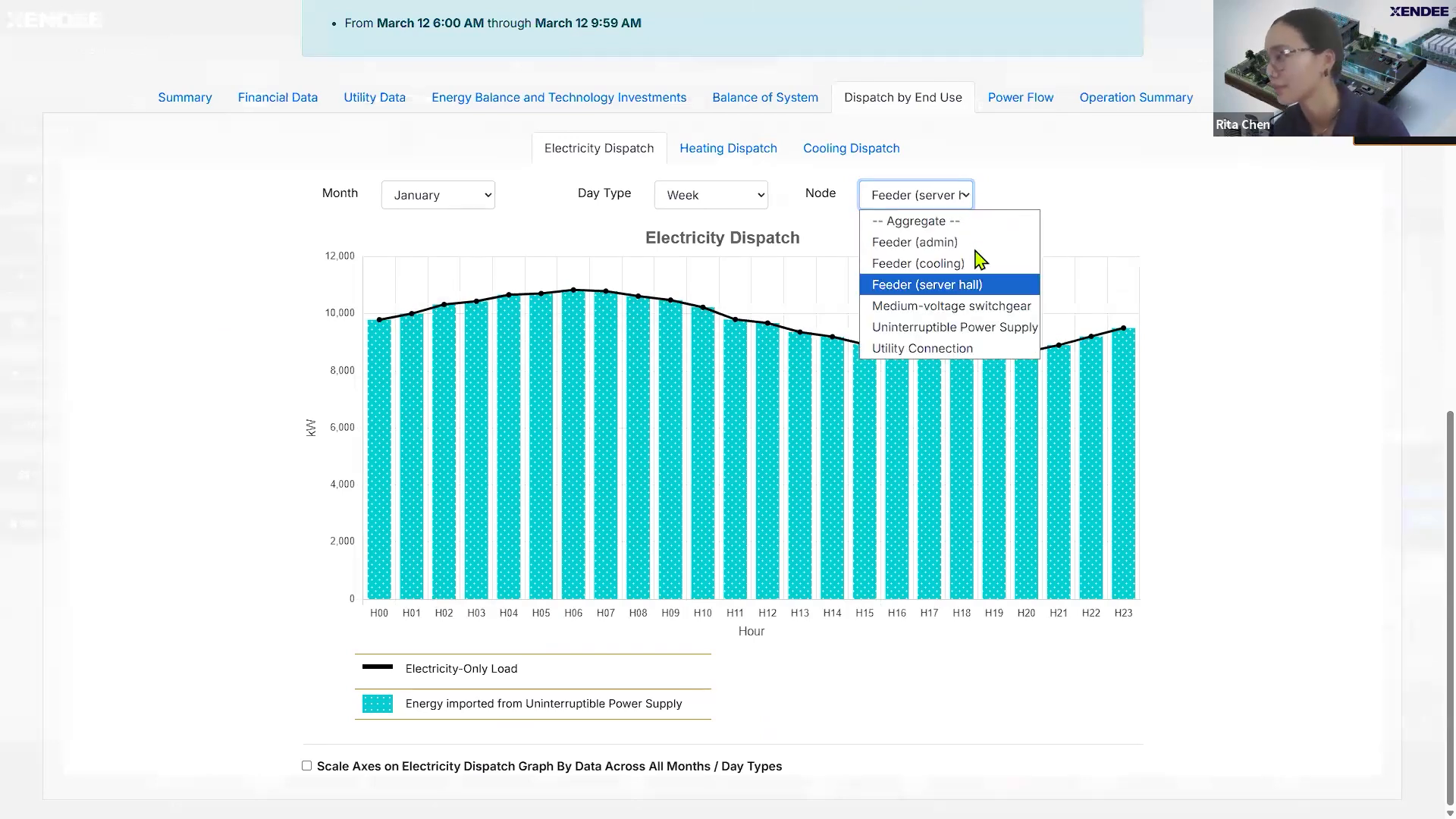
{"action": "left_click", "coordinate": [977, 306]}
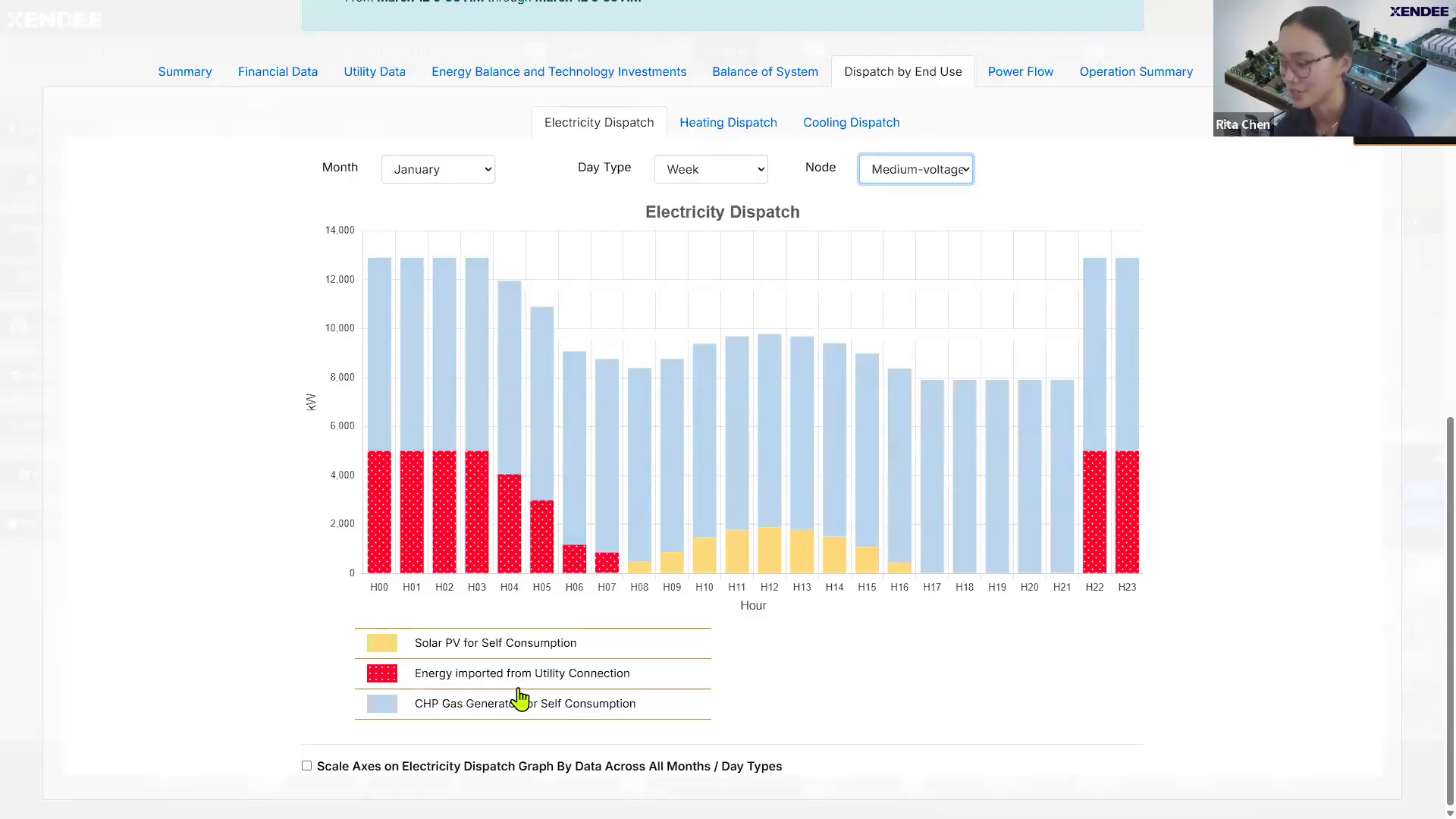
{"action": "left_click", "coordinate": [952, 170]}
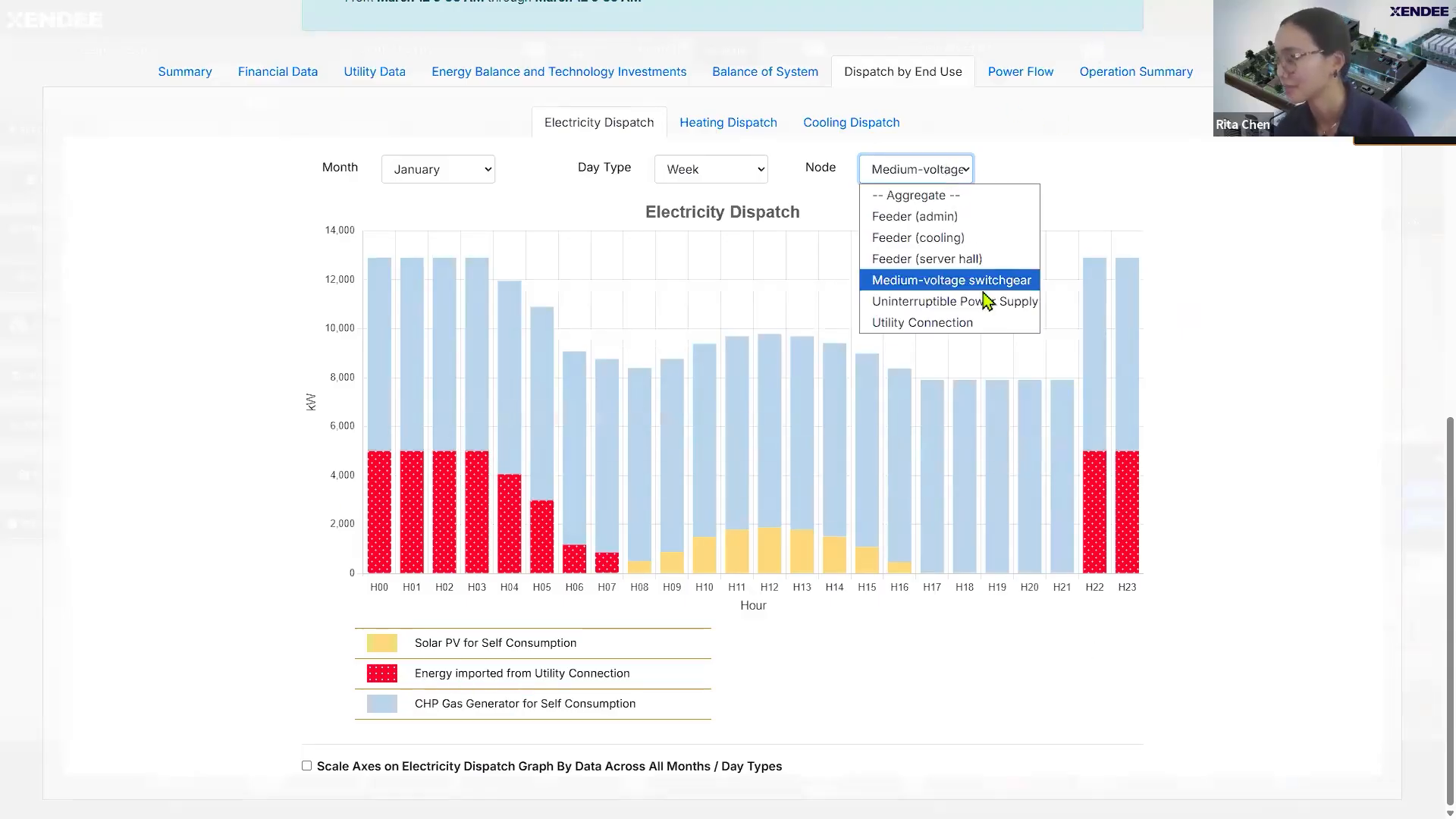
{"action": "left_click", "coordinate": [984, 304]}
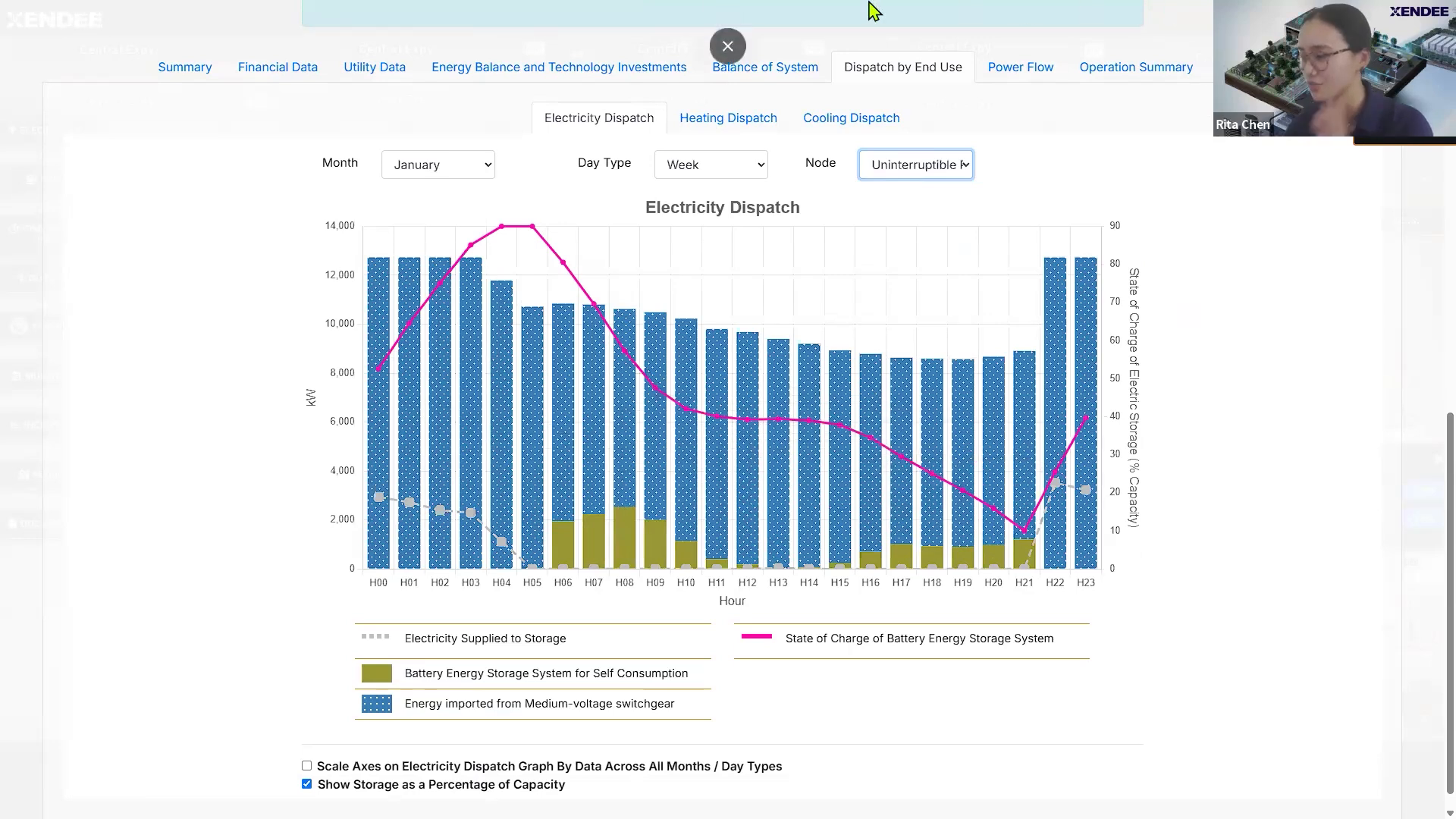
{"action": "left_click", "coordinate": [948, 176]}
{"action": "left_click", "coordinate": [1085, 144]}
Step: Open the report's Power Flow and examine the Network Voltages and Network Losses tables
{"action": "left_click", "coordinate": [1051, 79]}
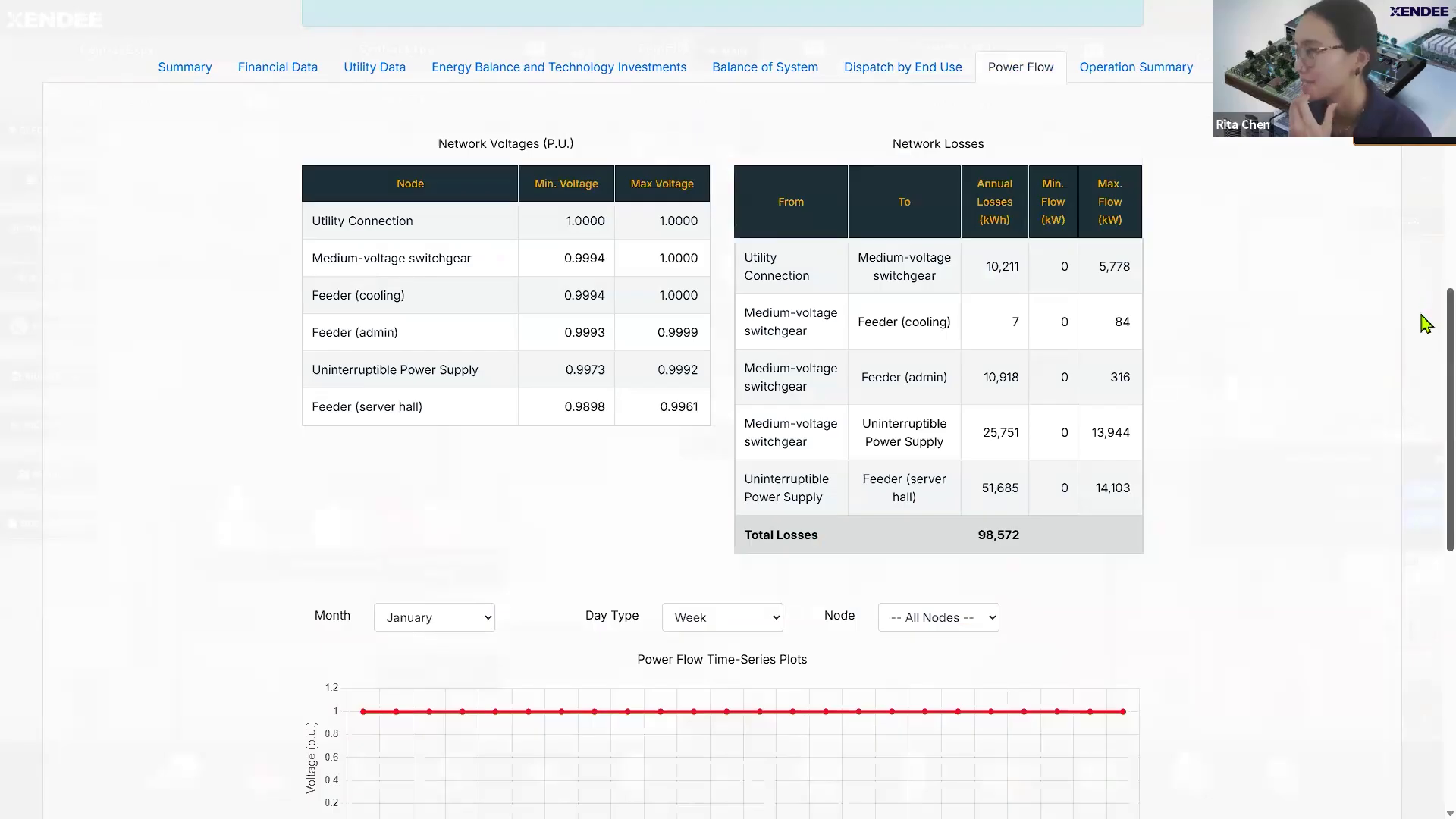
{"action": "scroll", "coordinate": [1423, 310], "scroll_direction": "down", "scroll_amount": 1}
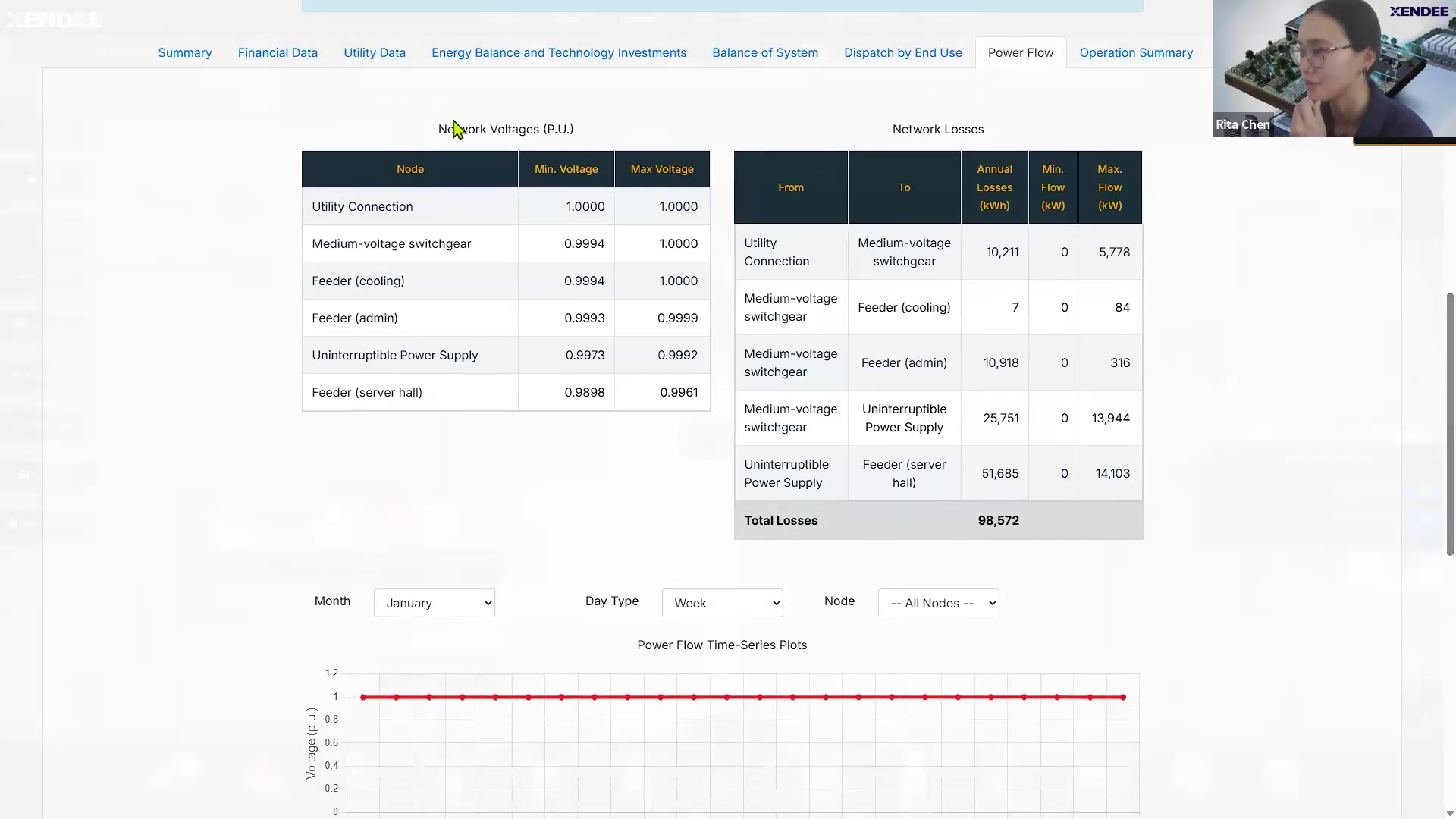
{"action": "left_click_drag", "start_coordinate": [440, 131], "coordinate": [579, 140]}
{"action": "left_click", "coordinate": [643, 146]}
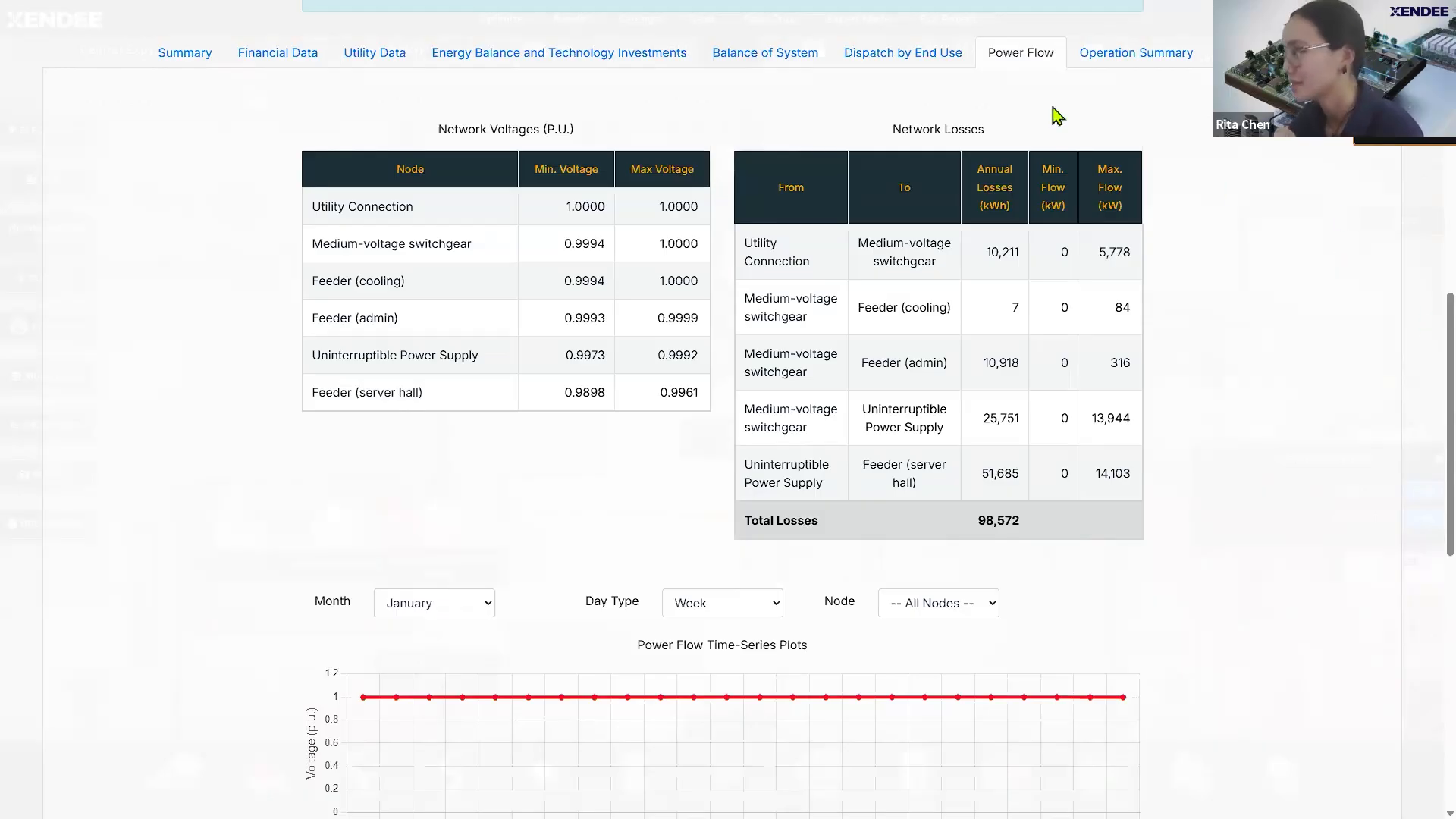
{"action": "left_click_drag", "start_coordinate": [894, 128], "coordinate": [1018, 130]}
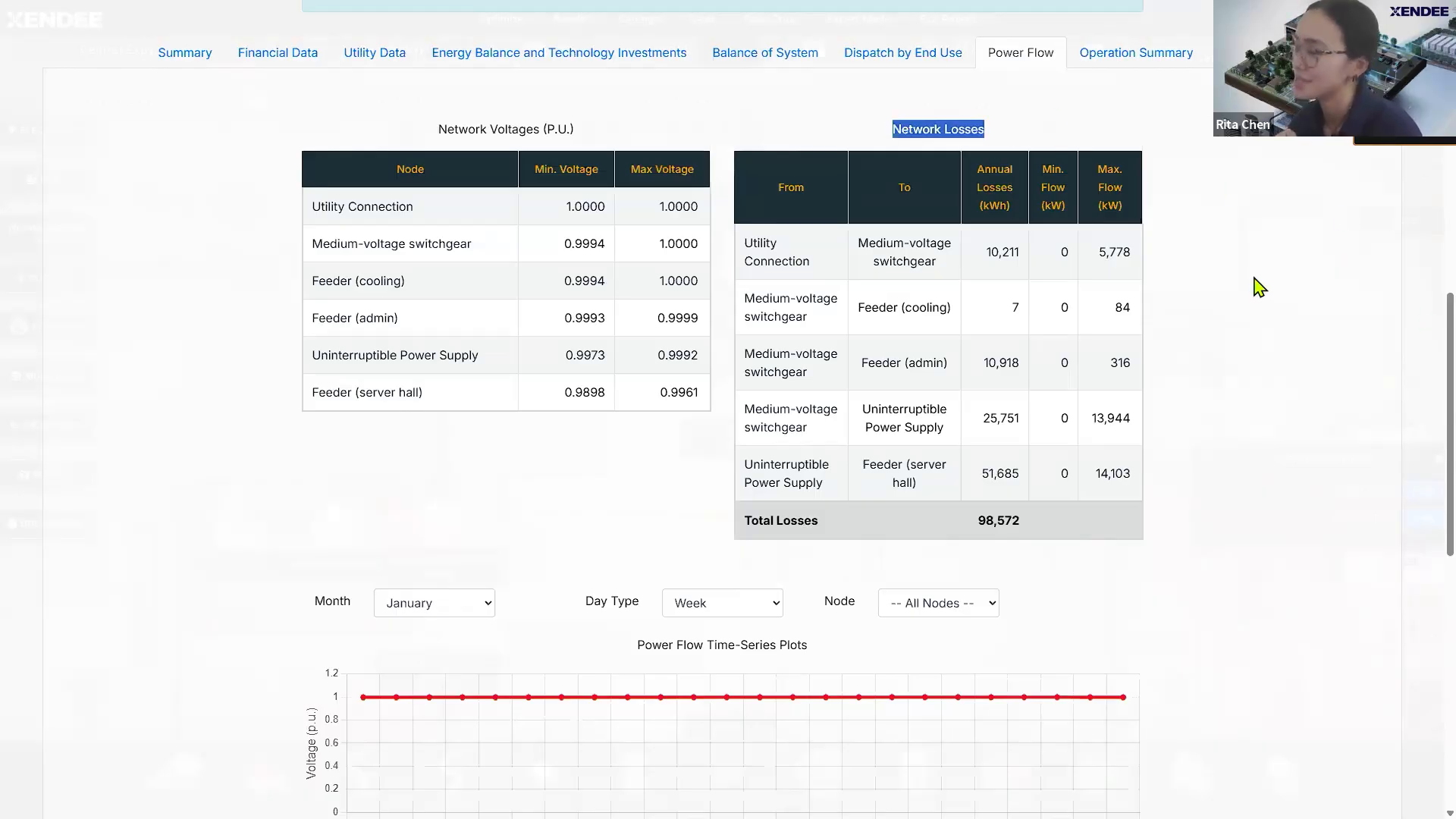
Step: Bring up the Power Flow Time-Series Plots and check the available Month, Day Type and Node options
{"action": "left_click", "coordinate": [1262, 290]}
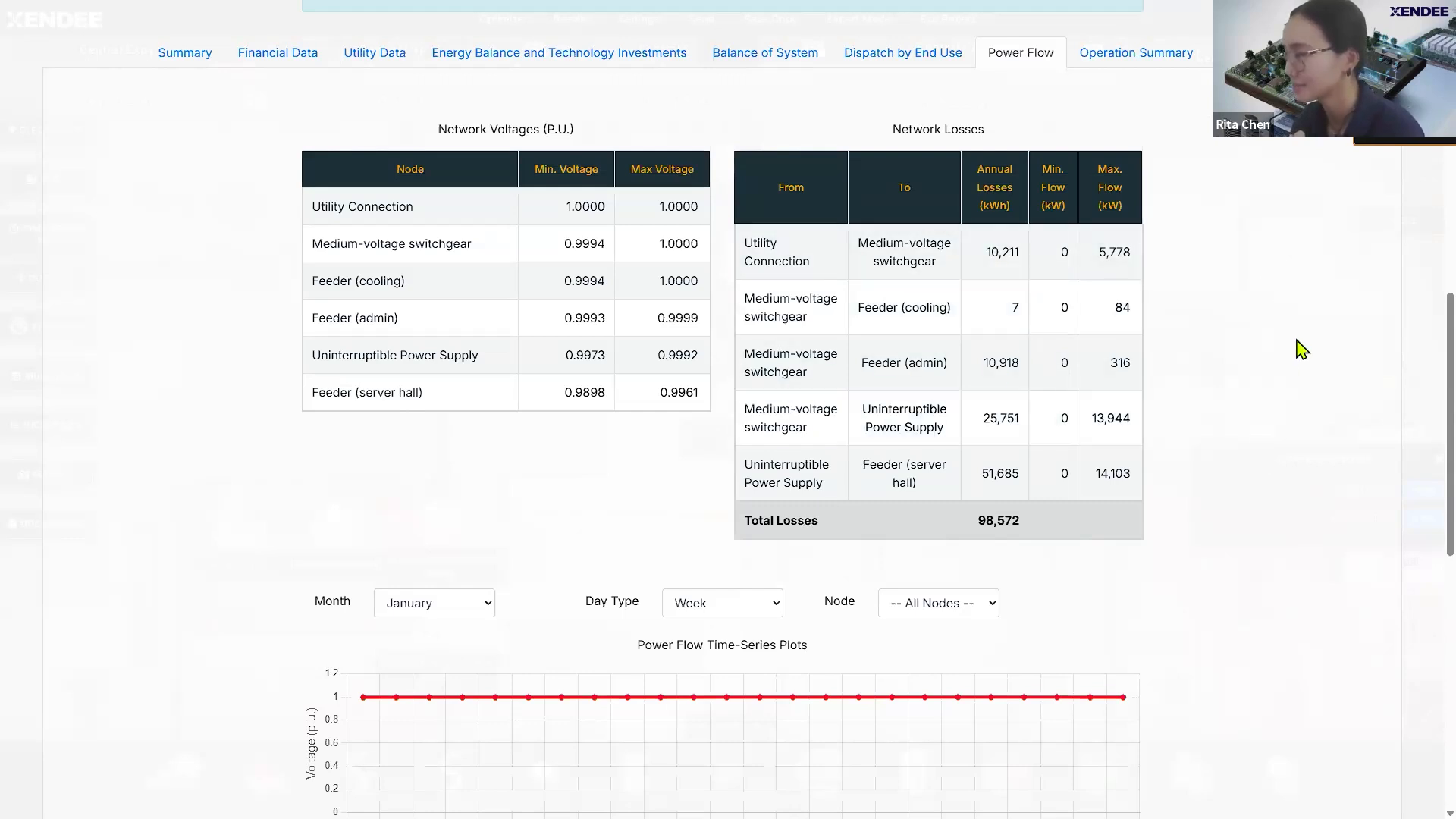
{"action": "scroll", "coordinate": [1424, 356], "scroll_direction": "down", "scroll_amount": 6}
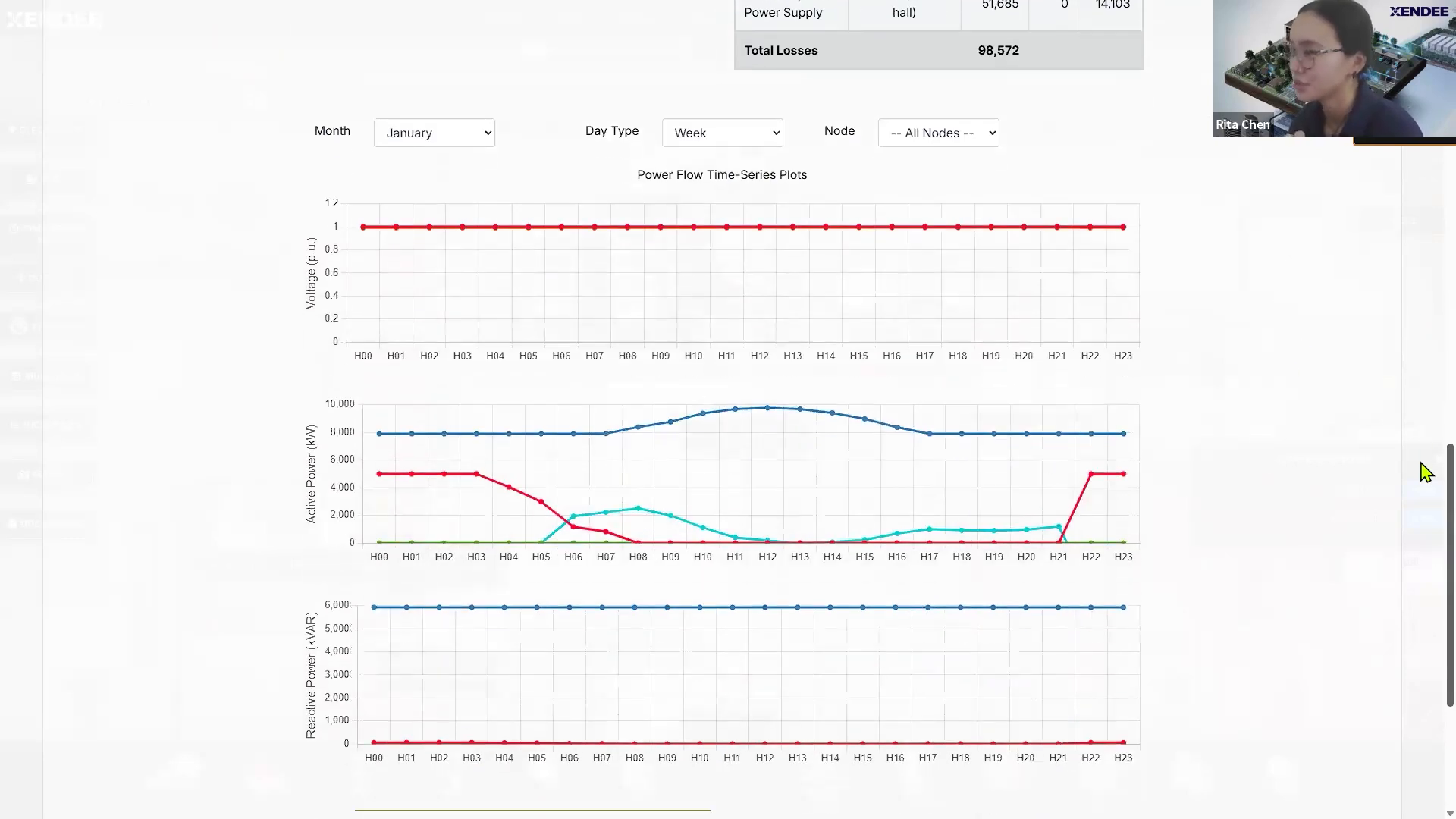
{"action": "scroll", "coordinate": [1426, 474], "scroll_direction": "down", "scroll_amount": 1}
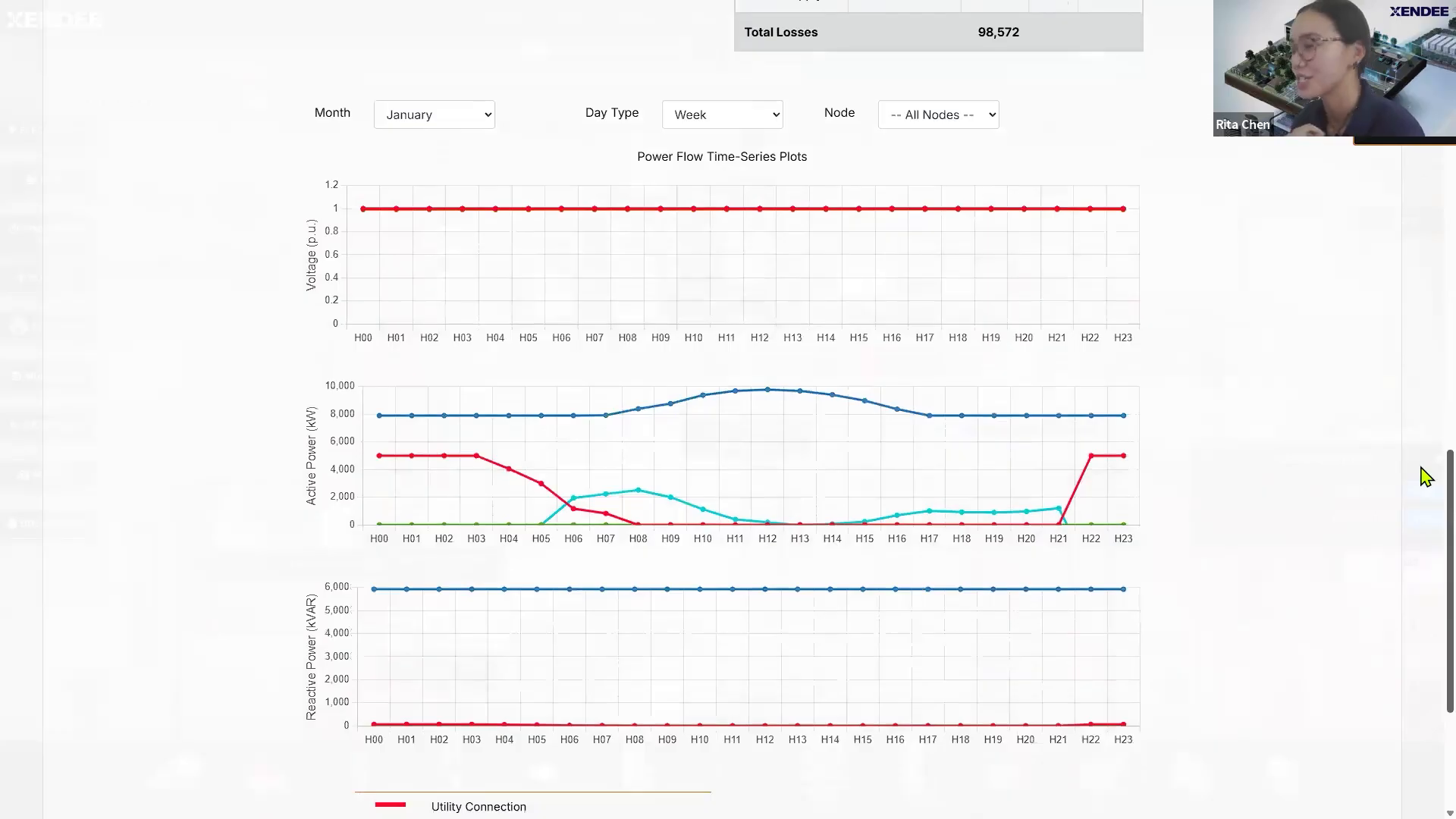
{"action": "scroll", "coordinate": [1425, 480], "scroll_direction": "down", "scroll_amount": 1}
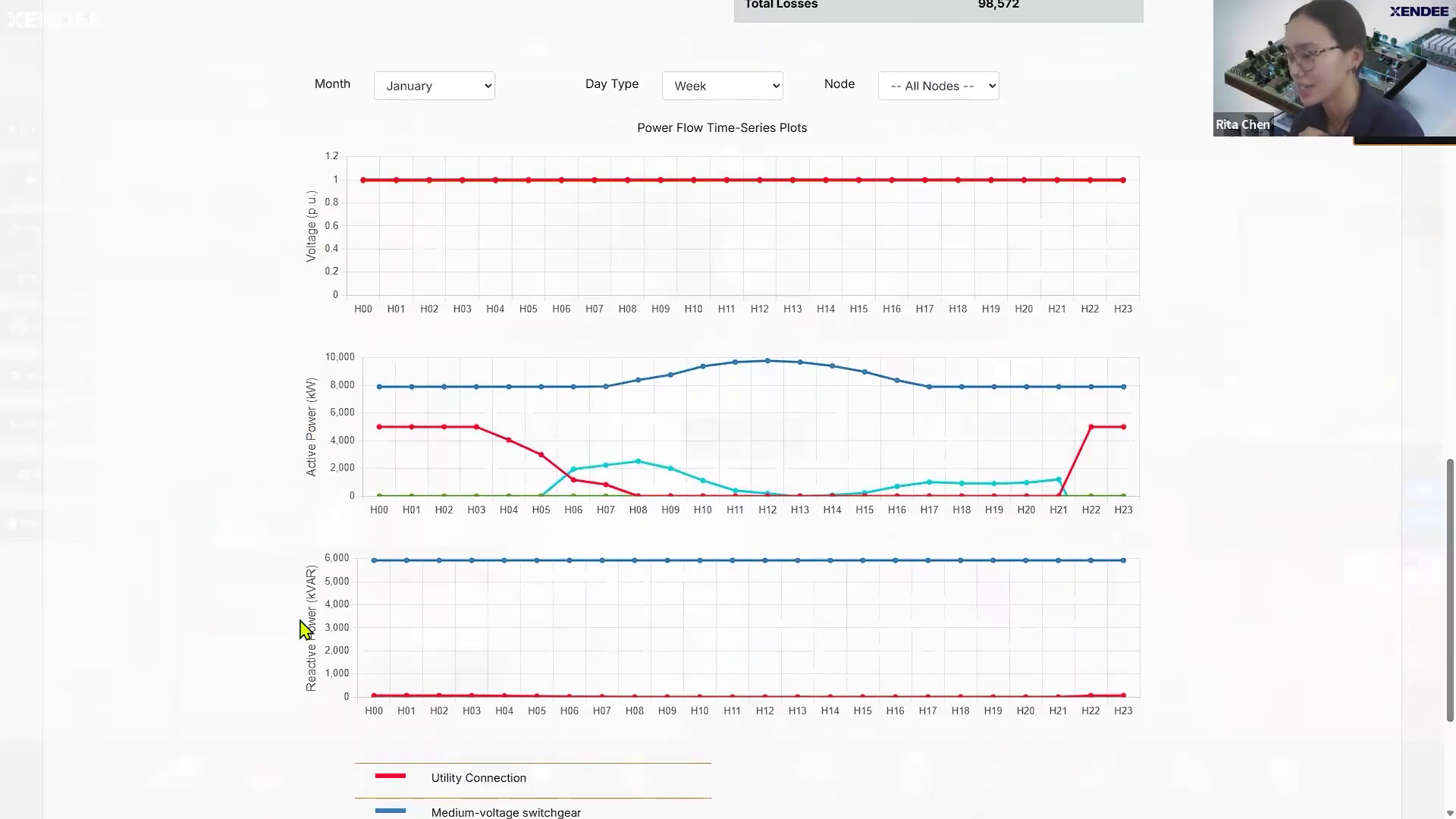
{"action": "left_click", "coordinate": [444, 102]}
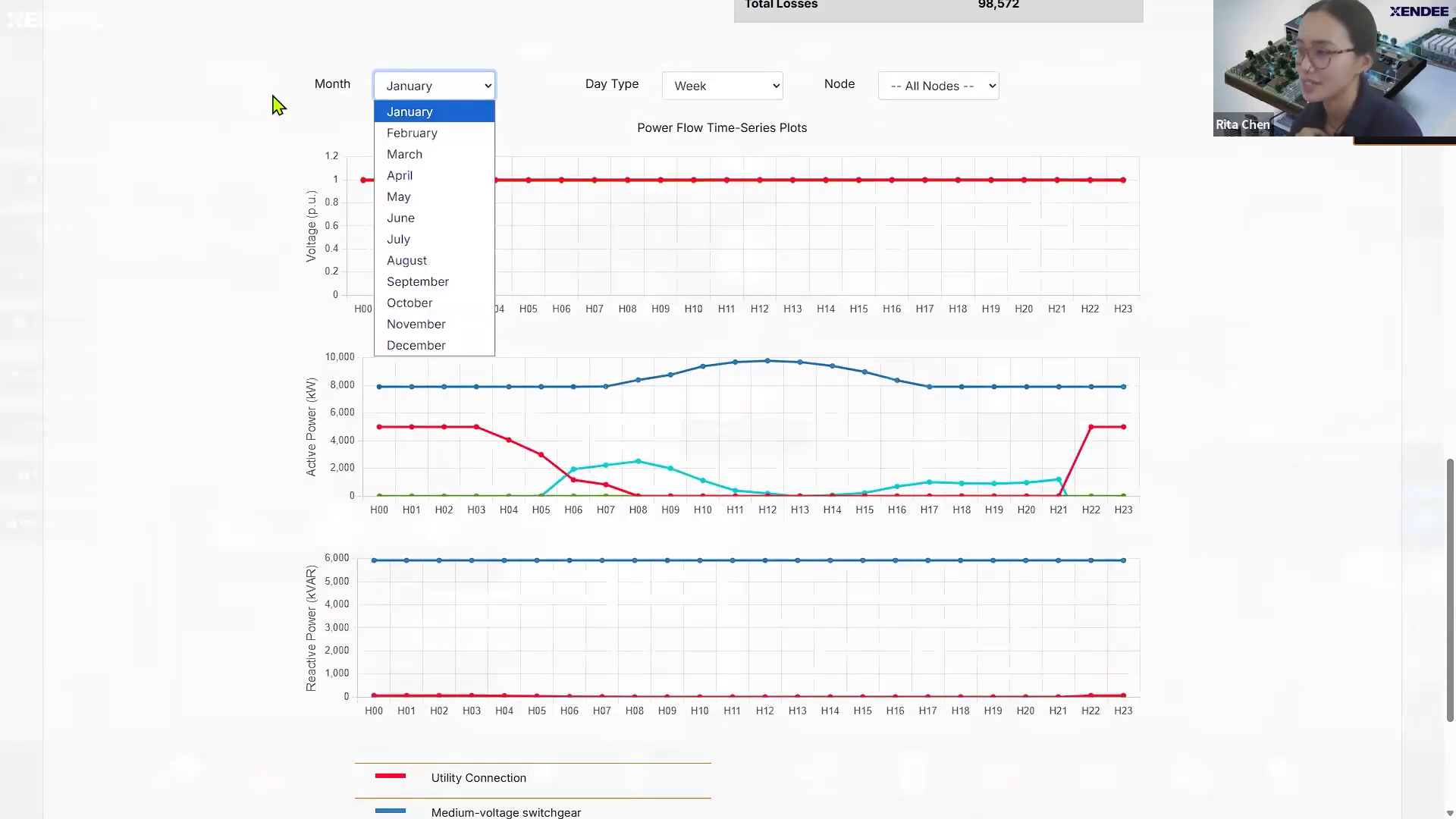
{"action": "left_click", "coordinate": [740, 91]}
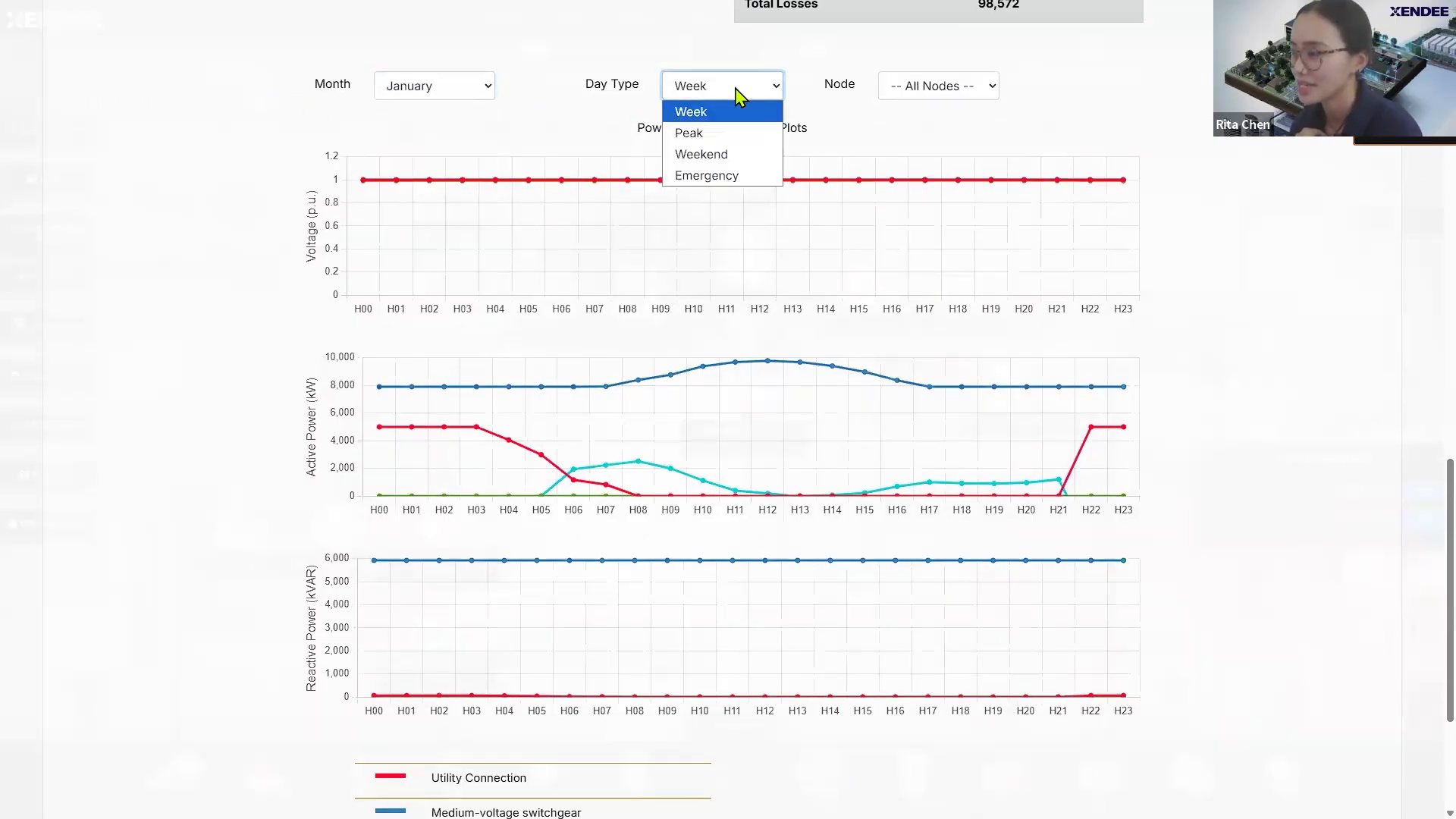
{"action": "left_click", "coordinate": [955, 96]}
{"action": "left_click", "coordinate": [953, 97]}
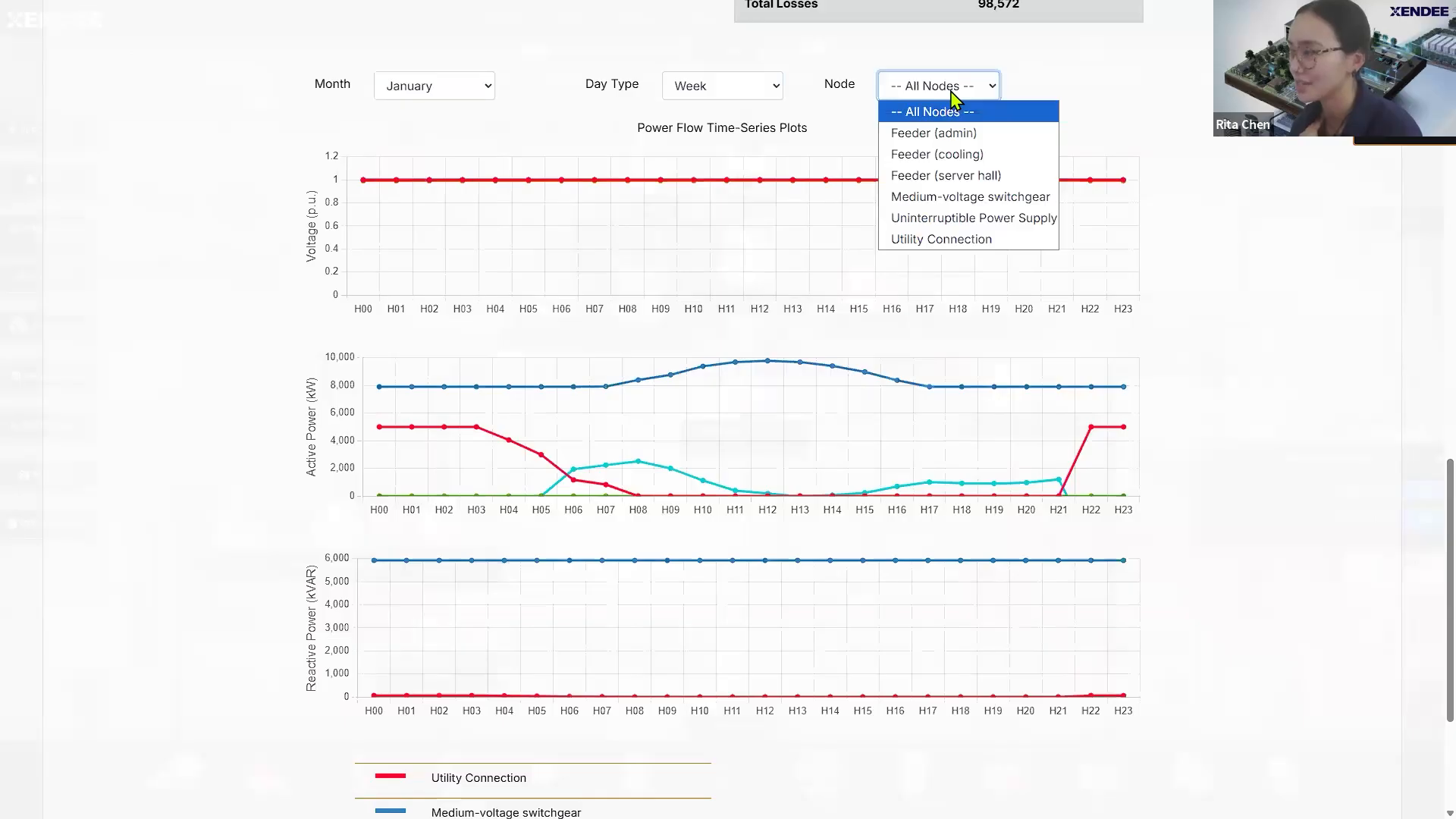
{"action": "left_click", "coordinate": [1292, 279]}
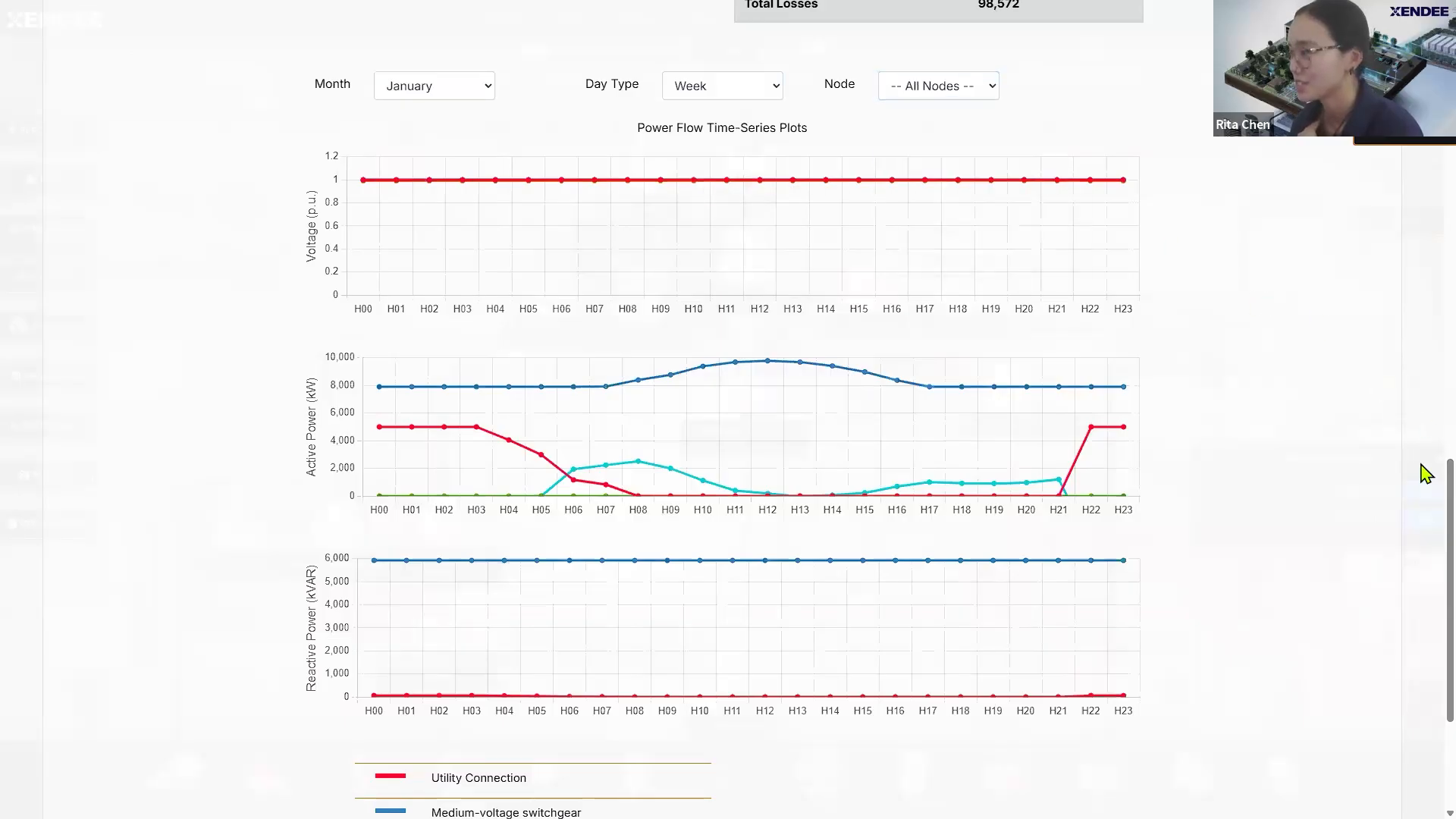
Step: Examine the January week-day voltage, active power and reactive power plots for all nodes, including the node legend
{"action": "left_click_drag", "start_coordinate": [1449, 482], "coordinate": [1427, 507]}
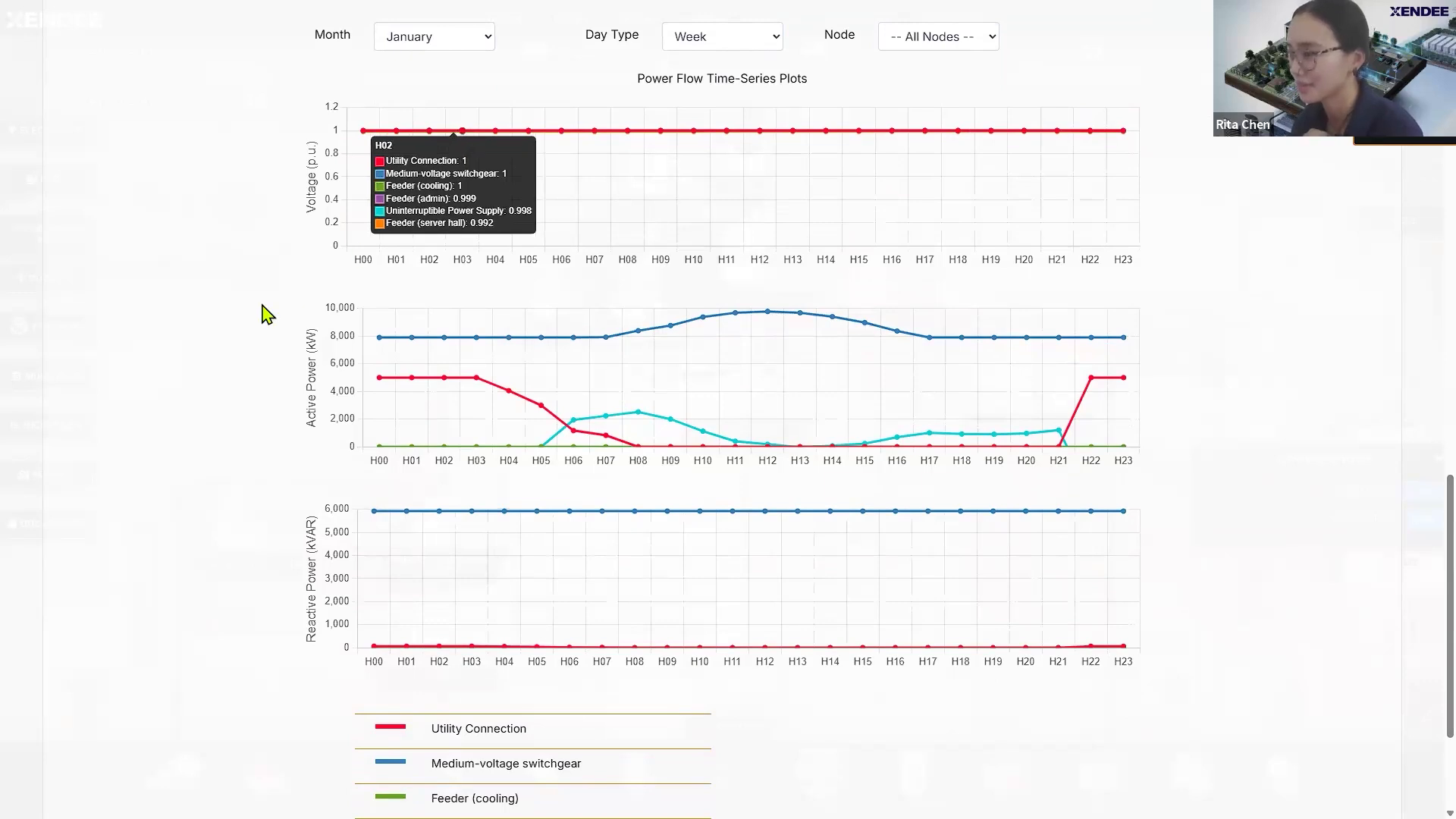
{"action": "mouse_move", "coordinate": [509, 317]}
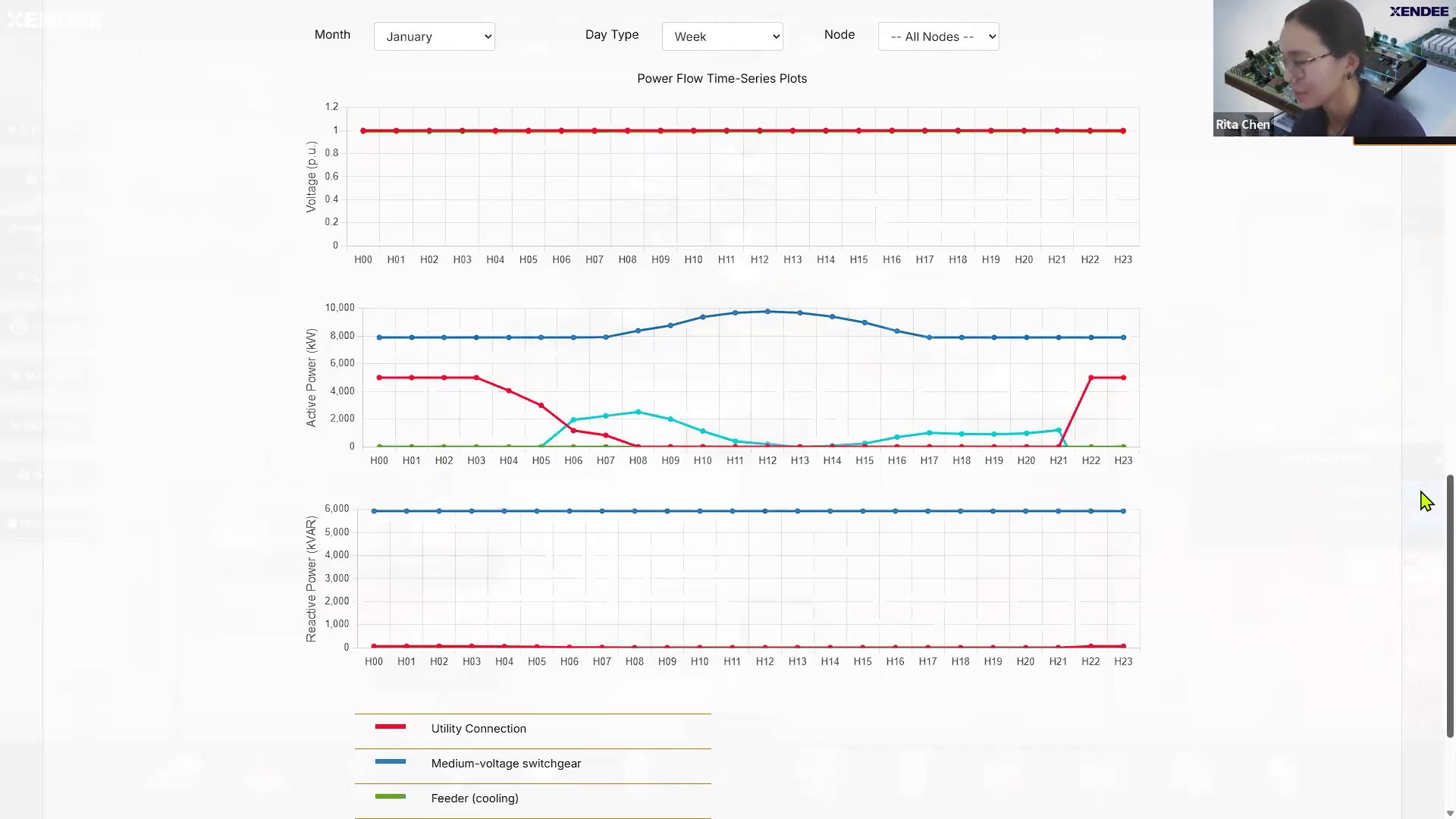
{"action": "scroll", "coordinate": [1425, 546], "scroll_direction": "down", "scroll_amount": 1}
{"action": "scroll", "coordinate": [1425, 565], "scroll_direction": "down", "scroll_amount": 1}
{"action": "mouse_move", "coordinate": [670, 394]}
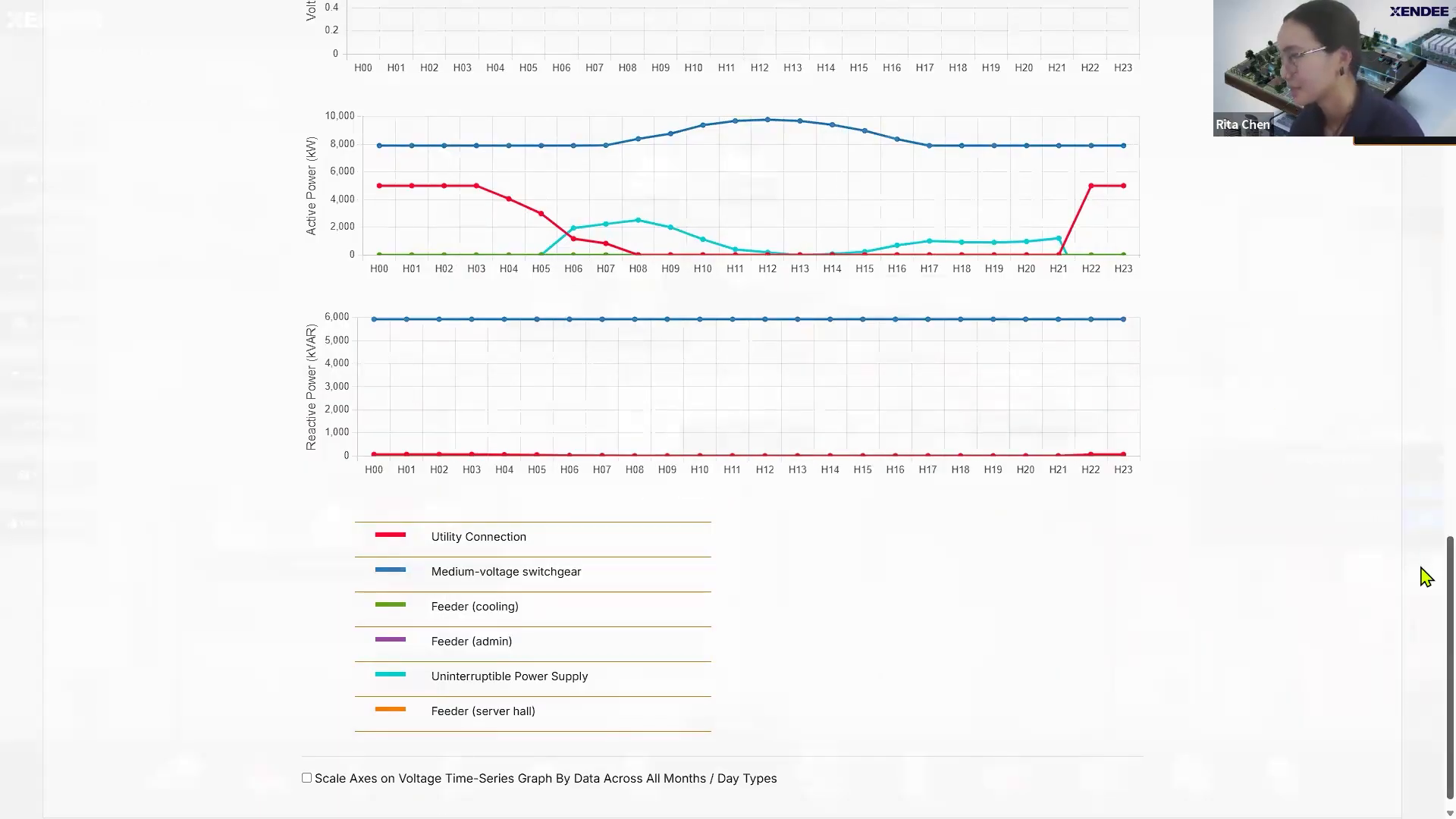
Step: Filter the power flow plots to the Medium-voltage switchgear node and inspect its active and reactive power curves
{"action": "scroll", "coordinate": [1424, 425], "scroll_direction": "up", "scroll_amount": 5}
{"action": "scroll", "coordinate": [1424, 475], "scroll_direction": "down", "scroll_amount": 1}
{"action": "left_click", "coordinate": [963, 159]}
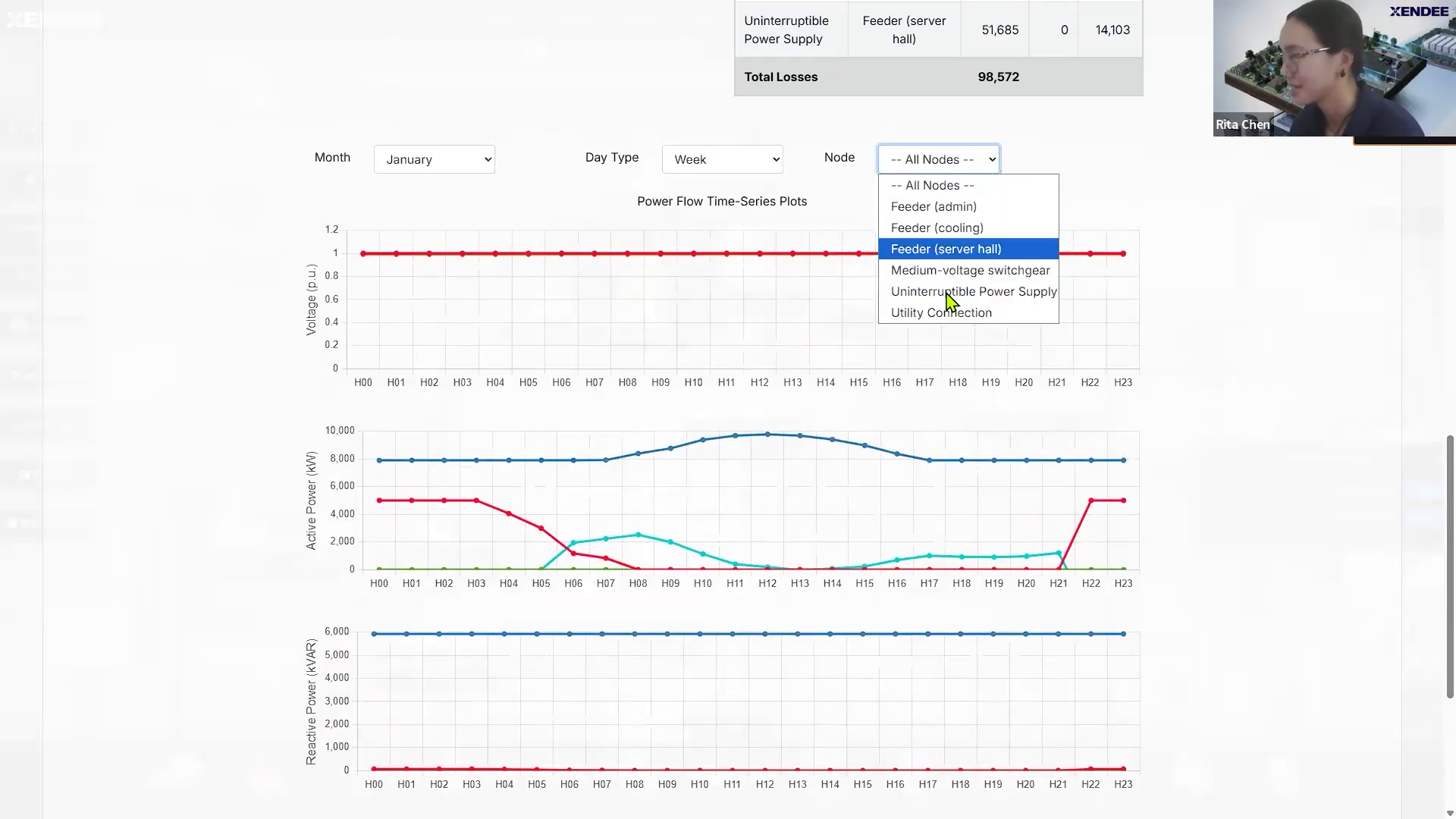
{"action": "left_click", "coordinate": [933, 272]}
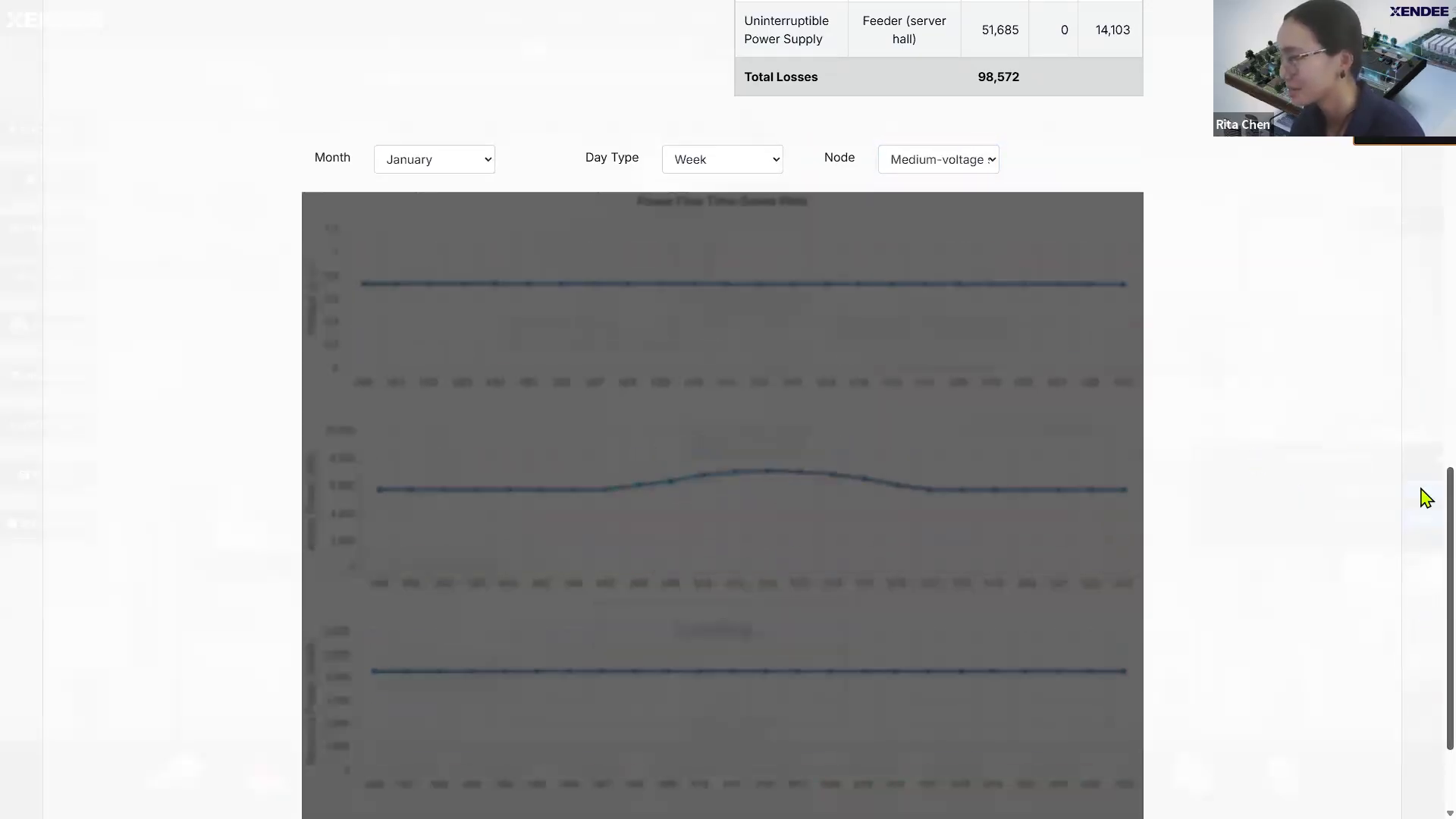
{"action": "scroll", "coordinate": [1425, 523], "scroll_direction": "down", "scroll_amount": 1}
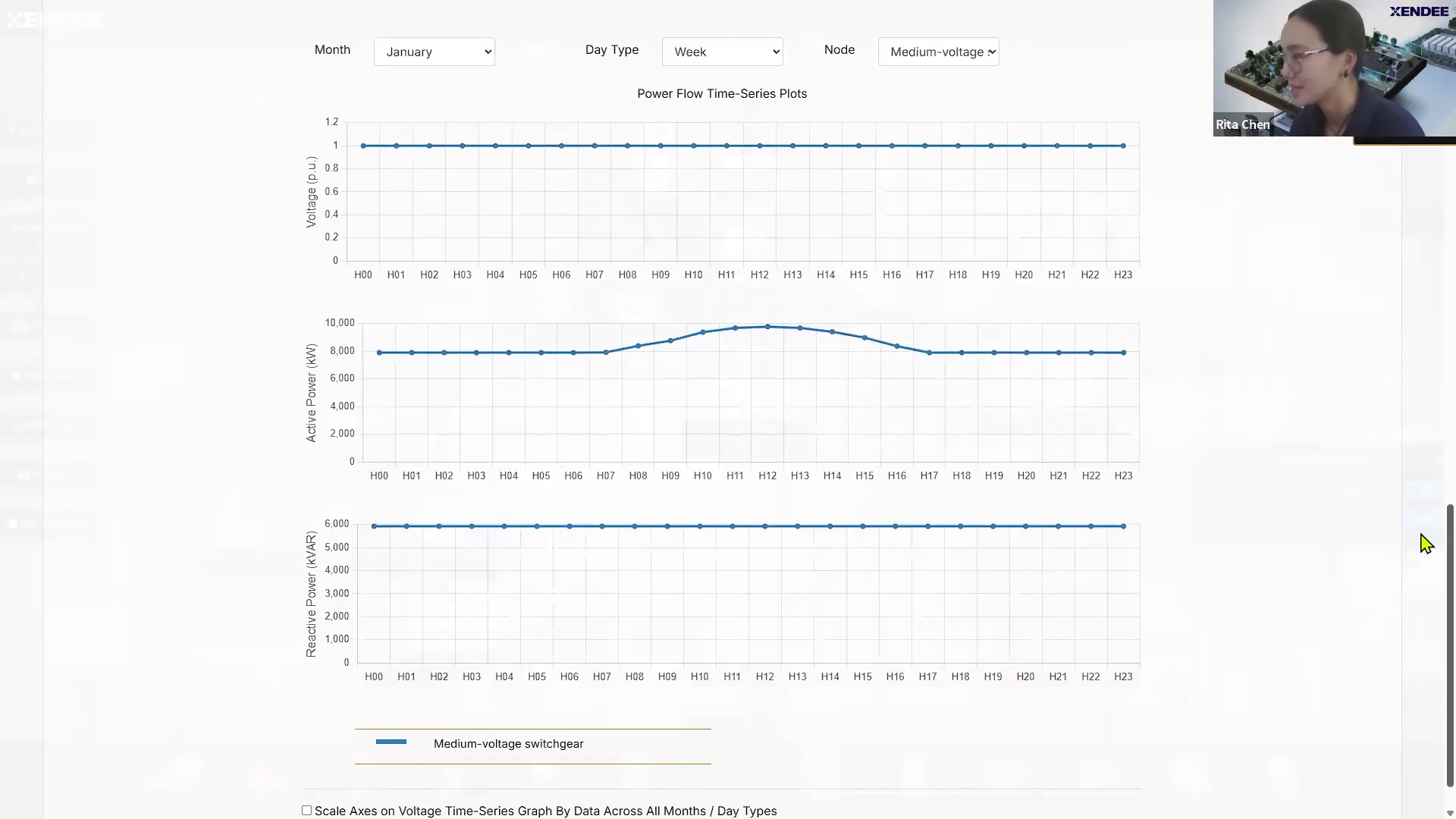
{"action": "mouse_move", "coordinate": [560, 186]}
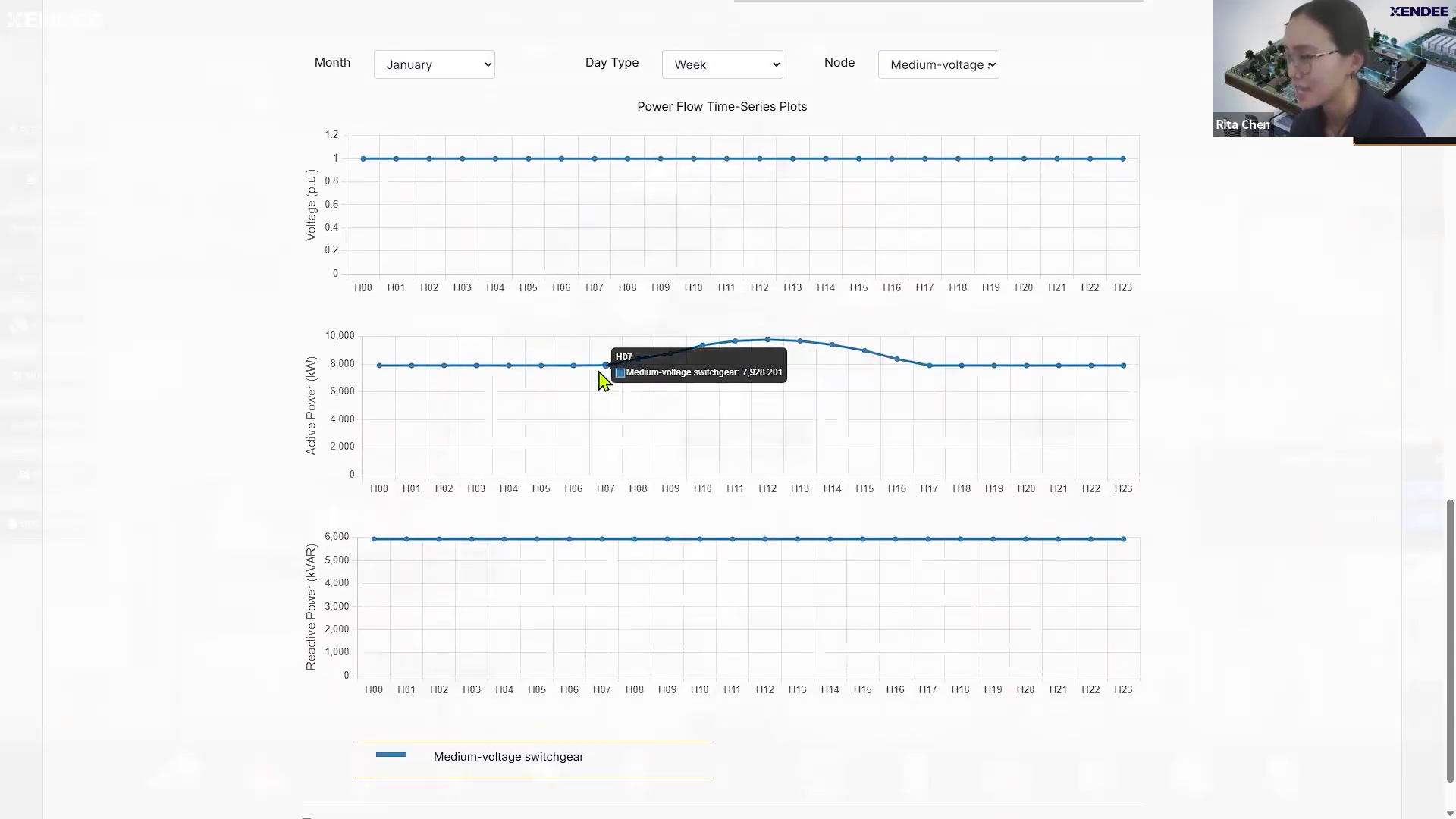
{"action": "mouse_move", "coordinate": [630, 375]}
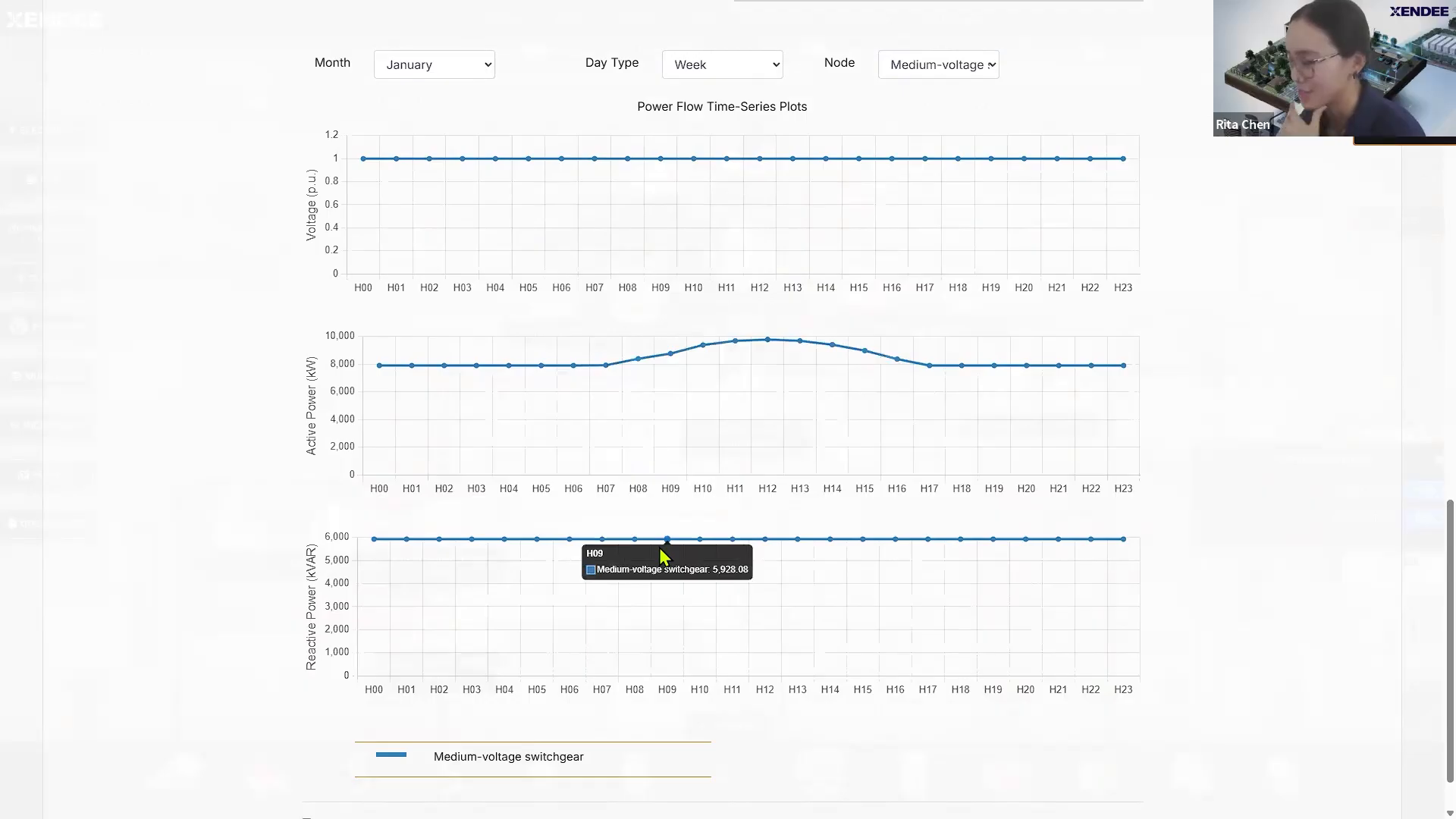
{"action": "scroll", "coordinate": [1424, 516], "scroll_direction": "down", "scroll_amount": 1}
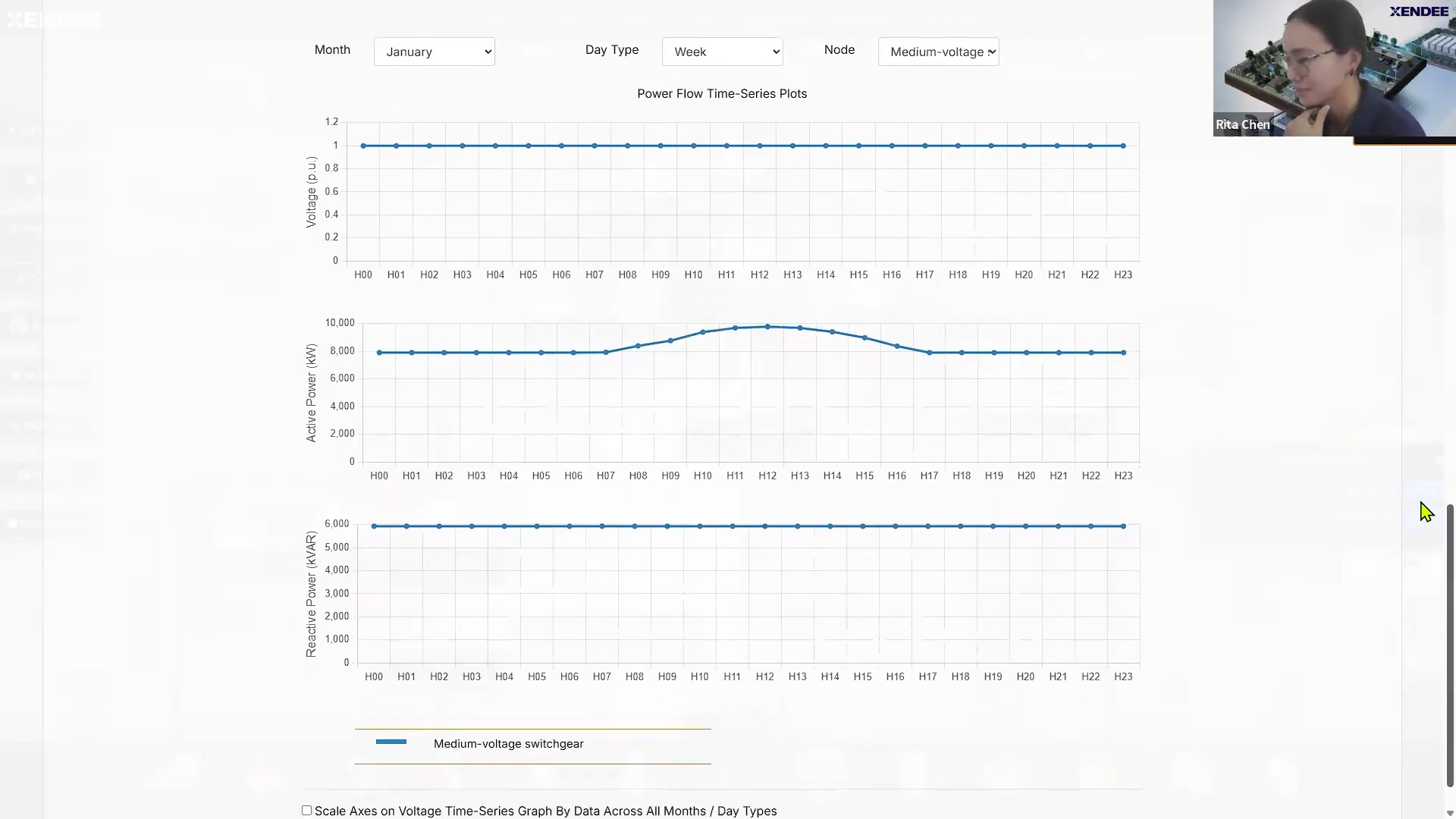
Step: Open the Operation Summary and review battery operations, generator operation, onsite generation, monthly emissions, capacity factors and storage cycling
{"action": "scroll", "coordinate": [1425, 512], "scroll_direction": "up", "scroll_amount": 1}
{"action": "scroll", "coordinate": [1424, 524], "scroll_direction": "up", "scroll_amount": 8}
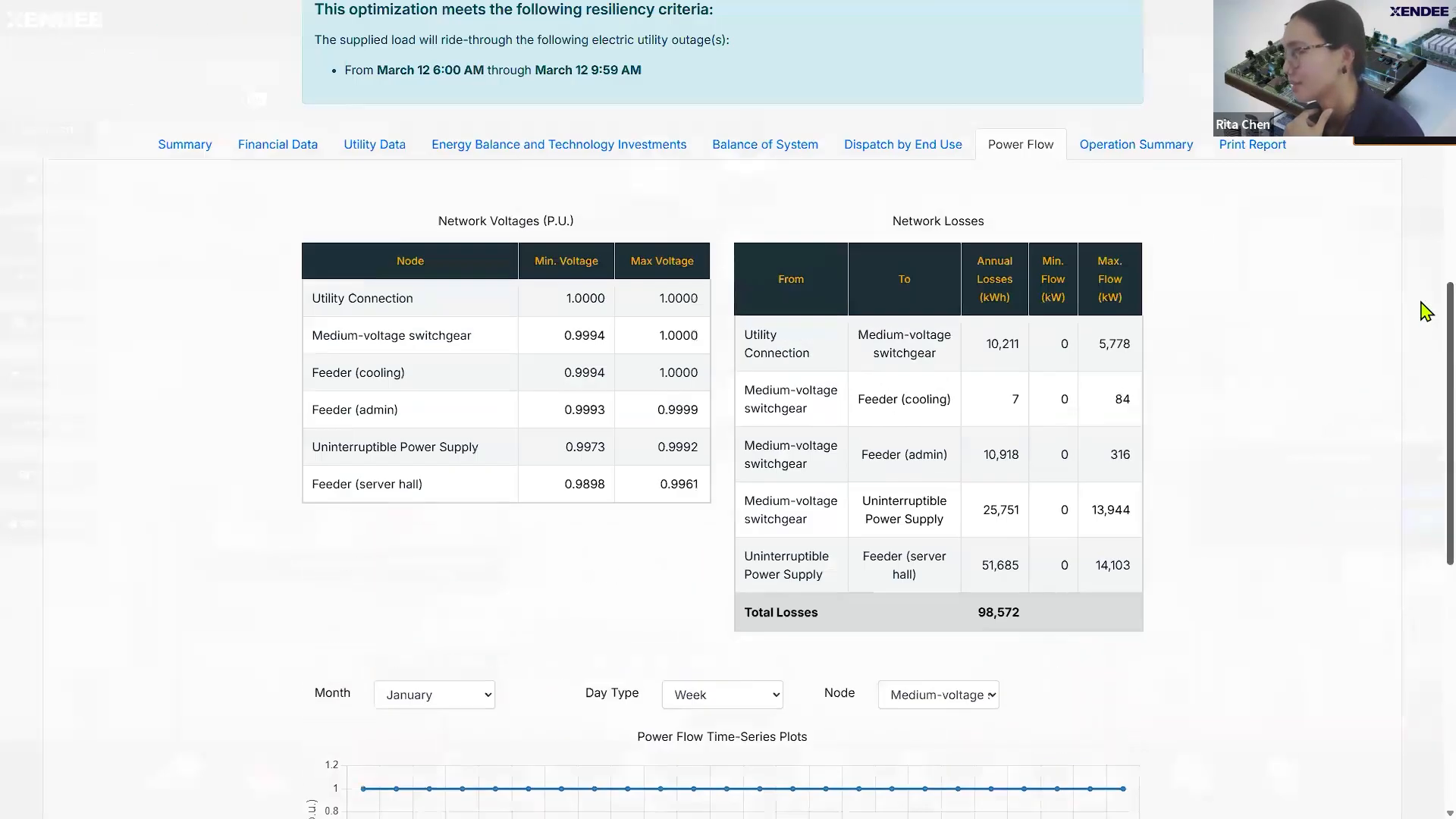
{"action": "scroll", "coordinate": [1410, 303], "scroll_direction": "down", "scroll_amount": 1}
{"action": "left_click", "coordinate": [1138, 125]}
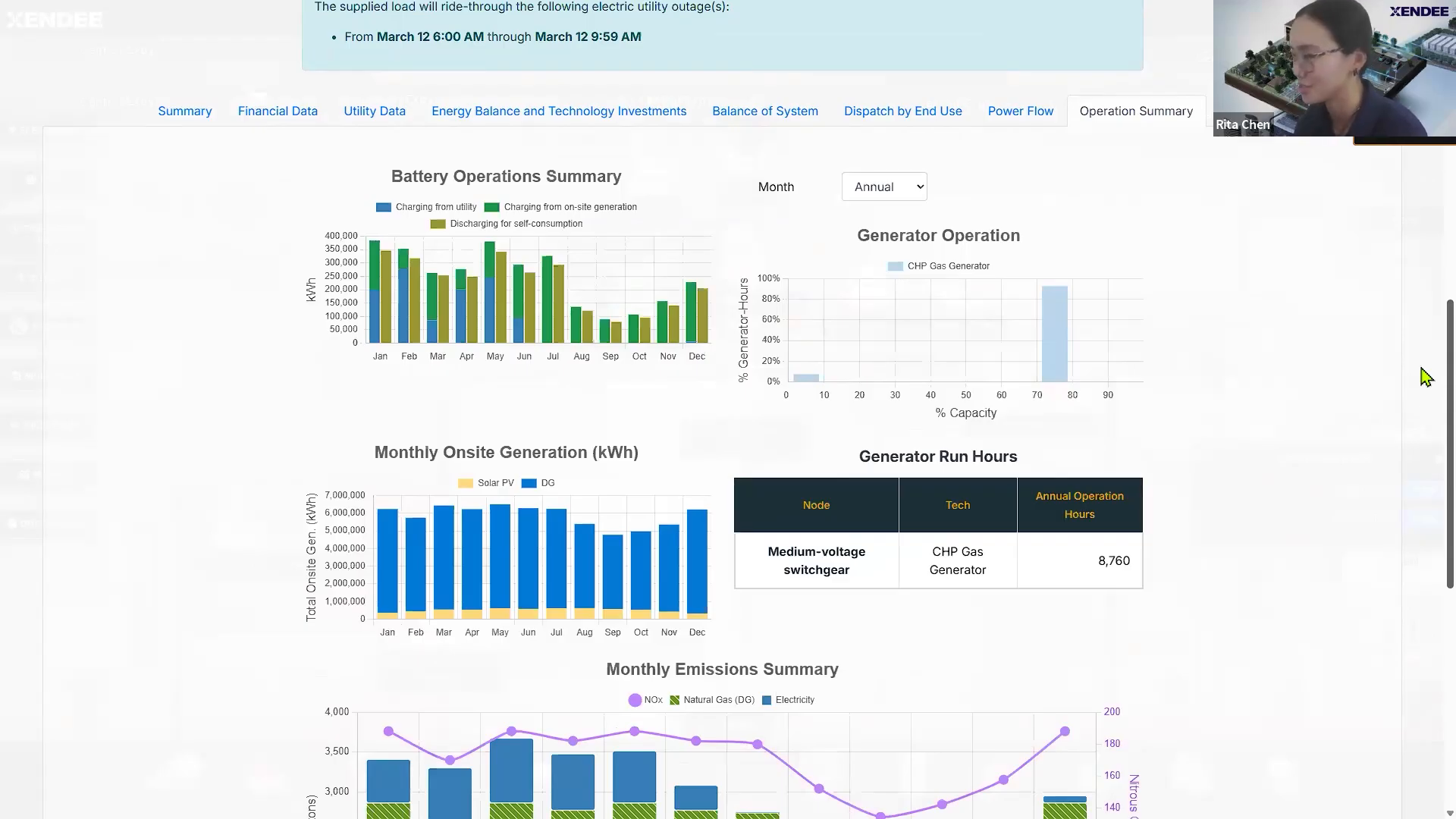
{"action": "scroll", "coordinate": [1426, 379], "scroll_direction": "down", "scroll_amount": 3}
{"action": "scroll", "coordinate": [1423, 482], "scroll_direction": "down", "scroll_amount": 2}
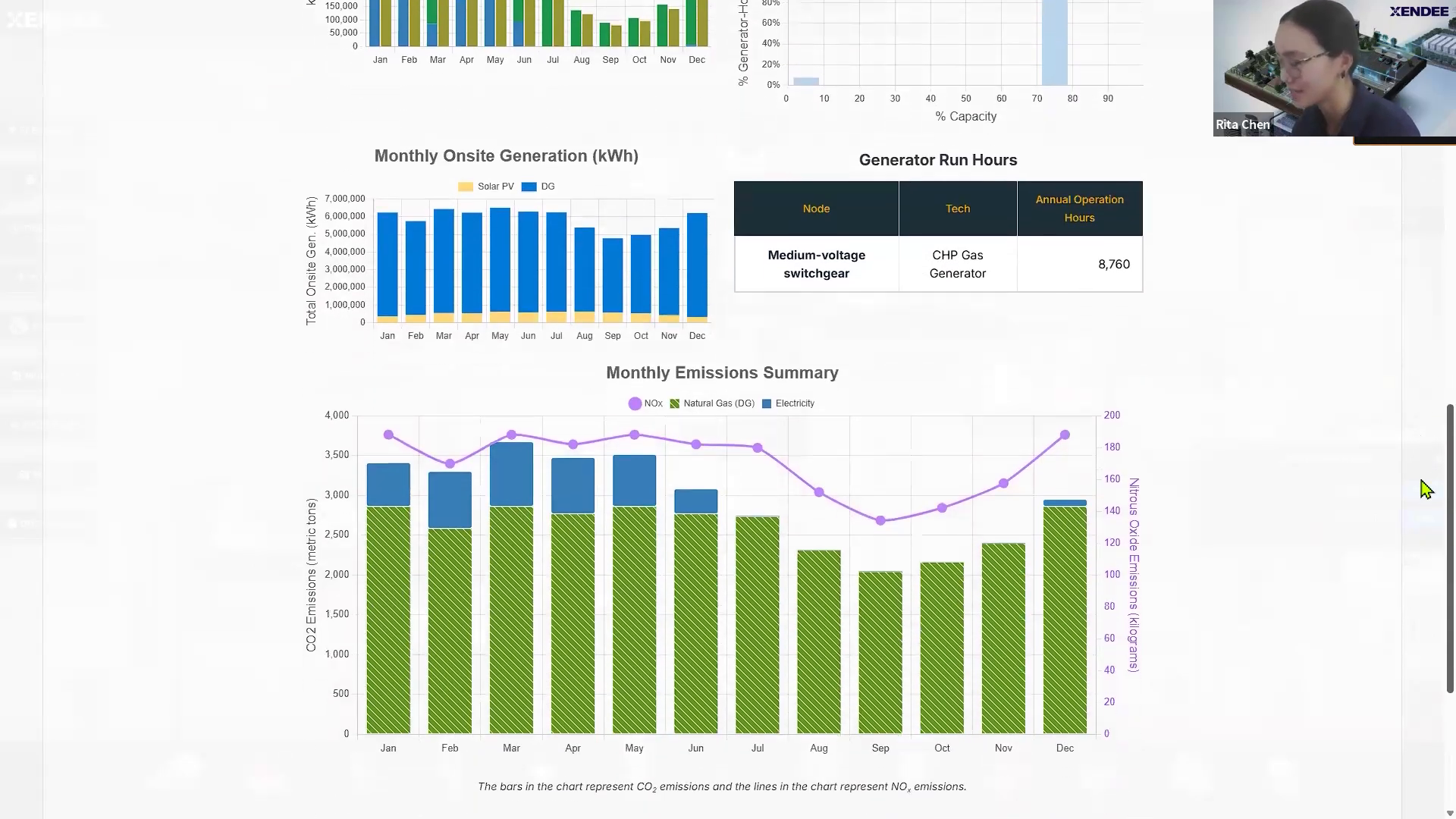
{"action": "scroll", "coordinate": [1424, 531], "scroll_direction": "down", "scroll_amount": 1}
{"action": "scroll", "coordinate": [1426, 565], "scroll_direction": "down", "scroll_amount": 2}
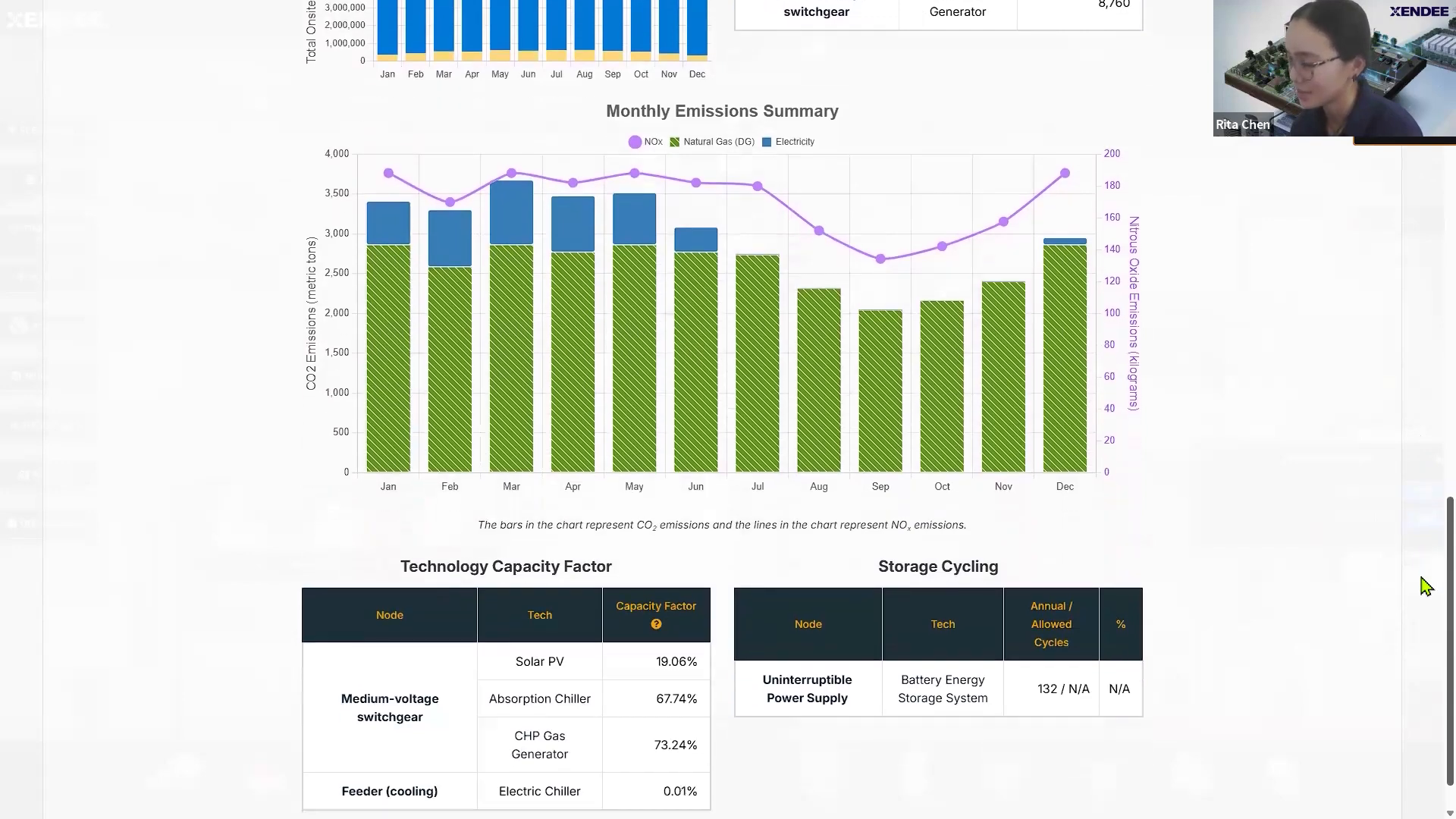
Step: Open the Print Report section, enable Report Customization Mode to view its section checkboxes, and exit the mode
{"action": "scroll", "coordinate": [1424, 530], "scroll_direction": "up", "scroll_amount": 8}
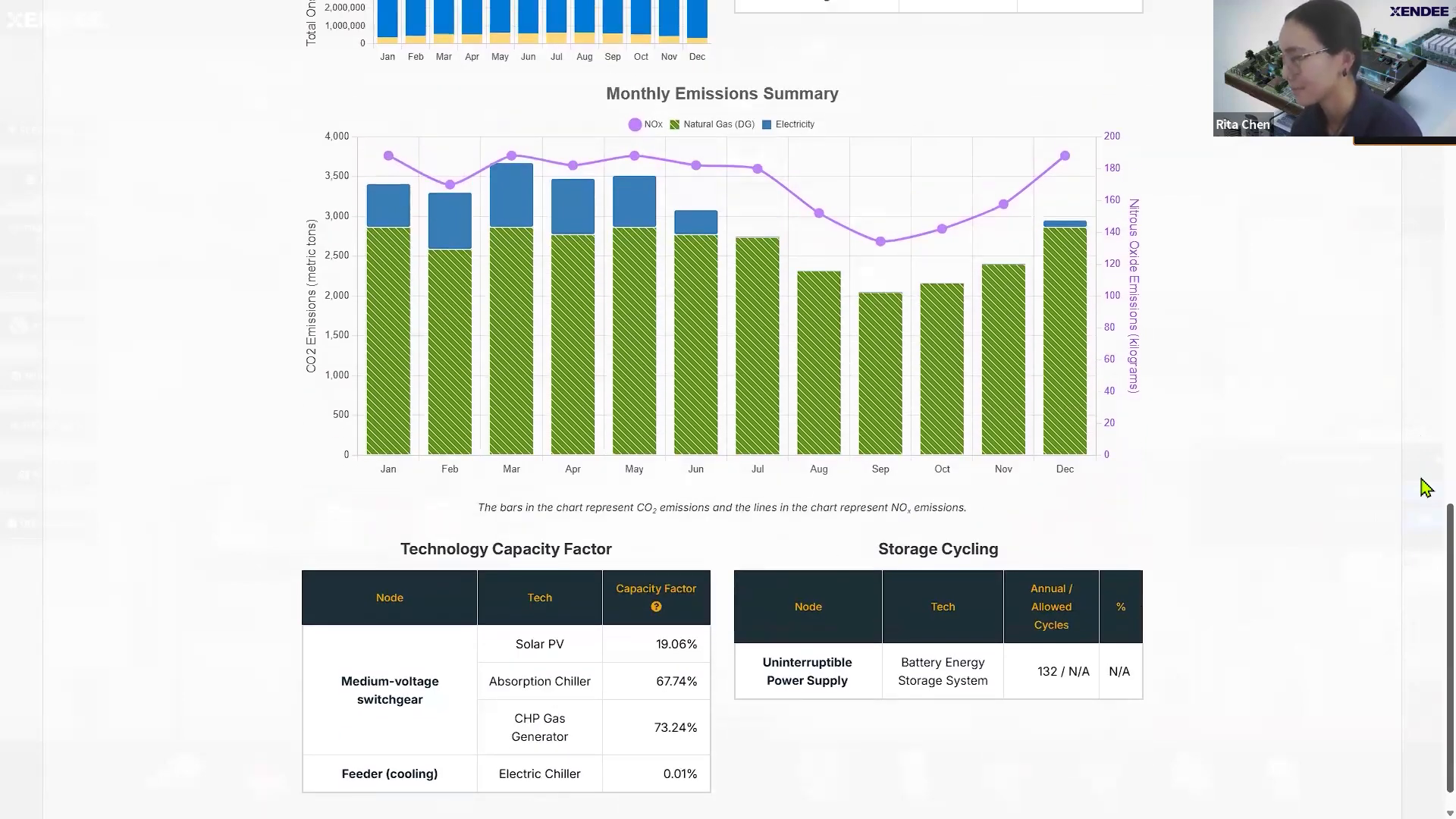
{"action": "left_click", "coordinate": [1227, 144]}
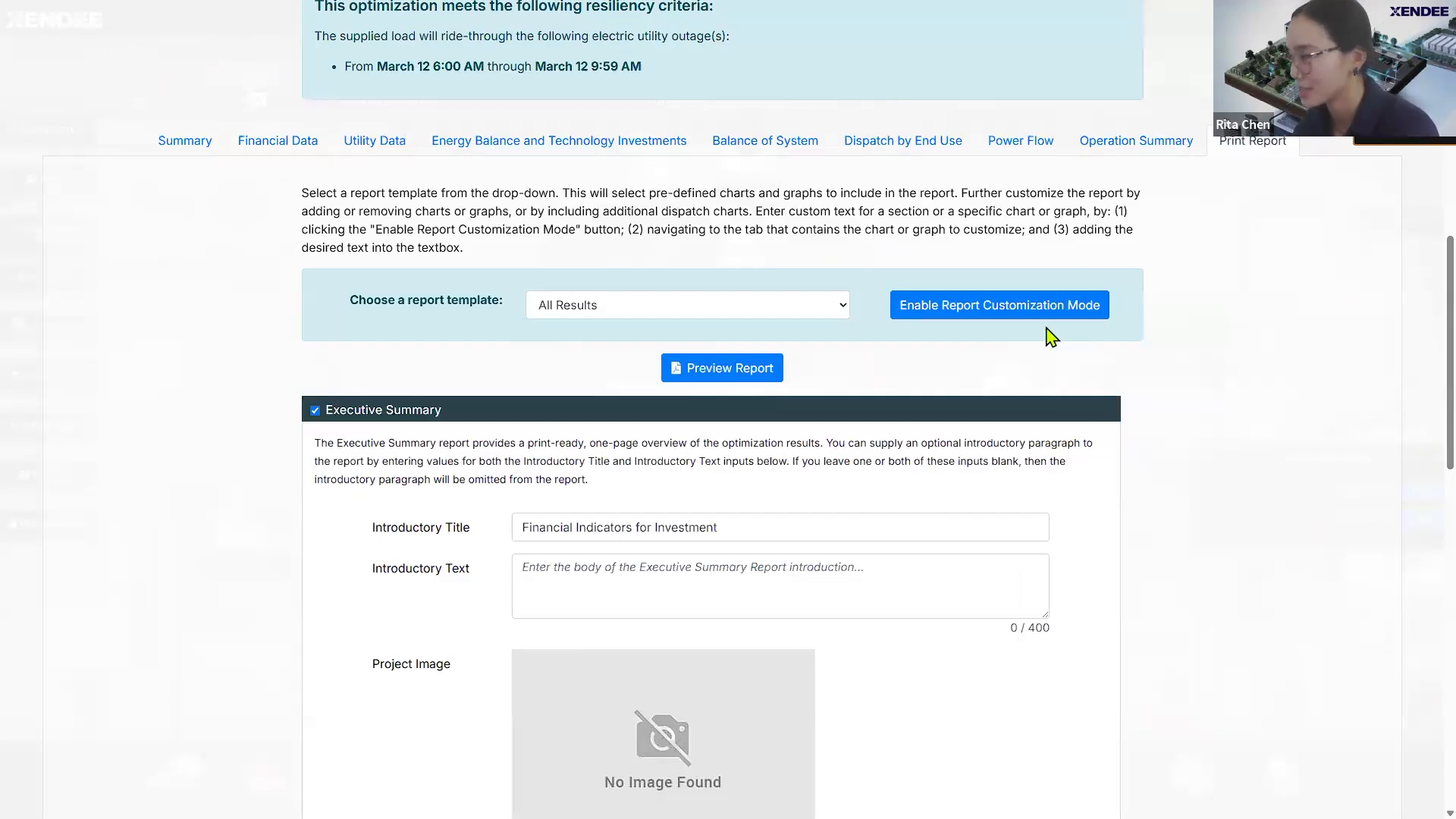
{"action": "left_click", "coordinate": [955, 328]}
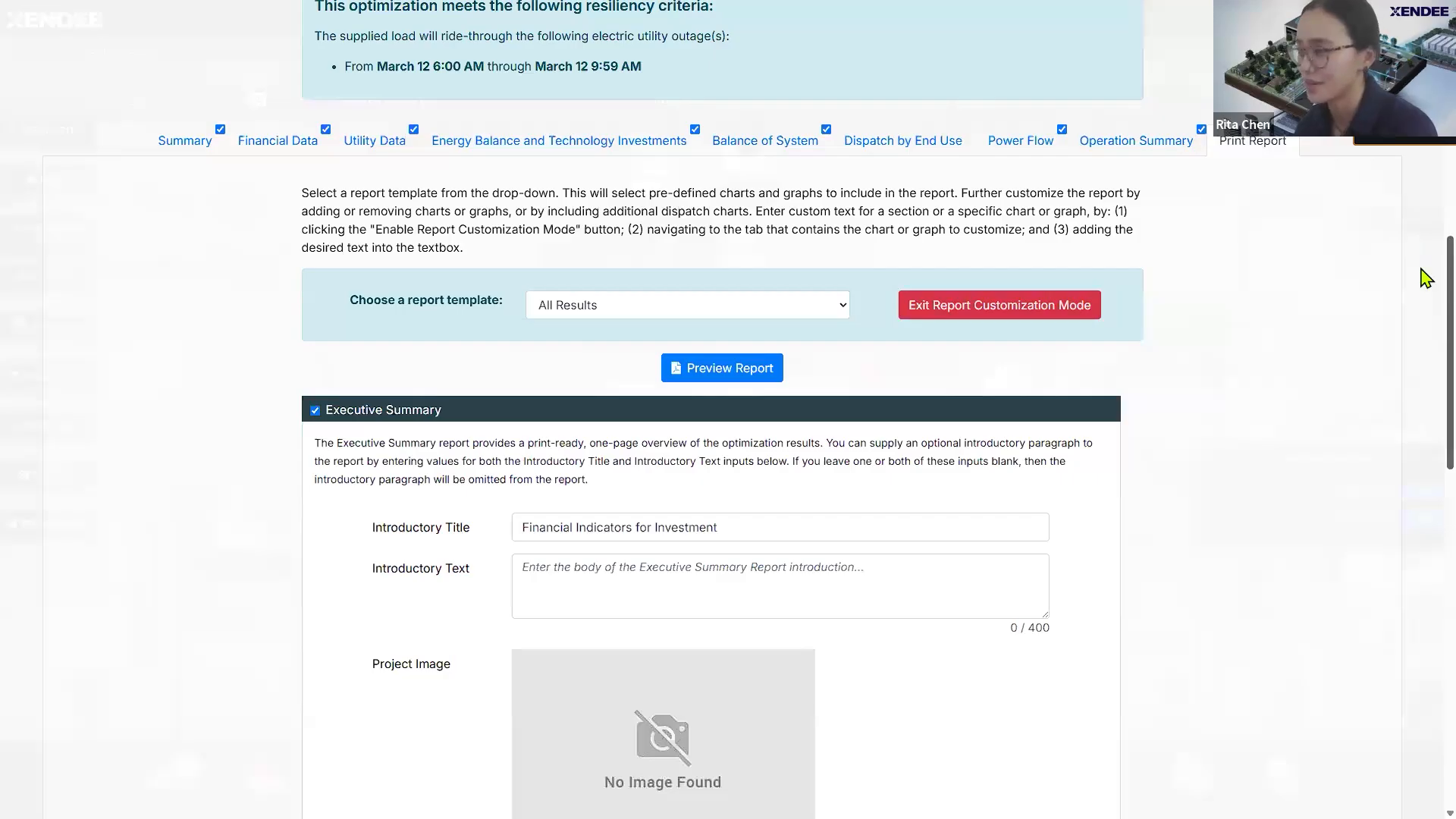
{"action": "left_click", "coordinate": [1092, 308]}
{"action": "scroll", "coordinate": [1426, 206], "scroll_direction": "up", "scroll_amount": 9}
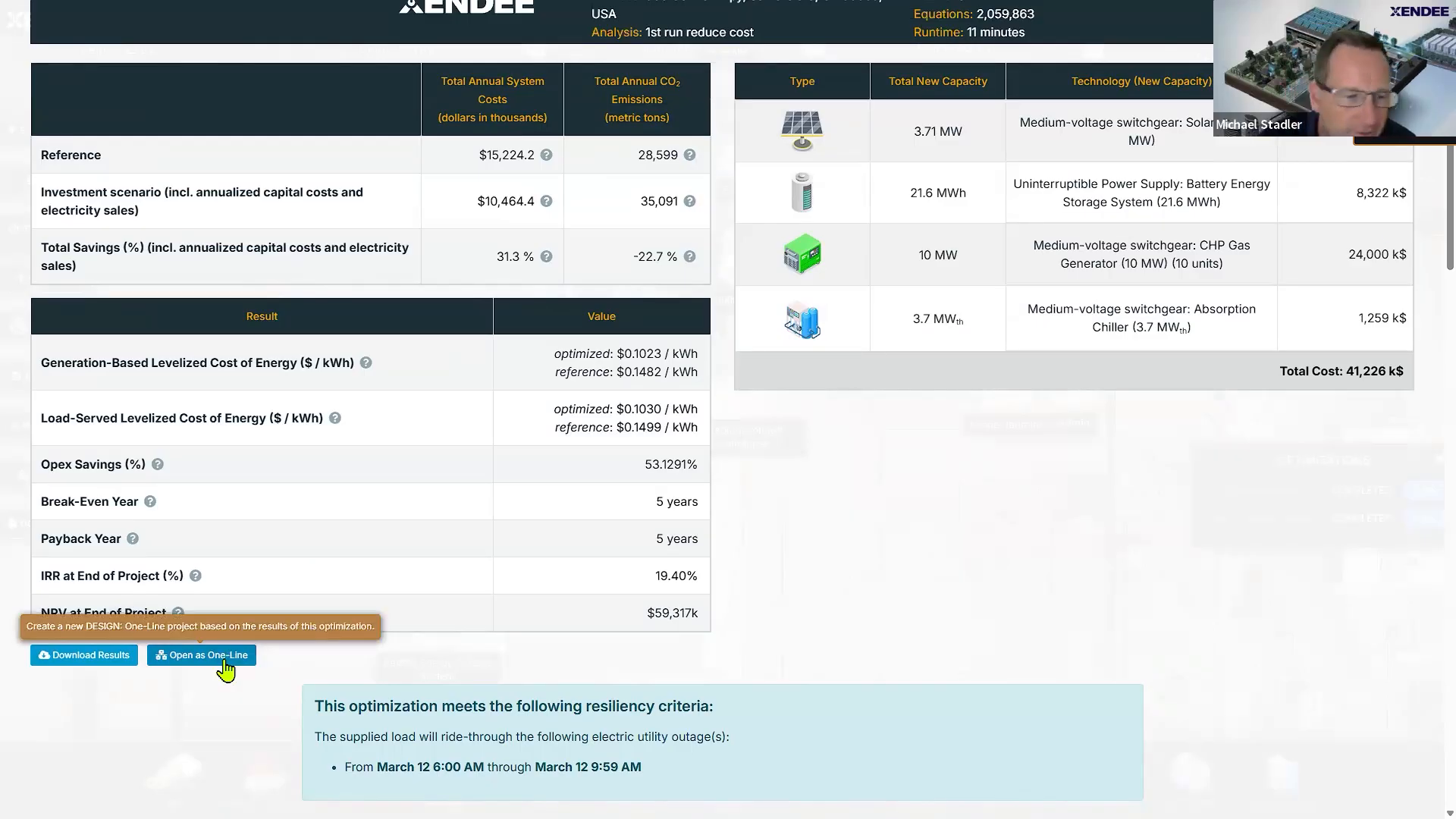
{"action": "scroll", "coordinate": [226, 670], "scroll_direction": "down", "scroll_amount": 2}
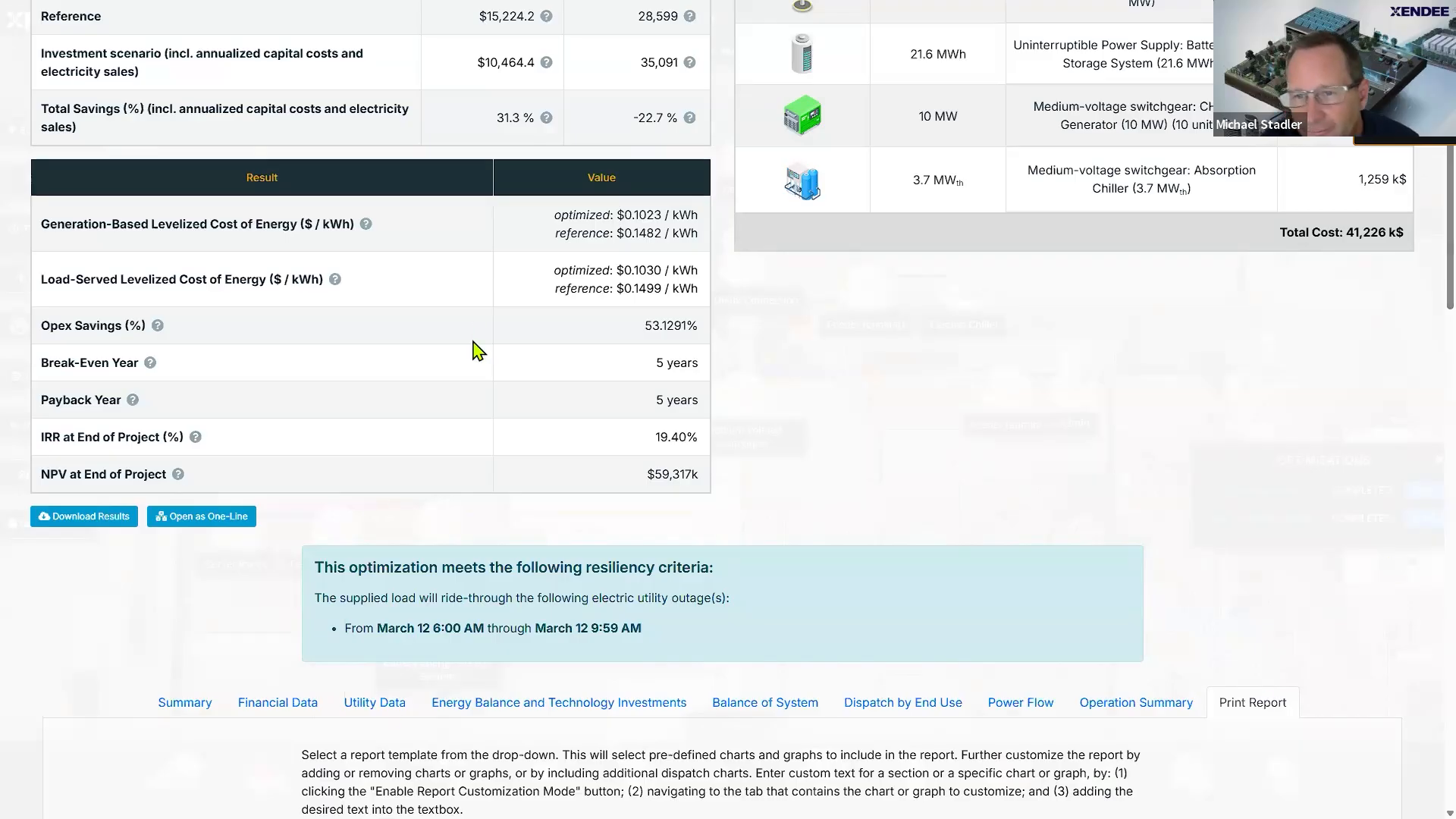
{"action": "left_click", "coordinate": [208, 518]}
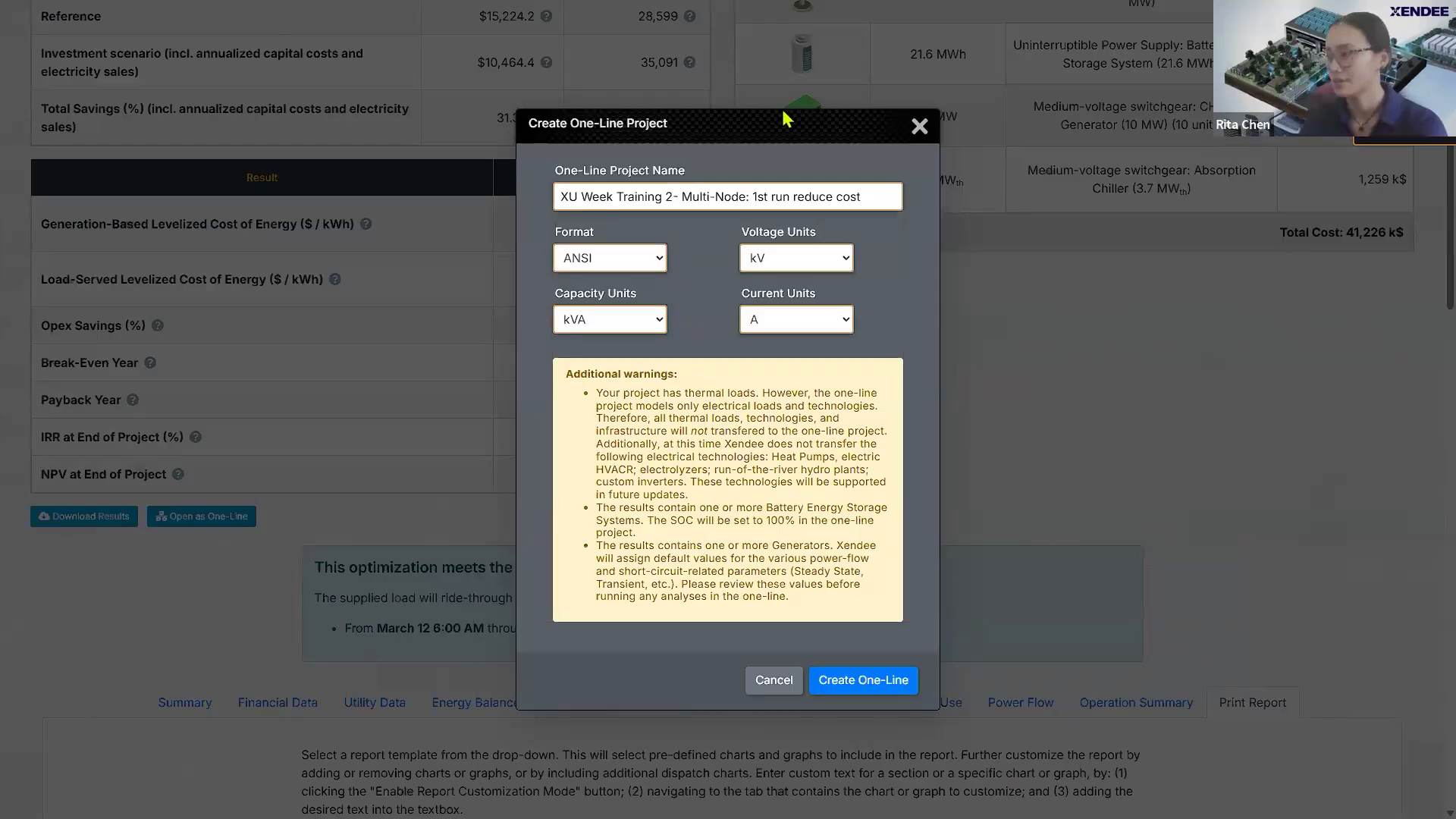
{"action": "left_click", "coordinate": [920, 126]}
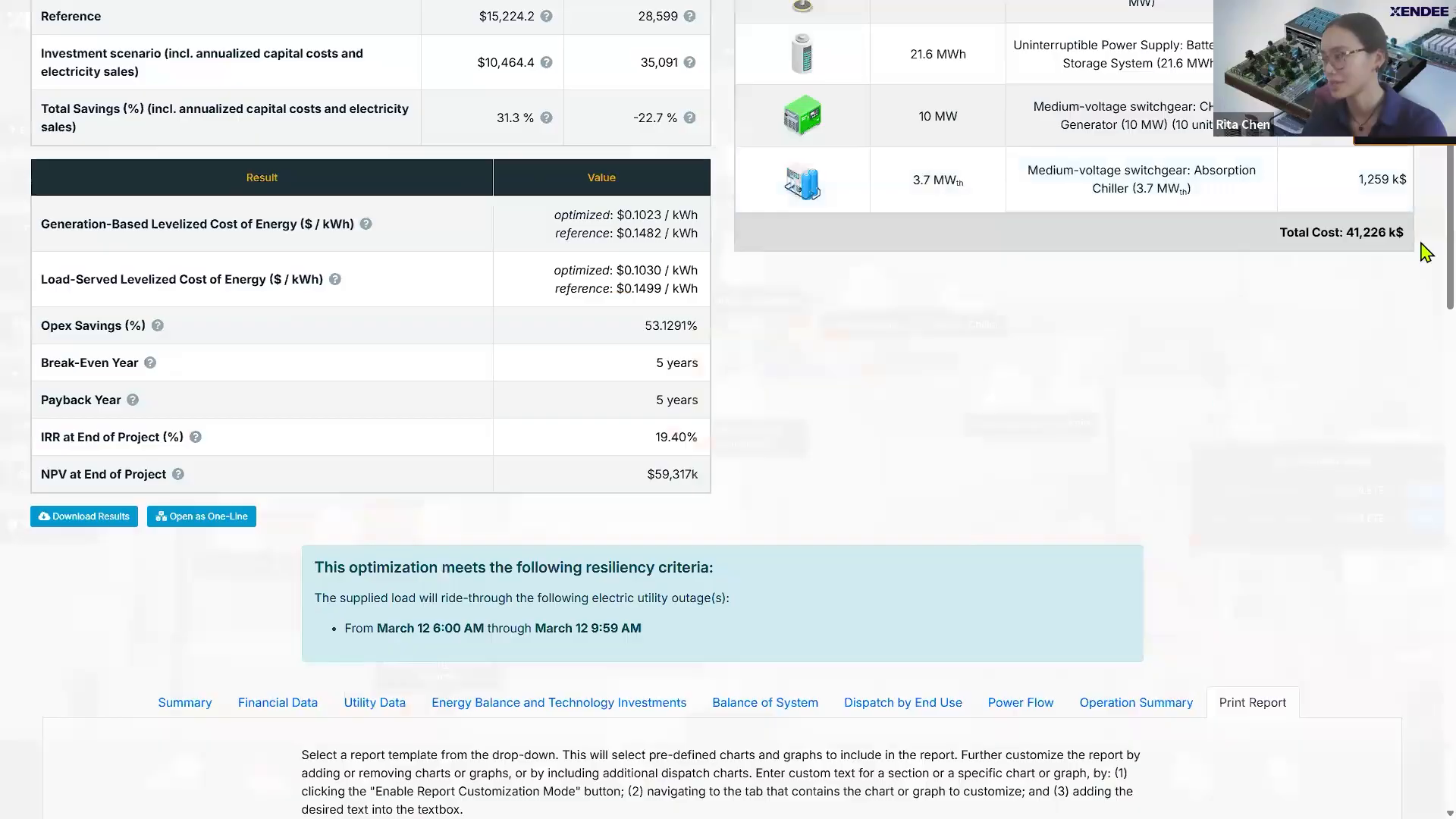
Step: Create a one-line project from the optimization results in ANSI format with kV, kVA and A units
{"action": "scroll", "coordinate": [1425, 273], "scroll_direction": "down", "scroll_amount": 2}
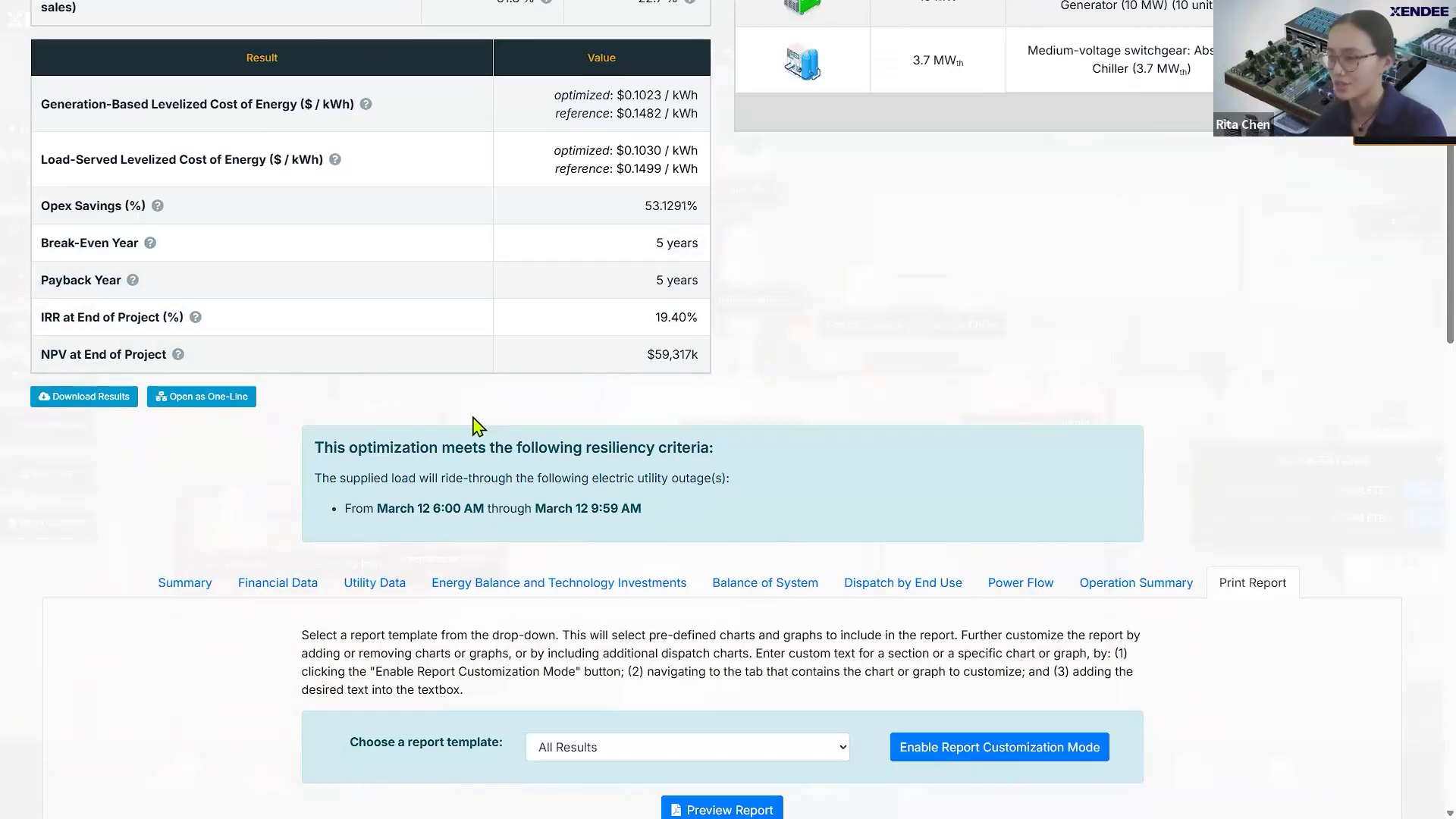
{"action": "left_click", "coordinate": [206, 402]}
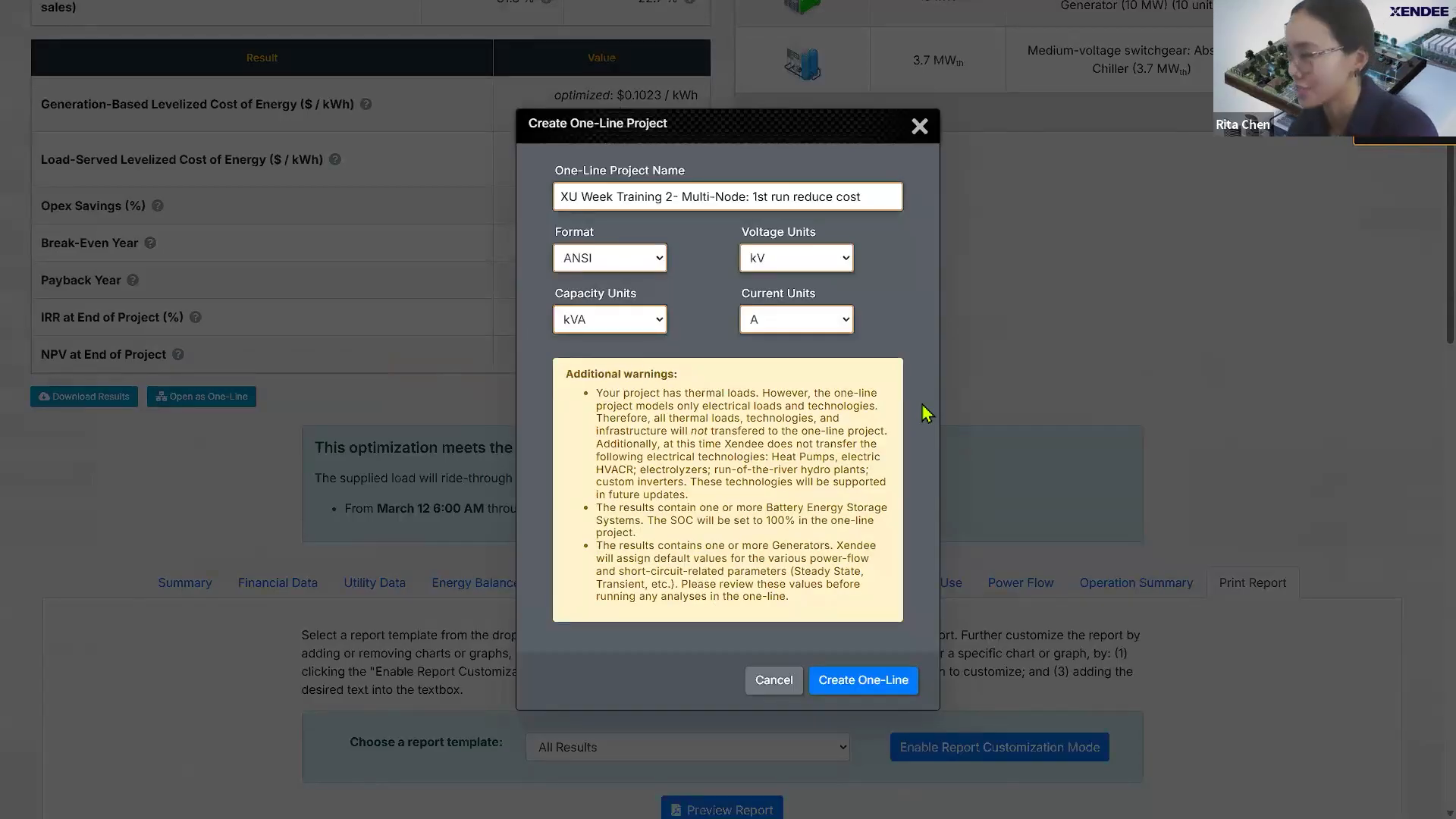
{"action": "left_click", "coordinate": [659, 259]}
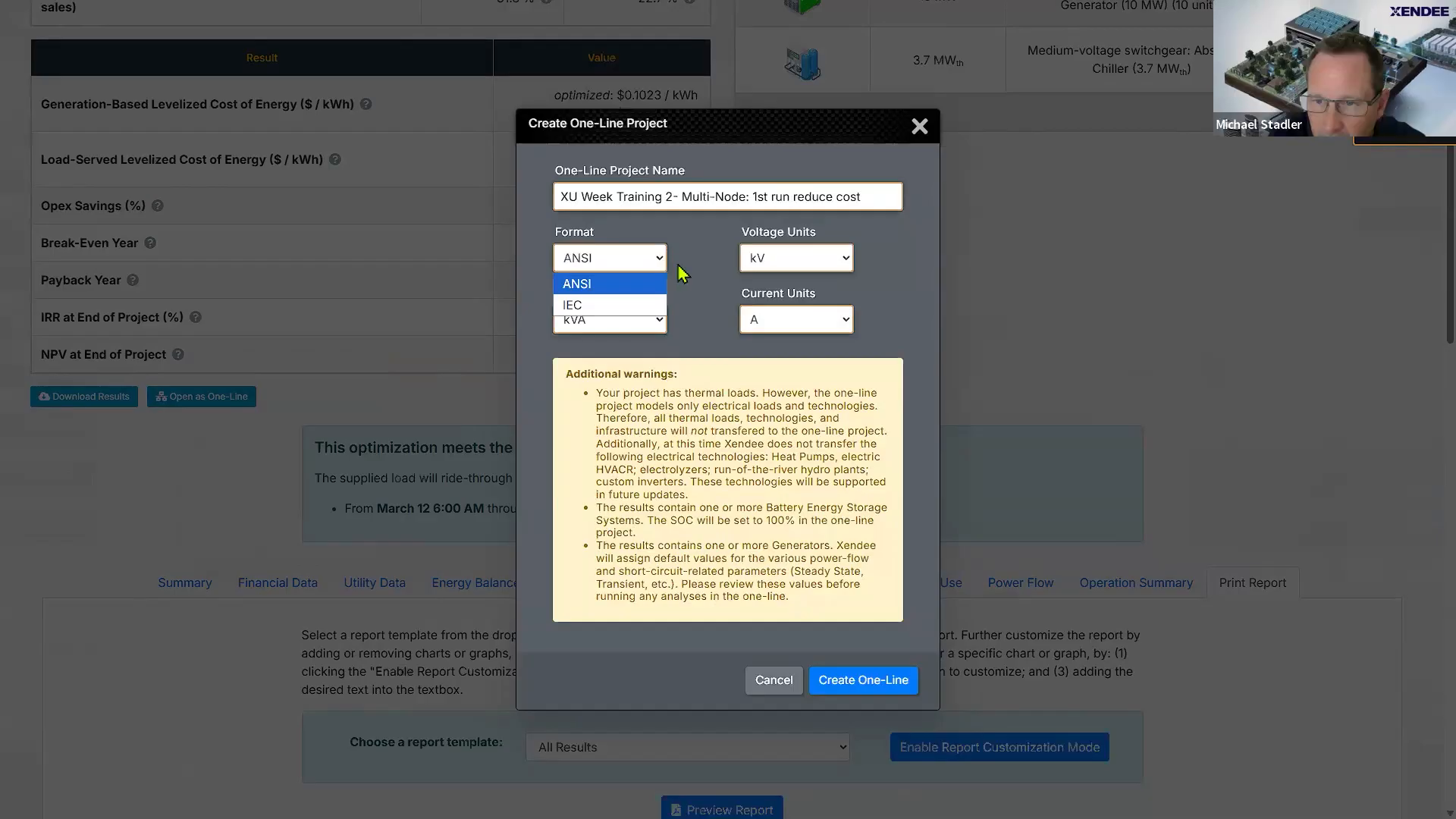
{"action": "left_click", "coordinate": [680, 273]}
{"action": "left_click", "coordinate": [768, 262]}
{"action": "left_click", "coordinate": [696, 308]}
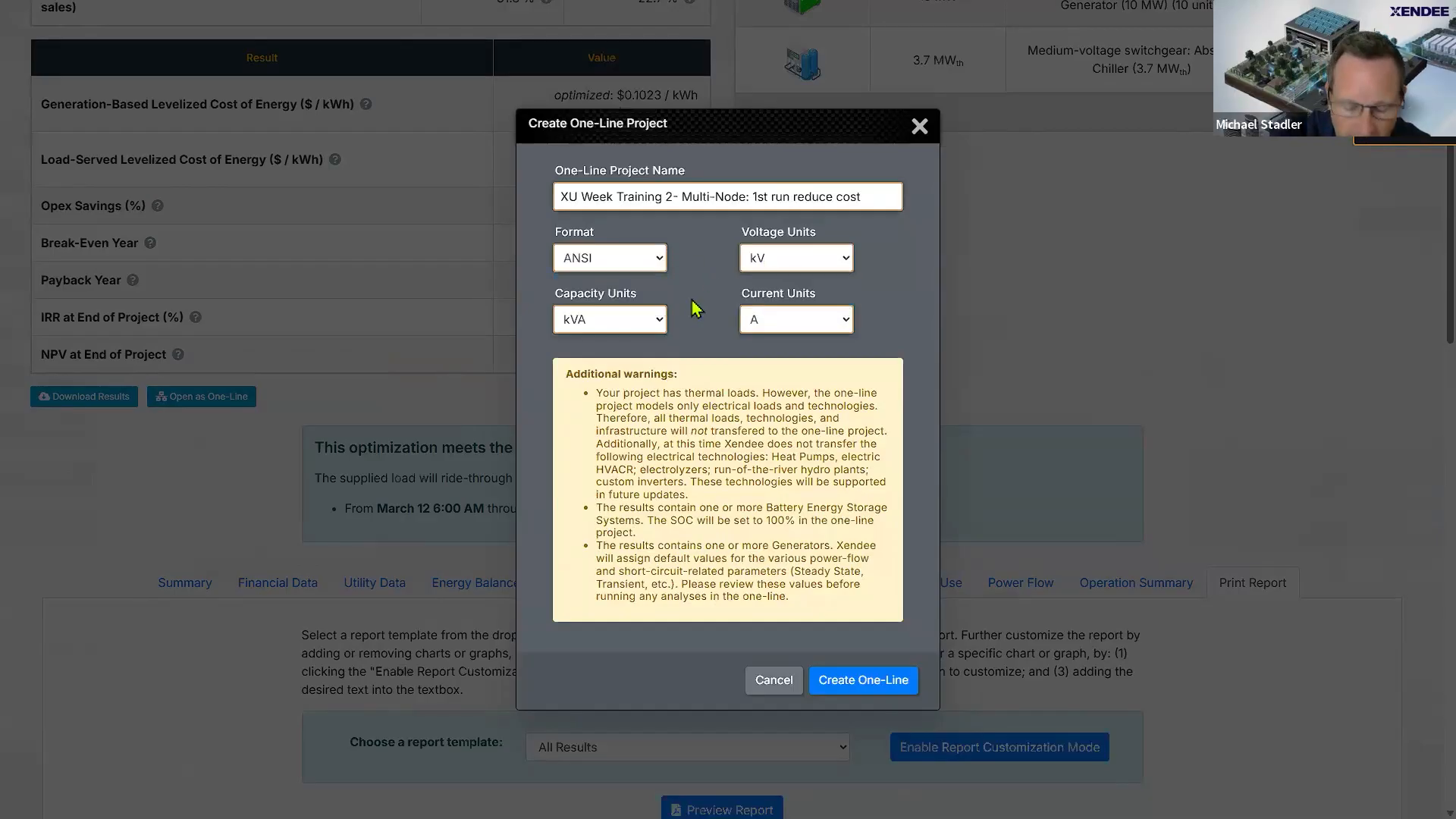
{"action": "left_click", "coordinate": [647, 322]}
{"action": "left_click", "coordinate": [700, 328]}
{"action": "left_click", "coordinate": [778, 327]}
{"action": "left_click", "coordinate": [679, 327]}
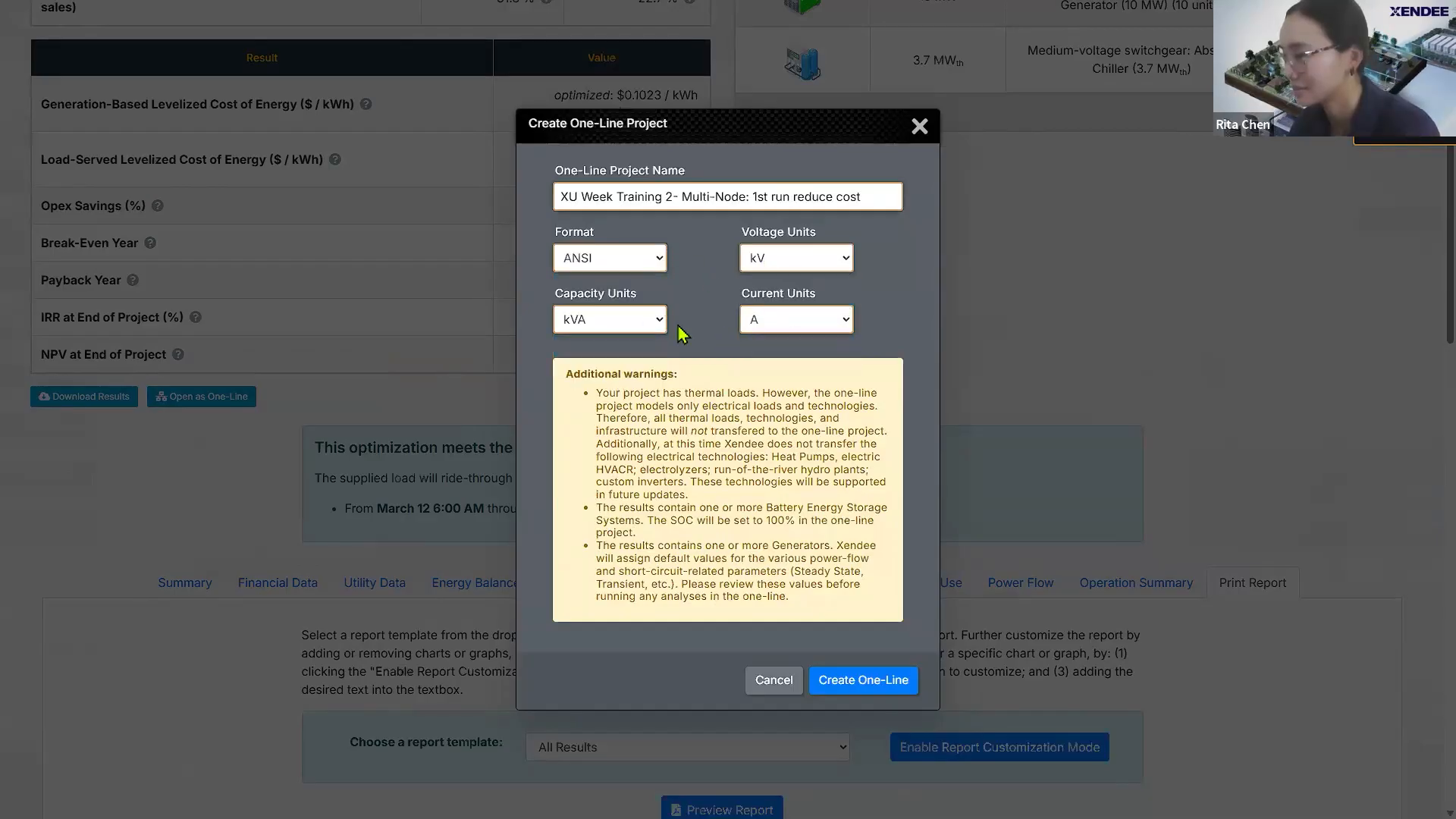
{"action": "left_click", "coordinate": [863, 680]}
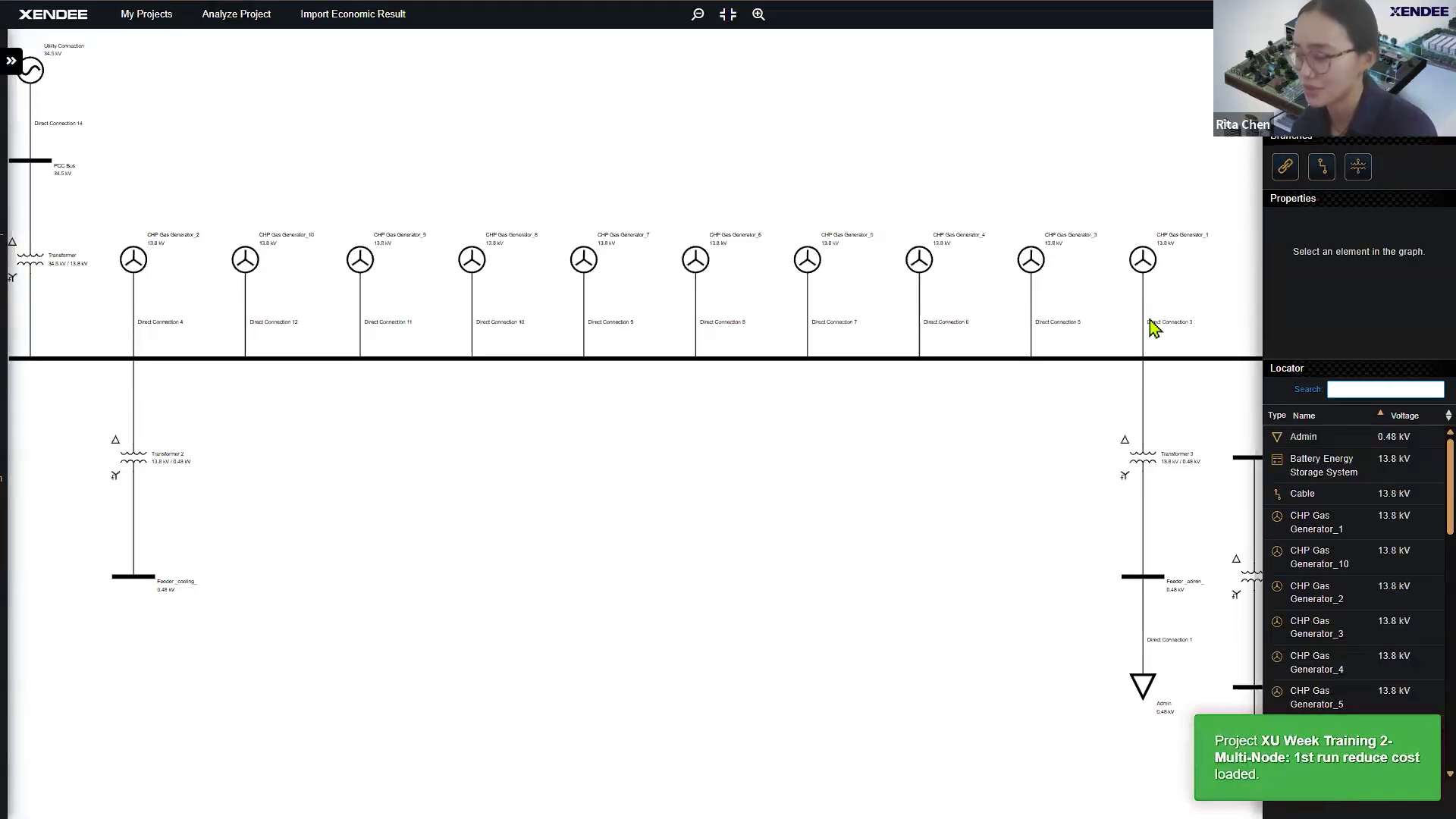
Step: Examine the one-line diagram from the utility connection along the CHP gas generators to the Solar PV, battery storage and server racks
{"action": "left_click_drag", "start_coordinate": [618, 448], "coordinate": [781, 519]}
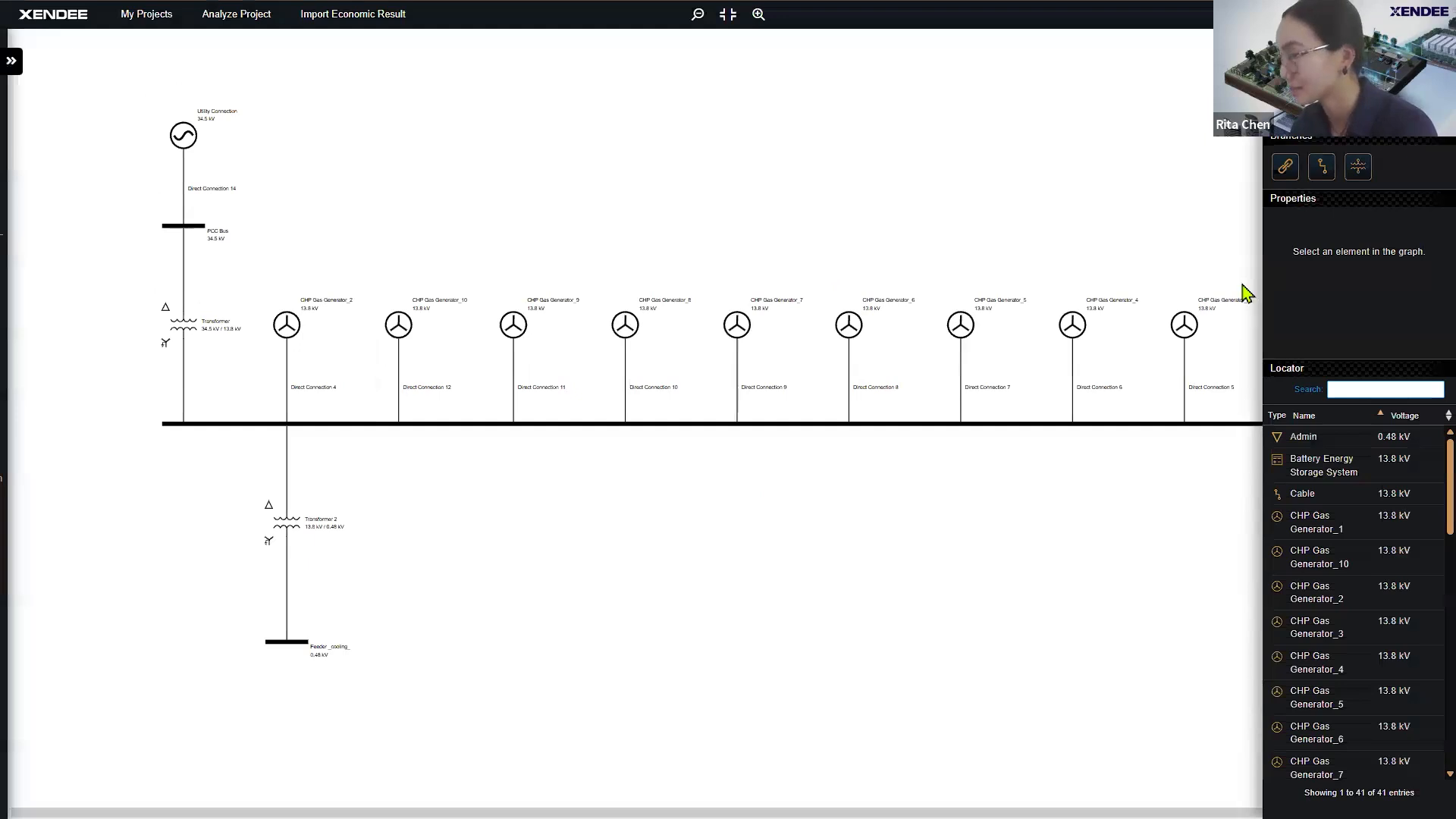
{"action": "left_click_drag", "start_coordinate": [380, 198], "coordinate": [402, 234]}
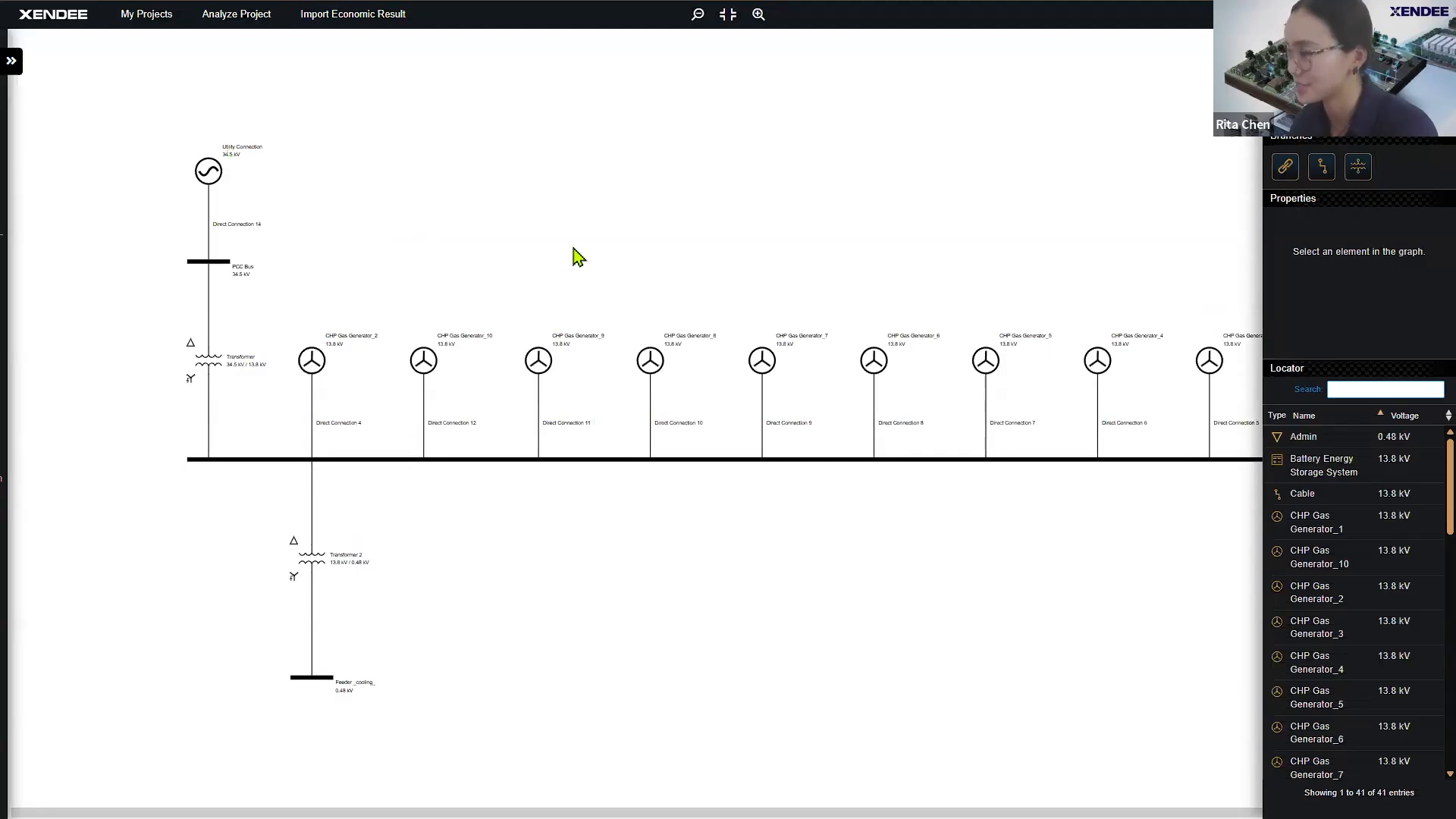
{"action": "left_click_drag", "start_coordinate": [575, 254], "coordinate": [549, 250]}
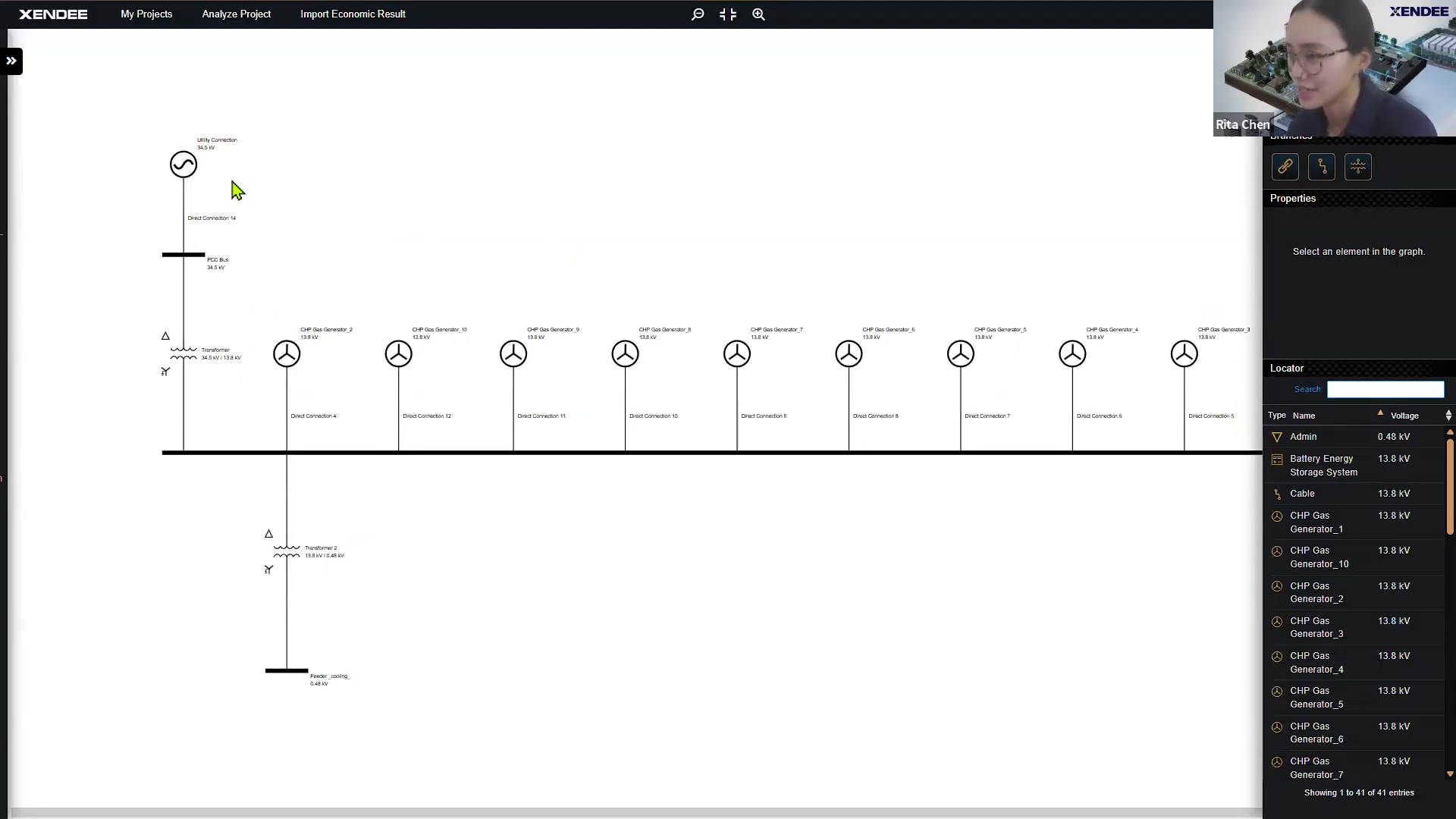
{"action": "left_click_drag", "start_coordinate": [480, 235], "coordinate": [383, 234]}
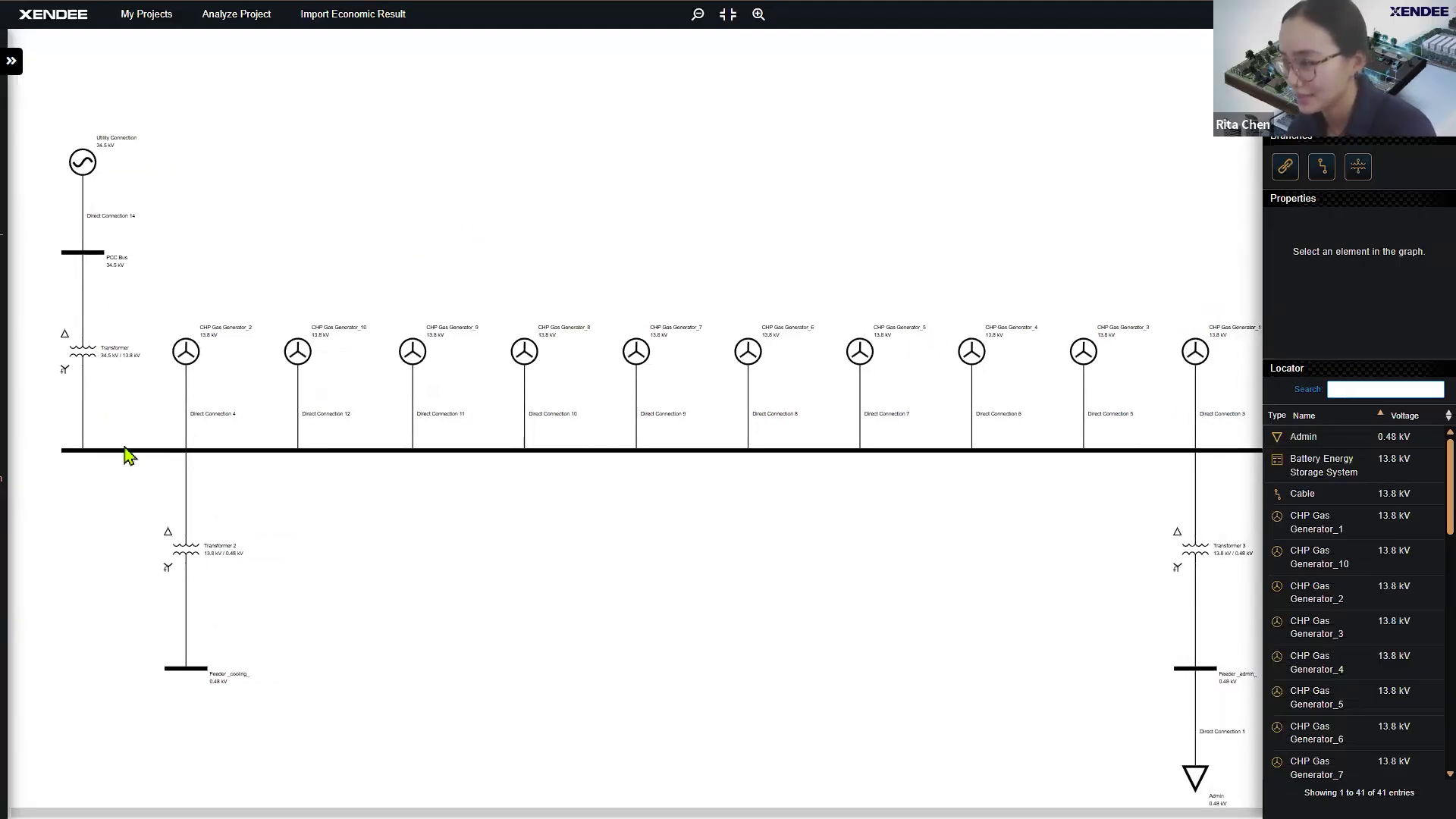
{"action": "left_click_drag", "start_coordinate": [1100, 501], "coordinate": [995, 515]}
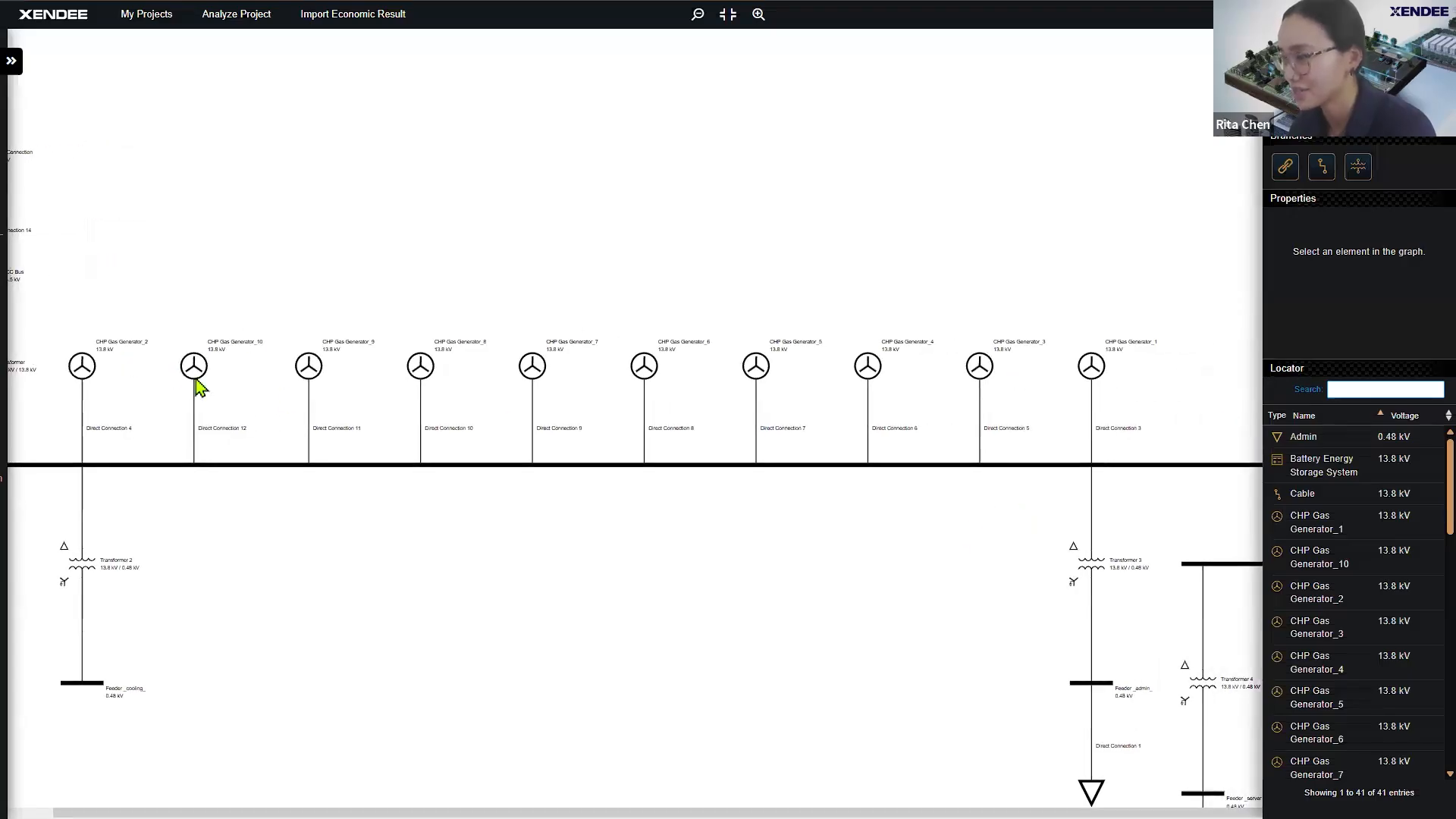
{"action": "left_click_drag", "start_coordinate": [806, 487], "coordinate": [544, 413]}
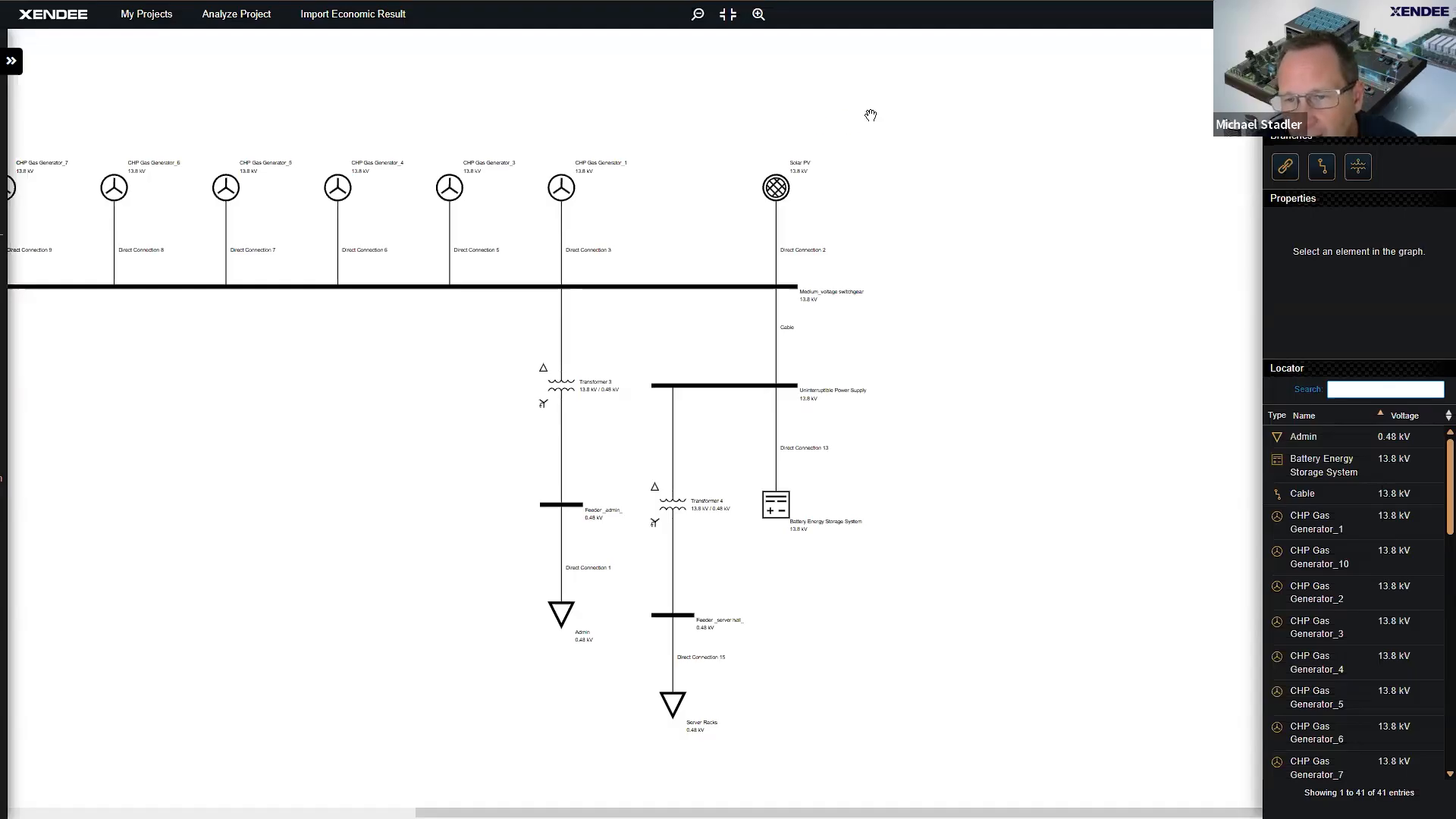
Step: Switch back to the microgrid design project, open the Optimization #5 report and review its financial data
{"action": "key", "text": "alt+Tab"}
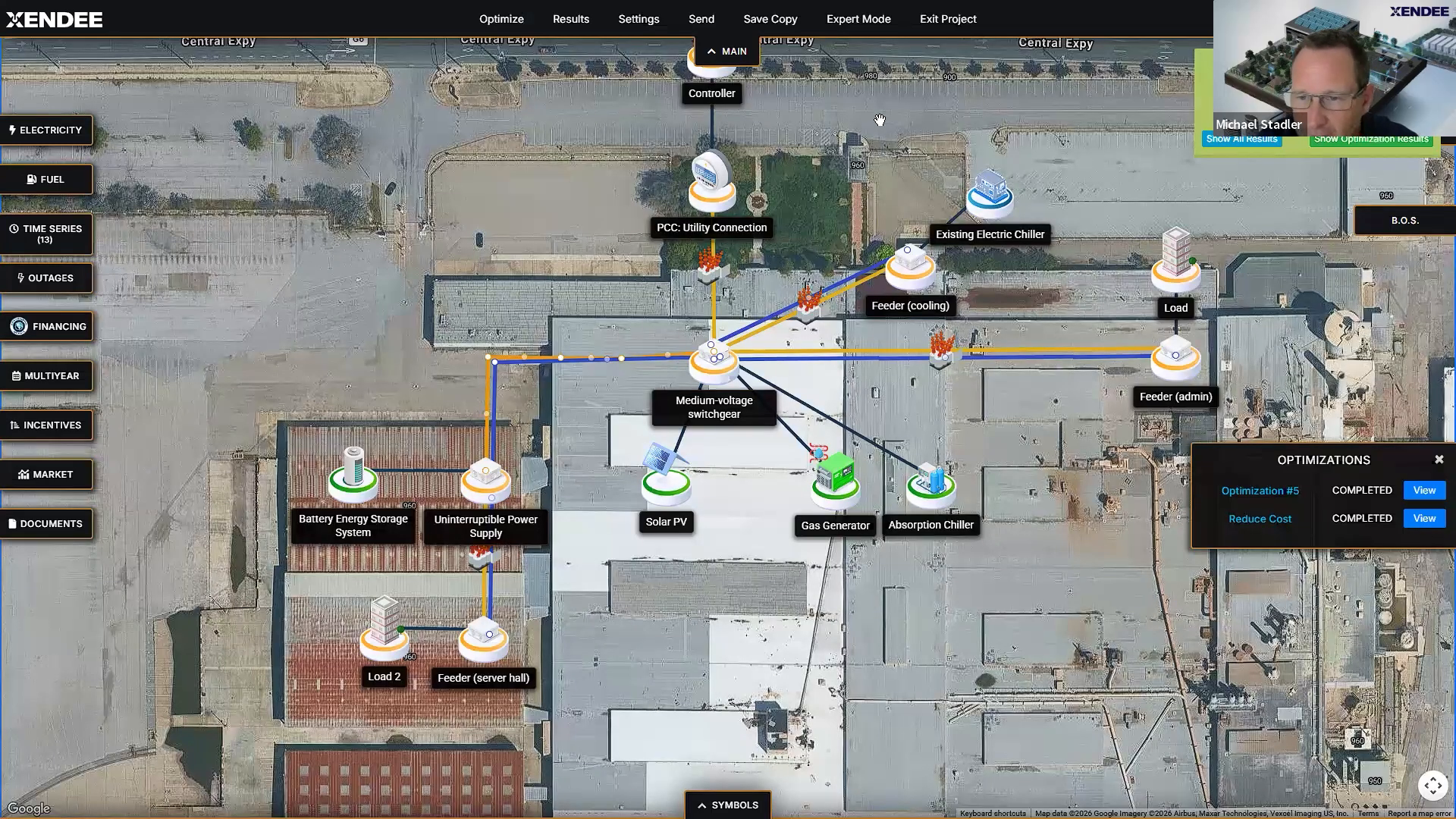
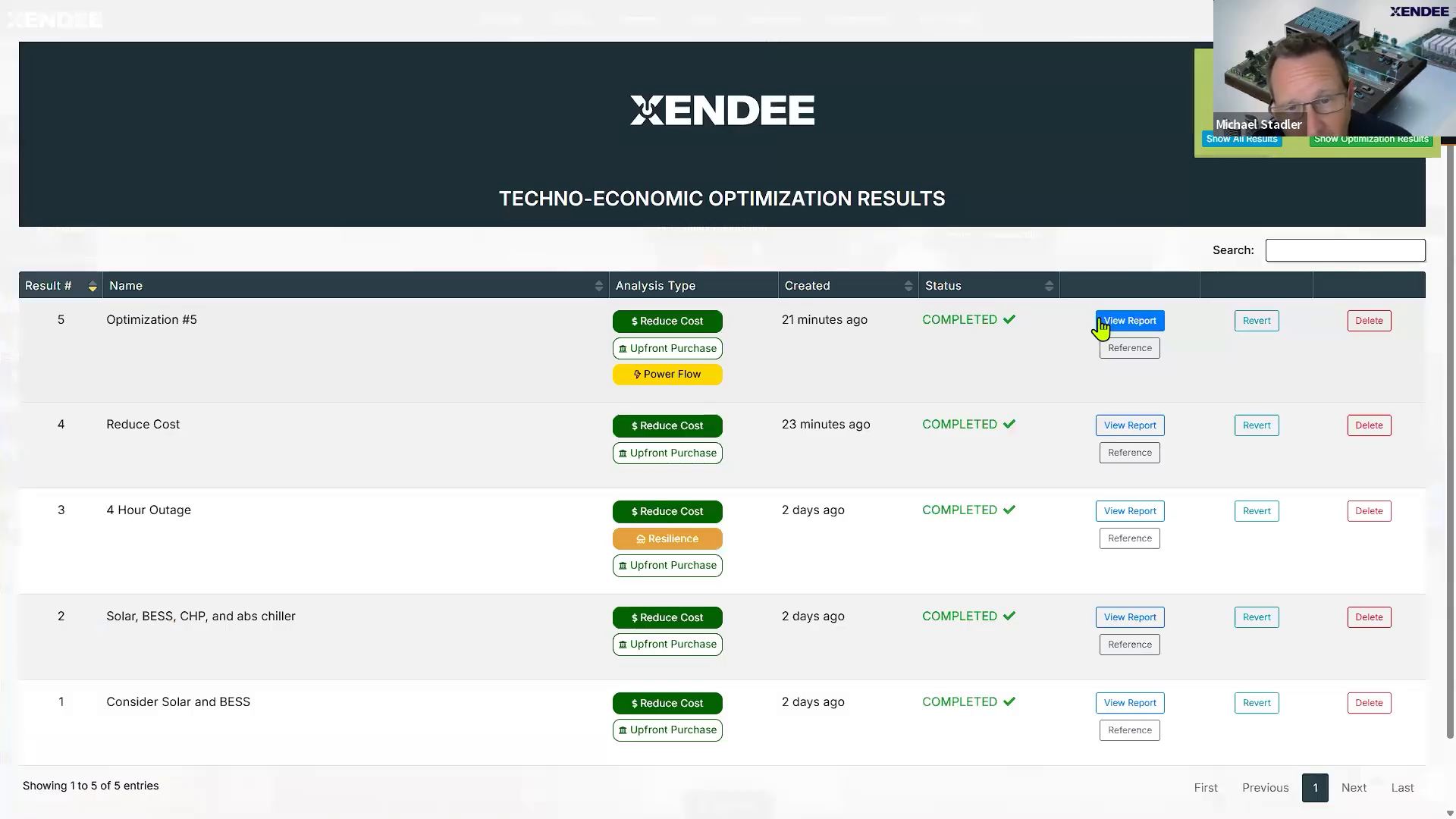
{"action": "left_click", "coordinate": [1100, 322]}
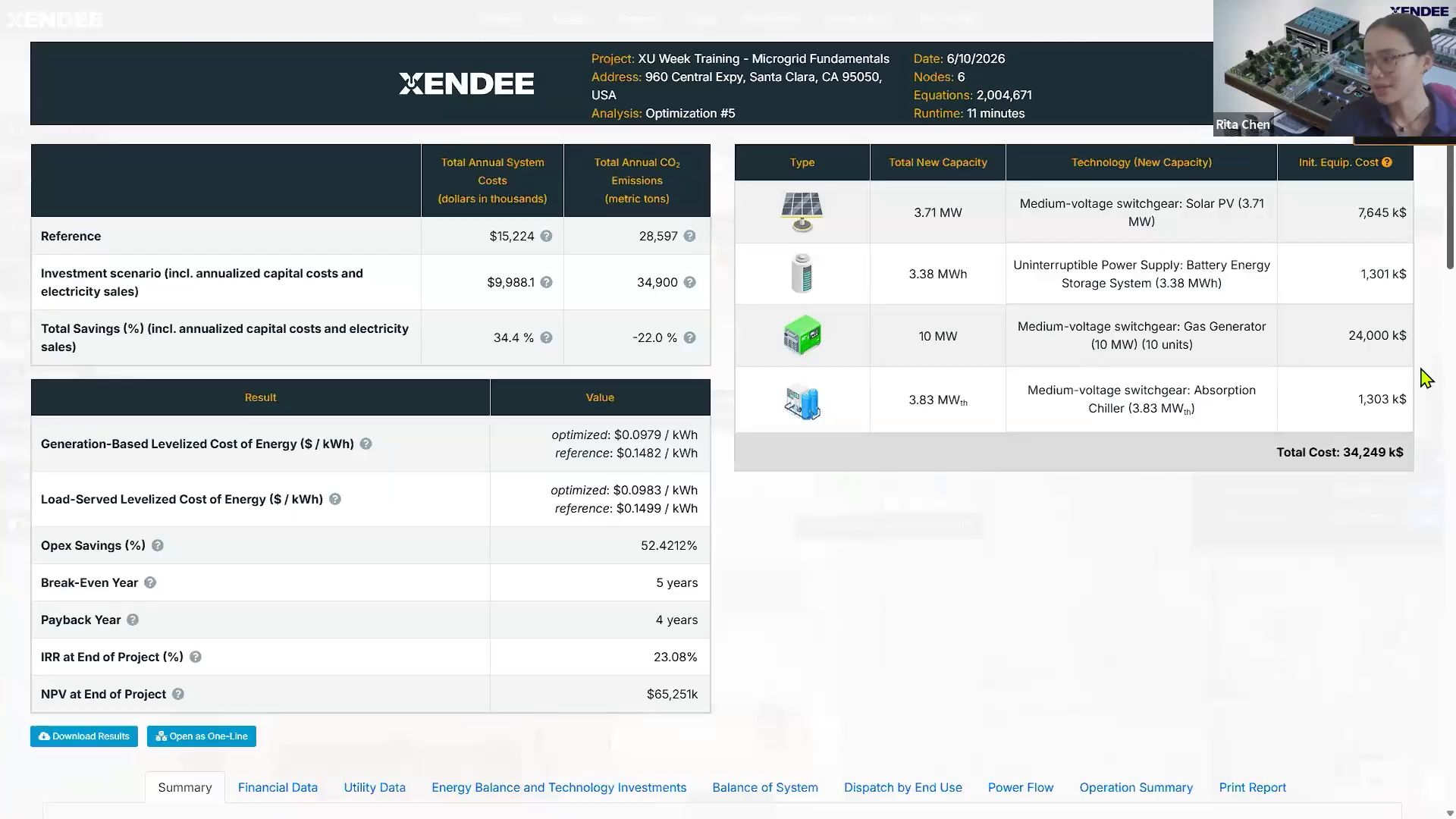
{"action": "scroll", "coordinate": [406, 298], "scroll_direction": "down", "scroll_amount": 7}
{"action": "left_click", "coordinate": [251, 254]}
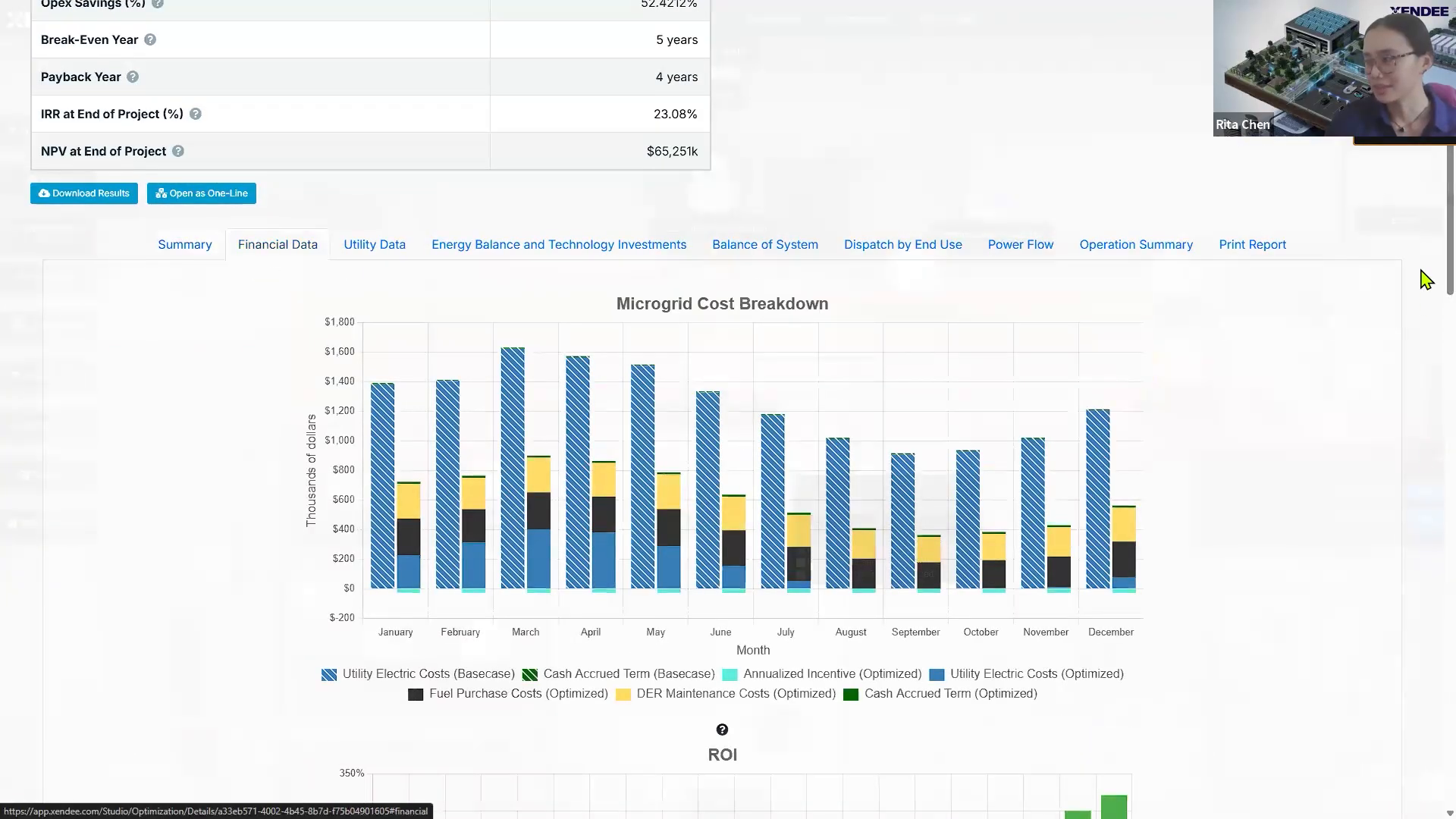
{"action": "scroll", "coordinate": [1423, 277], "scroll_direction": "down", "scroll_amount": 15}
{"action": "scroll", "coordinate": [1426, 683], "scroll_direction": "down", "scroll_amount": 8}
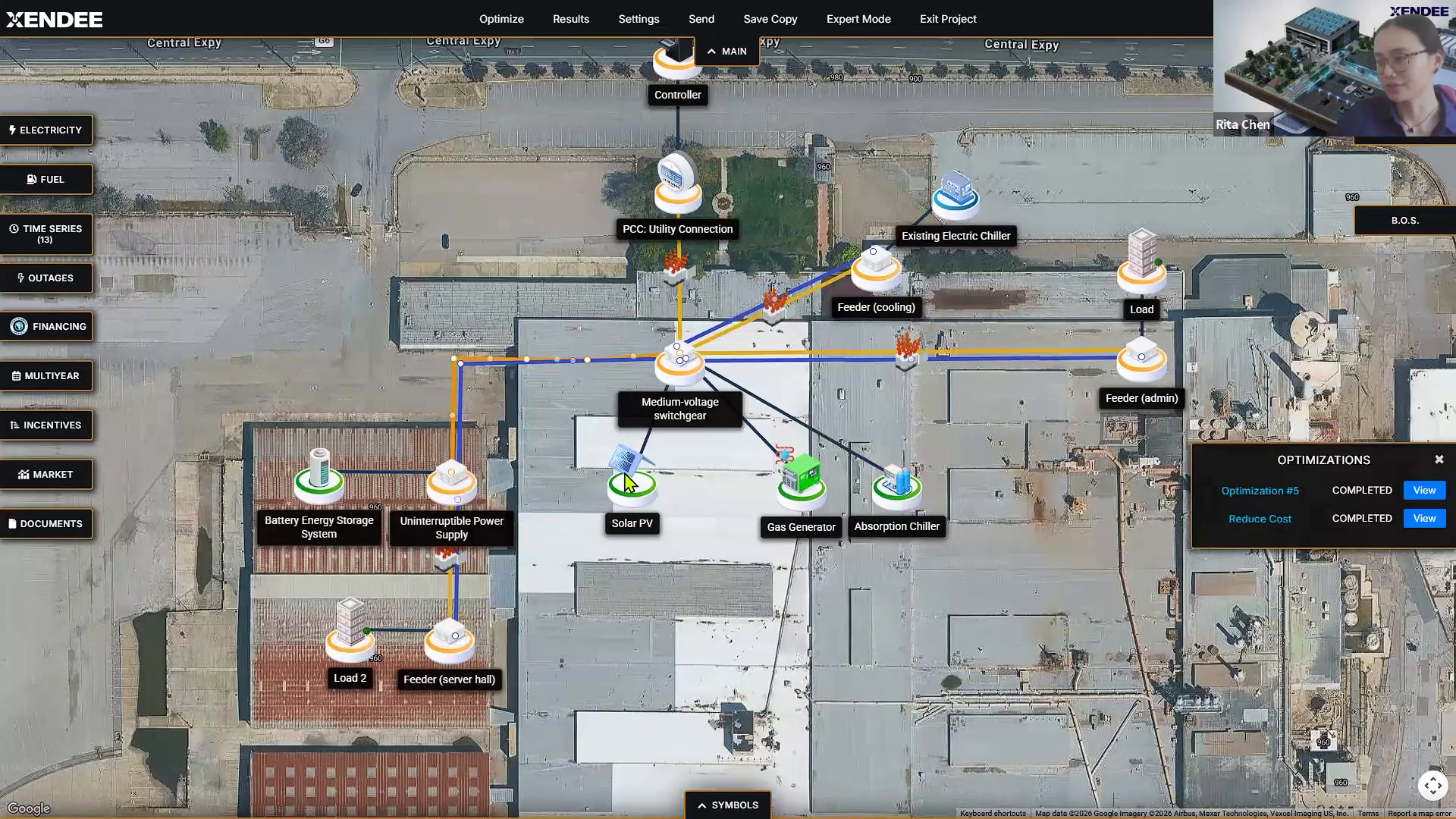
Step: Open the Solar PV settings, review its investment, incentive and technical specifications, and leave without saving
{"action": "left_click", "coordinate": [626, 483]}
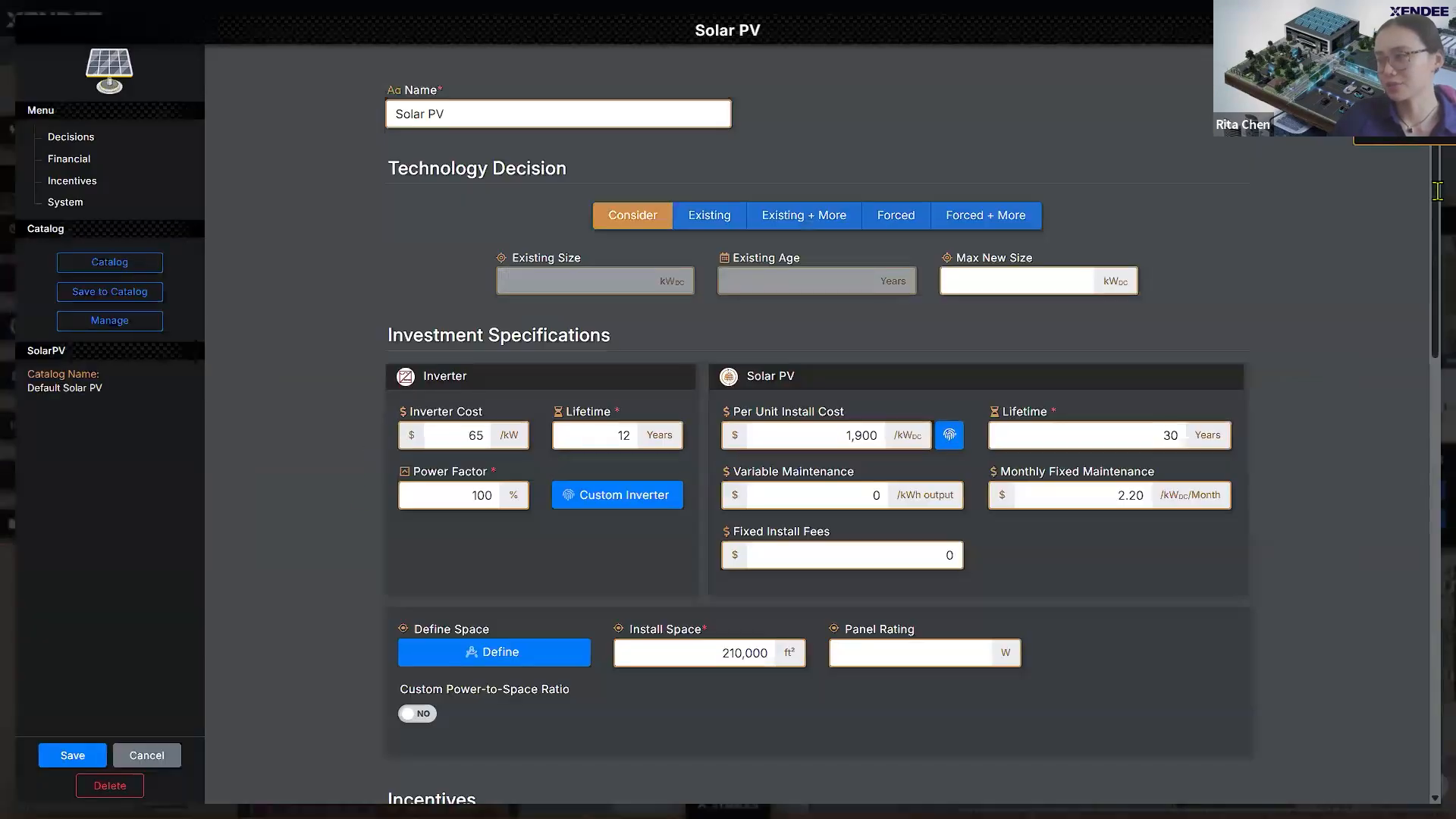
{"action": "scroll", "coordinate": [1428, 473], "scroll_direction": "down", "scroll_amount": 5}
{"action": "scroll", "coordinate": [1428, 472], "scroll_direction": "up", "scroll_amount": 2}
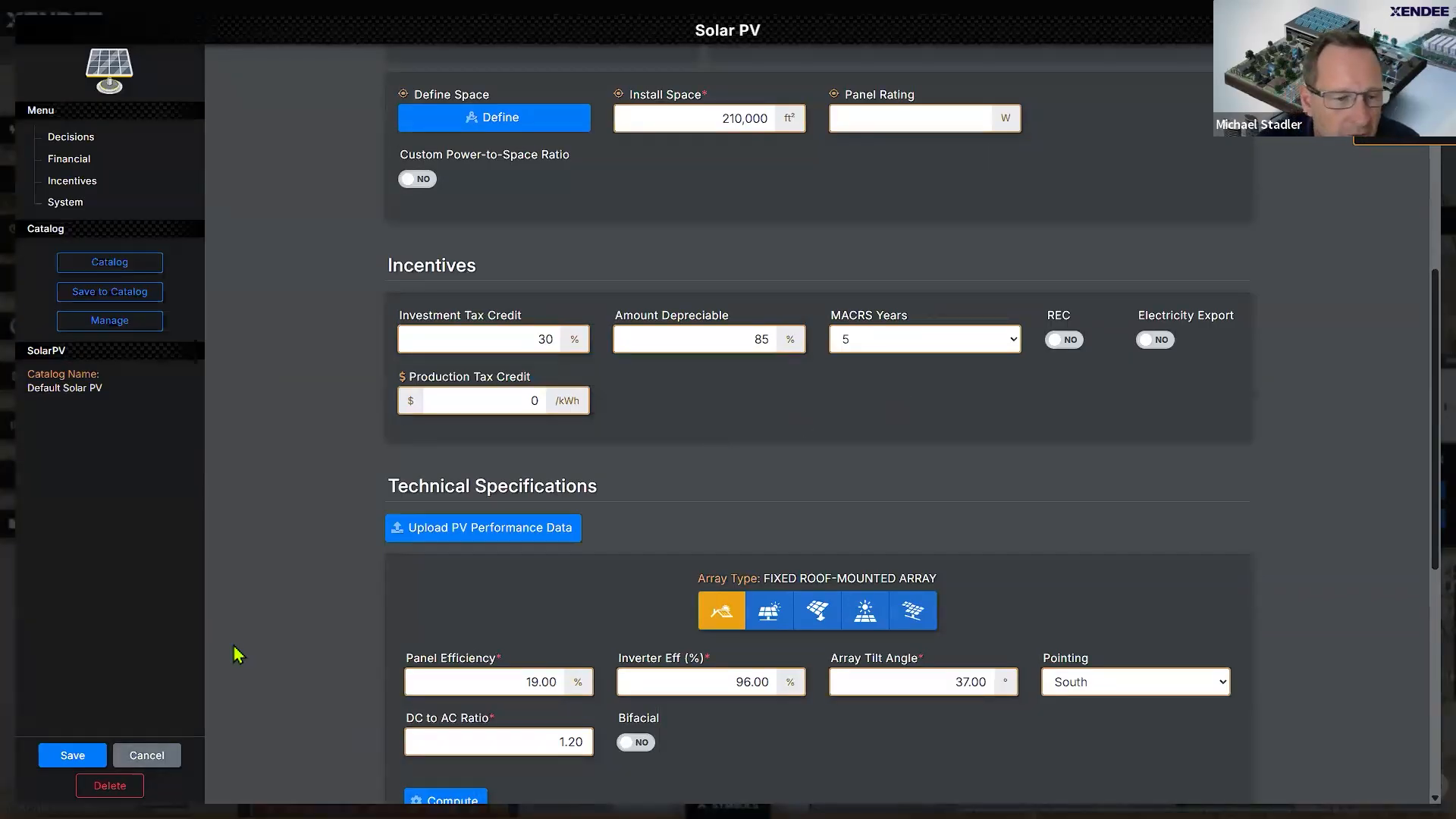
{"action": "left_click", "coordinate": [147, 755]}
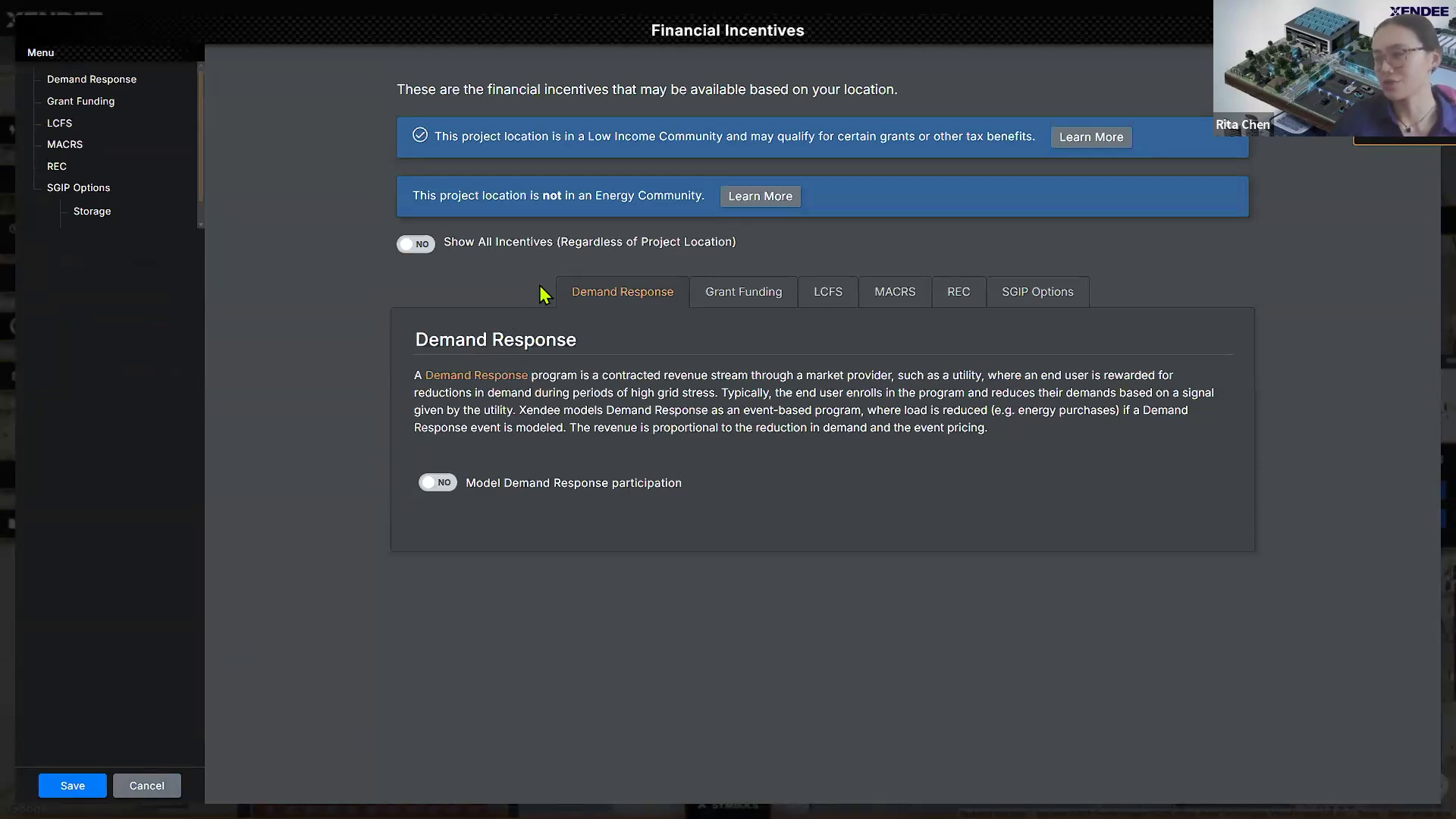
Step: Preview the demand response options in the financial incentives and review Grant Funding, LCFS, MACRS, REC and SGIP Options
{"action": "left_click", "coordinate": [447, 485]}
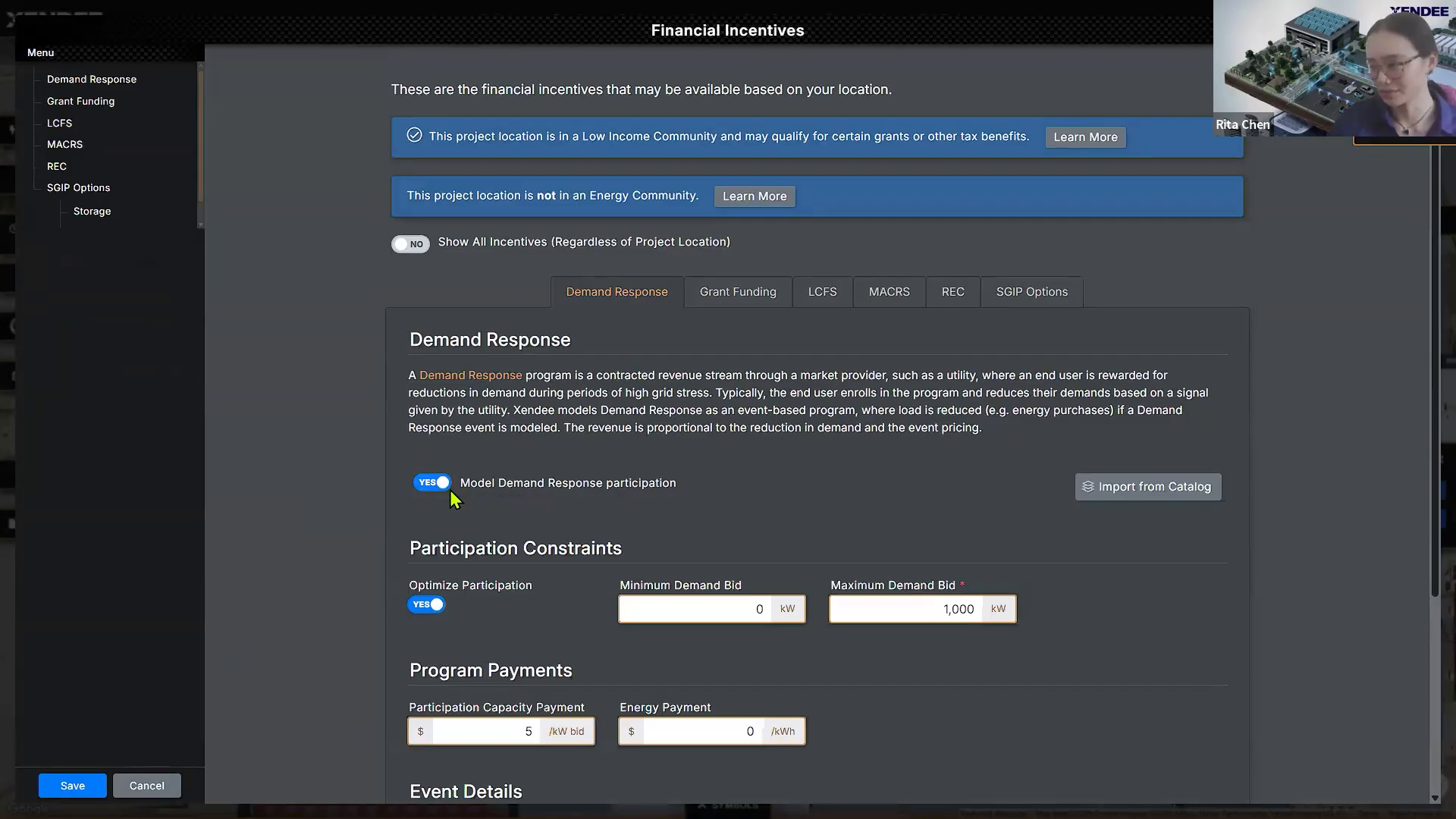
{"action": "left_click", "coordinate": [448, 485]}
{"action": "left_click", "coordinate": [726, 307]}
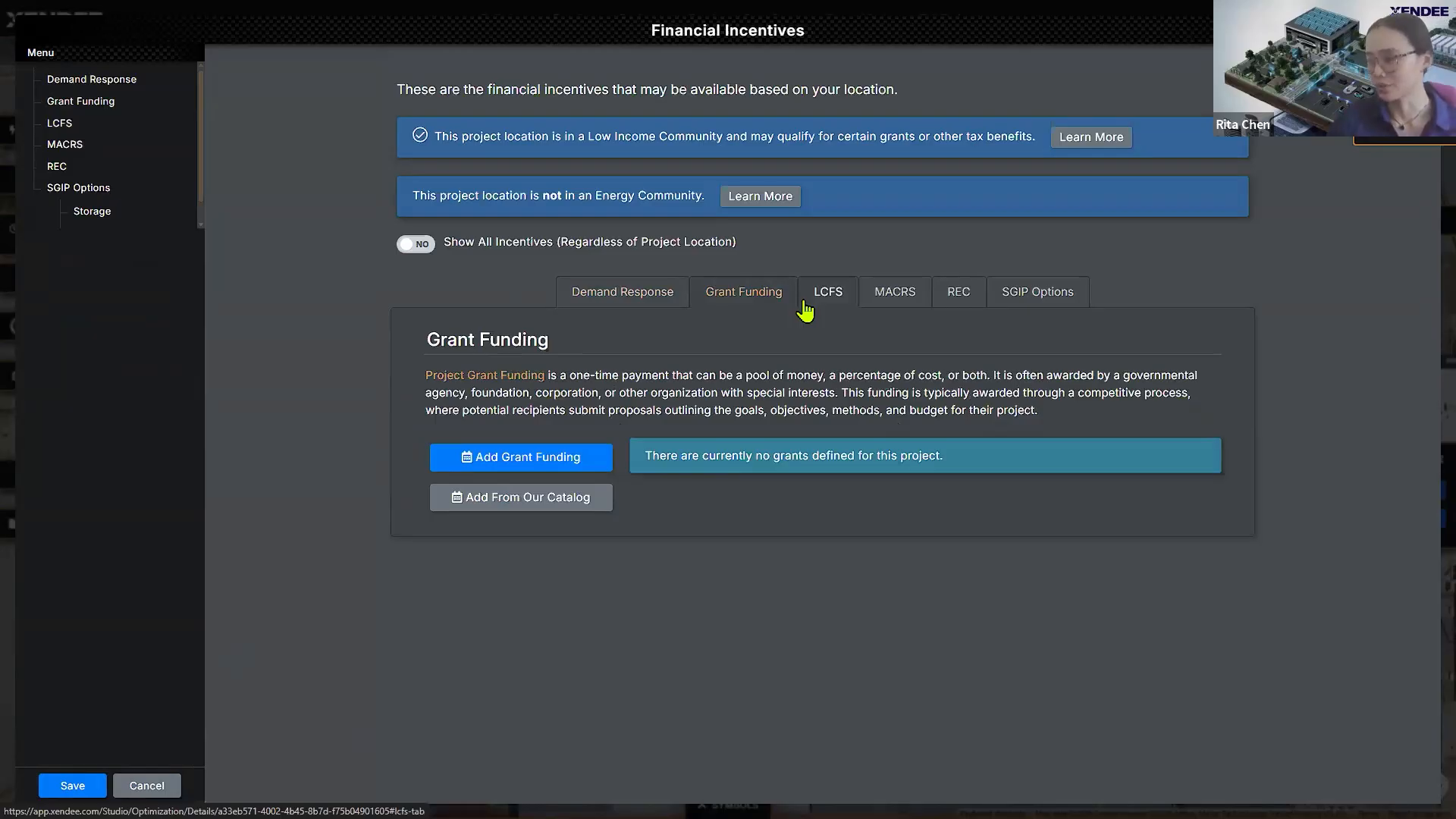
{"action": "left_click", "coordinate": [839, 302]}
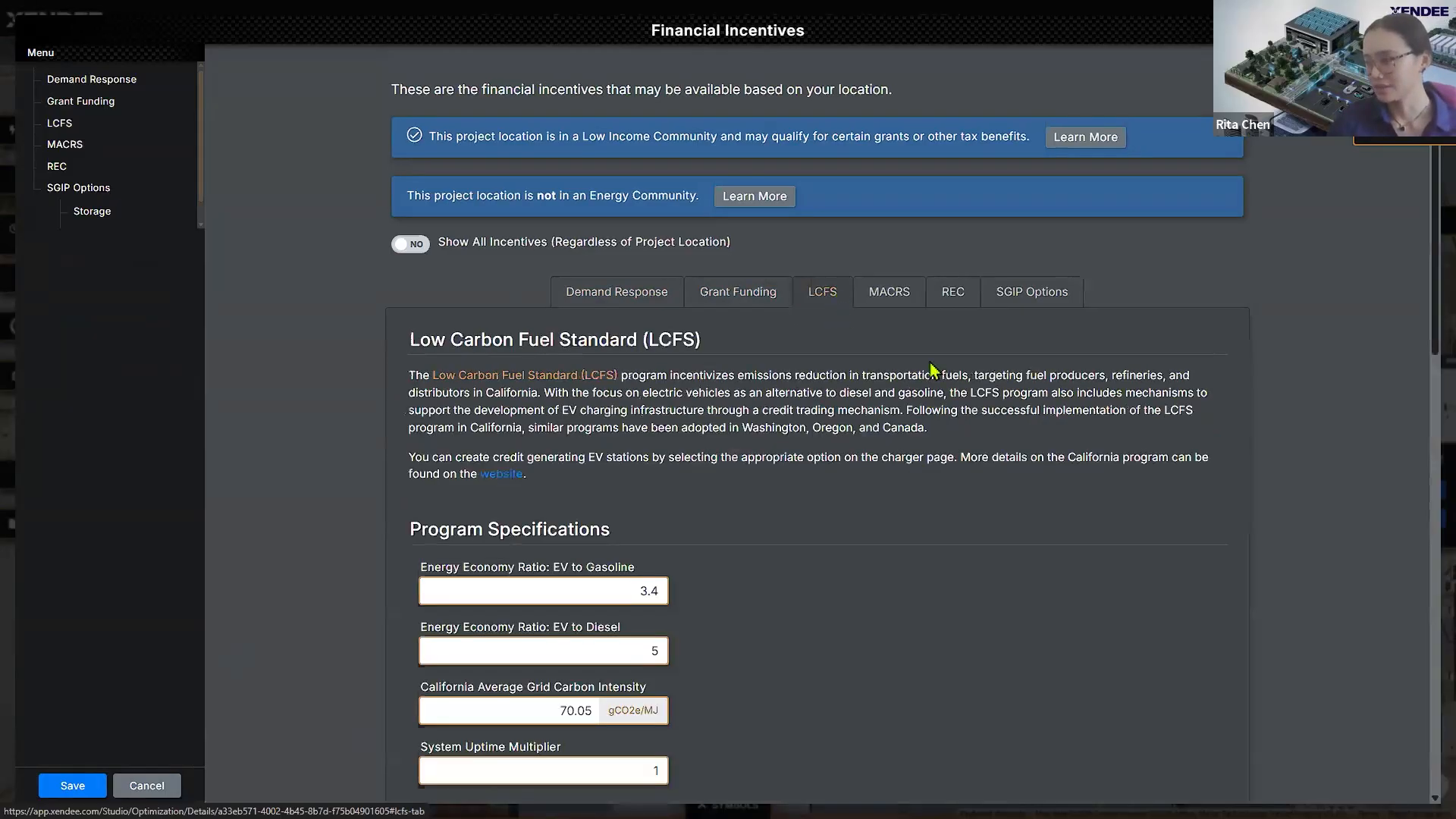
{"action": "left_click", "coordinate": [890, 299]}
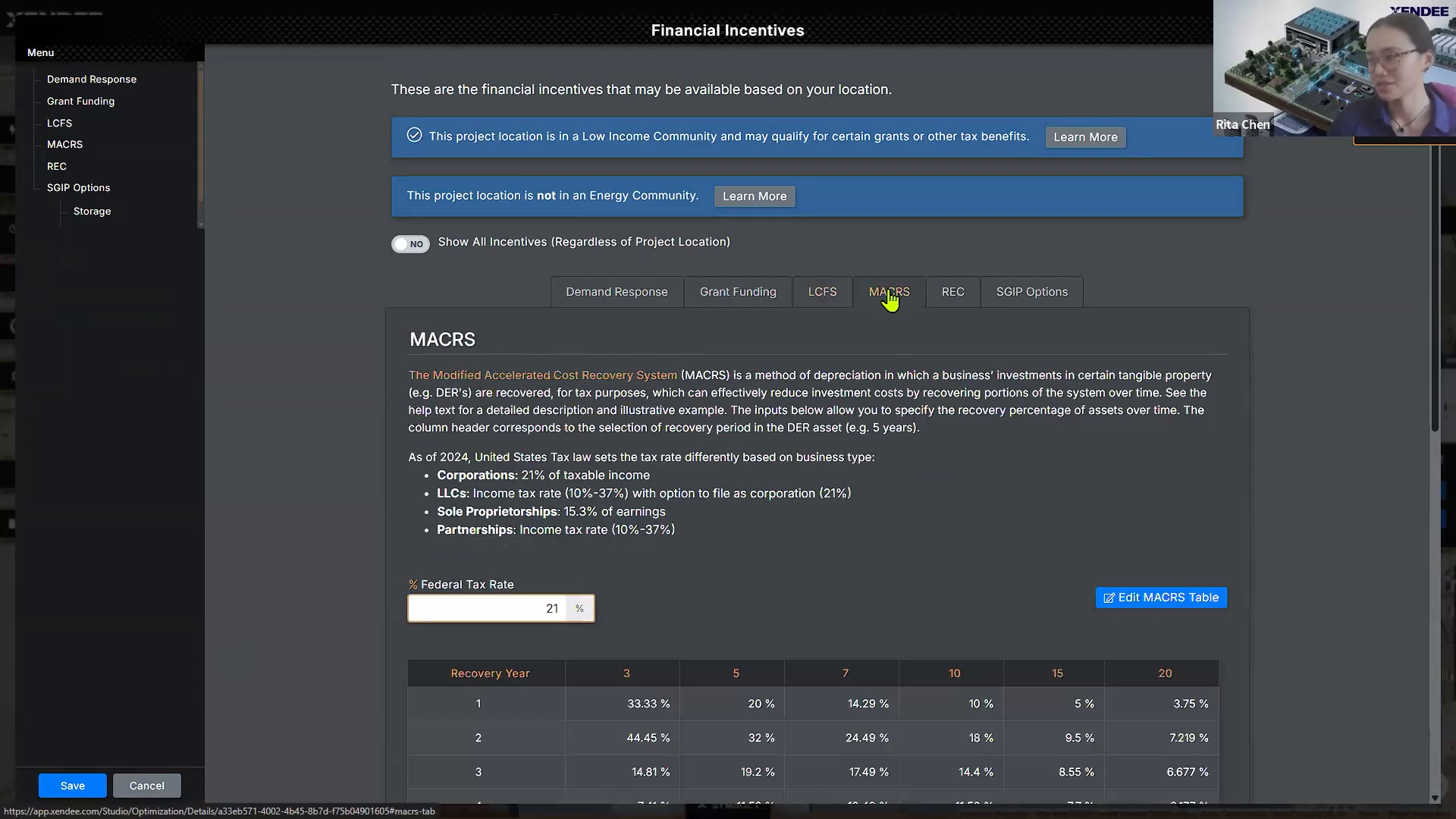
{"action": "left_click", "coordinate": [957, 305]}
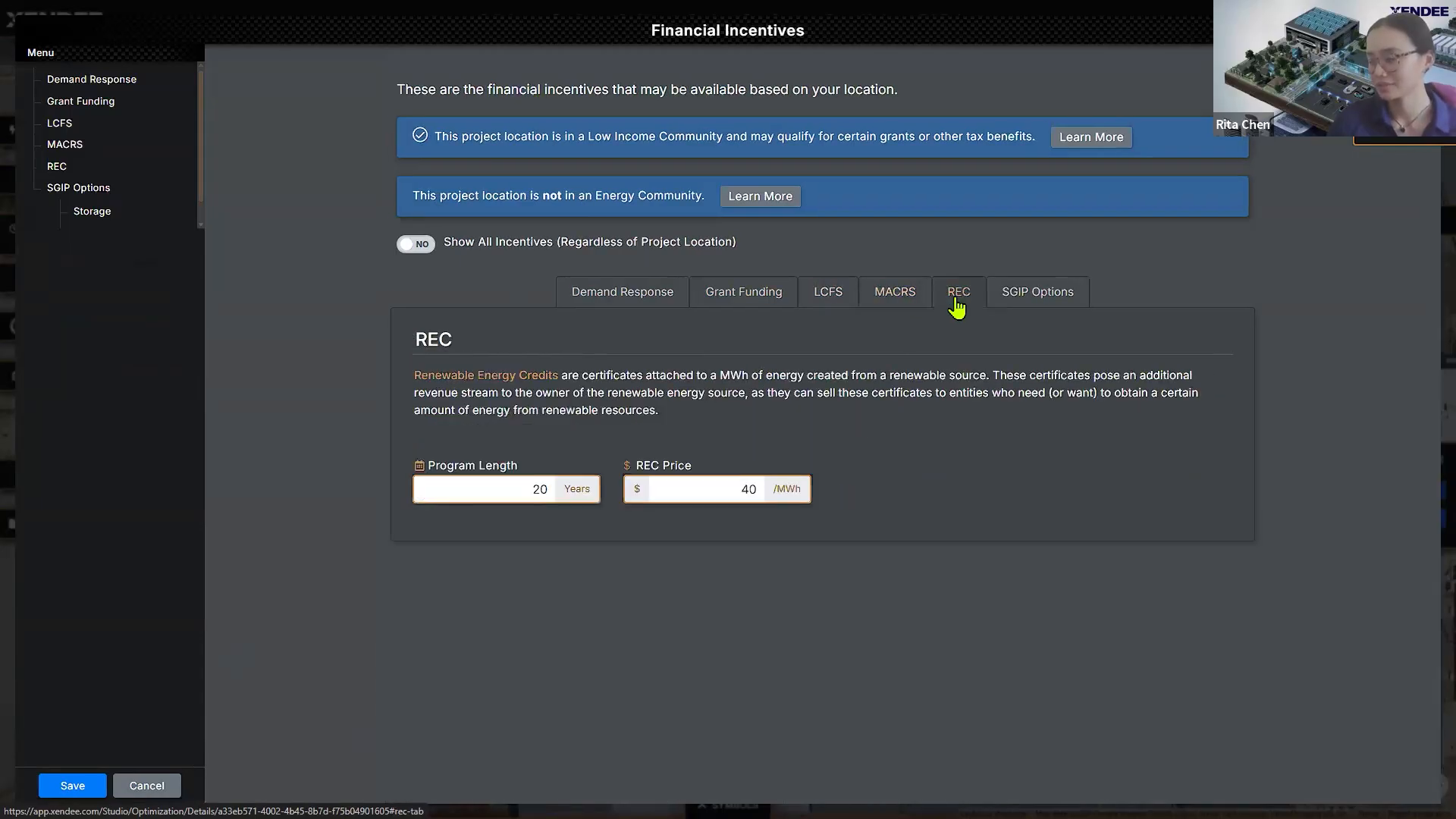
{"action": "left_click", "coordinate": [1018, 300]}
{"action": "mouse_move", "coordinate": [1424, 282]}
{"action": "left_mouse_down"}
{"action": "mouse_move", "coordinate": [1425, 334]}
{"action": "mouse_move", "coordinate": [1424, 304]}
{"action": "left_mouse_up"}
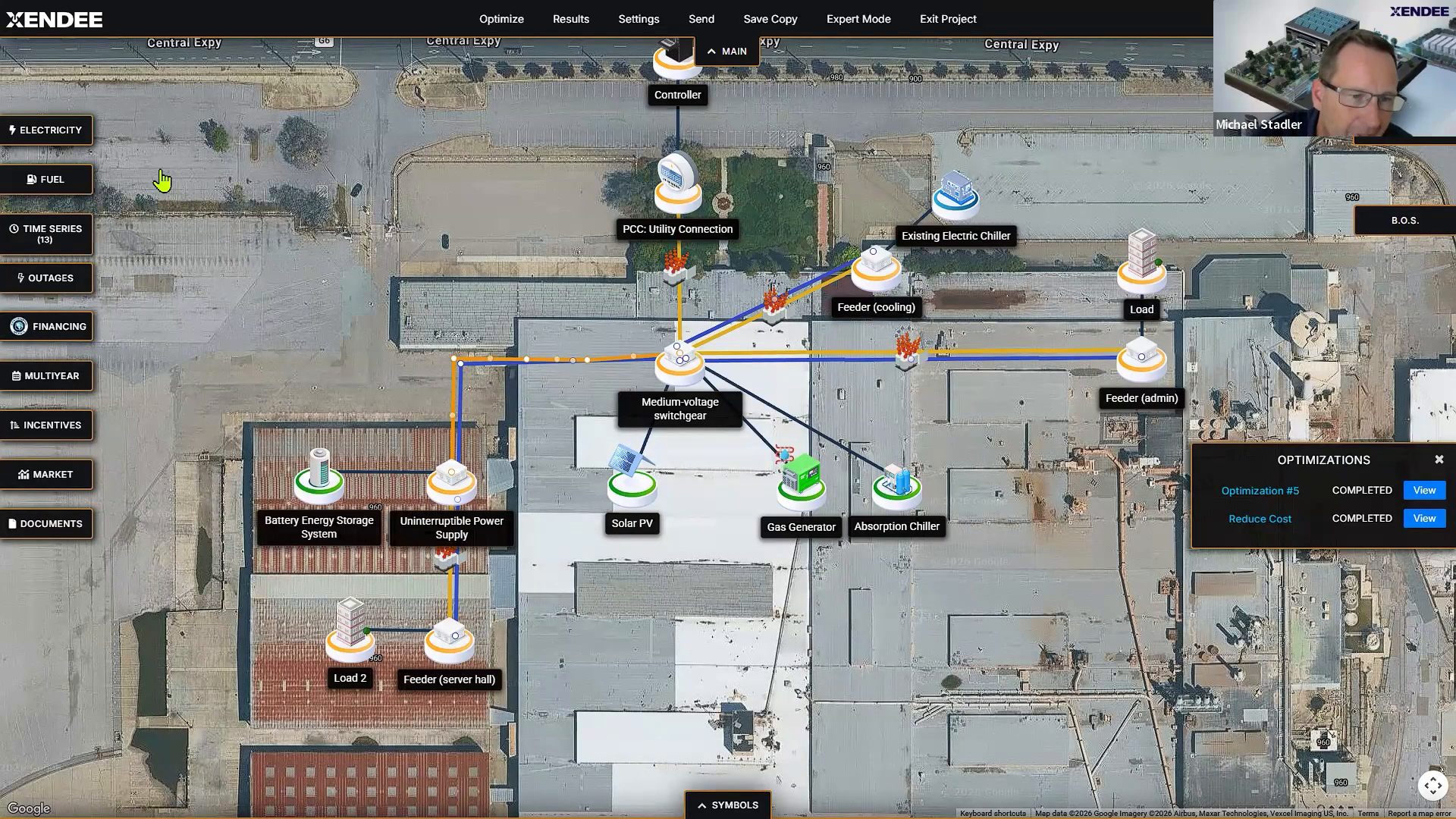
Step: View the project's electric utility tariff and leave it without saving
{"action": "left_click", "coordinate": [50, 130]}
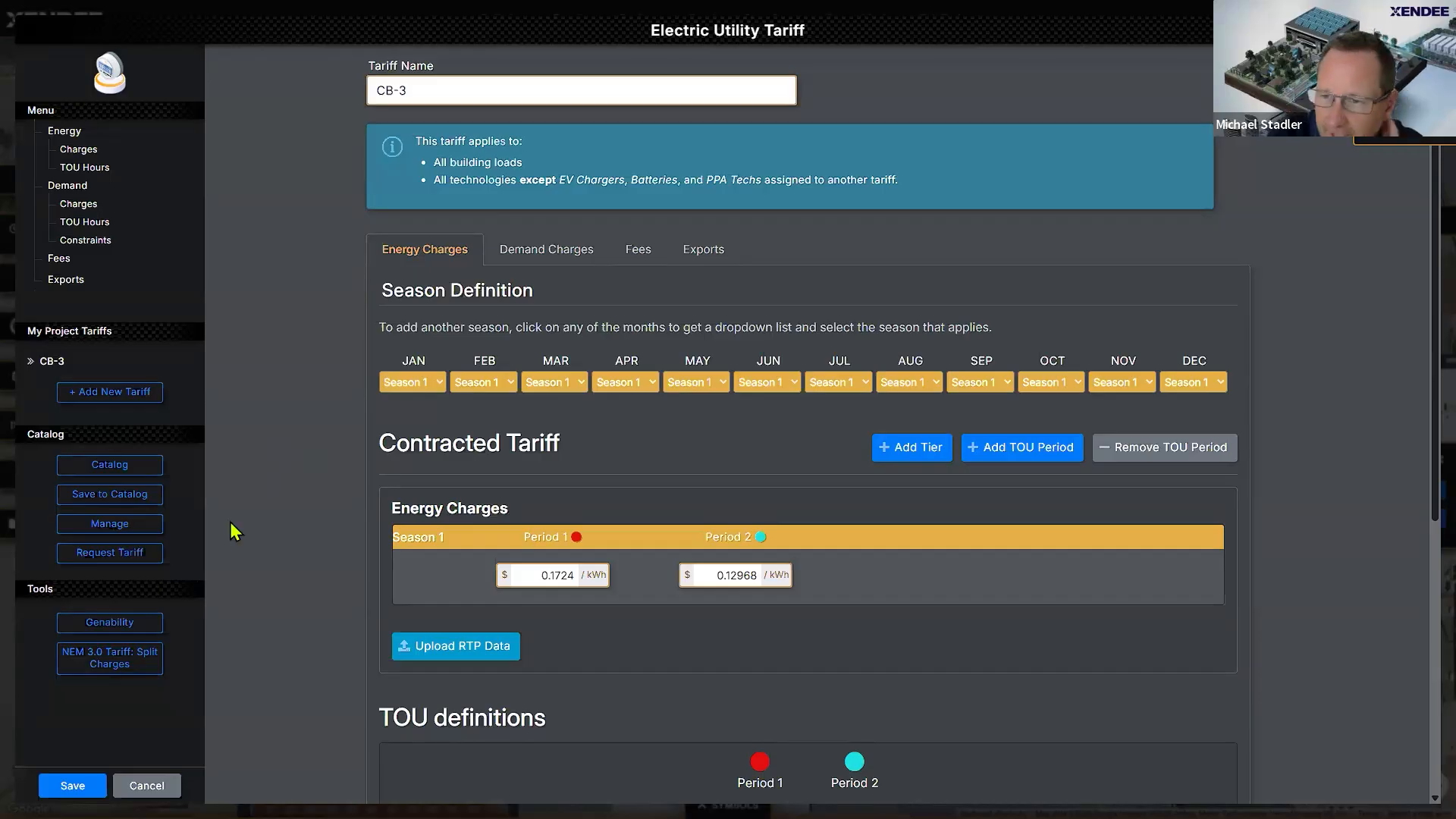
{"action": "left_click", "coordinate": [146, 785]}
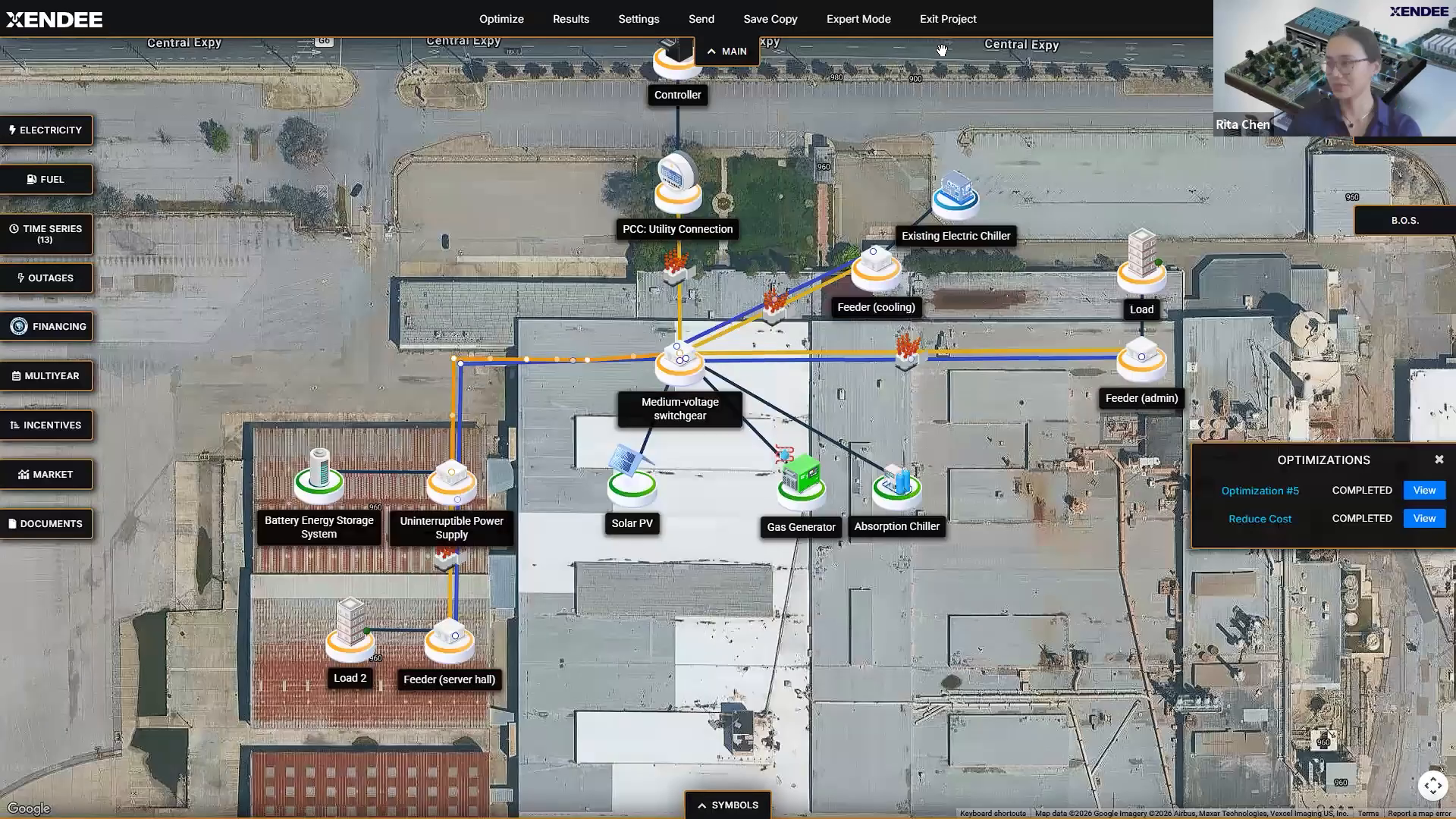
Step: Exit the project, return from the Demo Projects folder to all projects, and open the project served by San Diego Gas & Electric
{"action": "left_click", "coordinate": [941, 32]}
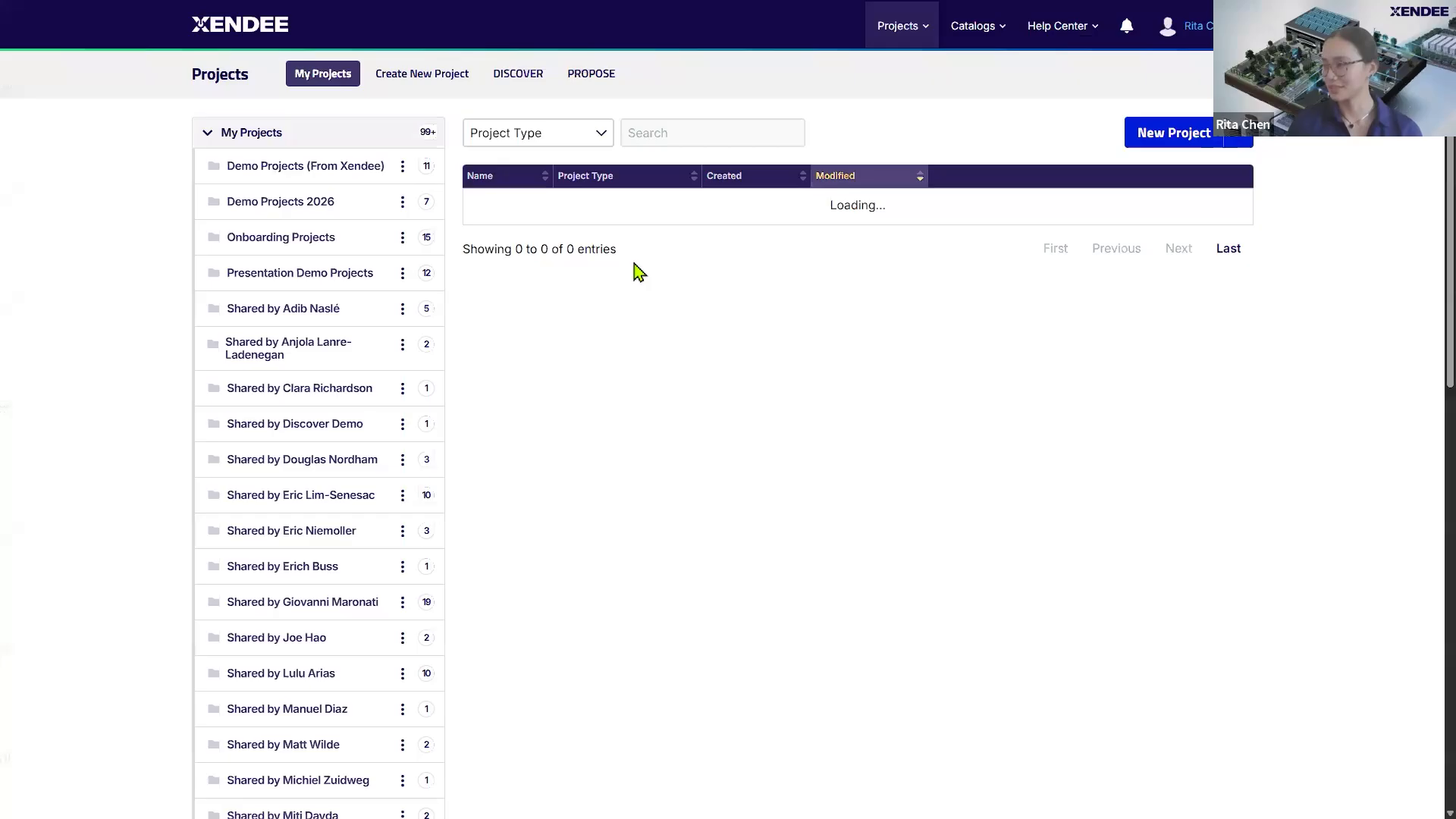
{"action": "left_click", "coordinate": [324, 165]}
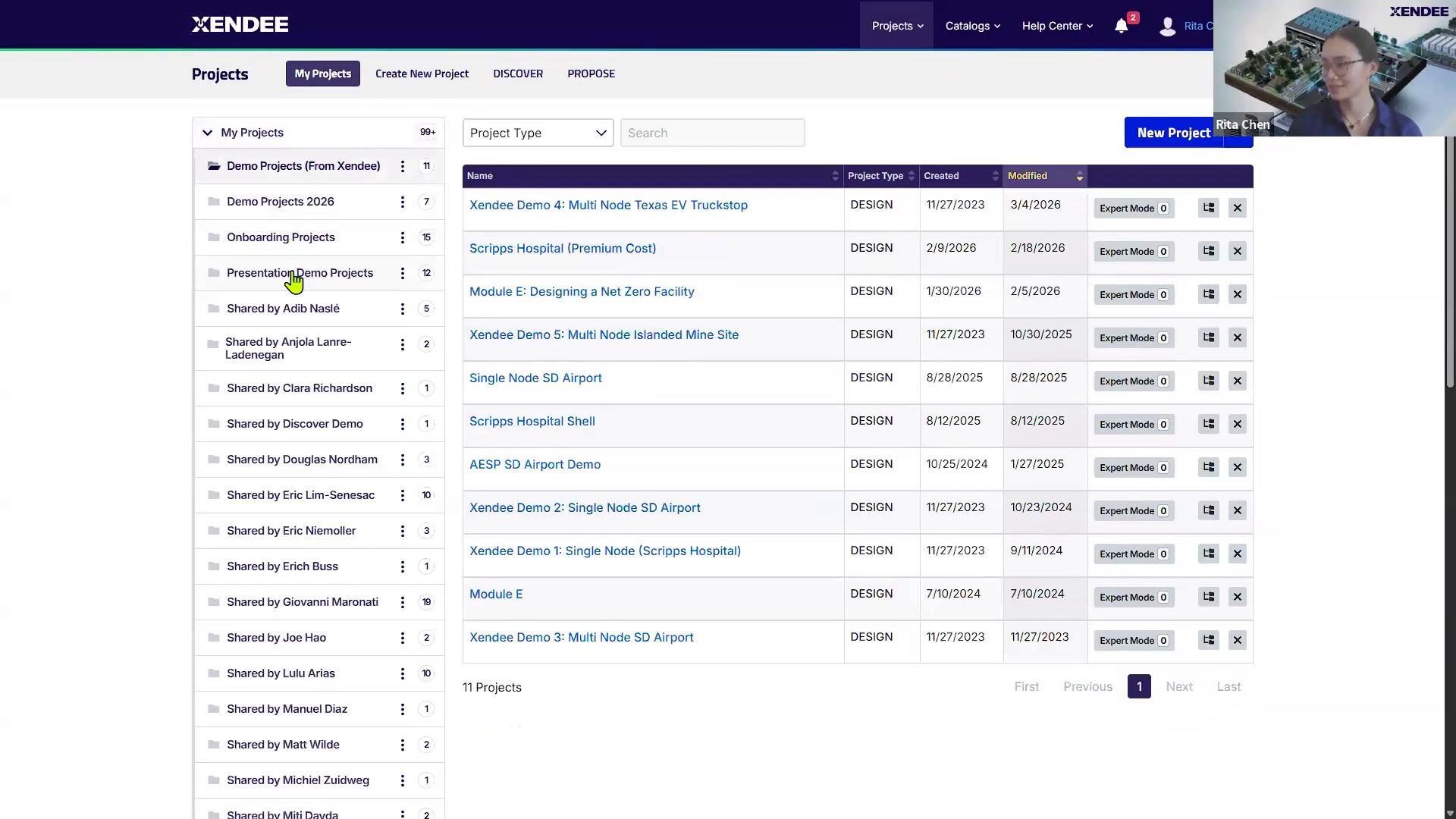
{"action": "left_click", "coordinate": [253, 134]}
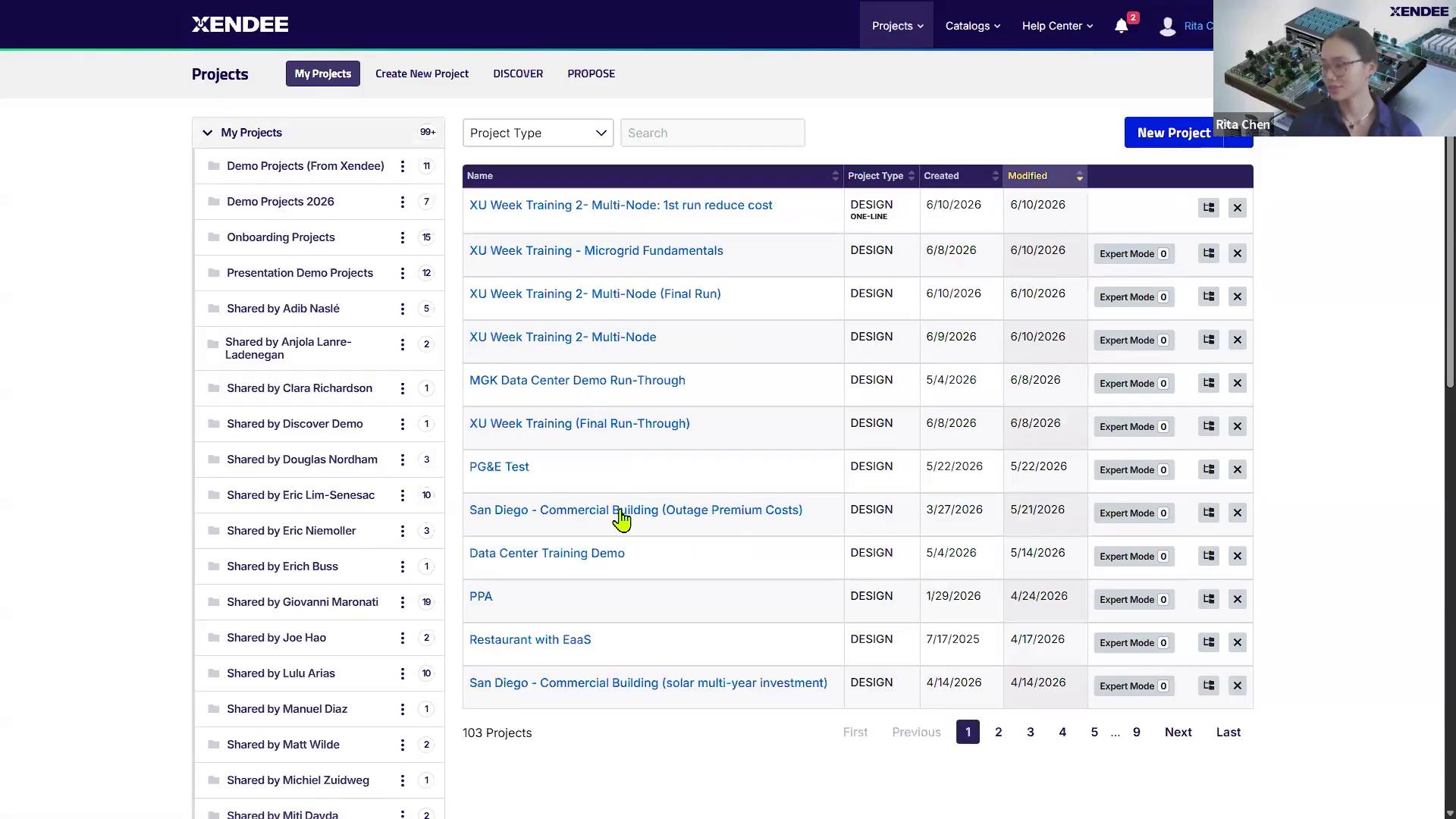
{"action": "left_click", "coordinate": [623, 340]}
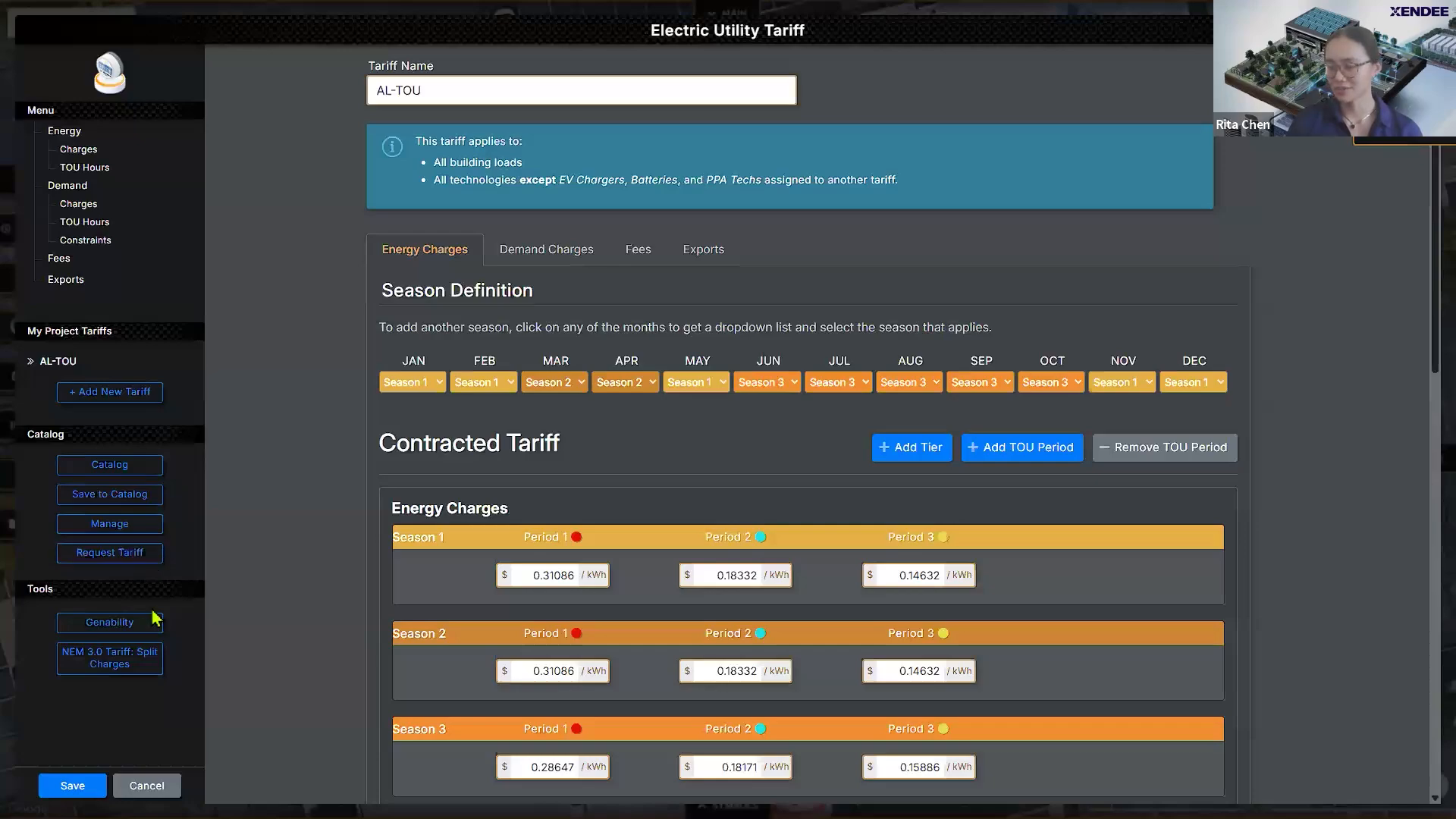
Step: Look up tariffs in Genability for San Diego Gas & Electric Co and select General - Time of Use (NEM 3.0), code TOU-A-2-NEM3
{"action": "left_click", "coordinate": [144, 628]}
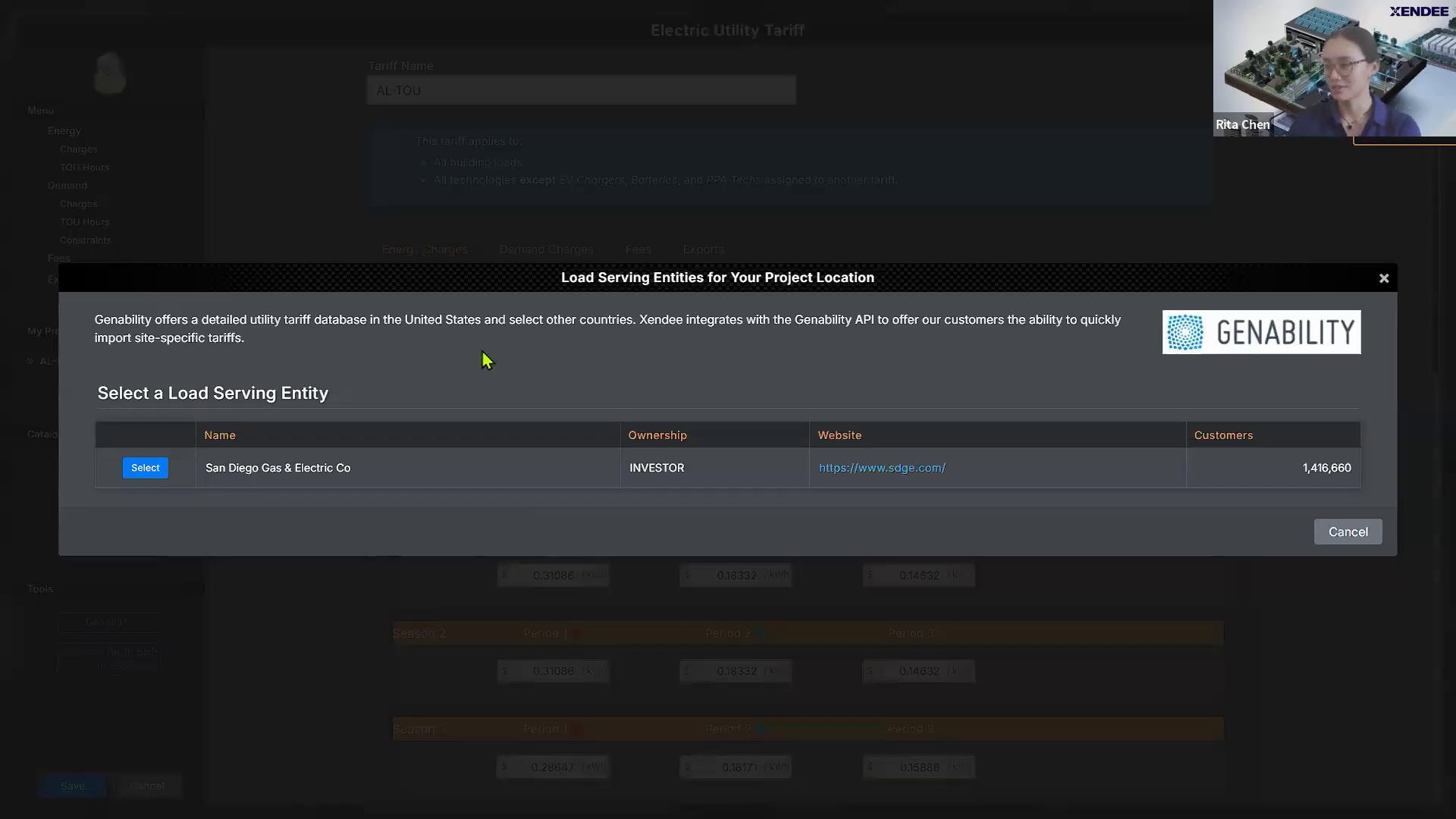
{"action": "left_click", "coordinate": [160, 478]}
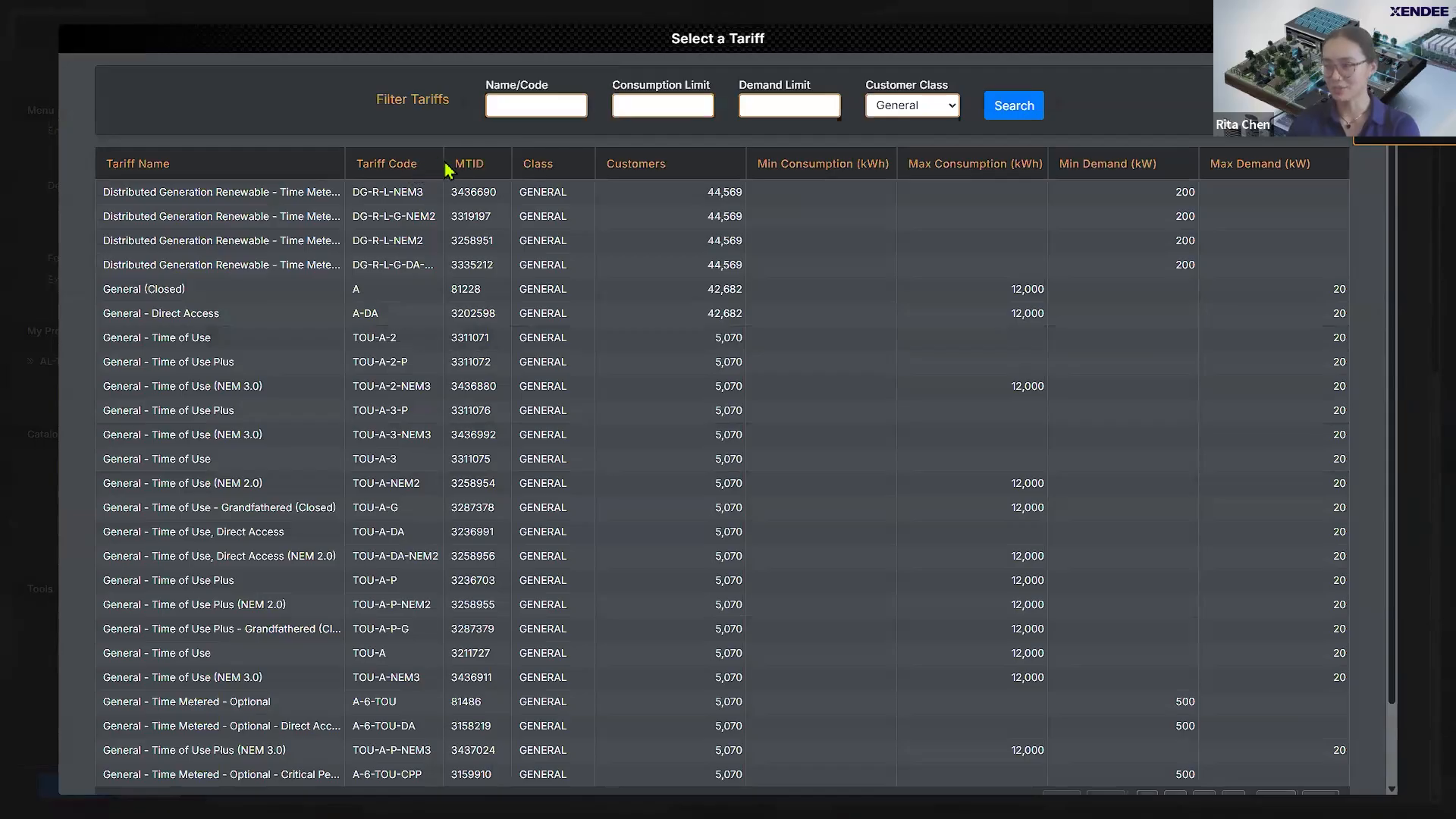
{"action": "left_click_drag", "start_coordinate": [445, 160], "coordinate": [520, 160]}
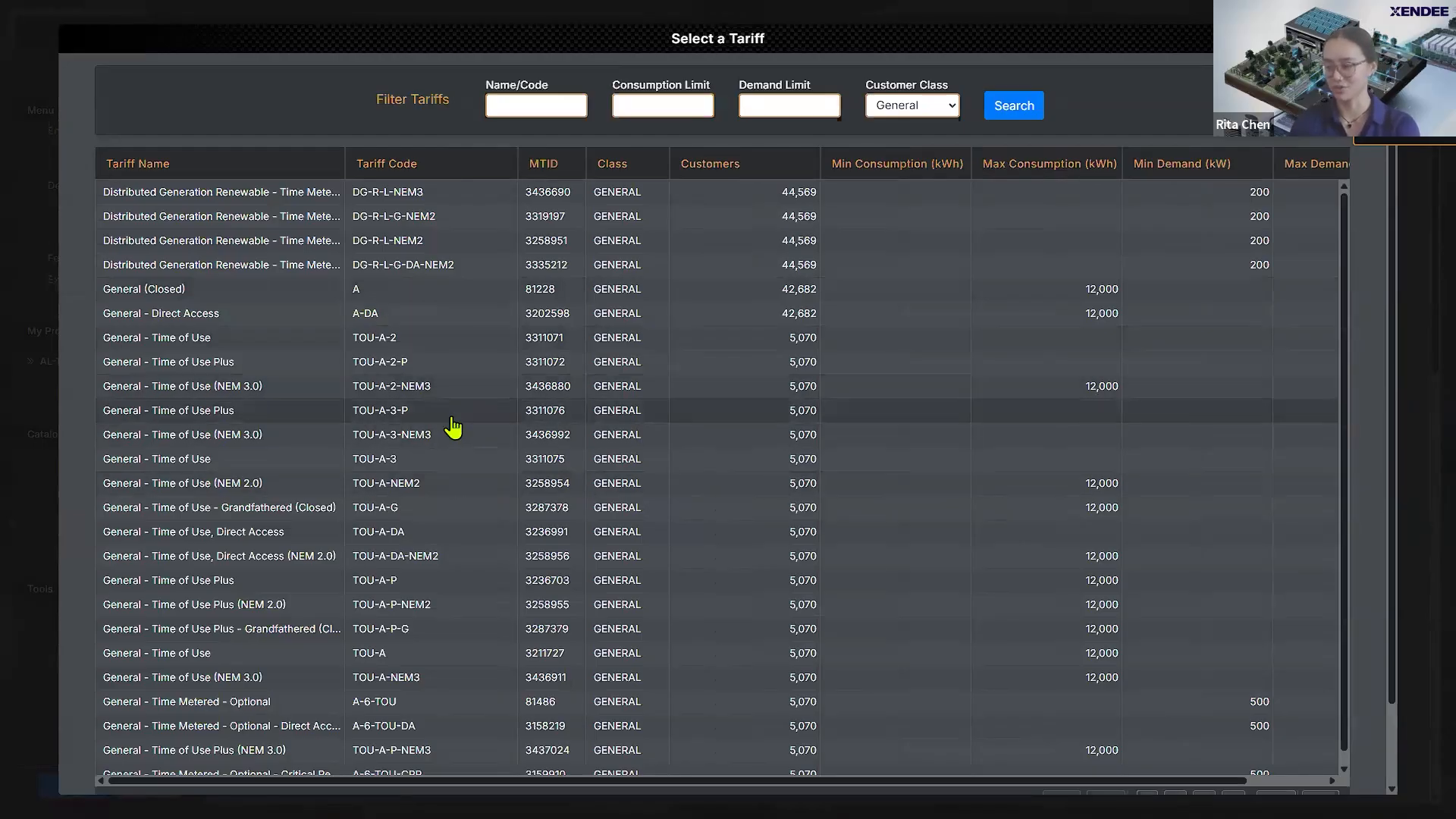
{"action": "double_click", "coordinate": [421, 386]}
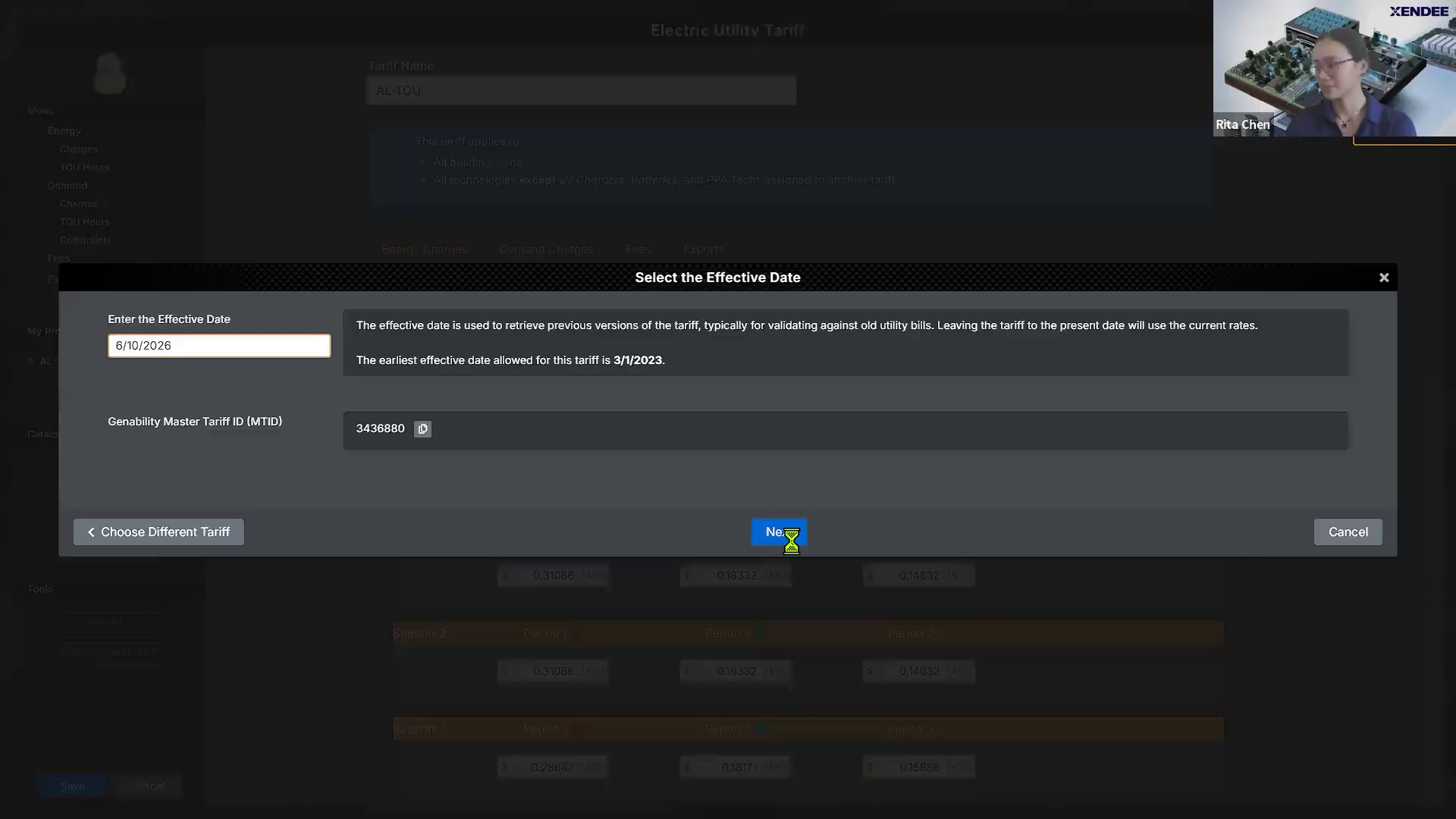
Step: Calculate the tariff rates for effective date 6/10/2026 with the default applicability values, import the tariff and view its supply and delivery charges
{"action": "left_click", "coordinate": [780, 530]}
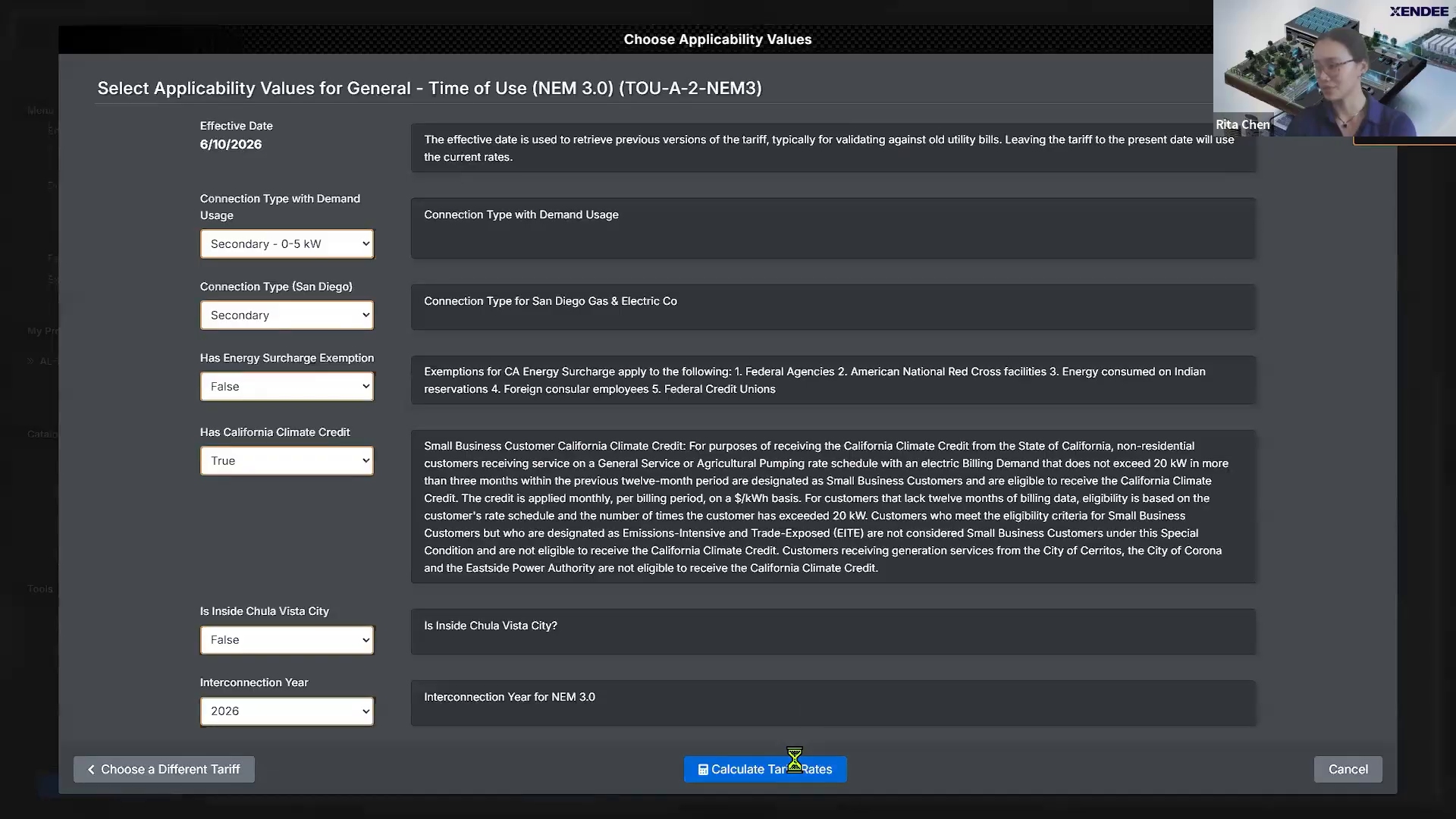
{"action": "left_click", "coordinate": [790, 765]}
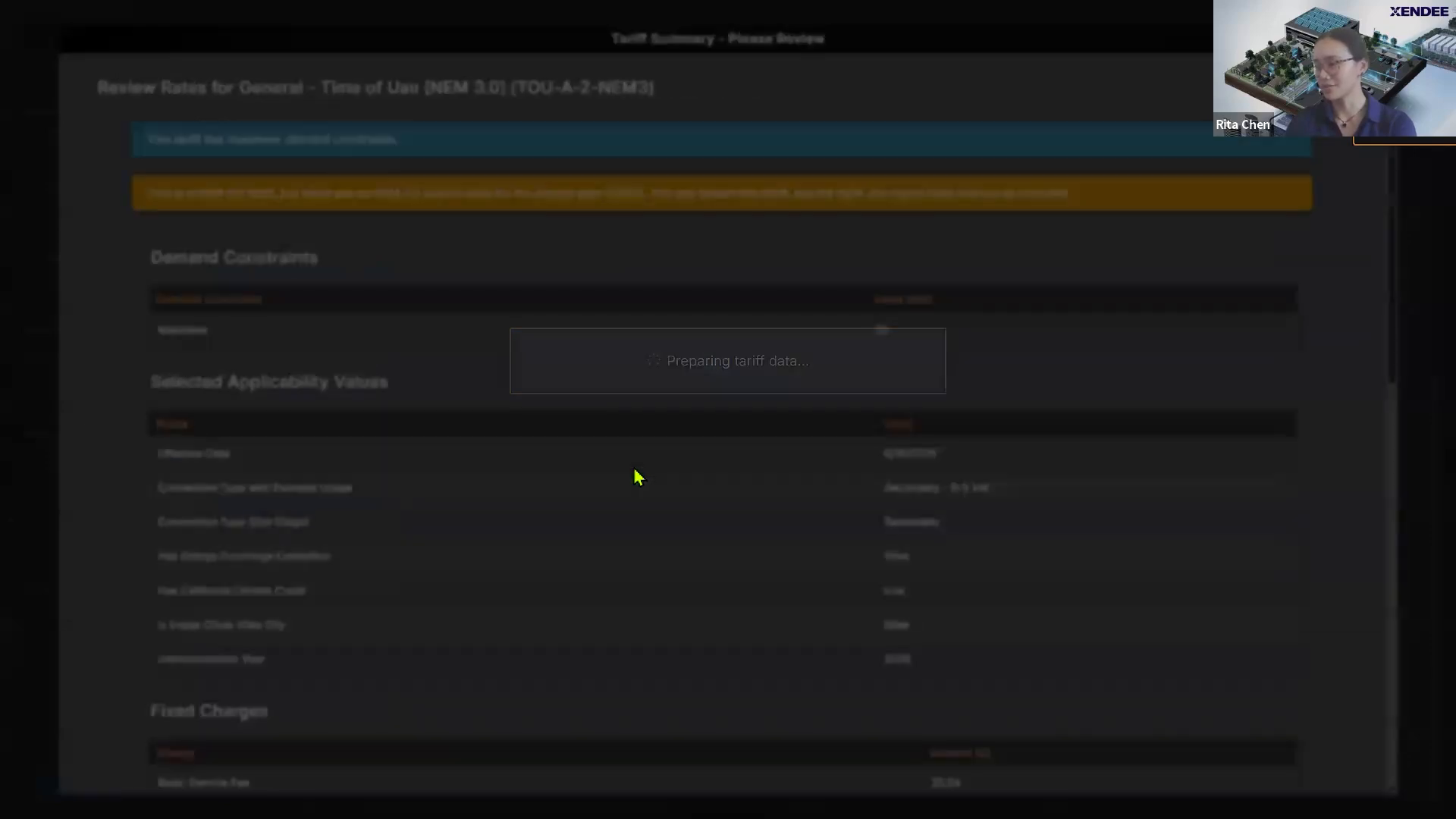
{"action": "scroll", "coordinate": [1398, 288], "scroll_direction": "down", "scroll_amount": 15}
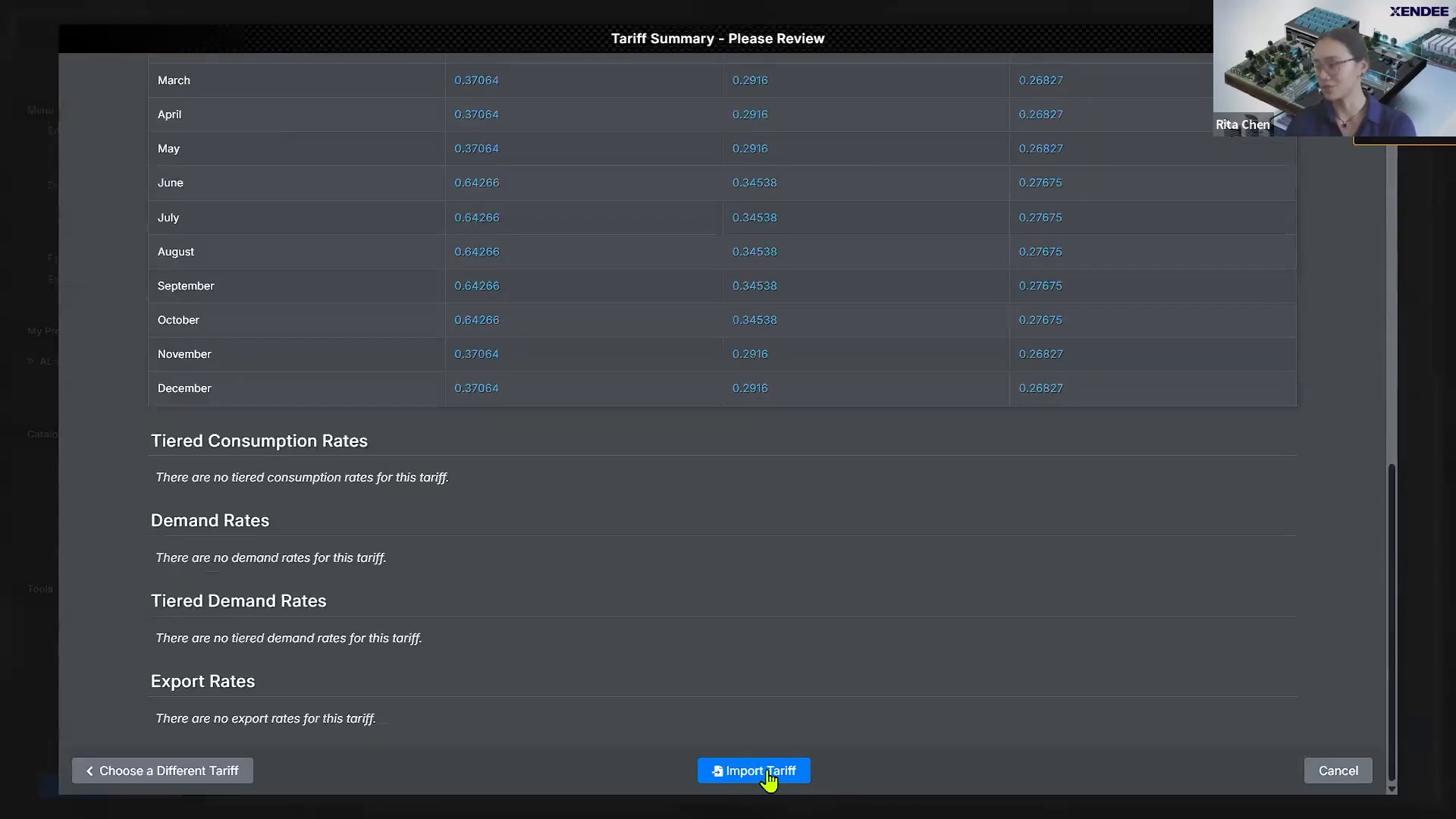
{"action": "left_click", "coordinate": [766, 772]}
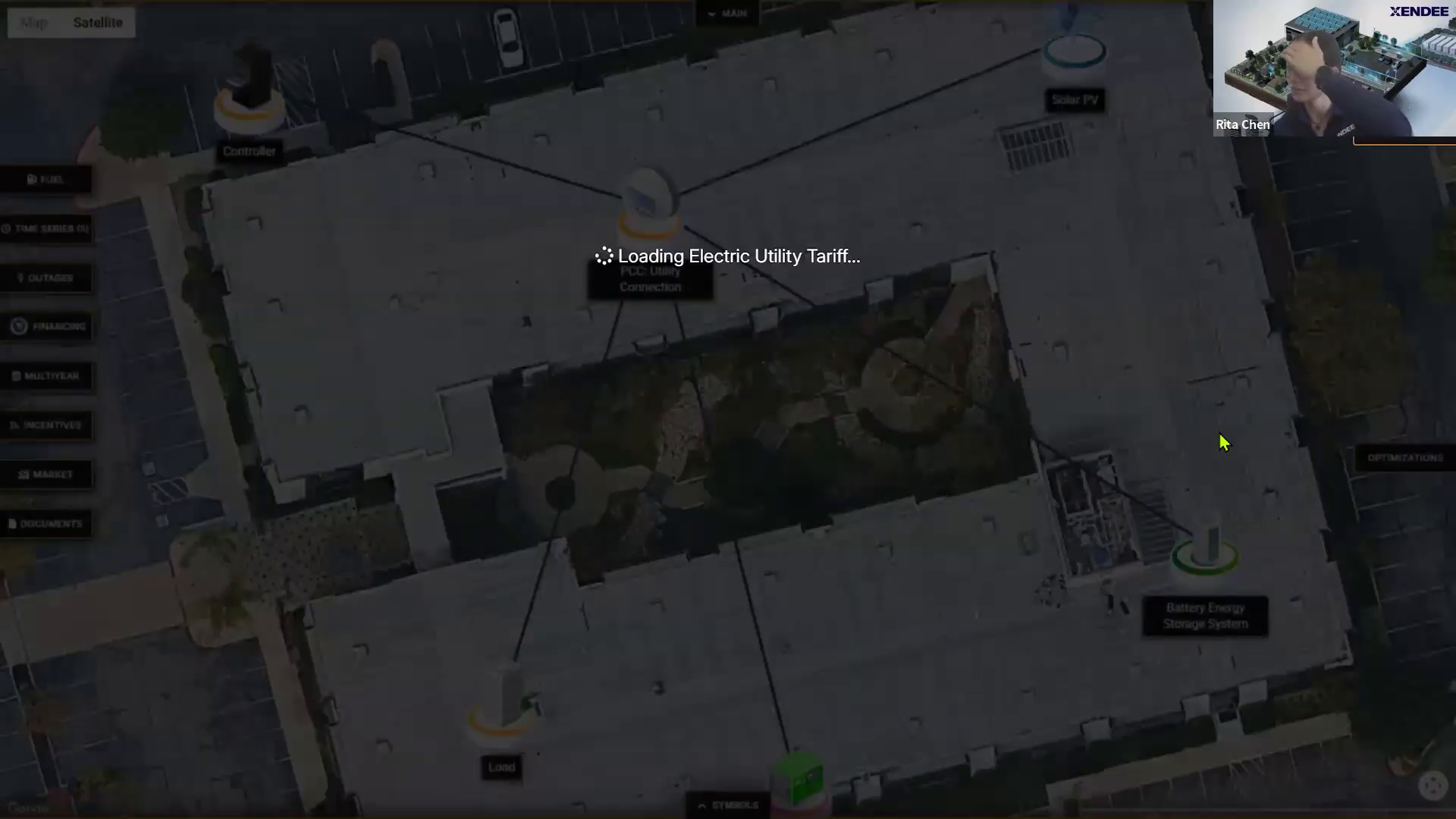
{"action": "scroll", "coordinate": [1426, 299], "scroll_direction": "down", "scroll_amount": 3}
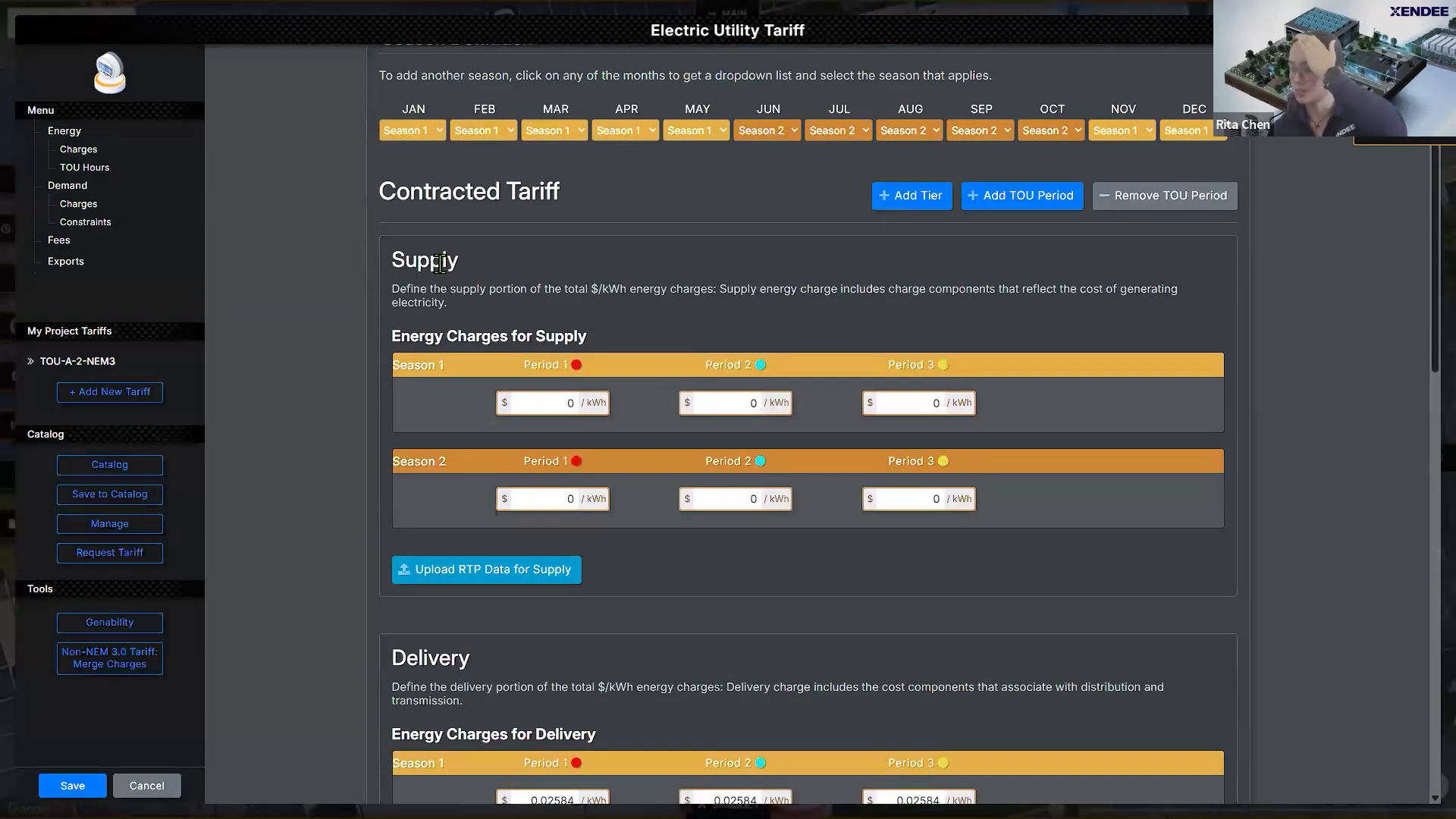
Step: Review the imported tariff's supply, delivery and other energy charges, and leave the electric utility tariff without saving
{"action": "scroll", "coordinate": [1426, 303], "scroll_direction": "down", "scroll_amount": 4}
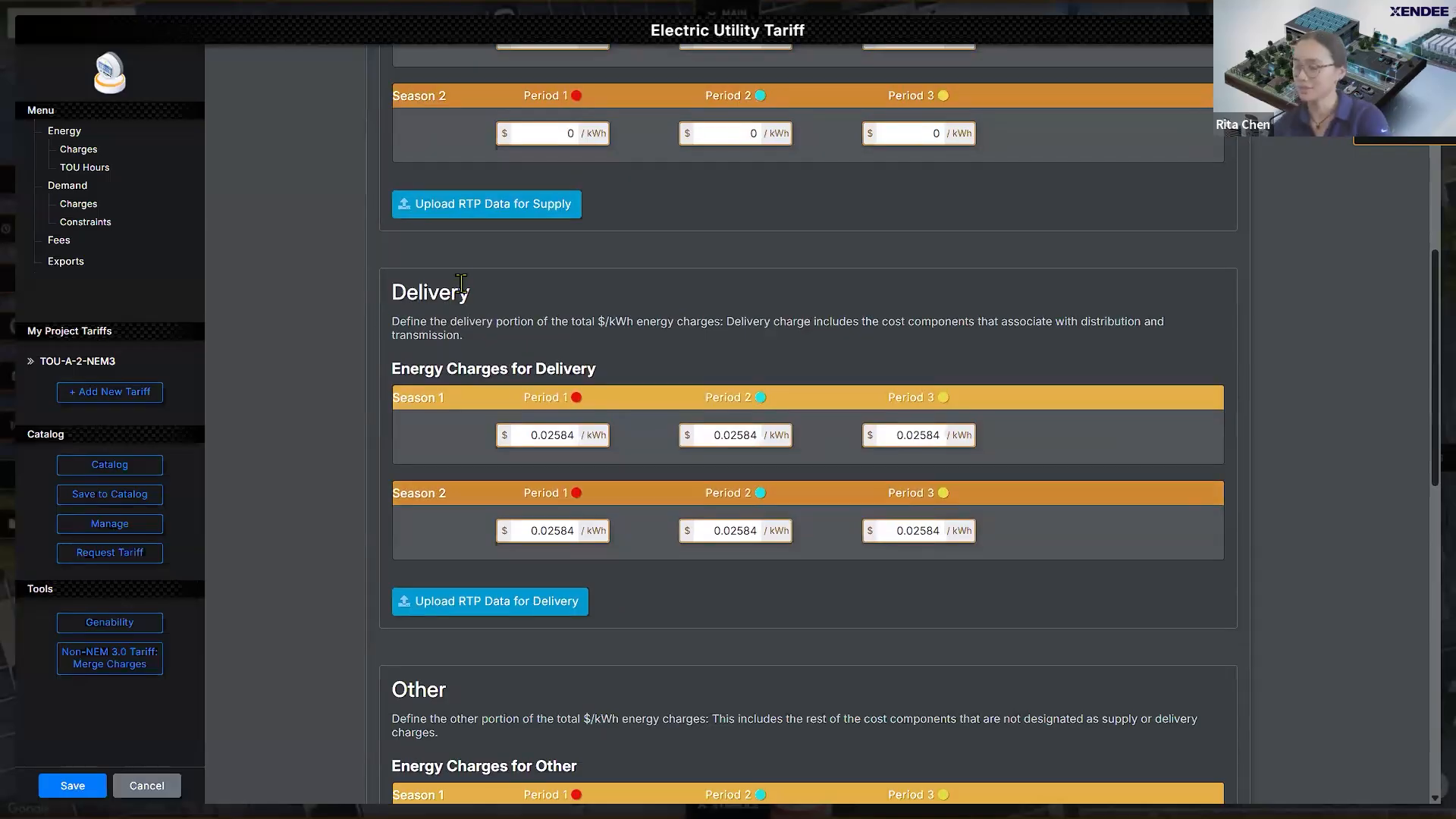
{"action": "scroll", "coordinate": [1424, 355], "scroll_direction": "down", "scroll_amount": 5}
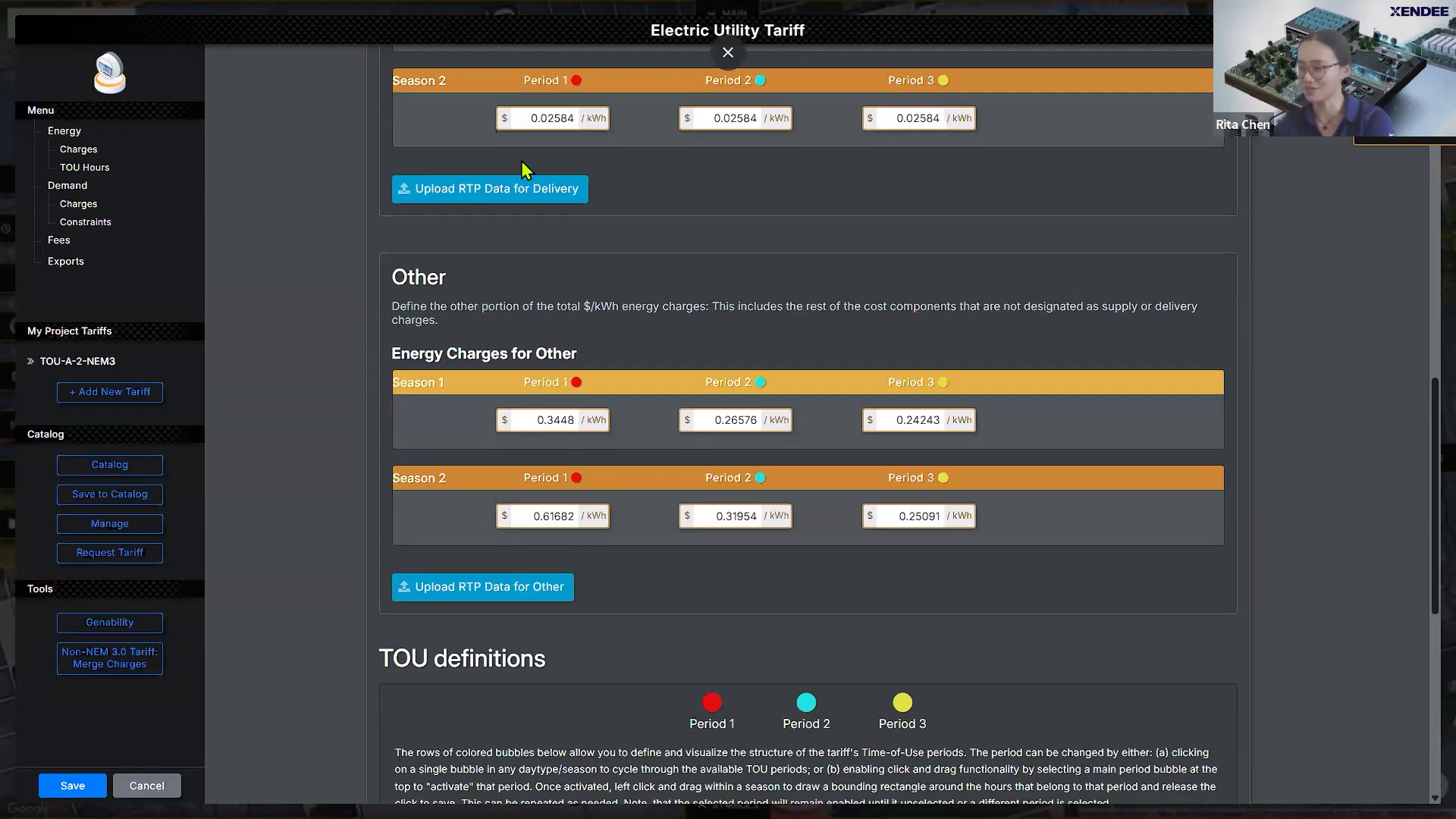
{"action": "left_click_drag", "start_coordinate": [1434, 431], "coordinate": [1405, 122]}
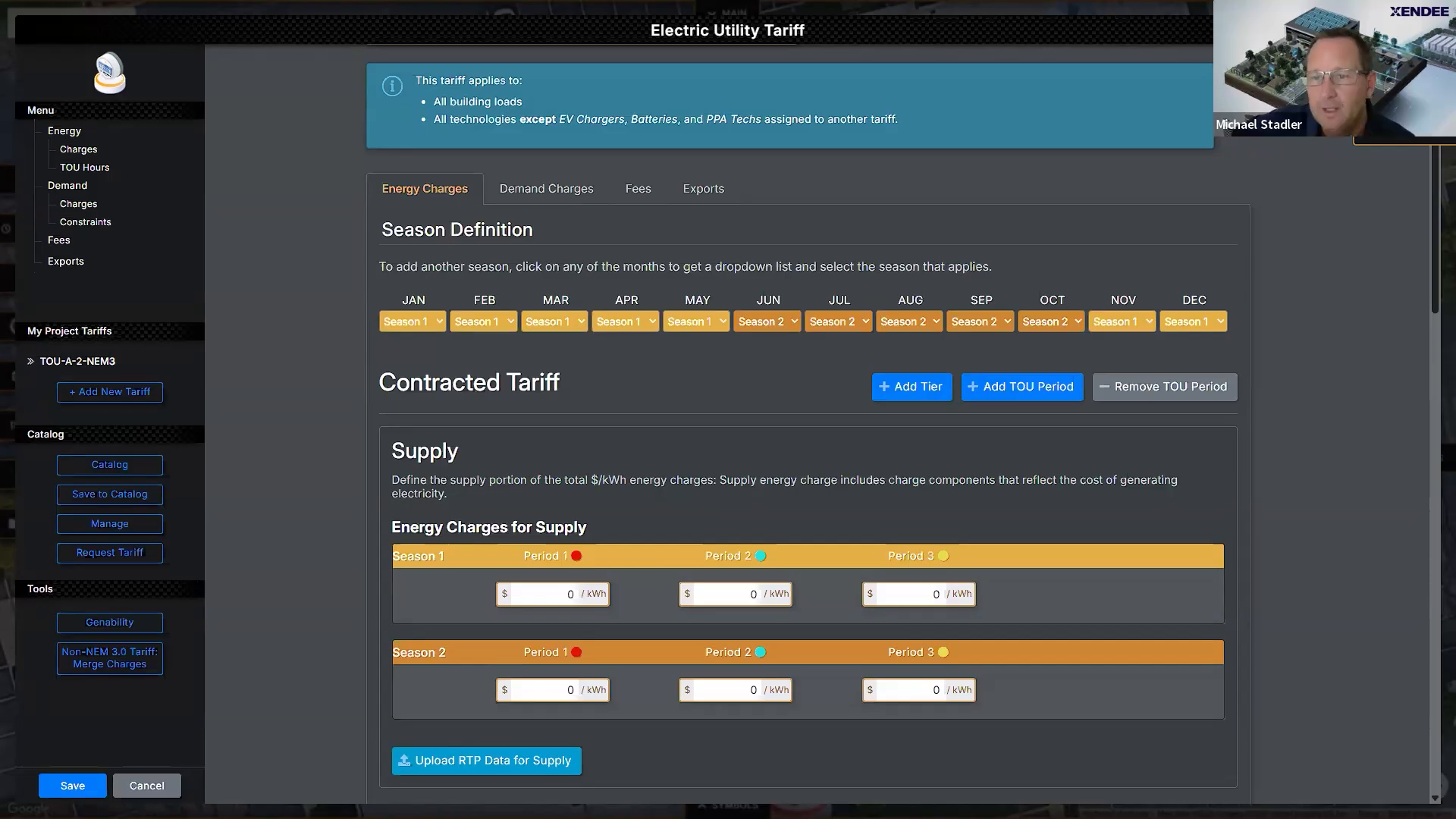
{"action": "left_click", "coordinate": [173, 783]}
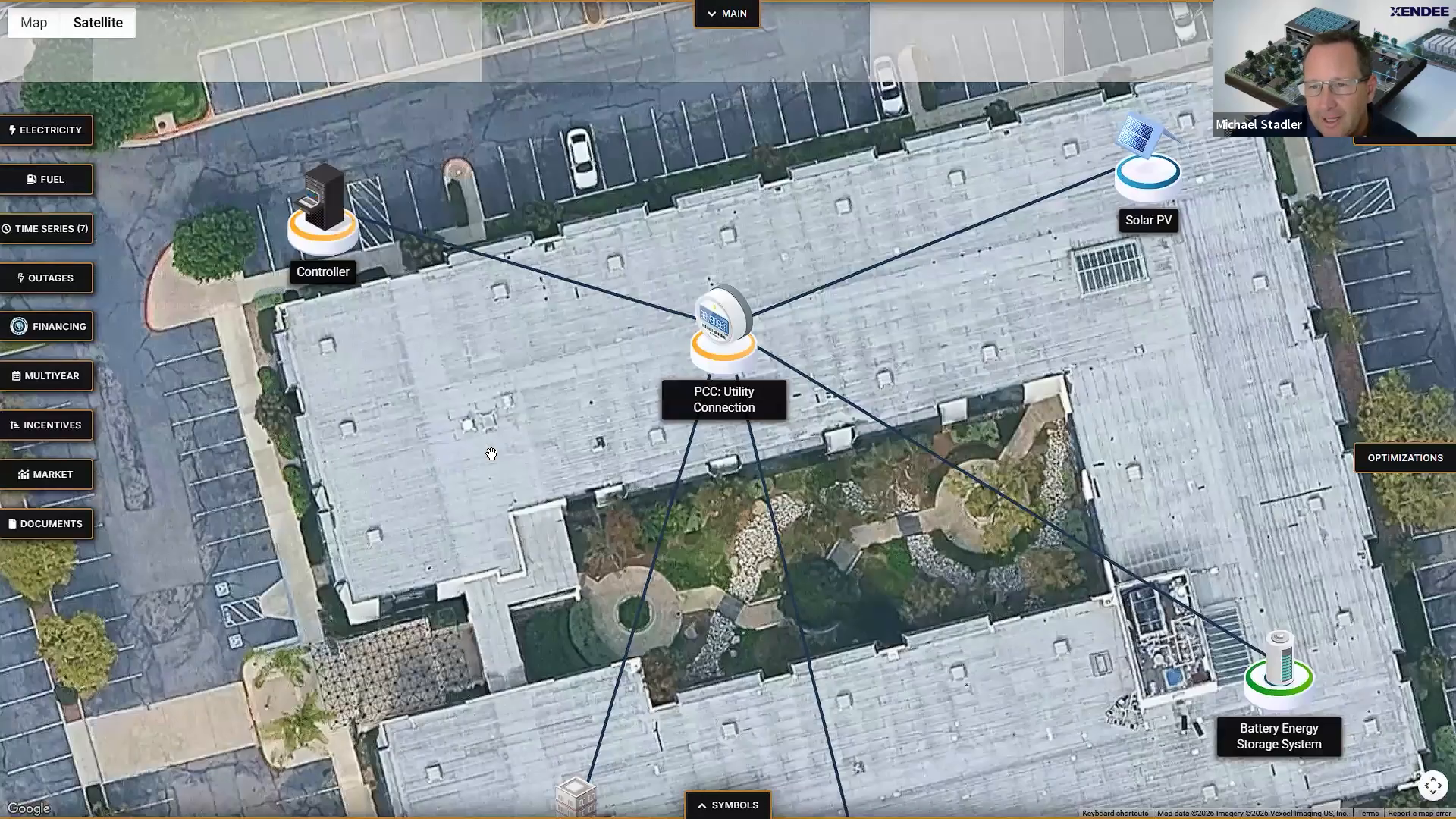
Step: View the controller's lifetime and investment specifications and leave them without saving
{"action": "left_click", "coordinate": [322, 252]}
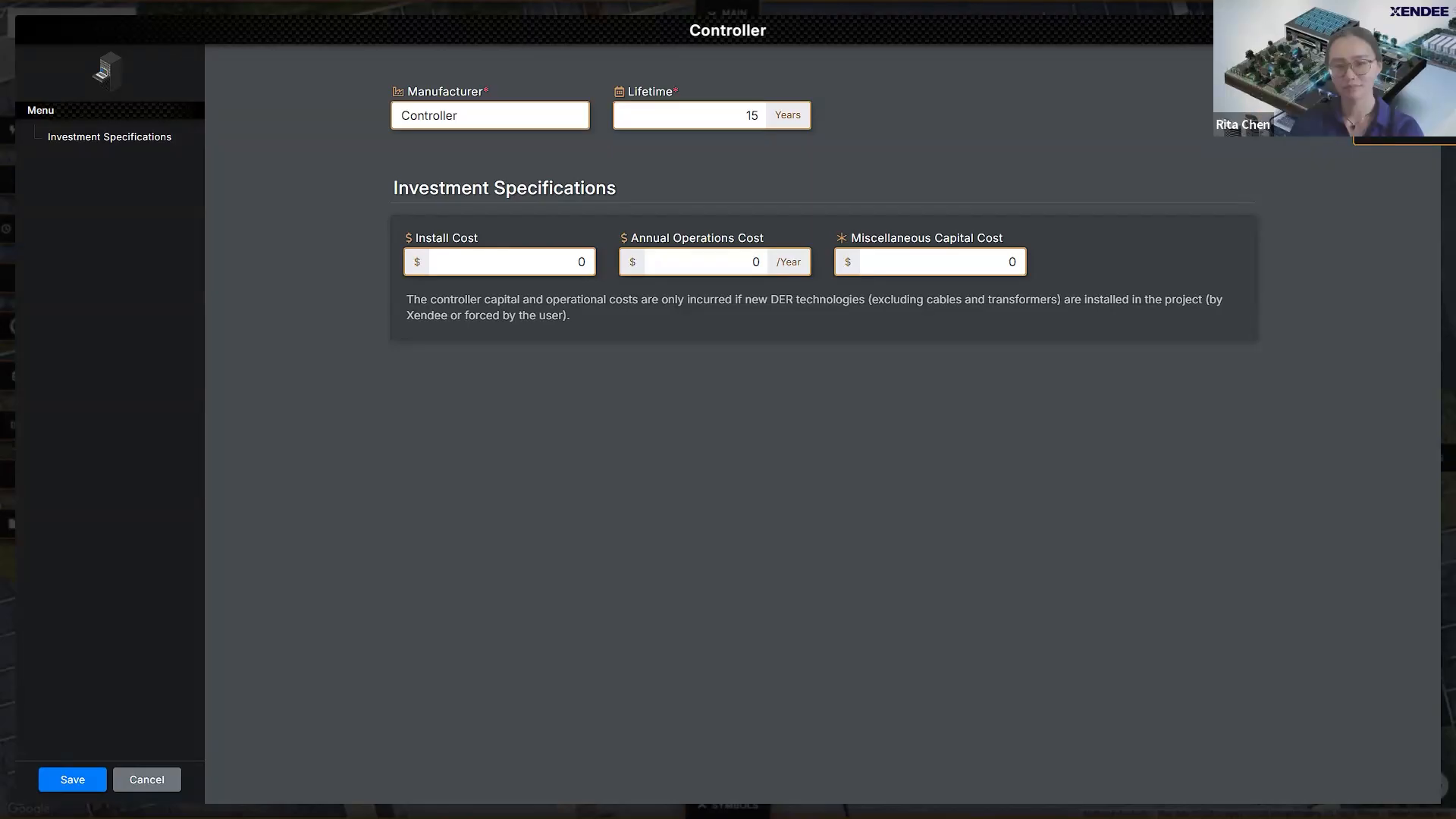
{"action": "left_click", "coordinate": [165, 773]}
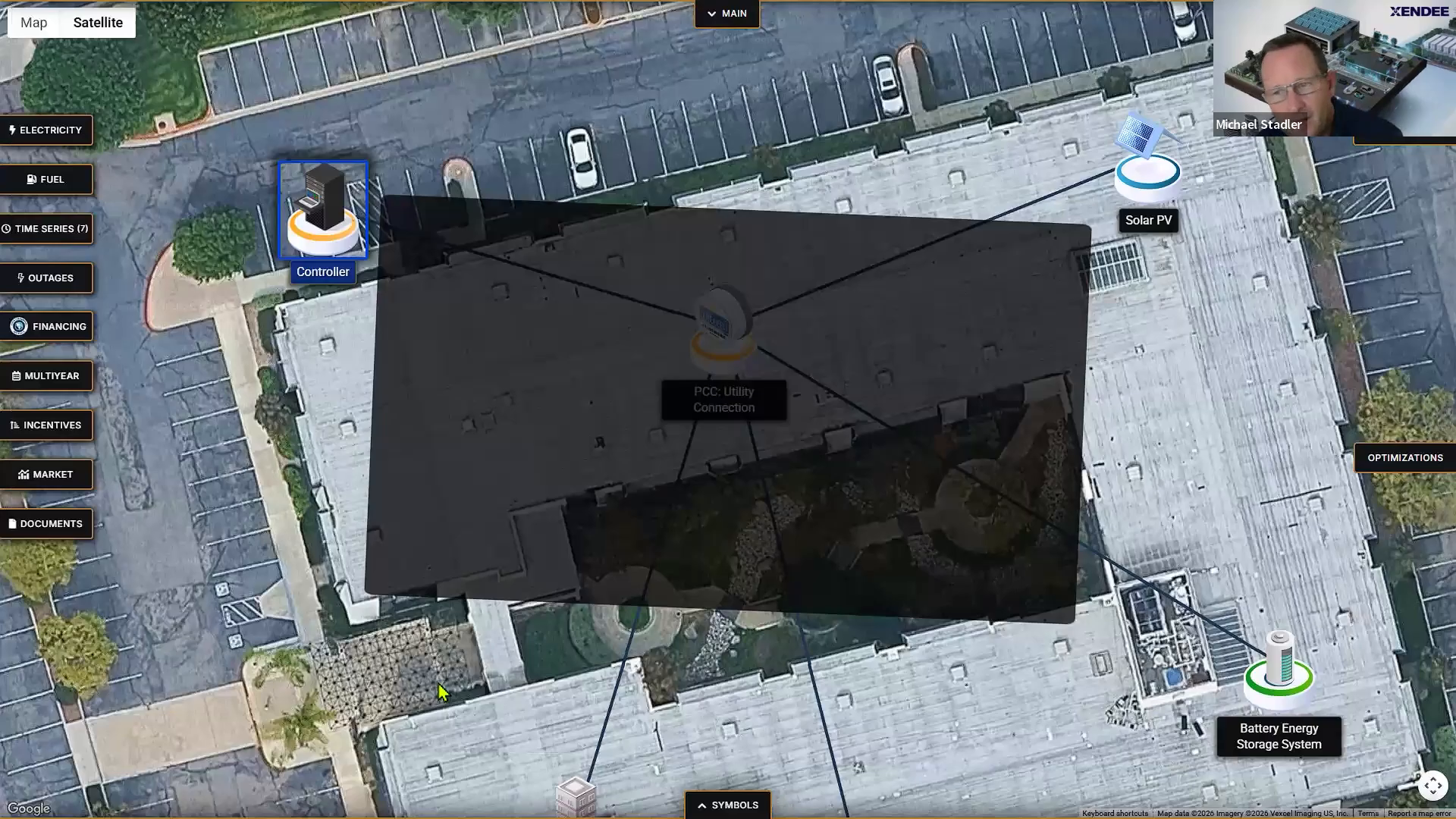